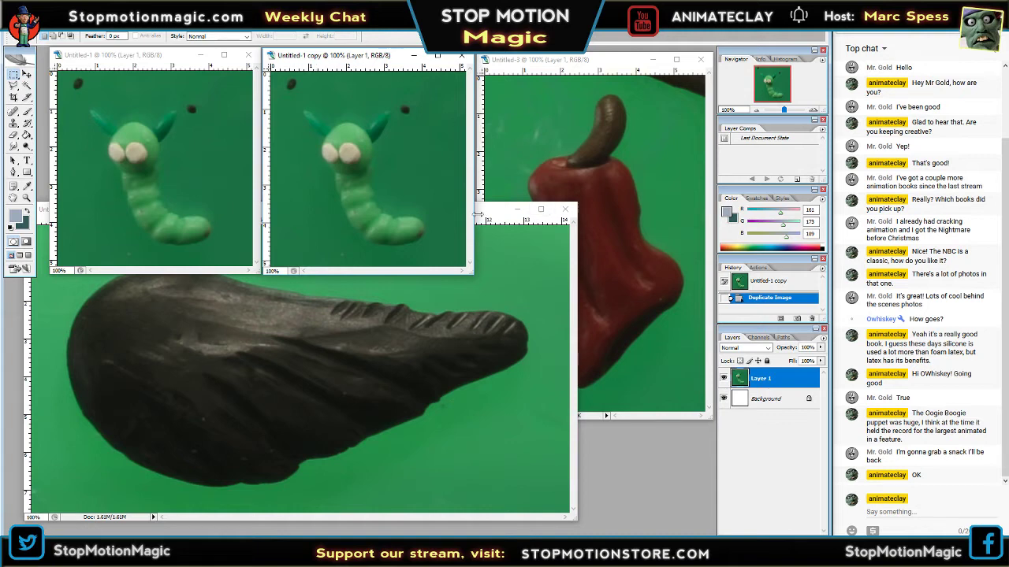
- Bring the black wing image, Untitled-2, to the front and shift its window slightly down
{"action": "left_click", "coordinate": [491, 282]}
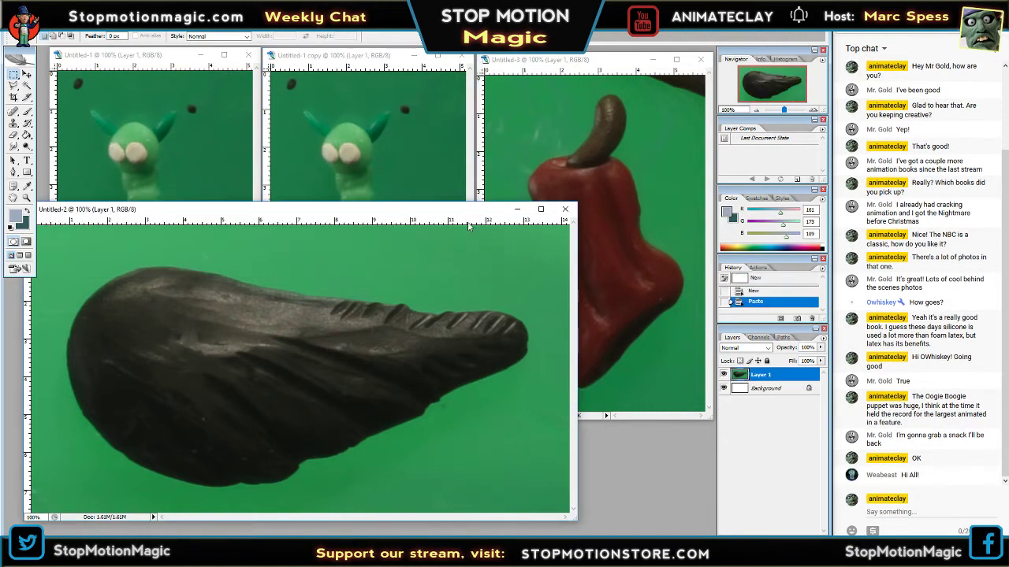
{"action": "left_click_drag", "start_coordinate": [455, 210], "coordinate": [441, 231]}
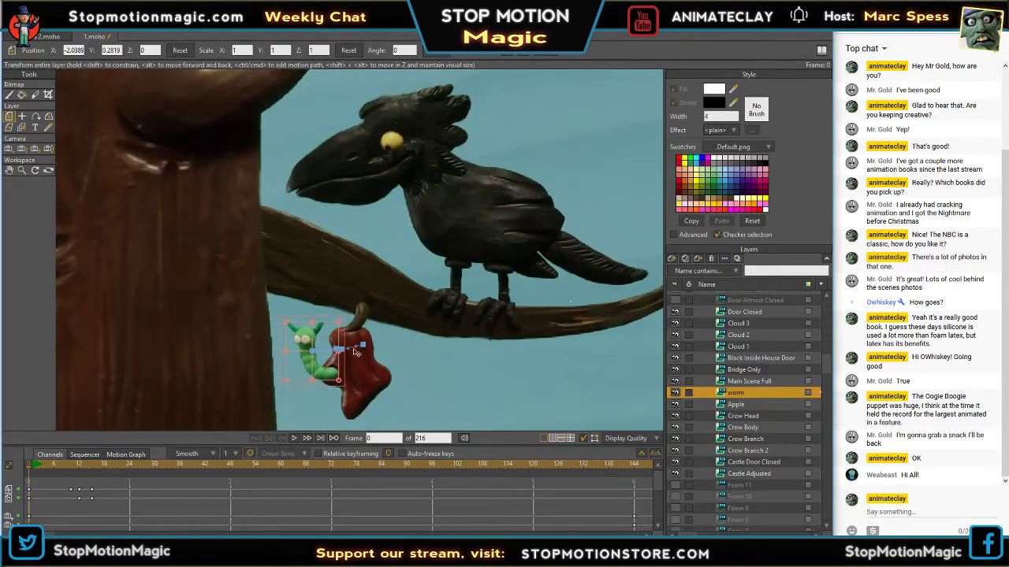
- Switch to the Moho scene and examine the worm, the apple and the crow on the branch up close
{"action": "scroll", "coordinate": [341, 352], "scroll_direction": "up", "scroll_amount": 3}
{"action": "scroll", "coordinate": [341, 352], "scroll_direction": "up", "scroll_amount": 2}
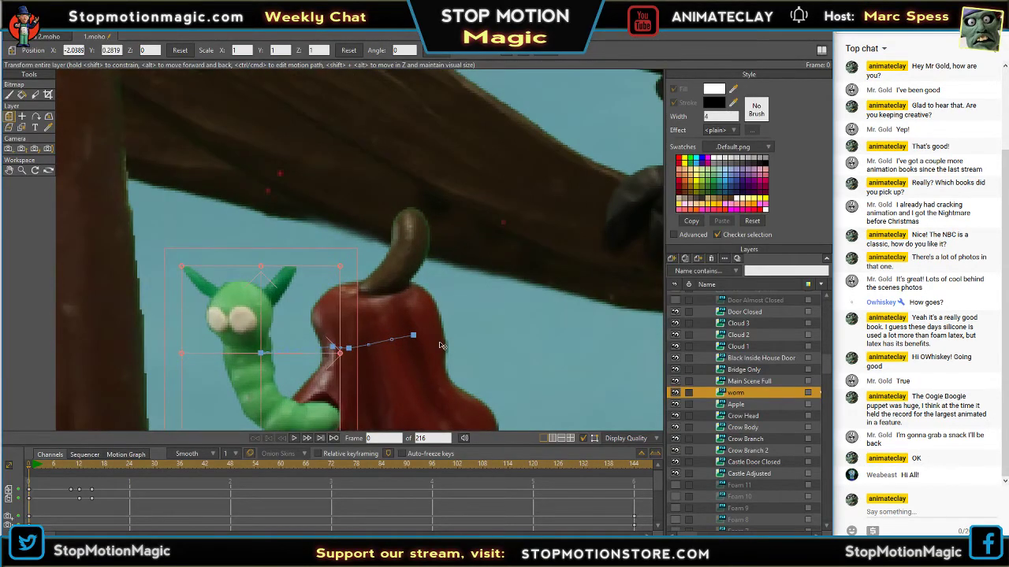
{"action": "scroll", "coordinate": [524, 237], "scroll_direction": "up", "scroll_amount": 2}
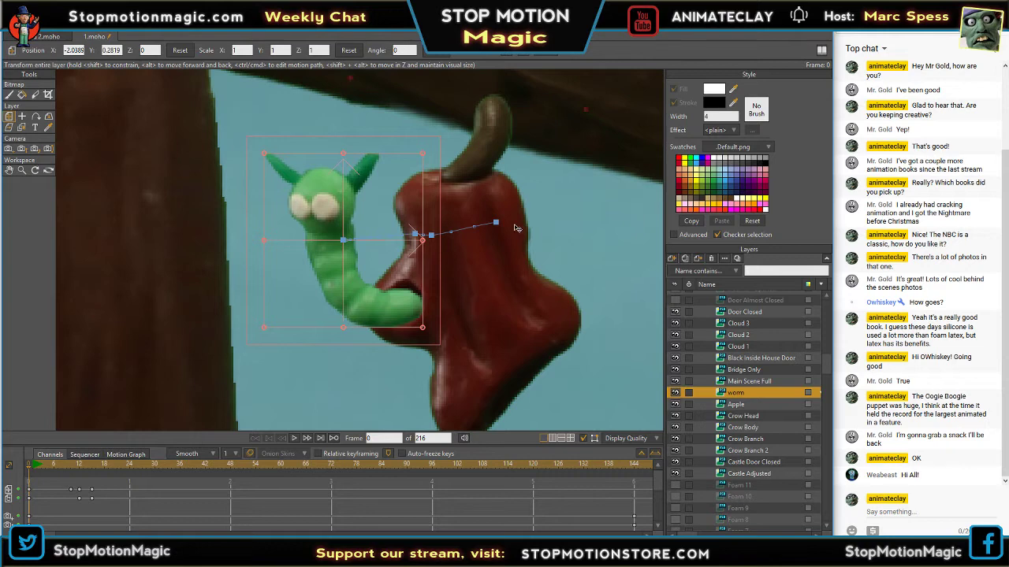
{"action": "scroll", "coordinate": [520, 230], "scroll_direction": "down", "scroll_amount": 3}
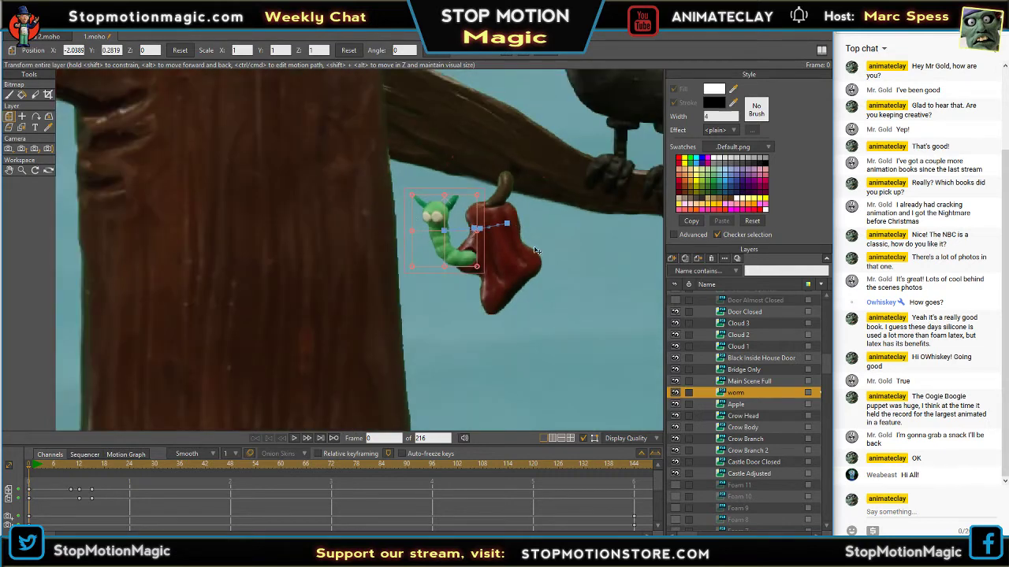
{"action": "scroll", "coordinate": [530, 244], "scroll_direction": "up", "scroll_amount": 2}
{"action": "left_click_drag", "start_coordinate": [577, 215], "coordinate": [508, 301]}
{"action": "scroll", "coordinate": [508, 300], "scroll_direction": "down", "scroll_amount": 5}
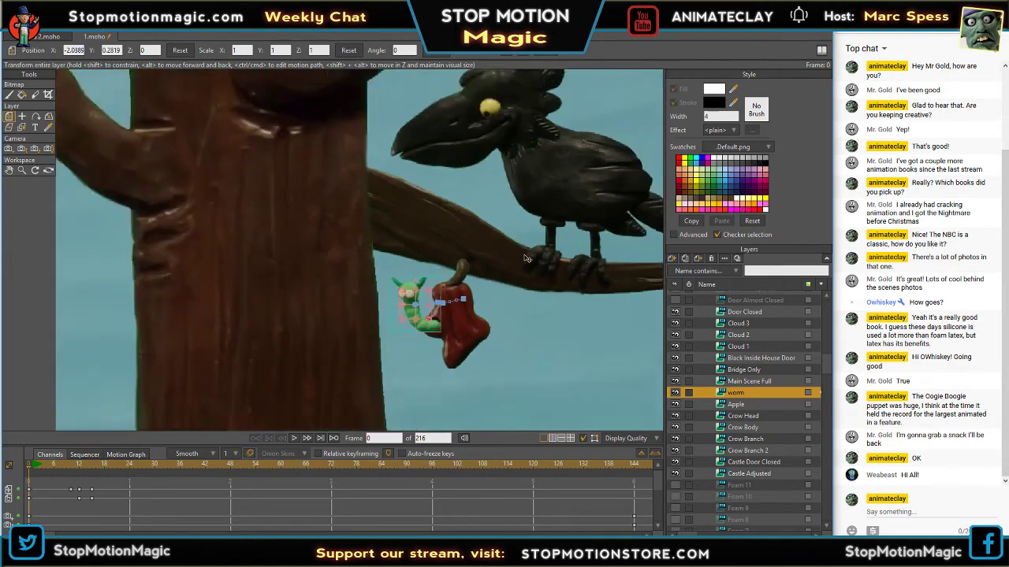
{"action": "left_click_drag", "start_coordinate": [587, 211], "coordinate": [482, 239]}
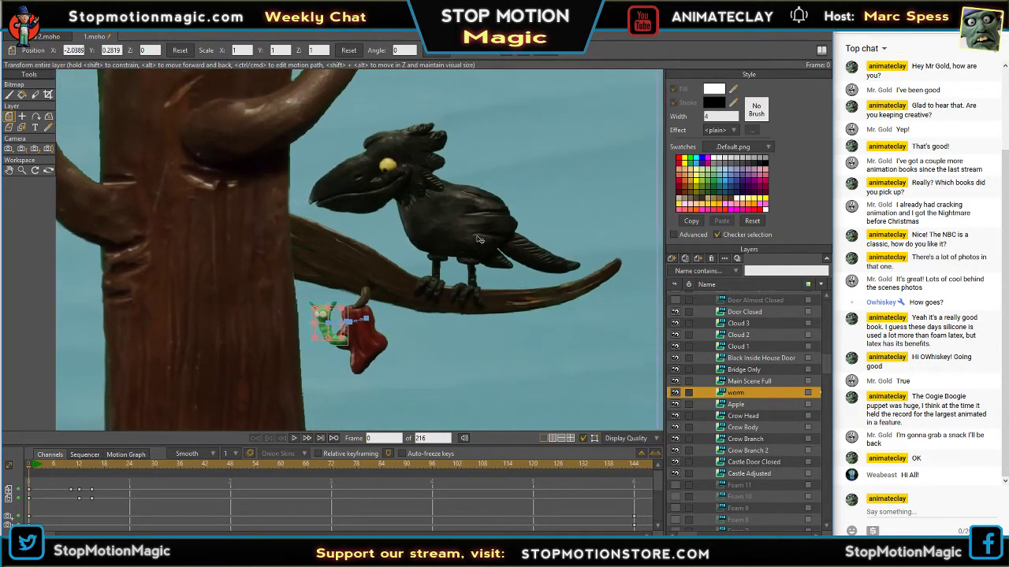
{"action": "scroll", "coordinate": [524, 201], "scroll_direction": "up", "scroll_amount": 5}
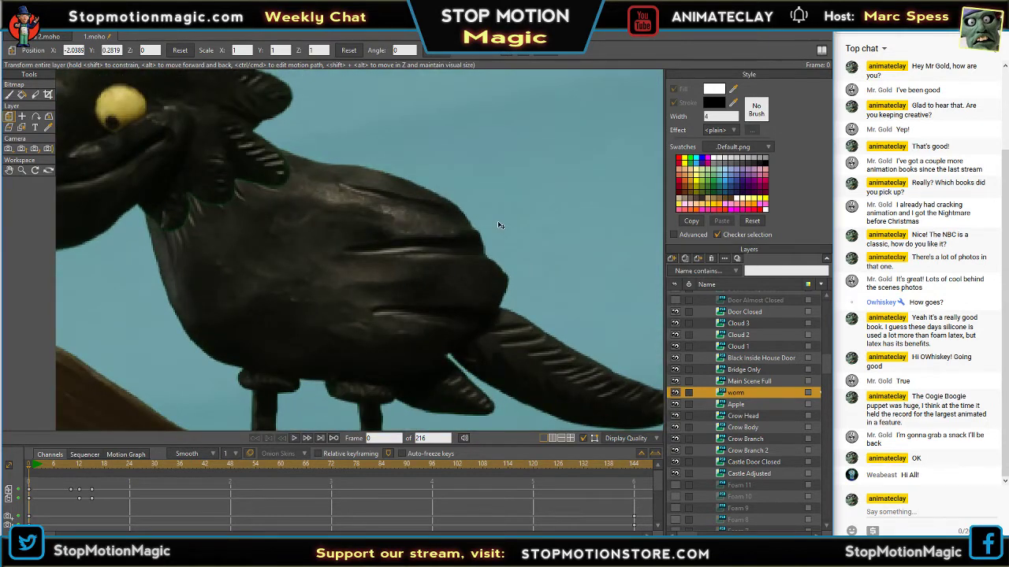
{"action": "scroll", "coordinate": [423, 206], "scroll_direction": "down", "scroll_amount": 4}
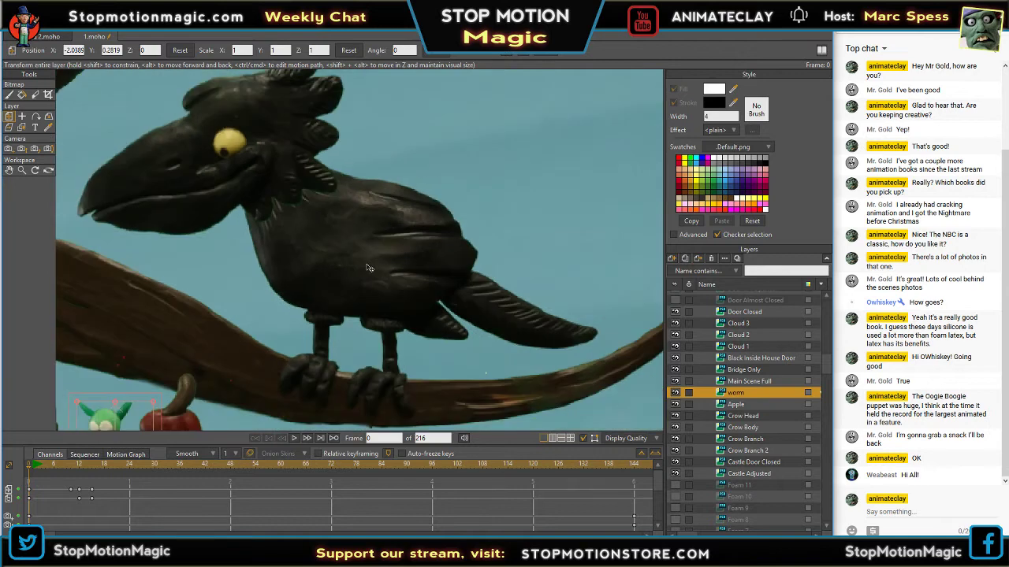
{"action": "scroll", "coordinate": [366, 268], "scroll_direction": "down", "scroll_amount": 3}
{"action": "scroll", "coordinate": [440, 243], "scroll_direction": "up", "scroll_amount": 2}
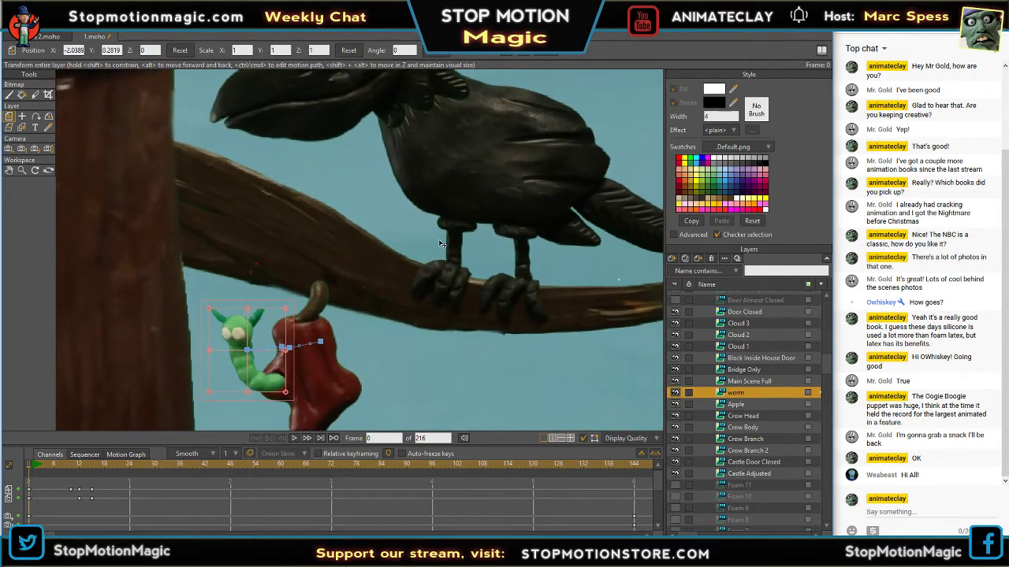
{"action": "scroll", "coordinate": [441, 244], "scroll_direction": "down", "scroll_amount": 1}
{"action": "scroll", "coordinate": [453, 236], "scroll_direction": "up", "scroll_amount": 1}
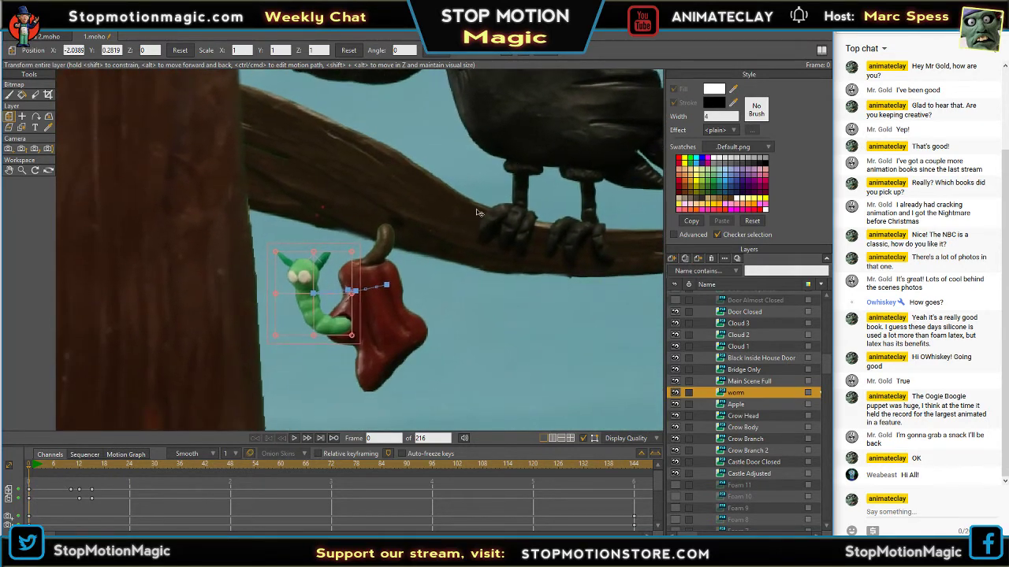
{"action": "left_click_drag", "start_coordinate": [477, 212], "coordinate": [380, 325]}
{"action": "scroll", "coordinate": [512, 225], "scroll_direction": "up", "scroll_amount": 1}
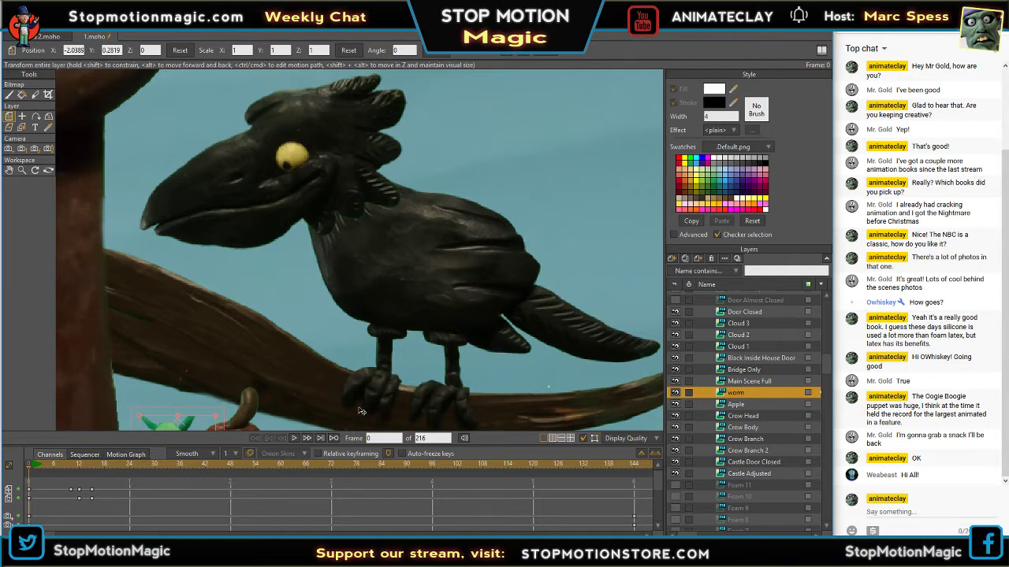
- Switch back to Photoshop, bring the red apple image, Untitled-3, to the front and reposition its window over the wing image
{"action": "key", "text": "alt+Tab"}
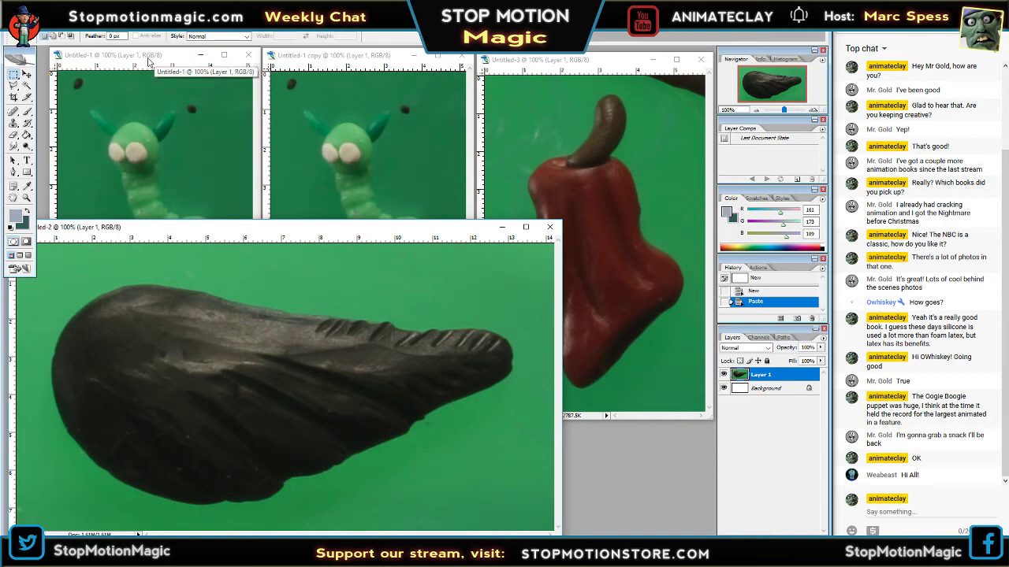
{"action": "left_click", "coordinate": [573, 64]}
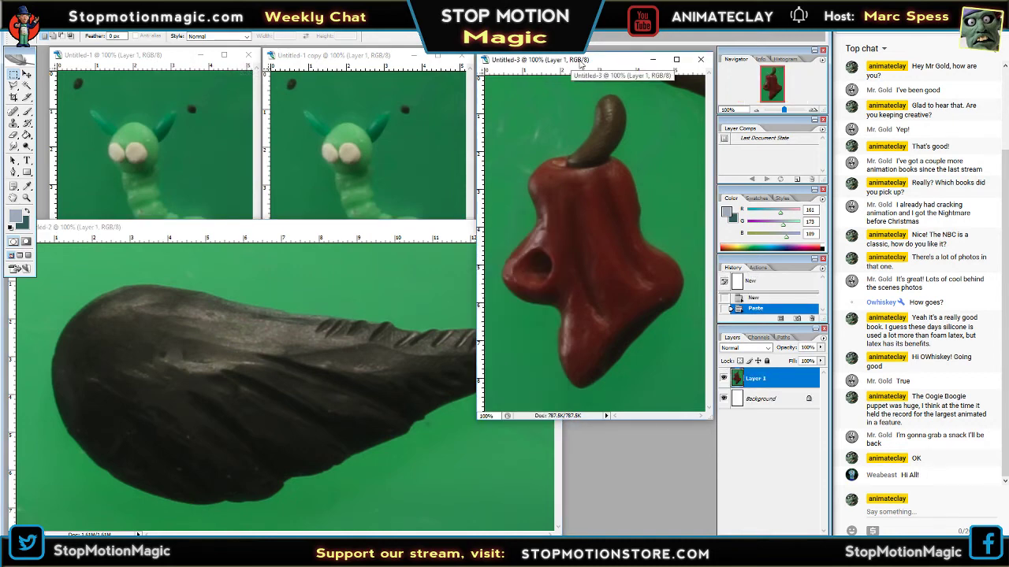
{"action": "left_click_drag", "start_coordinate": [582, 64], "coordinate": [551, 73]}
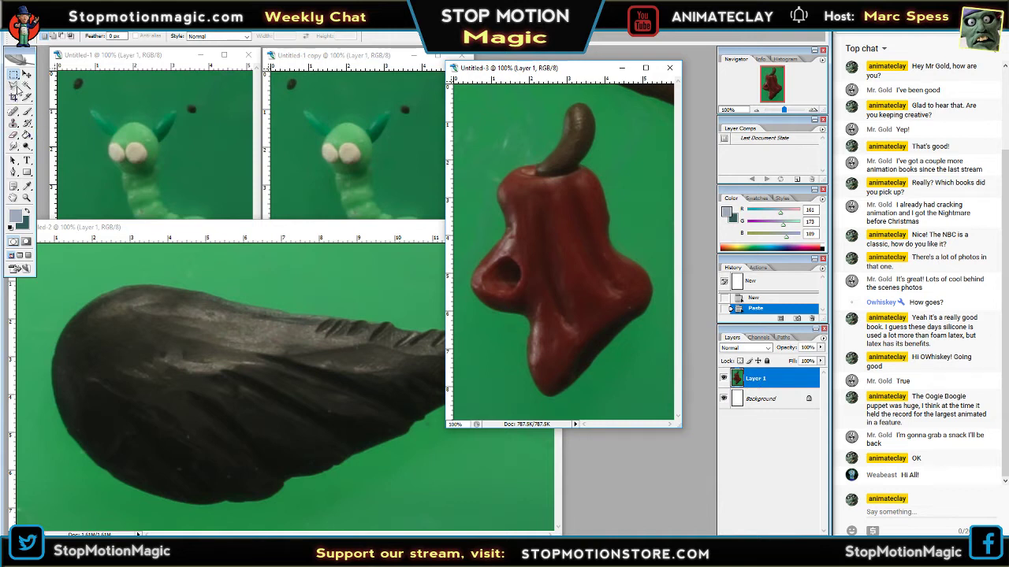
{"action": "left_click", "coordinate": [14, 85]}
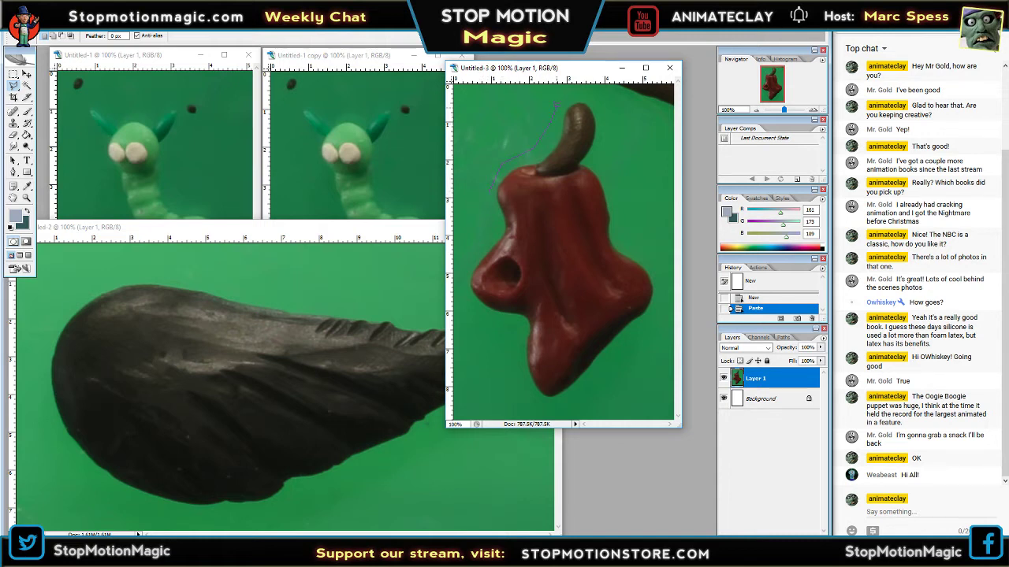
{"action": "left_click", "coordinate": [559, 100]}
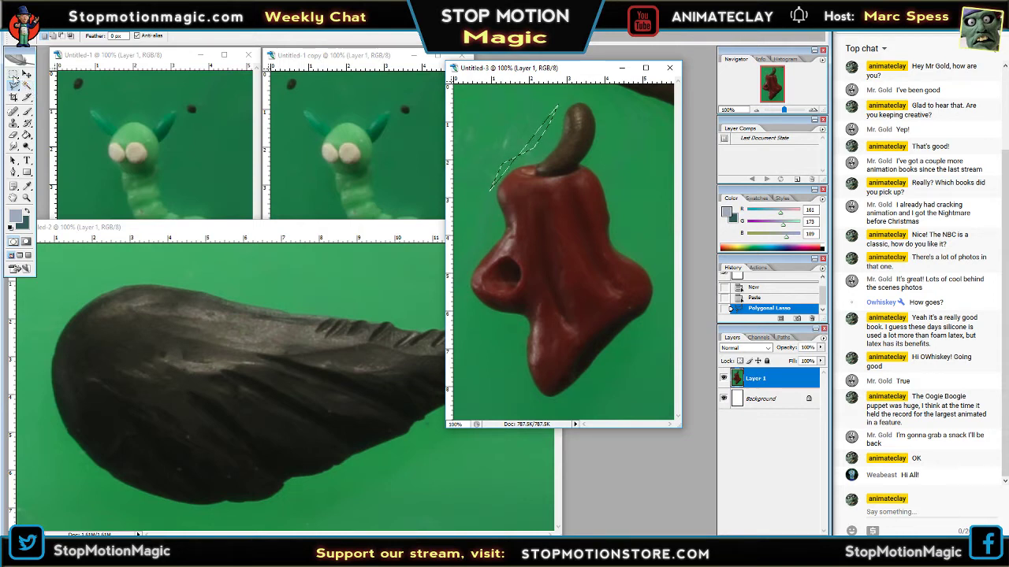
{"action": "left_click", "coordinate": [13, 74]}
{"action": "key", "text": "ctrl+d"}
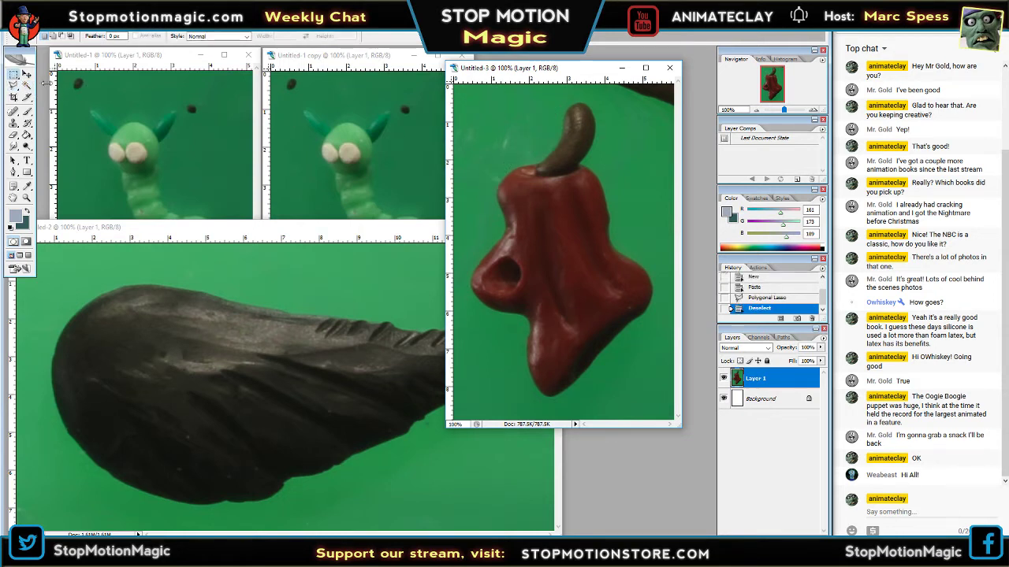
- Select the green background around the red apple with the Magic Wand, clear it and deselect
{"action": "left_click", "coordinate": [26, 84]}
{"action": "left_click", "coordinate": [469, 106]}
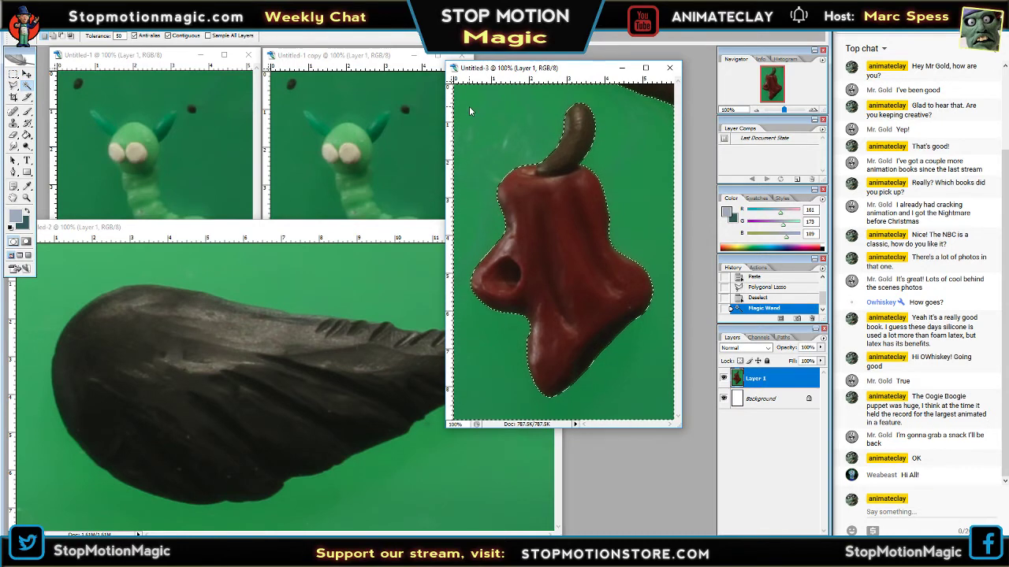
{"action": "left_click", "coordinate": [31, 25]}
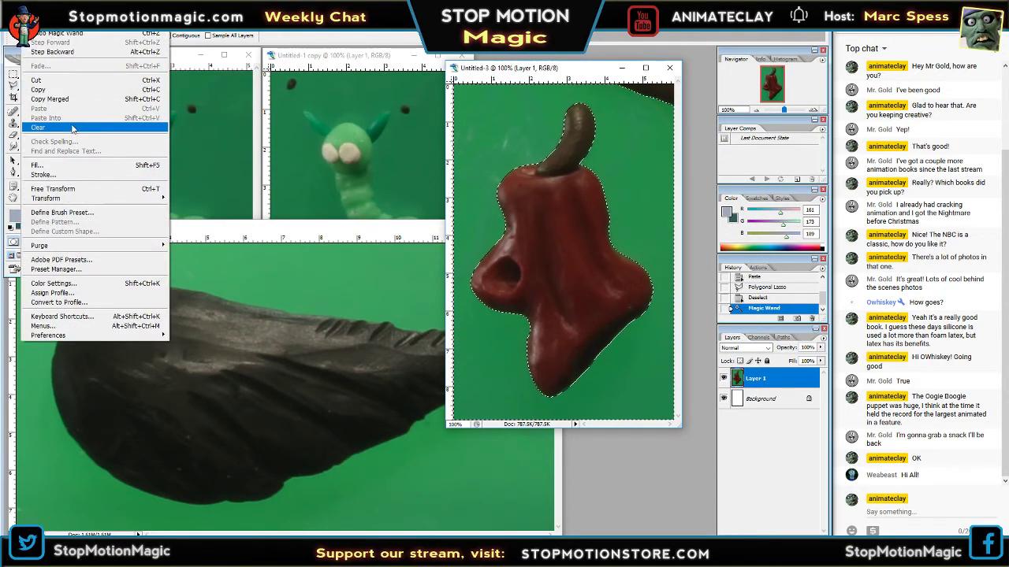
{"action": "left_click", "coordinate": [47, 128]}
{"action": "key", "text": "ctrl+d"}
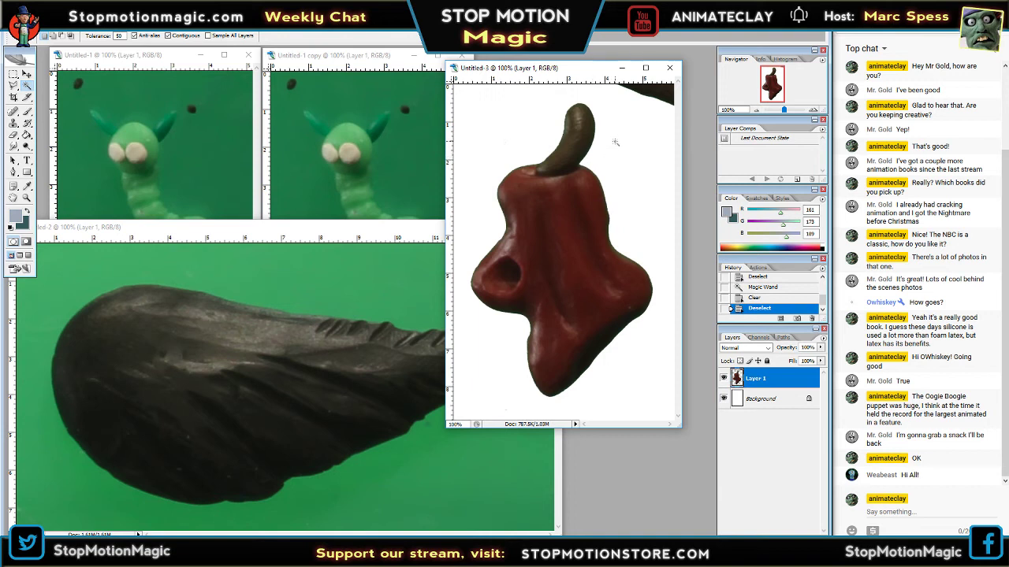
- Marquee-select the leftover dark patch in the apple image's upper-right corner, clear it and deselect
{"action": "left_click", "coordinate": [14, 75]}
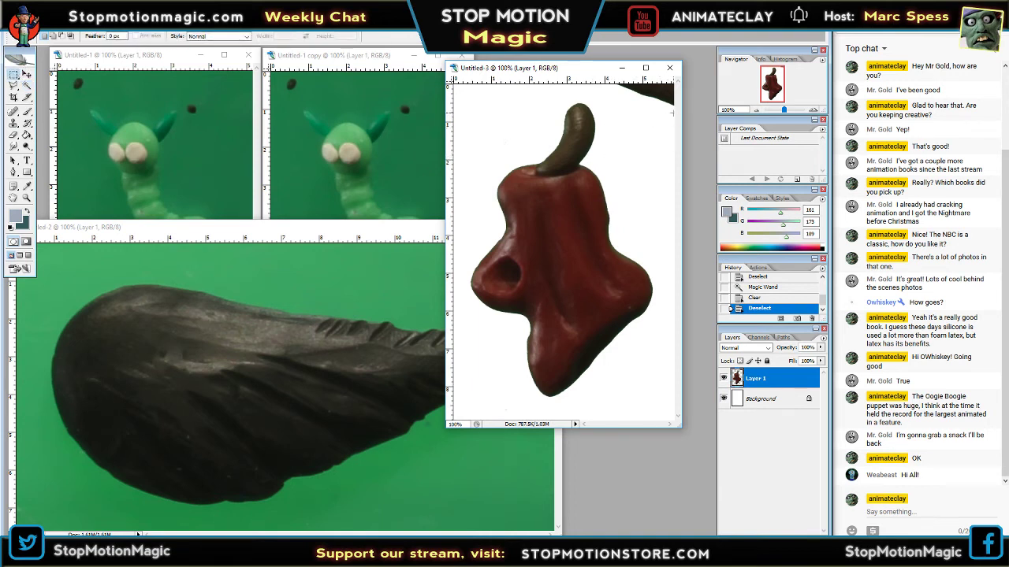
{"action": "left_click_drag", "start_coordinate": [672, 110], "coordinate": [611, 45]}
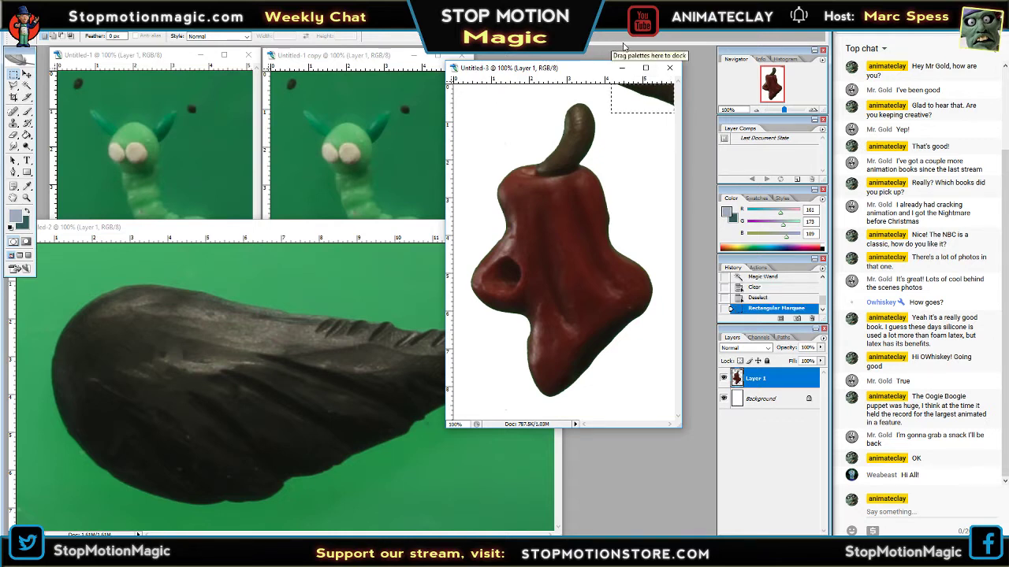
{"action": "left_click_drag", "start_coordinate": [641, 91], "coordinate": [645, 94]}
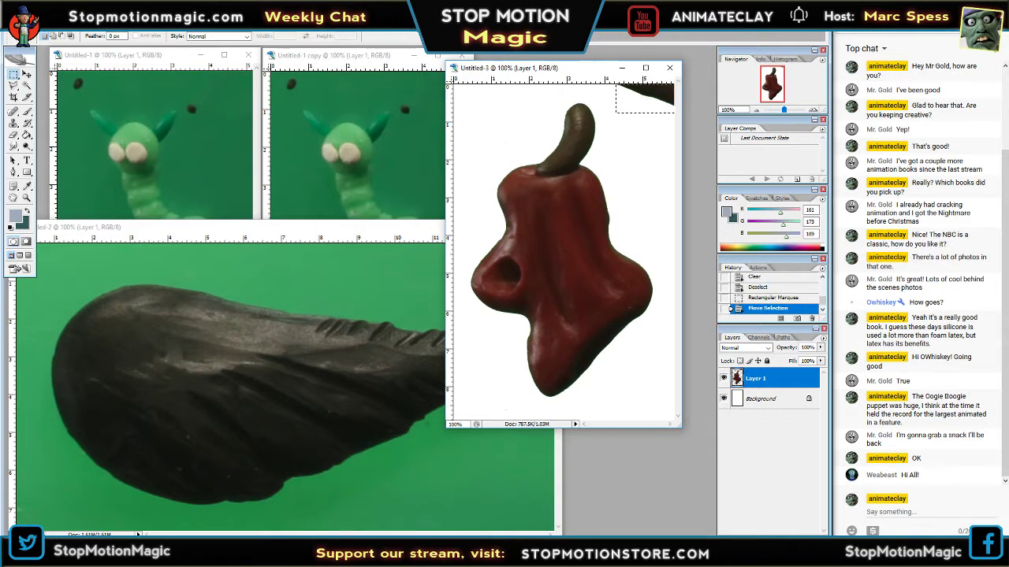
{"action": "left_click", "coordinate": [31, 23]}
{"action": "left_click", "coordinate": [80, 122]}
{"action": "key", "text": "ctrl+d"}
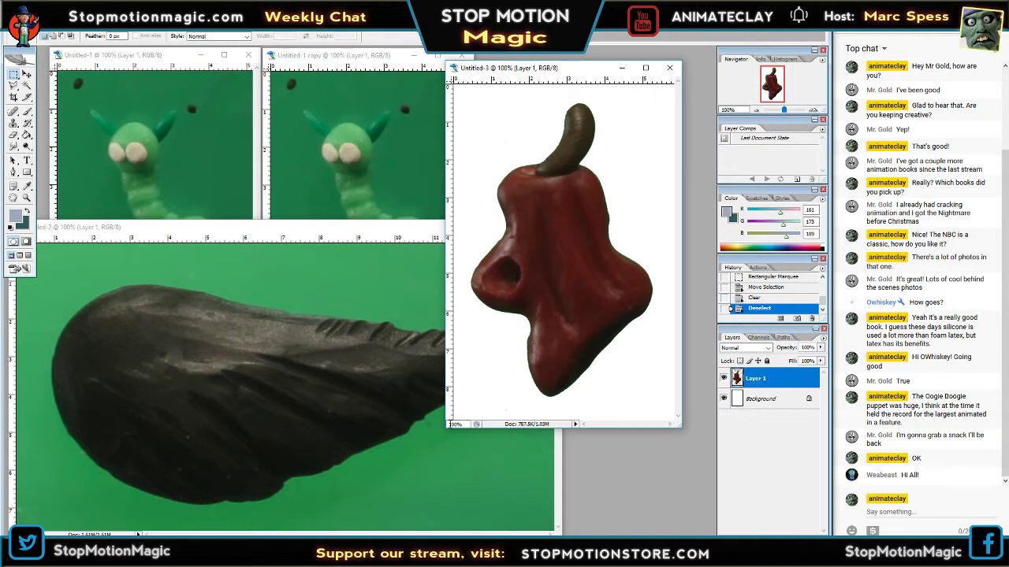
- Enlarge the red apple's image window and erase the green fringe along the apple's right side with the Eraser tool
{"action": "left_click_drag", "start_coordinate": [446, 426], "coordinate": [391, 471]}
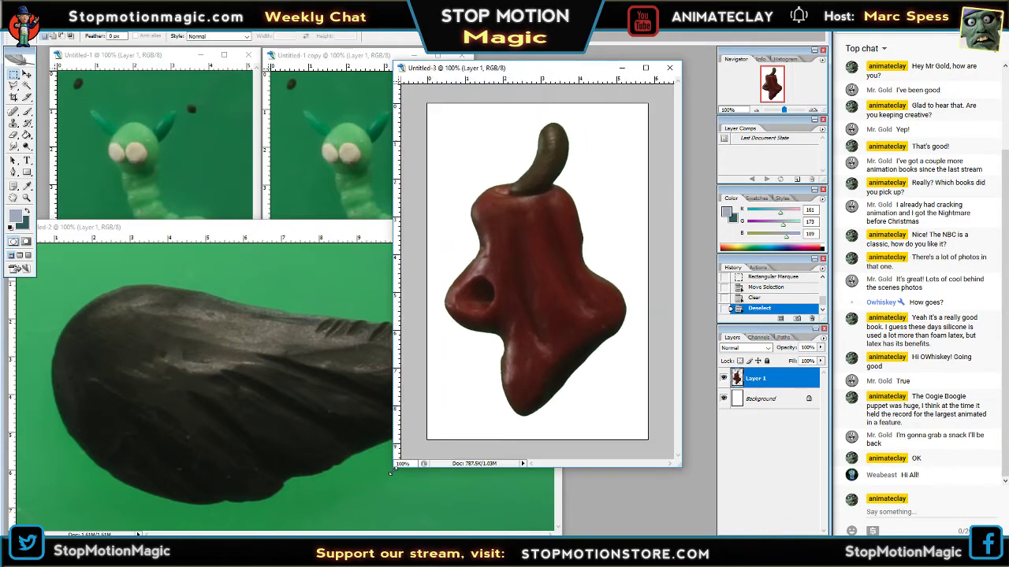
{"action": "left_click", "coordinate": [815, 111]}
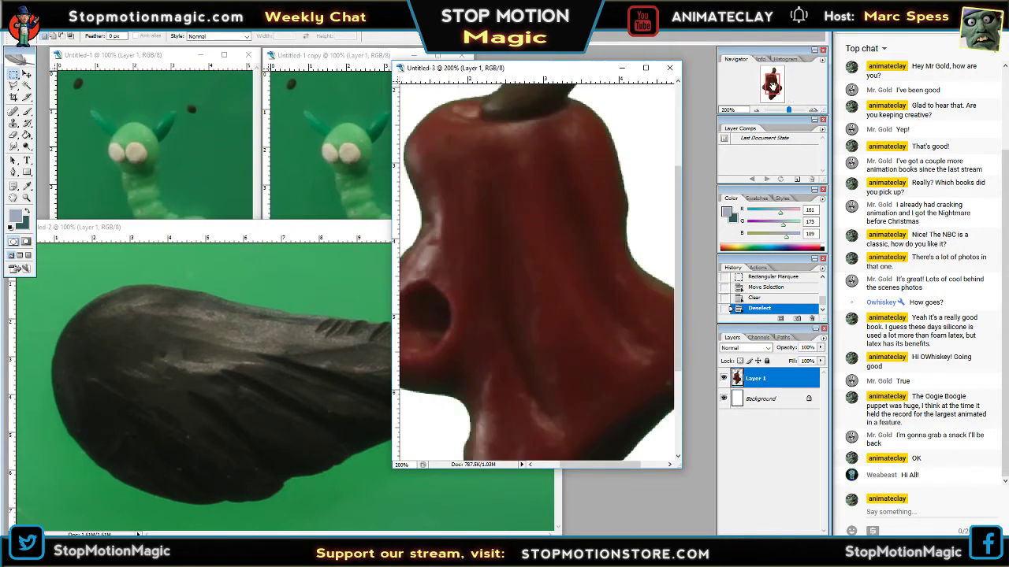
{"action": "left_click_drag", "start_coordinate": [774, 88], "coordinate": [757, 82]}
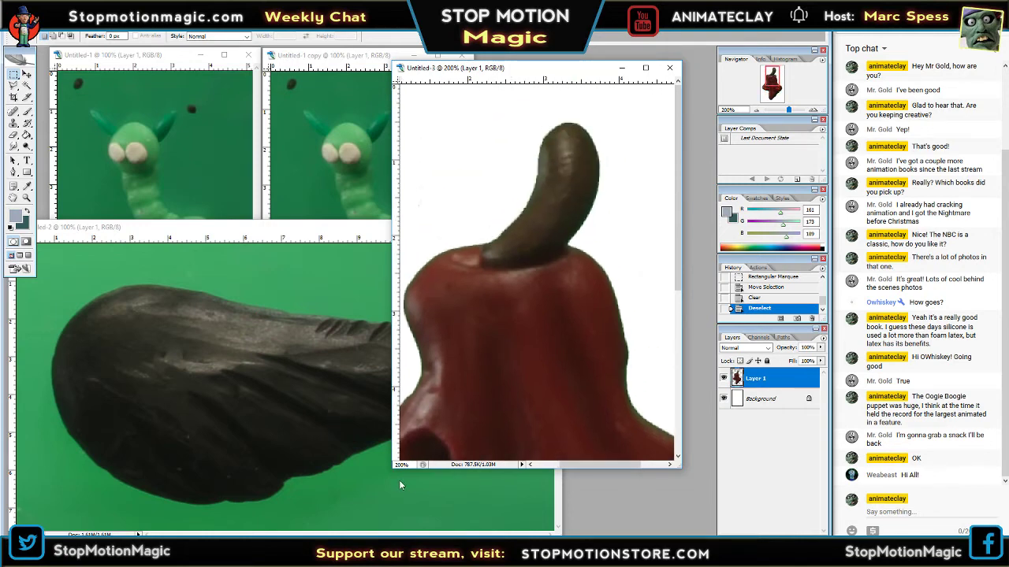
{"action": "left_click_drag", "start_coordinate": [390, 470], "coordinate": [249, 526]}
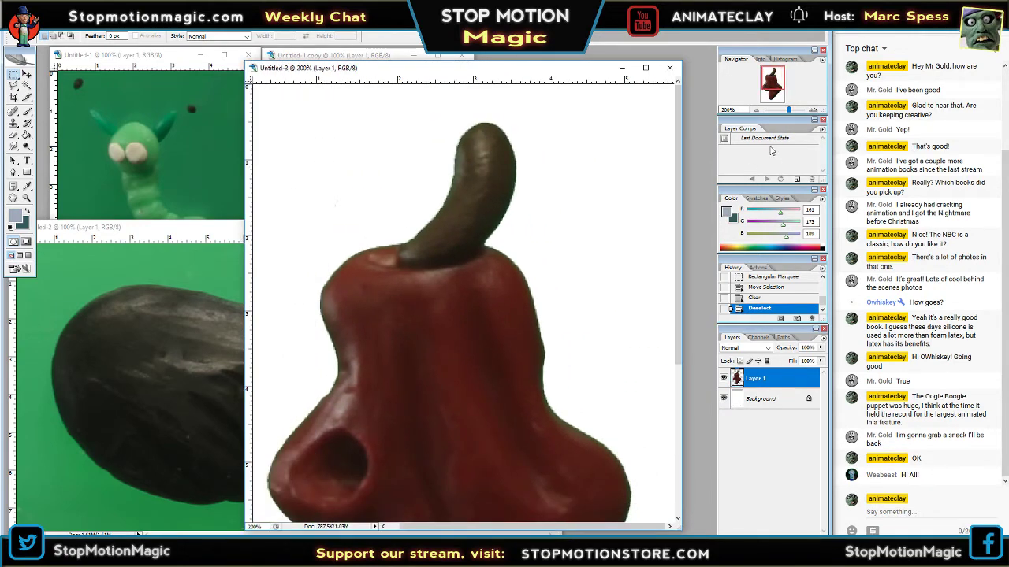
{"action": "left_click_drag", "start_coordinate": [774, 75], "coordinate": [777, 87]}
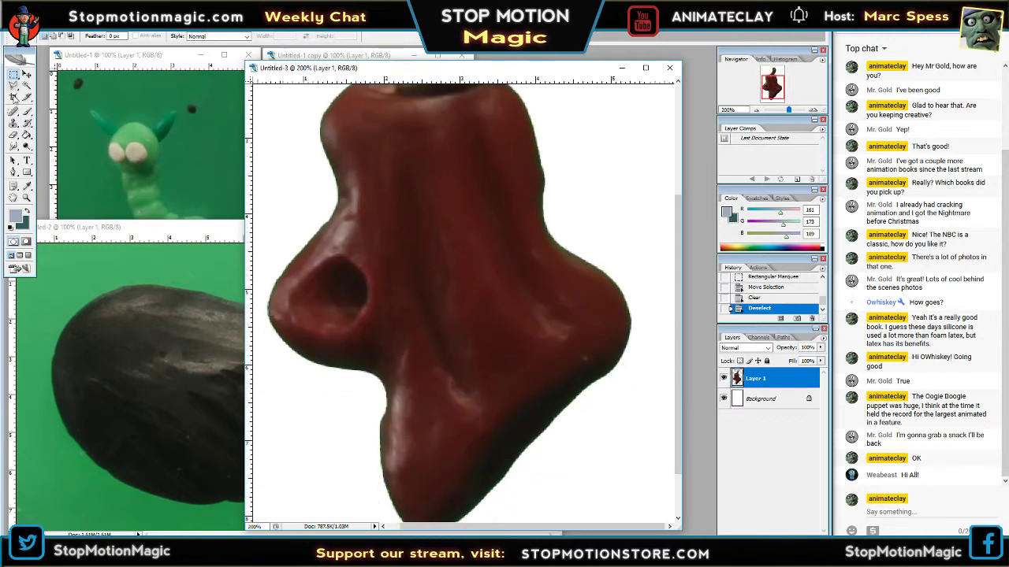
{"action": "left_click", "coordinate": [15, 135]}
{"action": "left_click", "coordinate": [19, 136]}
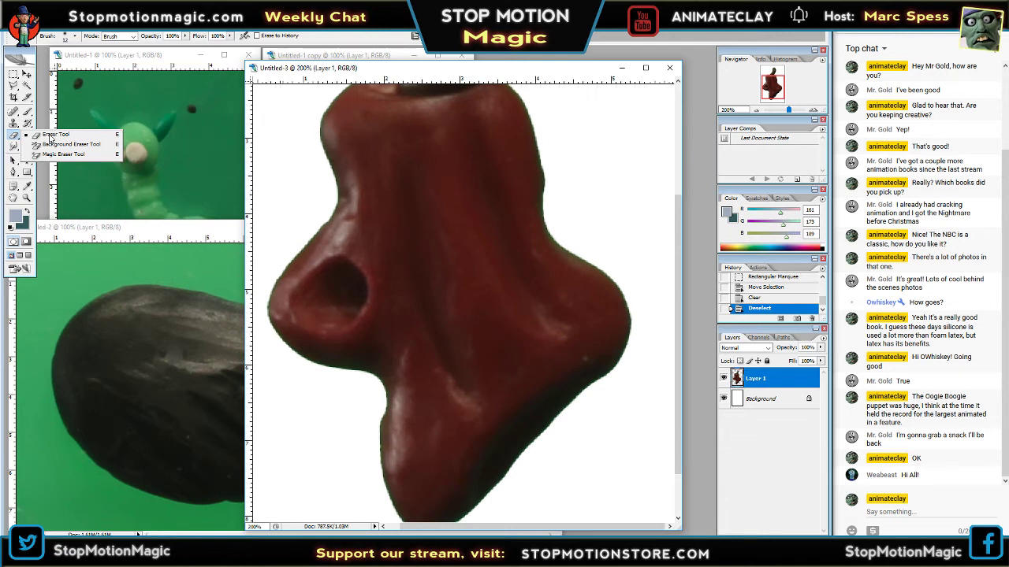
{"action": "left_click", "coordinate": [51, 139]}
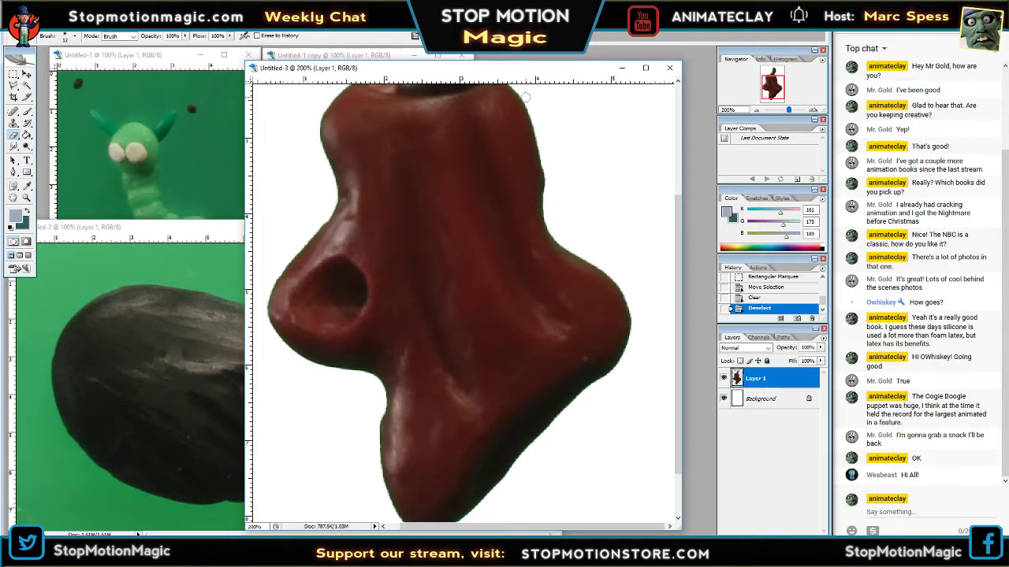
{"action": "left_click_drag", "start_coordinate": [526, 97], "coordinate": [547, 173]}
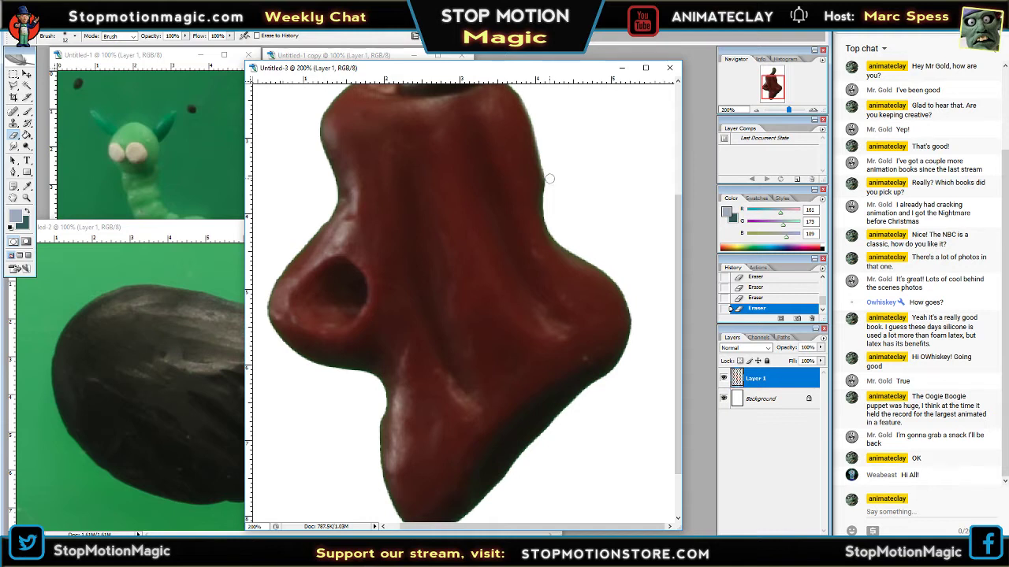
{"action": "mouse_move", "coordinate": [548, 186]}
{"action": "left_mouse_down"}
{"action": "mouse_move", "coordinate": [555, 236]}
{"action": "mouse_move", "coordinate": [635, 290]}
{"action": "mouse_move", "coordinate": [638, 327]}
{"action": "mouse_move", "coordinate": [628, 333]}
{"action": "mouse_move", "coordinate": [645, 327]}
{"action": "mouse_move", "coordinate": [620, 365]}
{"action": "left_mouse_up"}
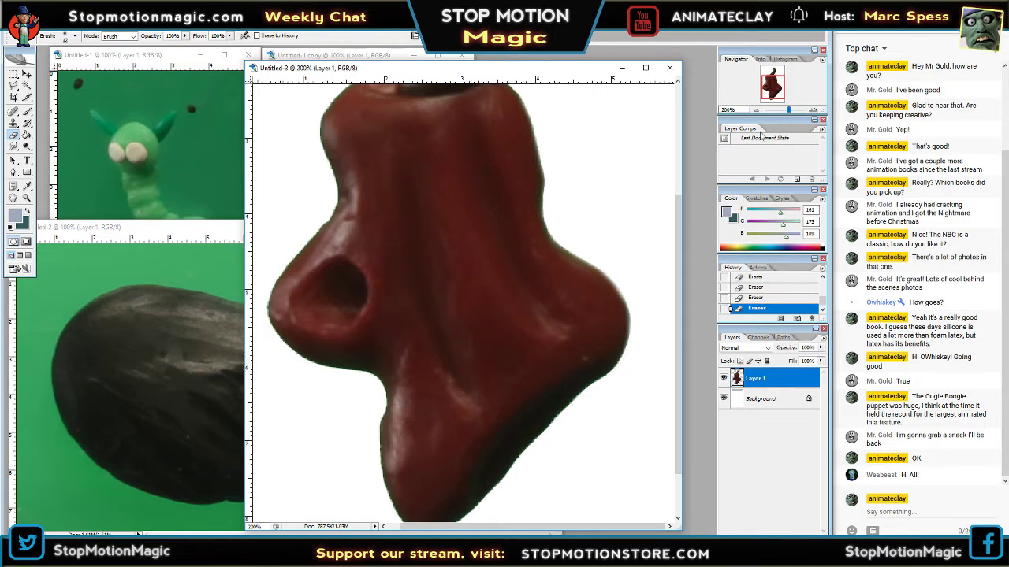
- Erase the remaining fringe around the apple's stem and down its left side to the bottom tip
{"action": "left_click_drag", "start_coordinate": [774, 85], "coordinate": [776, 71]}
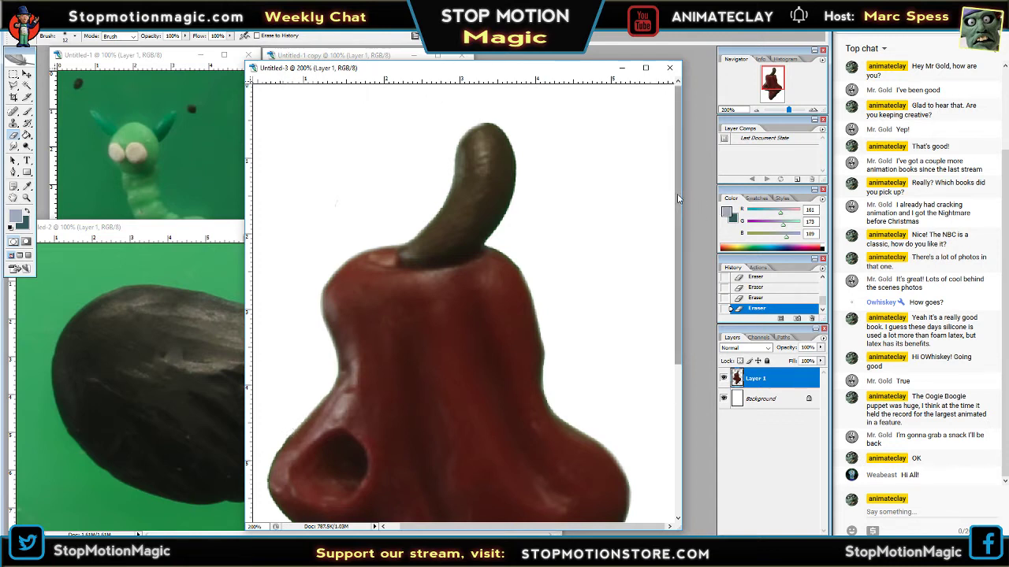
{"action": "left_click_drag", "start_coordinate": [677, 194], "coordinate": [682, 274]}
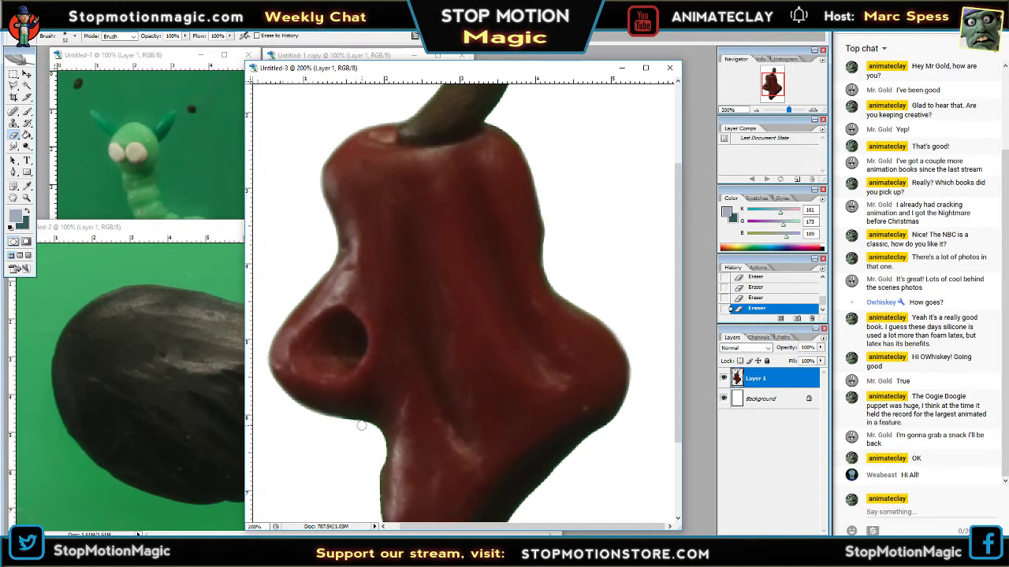
{"action": "left_click_drag", "start_coordinate": [677, 231], "coordinate": [682, 280]}
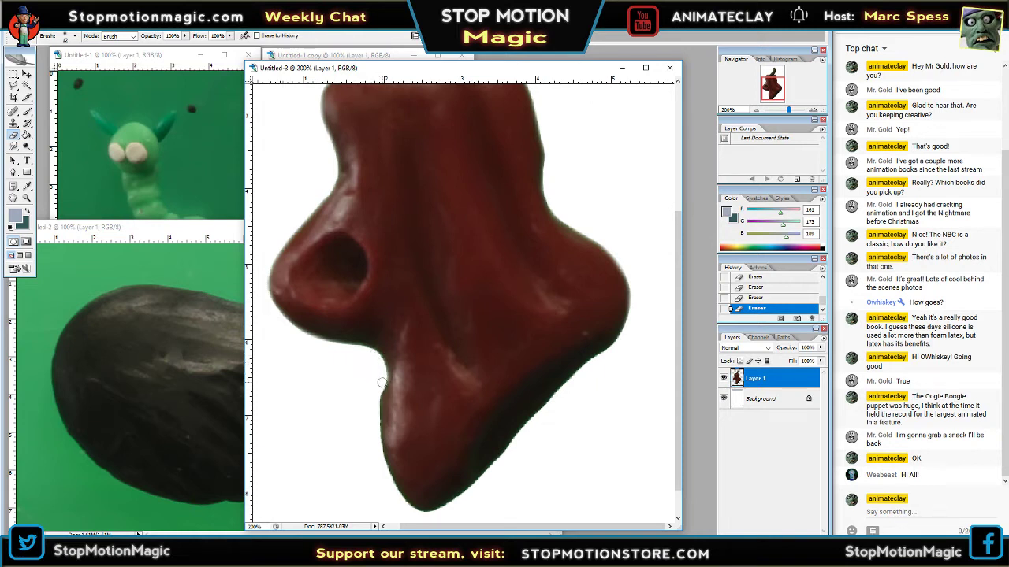
{"action": "mouse_move", "coordinate": [381, 383]}
{"action": "left_mouse_down"}
{"action": "mouse_move", "coordinate": [374, 439]}
{"action": "mouse_move", "coordinate": [386, 479]}
{"action": "mouse_move", "coordinate": [409, 510]}
{"action": "mouse_move", "coordinate": [446, 509]}
{"action": "left_mouse_up"}
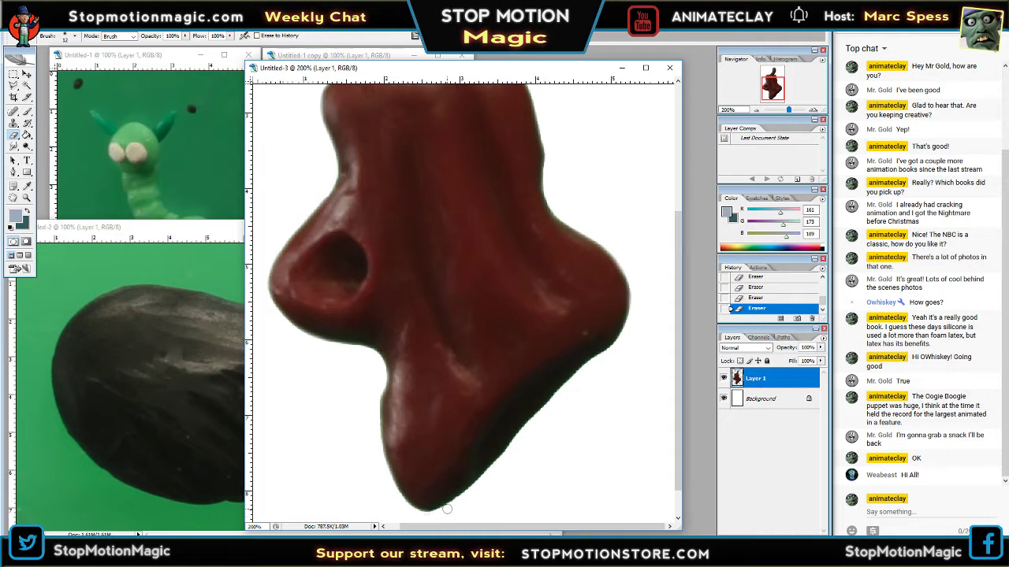
- Erase the dark green fringe along the apple's lower-right edge, from the bottom tip up to the right lobe
{"action": "left_click", "coordinate": [447, 509], "text": "shift"}
{"action": "left_click", "coordinate": [466, 497], "text": "shift"}
{"action": "left_click", "coordinate": [483, 479], "text": "shift"}
{"action": "left_click", "coordinate": [506, 454], "text": "shift"}
{"action": "left_click", "coordinate": [530, 421], "text": "shift"}
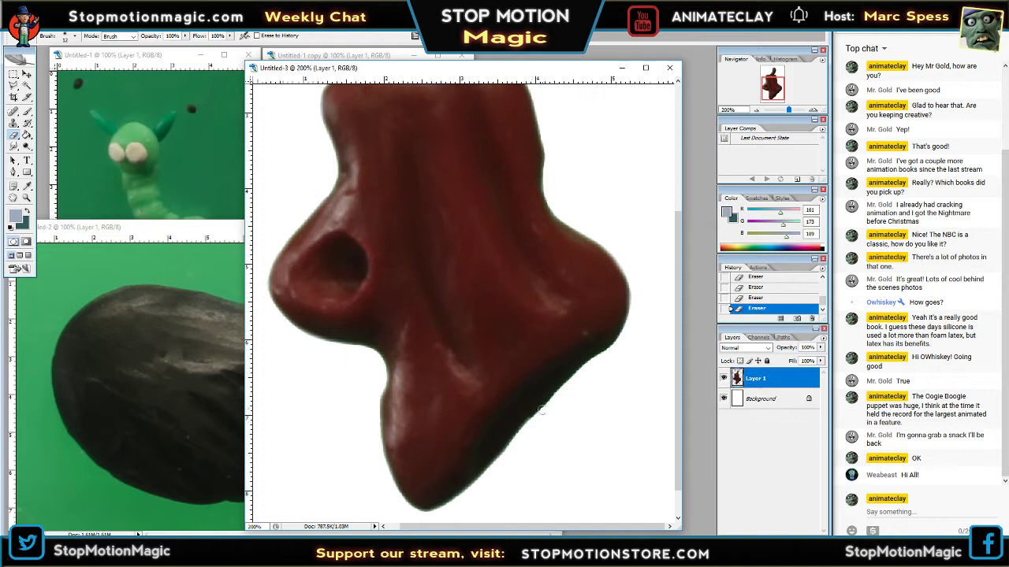
{"action": "left_click", "coordinate": [557, 395], "text": "shift"}
{"action": "left_click", "coordinate": [585, 368], "text": "shift"}
{"action": "left_click", "coordinate": [603, 354], "text": "shift"}
{"action": "left_click", "coordinate": [618, 344], "text": "shift"}
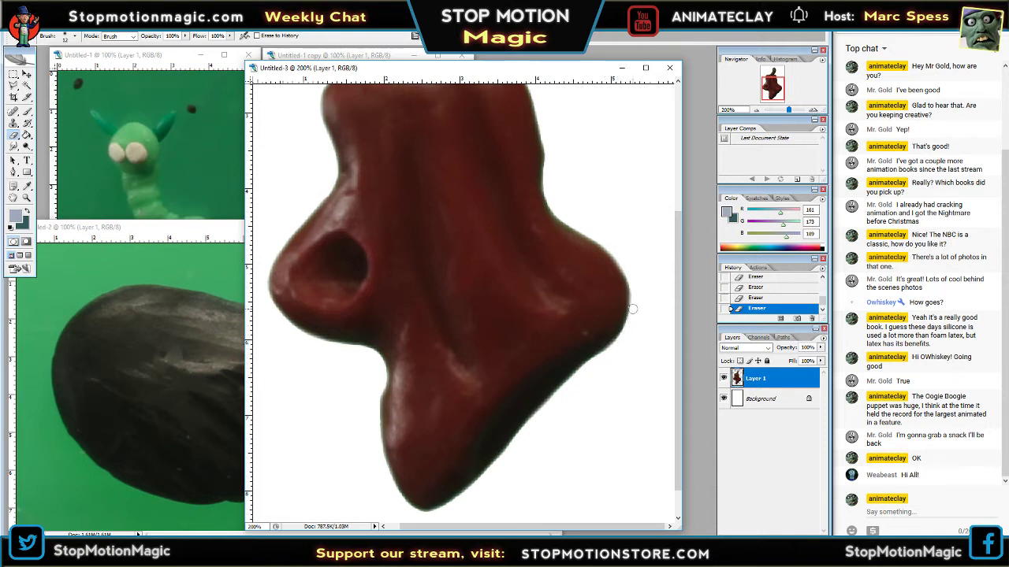
{"action": "left_click", "coordinate": [630, 317], "text": "shift"}
- Touch up the outline by erasing leftover fringe on the stem's right edge and the apple's right side
{"action": "left_click", "coordinate": [755, 110]}
{"action": "left_click", "coordinate": [813, 109]}
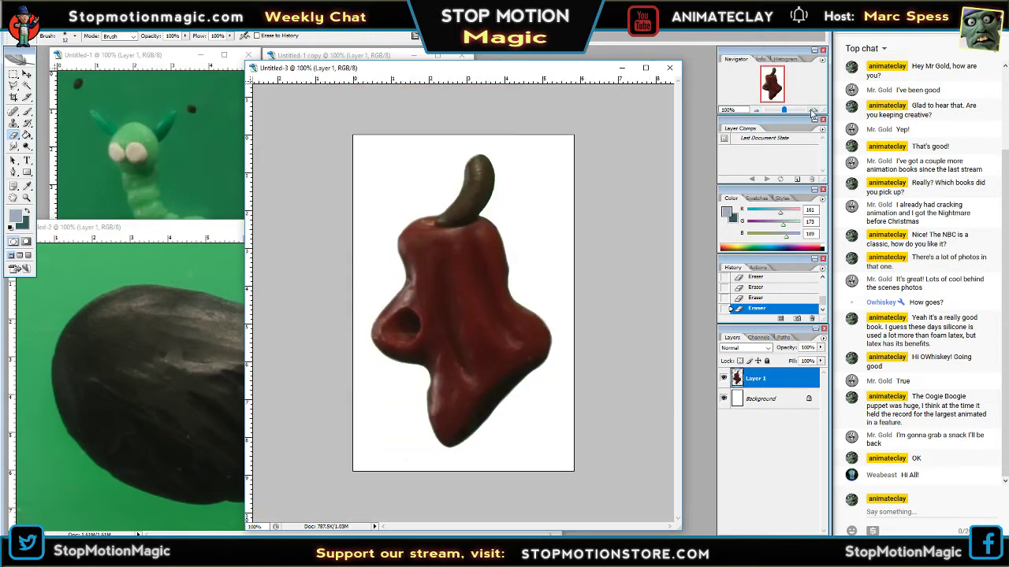
{"action": "left_click_drag", "start_coordinate": [780, 90], "coordinate": [775, 82]}
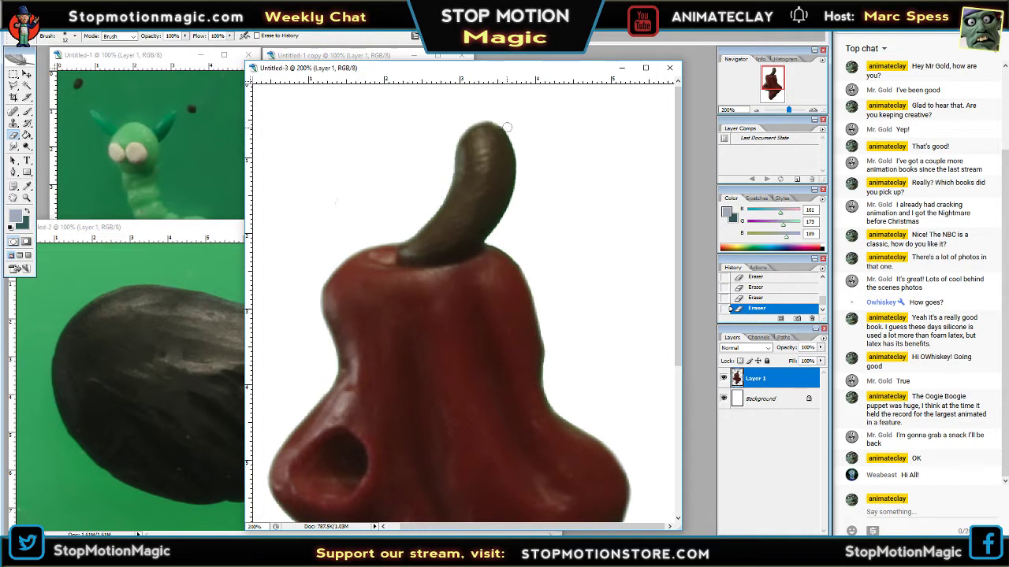
{"action": "left_click", "coordinate": [520, 170], "text": "shift"}
{"action": "left_click_drag", "start_coordinate": [694, 285], "coordinate": [694, 395]}
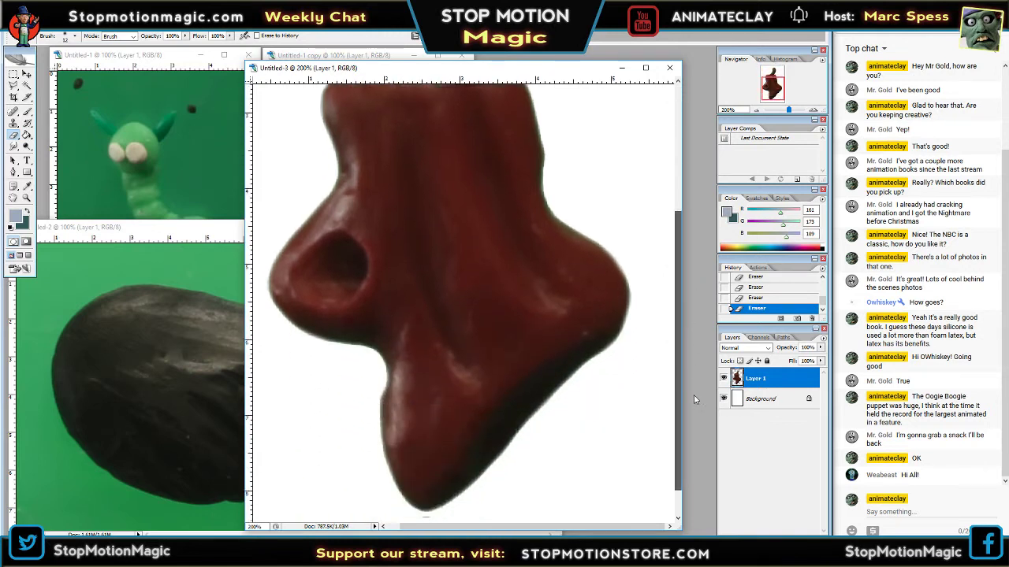
{"action": "left_click_drag", "start_coordinate": [678, 242], "coordinate": [681, 239]}
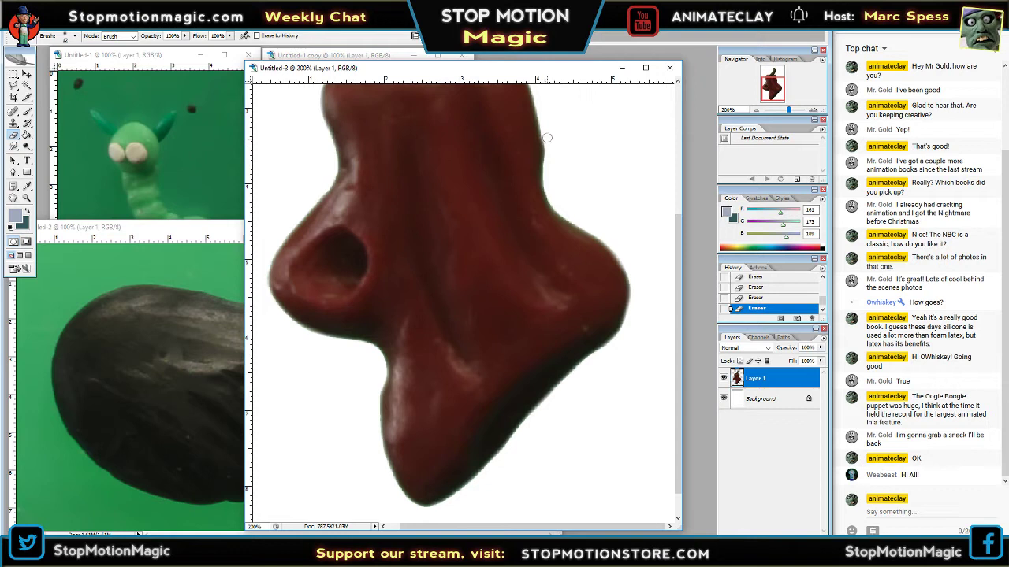
{"action": "left_click_drag", "start_coordinate": [547, 138], "coordinate": [548, 168]}
- Hide the Background layer to check the whole apple cutout against transparency, and show the layer again
{"action": "left_click", "coordinate": [755, 110]}
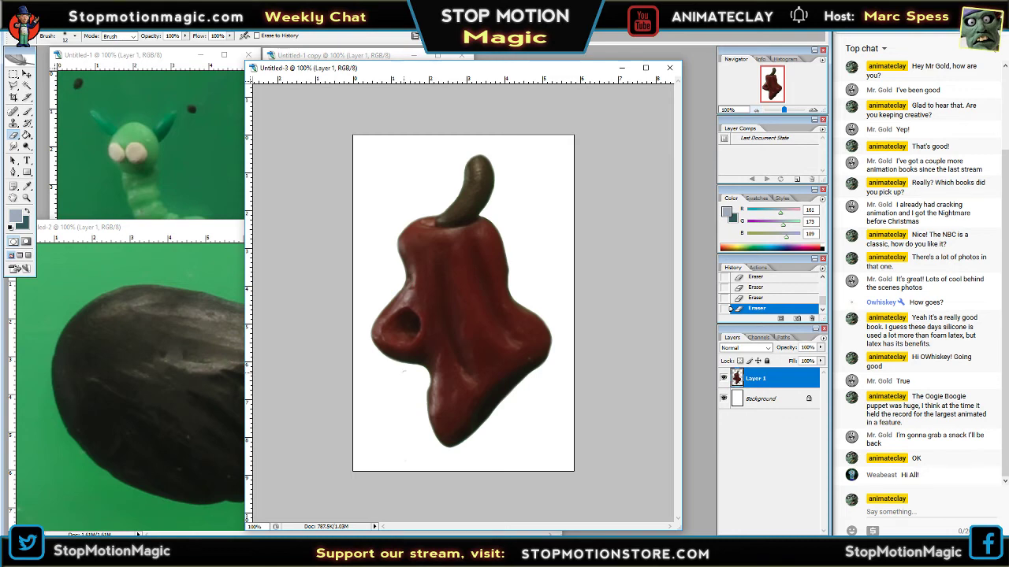
{"action": "left_click", "coordinate": [724, 399]}
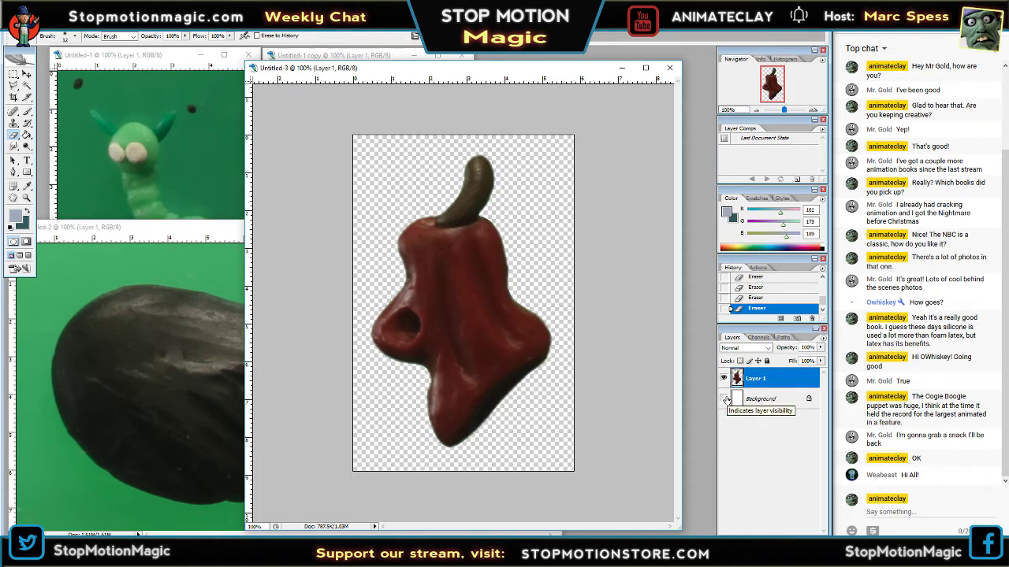
{"action": "left_click", "coordinate": [724, 398]}
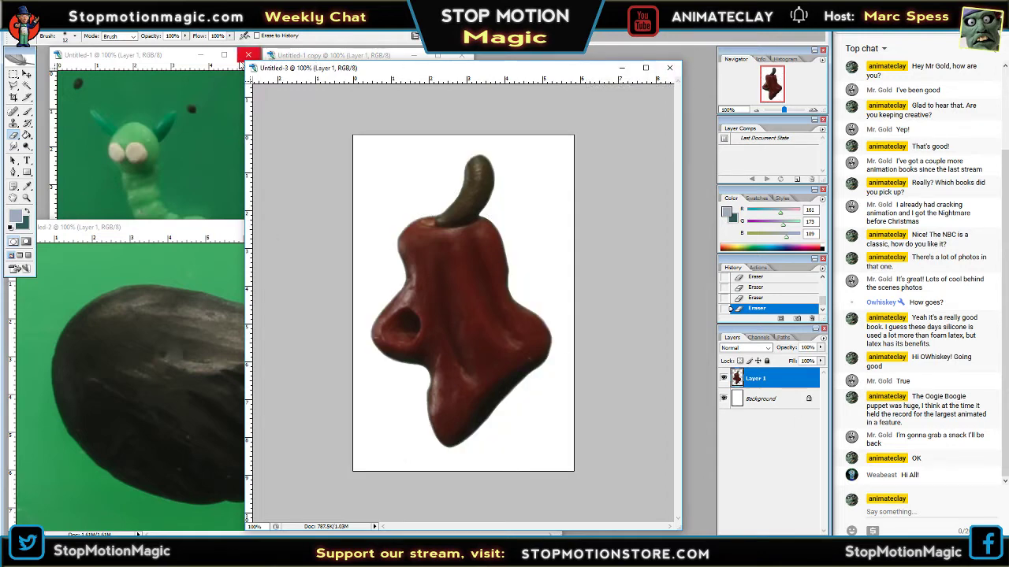
- Shrink the apple image window and move it aside, and bring the wing image, Untitled-2, to the front
{"action": "left_click_drag", "start_coordinate": [247, 62], "coordinate": [440, 156]}
{"action": "left_click_drag", "start_coordinate": [499, 163], "coordinate": [594, 64]}
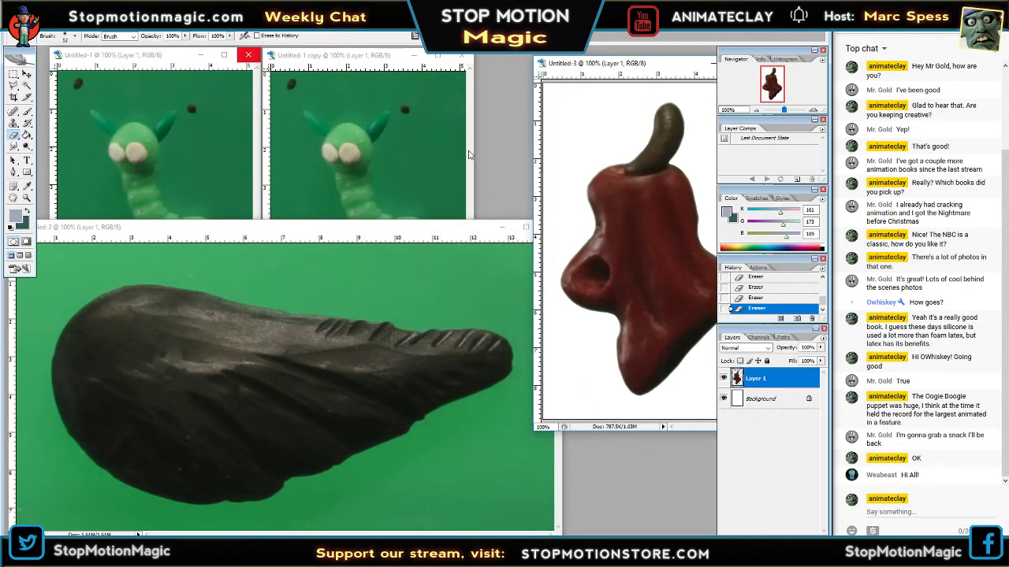
{"action": "left_click_drag", "start_coordinate": [372, 229], "coordinate": [457, 157]}
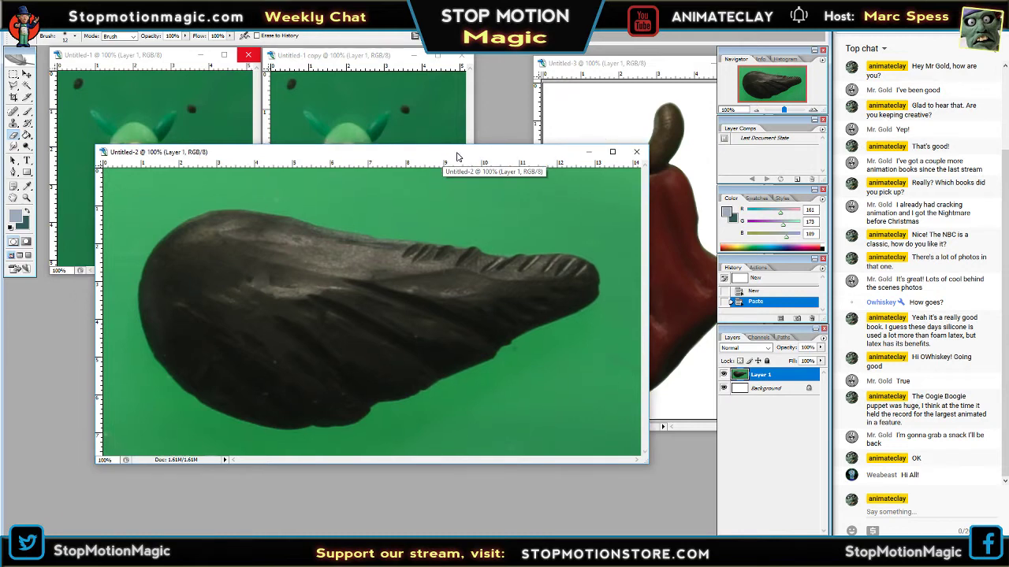
- Select the green background around the black wing with the Magic Wand, clear it and deselect
{"action": "left_click", "coordinate": [27, 86]}
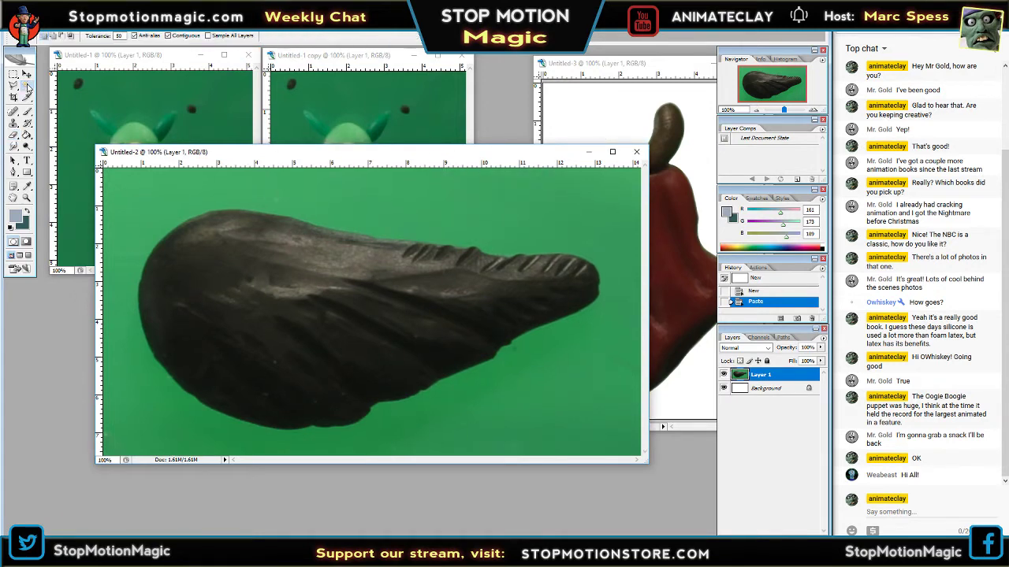
{"action": "left_click", "coordinate": [350, 209]}
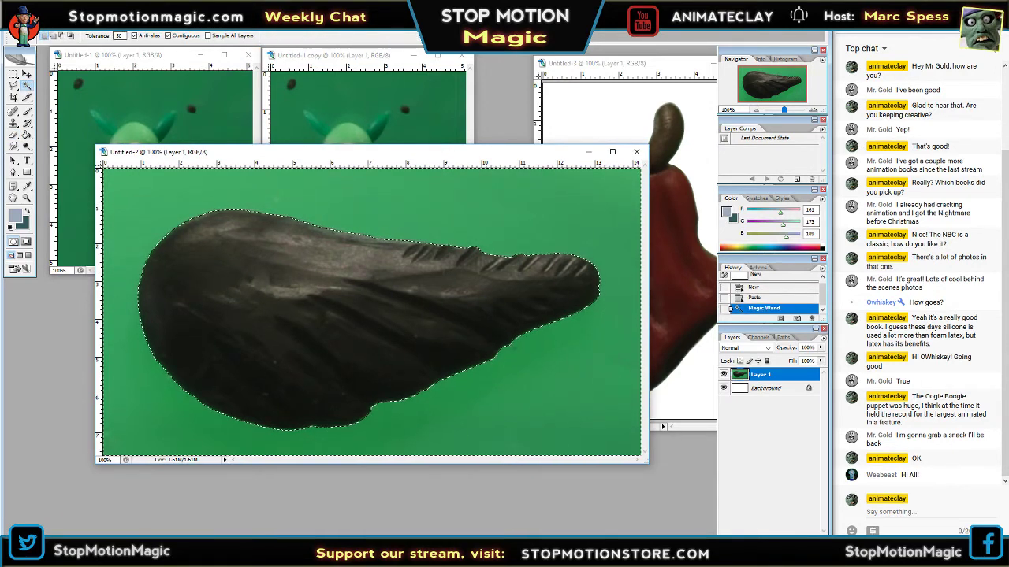
{"action": "left_click", "coordinate": [33, 24]}
{"action": "left_click", "coordinate": [38, 127]}
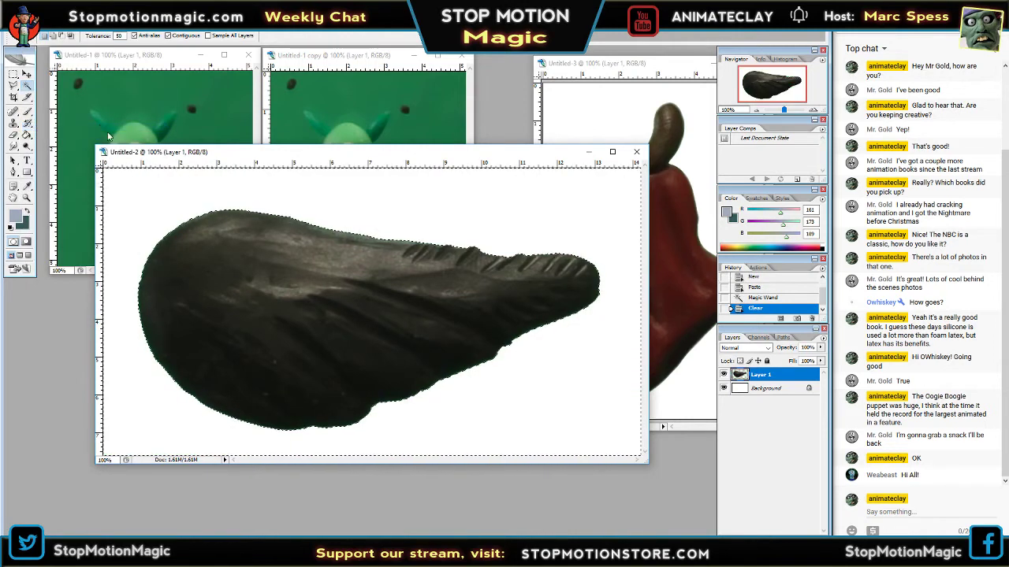
{"action": "key", "text": "m"}
{"action": "key", "text": "ctrl+d"}
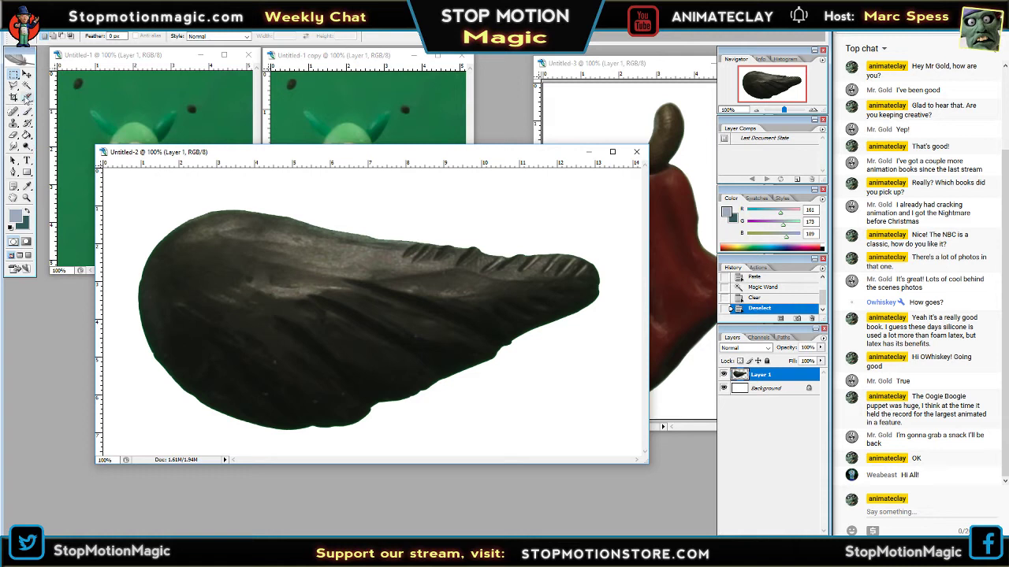
- Erase the green fringe around the wing's narrow tip and along its lower edge with the Eraser tool
{"action": "left_click", "coordinate": [13, 136]}
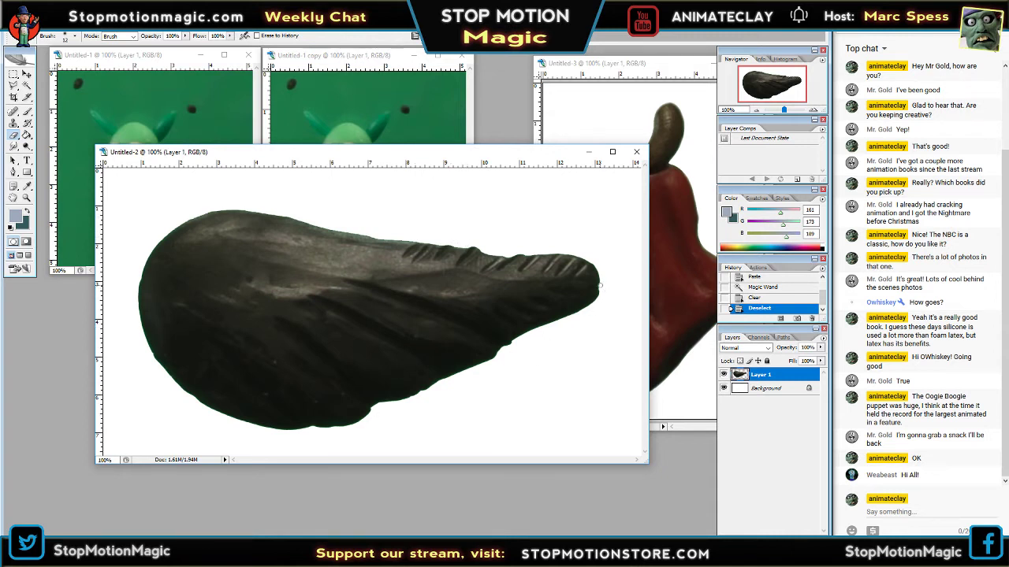
{"action": "left_click", "coordinate": [599, 287]}
{"action": "left_click", "coordinate": [600, 292]}
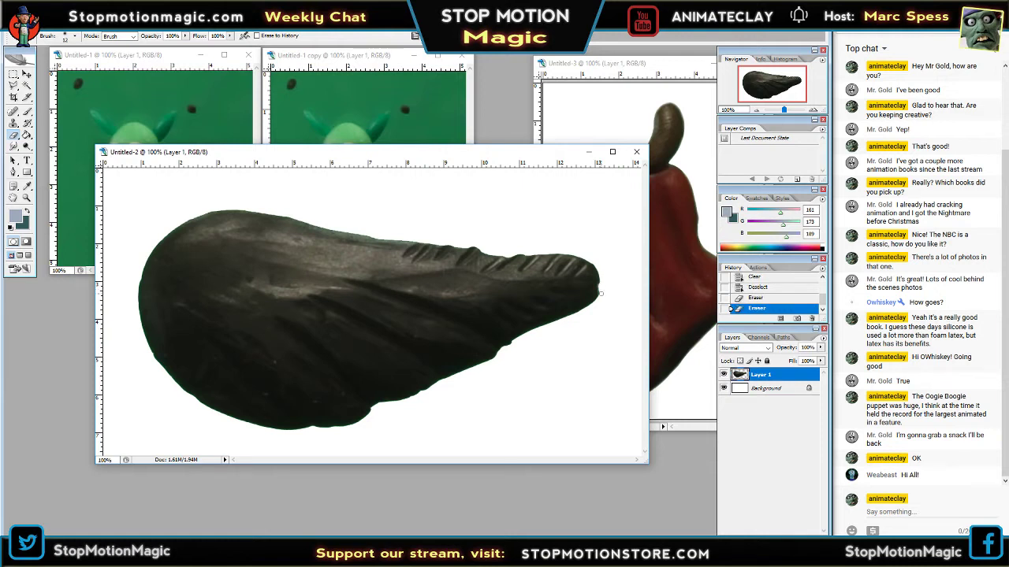
{"action": "left_click", "coordinate": [599, 294]}
{"action": "left_click", "coordinate": [587, 309]}
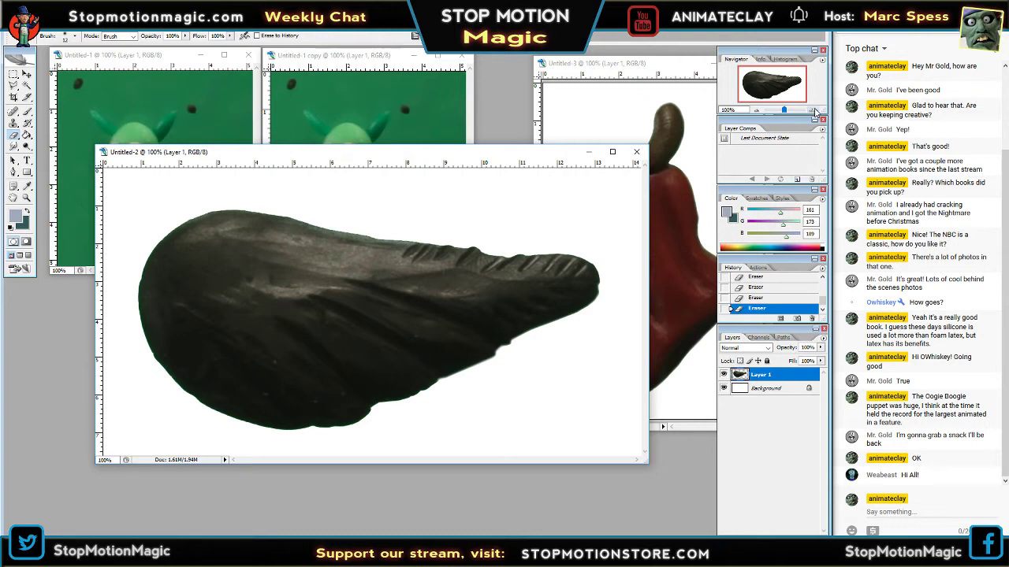
- Erase the green fringe along the wing's upper edge, from the notched section to the crest of the wide end
{"action": "left_click", "coordinate": [812, 110]}
{"action": "left_click_drag", "start_coordinate": [791, 93], "coordinate": [805, 84]}
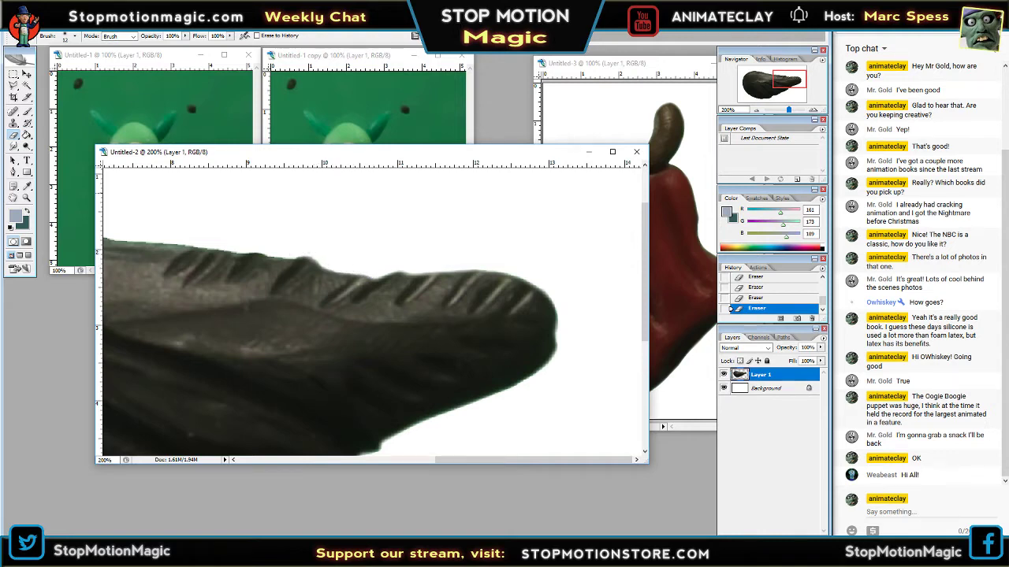
{"action": "left_click_drag", "start_coordinate": [779, 82], "coordinate": [772, 84]}
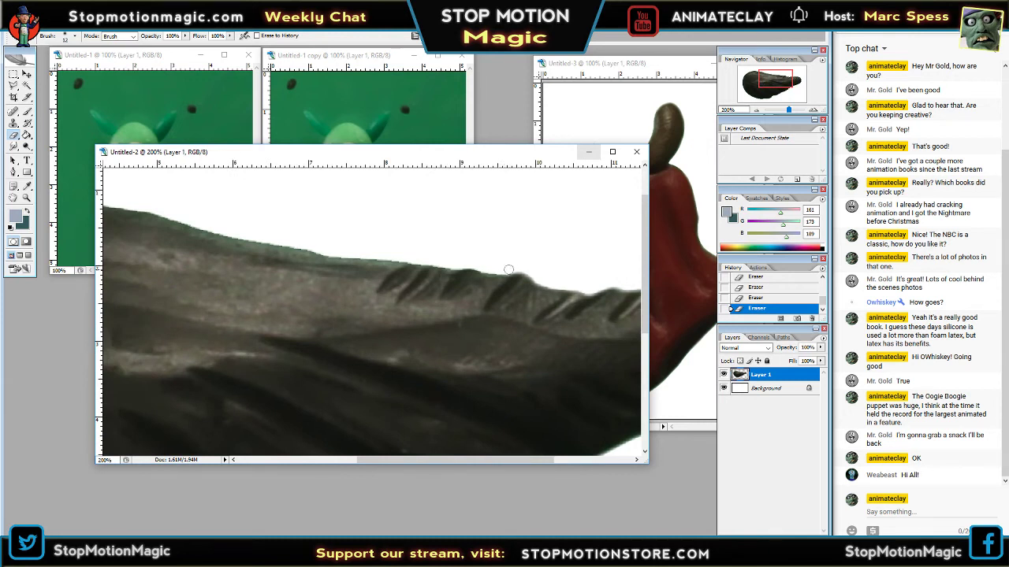
{"action": "mouse_move", "coordinate": [483, 271]}
{"action": "left_mouse_down"}
{"action": "mouse_move", "coordinate": [448, 267]}
{"action": "mouse_move", "coordinate": [457, 250]}
{"action": "mouse_move", "coordinate": [447, 265]}
{"action": "mouse_move", "coordinate": [425, 265]}
{"action": "mouse_move", "coordinate": [438, 243]}
{"action": "mouse_move", "coordinate": [421, 264]}
{"action": "mouse_move", "coordinate": [331, 252]}
{"action": "left_mouse_up"}
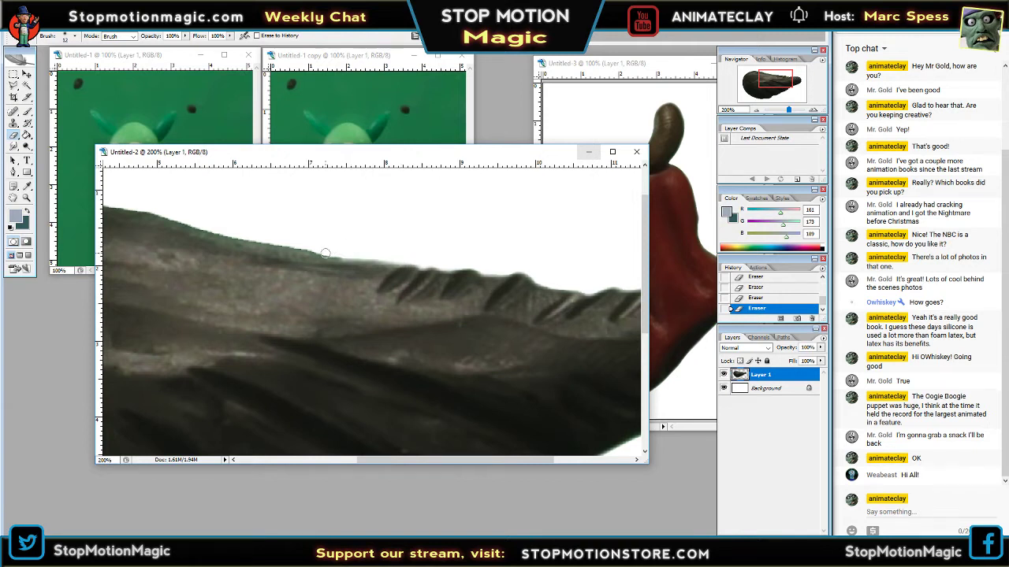
{"action": "left_click_drag", "start_coordinate": [777, 79], "coordinate": [764, 74]}
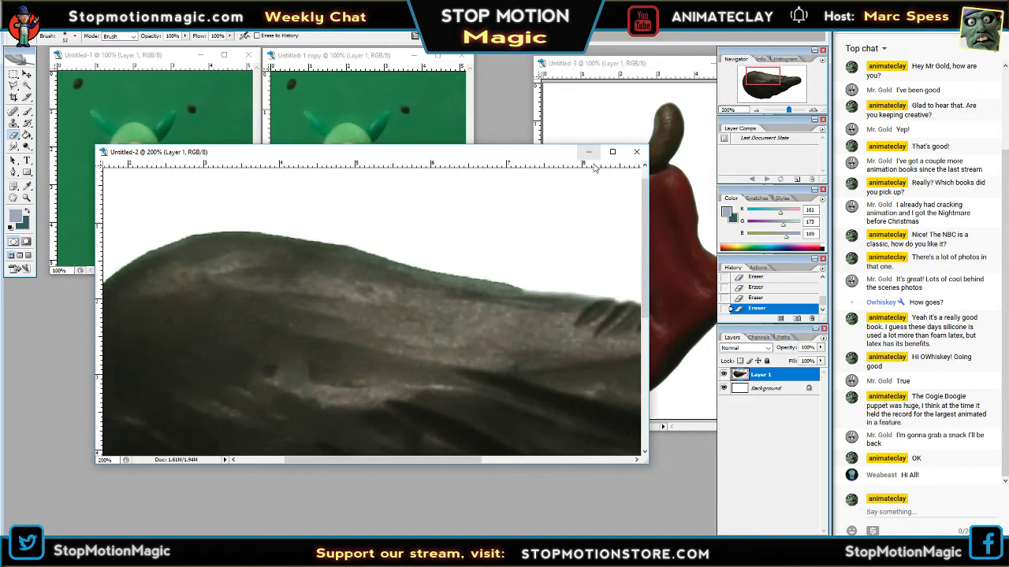
{"action": "mouse_move", "coordinate": [505, 280]}
{"action": "left_mouse_down"}
{"action": "mouse_move", "coordinate": [471, 274]}
{"action": "mouse_move", "coordinate": [469, 262]}
{"action": "mouse_move", "coordinate": [435, 270]}
{"action": "mouse_move", "coordinate": [404, 256]}
{"action": "left_mouse_up"}
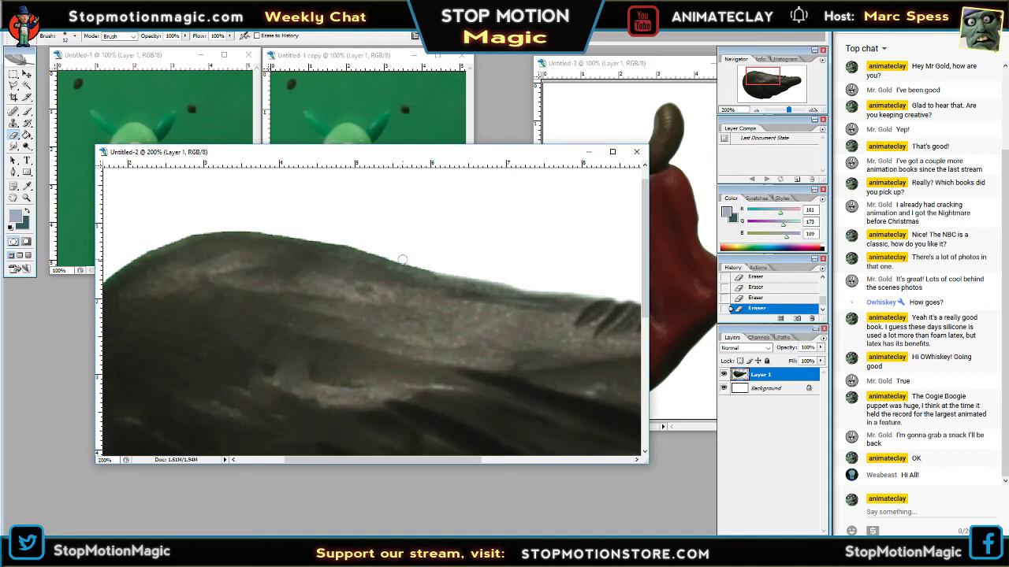
{"action": "left_click", "coordinate": [398, 259], "text": "shift"}
{"action": "left_click", "coordinate": [346, 245], "text": "shift"}
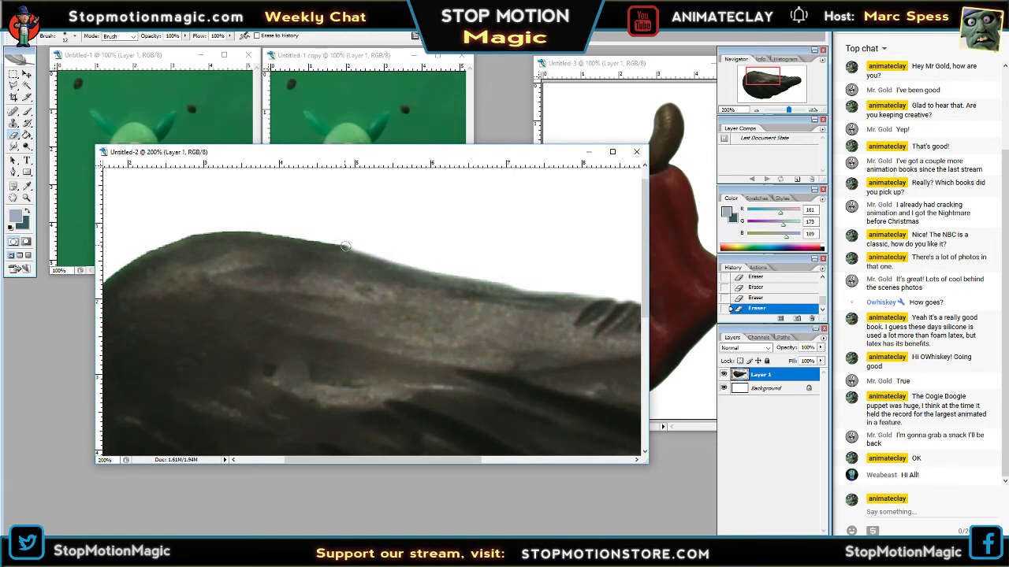
{"action": "left_click", "coordinate": [316, 242], "text": "shift"}
{"action": "left_click", "coordinate": [285, 234], "text": "shift"}
{"action": "left_click", "coordinate": [252, 228], "text": "shift"}
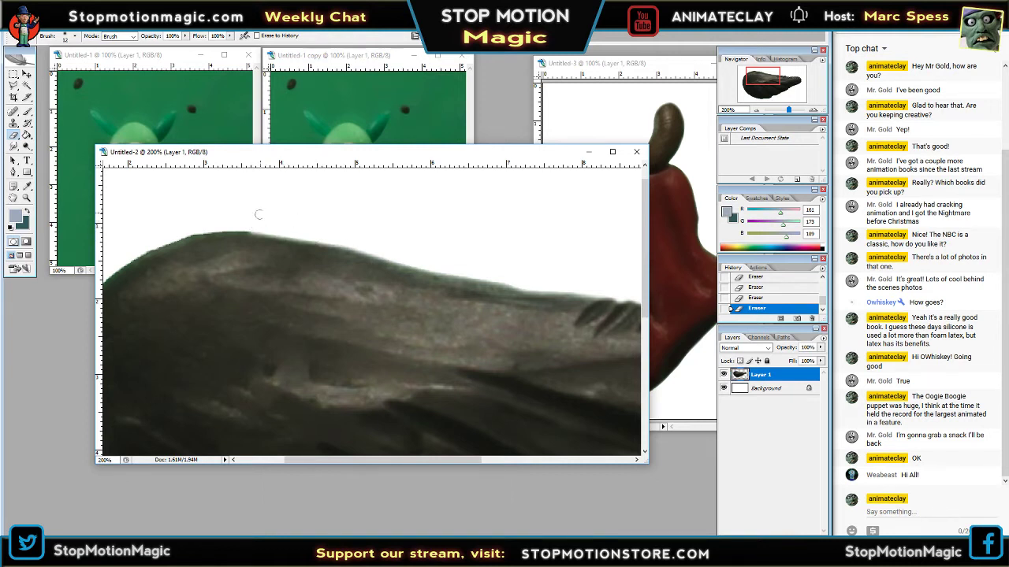
- Erase the green fringe around the upper curve of the wing's wide rounded end
{"action": "left_click_drag", "start_coordinate": [777, 77], "coordinate": [767, 78]}
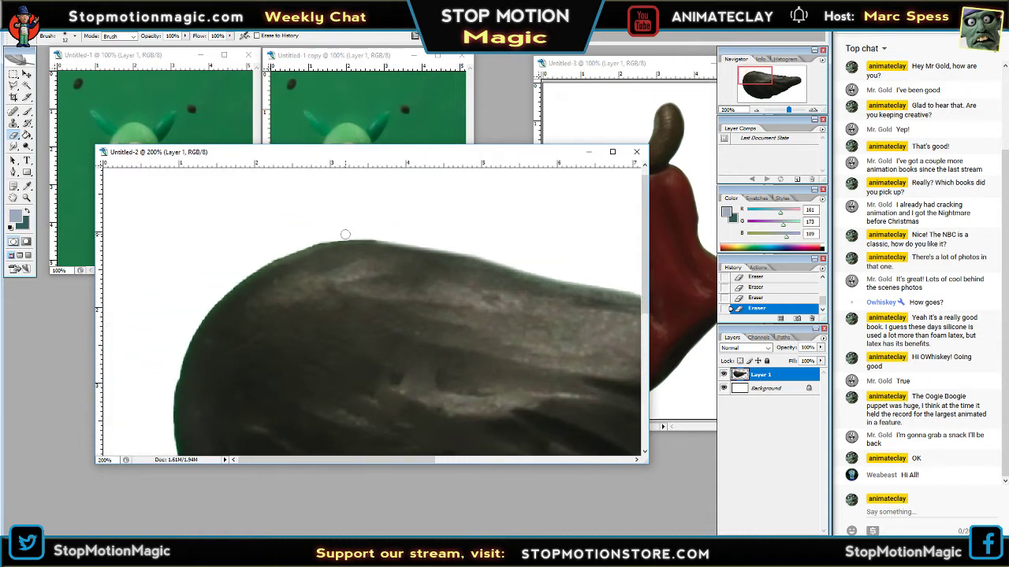
{"action": "left_click", "coordinate": [345, 236], "text": "shift"}
{"action": "mouse_move", "coordinate": [322, 239]}
{"action": "left_mouse_down"}
{"action": "mouse_move", "coordinate": [245, 264]}
{"action": "mouse_move", "coordinate": [203, 313]}
{"action": "left_mouse_up"}
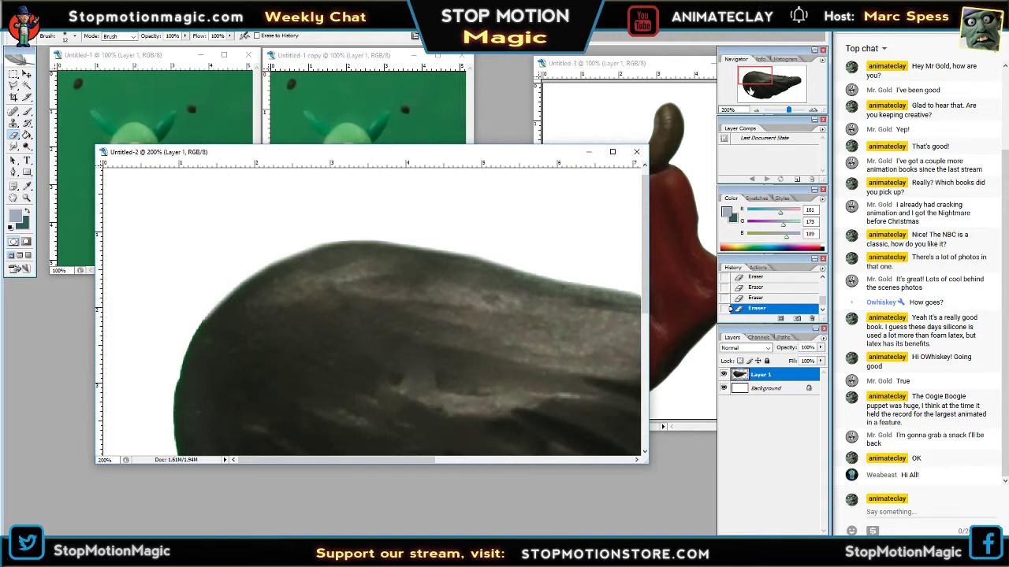
{"action": "left_click_drag", "start_coordinate": [750, 76], "coordinate": [747, 82]}
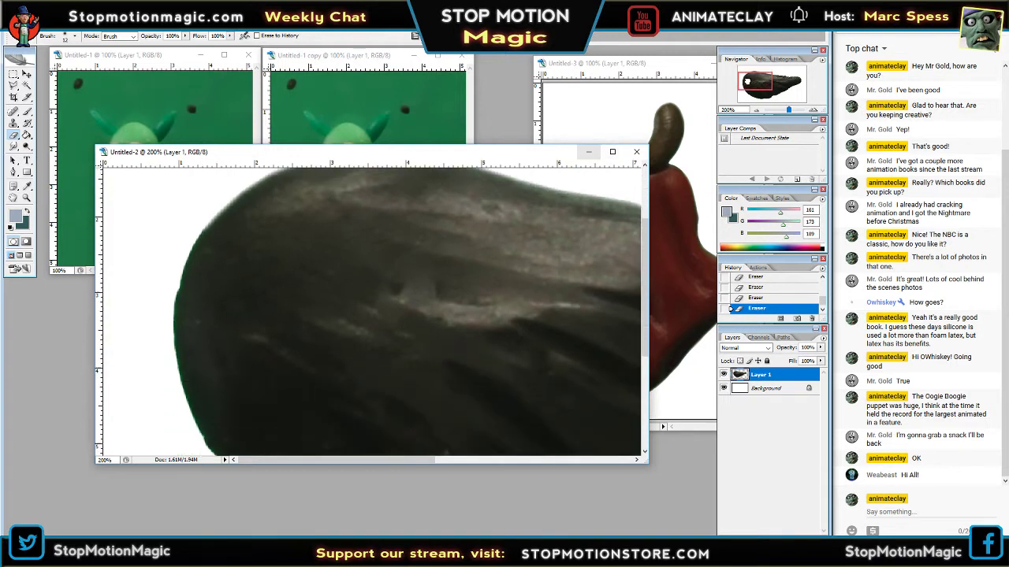
{"action": "left_click", "coordinate": [189, 245], "text": "shift"}
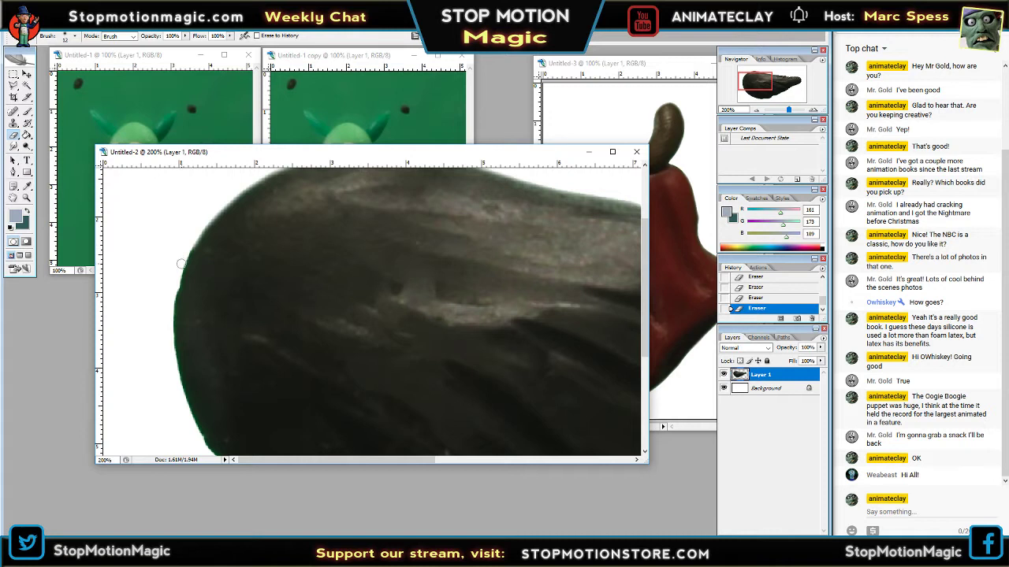
{"action": "left_click", "coordinate": [182, 264], "text": "shift"}
{"action": "left_click", "coordinate": [178, 285], "text": "shift"}
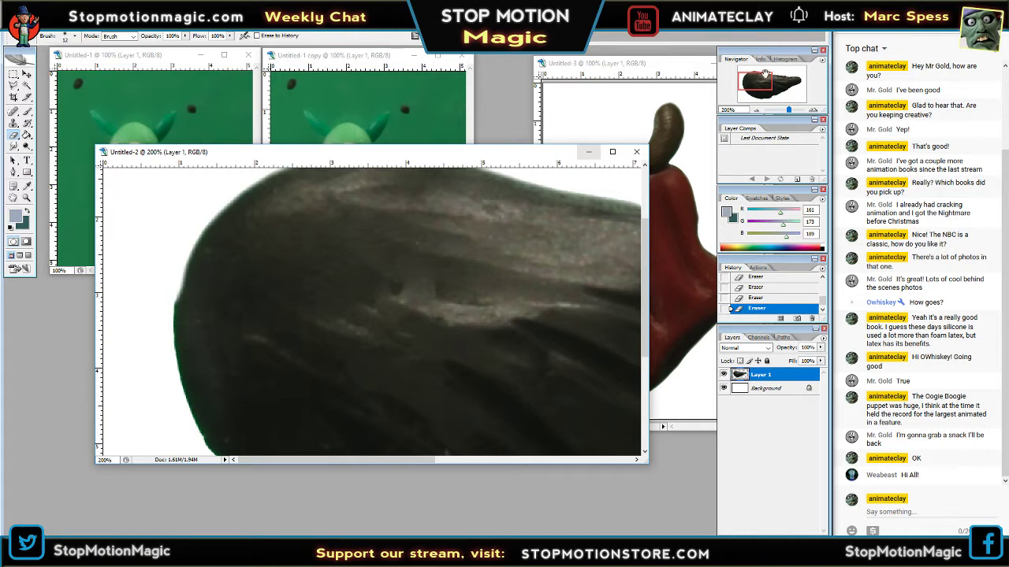
- Erase the green fringe down the outer side of the wing's wide end, below the upper curve
{"action": "scroll", "coordinate": [189, 252], "scroll_direction": "down", "scroll_amount": 3}
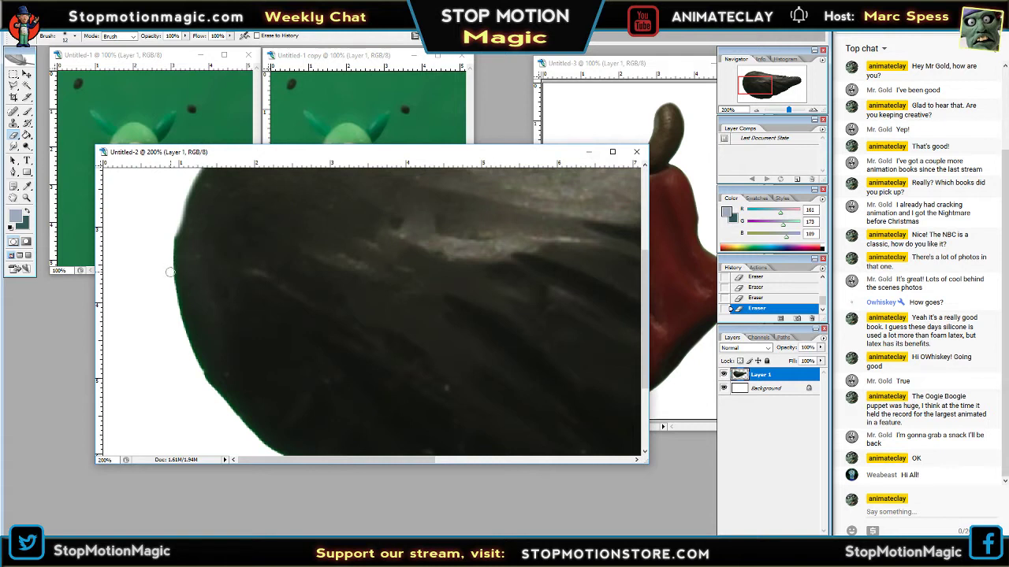
{"action": "left_click", "coordinate": [171, 278], "text": "shift"}
{"action": "left_click", "coordinate": [180, 313], "text": "shift"}
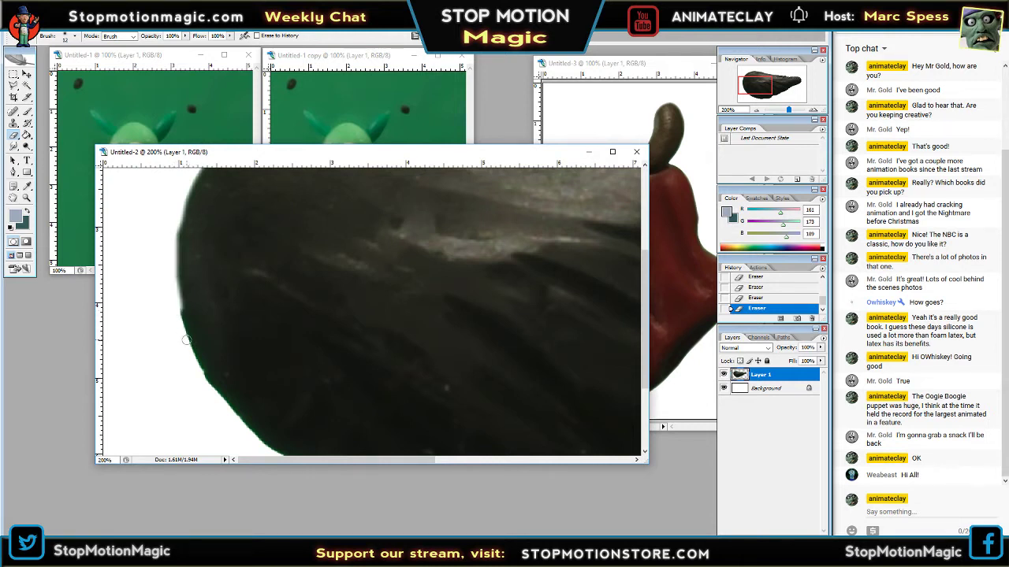
{"action": "left_click", "coordinate": [186, 340], "text": "shift"}
{"action": "left_click", "coordinate": [199, 369], "text": "shift"}
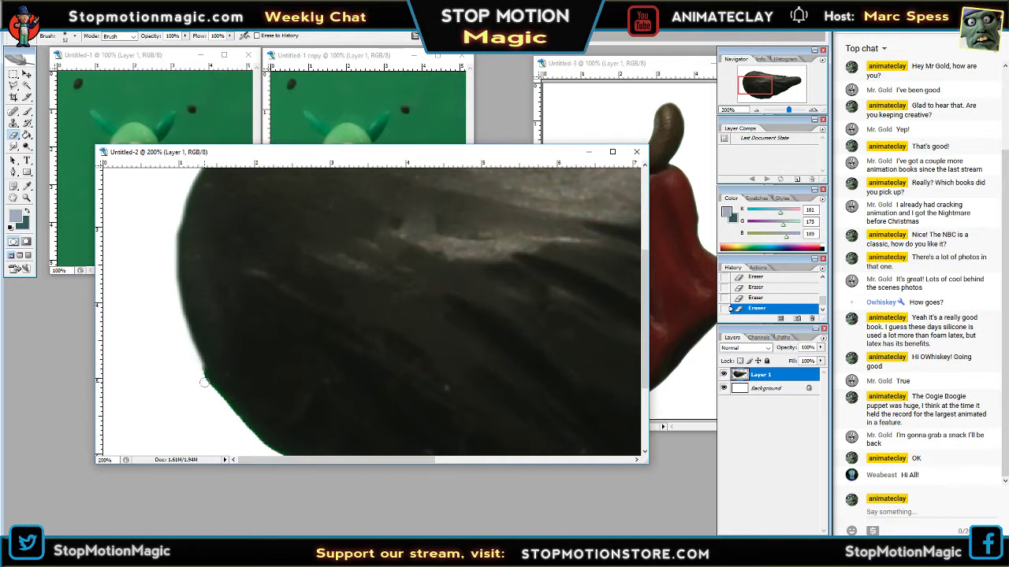
{"action": "left_click", "coordinate": [205, 380], "text": "shift"}
{"action": "left_click", "coordinate": [224, 401], "text": "shift"}
- Erase the green fringe along the wing's underside, from the wide end past the wavy bulge toward the tip
{"action": "left_click_drag", "start_coordinate": [756, 87], "coordinate": [755, 92]}
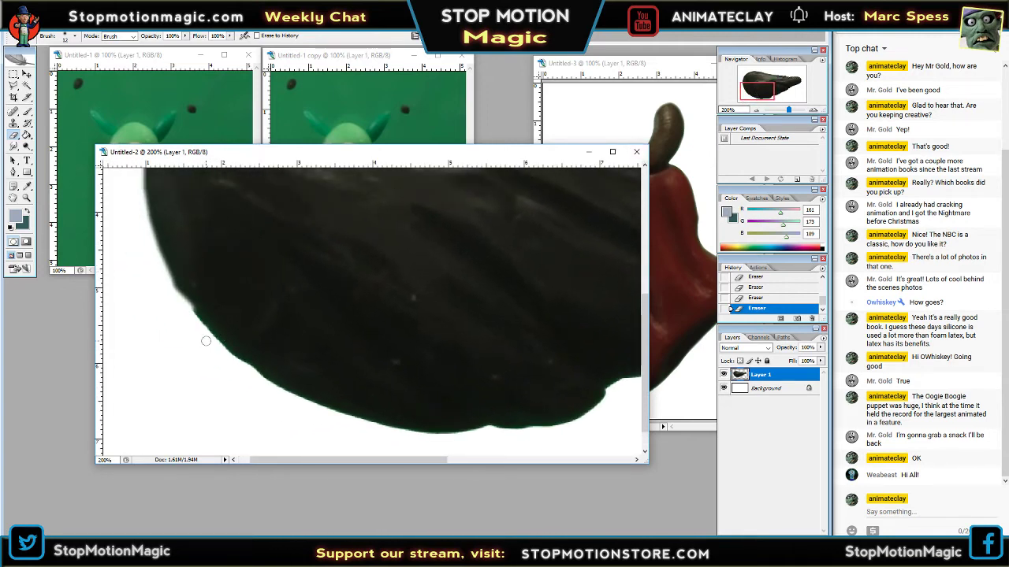
{"action": "left_click", "coordinate": [201, 327], "text": "shift"}
{"action": "left_click", "coordinate": [219, 347], "text": "shift"}
{"action": "left_click", "coordinate": [241, 364], "text": "shift"}
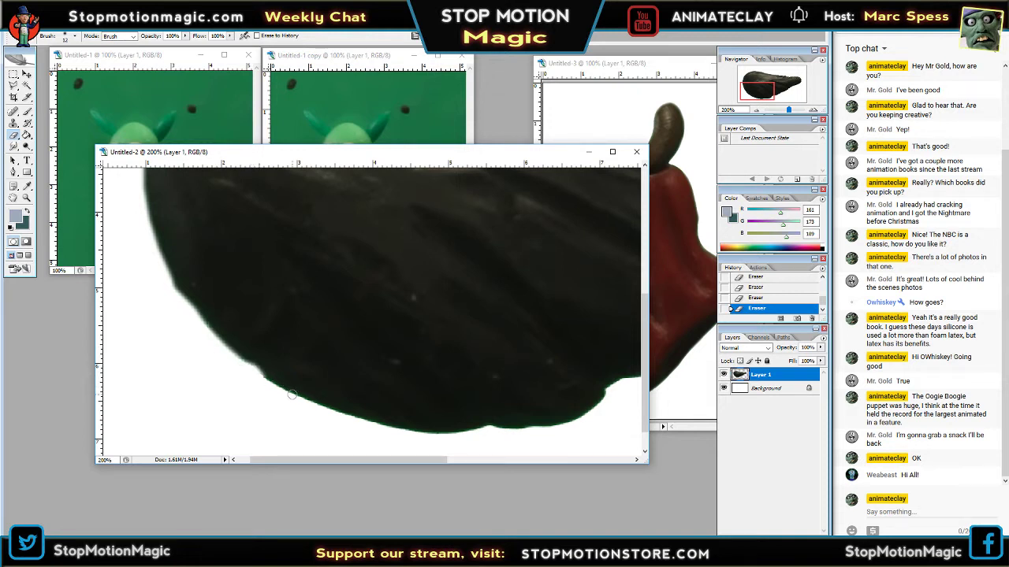
{"action": "left_click", "coordinate": [294, 398], "text": "shift"}
{"action": "left_click", "coordinate": [360, 421], "text": "shift"}
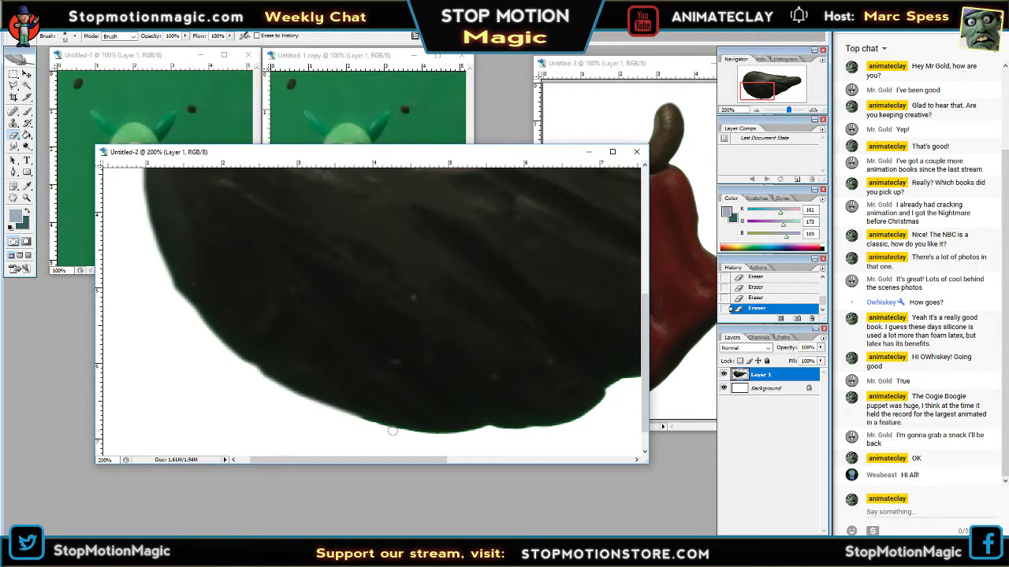
{"action": "left_click", "coordinate": [408, 434], "text": "shift"}
{"action": "left_click", "coordinate": [443, 436], "text": "shift"}
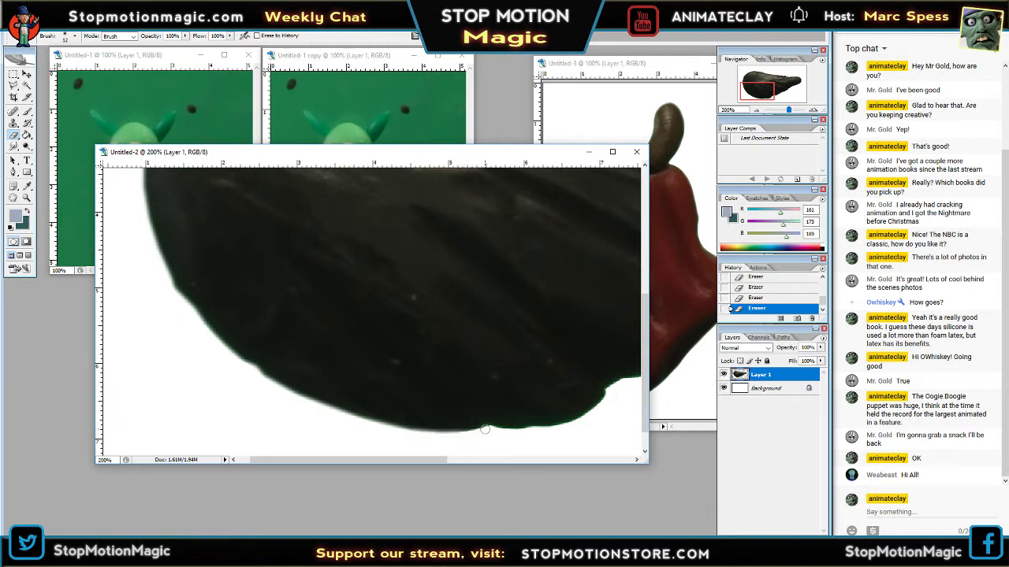
{"action": "left_click", "coordinate": [489, 429], "text": "shift"}
{"action": "left_click", "coordinate": [553, 426], "text": "shift"}
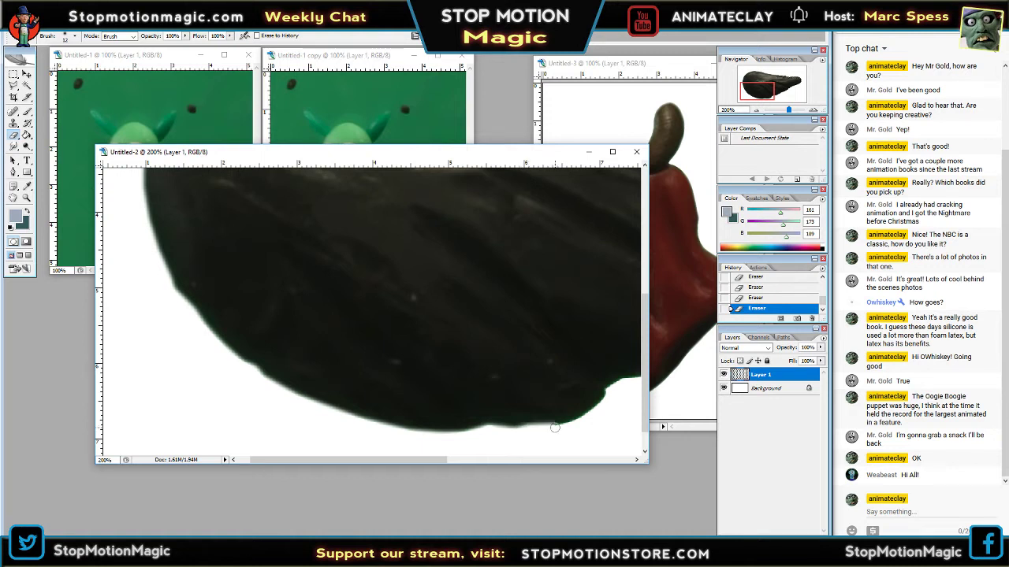
{"action": "left_click", "coordinate": [600, 402], "text": "shift"}
{"action": "mouse_move", "coordinate": [609, 392]}
{"action": "left_mouse_down"}
{"action": "mouse_move", "coordinate": [371, 345]}
{"action": "mouse_move", "coordinate": [418, 351]}
{"action": "mouse_move", "coordinate": [483, 326]}
{"action": "left_mouse_up"}
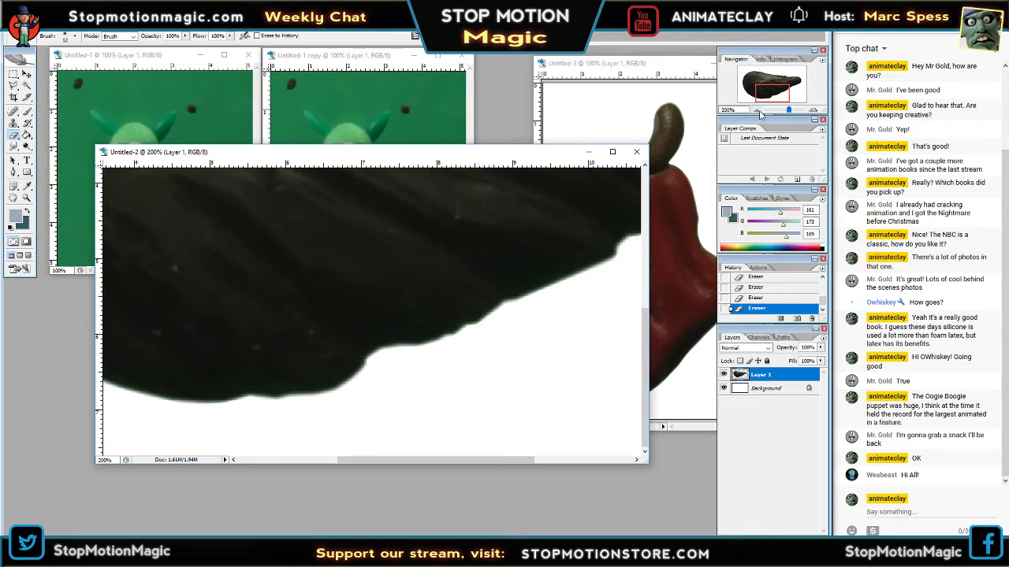
- View the whole wing at 100%, hide the white Background layer to show transparency, and make that layer active
{"action": "left_click", "coordinate": [756, 112]}
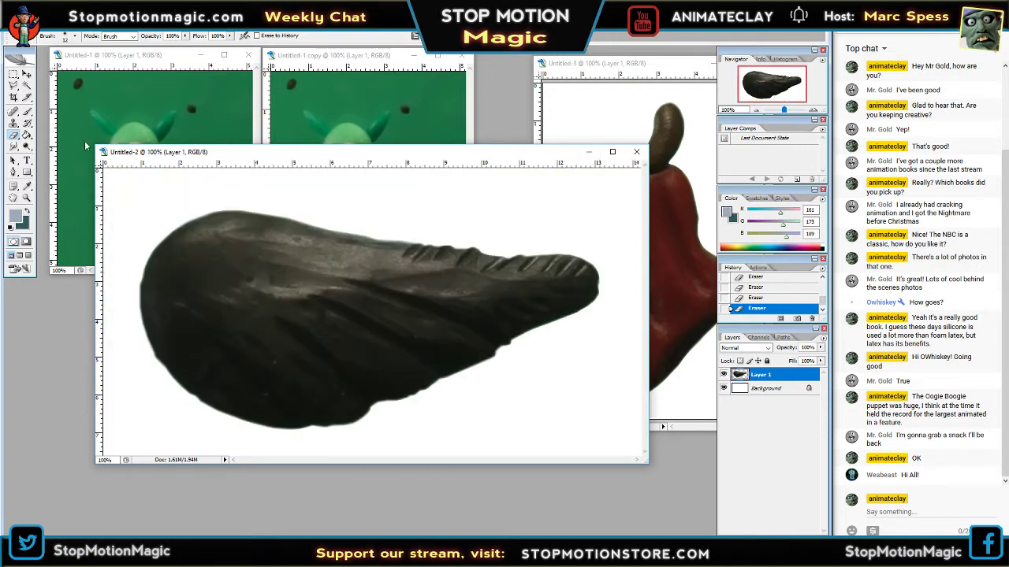
{"action": "left_click_drag", "start_coordinate": [93, 147], "coordinate": [130, 118]}
{"action": "left_click", "coordinate": [724, 388]}
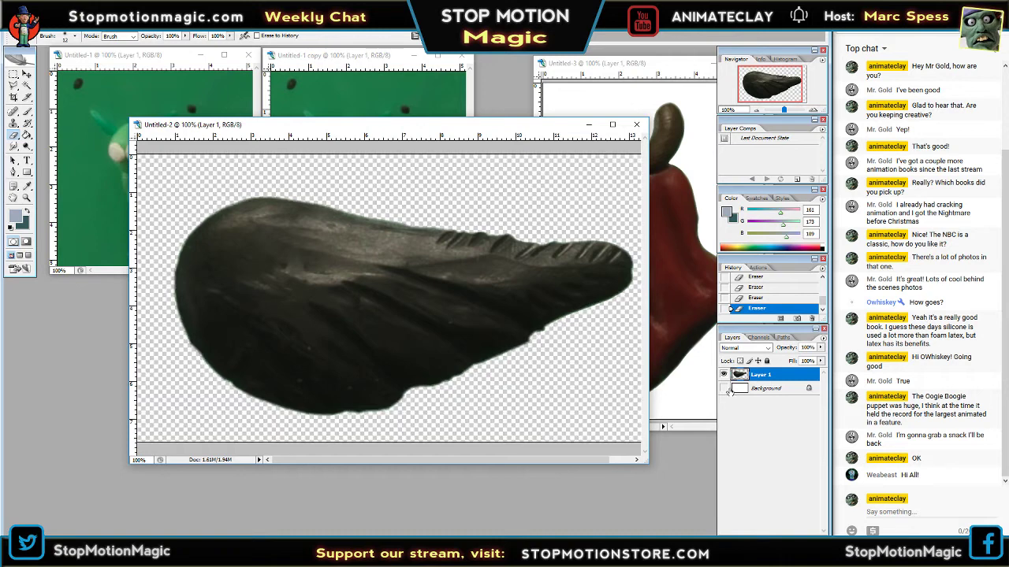
{"action": "left_click", "coordinate": [745, 389]}
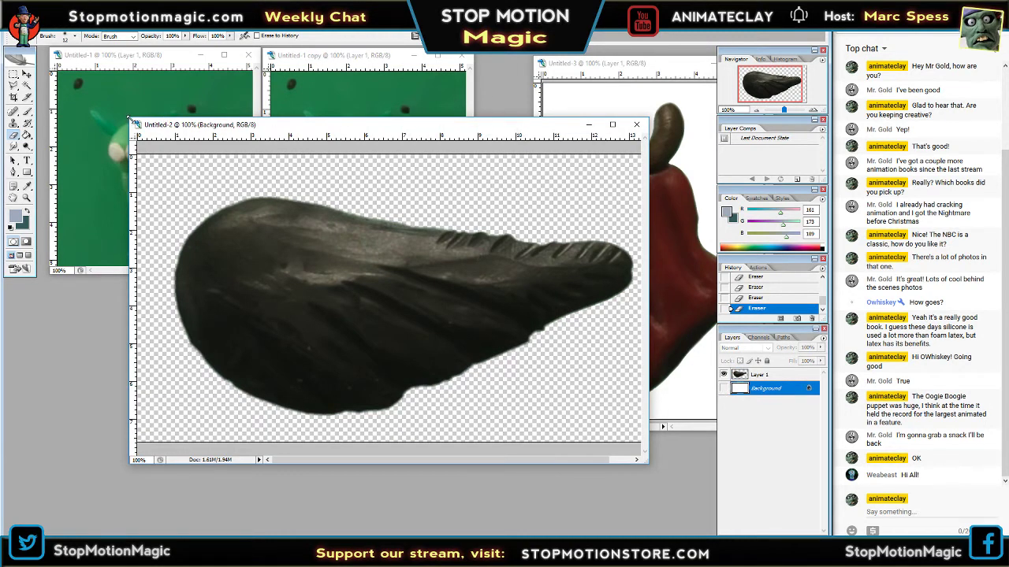
- Shrink the wing image window, centre the wing in it and move the window clear of the worm images
{"action": "left_click_drag", "start_coordinate": [132, 120], "coordinate": [171, 150]}
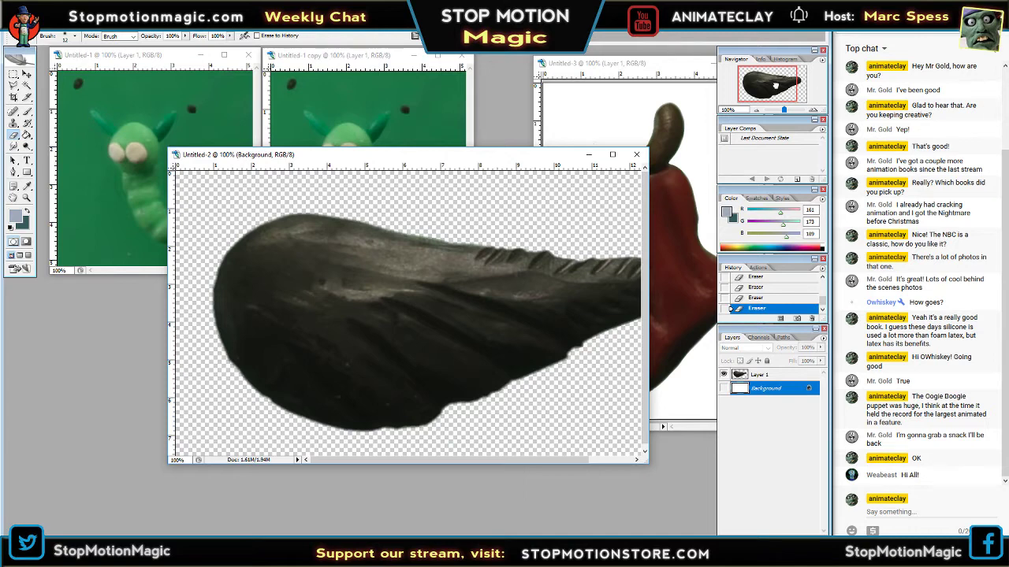
{"action": "left_click_drag", "start_coordinate": [775, 85], "coordinate": [778, 85]}
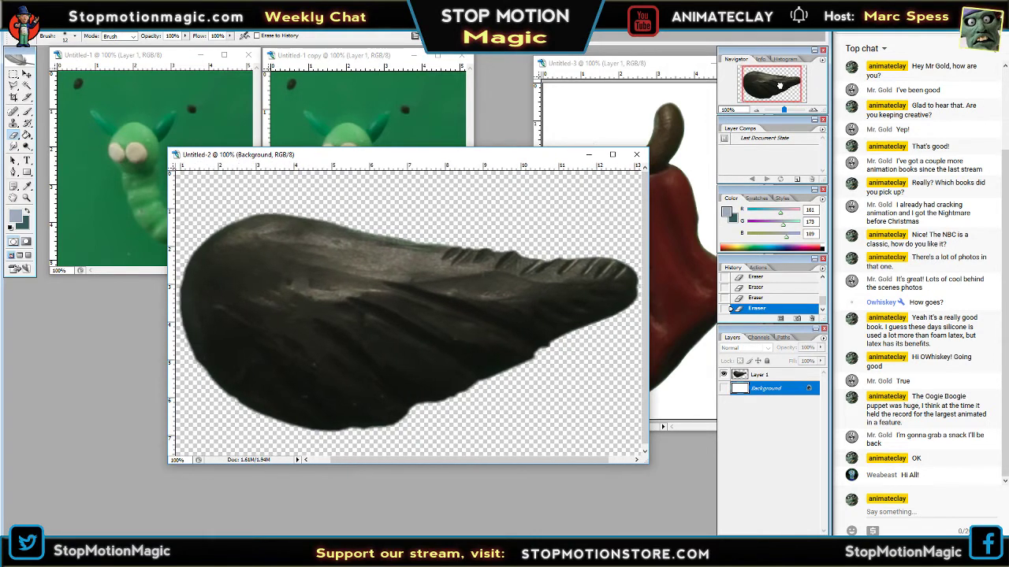
{"action": "left_click_drag", "start_coordinate": [522, 160], "coordinate": [578, 215]}
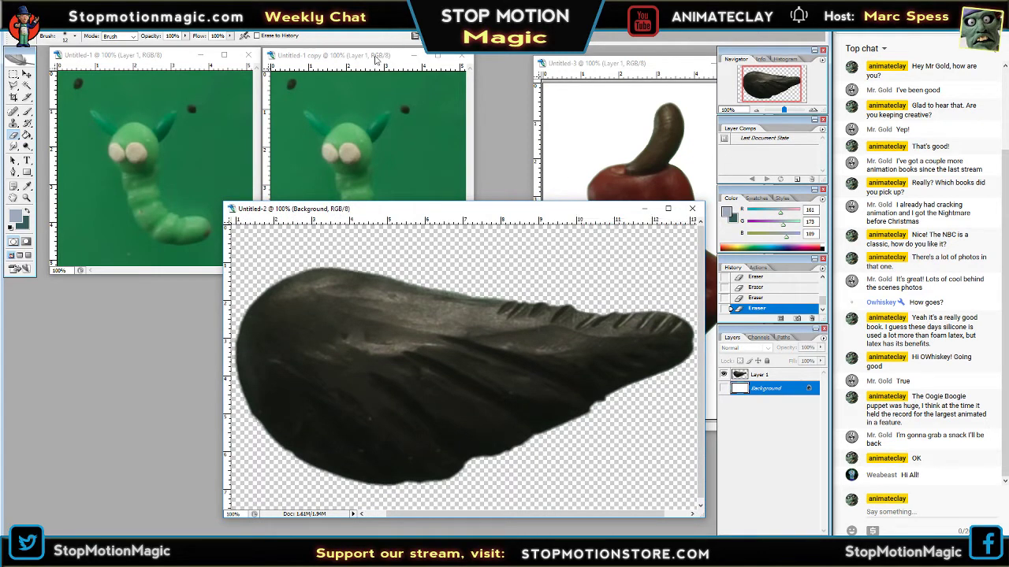
- Bring the worm image Untitled-1 to the front, enlarge its window and zoom to 200%
{"action": "left_click", "coordinate": [378, 60]}
{"action": "key", "text": "m"}
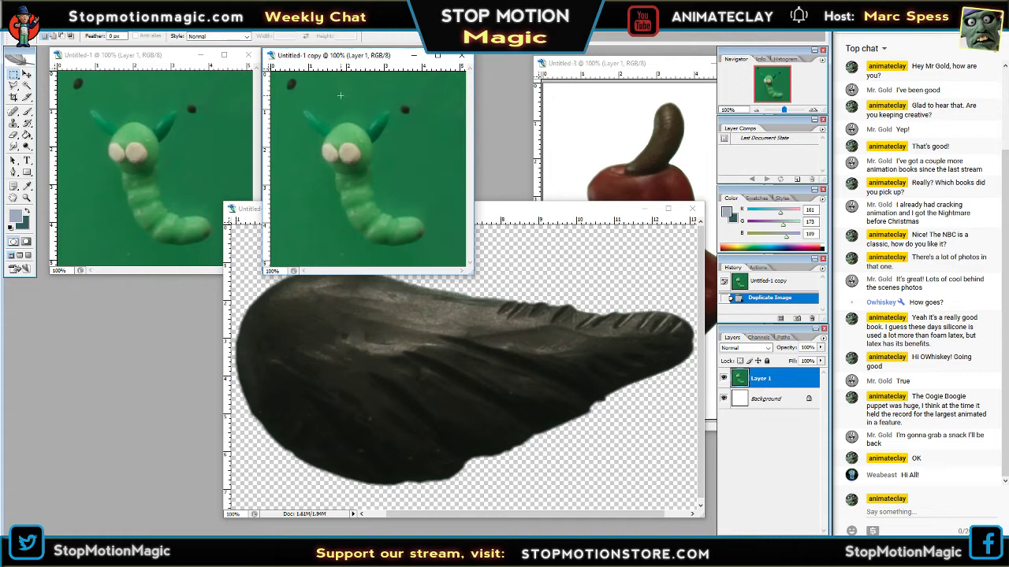
{"action": "left_click", "coordinate": [176, 58]}
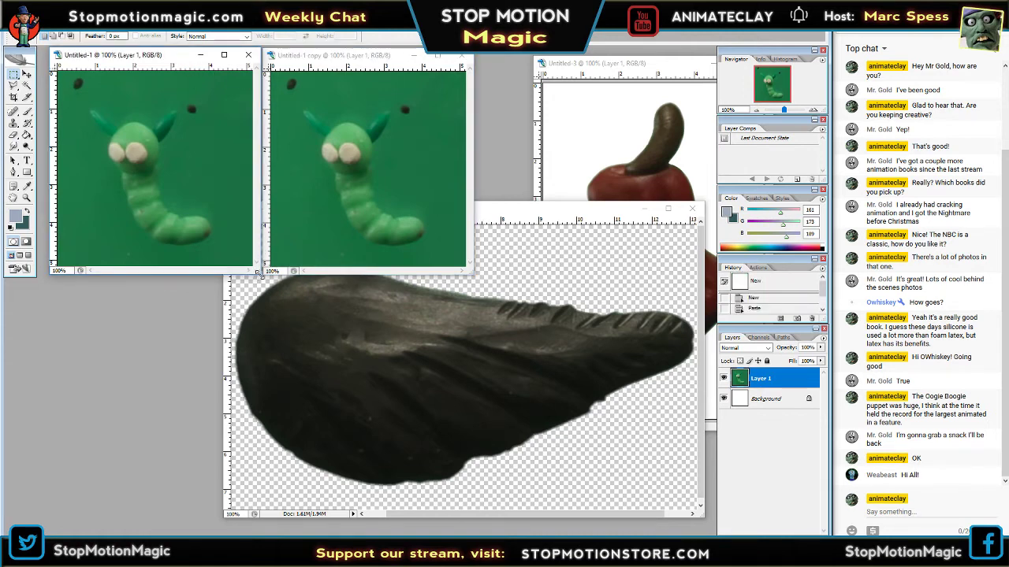
{"action": "left_click_drag", "start_coordinate": [257, 272], "coordinate": [517, 516]}
{"action": "left_click", "coordinate": [812, 109]}
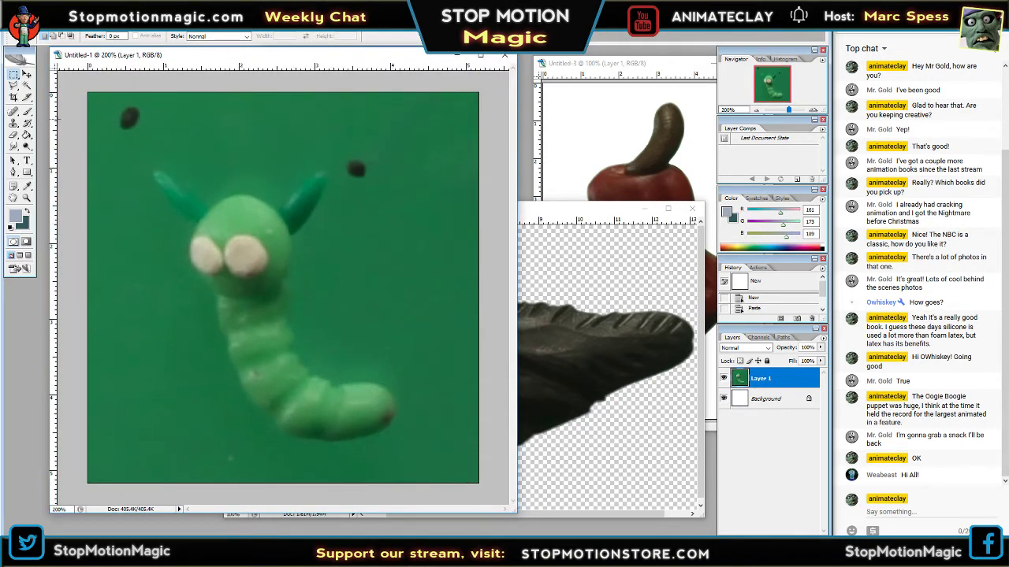
- Outline the whole worm, including both antennae, with a closed Polygonal Lasso selection just outside its edges
{"action": "left_click", "coordinate": [13, 85]}
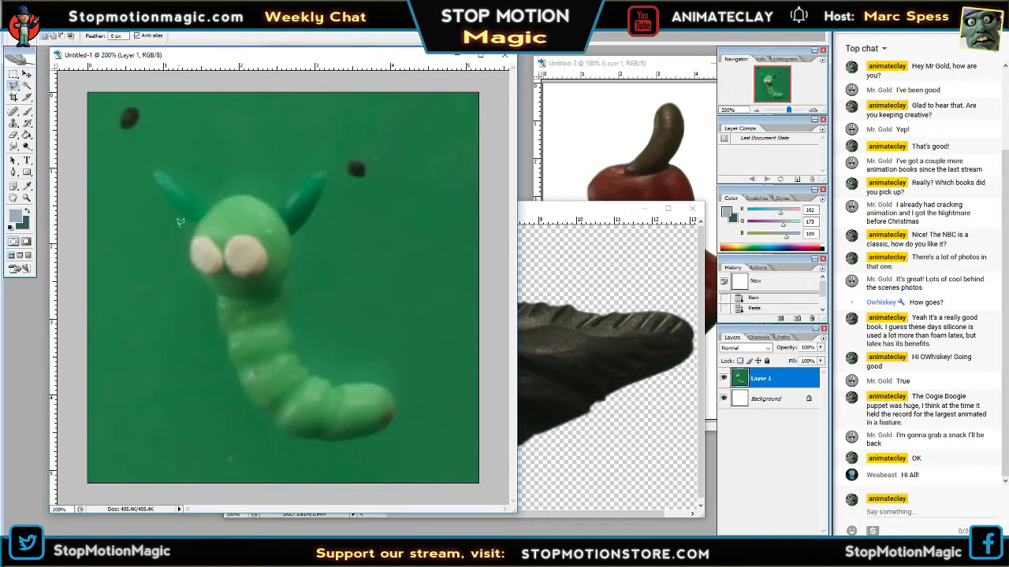
{"action": "left_click", "coordinate": [181, 227]}
{"action": "left_click", "coordinate": [147, 164]}
{"action": "left_click", "coordinate": [172, 162]}
{"action": "mouse_move", "coordinate": [280, 203]}
{"action": "left_mouse_down"}
{"action": "mouse_move", "coordinate": [315, 165]}
{"action": "mouse_move", "coordinate": [332, 168]}
{"action": "mouse_move", "coordinate": [322, 210]}
{"action": "mouse_move", "coordinate": [294, 236]}
{"action": "mouse_move", "coordinate": [312, 362]}
{"action": "left_mouse_up"}
{"action": "mouse_move", "coordinate": [385, 379]}
{"action": "left_mouse_down"}
{"action": "mouse_move", "coordinate": [403, 413]}
{"action": "mouse_move", "coordinate": [394, 430]}
{"action": "mouse_move", "coordinate": [352, 442]}
{"action": "mouse_move", "coordinate": [287, 439]}
{"action": "mouse_move", "coordinate": [247, 395]}
{"action": "left_mouse_up"}
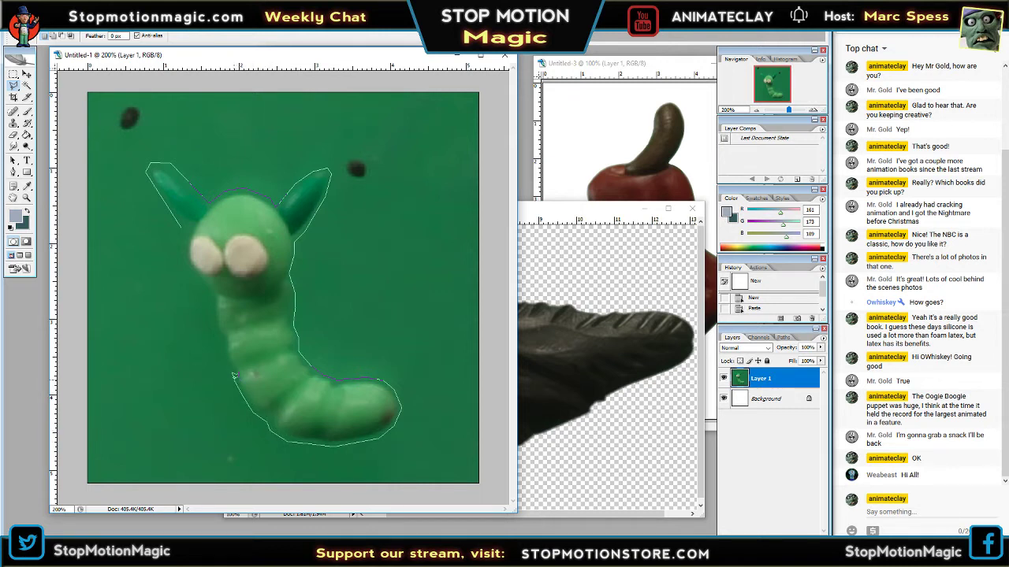
{"action": "mouse_move", "coordinate": [222, 347]}
{"action": "left_mouse_down"}
{"action": "mouse_move", "coordinate": [210, 283]}
{"action": "mouse_move", "coordinate": [184, 255]}
{"action": "left_mouse_up"}
{"action": "left_click", "coordinate": [190, 275]}
{"action": "double_click", "coordinate": [185, 224]}
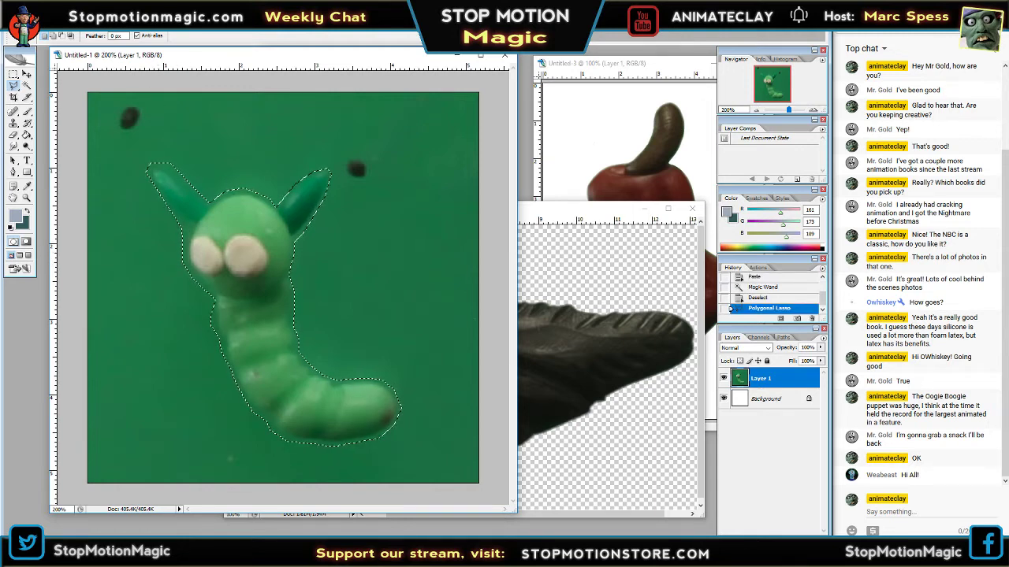
- Invert the worm selection, clear the green background from Layer 1 and deselect
{"action": "left_click", "coordinate": [99, 24]}
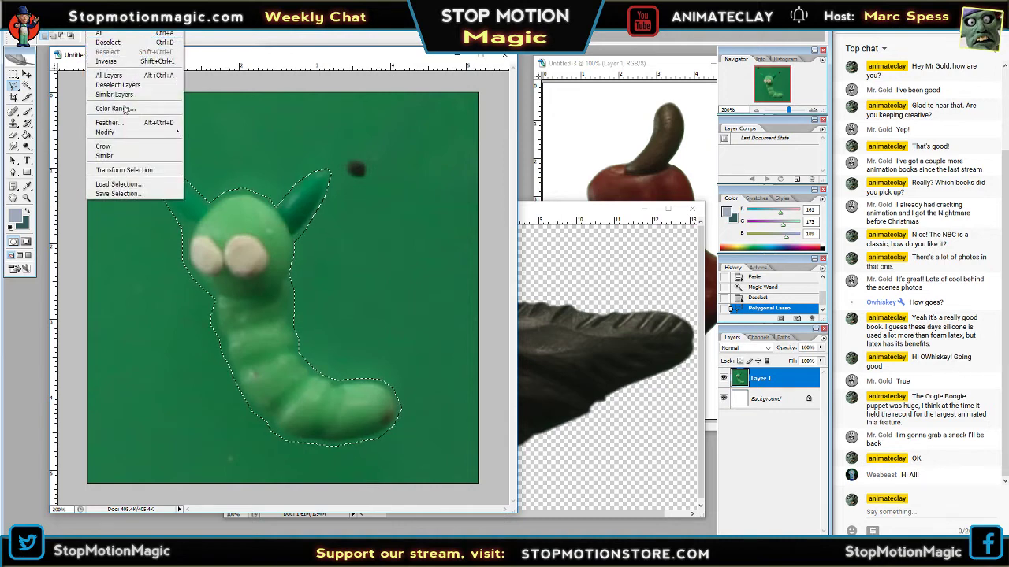
{"action": "left_click", "coordinate": [120, 61]}
{"action": "left_click", "coordinate": [30, 25]}
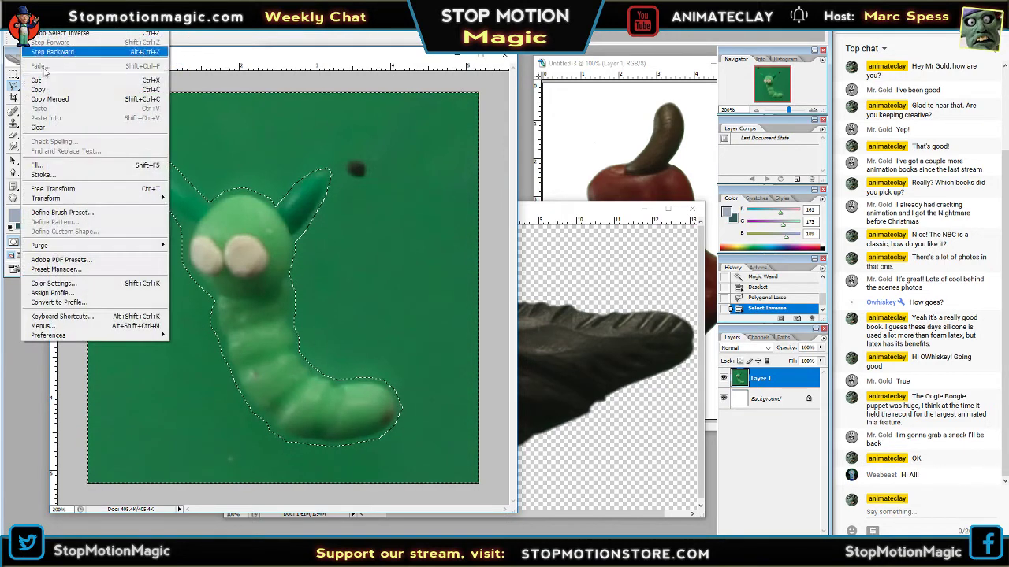
{"action": "left_click", "coordinate": [52, 128]}
{"action": "left_click", "coordinate": [13, 73]}
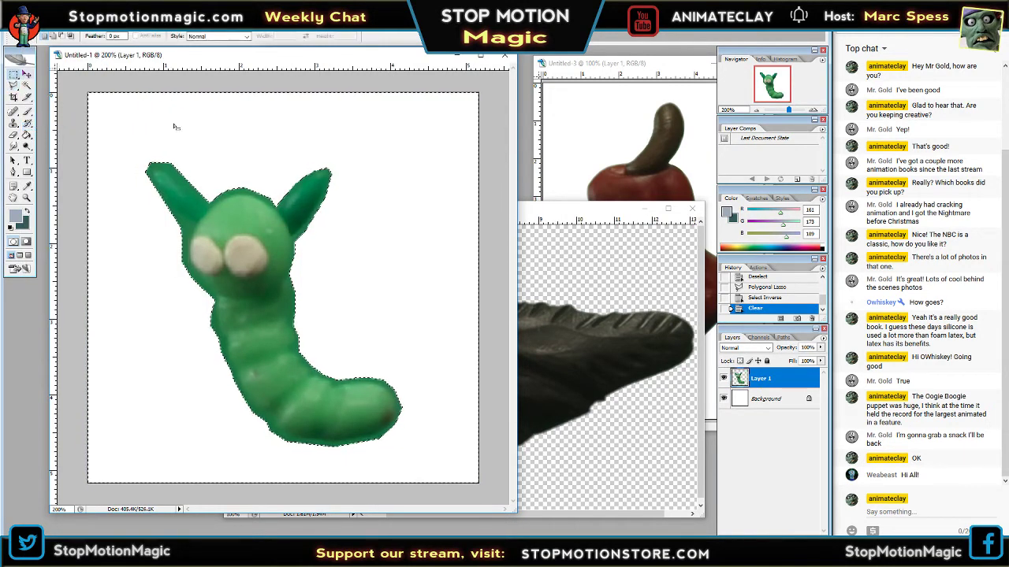
{"action": "left_click", "coordinate": [189, 128]}
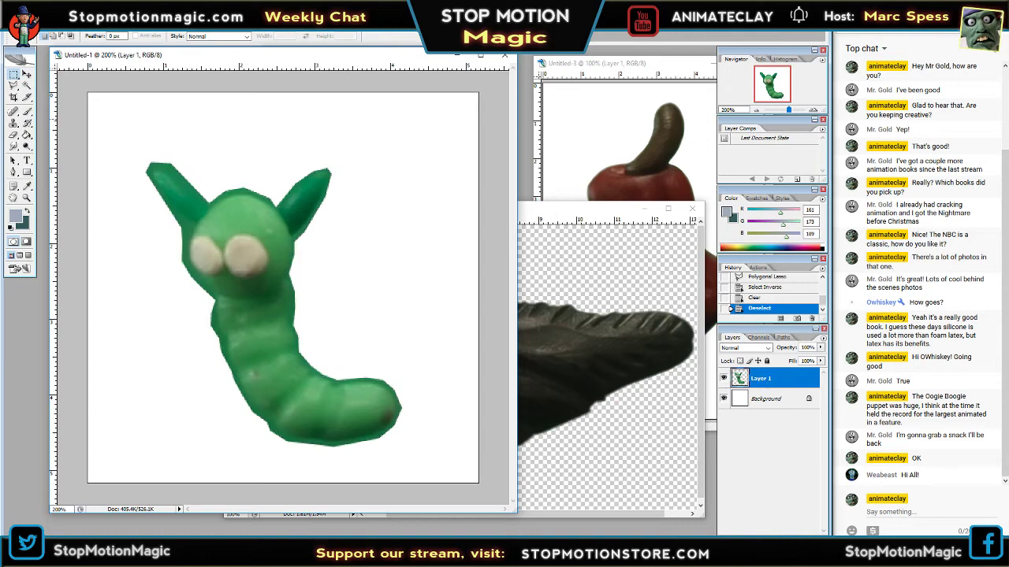
- Erase the leftover green fringe around both antennae, the top of the head and the cheek with the Eraser at 300% zoom
{"action": "left_click", "coordinate": [813, 110]}
{"action": "left_click_drag", "start_coordinate": [785, 93], "coordinate": [770, 82]}
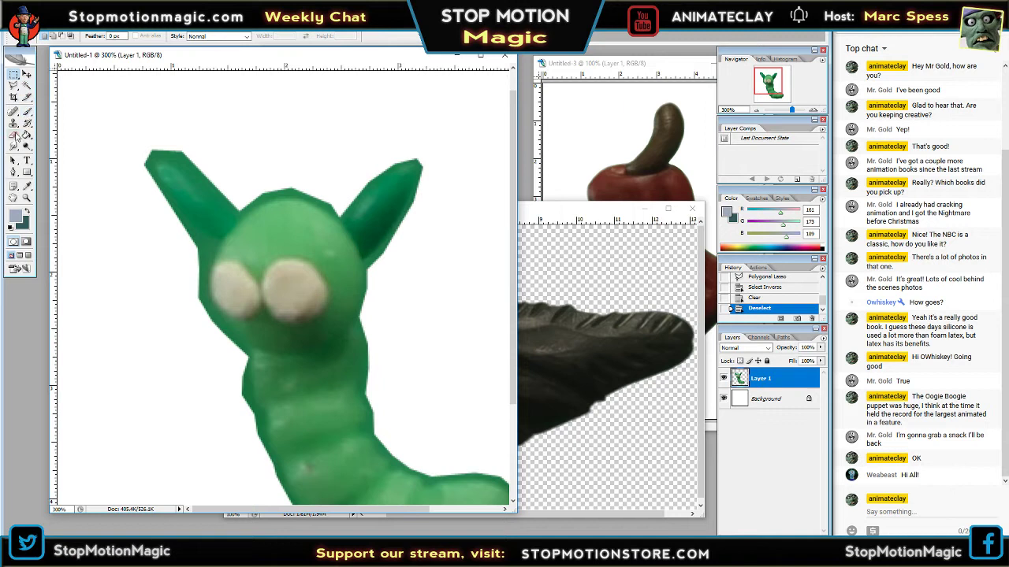
{"action": "left_click_drag", "start_coordinate": [14, 135], "coordinate": [48, 135]}
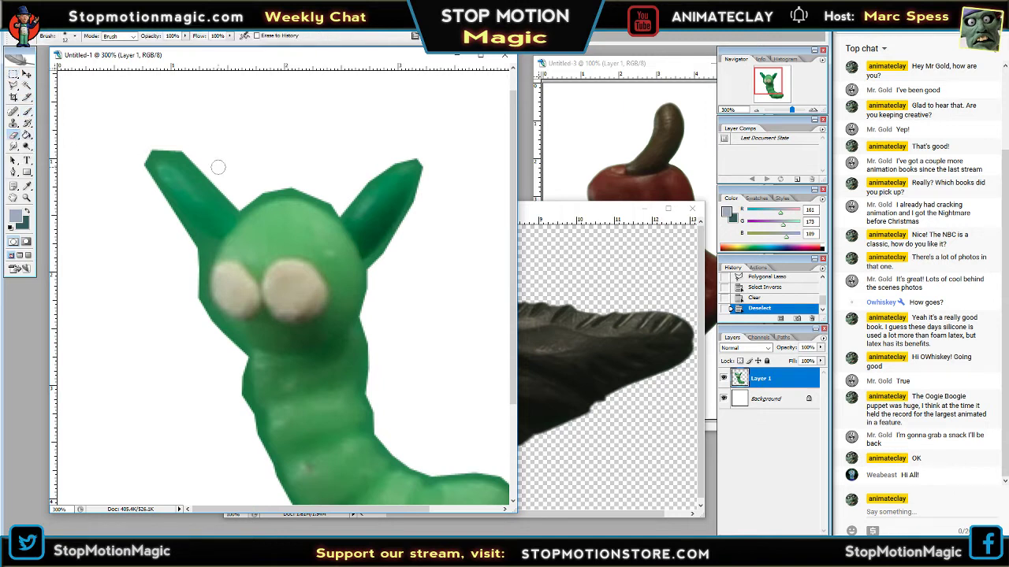
{"action": "mouse_move", "coordinate": [238, 206]}
{"action": "left_mouse_down"}
{"action": "mouse_move", "coordinate": [156, 139]}
{"action": "mouse_move", "coordinate": [180, 153]}
{"action": "mouse_move", "coordinate": [135, 155]}
{"action": "mouse_move", "coordinate": [131, 166]}
{"action": "mouse_move", "coordinate": [154, 139]}
{"action": "mouse_move", "coordinate": [138, 157]}
{"action": "mouse_move", "coordinate": [150, 149]}
{"action": "mouse_move", "coordinate": [142, 177]}
{"action": "mouse_move", "coordinate": [202, 238]}
{"action": "mouse_move", "coordinate": [197, 244]}
{"action": "mouse_move", "coordinate": [172, 227]}
{"action": "mouse_move", "coordinate": [162, 193]}
{"action": "mouse_move", "coordinate": [177, 216]}
{"action": "mouse_move", "coordinate": [151, 186]}
{"action": "mouse_move", "coordinate": [143, 165]}
{"action": "mouse_move", "coordinate": [153, 152]}
{"action": "mouse_move", "coordinate": [190, 161]}
{"action": "mouse_move", "coordinate": [236, 210]}
{"action": "mouse_move", "coordinate": [297, 190]}
{"action": "mouse_move", "coordinate": [271, 190]}
{"action": "mouse_move", "coordinate": [327, 199]}
{"action": "left_mouse_up"}
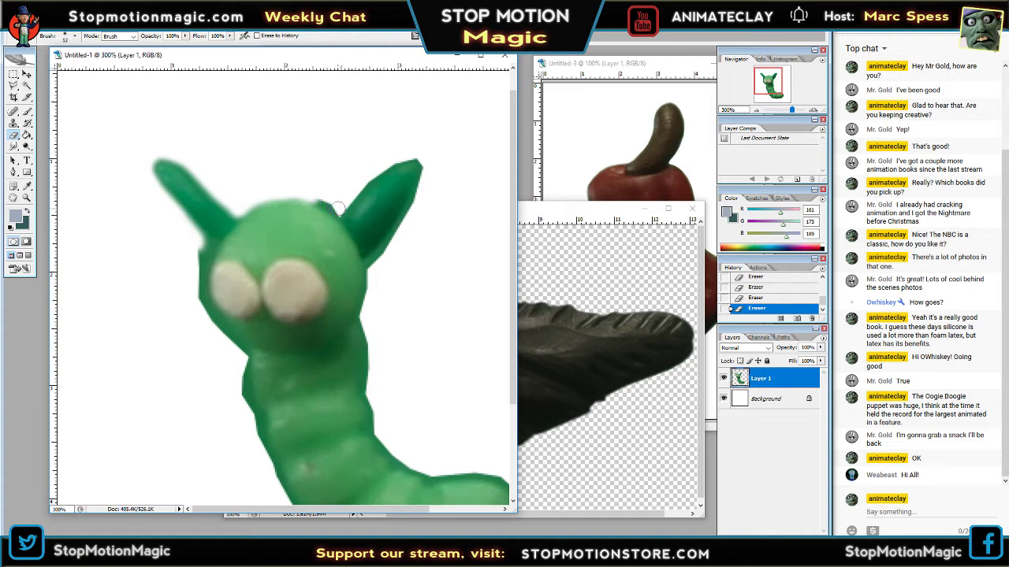
{"action": "left_click_drag", "start_coordinate": [338, 208], "coordinate": [337, 210]}
{"action": "mouse_move", "coordinate": [357, 186]}
{"action": "left_mouse_down"}
{"action": "mouse_move", "coordinate": [372, 165]}
{"action": "mouse_move", "coordinate": [355, 184]}
{"action": "mouse_move", "coordinate": [397, 153]}
{"action": "mouse_move", "coordinate": [424, 151]}
{"action": "left_mouse_up"}
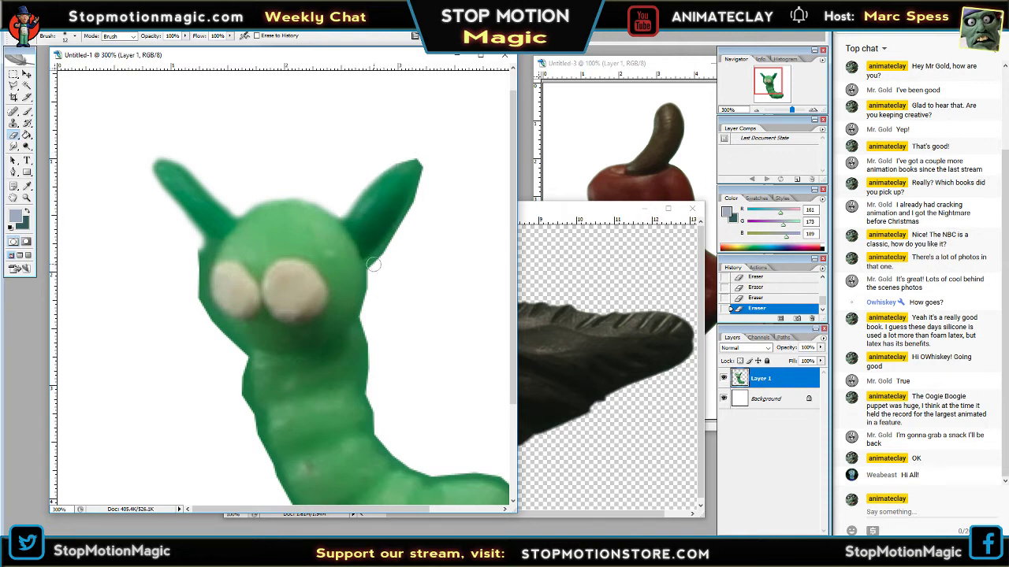
{"action": "left_click_drag", "start_coordinate": [405, 222], "coordinate": [421, 202]}
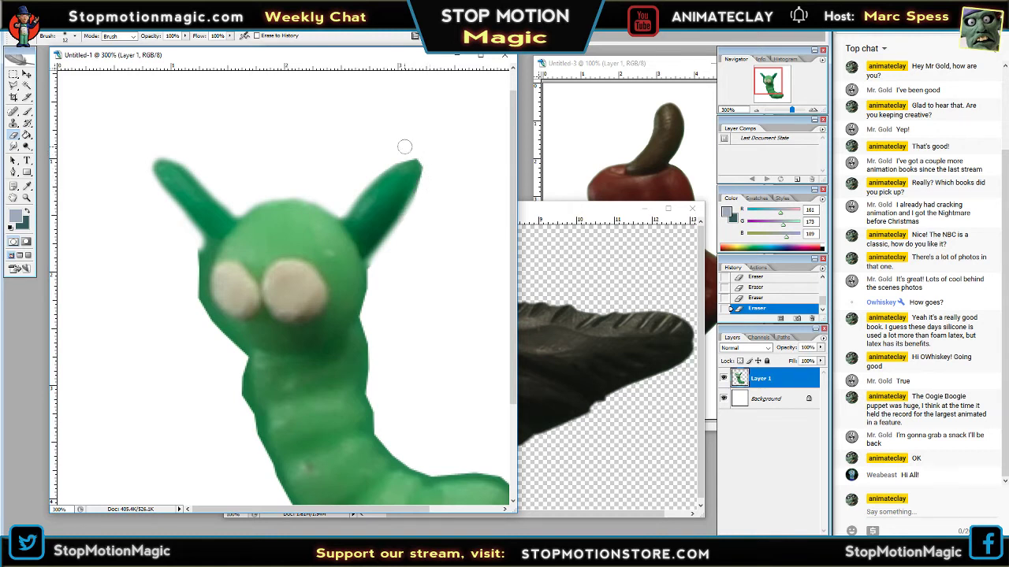
{"action": "left_click_drag", "start_coordinate": [422, 157], "coordinate": [414, 152]}
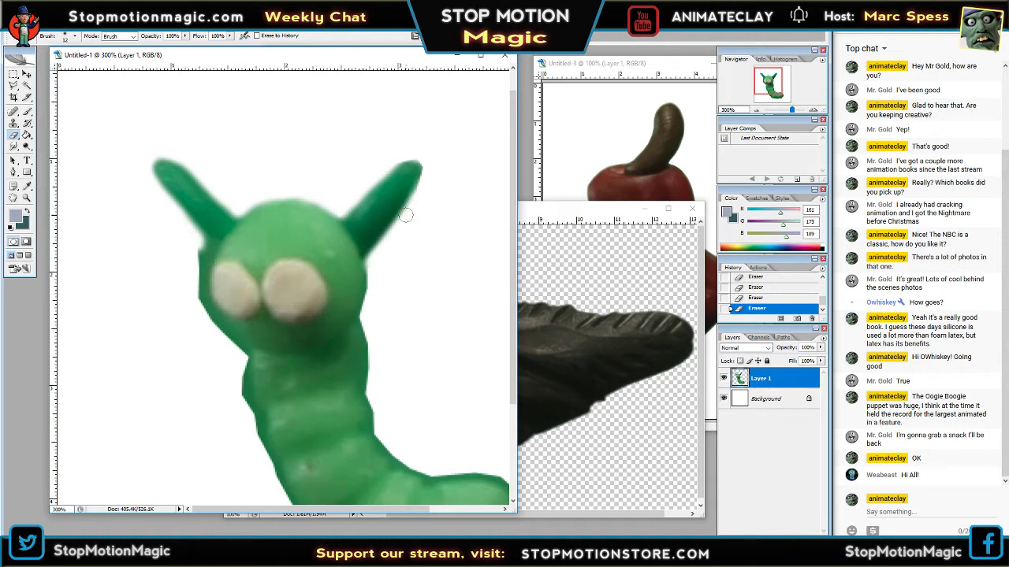
{"action": "mouse_move", "coordinate": [416, 217]}
{"action": "left_mouse_down"}
{"action": "mouse_move", "coordinate": [390, 226]}
{"action": "mouse_move", "coordinate": [380, 253]}
{"action": "left_mouse_up"}
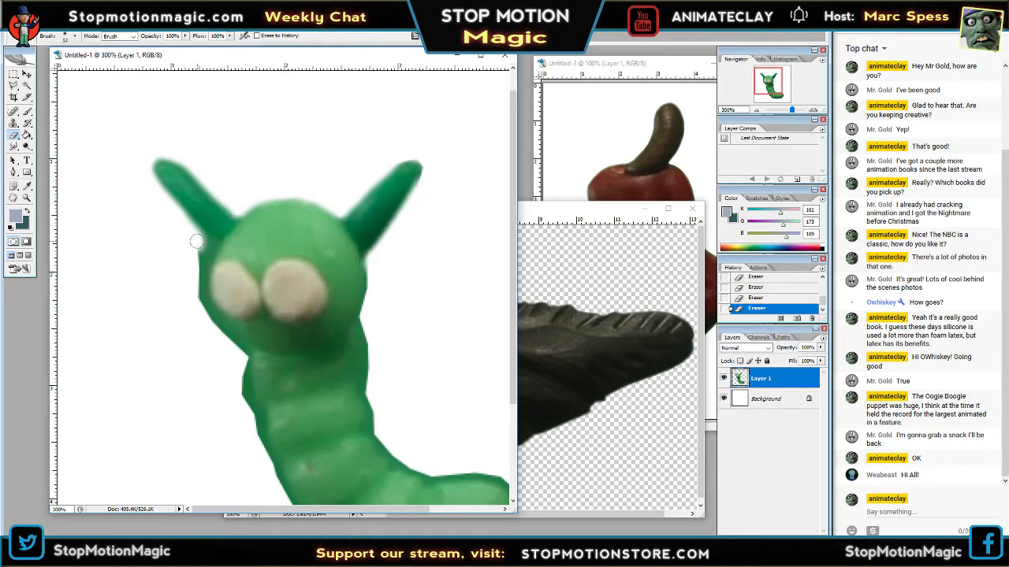
{"action": "mouse_move", "coordinate": [203, 255]}
{"action": "left_mouse_down"}
{"action": "mouse_move", "coordinate": [198, 312]}
{"action": "mouse_move", "coordinate": [194, 296]}
{"action": "mouse_move", "coordinate": [242, 361]}
{"action": "mouse_move", "coordinate": [205, 320]}
{"action": "mouse_move", "coordinate": [207, 246]}
{"action": "left_mouse_up"}
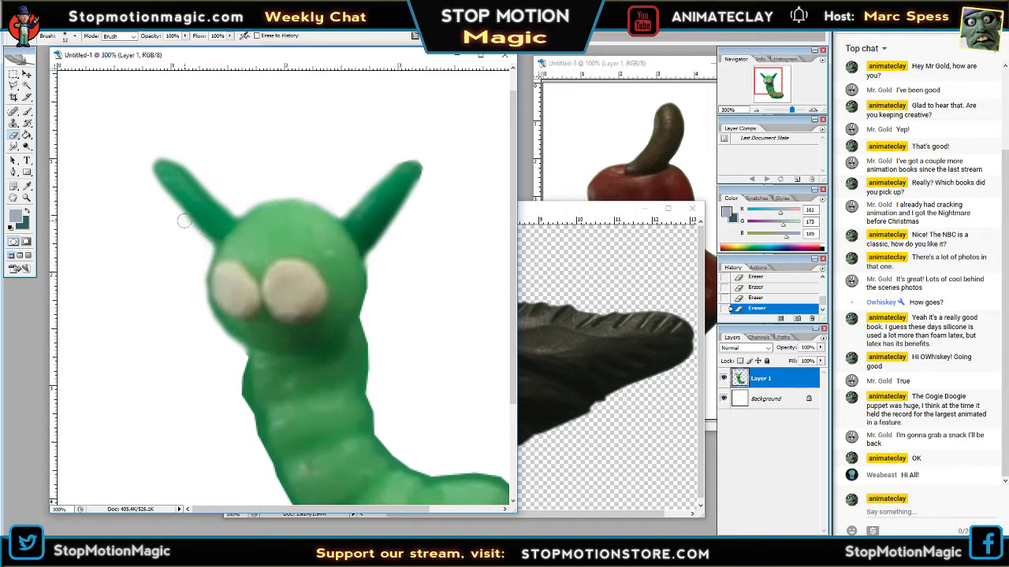
{"action": "left_click_drag", "start_coordinate": [180, 216], "coordinate": [149, 161]}
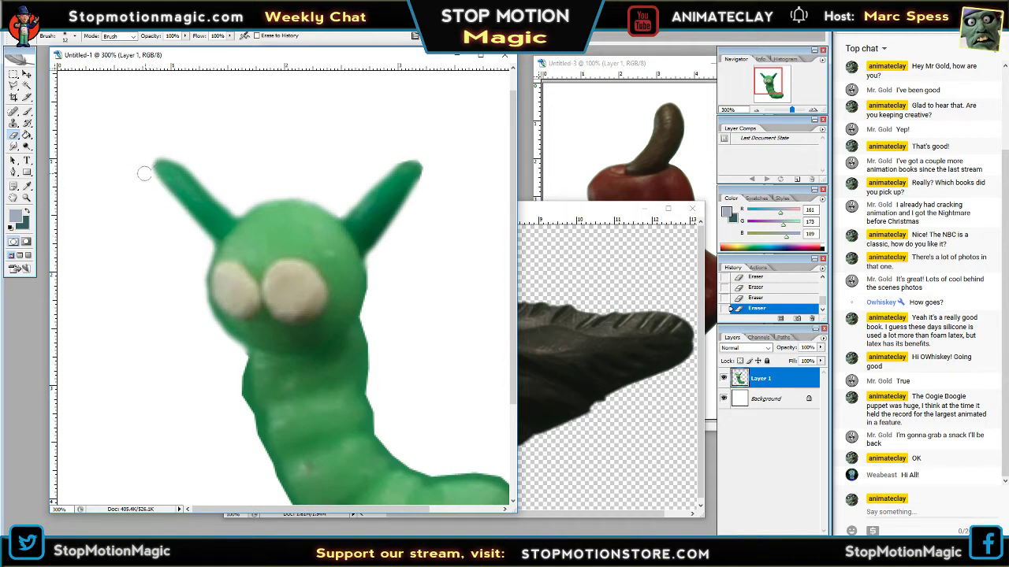
- Erase the green fringe along the worm's body, its underside and around the tail, following the segment contours
{"action": "left_click_drag", "start_coordinate": [229, 372], "coordinate": [242, 353]}
{"action": "left_click_drag", "start_coordinate": [776, 85], "coordinate": [777, 91]}
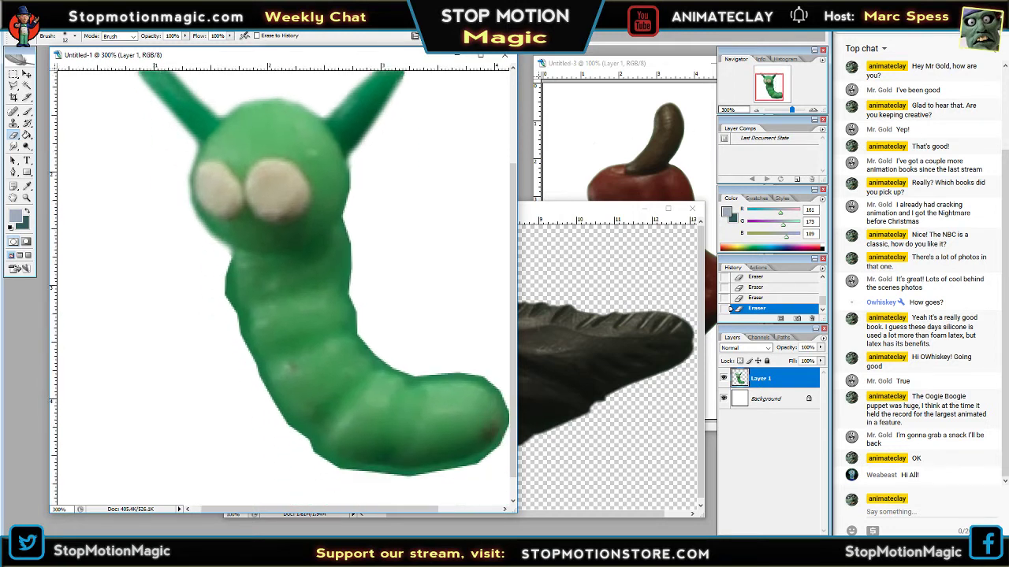
{"action": "left_click_drag", "start_coordinate": [228, 295], "coordinate": [230, 306]}
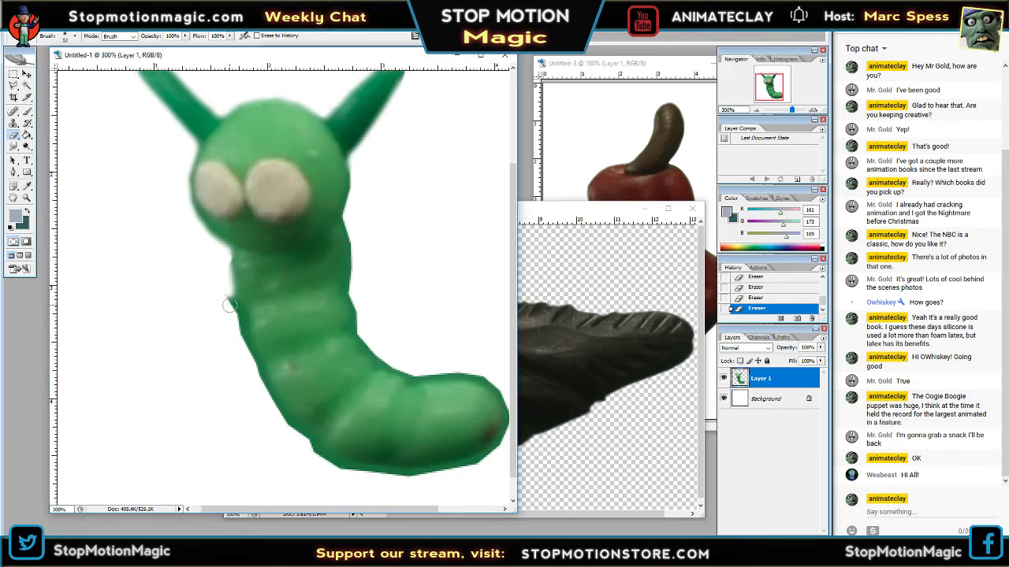
{"action": "mouse_move", "coordinate": [223, 266]}
{"action": "left_mouse_down"}
{"action": "mouse_move", "coordinate": [221, 295]}
{"action": "mouse_move", "coordinate": [249, 363]}
{"action": "left_mouse_up"}
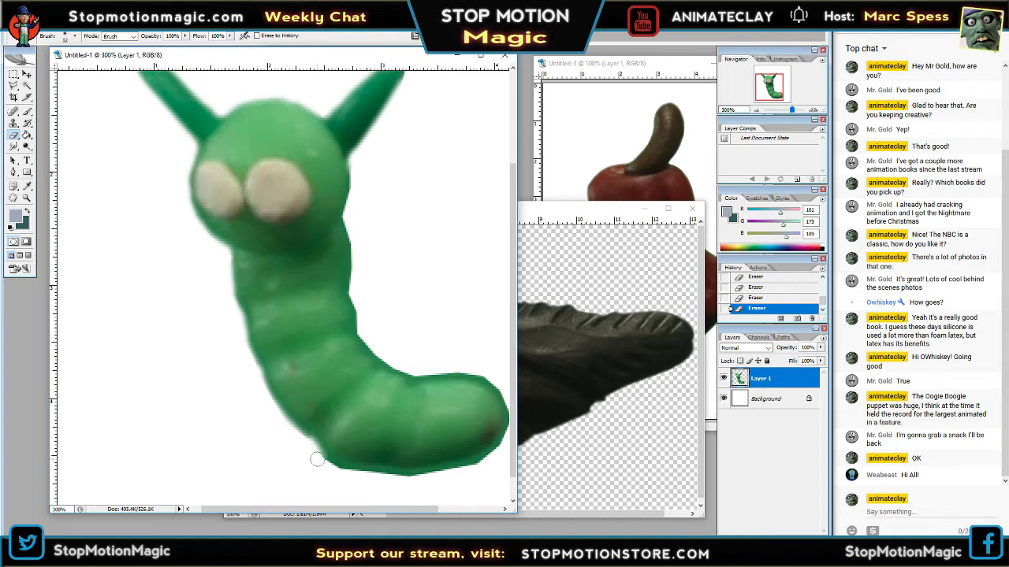
{"action": "mouse_move", "coordinate": [317, 460]}
{"action": "left_mouse_down"}
{"action": "mouse_move", "coordinate": [431, 481]}
{"action": "mouse_move", "coordinate": [390, 476]}
{"action": "mouse_move", "coordinate": [472, 467]}
{"action": "mouse_move", "coordinate": [503, 449]}
{"action": "mouse_move", "coordinate": [490, 461]}
{"action": "mouse_move", "coordinate": [504, 444]}
{"action": "mouse_move", "coordinate": [481, 462]}
{"action": "mouse_move", "coordinate": [511, 429]}
{"action": "mouse_move", "coordinate": [511, 398]}
{"action": "mouse_move", "coordinate": [490, 369]}
{"action": "left_mouse_up"}
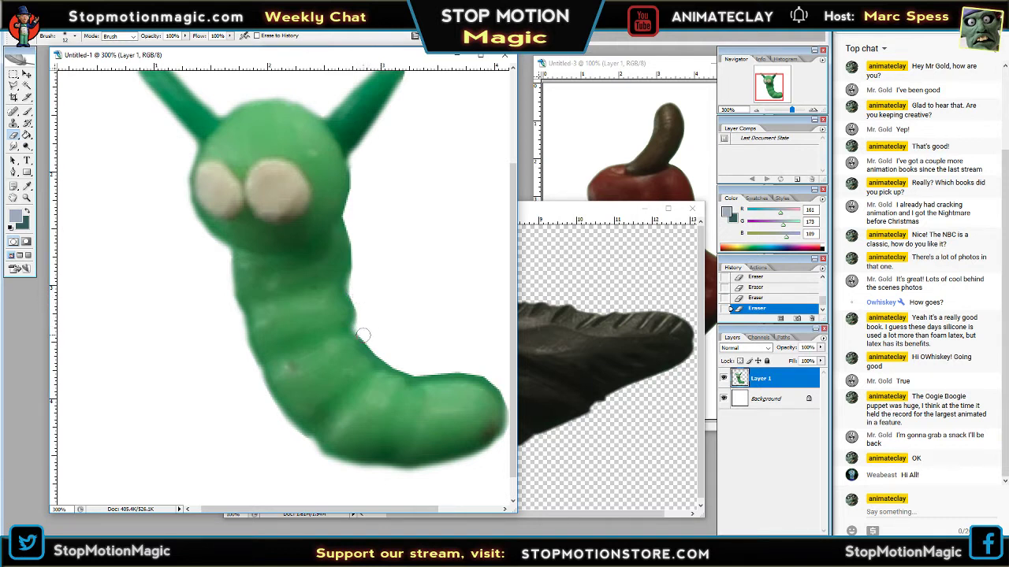
{"action": "mouse_move", "coordinate": [378, 359]}
{"action": "left_mouse_down"}
{"action": "mouse_move", "coordinate": [448, 367]}
{"action": "mouse_move", "coordinate": [426, 375]}
{"action": "mouse_move", "coordinate": [476, 370]}
{"action": "mouse_move", "coordinate": [503, 390]}
{"action": "mouse_move", "coordinate": [442, 369]}
{"action": "mouse_move", "coordinate": [500, 382]}
{"action": "mouse_move", "coordinate": [512, 408]}
{"action": "left_mouse_up"}
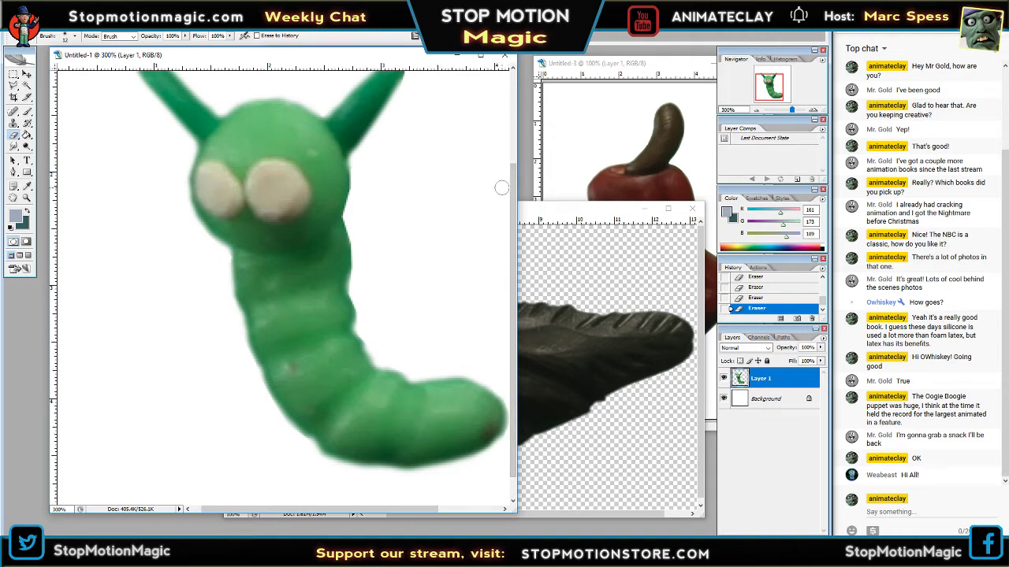
- View the whole worm at 200%, shrink and shift its window, and move the Untitled-1 copy window clear of it
{"action": "left_click_drag", "start_coordinate": [779, 86], "coordinate": [781, 83]}
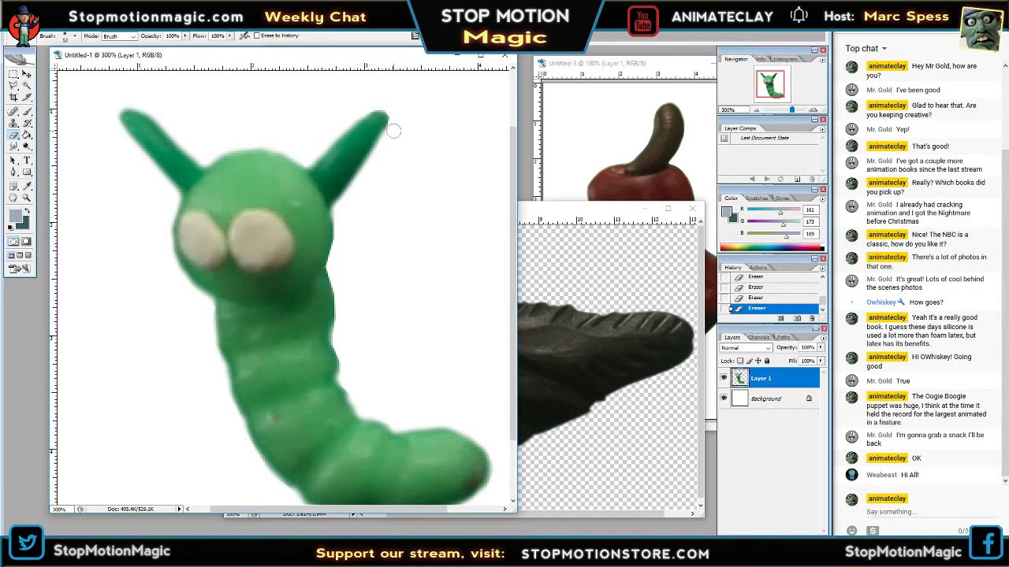
{"action": "left_click", "coordinate": [756, 110]}
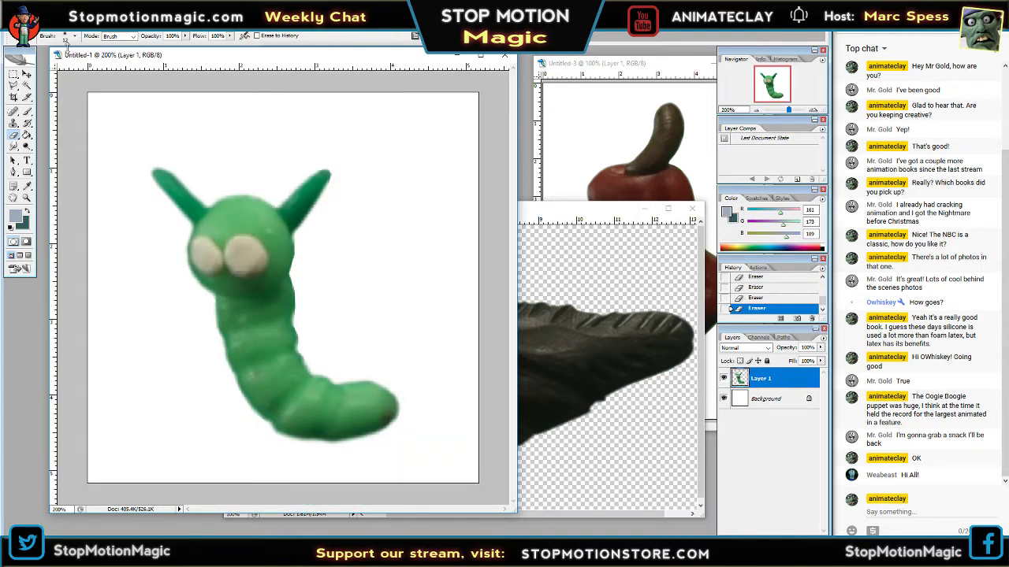
{"action": "left_click_drag", "start_coordinate": [49, 48], "coordinate": [92, 73]}
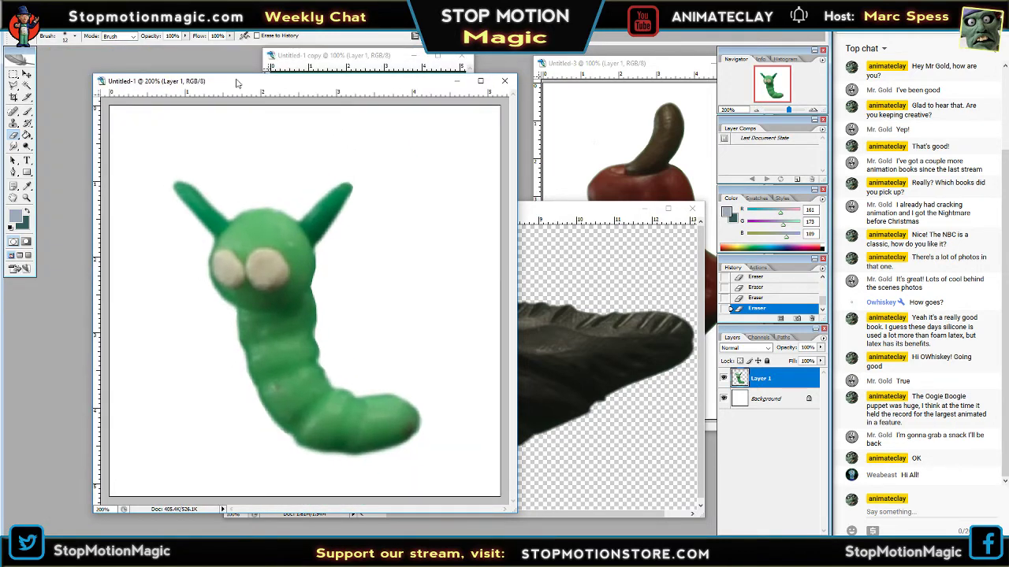
{"action": "left_click_drag", "start_coordinate": [237, 82], "coordinate": [175, 98]}
{"action": "left_click", "coordinate": [337, 52]}
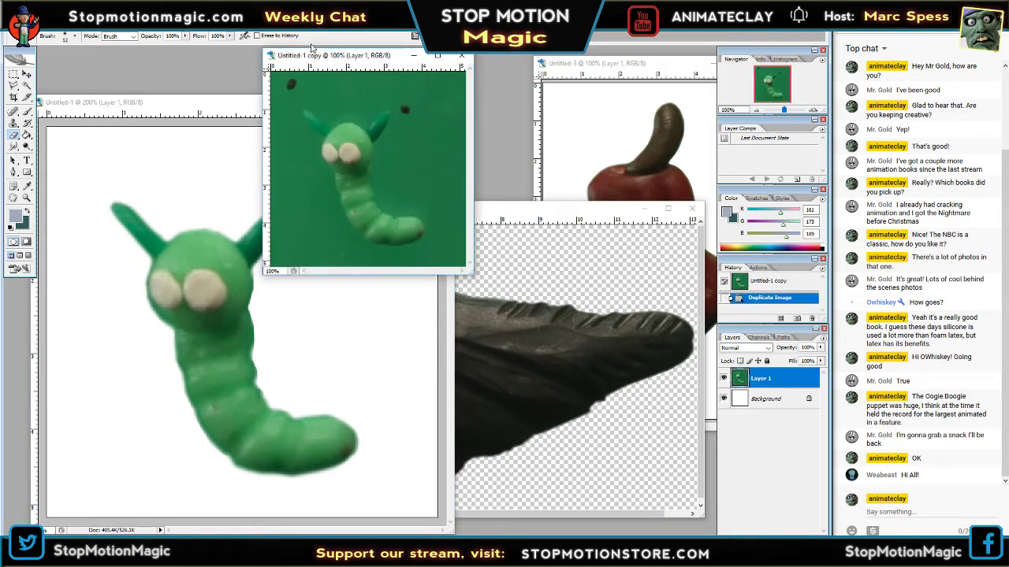
{"action": "left_click_drag", "start_coordinate": [318, 57], "coordinate": [435, 65]}
- Select the dark pupil beside the worm's antenna in Untitled-1 copy with a small rectangular marquee and copy it
{"action": "left_click", "coordinate": [14, 75]}
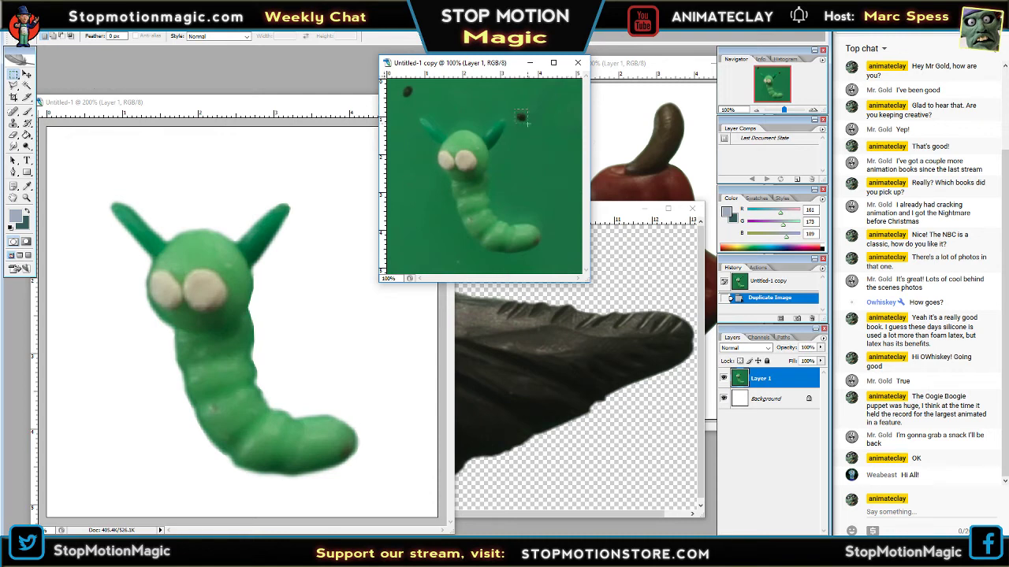
{"action": "left_click_drag", "start_coordinate": [526, 123], "coordinate": [531, 124]}
{"action": "left_click", "coordinate": [32, 24]}
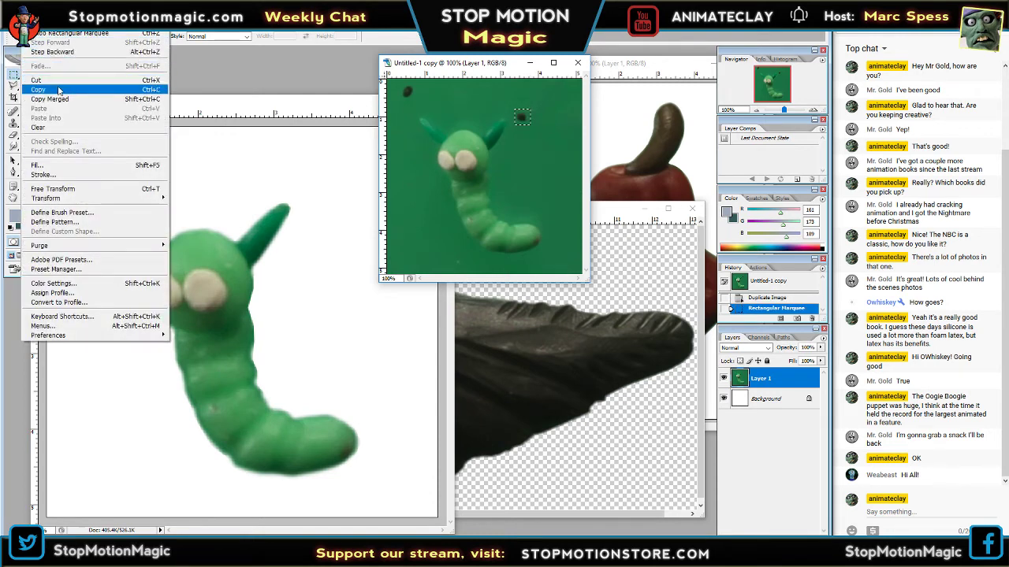
{"action": "left_click", "coordinate": [38, 89]}
- Paste the pupil into Untitled-1 and move it with Free Transform to the white area beside the worm's head
{"action": "left_click", "coordinate": [194, 189]}
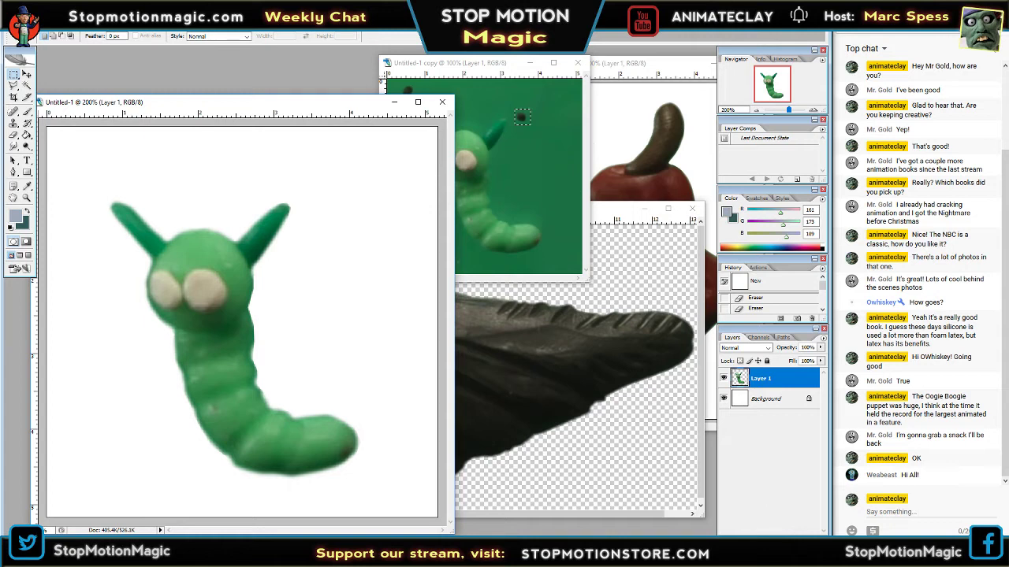
{"action": "left_click", "coordinate": [32, 23]}
{"action": "left_click", "coordinate": [40, 108]}
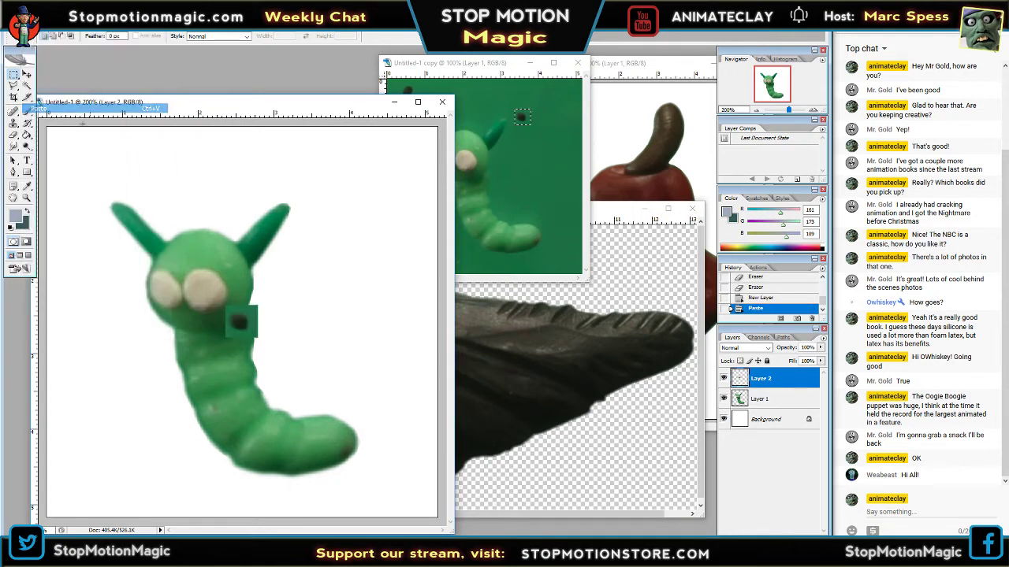
{"action": "right_click", "coordinate": [238, 323]}
{"action": "left_click", "coordinate": [276, 416]}
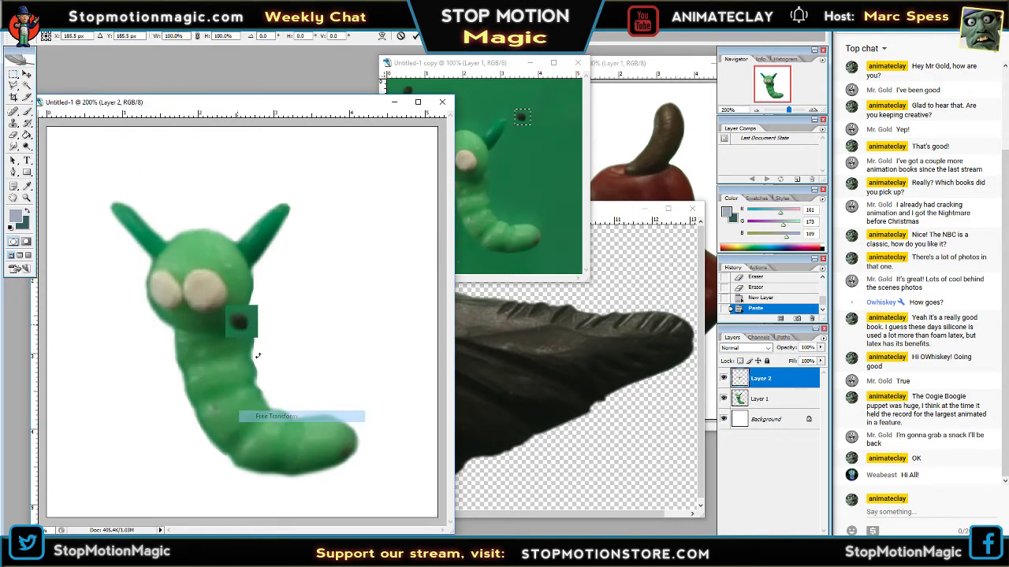
{"action": "left_click_drag", "start_coordinate": [258, 331], "coordinate": [308, 295]}
{"action": "key", "text": "Return"}
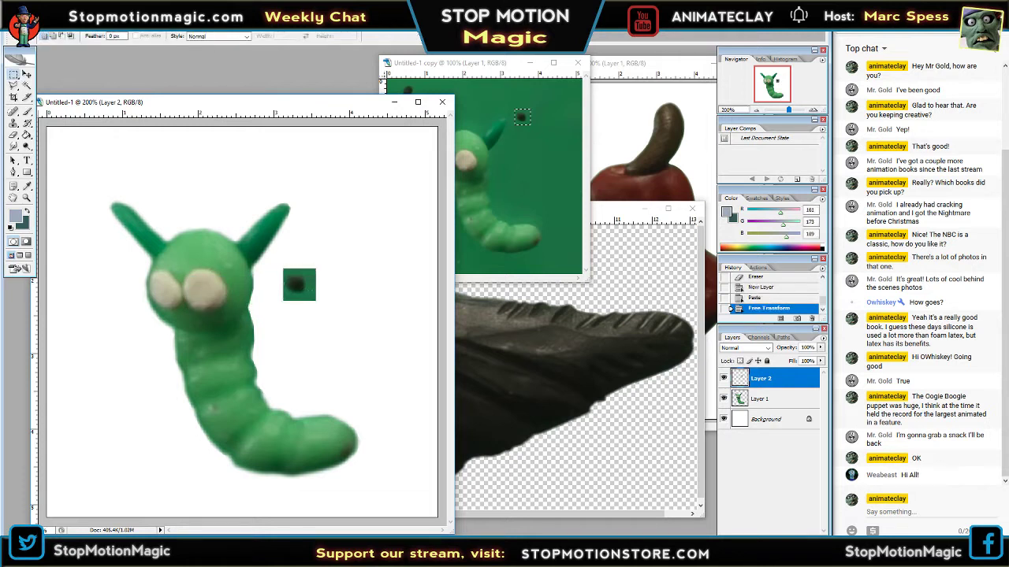
- Close the duplicate image Untitled-1 copy and zoom Untitled-1 to 400% around the pasted pupil
{"action": "left_click", "coordinate": [579, 64]}
{"action": "left_click", "coordinate": [507, 209]}
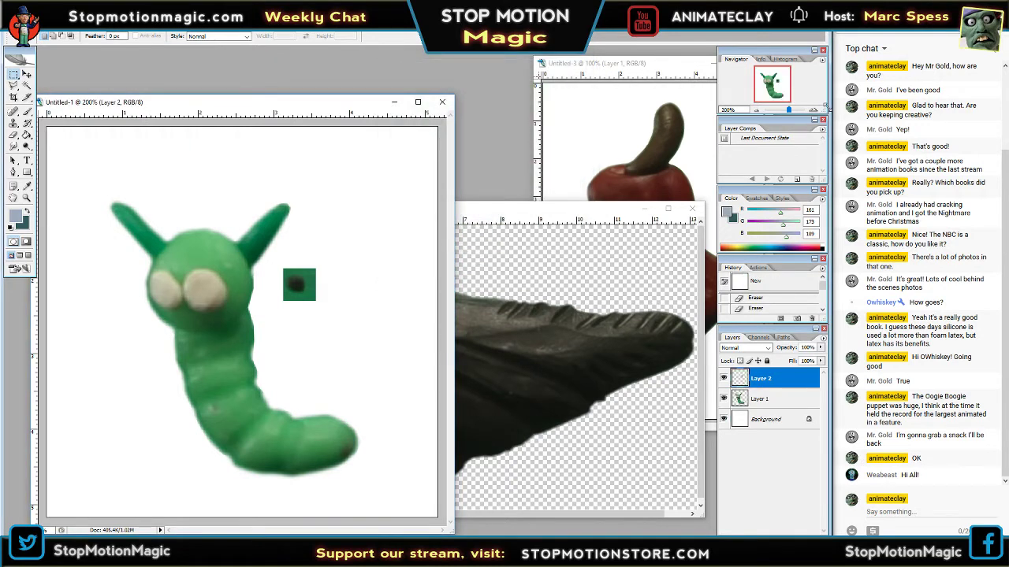
{"action": "left_click", "coordinate": [813, 111]}
{"action": "left_click", "coordinate": [813, 111]}
{"action": "left_click_drag", "start_coordinate": [771, 82], "coordinate": [771, 84]}
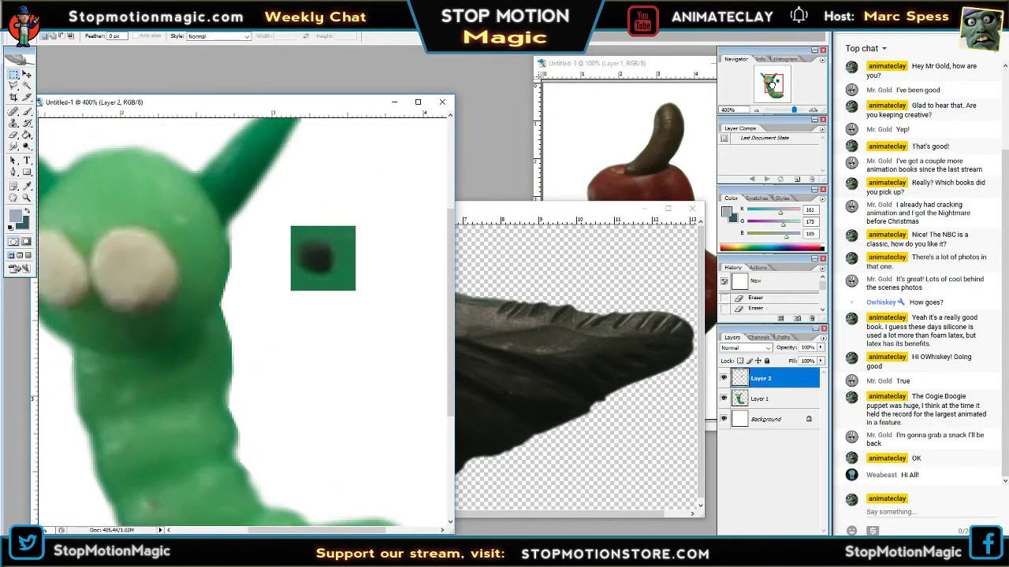
- Try selecting the green around the pasted pupil with the Magic Wand, and undo the selection
{"action": "left_click", "coordinate": [27, 84]}
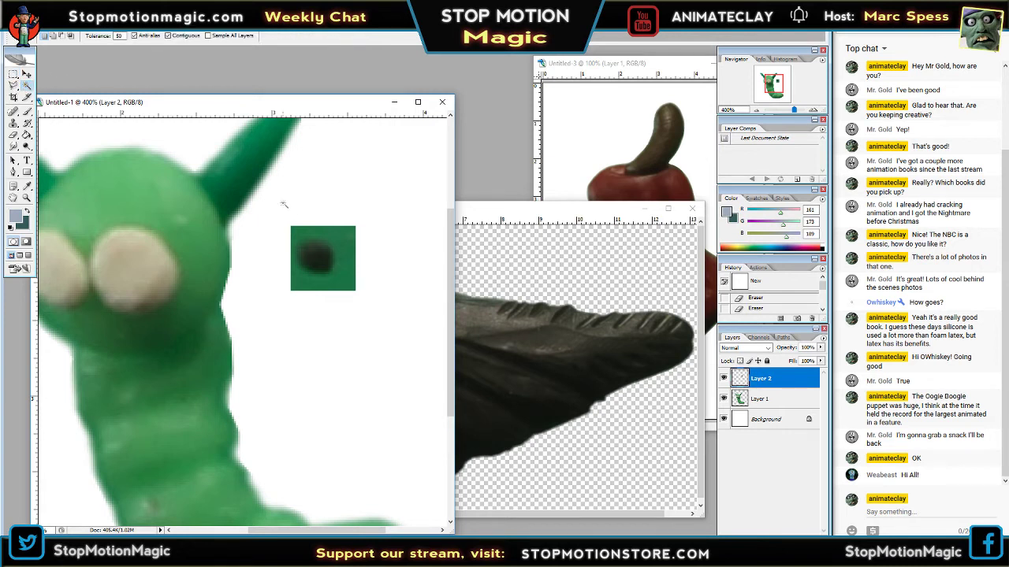
{"action": "left_click", "coordinate": [348, 242]}
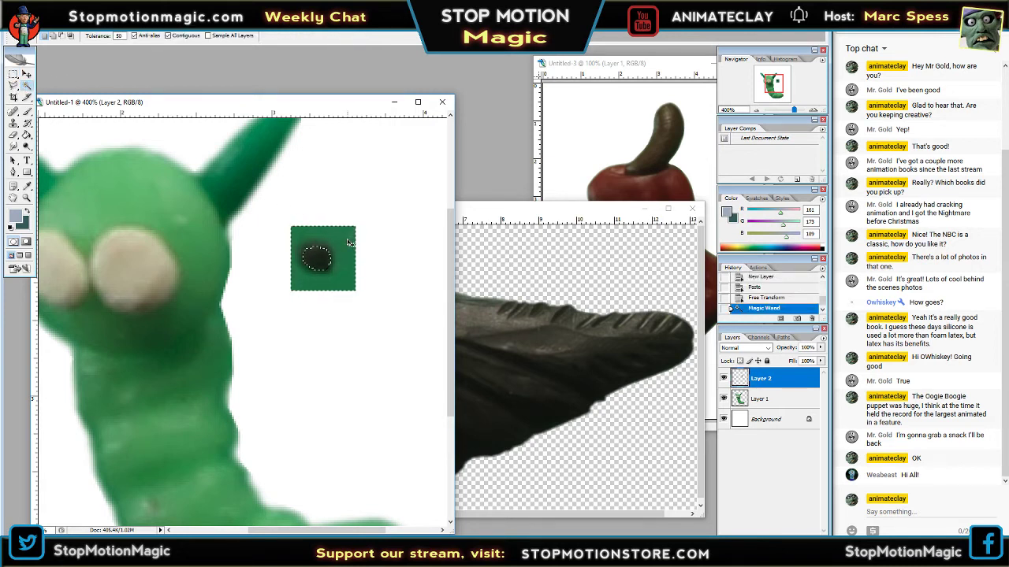
{"action": "key", "text": "ctrl+z"}
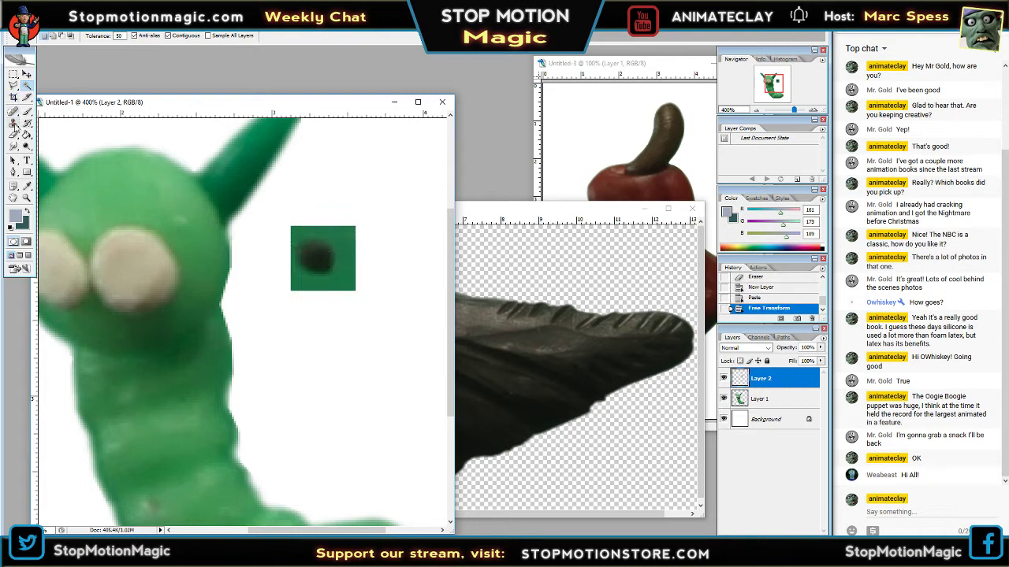
- Erase the green background around the pasted pupil with the Eraser, leaving only the dark round shape
{"action": "left_click", "coordinate": [13, 135]}
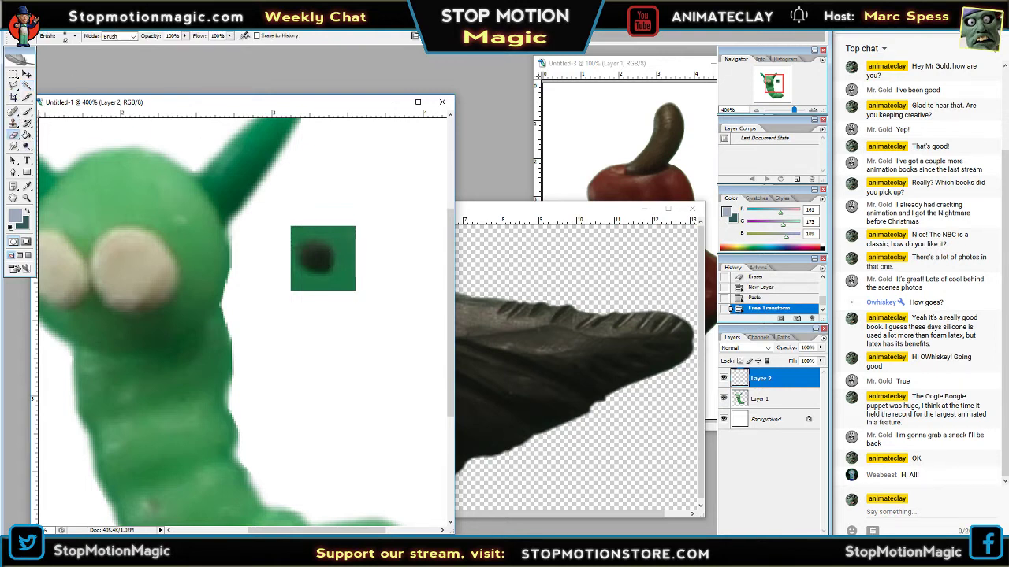
{"action": "mouse_move", "coordinate": [300, 218]}
{"action": "left_mouse_down"}
{"action": "mouse_move", "coordinate": [356, 219]}
{"action": "mouse_move", "coordinate": [330, 218]}
{"action": "mouse_move", "coordinate": [357, 251]}
{"action": "mouse_move", "coordinate": [351, 284]}
{"action": "mouse_move", "coordinate": [366, 285]}
{"action": "mouse_move", "coordinate": [315, 296]}
{"action": "mouse_move", "coordinate": [279, 277]}
{"action": "mouse_move", "coordinate": [337, 290]}
{"action": "mouse_move", "coordinate": [292, 283]}
{"action": "mouse_move", "coordinate": [337, 284]}
{"action": "mouse_move", "coordinate": [350, 272]}
{"action": "mouse_move", "coordinate": [338, 235]}
{"action": "mouse_move", "coordinate": [311, 223]}
{"action": "mouse_move", "coordinate": [283, 237]}
{"action": "mouse_move", "coordinate": [296, 282]}
{"action": "left_mouse_up"}
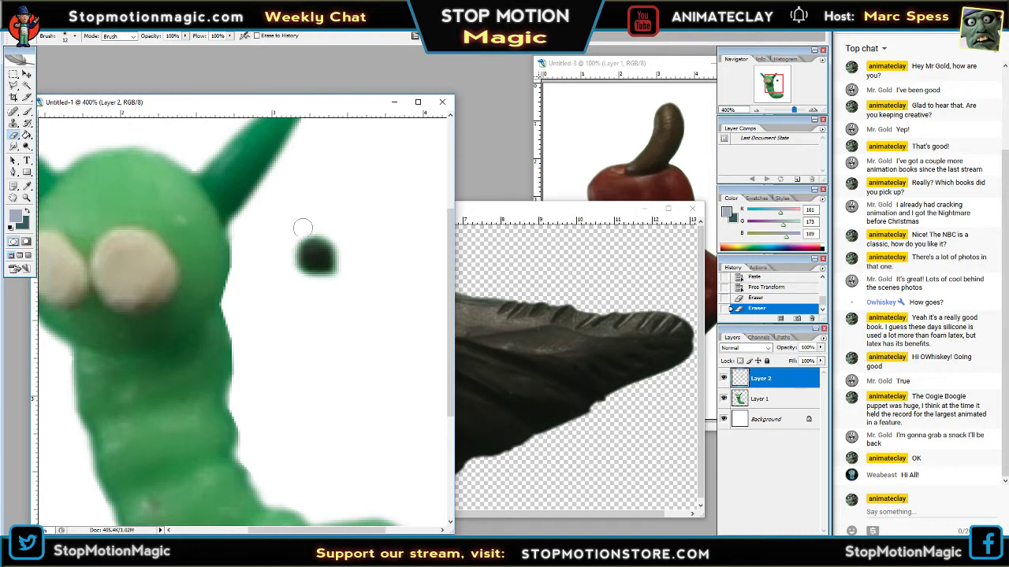
{"action": "mouse_move", "coordinate": [304, 225]}
{"action": "left_mouse_down"}
{"action": "mouse_move", "coordinate": [322, 221]}
{"action": "mouse_move", "coordinate": [311, 225]}
{"action": "mouse_move", "coordinate": [331, 236]}
{"action": "mouse_move", "coordinate": [341, 266]}
{"action": "mouse_move", "coordinate": [328, 289]}
{"action": "mouse_move", "coordinate": [344, 263]}
{"action": "mouse_move", "coordinate": [323, 283]}
{"action": "mouse_move", "coordinate": [284, 273]}
{"action": "mouse_move", "coordinate": [292, 238]}
{"action": "mouse_move", "coordinate": [308, 228]}
{"action": "mouse_move", "coordinate": [338, 228]}
{"action": "mouse_move", "coordinate": [353, 256]}
{"action": "mouse_move", "coordinate": [344, 278]}
{"action": "mouse_move", "coordinate": [343, 254]}
{"action": "mouse_move", "coordinate": [349, 260]}
{"action": "left_mouse_up"}
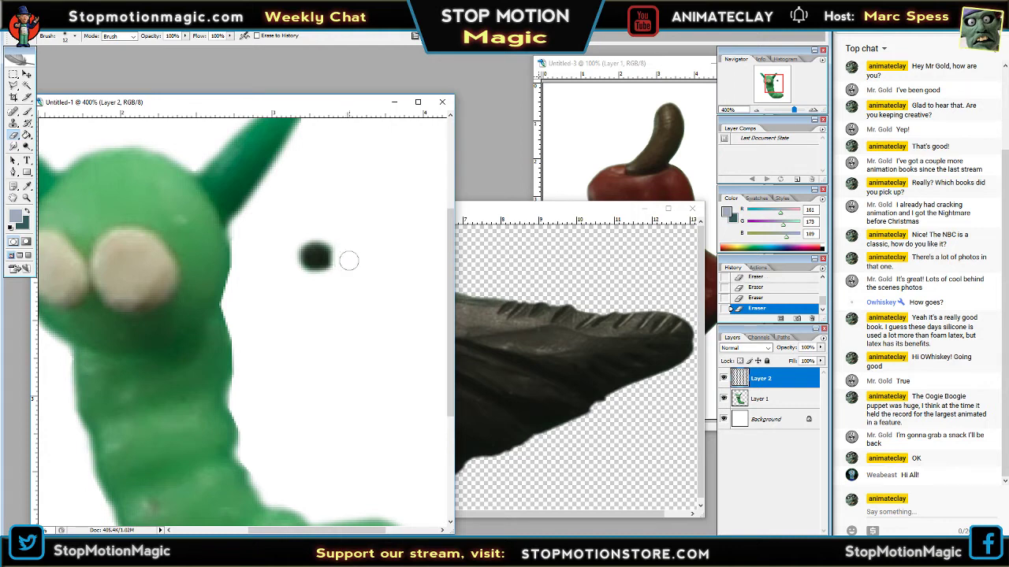
- Duplicate the pupil layer and move the copy onto the worm's left-hand eye with Free Transform
{"action": "right_click", "coordinate": [755, 384]}
{"action": "left_click", "coordinate": [796, 171]}
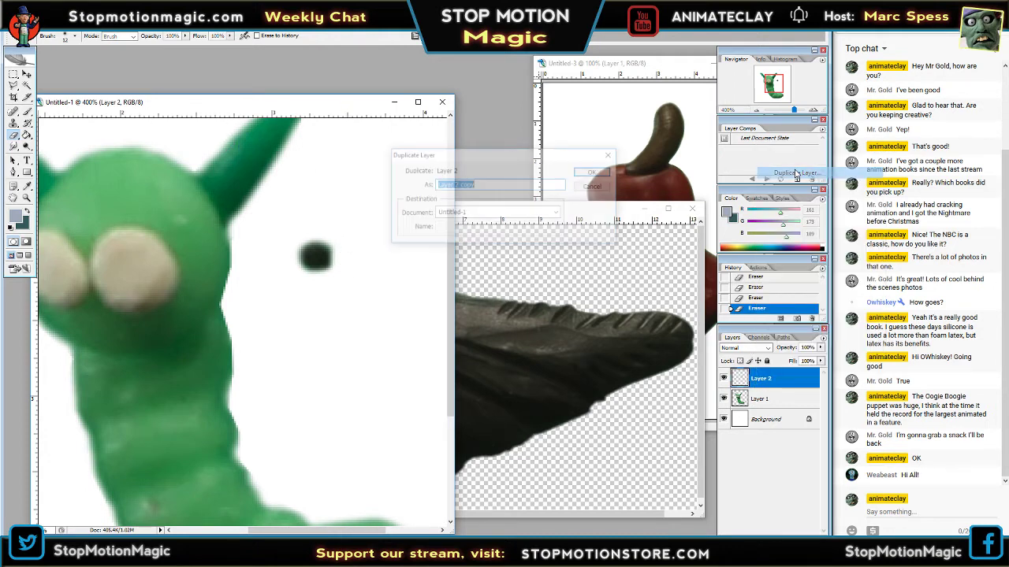
{"action": "left_click", "coordinate": [595, 172]}
{"action": "key", "text": "m"}
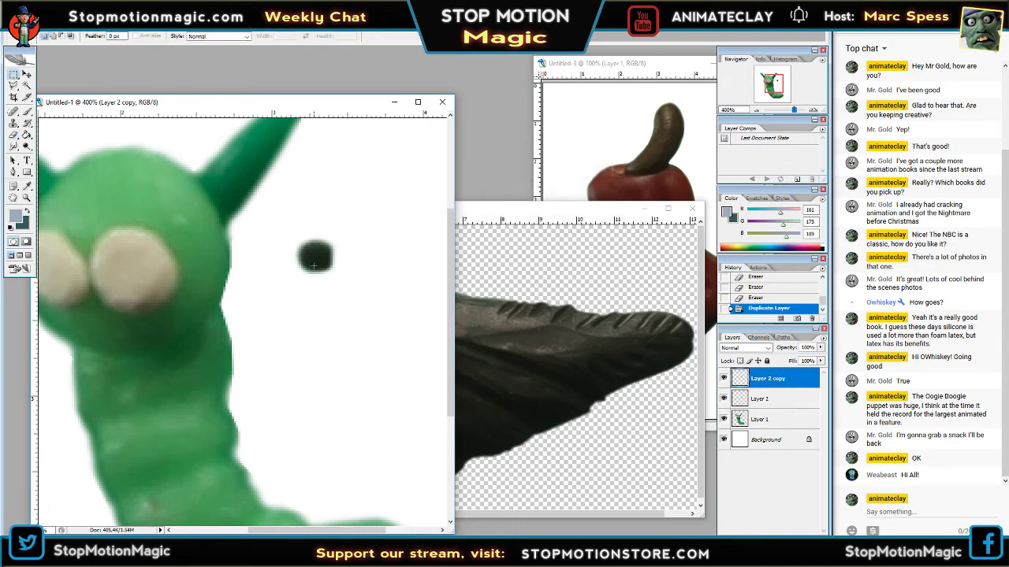
{"action": "right_click", "coordinate": [314, 268]}
{"action": "left_click", "coordinate": [352, 358]}
{"action": "left_click_drag", "start_coordinate": [325, 266], "coordinate": [60, 278]}
{"action": "key", "text": "Return"}
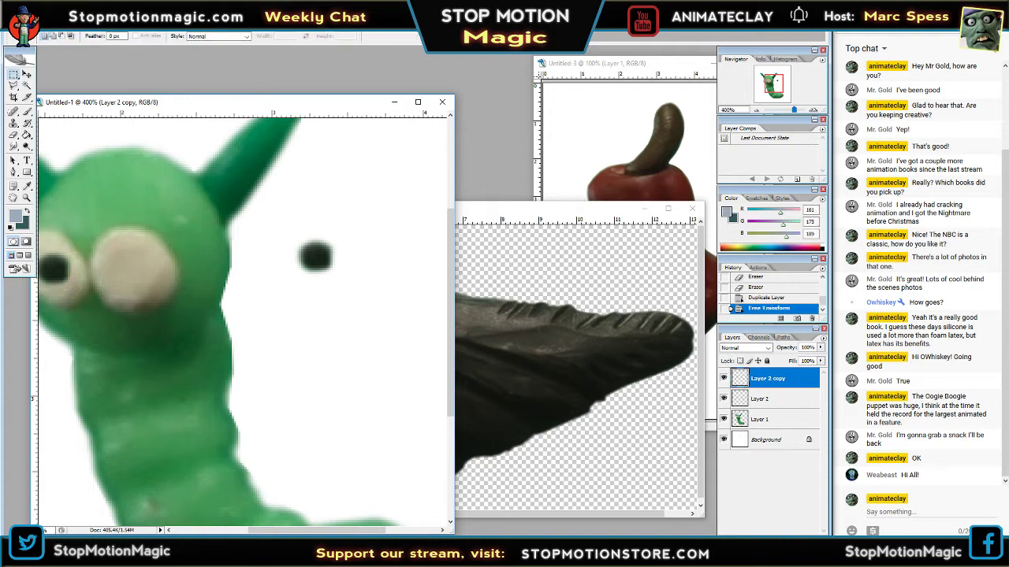
- Move the original pupil on Layer 2 onto the worm's right-hand eye with Free Transform
{"action": "left_click", "coordinate": [757, 399]}
{"action": "right_click", "coordinate": [306, 251]}
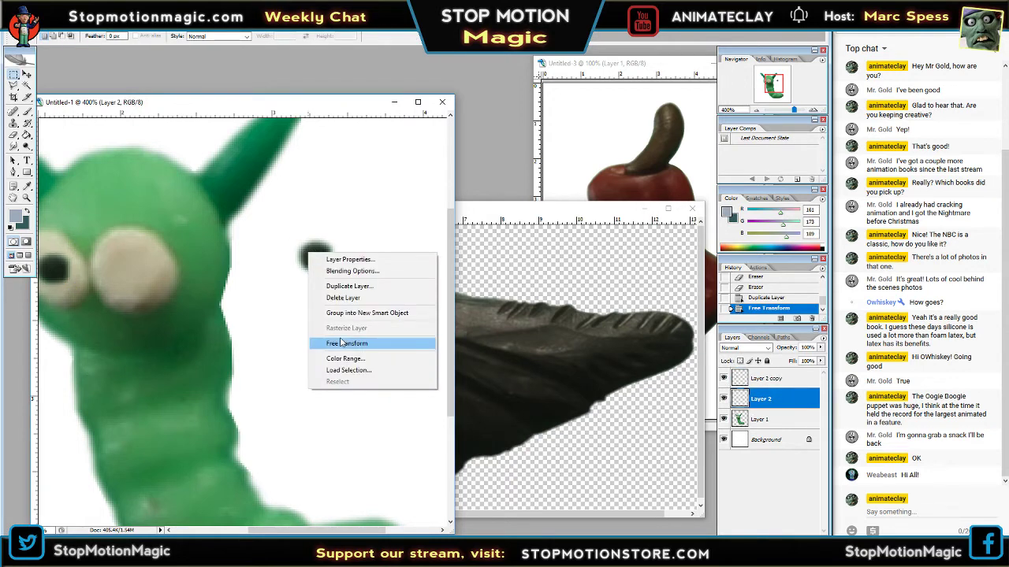
{"action": "left_click", "coordinate": [349, 342]}
{"action": "left_click_drag", "start_coordinate": [327, 257], "coordinate": [138, 265]}
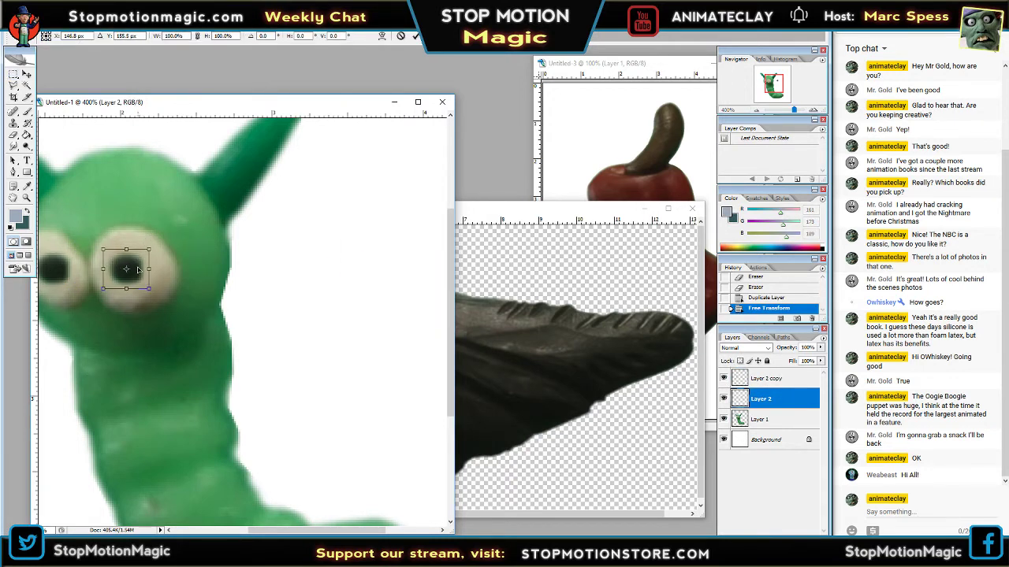
{"action": "key", "text": "Return"}
- Hide the white Background layer of the worm image so only the worm and its pupils remain
{"action": "left_click", "coordinate": [757, 111]}
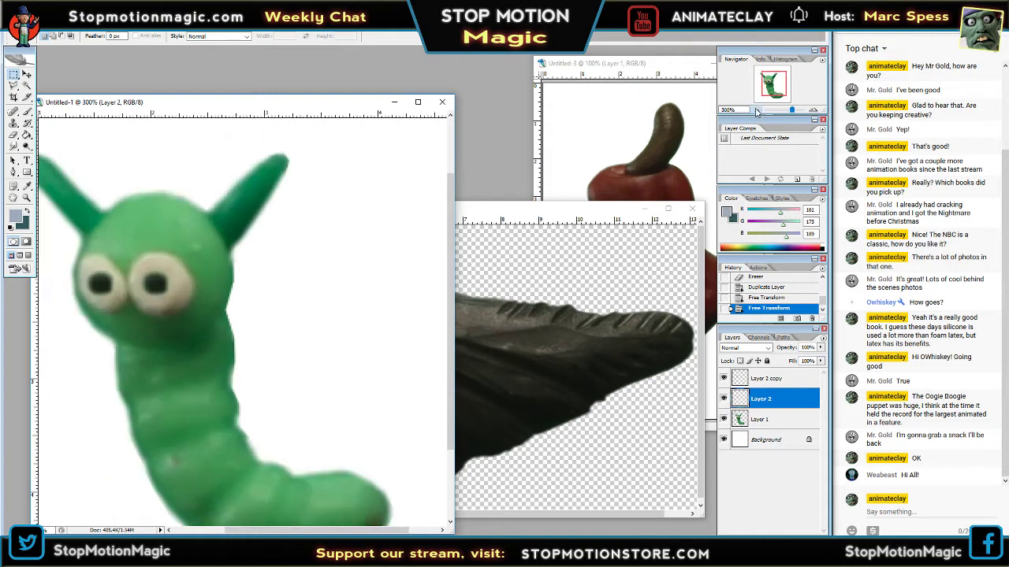
{"action": "left_click", "coordinate": [757, 111]}
{"action": "left_click", "coordinate": [757, 111]}
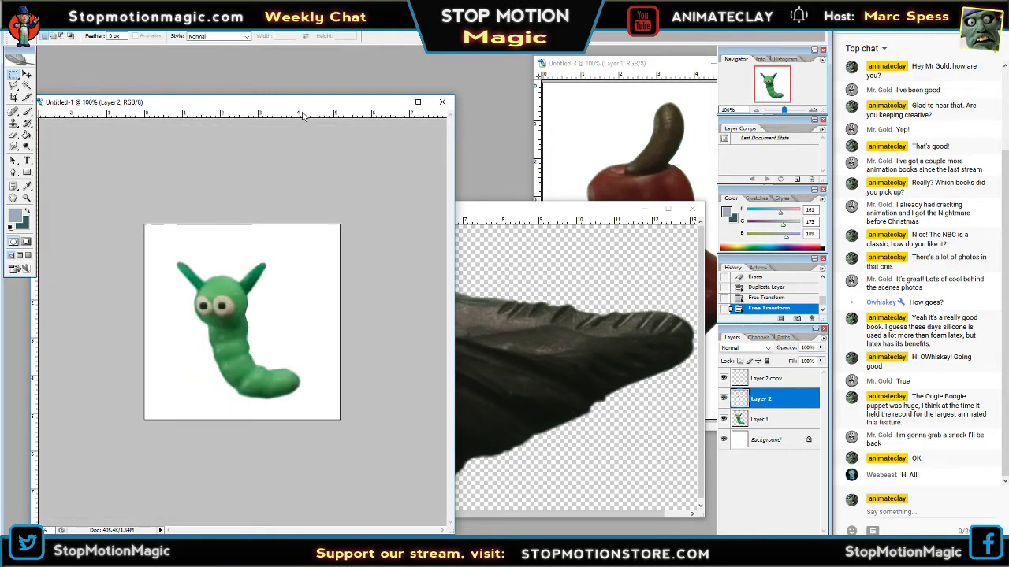
{"action": "left_click_drag", "start_coordinate": [312, 101], "coordinate": [392, 77]}
{"action": "left_click", "coordinate": [724, 439]}
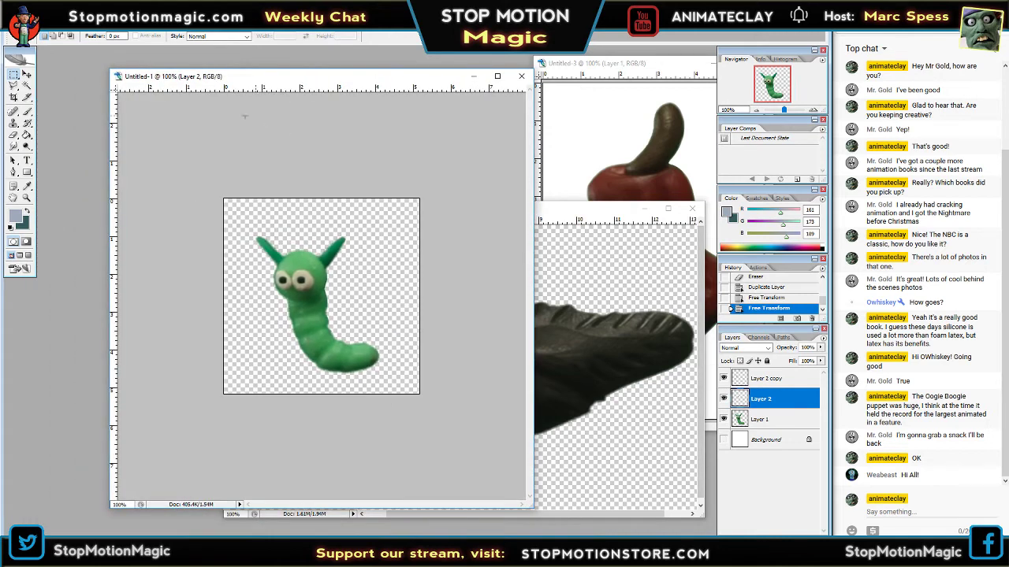
- Start saving the worm image under a new name and browse to Bad Apples > Bad Apples Photos Large > Film Ready Files > Characters
{"action": "left_click", "coordinate": [10, 24]}
{"action": "left_click", "coordinate": [47, 136]}
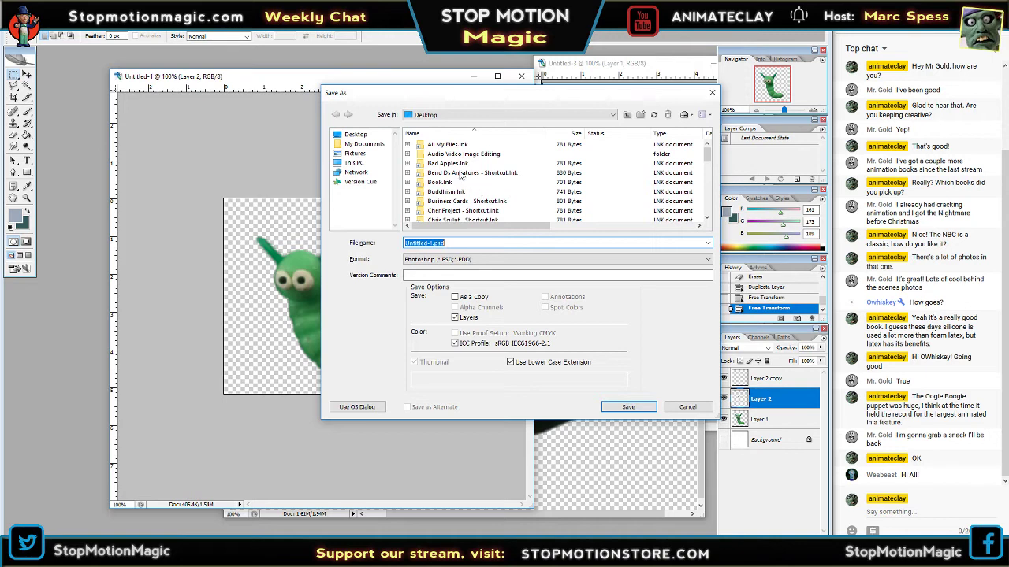
{"action": "scroll", "coordinate": [550, 171], "scroll_direction": "down", "scroll_amount": 2}
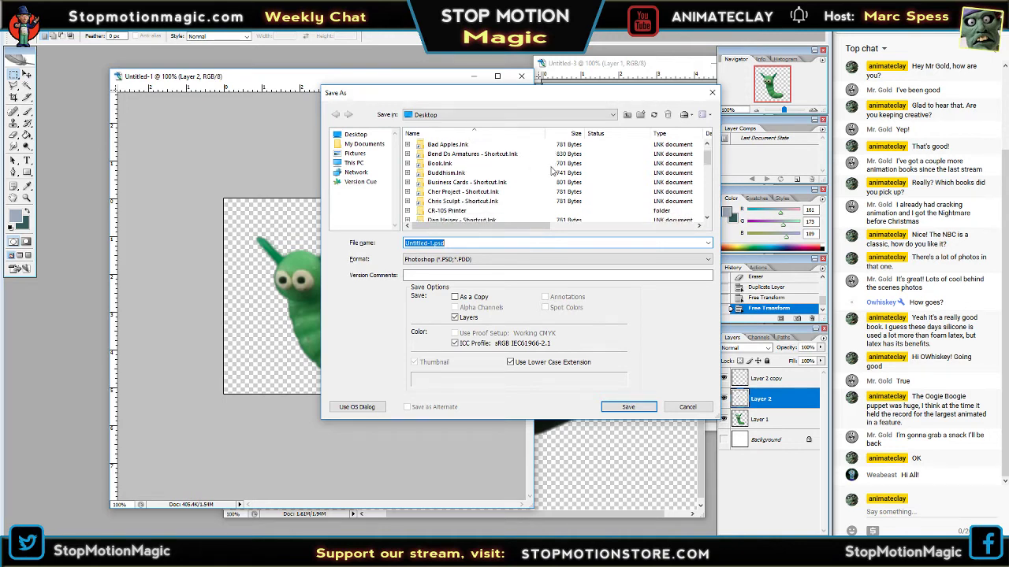
{"action": "scroll", "coordinate": [554, 168], "scroll_direction": "down", "scroll_amount": 3}
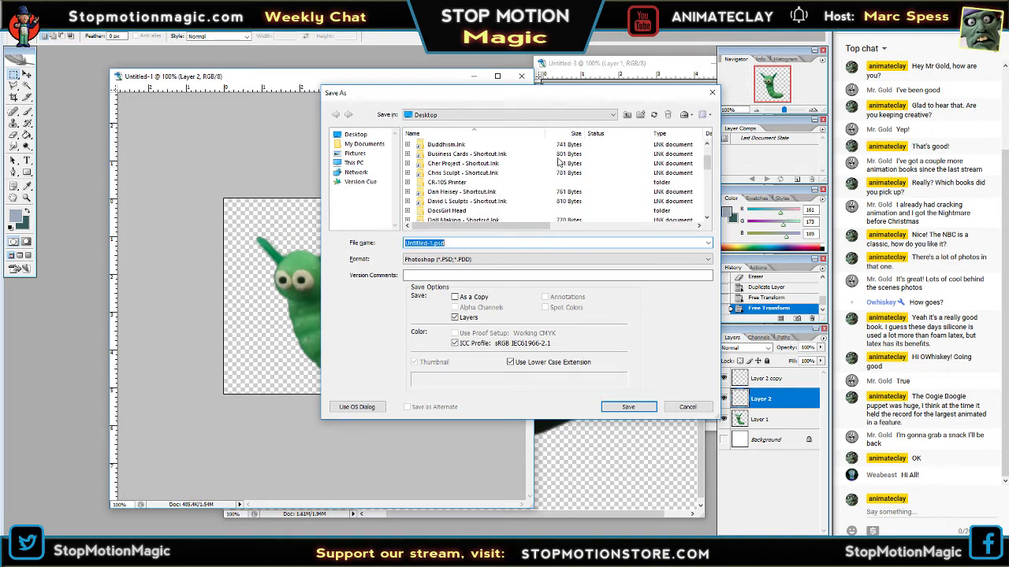
{"action": "scroll", "coordinate": [557, 161], "scroll_direction": "up", "scroll_amount": 4}
{"action": "double_click", "coordinate": [464, 154]}
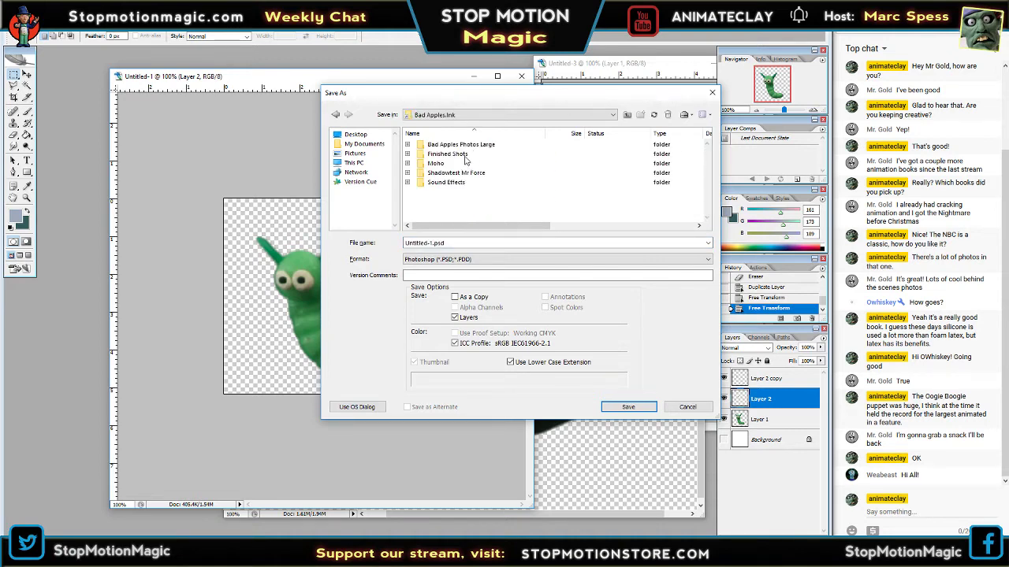
{"action": "left_click", "coordinate": [408, 145]}
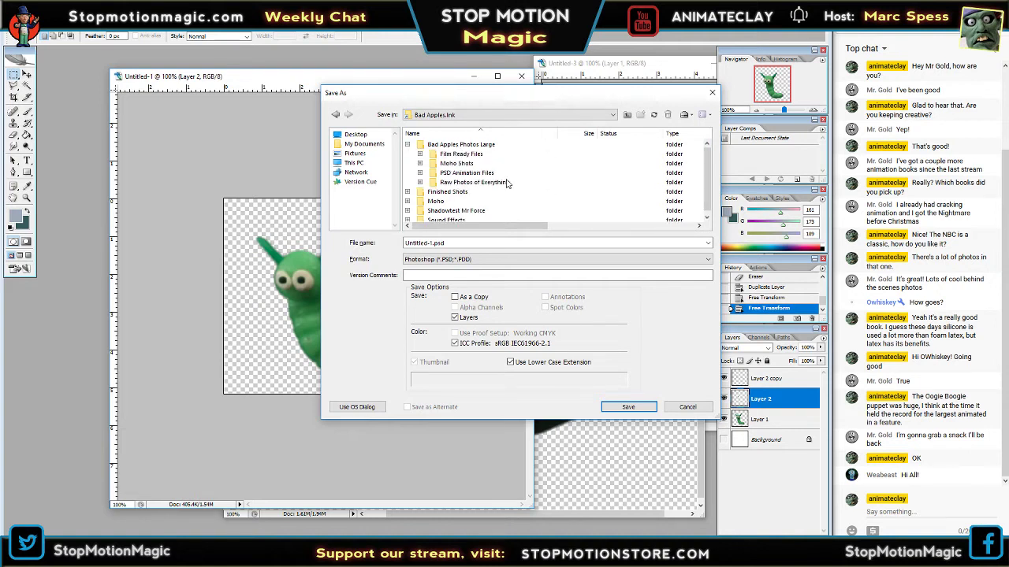
{"action": "double_click", "coordinate": [475, 155]}
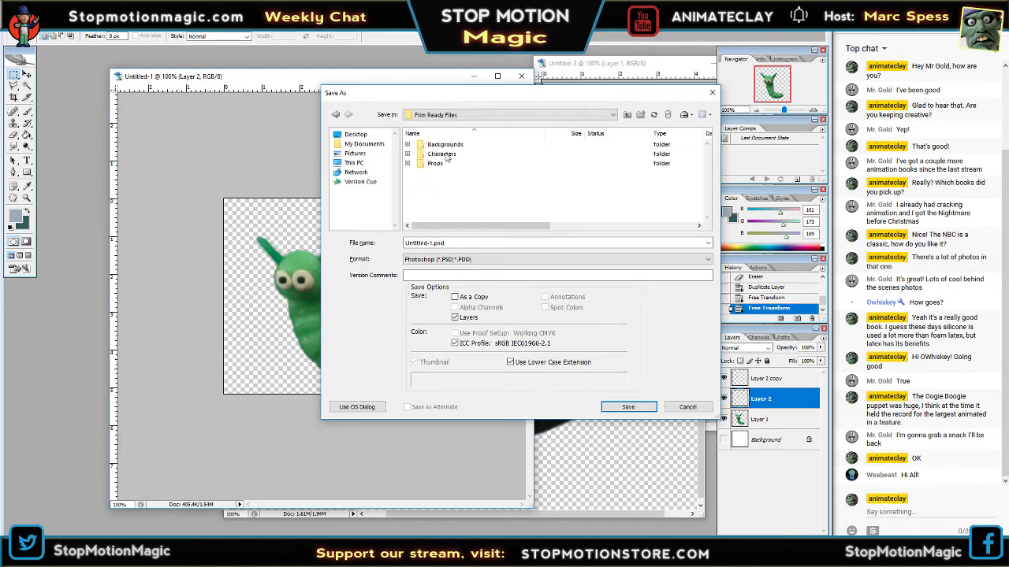
{"action": "double_click", "coordinate": [443, 155]}
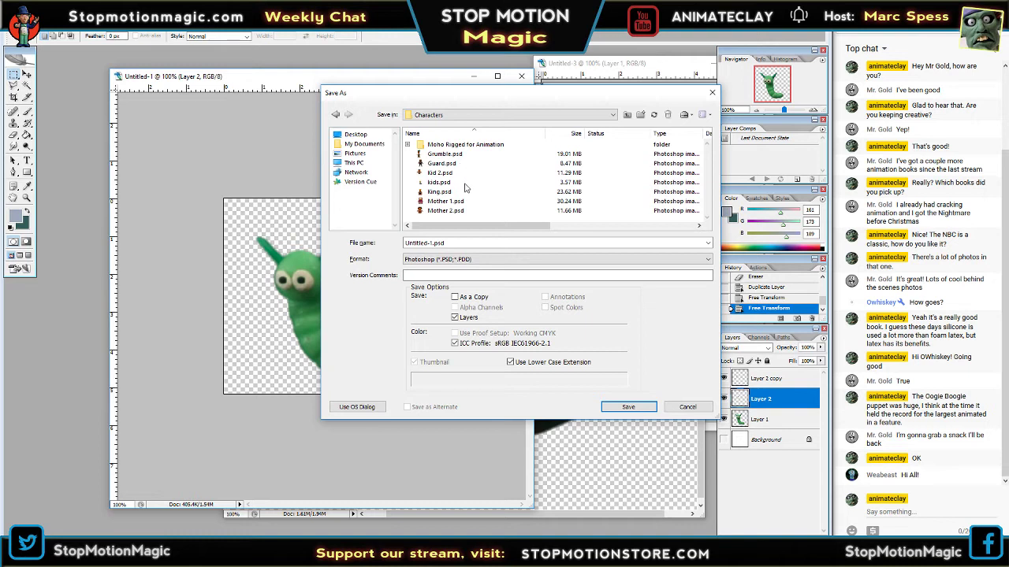
- Name the file Worm and save it in Photoshop format with Maximize compatibility enabled
{"action": "double_click", "coordinate": [476, 245]}
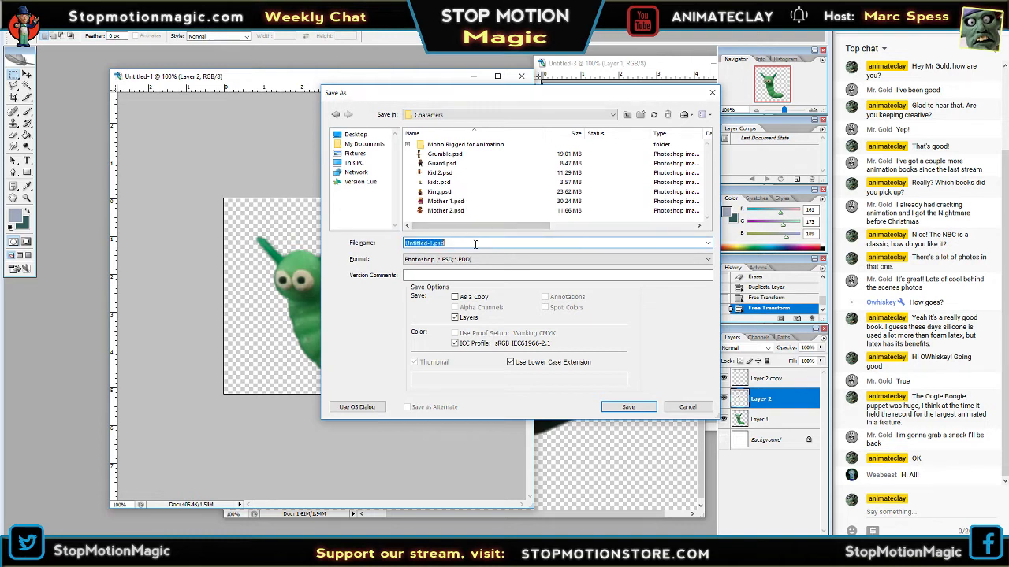
{"action": "type", "text": "Worm"}
{"action": "key", "text": "Return"}
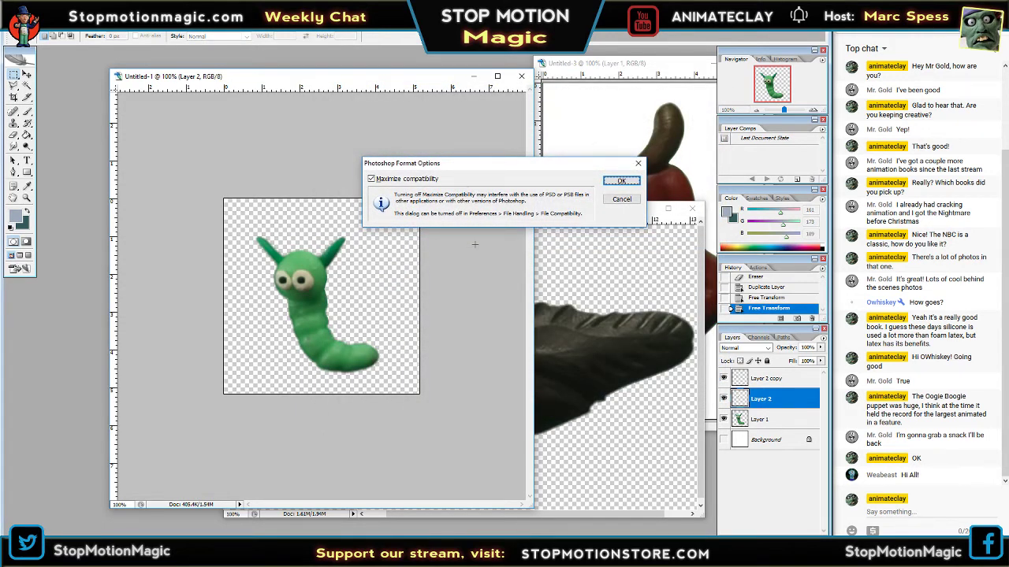
{"action": "left_click", "coordinate": [620, 180]}
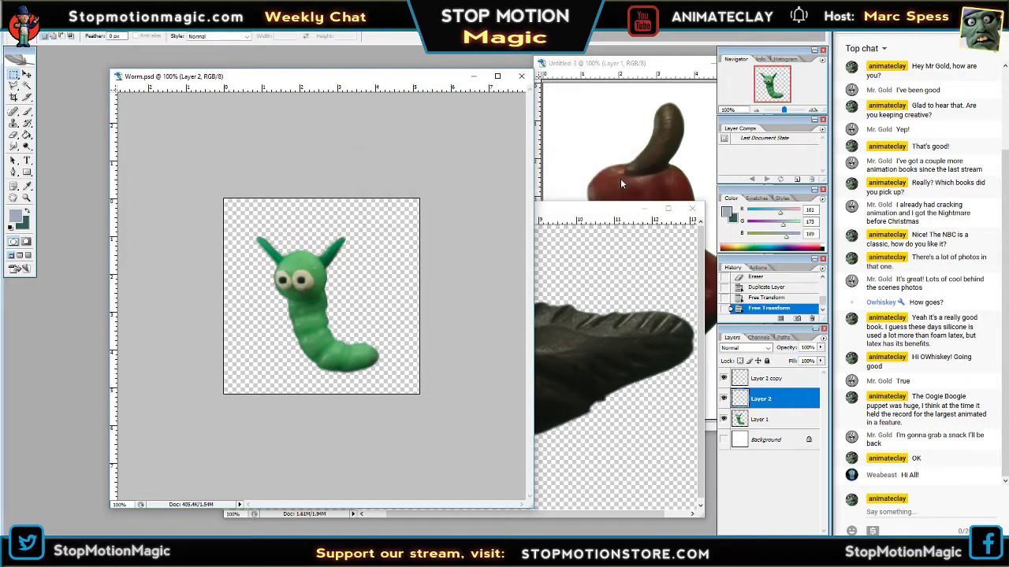
- Switch to Moho to examine the worm and apple in the crow scene, and return to Photoshop
{"action": "key", "text": "alt+Tab"}
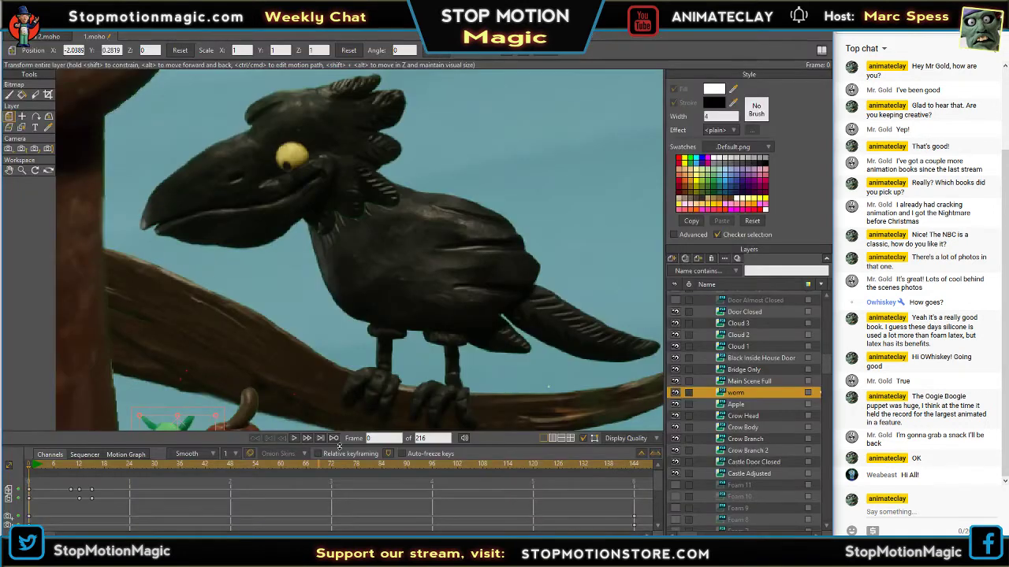
{"action": "scroll", "coordinate": [445, 247], "scroll_direction": "up", "scroll_amount": 3}
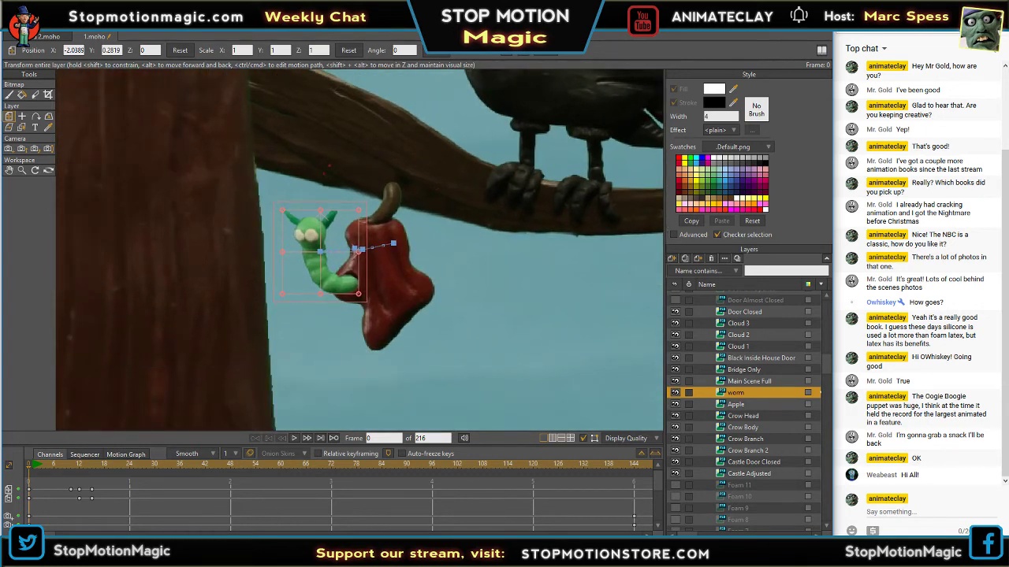
{"action": "key", "text": "alt+Tab"}
- Hide the Background layer of the apple image Untitled-3 and save it as Apple Rotten in the Film Ready Files folder
{"action": "left_click_drag", "start_coordinate": [623, 60], "coordinate": [471, 59]}
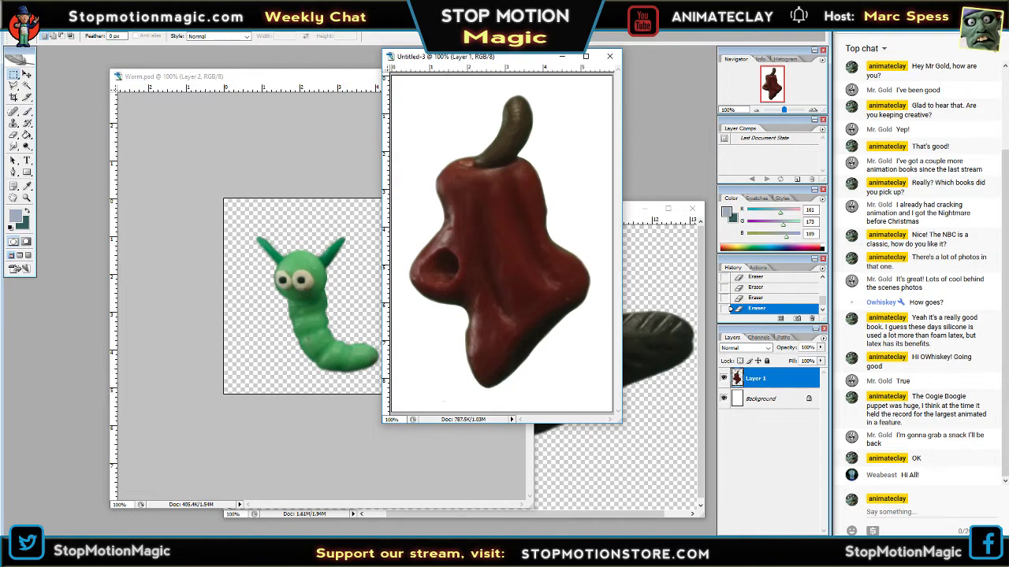
{"action": "left_click", "coordinate": [723, 399]}
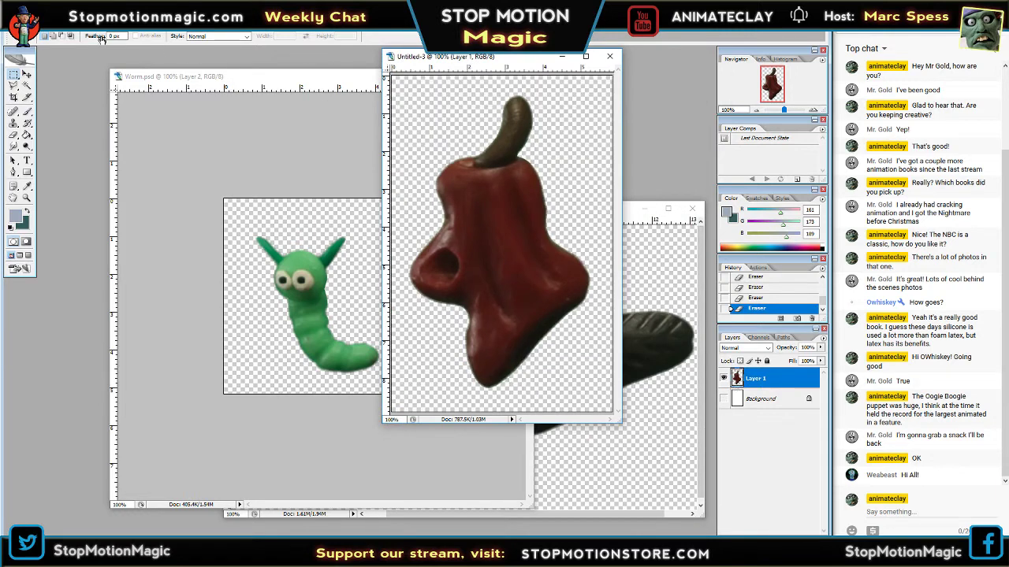
{"action": "left_click", "coordinate": [13, 25]}
{"action": "left_click", "coordinate": [85, 137]}
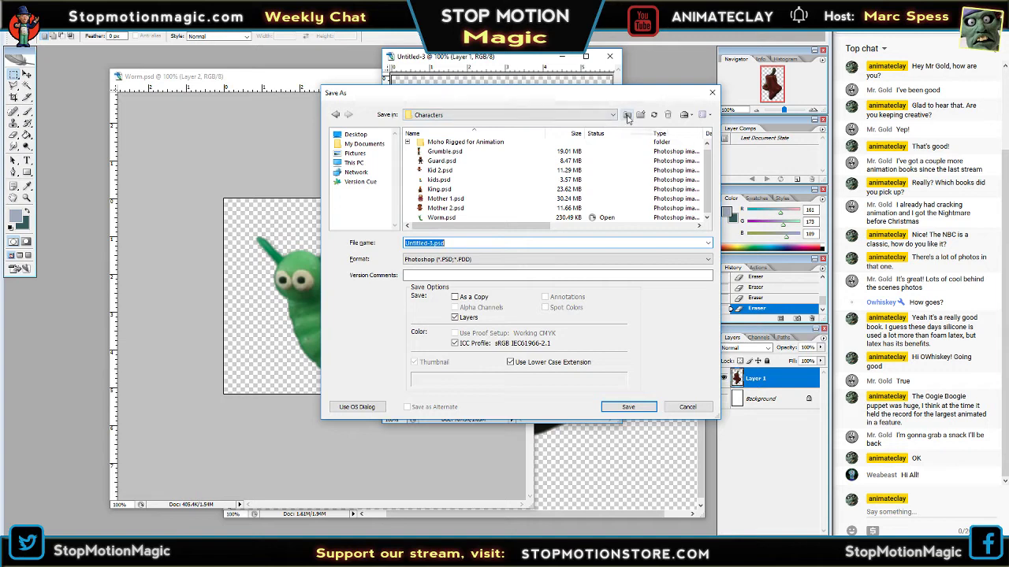
{"action": "left_click", "coordinate": [627, 115]}
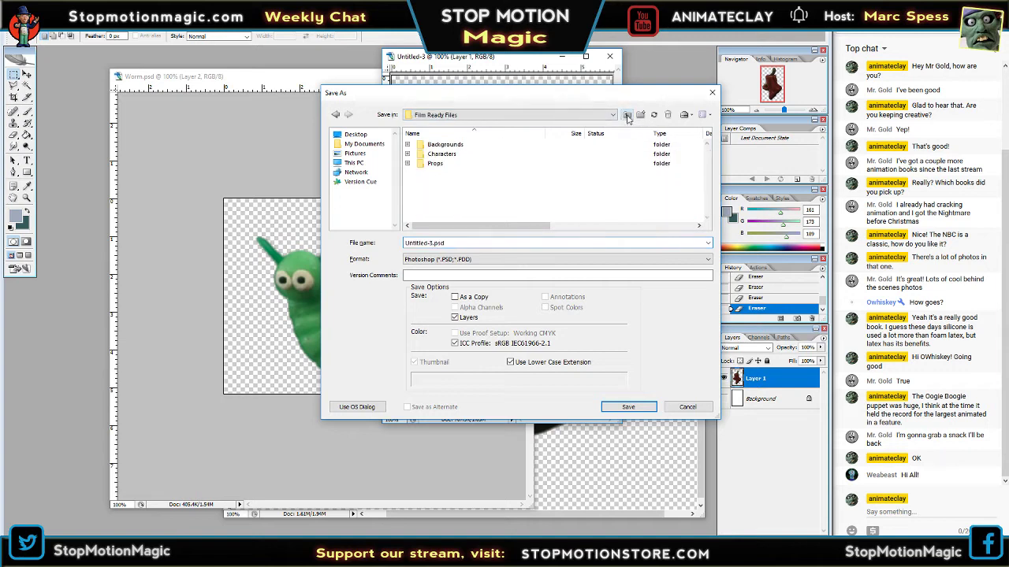
{"action": "left_click", "coordinate": [408, 164]}
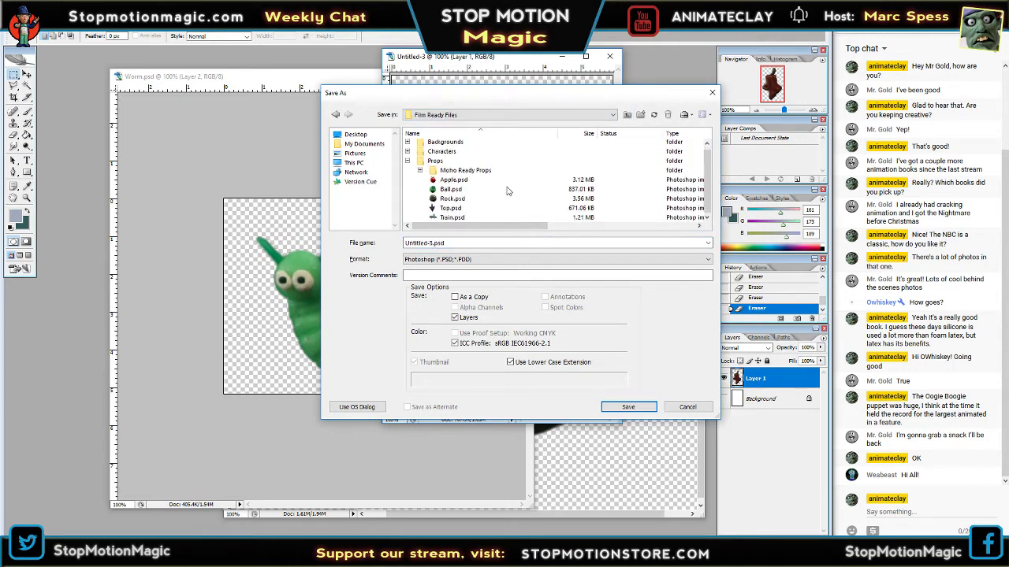
{"action": "double_click", "coordinate": [455, 243]}
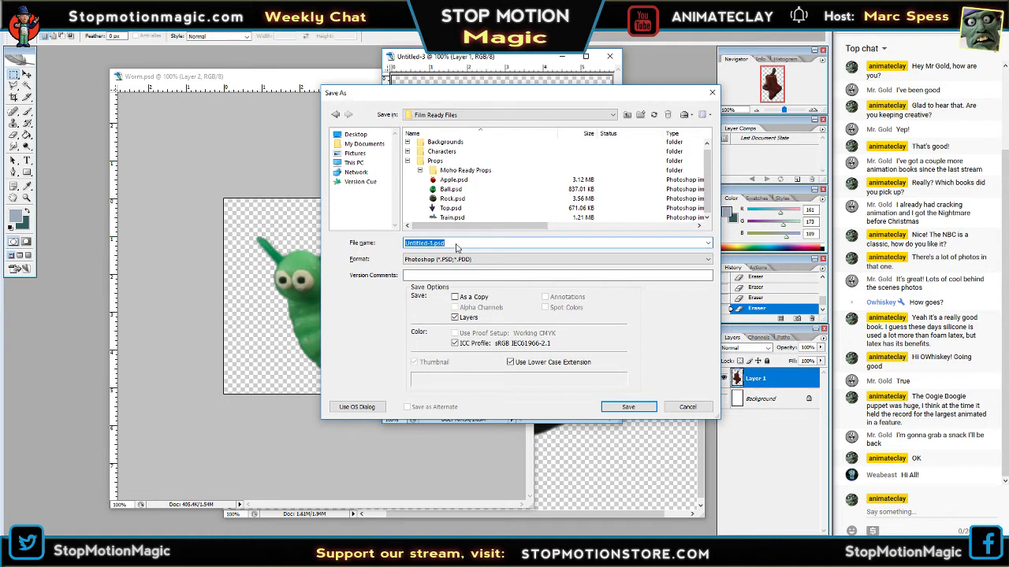
{"action": "type", "text": "Apple Rotten"}
{"action": "key", "text": "Return"}
{"action": "left_click", "coordinate": [629, 174]}
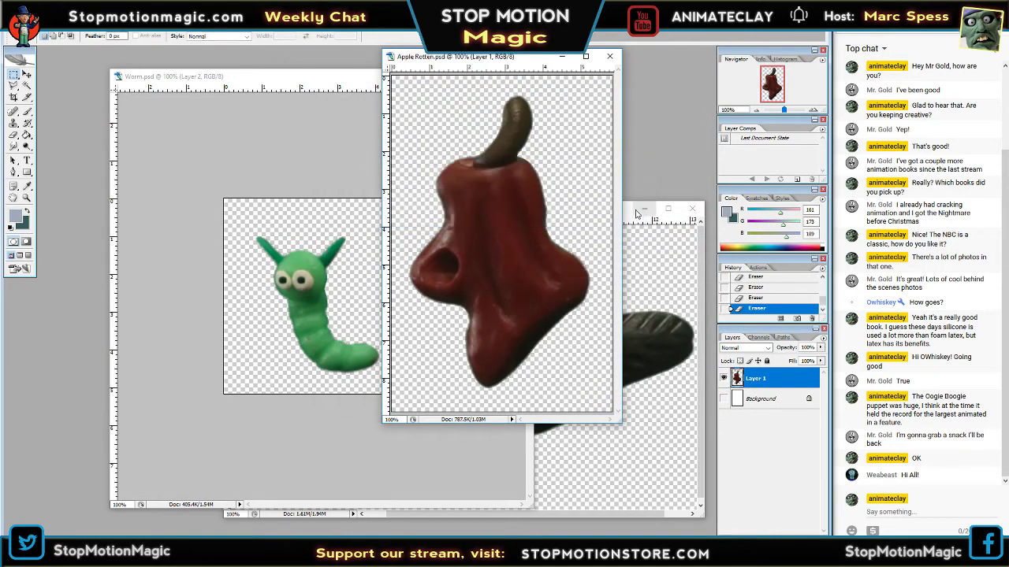
- Bring the wing image Untitled-2 to the front and start saving it under a new name
{"action": "left_click", "coordinate": [632, 248]}
{"action": "left_click_drag", "start_coordinate": [587, 207], "coordinate": [577, 150]}
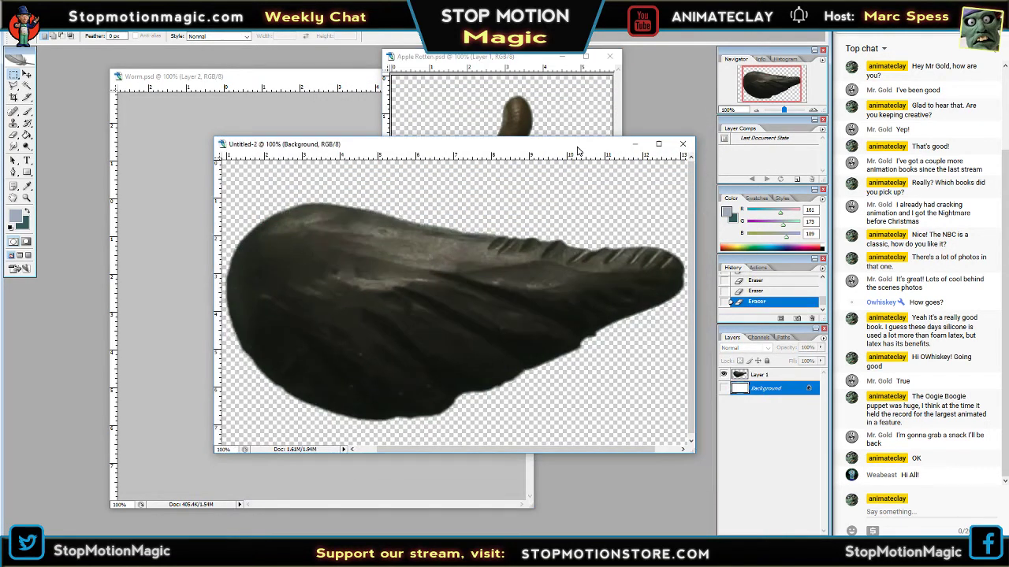
{"action": "left_click", "coordinate": [17, 25]}
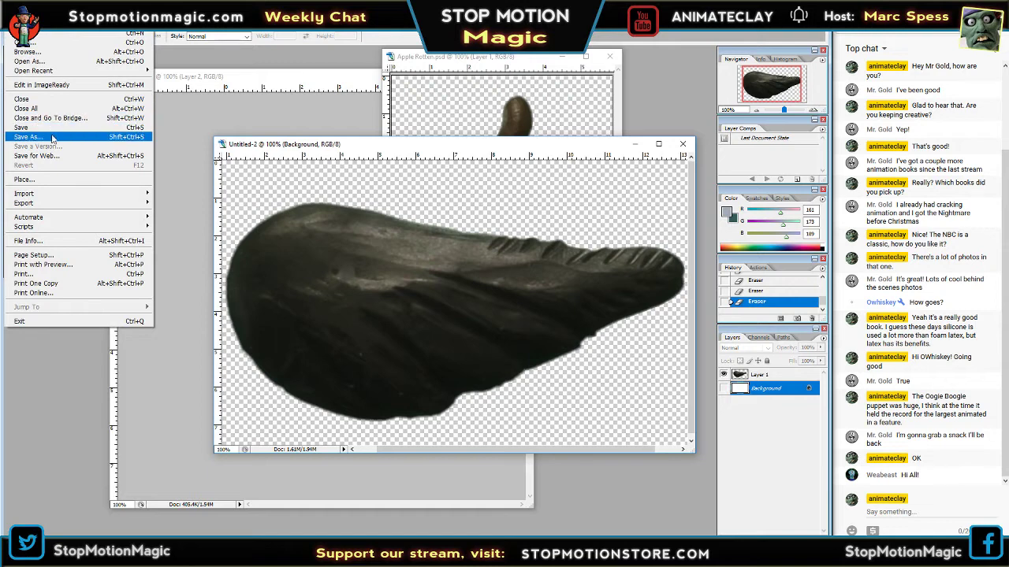
{"action": "left_click", "coordinate": [40, 129]}
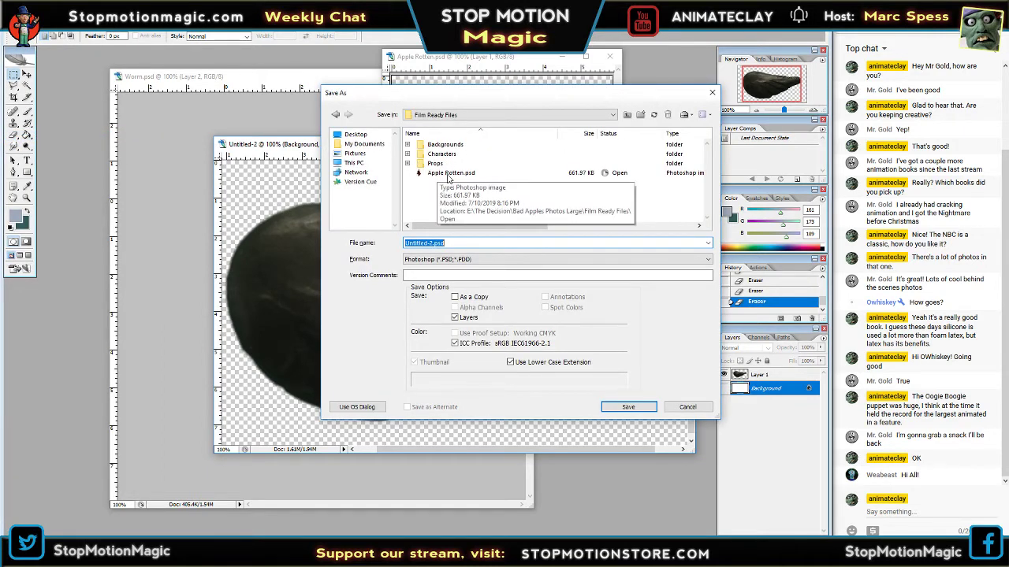
- Name the wing file Crow Wing and save it in Photoshop format with its layers in the Film Ready Files folder
{"action": "left_click", "coordinate": [451, 174]}
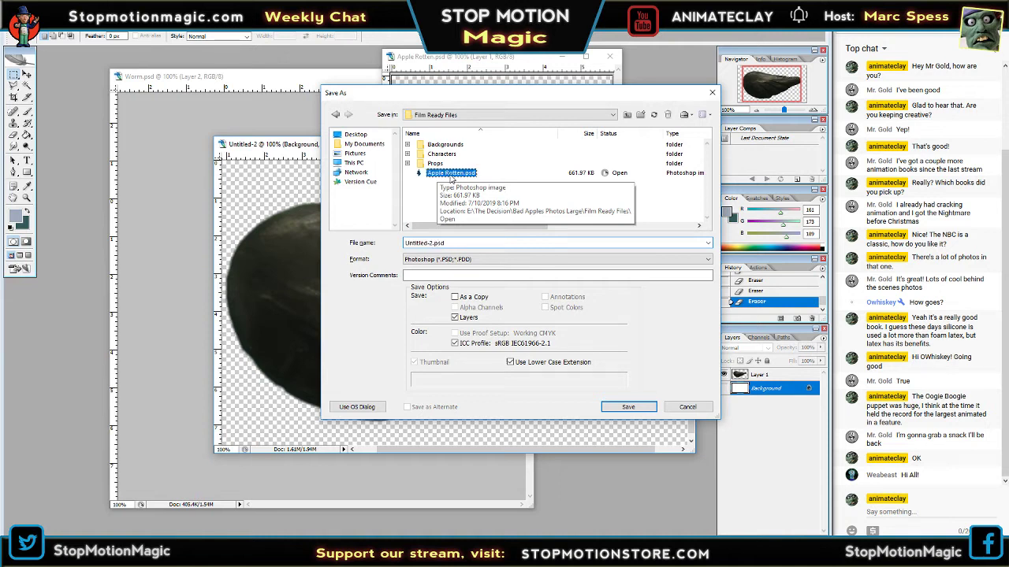
{"action": "left_click", "coordinate": [429, 174]}
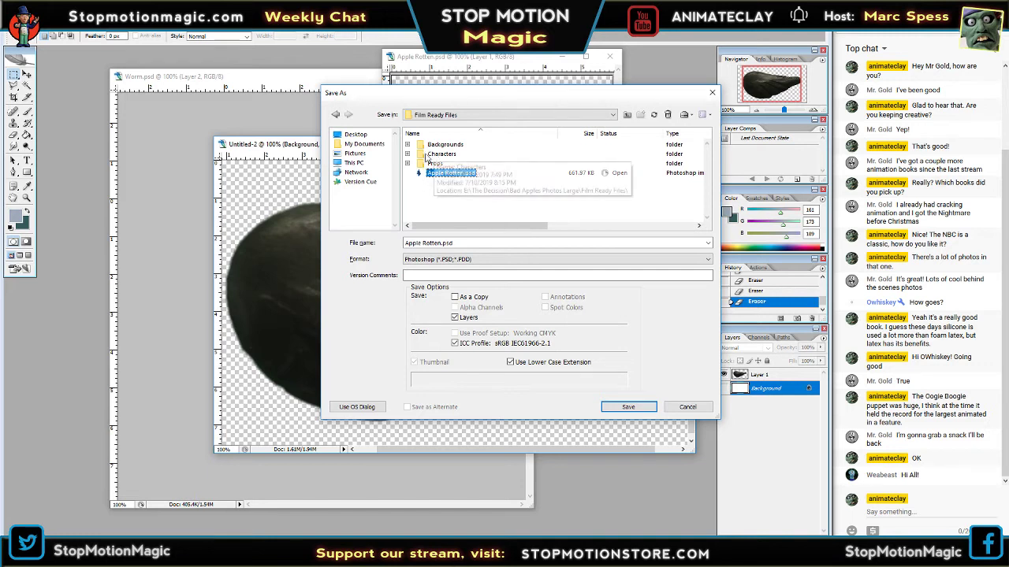
{"action": "left_click", "coordinate": [408, 154]}
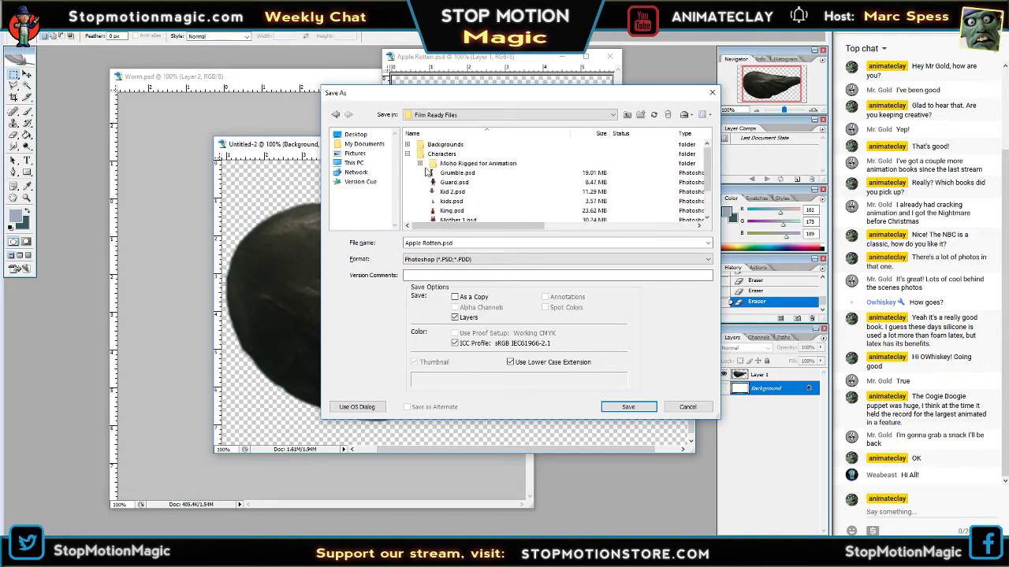
{"action": "scroll", "coordinate": [543, 189], "scroll_direction": "down", "scroll_amount": 1}
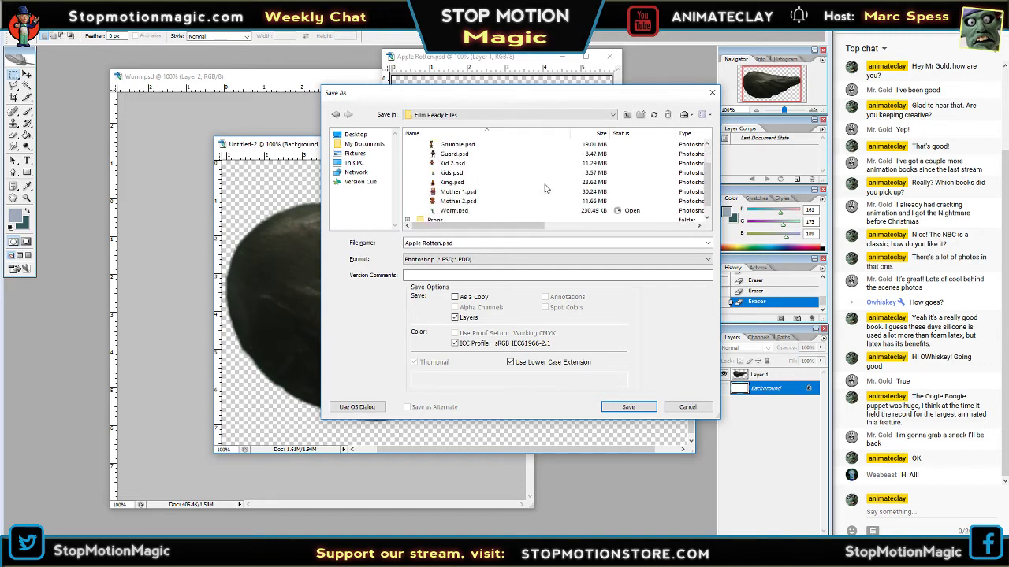
{"action": "double_click", "coordinate": [463, 241]}
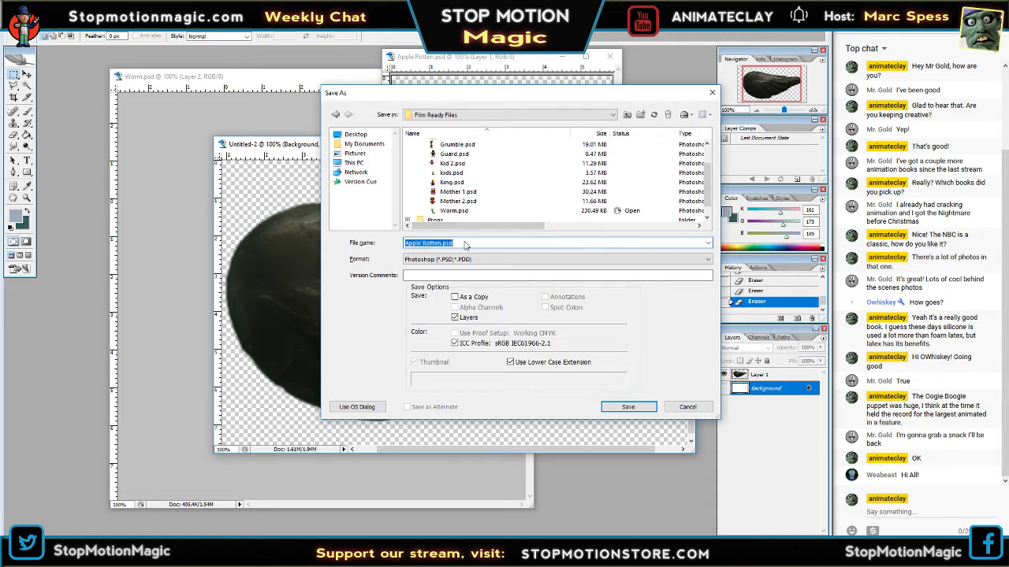
{"action": "scroll", "coordinate": [483, 190], "scroll_direction": "up", "scroll_amount": 1}
{"action": "scroll", "coordinate": [477, 197], "scroll_direction": "down", "scroll_amount": 2}
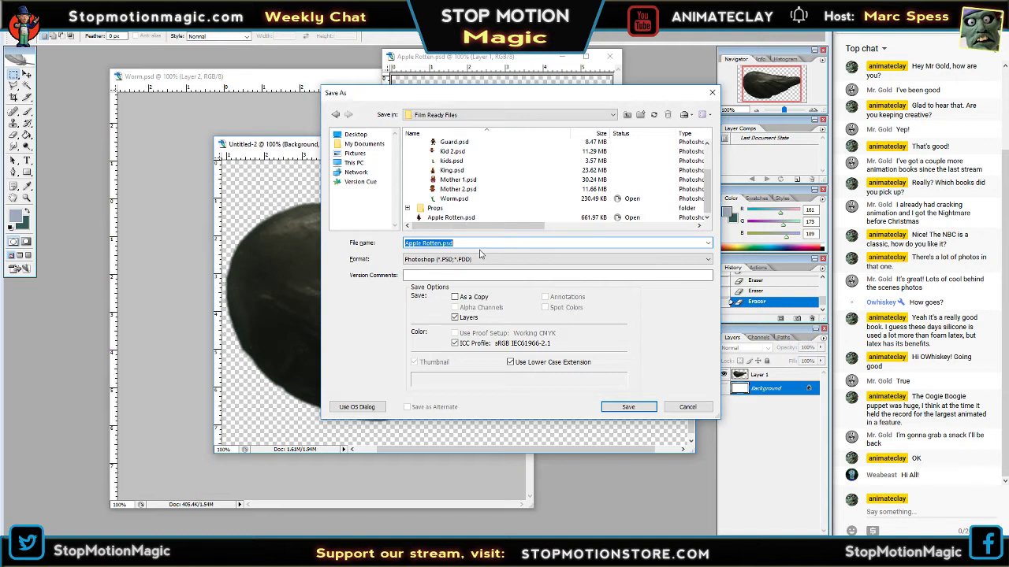
{"action": "type", "text": "Crow Wing"}
{"action": "left_click", "coordinate": [628, 407]}
{"action": "left_click", "coordinate": [621, 181]}
- Switch to File Explorer and open The Decision > Bad Apples Photos Large > Film Ready Files
{"action": "key", "text": "alt+Tab"}
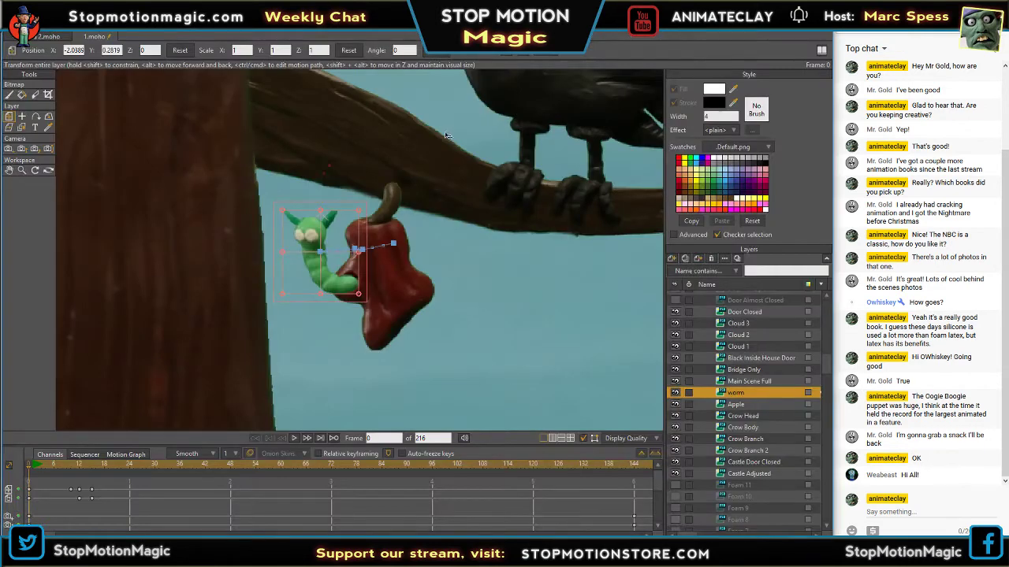
{"action": "key", "text": "alt+Tab"}
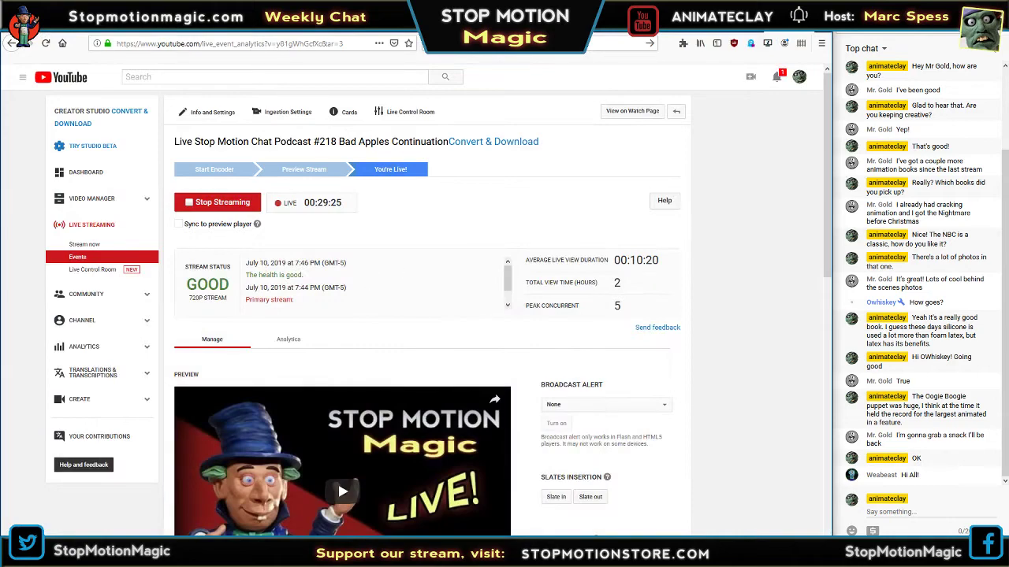
{"action": "key", "text": "alt+Tab"}
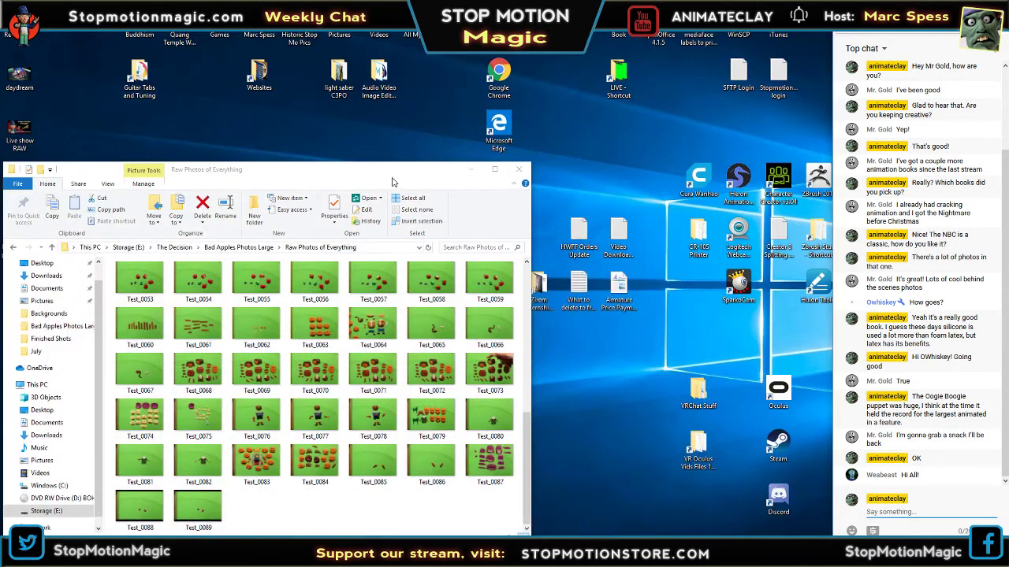
{"action": "left_click_drag", "start_coordinate": [393, 172], "coordinate": [548, 94]}
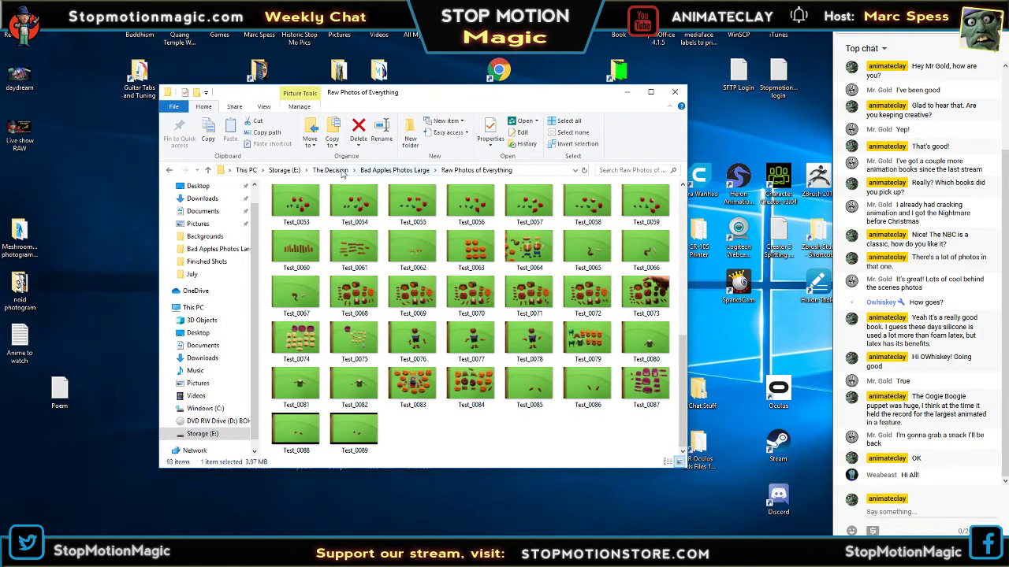
{"action": "left_click", "coordinate": [342, 173]}
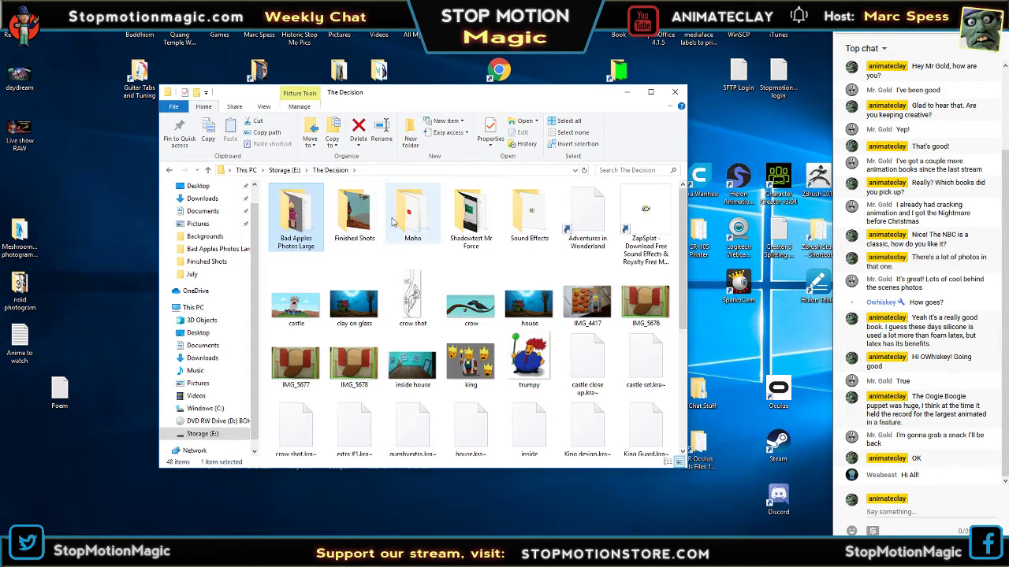
{"action": "double_click", "coordinate": [306, 221]}
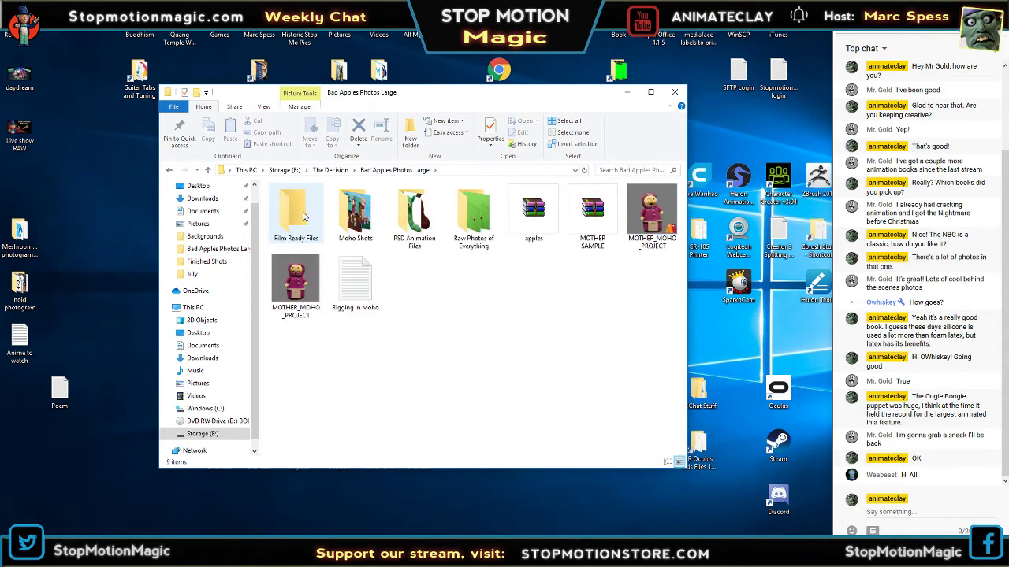
{"action": "double_click", "coordinate": [303, 217]}
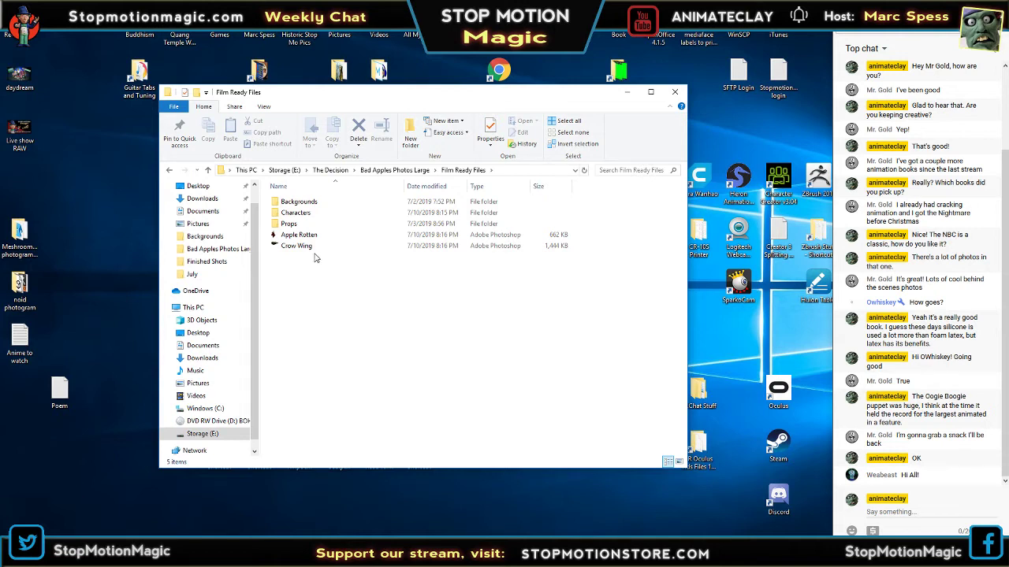
- Move the Apple Rotten and Crow Wing files into the Characters folder and enlarge the folder window
{"action": "left_click_drag", "start_coordinate": [303, 239], "coordinate": [290, 225]}
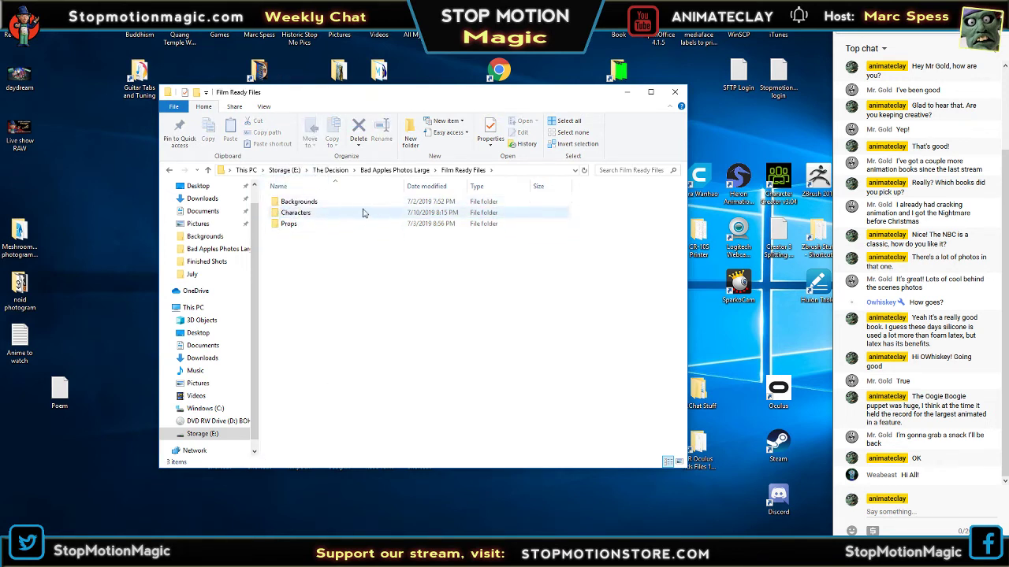
{"action": "left_click_drag", "start_coordinate": [398, 92], "coordinate": [348, 71]}
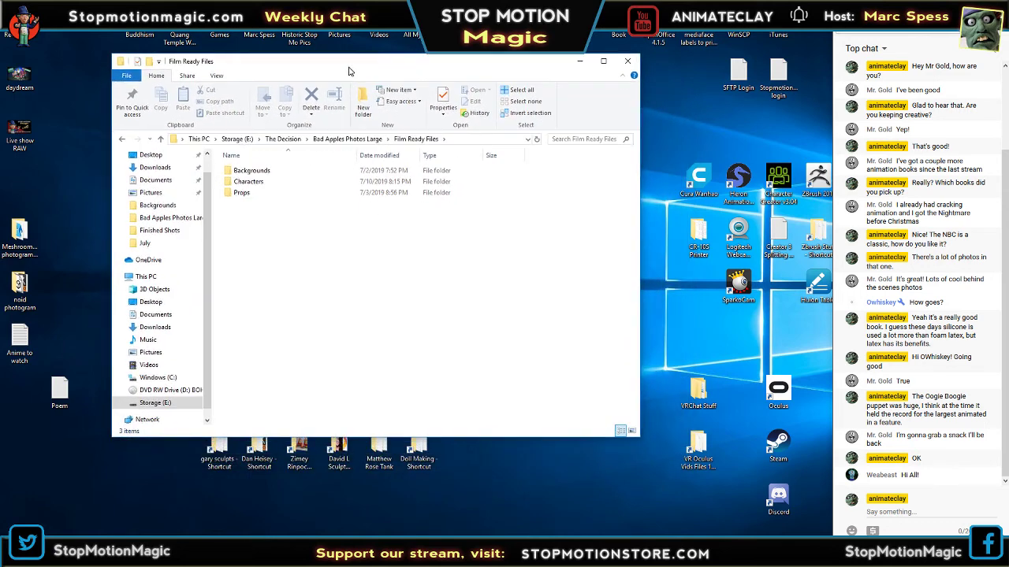
{"action": "left_click_drag", "start_coordinate": [484, 437], "coordinate": [483, 488]}
- Switch to Moho and create a new blank project
{"action": "mouse_move", "coordinate": [270, 555]}
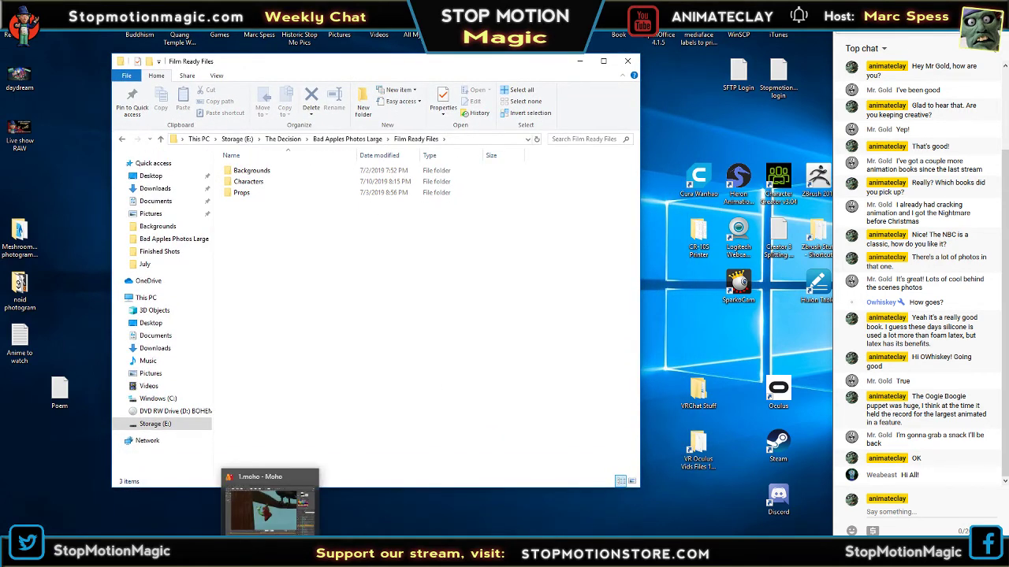
{"action": "left_click", "coordinate": [271, 505]}
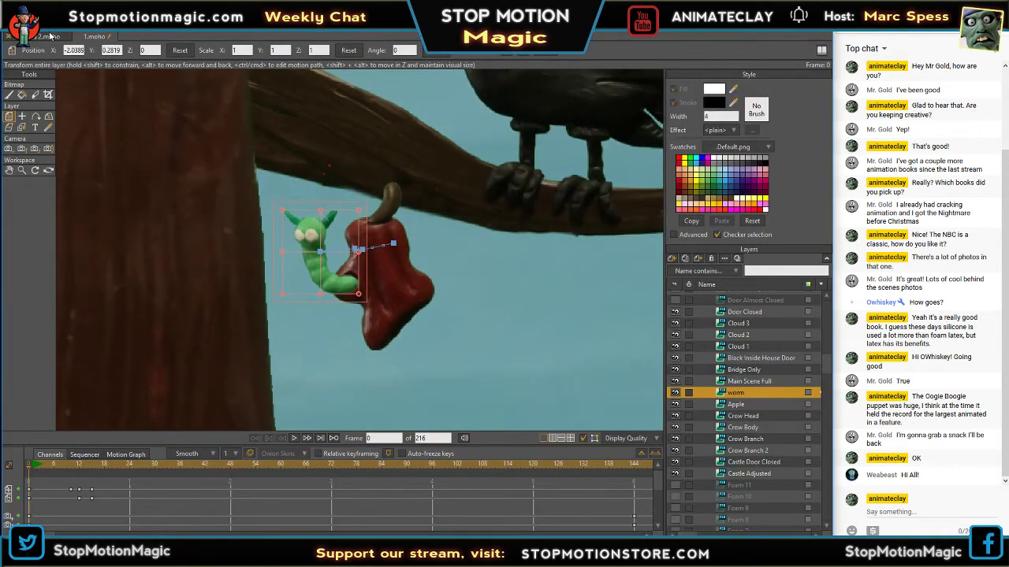
{"action": "left_click", "coordinate": [47, 37]}
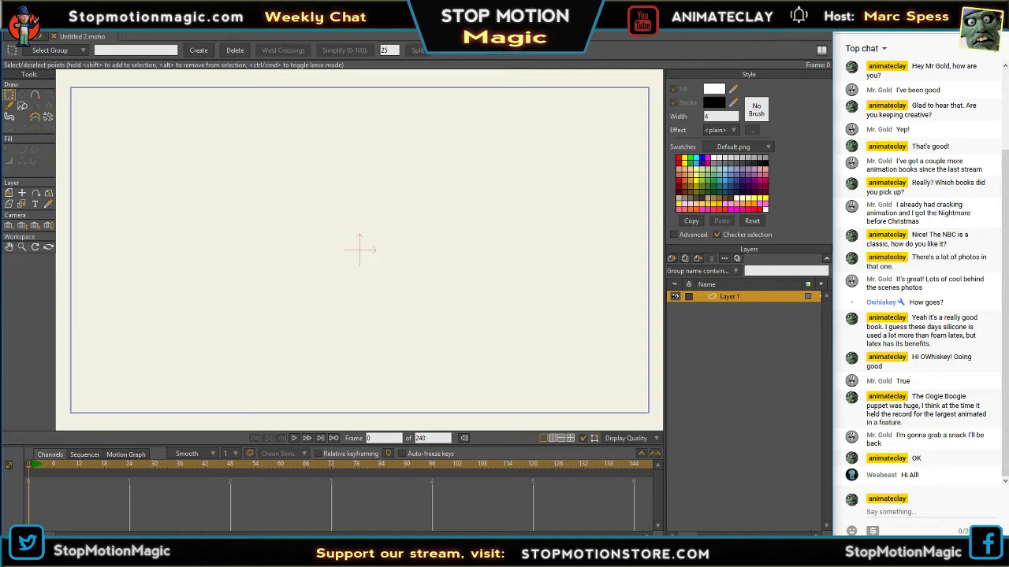
- Import Worm.psd from Bad Apples Photos Large > Film Ready Files > Characters, bringing in its layers individually
{"action": "left_click", "coordinate": [15, 29]}
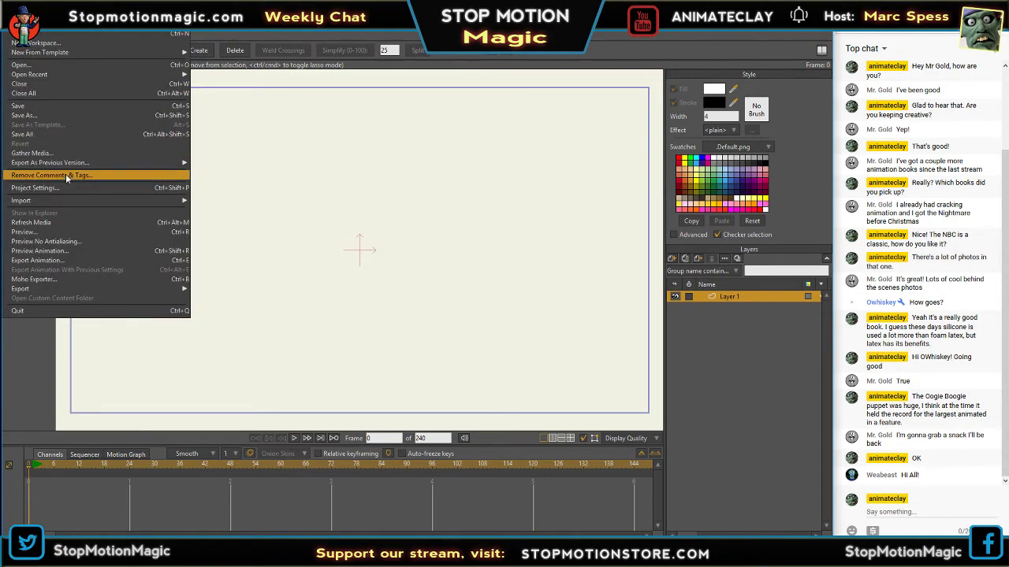
{"action": "mouse_move", "coordinate": [182, 201]}
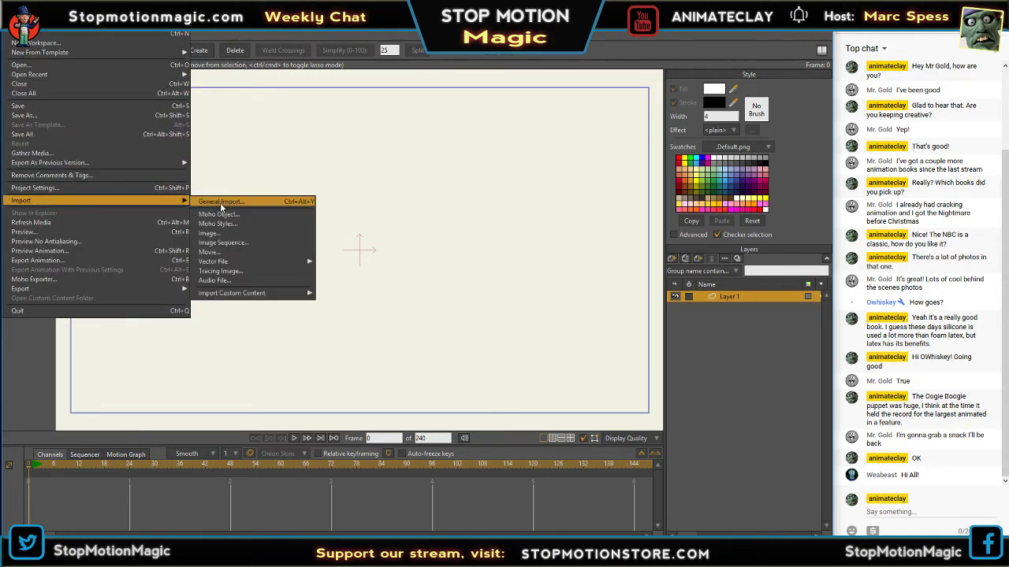
{"action": "left_click", "coordinate": [221, 204]}
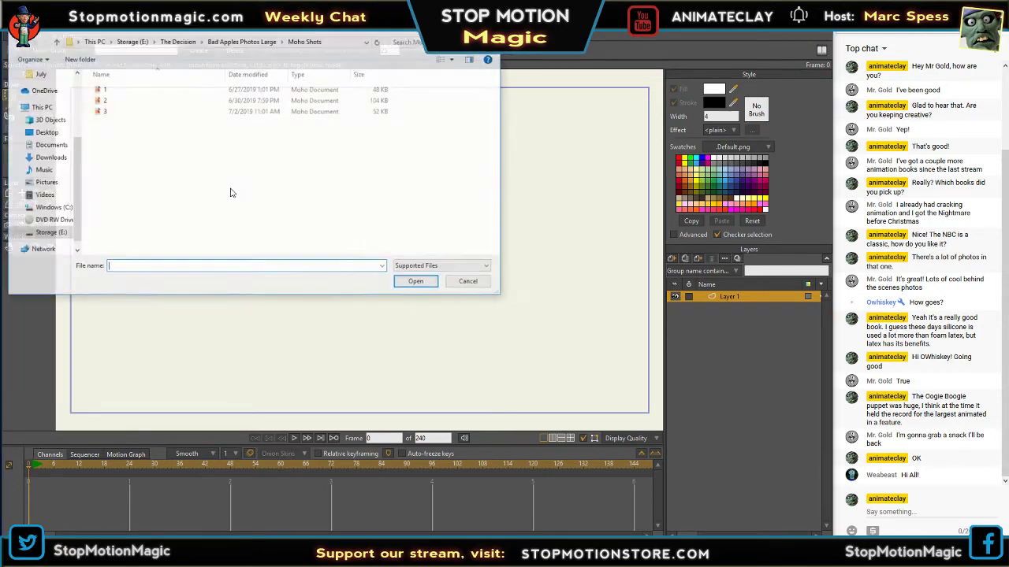
{"action": "left_click", "coordinate": [244, 42]}
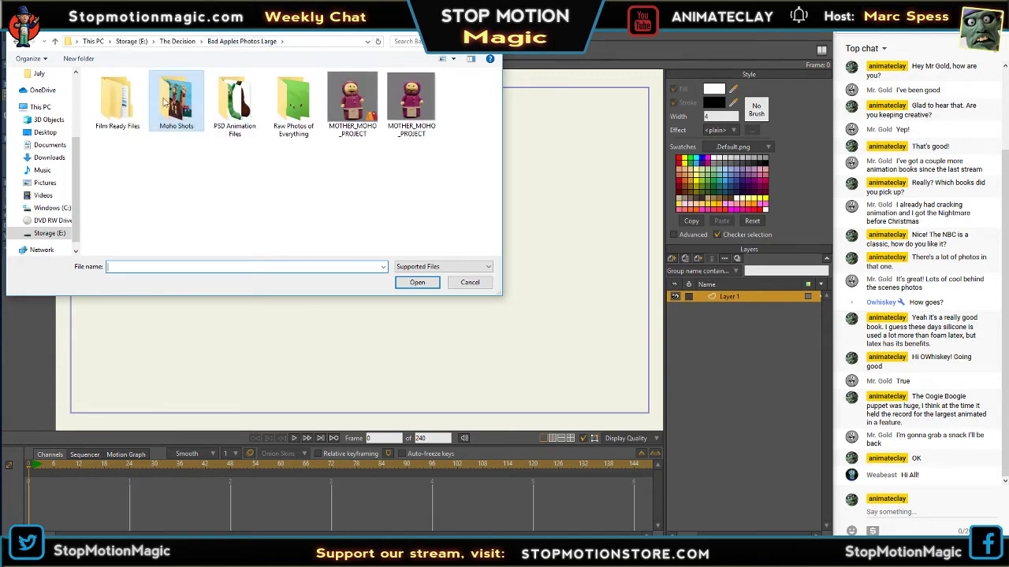
{"action": "double_click", "coordinate": [114, 102]}
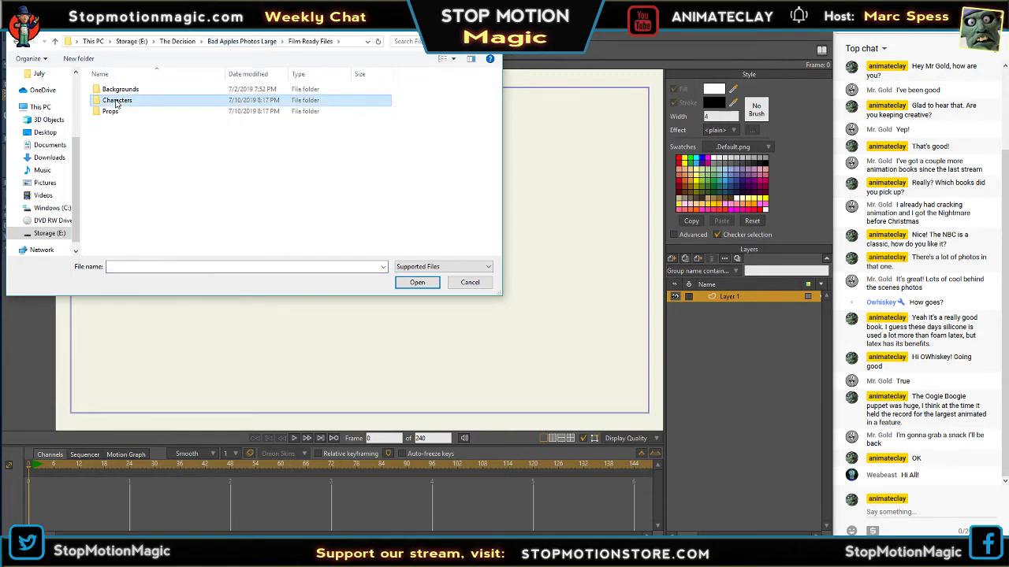
{"action": "double_click", "coordinate": [116, 101]}
{"action": "left_click", "coordinate": [302, 176]}
{"action": "double_click", "coordinate": [302, 175]}
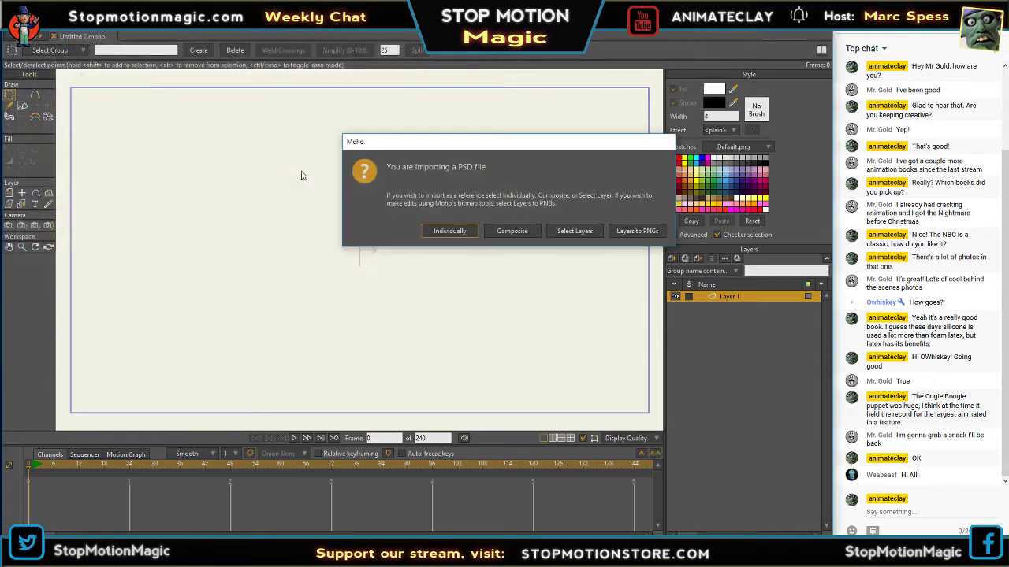
{"action": "left_click", "coordinate": [468, 234]}
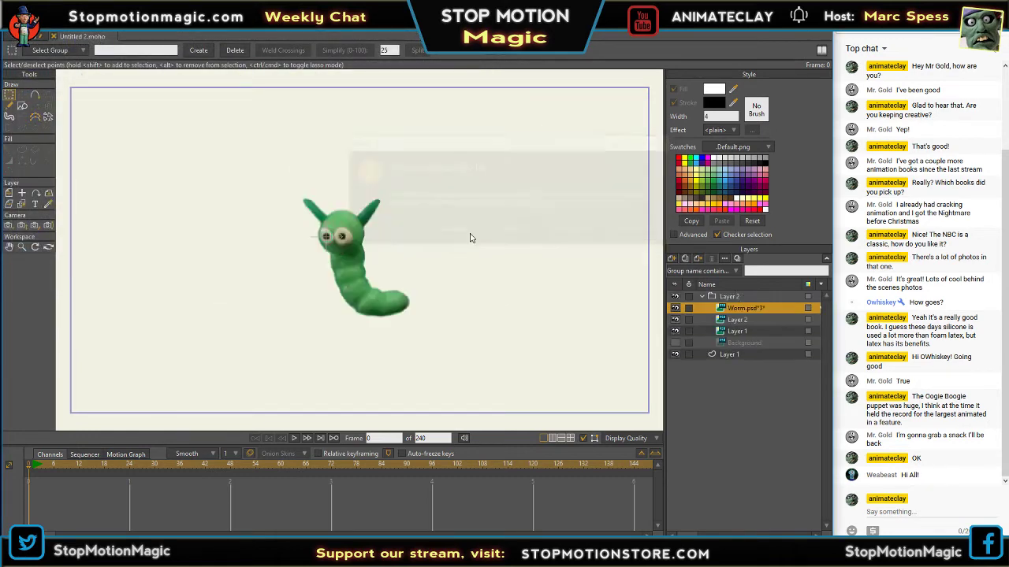
- Convert the Worm group to a bone layer and add a bone chain from tail to head plus a bone along the right-hand antenna
{"action": "right_click", "coordinate": [723, 296]}
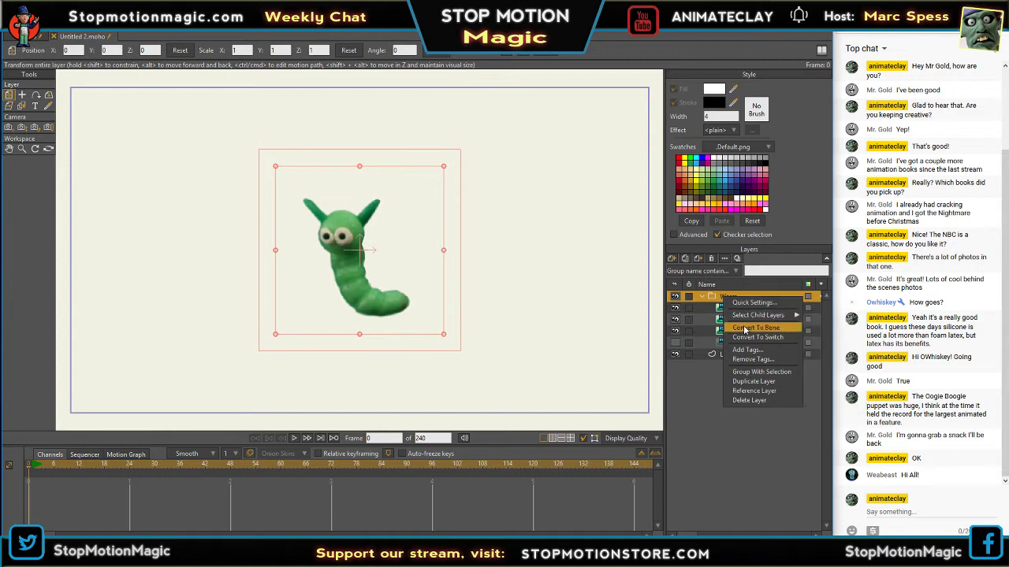
{"action": "left_click", "coordinate": [743, 328]}
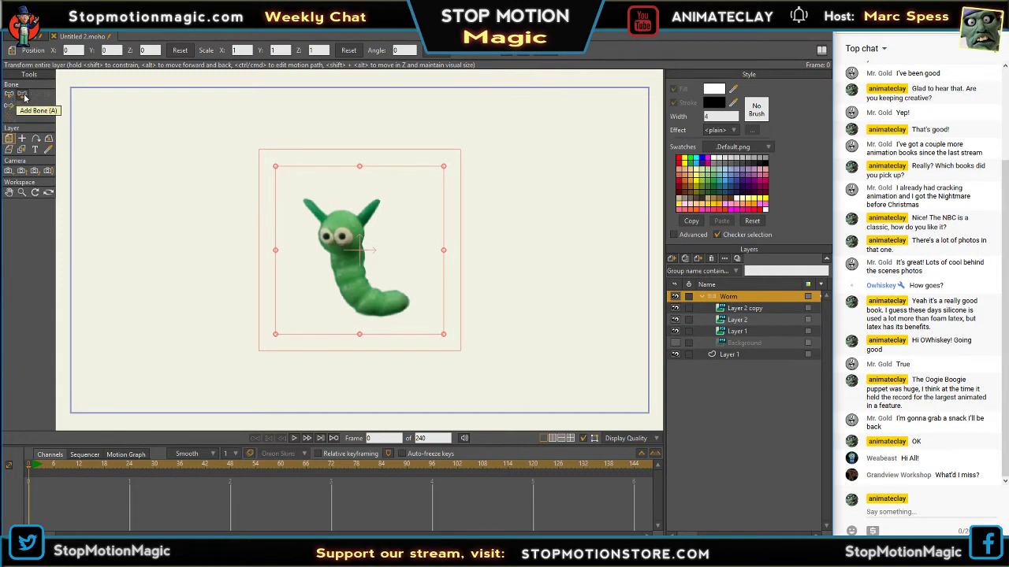
{"action": "left_click", "coordinate": [22, 94]}
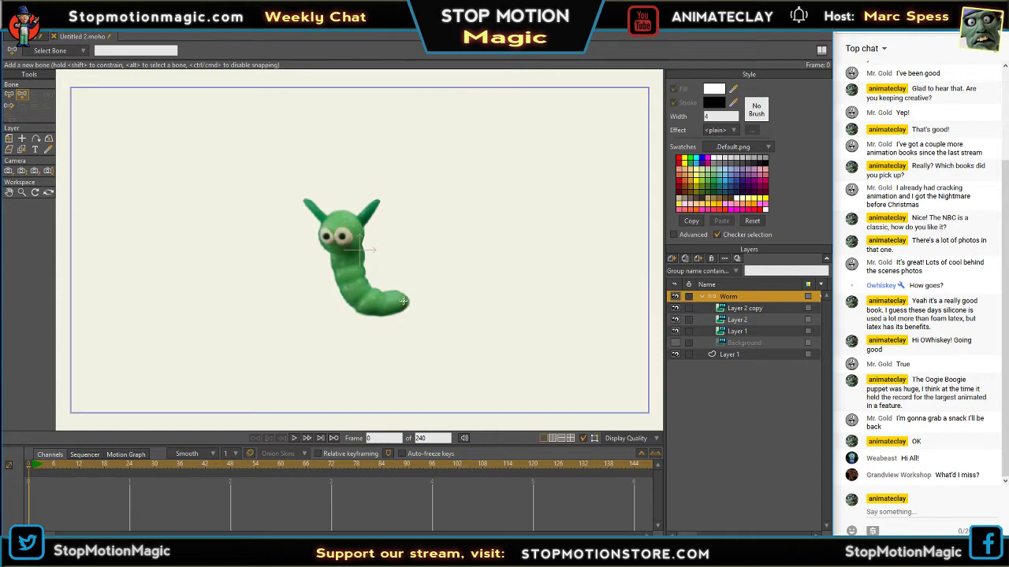
{"action": "left_click_drag", "start_coordinate": [403, 296], "coordinate": [370, 210]}
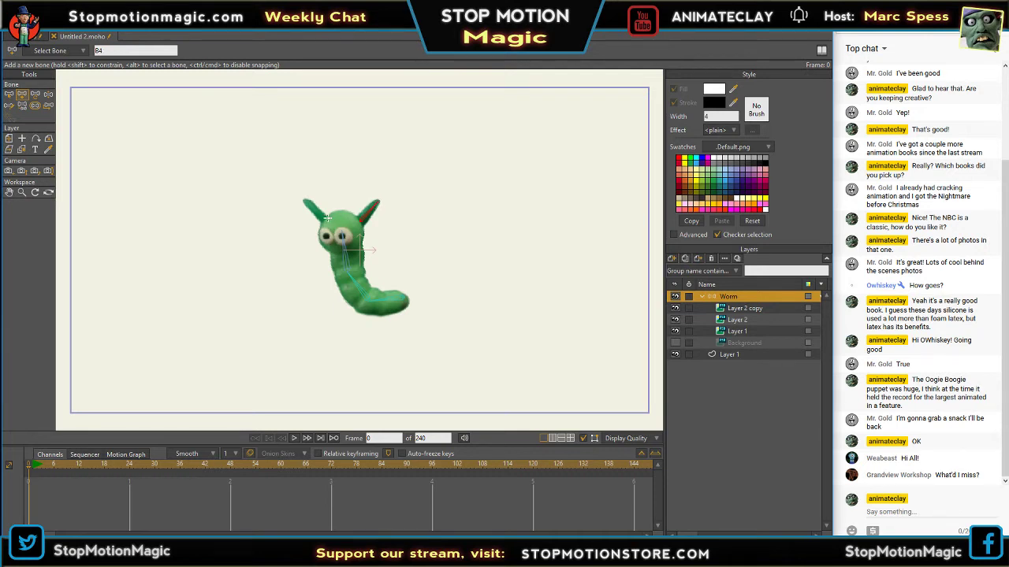
- Select the worm's head bone B3 as the parent and add a bone along the left-hand antenna
{"action": "left_click", "coordinate": [9, 94]}
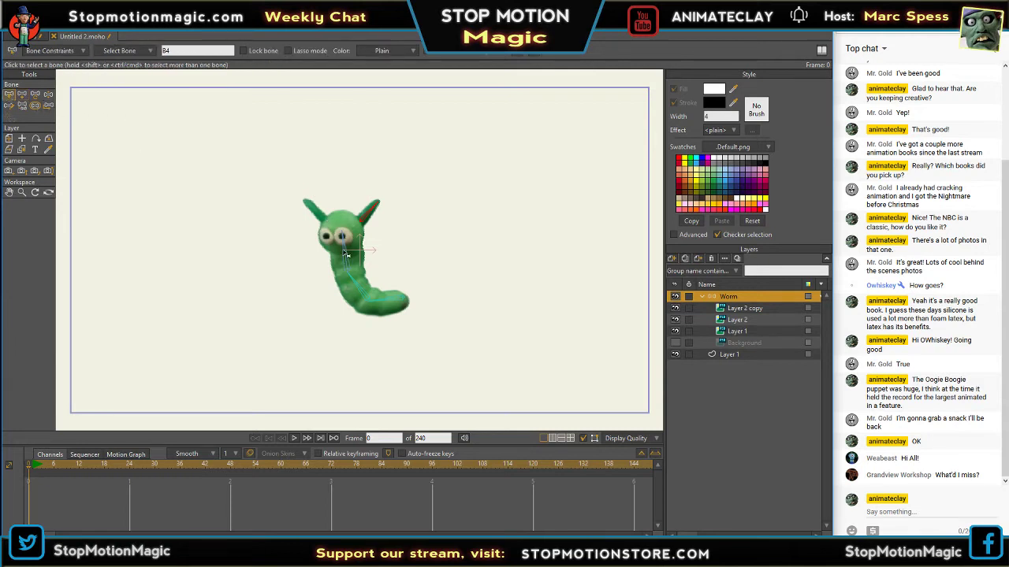
{"action": "left_click", "coordinate": [23, 95]}
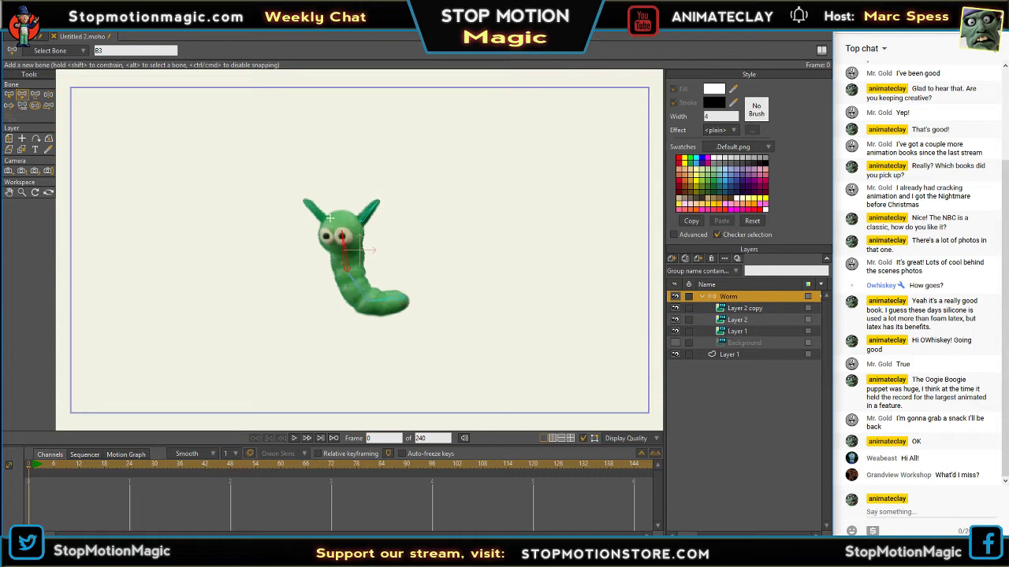
{"action": "left_click_drag", "start_coordinate": [324, 219], "coordinate": [306, 203]}
{"action": "scroll", "coordinate": [386, 264], "scroll_direction": "up", "scroll_amount": 5}
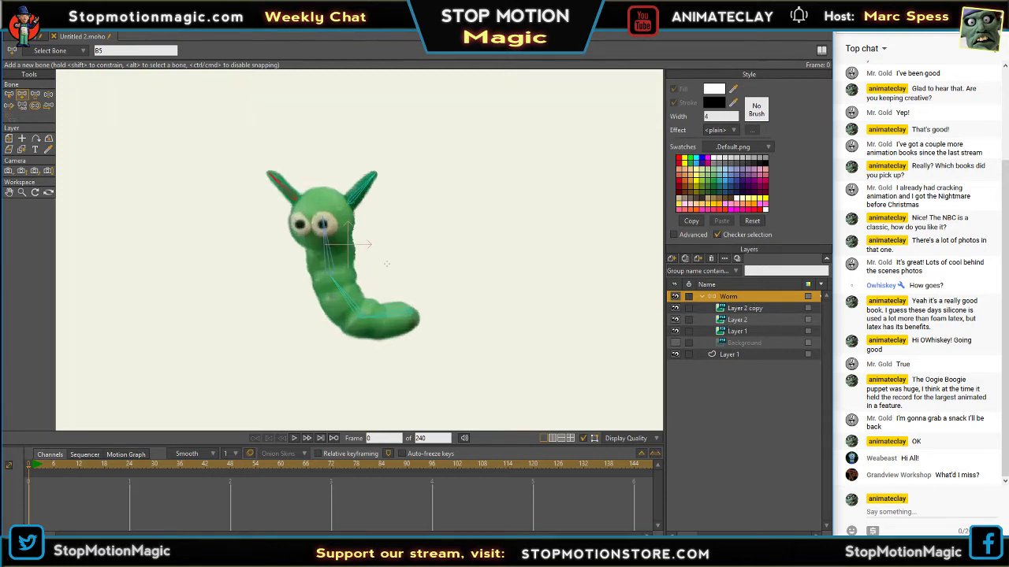
- Examine which worm parts Layer 2 and Layer 1 contain, and compare them with the worm in the outside scene project
{"action": "left_click_drag", "start_coordinate": [396, 230], "coordinate": [458, 238]}
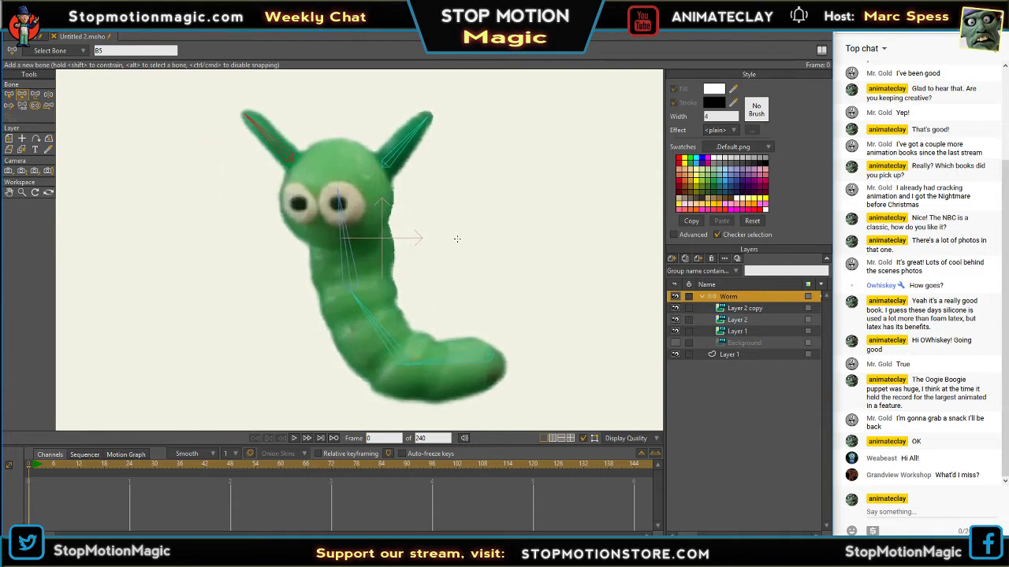
{"action": "left_click", "coordinate": [675, 319]}
{"action": "left_click", "coordinate": [675, 319]}
{"action": "left_click", "coordinate": [675, 331]}
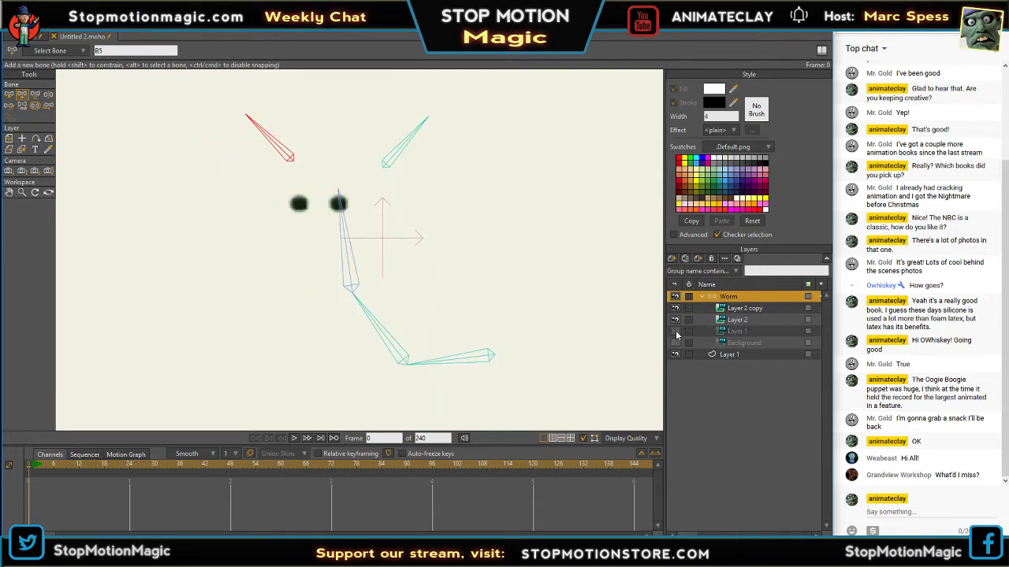
{"action": "left_click", "coordinate": [675, 331]}
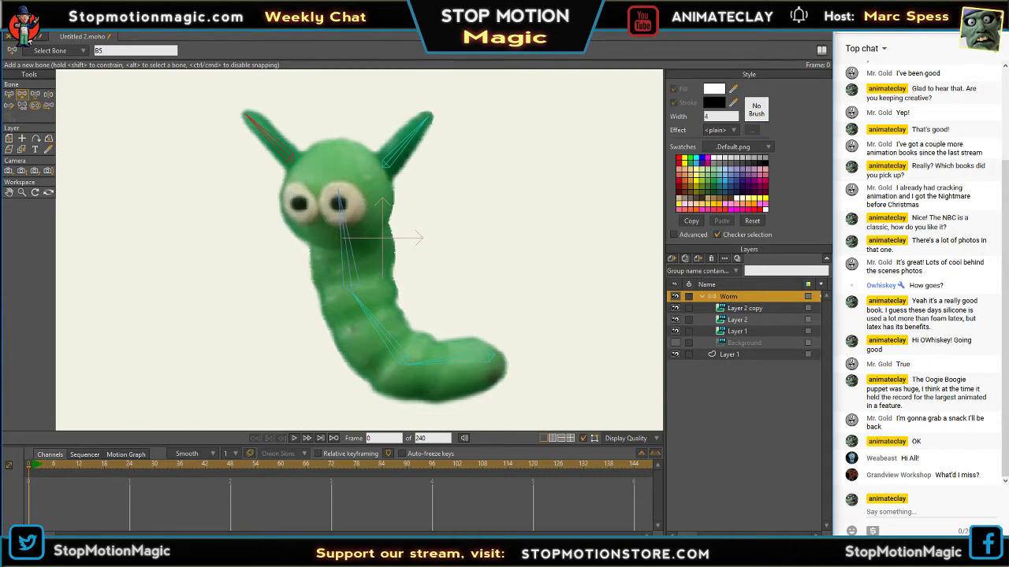
{"action": "left_click", "coordinate": [58, 35]}
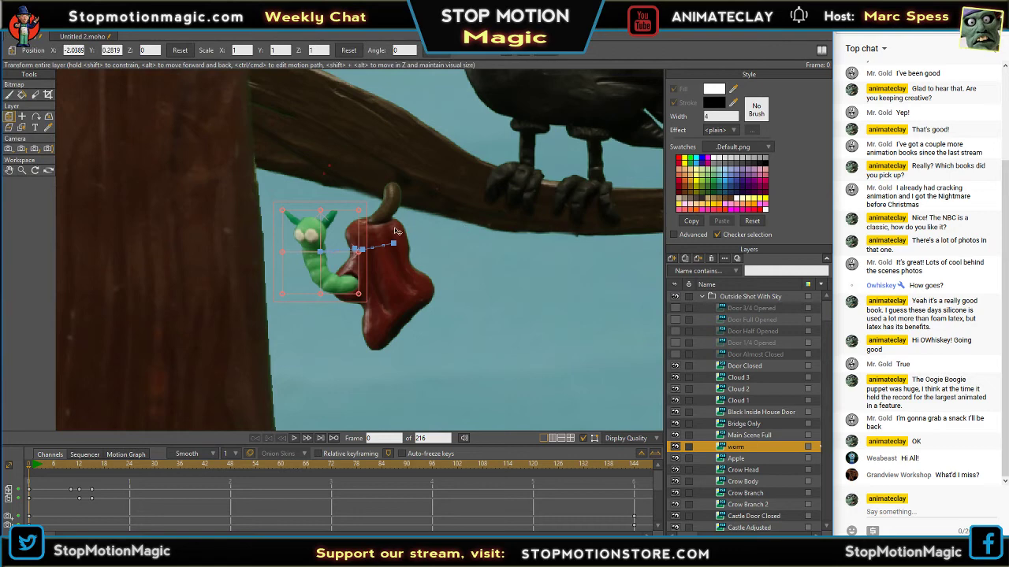
{"action": "scroll", "coordinate": [346, 272], "scroll_direction": "up", "scroll_amount": 5}
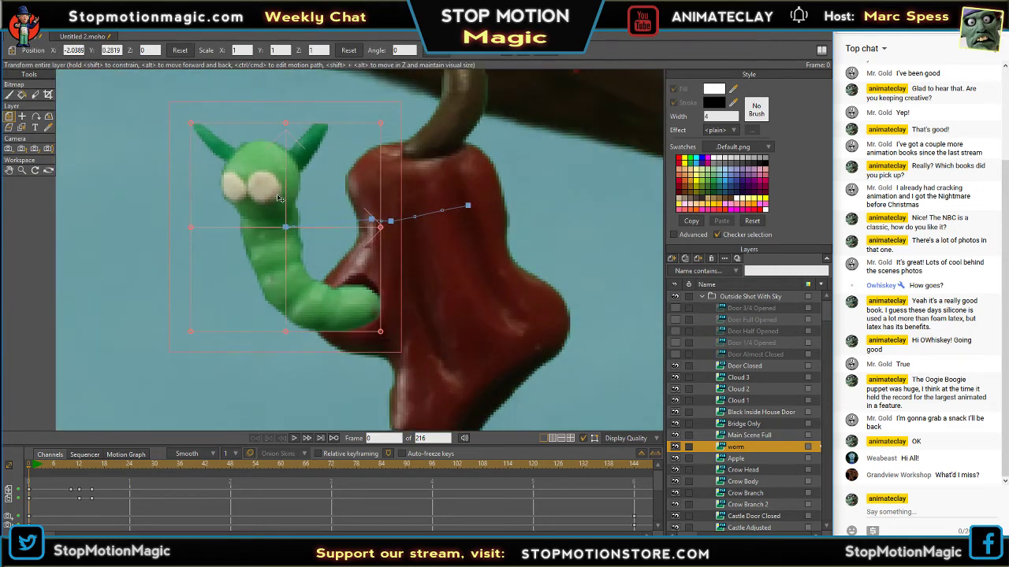
{"action": "left_click", "coordinate": [75, 37]}
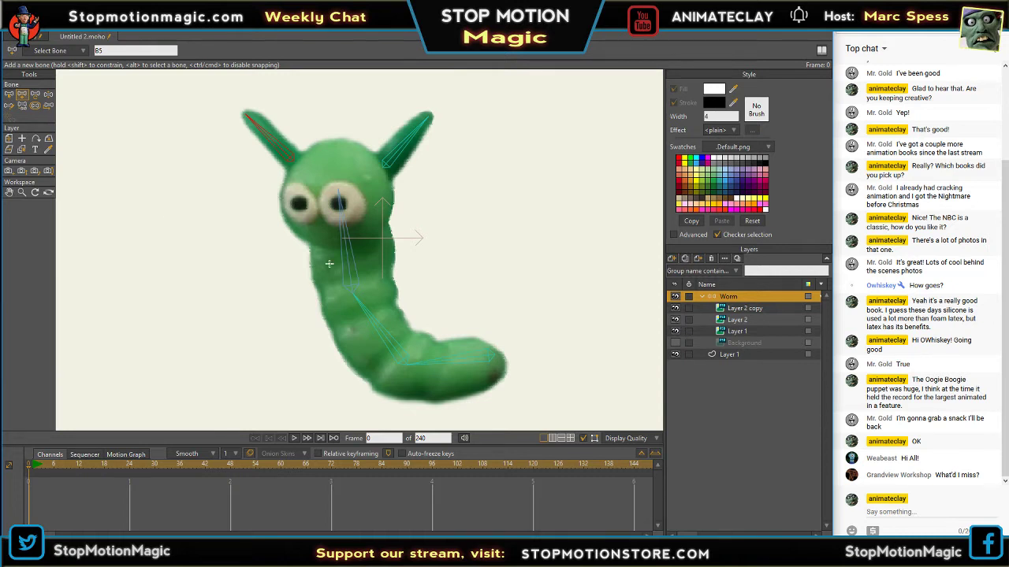
- Reduce the bone strength of the antenna, head, body and tail bones so their influence areas fit more tightly around the worm
{"action": "left_click", "coordinate": [32, 110]}
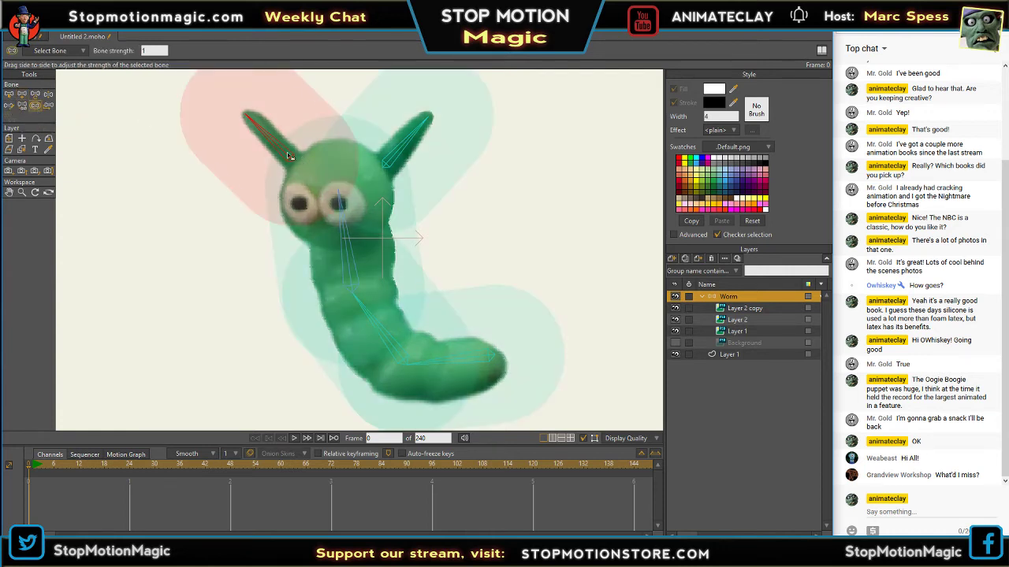
{"action": "left_click_drag", "start_coordinate": [287, 152], "coordinate": [237, 160]}
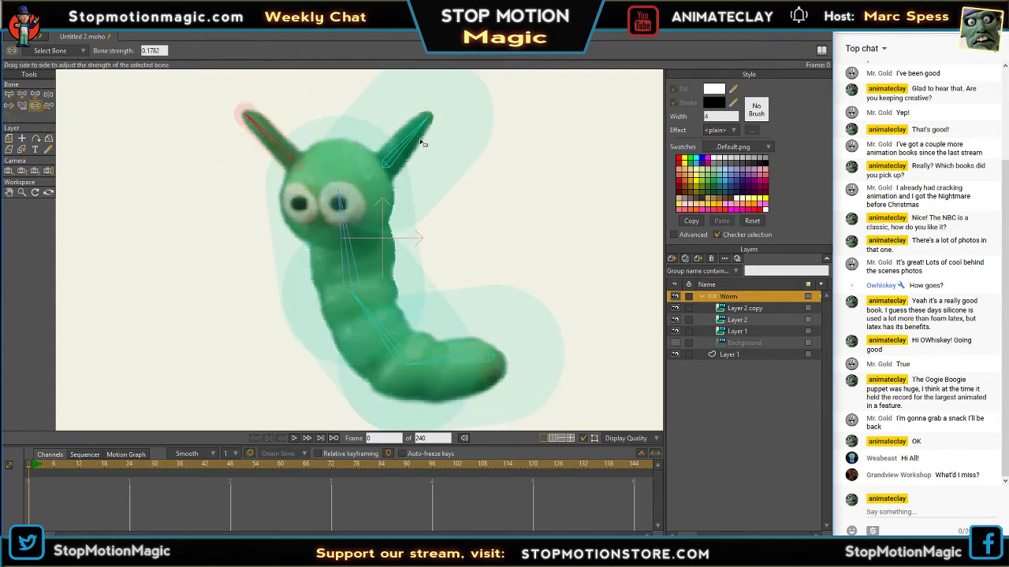
{"action": "left_click_drag", "start_coordinate": [421, 143], "coordinate": [361, 146]}
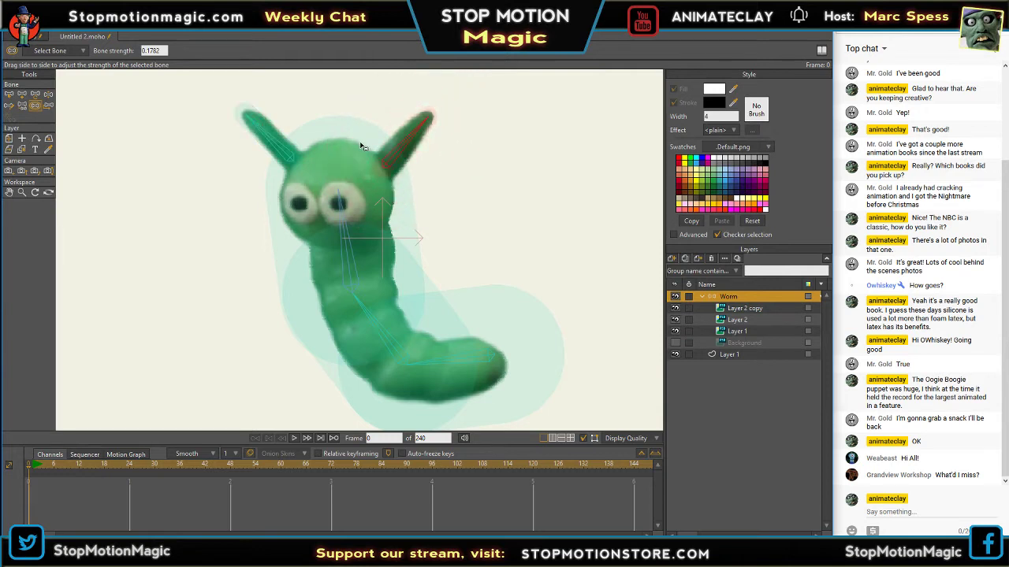
{"action": "left_click_drag", "start_coordinate": [352, 234], "coordinate": [312, 238]}
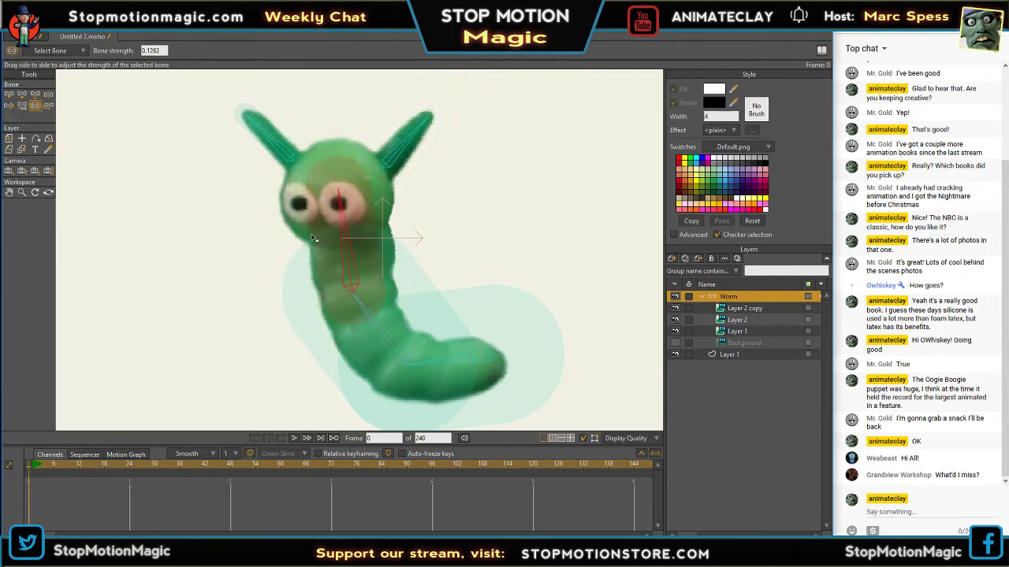
{"action": "mouse_move", "coordinate": [376, 318]}
{"action": "left_mouse_down"}
{"action": "mouse_move", "coordinate": [329, 333]}
{"action": "mouse_move", "coordinate": [380, 339]}
{"action": "left_mouse_up"}
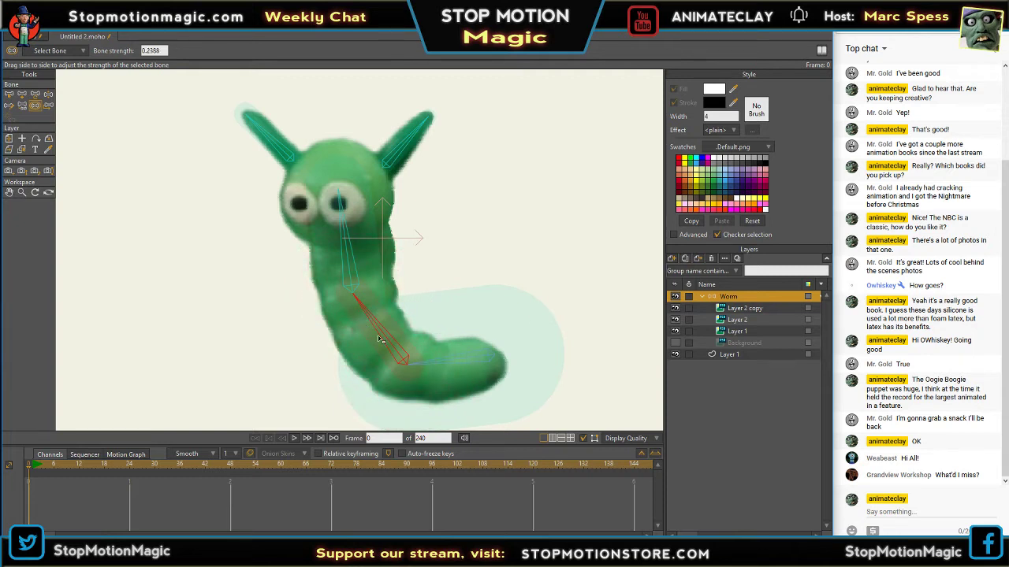
{"action": "left_click", "coordinate": [459, 362]}
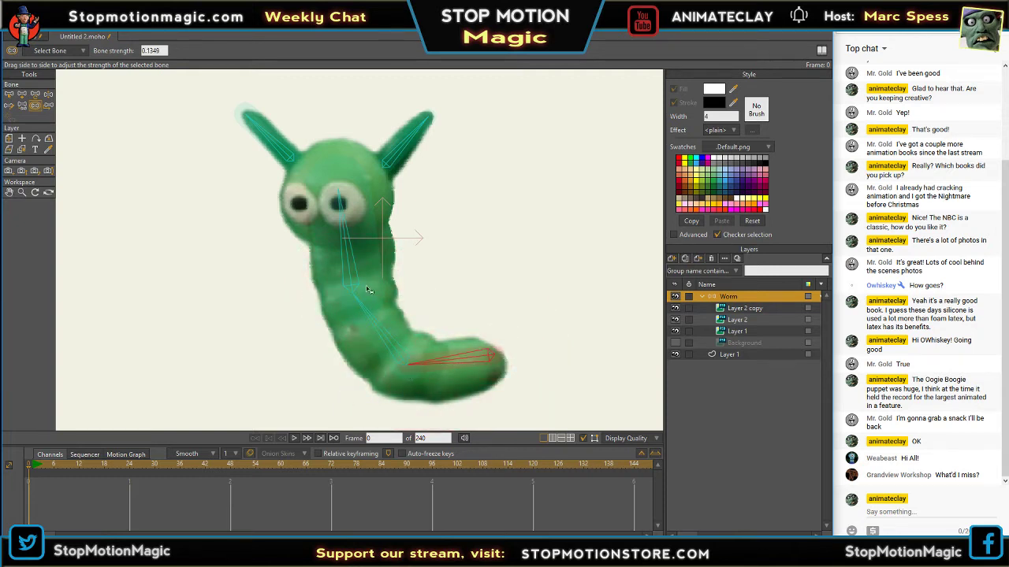
{"action": "left_click", "coordinate": [345, 265]}
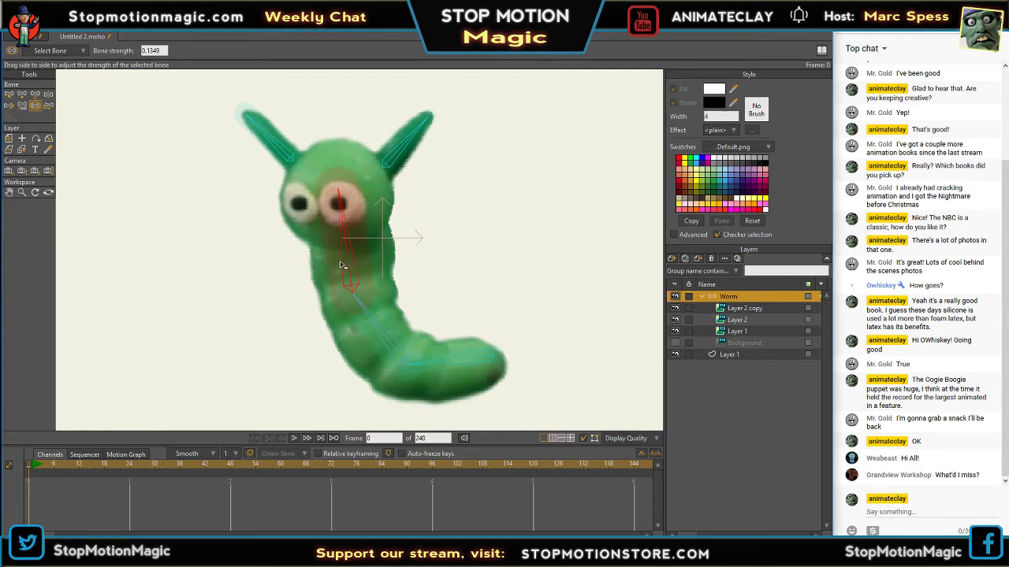
{"action": "left_click_drag", "start_coordinate": [342, 266], "coordinate": [351, 248]}
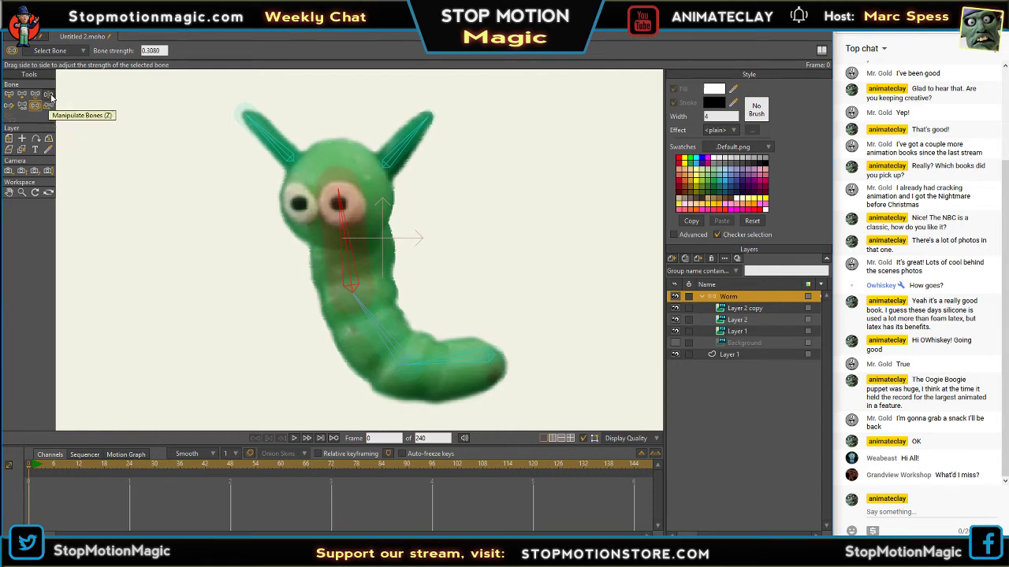
- Select all of the worm's bones and apply Use Selected Bones For Flexi-Binding to Layer 2 copy
{"action": "left_click", "coordinate": [10, 94]}
{"action": "left_click_drag", "start_coordinate": [210, 117], "coordinate": [581, 404]}
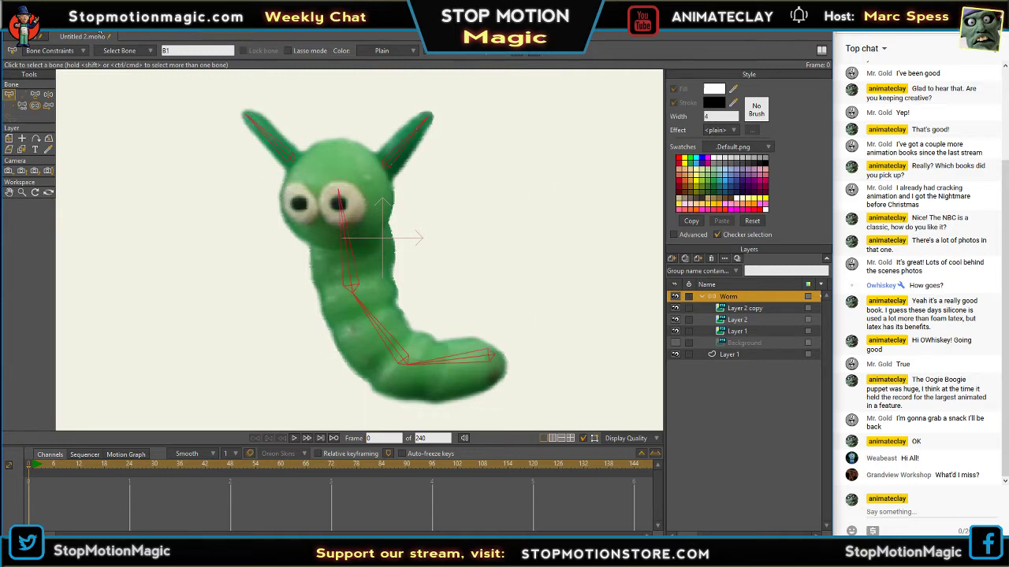
{"action": "left_click", "coordinate": [100, 32]}
{"action": "mouse_move", "coordinate": [75, 36]}
{"action": "mouse_move", "coordinate": [162, 26]}
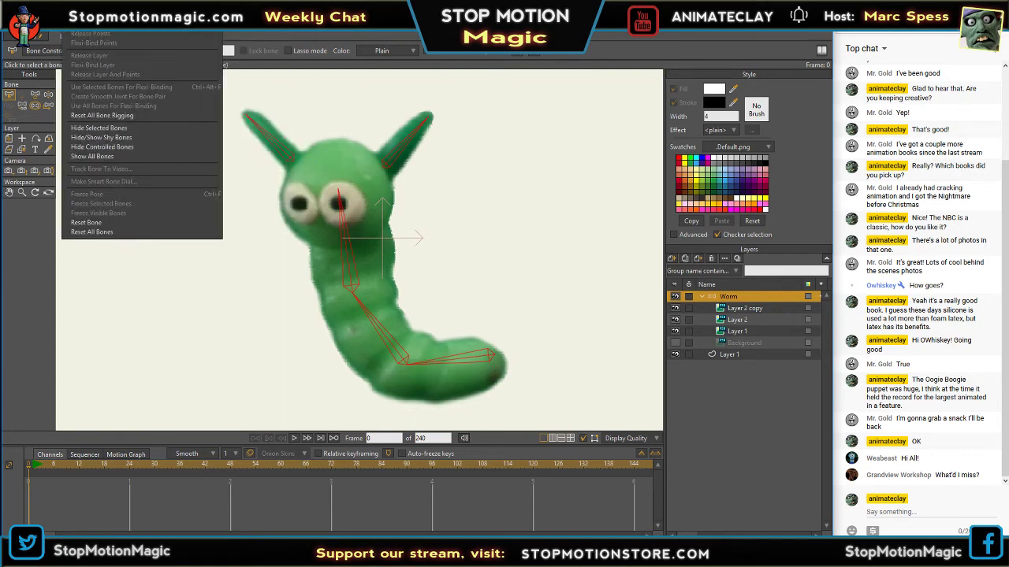
{"action": "left_click", "coordinate": [755, 309]}
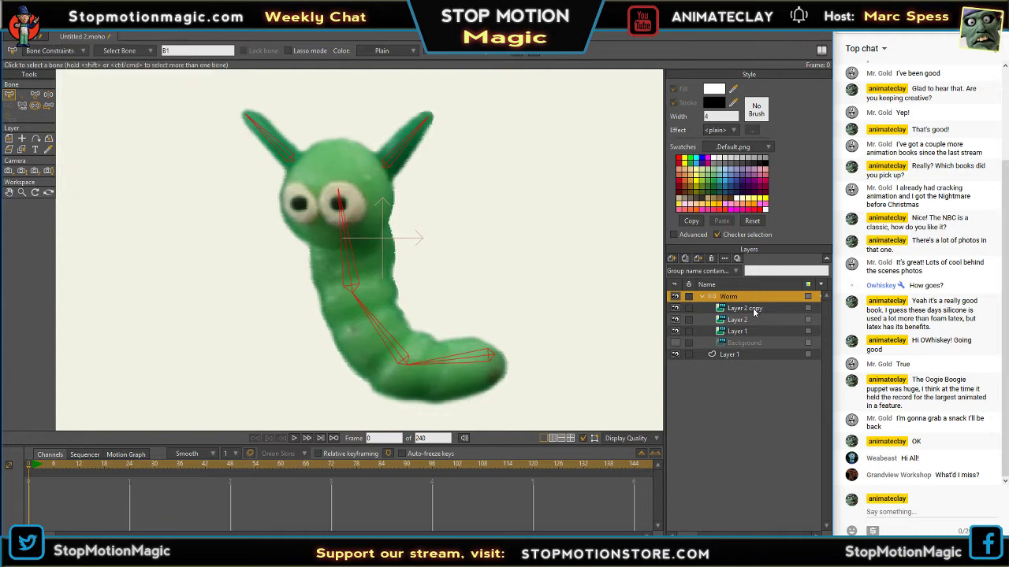
{"action": "left_click", "coordinate": [753, 307]}
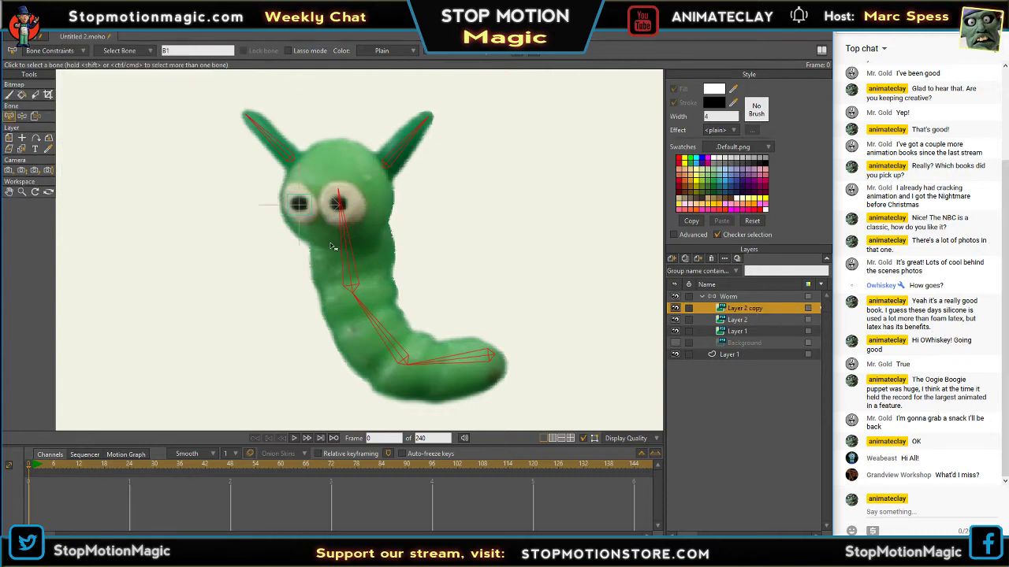
{"action": "left_click", "coordinate": [105, 24]}
{"action": "mouse_move", "coordinate": [72, 24]}
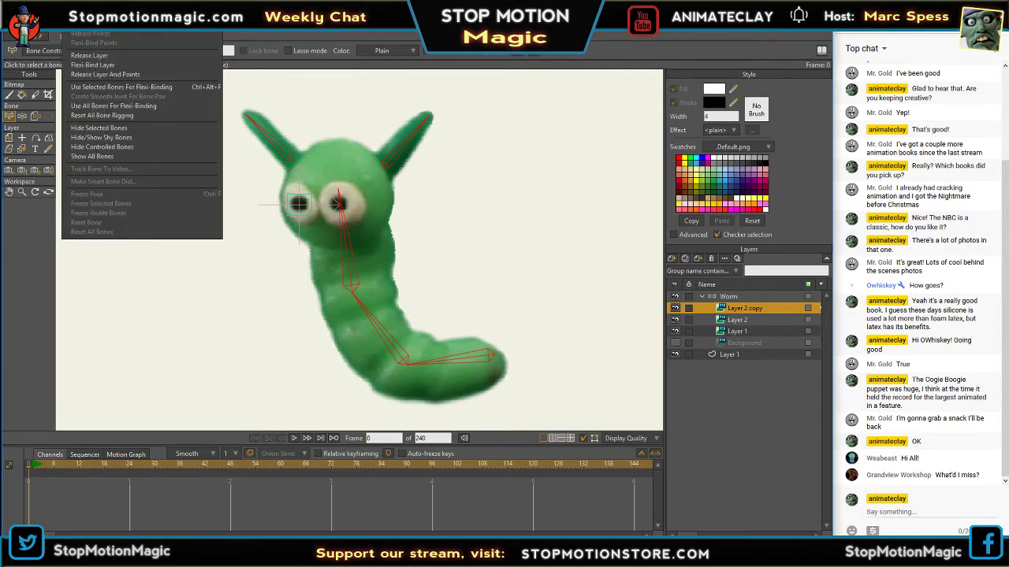
{"action": "left_click", "coordinate": [92, 88]}
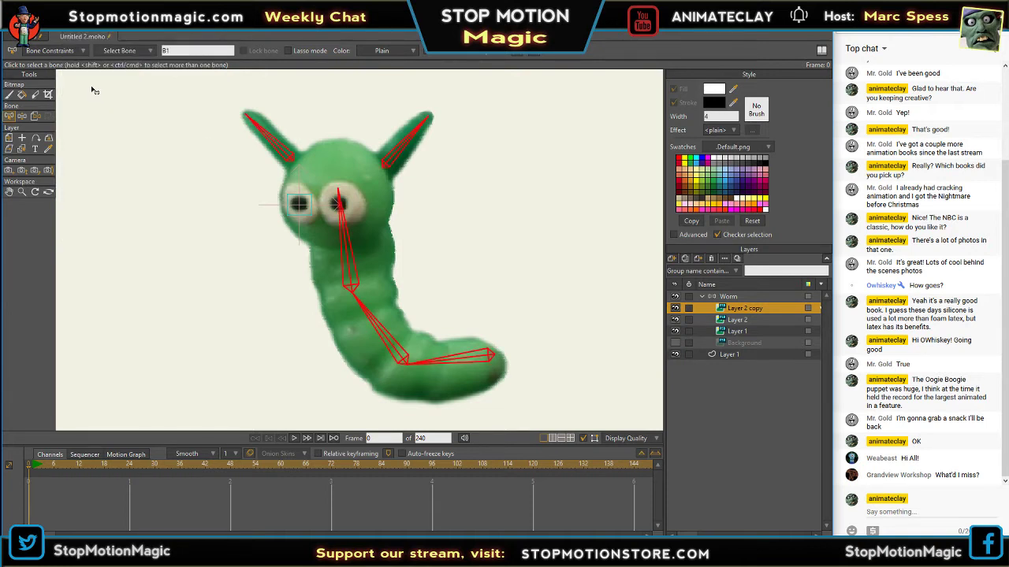
- Test the rig by bending the antenna, head, body and tail bones, and restore the original pose
{"action": "left_click", "coordinate": [22, 117]}
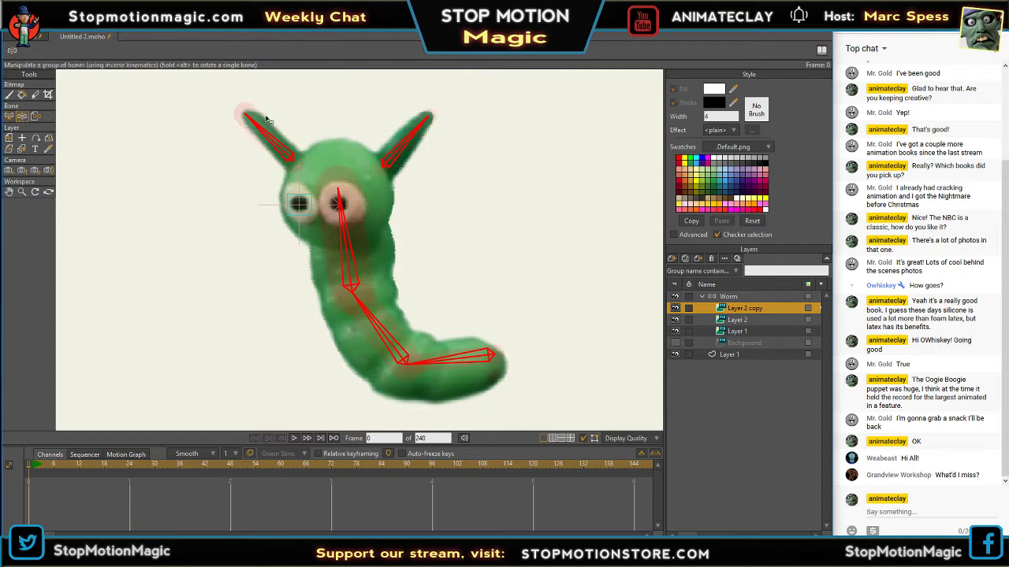
{"action": "mouse_move", "coordinate": [421, 136]}
{"action": "left_mouse_down"}
{"action": "mouse_move", "coordinate": [400, 131]}
{"action": "mouse_move", "coordinate": [425, 146]}
{"action": "mouse_move", "coordinate": [406, 108]}
{"action": "mouse_move", "coordinate": [417, 144]}
{"action": "left_mouse_up"}
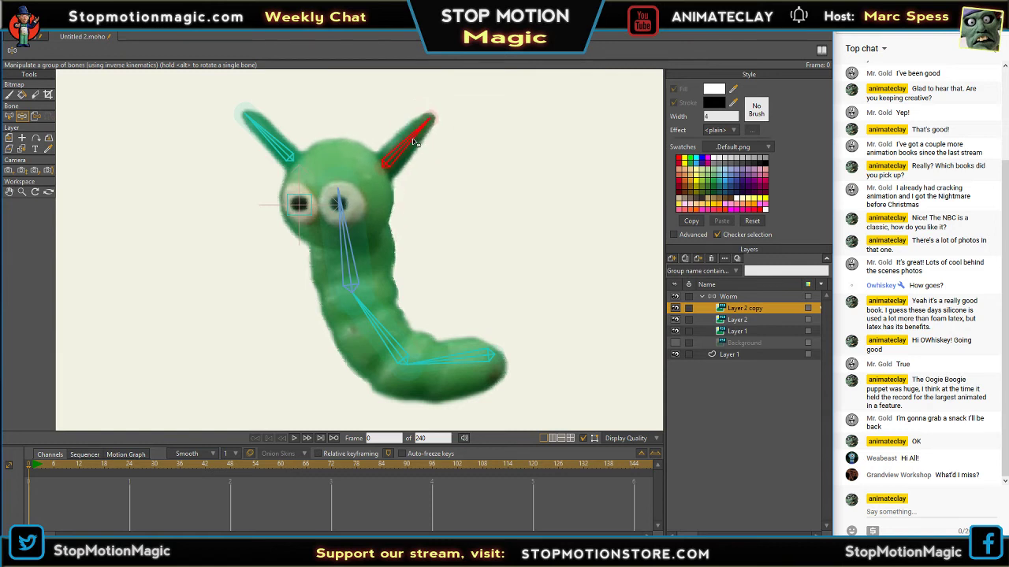
{"action": "mouse_move", "coordinate": [286, 147]}
{"action": "left_mouse_down"}
{"action": "mouse_move", "coordinate": [292, 134]}
{"action": "mouse_move", "coordinate": [278, 142]}
{"action": "left_mouse_up"}
{"action": "mouse_move", "coordinate": [343, 209]}
{"action": "left_mouse_down"}
{"action": "mouse_move", "coordinate": [295, 217]}
{"action": "mouse_move", "coordinate": [293, 227]}
{"action": "mouse_move", "coordinate": [342, 215]}
{"action": "left_mouse_up"}
{"action": "mouse_move", "coordinate": [376, 329]}
{"action": "left_mouse_down"}
{"action": "mouse_move", "coordinate": [369, 334]}
{"action": "mouse_move", "coordinate": [385, 319]}
{"action": "left_mouse_up"}
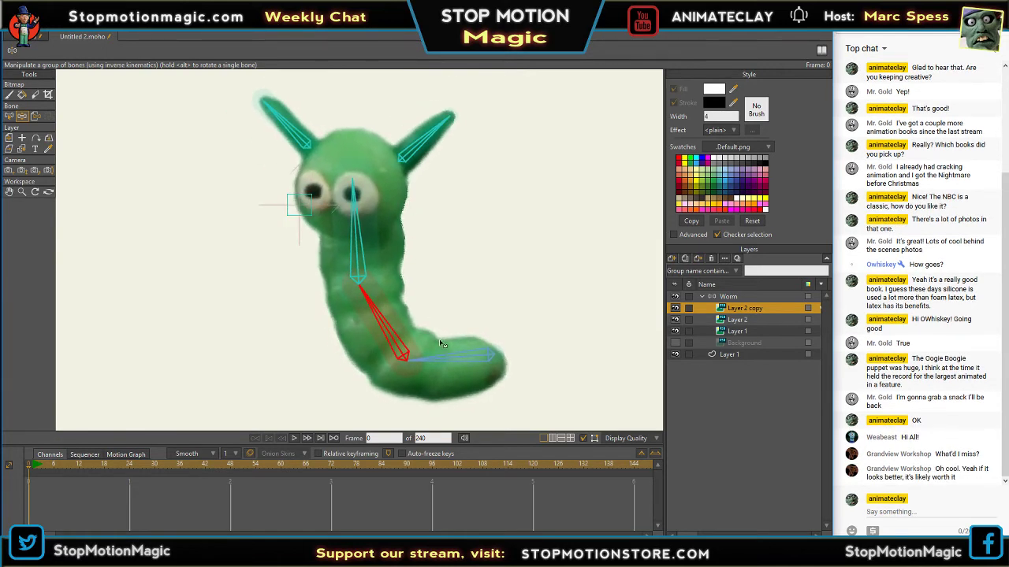
{"action": "left_click_drag", "start_coordinate": [445, 356], "coordinate": [472, 355]}
{"action": "left_click_drag", "start_coordinate": [408, 145], "coordinate": [427, 161]}
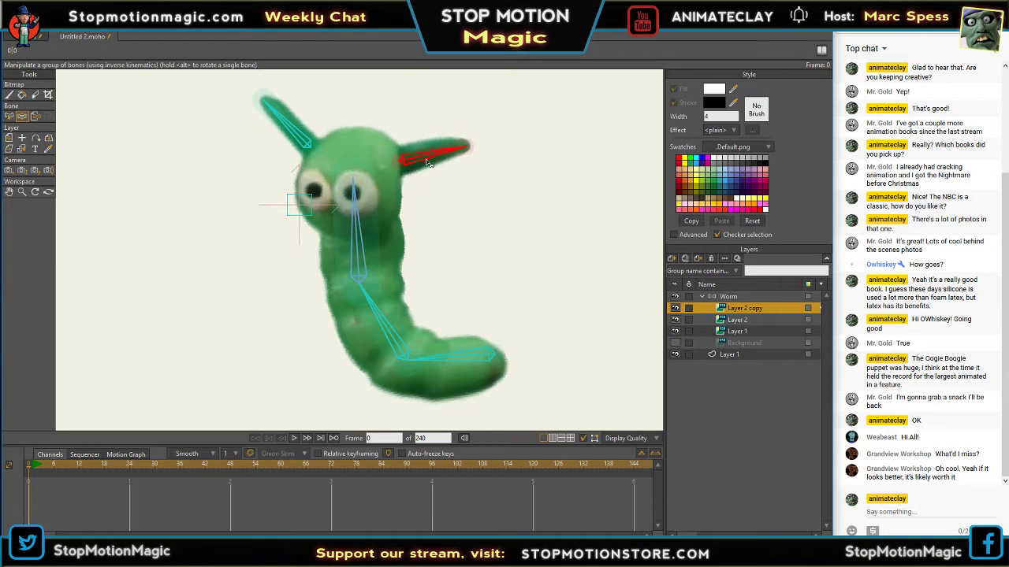
{"action": "left_click", "coordinate": [302, 134]}
{"action": "left_click_drag", "start_coordinate": [301, 131], "coordinate": [300, 131]}
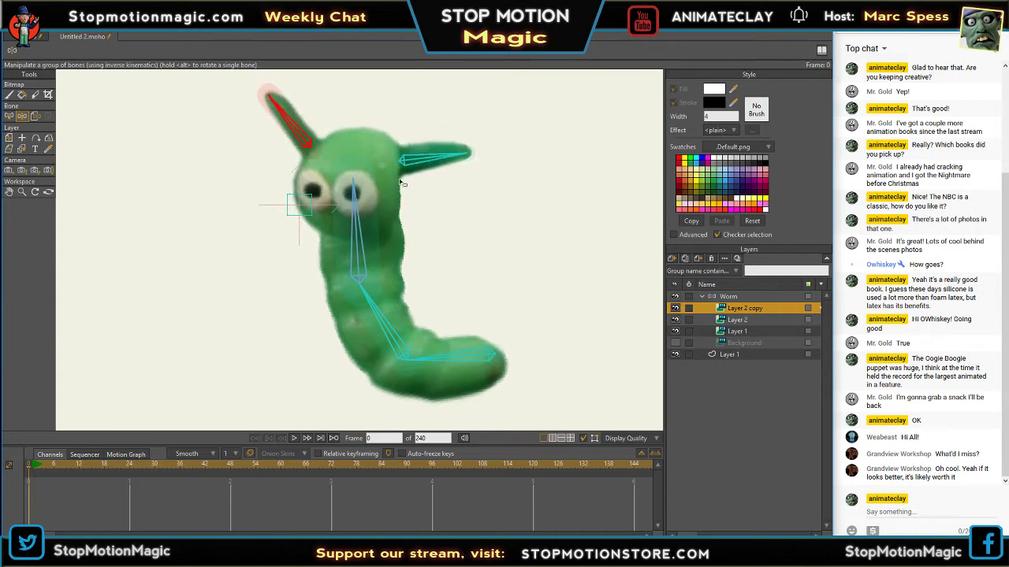
{"action": "left_click", "coordinate": [29, 471]}
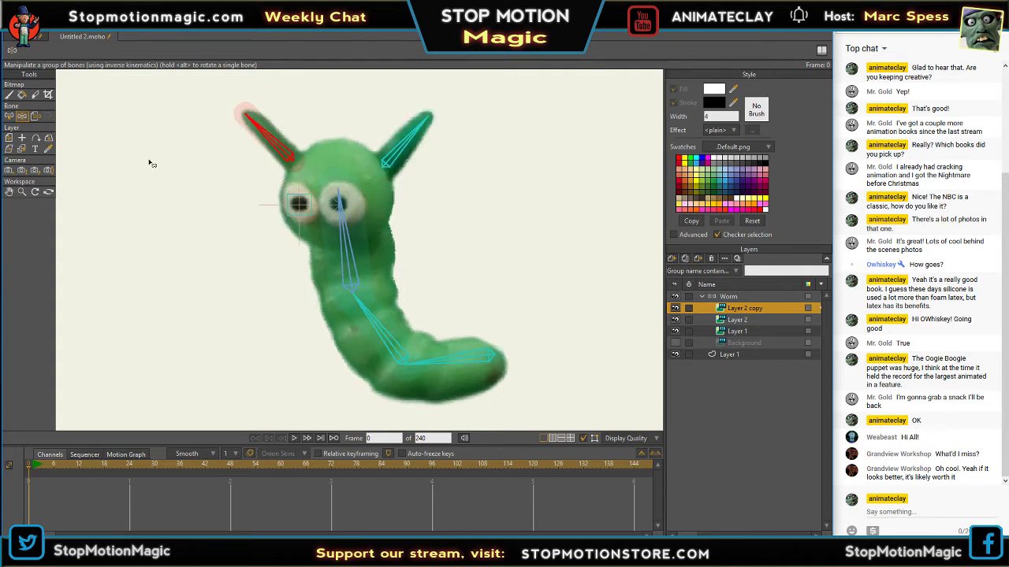
- Delete the bones of both antennae from the Worm bone layer
{"action": "left_click", "coordinate": [11, 117]}
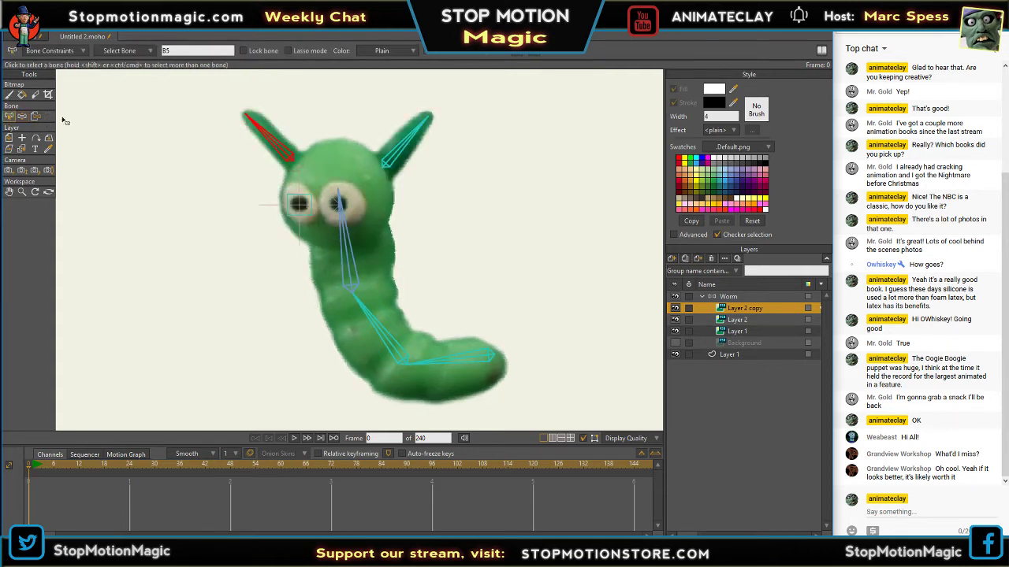
{"action": "left_click", "coordinate": [279, 146]}
{"action": "left_click", "coordinate": [737, 298]}
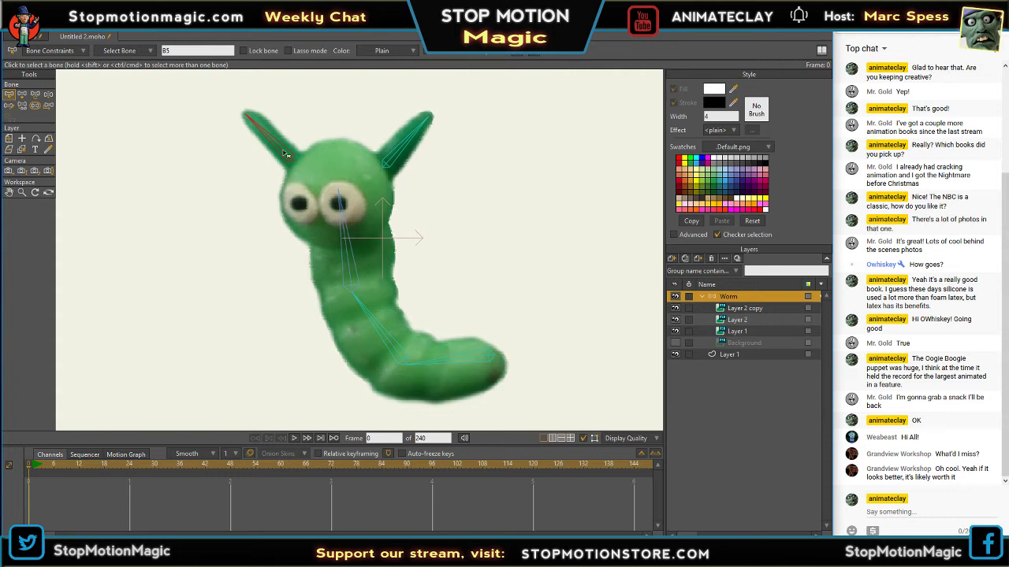
{"action": "key", "text": "Delete"}
{"action": "left_click", "coordinate": [393, 158]}
{"action": "key", "text": "Delete"}
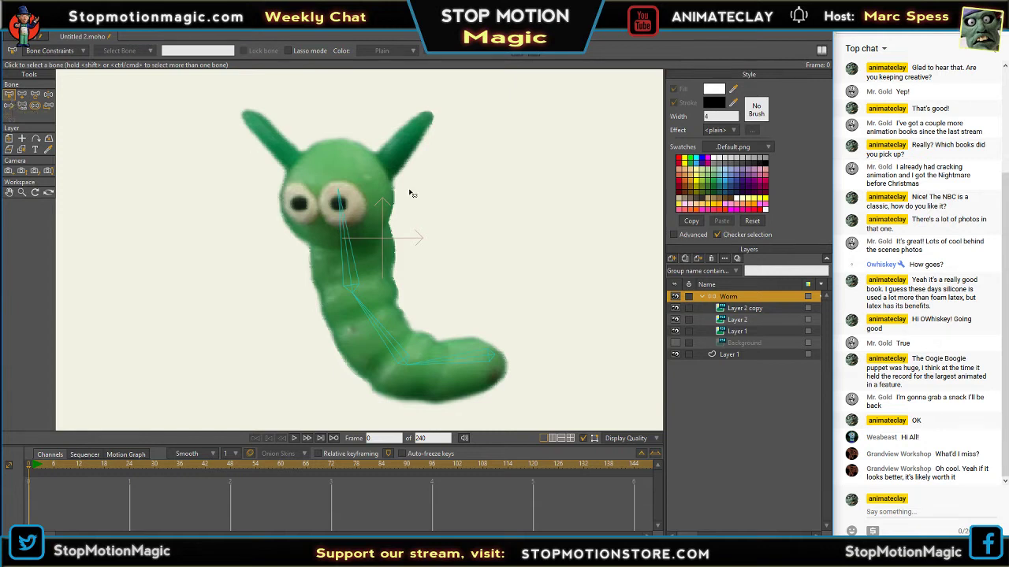
- Add a shorter bone along the outer part of each antenna, using head bone B3 as the parent for both
{"action": "left_click", "coordinate": [346, 211]}
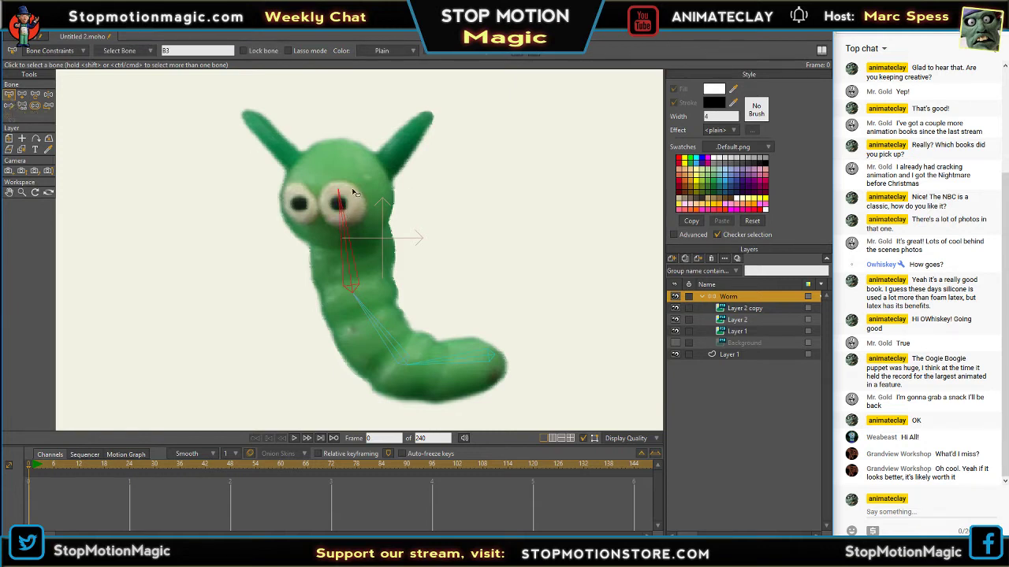
{"action": "left_click", "coordinate": [9, 105]}
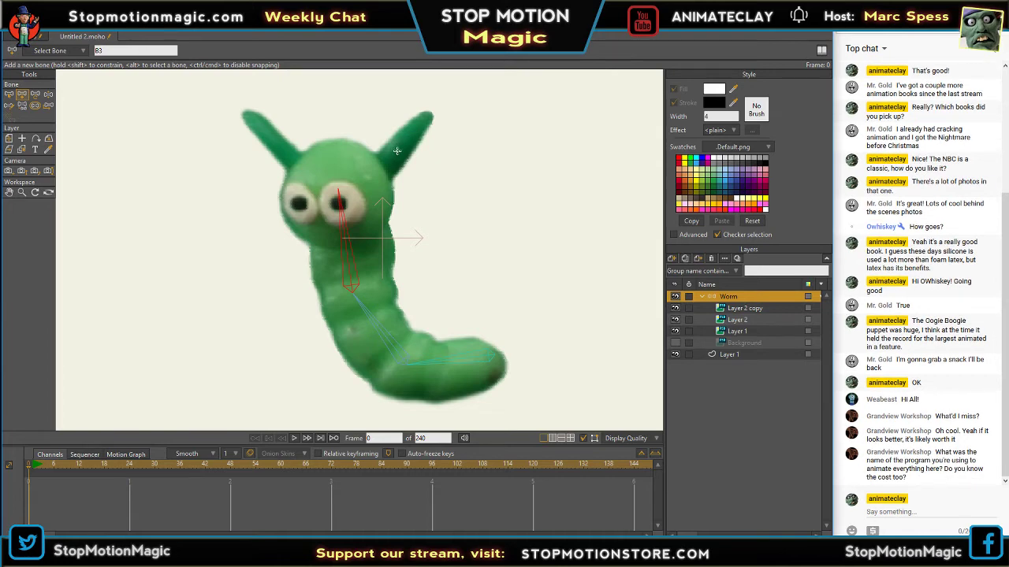
{"action": "left_click_drag", "start_coordinate": [397, 151], "coordinate": [432, 113]}
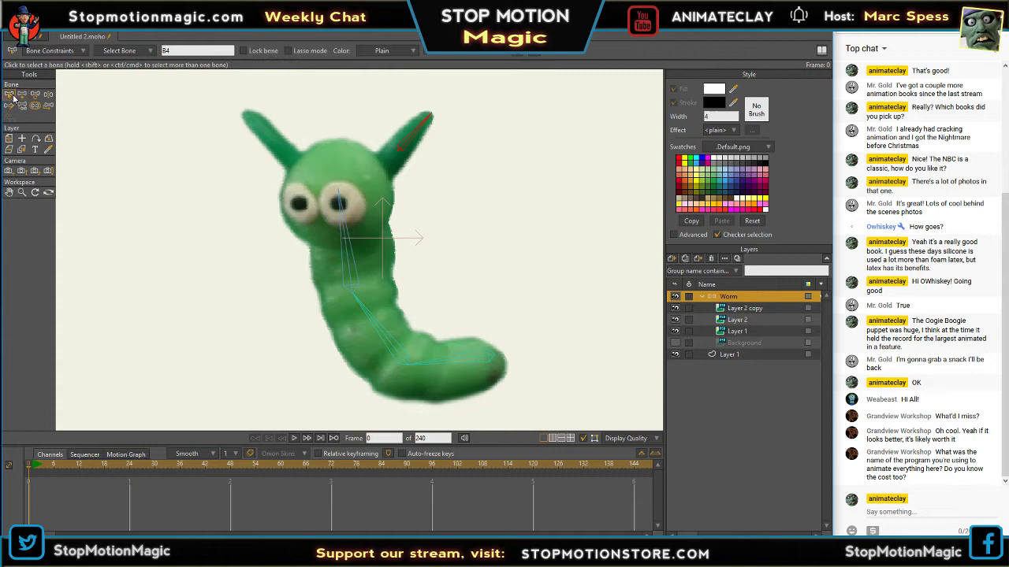
{"action": "left_click", "coordinate": [345, 229]}
{"action": "left_click", "coordinate": [22, 94]}
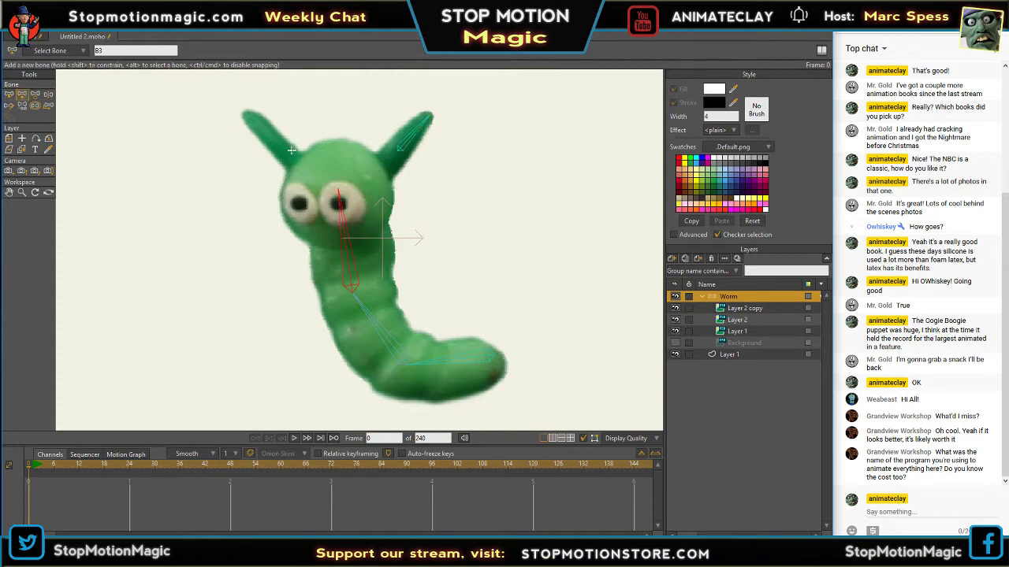
{"action": "left_click_drag", "start_coordinate": [277, 144], "coordinate": [246, 115]}
- Select all of the worm's bones and apply Use All Bones For Flexi-Binding to Layer 2 copy
{"action": "left_click", "coordinate": [8, 94]}
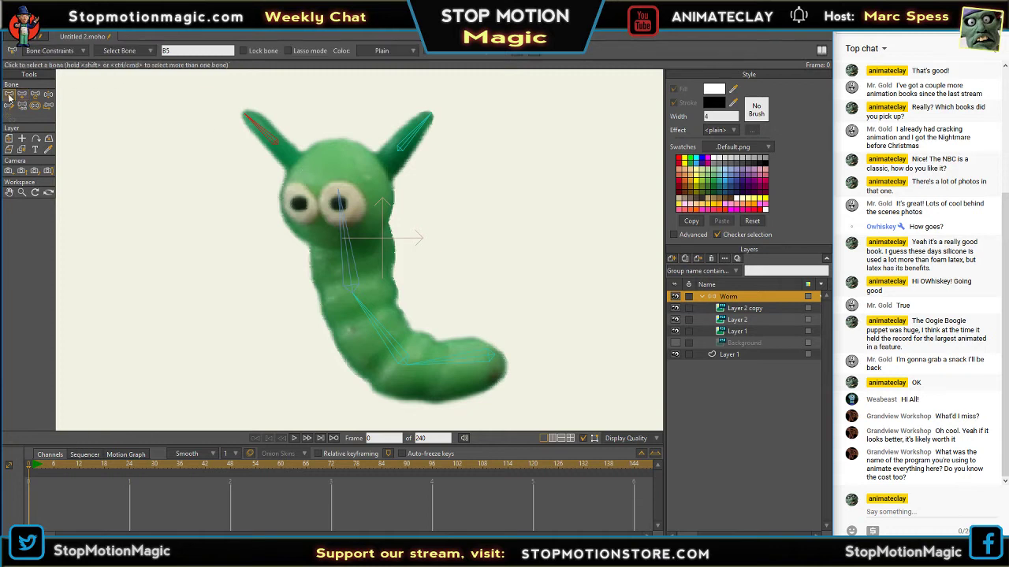
{"action": "left_click_drag", "start_coordinate": [189, 100], "coordinate": [533, 393]}
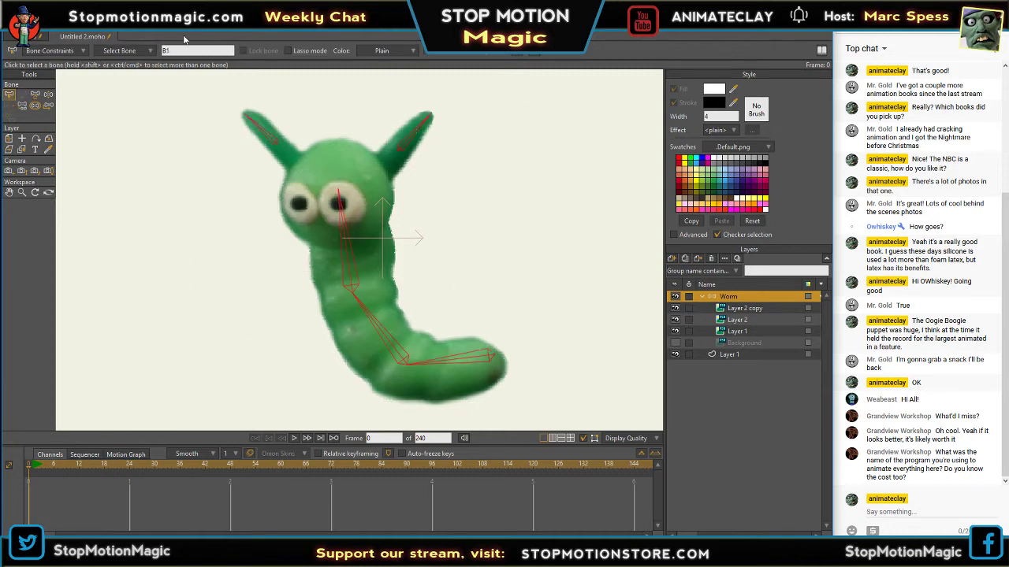
{"action": "left_click", "coordinate": [98, 23]}
{"action": "mouse_move", "coordinate": [72, 23]}
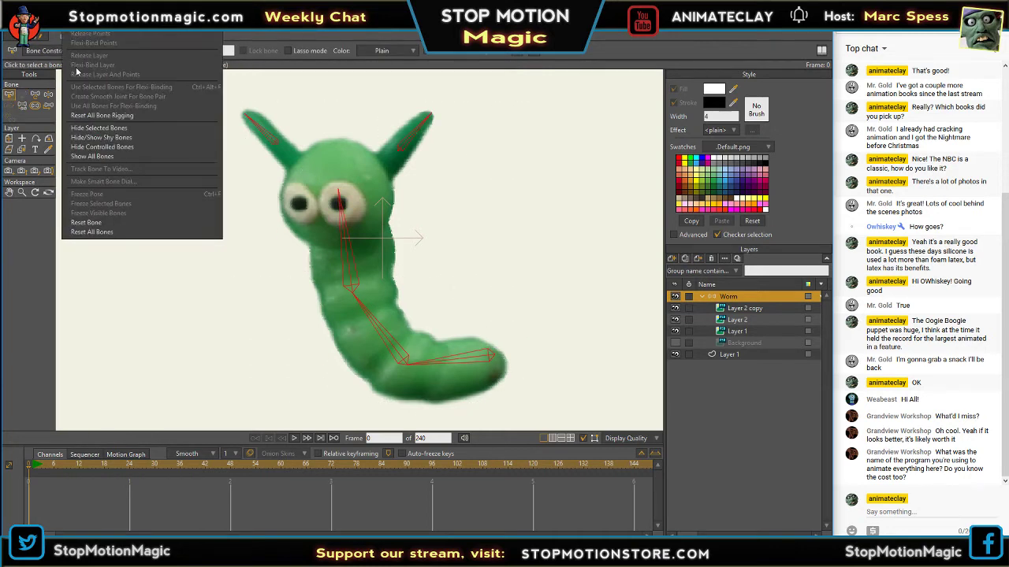
{"action": "left_click", "coordinate": [745, 308]}
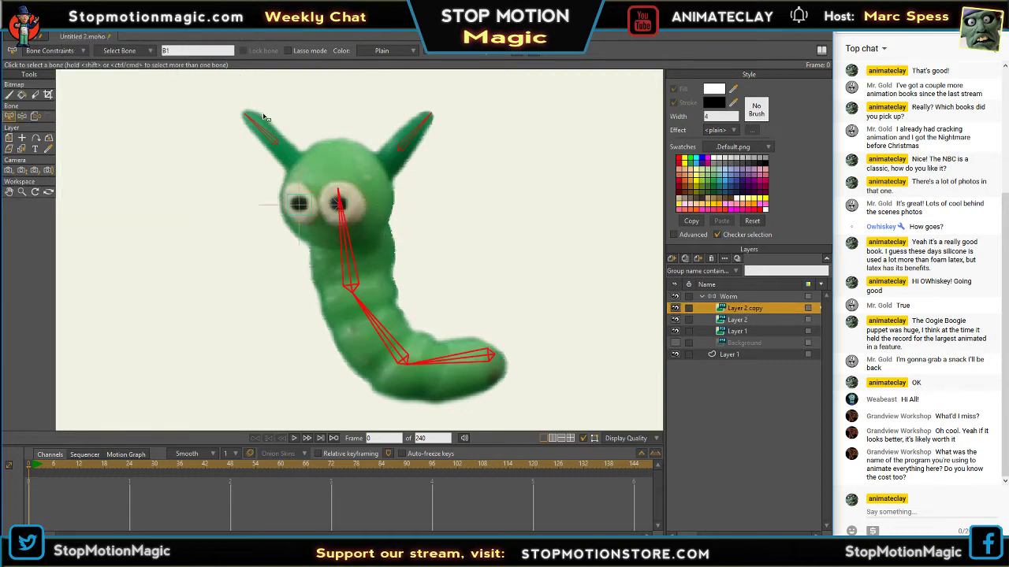
{"action": "left_click", "coordinate": [72, 24]}
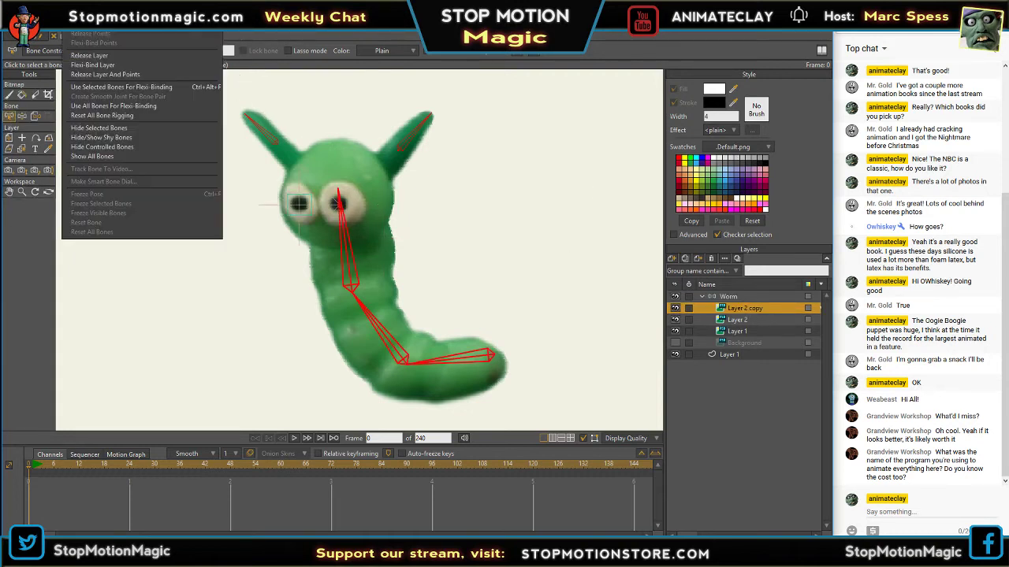
{"action": "left_click", "coordinate": [121, 106]}
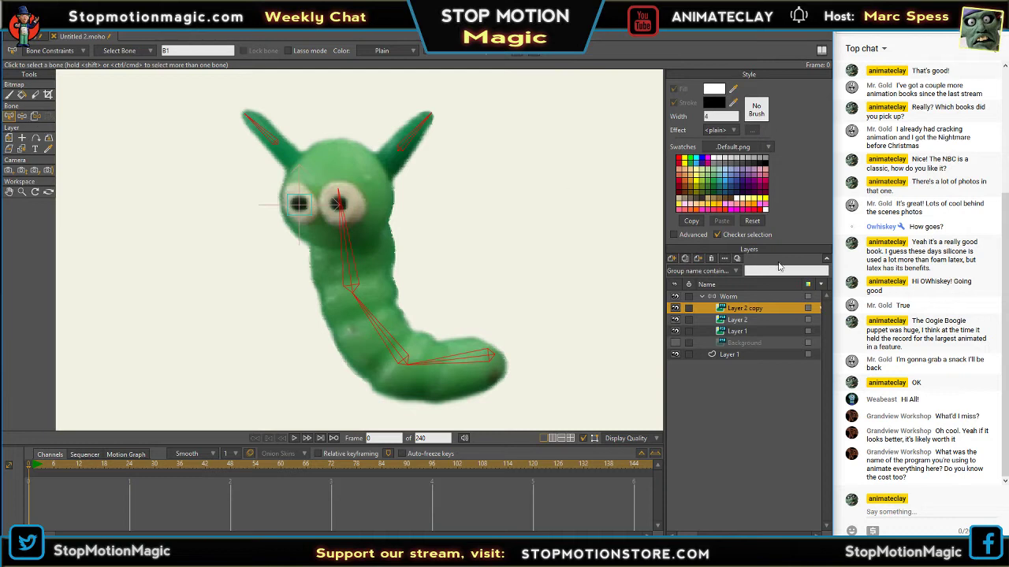
- Reduce the bone strength of both antenna bones in the Worm bone layer, taking the right antenna's bone to about 0.109
{"action": "left_click", "coordinate": [741, 298]}
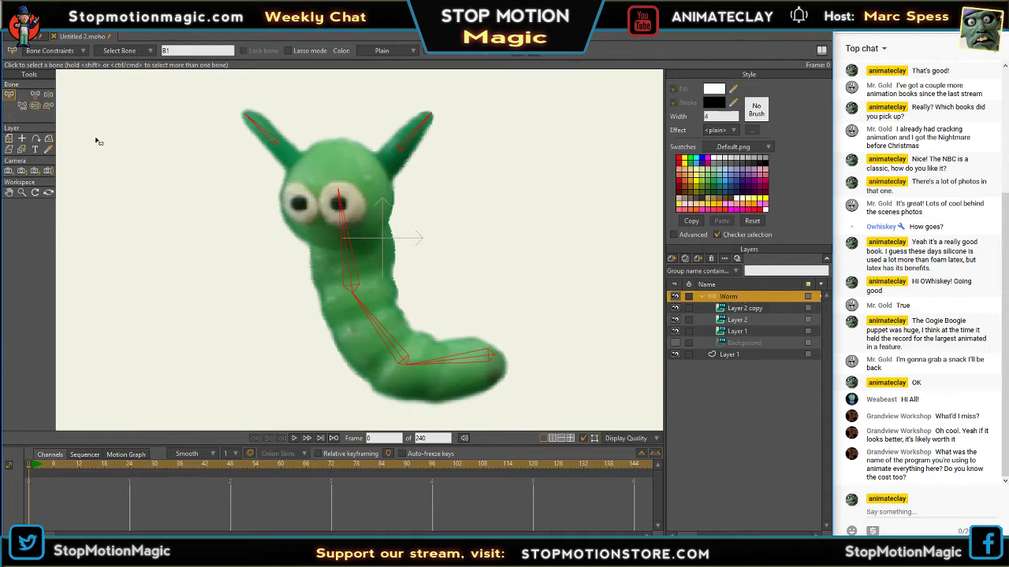
{"action": "left_click", "coordinate": [35, 105]}
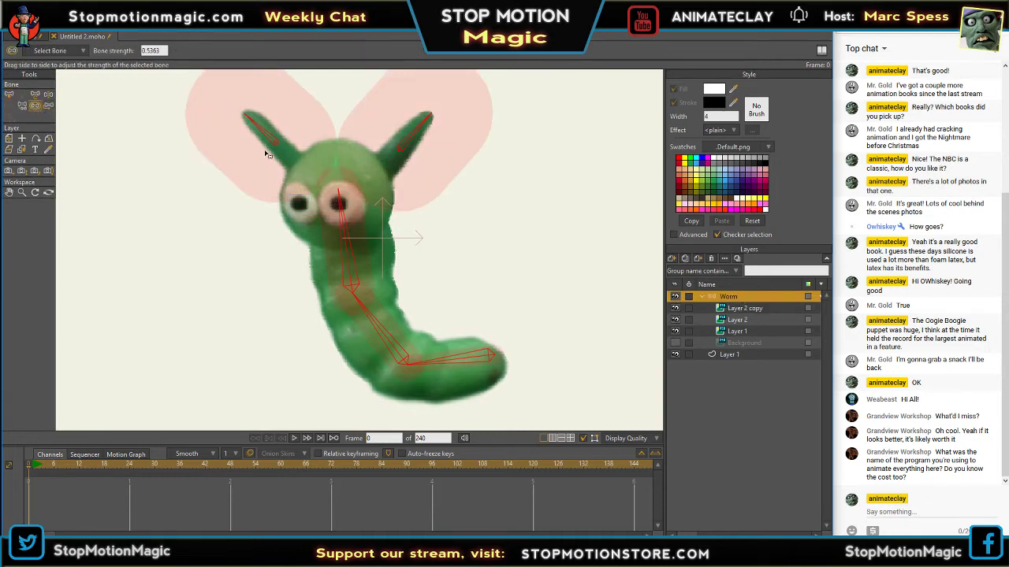
{"action": "mouse_move", "coordinate": [272, 138]}
{"action": "left_mouse_down"}
{"action": "mouse_move", "coordinate": [248, 145]}
{"action": "mouse_move", "coordinate": [268, 147]}
{"action": "left_mouse_up"}
{"action": "left_click", "coordinate": [9, 93]}
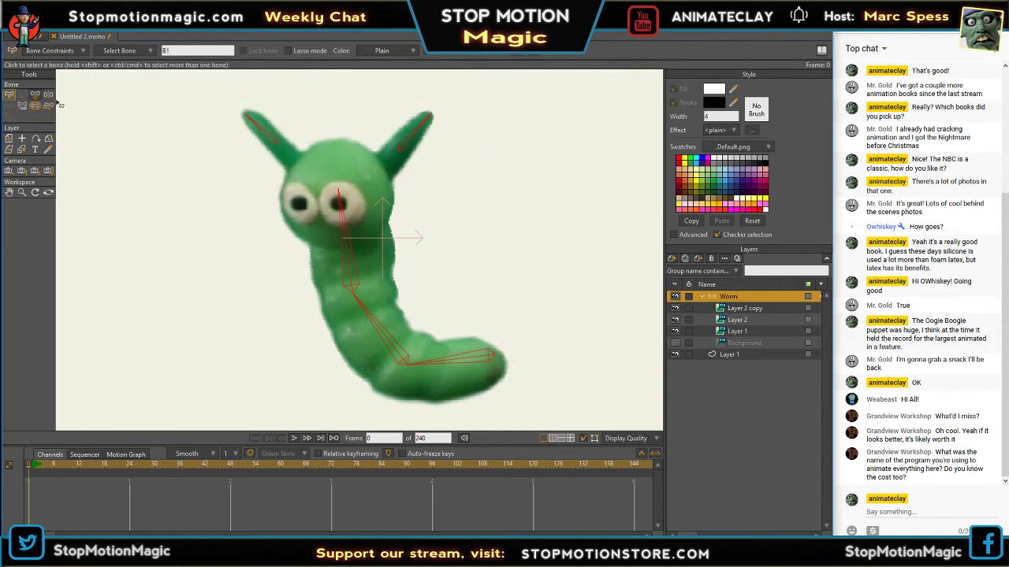
{"action": "left_click", "coordinate": [272, 140]}
{"action": "key", "text": "s"}
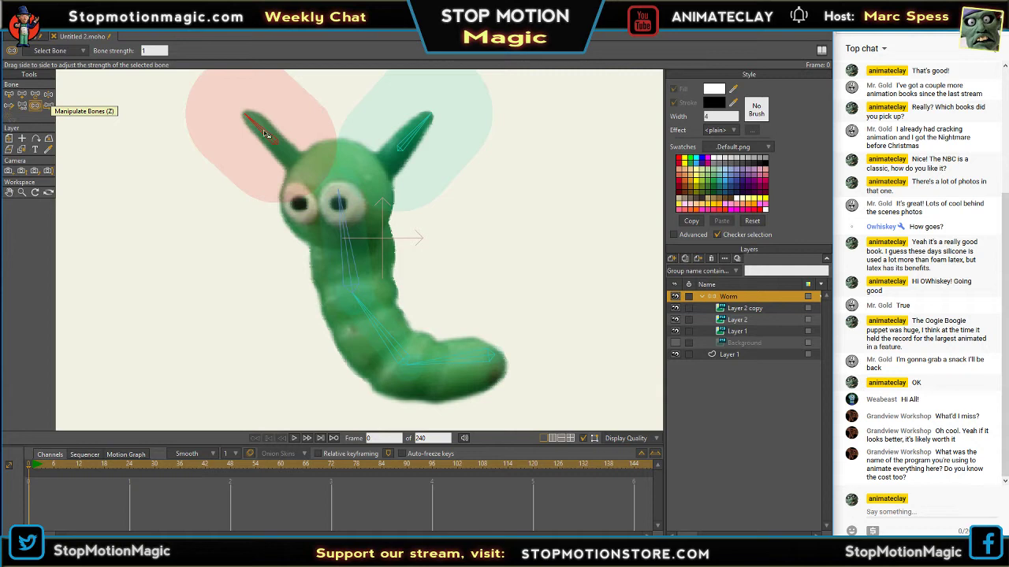
{"action": "left_click_drag", "start_coordinate": [263, 130], "coordinate": [133, 112]}
{"action": "left_click", "coordinate": [411, 141]}
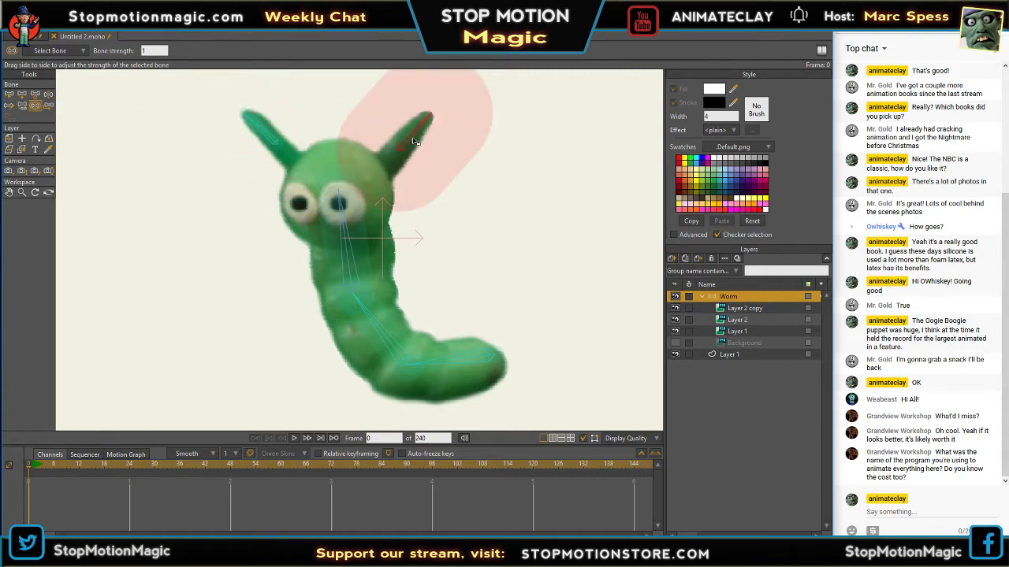
{"action": "left_click_drag", "start_coordinate": [412, 140], "coordinate": [203, 137]}
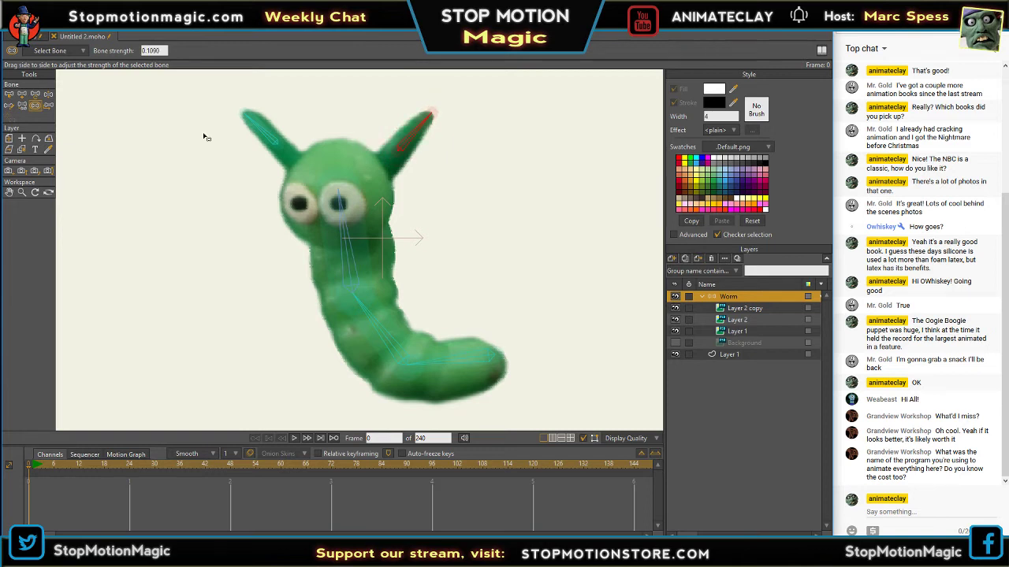
- Test the short antenna bones by bending both antennae, and return them roughly to their upright pose
{"action": "left_click", "coordinate": [48, 95]}
{"action": "left_click_drag", "start_coordinate": [405, 150], "coordinate": [426, 148]}
{"action": "mouse_move", "coordinate": [268, 142]}
{"action": "left_mouse_down"}
{"action": "mouse_move", "coordinate": [275, 132]}
{"action": "mouse_move", "coordinate": [276, 147]}
{"action": "left_mouse_up"}
{"action": "mouse_move", "coordinate": [410, 138]}
{"action": "left_mouse_down"}
{"action": "mouse_move", "coordinate": [430, 139]}
{"action": "mouse_move", "coordinate": [423, 144]}
{"action": "left_mouse_up"}
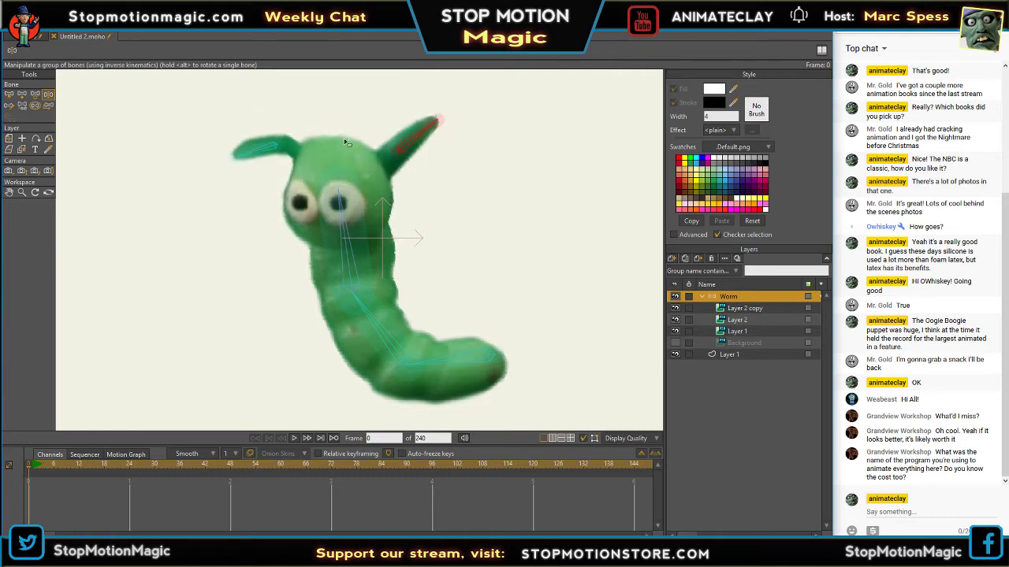
{"action": "mouse_move", "coordinate": [274, 147]}
{"action": "left_mouse_down"}
{"action": "mouse_move", "coordinate": [290, 126]}
{"action": "mouse_move", "coordinate": [274, 128]}
{"action": "mouse_move", "coordinate": [275, 139]}
{"action": "left_mouse_up"}
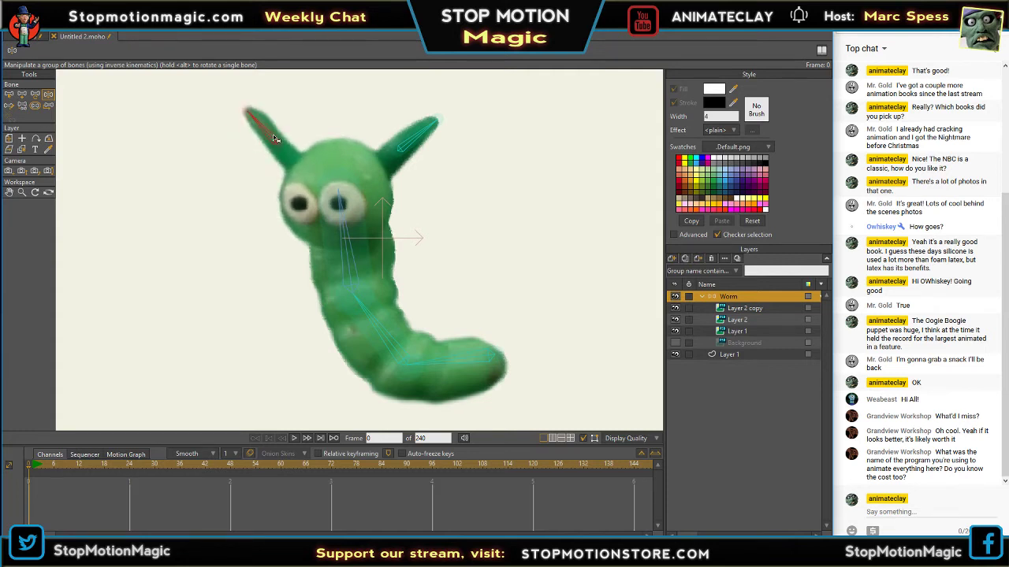
{"action": "left_click_drag", "start_coordinate": [274, 138], "coordinate": [272, 134]}
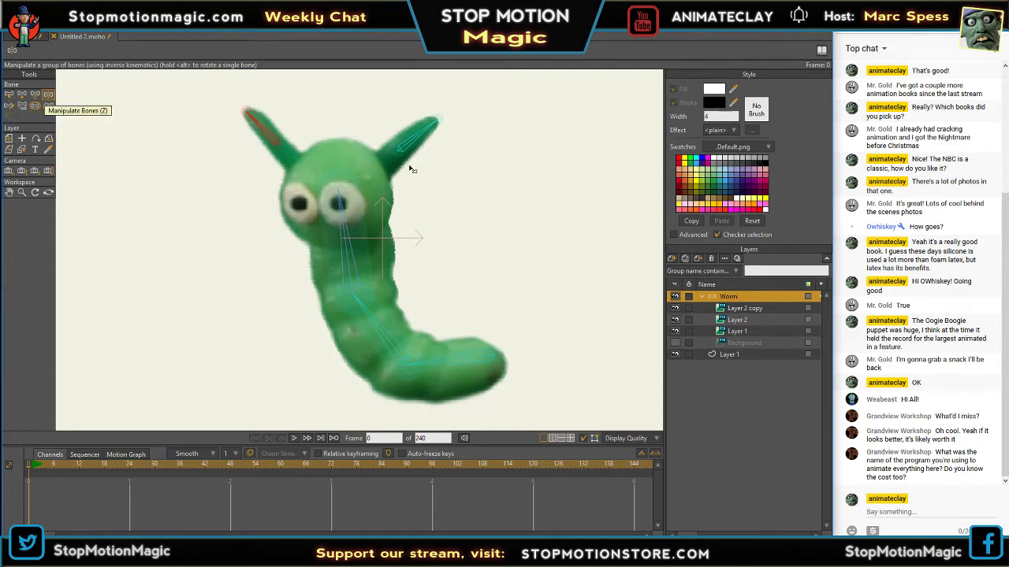
- Delete the short bones of both antennae from the Worm bone layer
{"action": "left_click", "coordinate": [9, 94]}
{"action": "left_click_drag", "start_coordinate": [165, 96], "coordinate": [454, 155]}
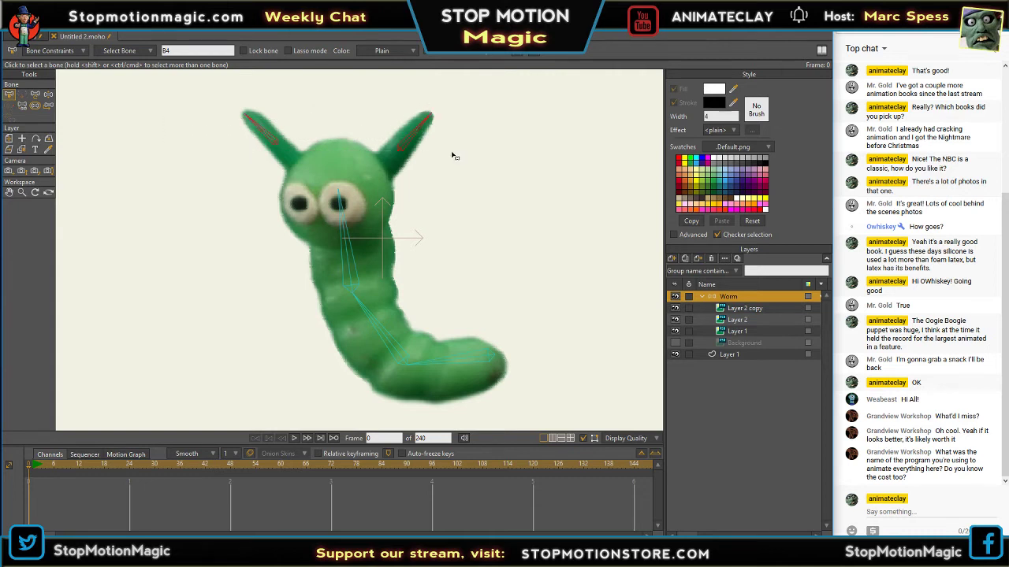
{"action": "left_click", "coordinate": [453, 156]}
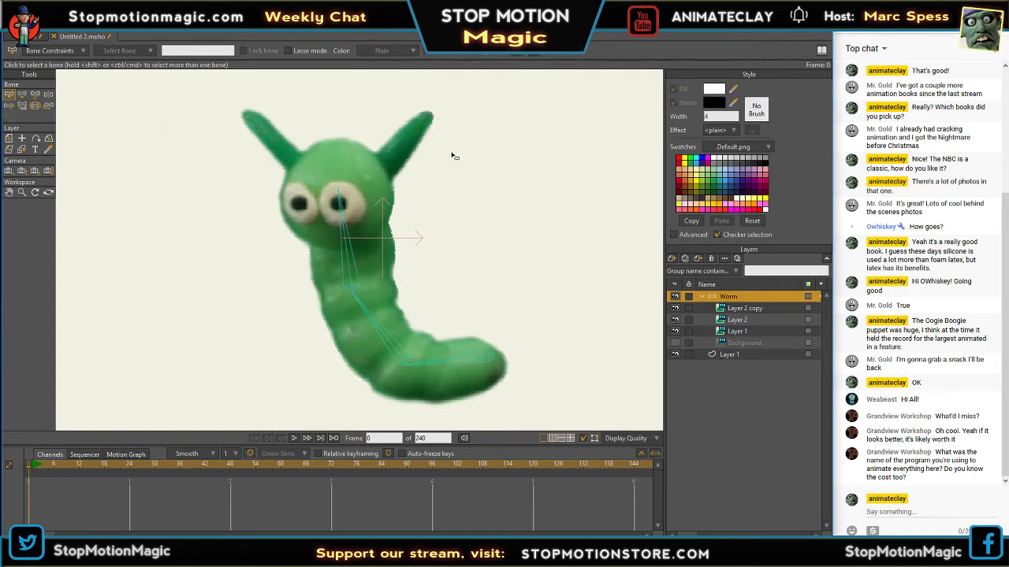
- Add a chain of two bones from the head to the tip of the right antenna, parented to the head bone
{"action": "left_click", "coordinate": [22, 94]}
{"action": "left_click", "coordinate": [10, 94]}
{"action": "left_click", "coordinate": [349, 221]}
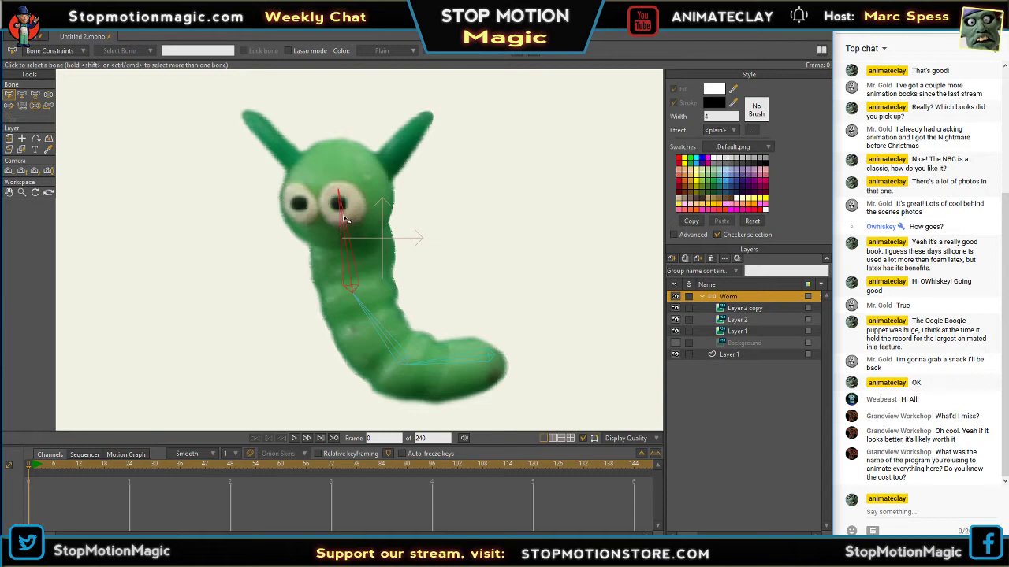
{"action": "left_click", "coordinate": [23, 94]}
{"action": "left_click_drag", "start_coordinate": [356, 186], "coordinate": [420, 127]}
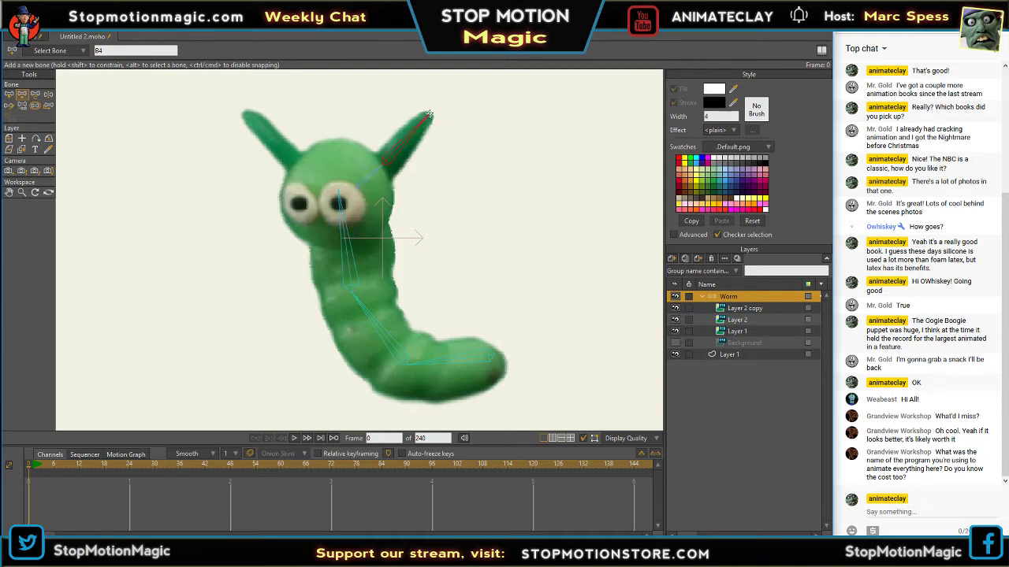
- Add a matching chain of two bones from the head to the left antenna's tip, with head bone B3 as parent
{"action": "left_click", "coordinate": [10, 94]}
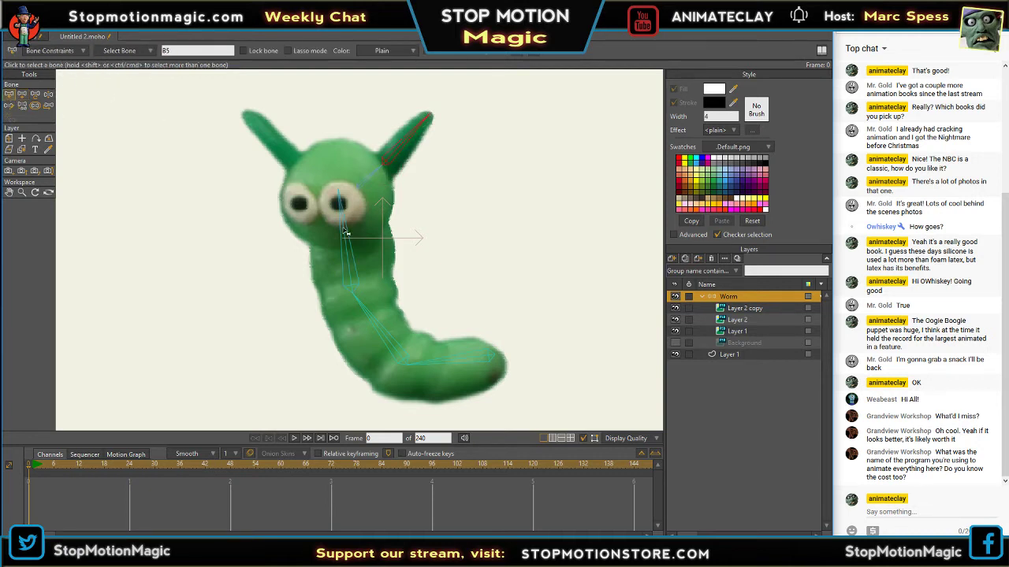
{"action": "left_click", "coordinate": [346, 231]}
{"action": "left_click", "coordinate": [27, 93]}
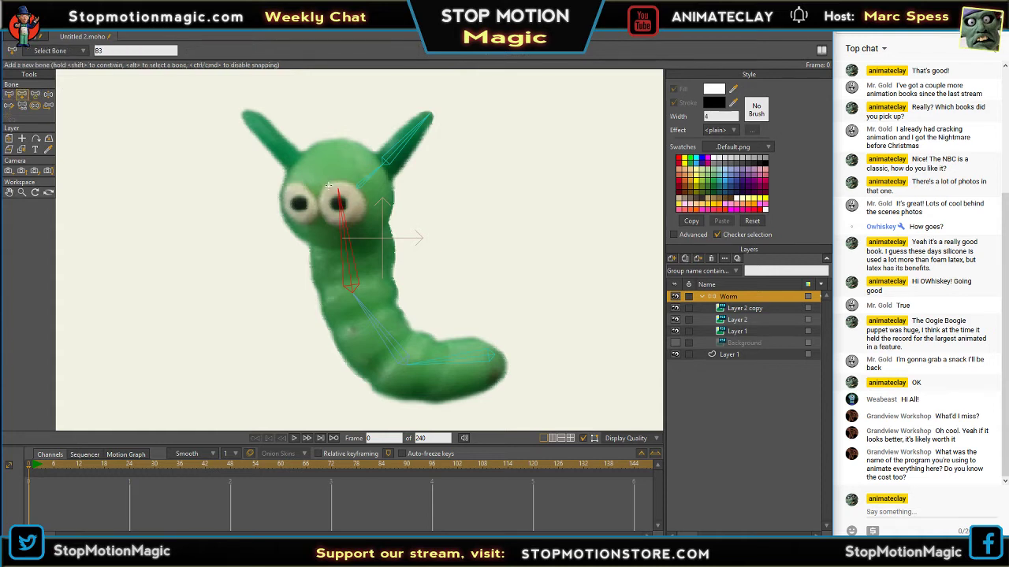
{"action": "left_click_drag", "start_coordinate": [318, 186], "coordinate": [249, 117]}
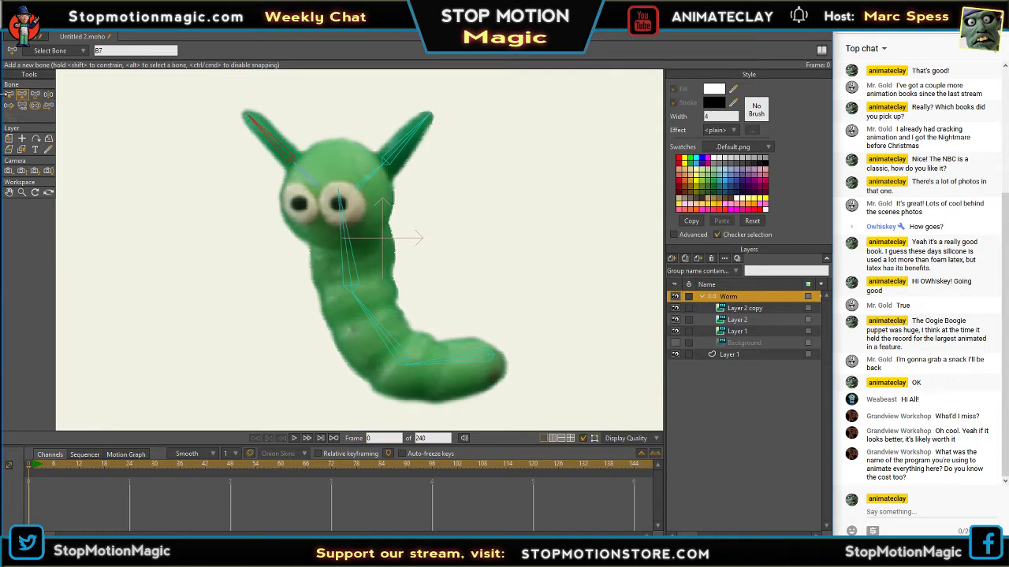
- Select every bone including the new antenna chains and apply Use All Bones For Flexi-Binding to Layer 2 copy
{"action": "left_click", "coordinate": [9, 94]}
{"action": "left_click_drag", "start_coordinate": [198, 98], "coordinate": [245, 127]}
{"action": "left_click_drag", "start_coordinate": [324, 184], "coordinate": [564, 413]}
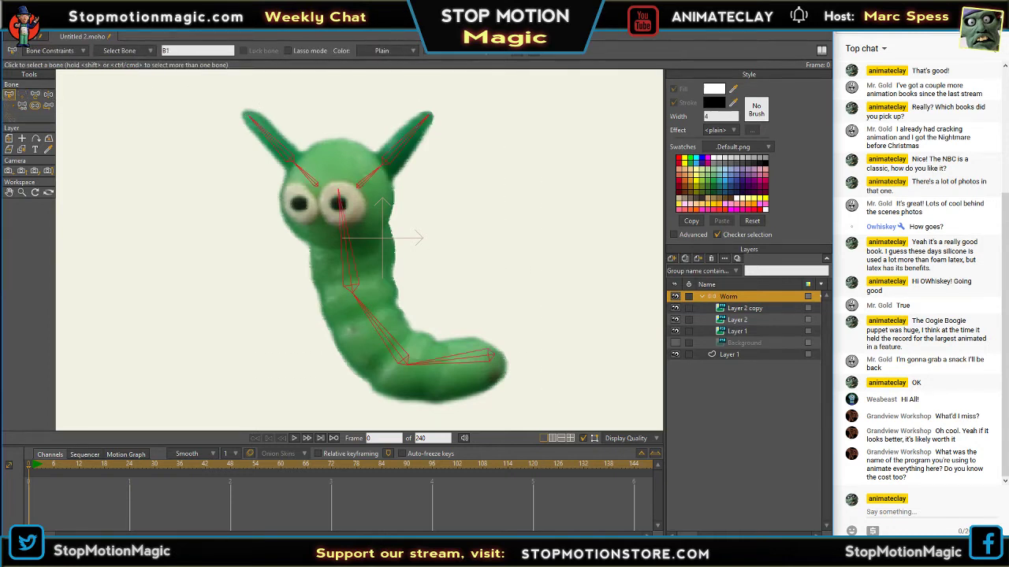
{"action": "left_click", "coordinate": [73, 29]}
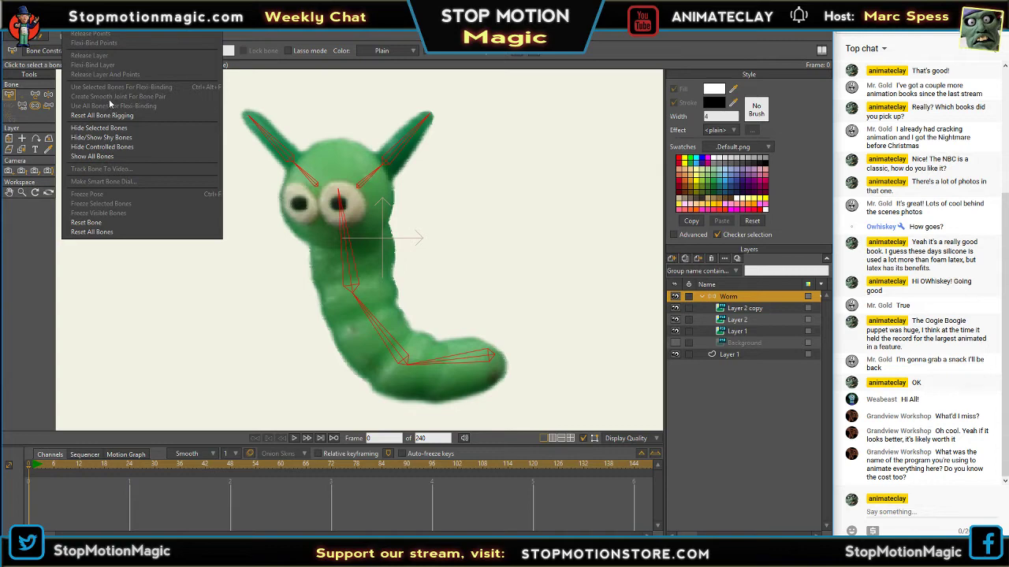
{"action": "left_click", "coordinate": [103, 115]}
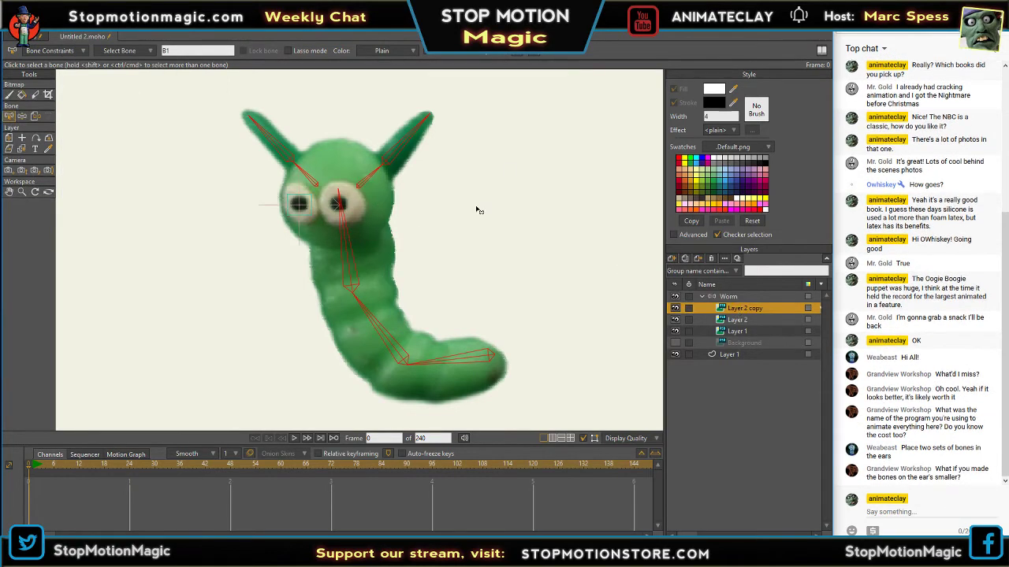
{"action": "left_click", "coordinate": [72, 28]}
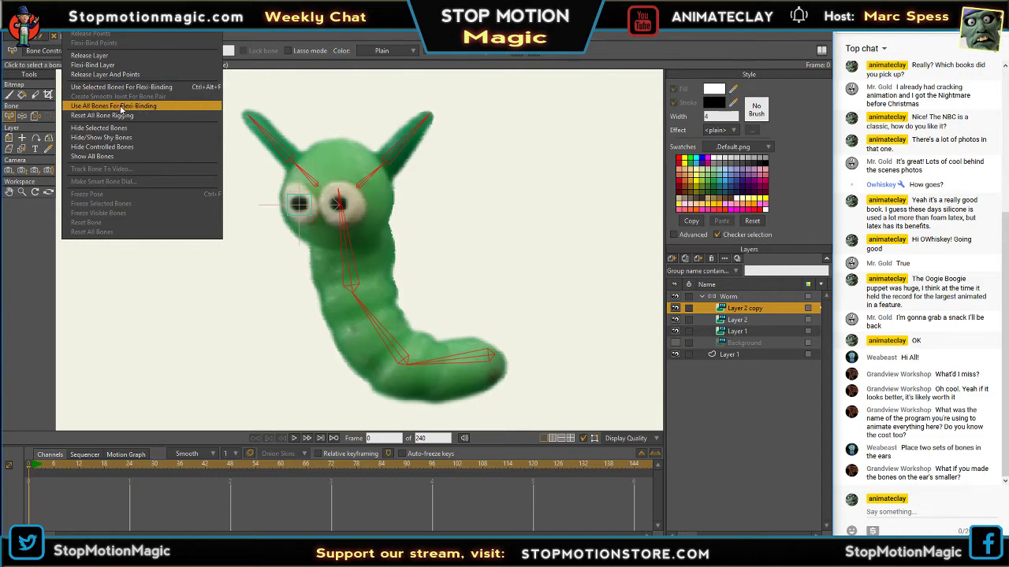
{"action": "left_click", "coordinate": [120, 105]}
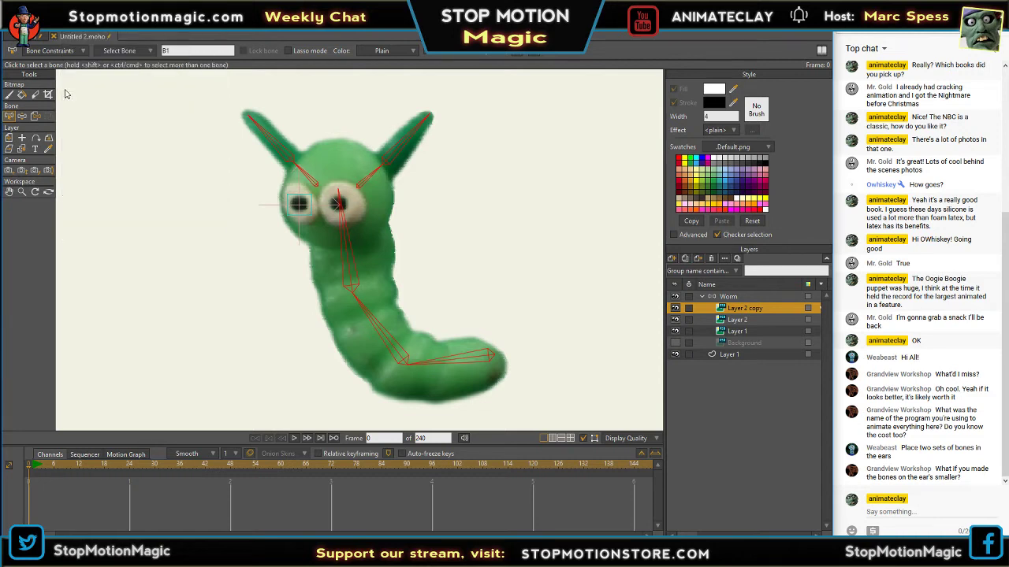
- Reduce the strength of all four antenna bones in the Worm layer, setting the right antenna's base bone to about 0.1955
{"action": "left_click", "coordinate": [23, 117]}
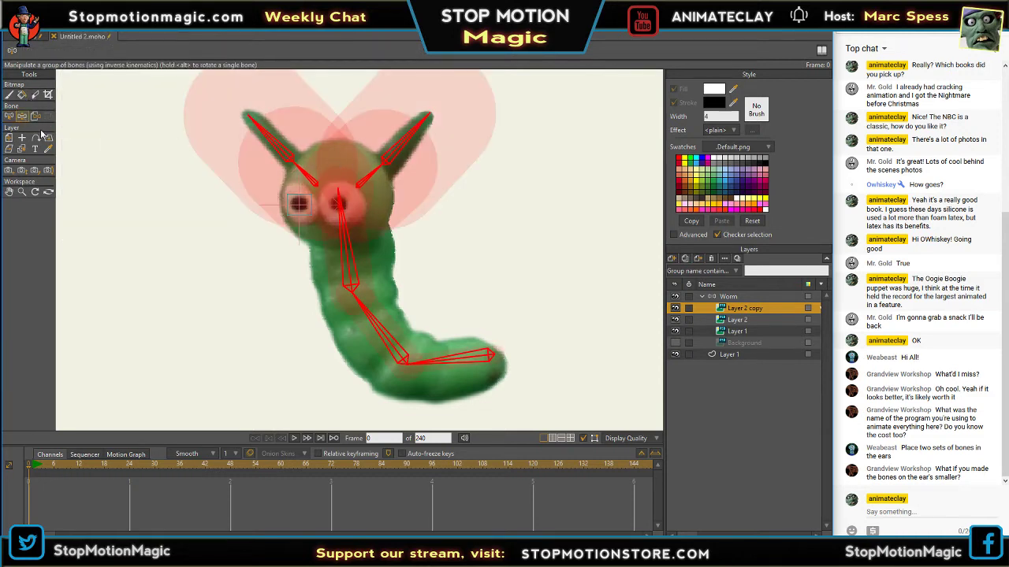
{"action": "left_click", "coordinate": [728, 298]}
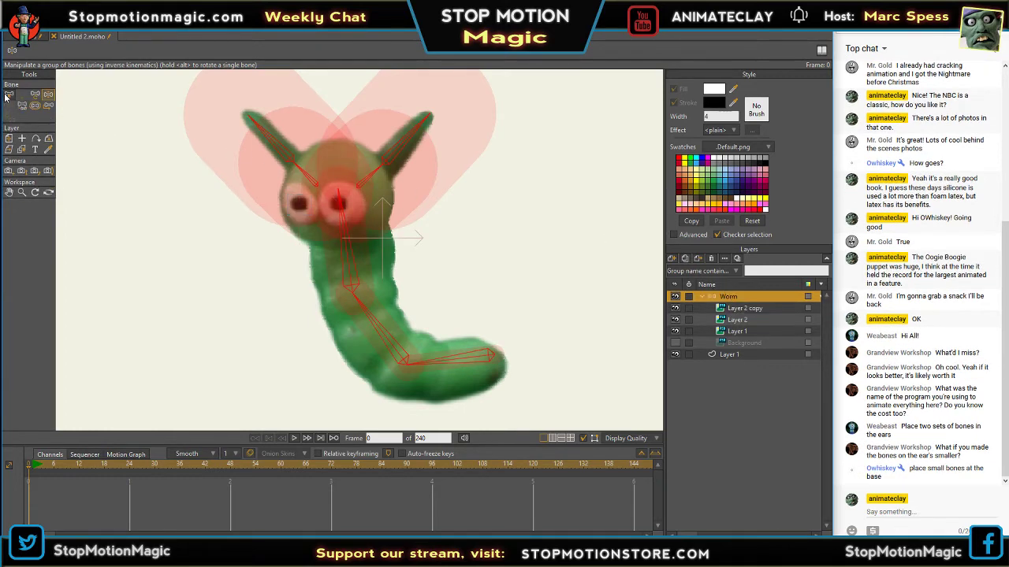
{"action": "key", "text": "z"}
{"action": "left_click", "coordinate": [286, 152]}
{"action": "key", "text": "s"}
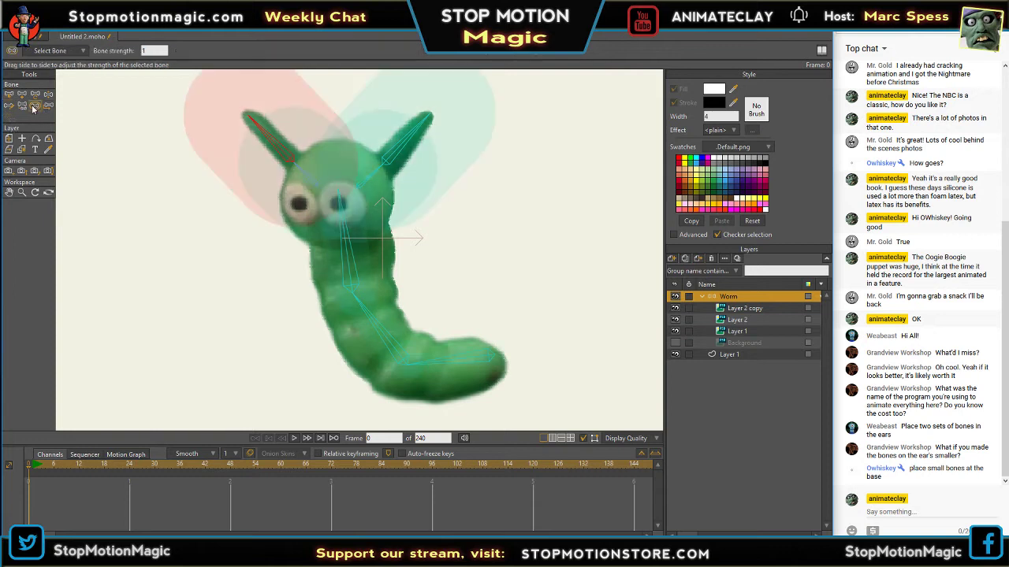
{"action": "left_click_drag", "start_coordinate": [253, 160], "coordinate": [232, 165]}
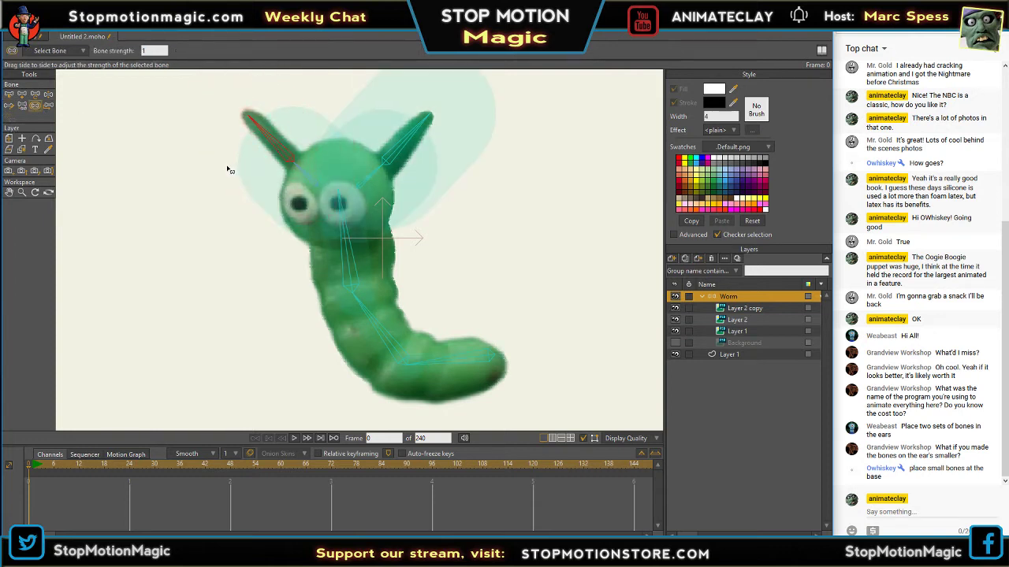
{"action": "left_click", "coordinate": [313, 183]}
{"action": "left_click_drag", "start_coordinate": [314, 183], "coordinate": [263, 209]}
{"action": "left_click_drag", "start_coordinate": [395, 152], "coordinate": [365, 173]}
{"action": "left_click", "coordinate": [368, 182]}
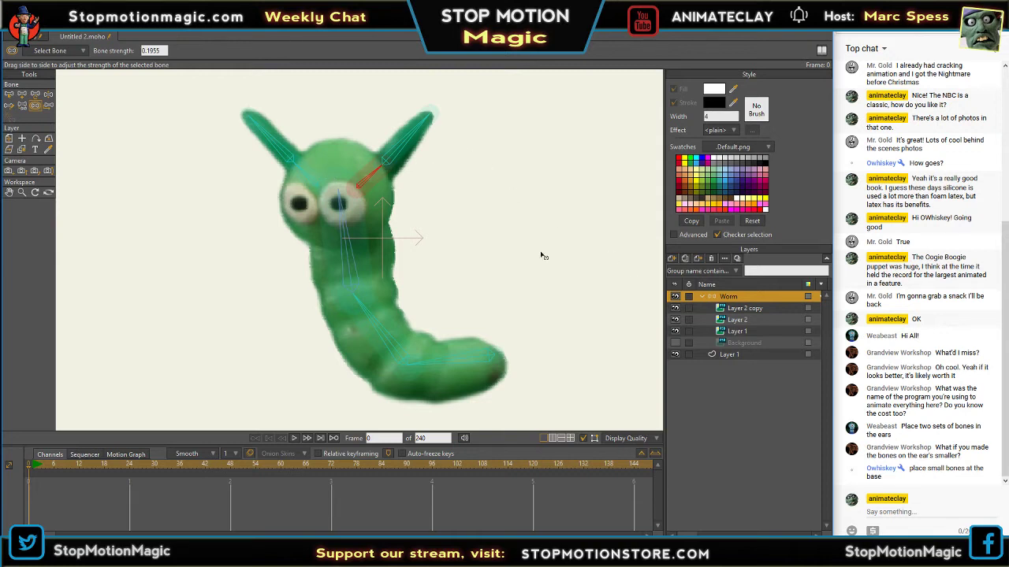
- Test the two-bone antenna chains by bending the left and right antennae outward
{"action": "left_click", "coordinate": [49, 94]}
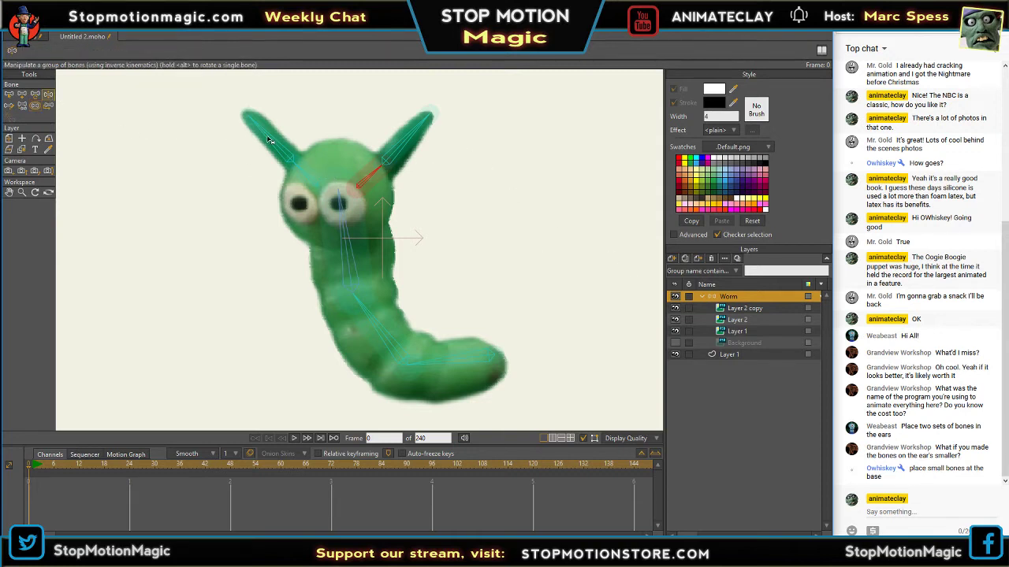
{"action": "left_click_drag", "start_coordinate": [268, 141], "coordinate": [265, 165]}
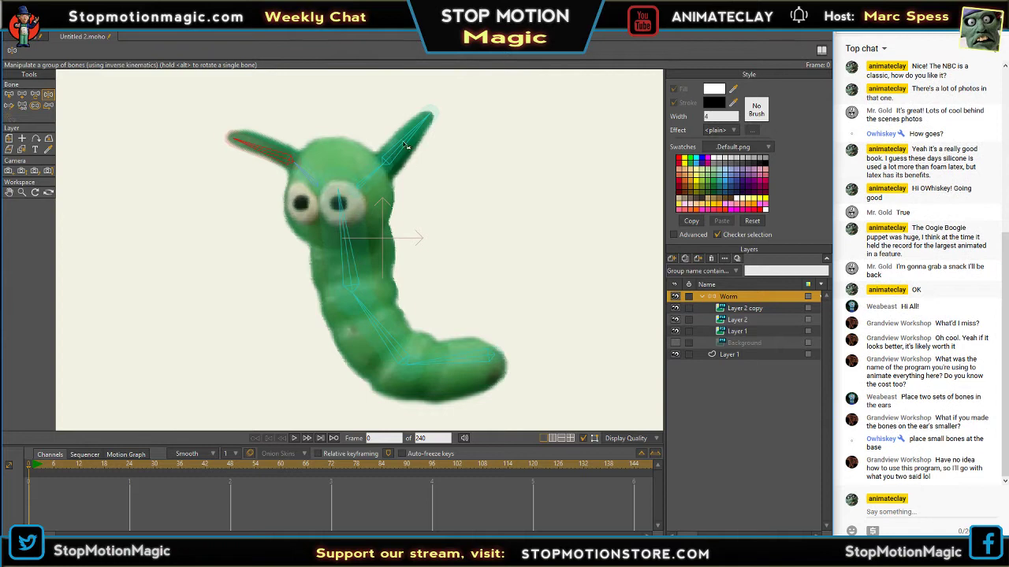
{"action": "left_click_drag", "start_coordinate": [406, 146], "coordinate": [446, 147]}
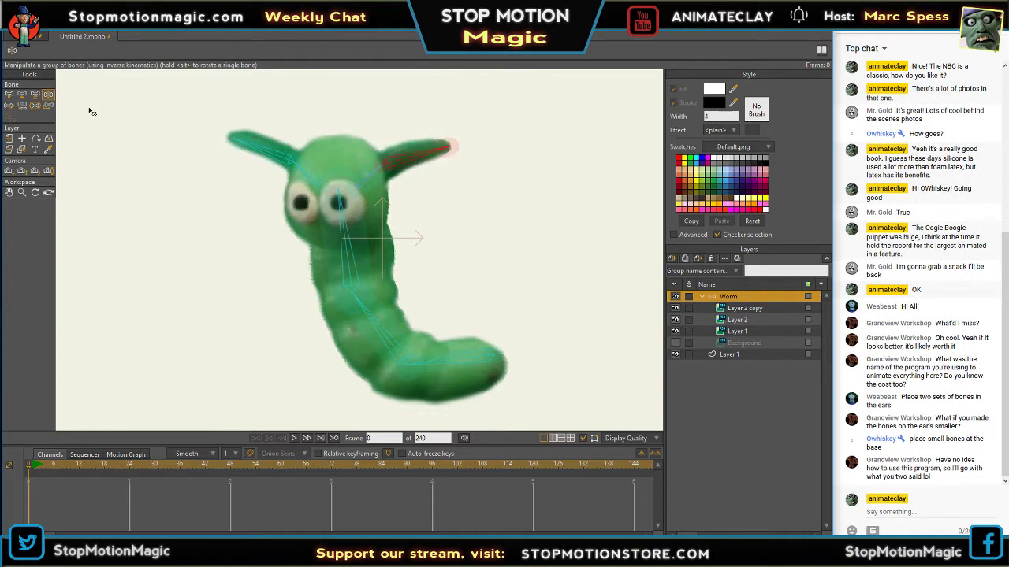
- Increase the bone strength of the left and right antenna base bones to above 0.5
{"action": "left_click", "coordinate": [34, 104]}
{"action": "left_click", "coordinate": [320, 180]}
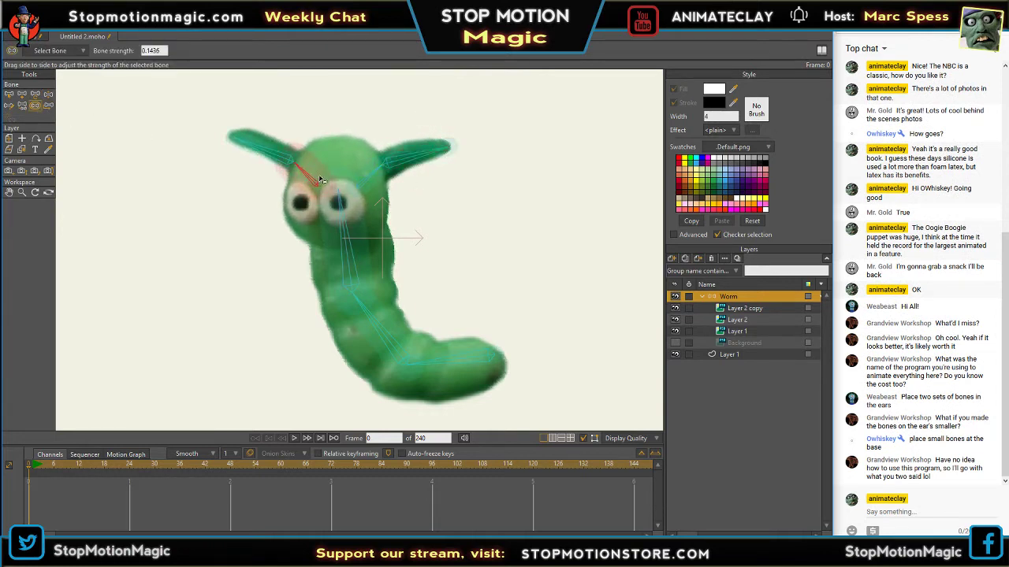
{"action": "left_click_drag", "start_coordinate": [319, 180], "coordinate": [354, 186]}
{"action": "left_click", "coordinate": [364, 184]}
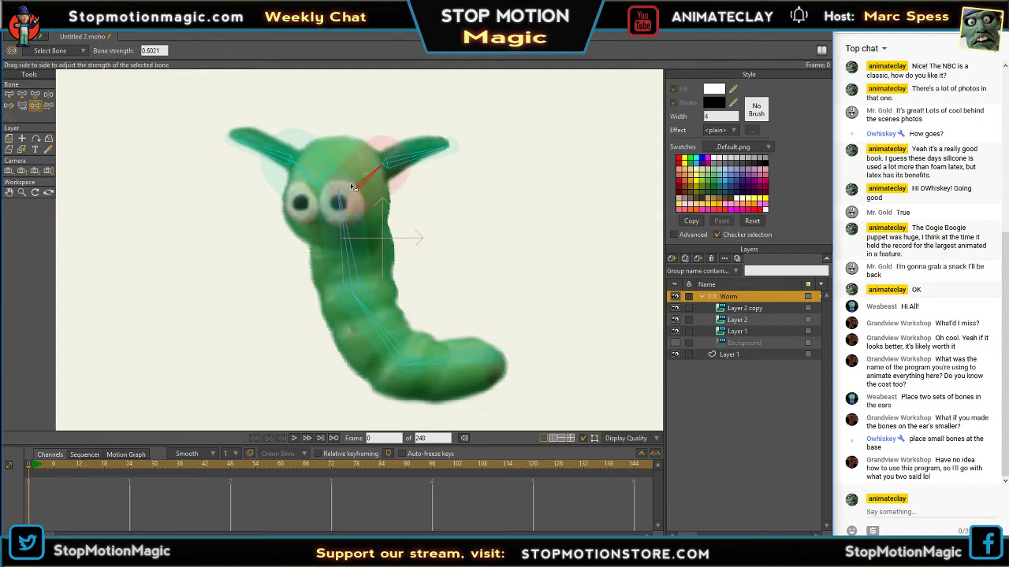
- Reduce the bone strength of the left and right antenna tip bones until their influence areas are minimal
{"action": "left_click", "coordinate": [415, 161]}
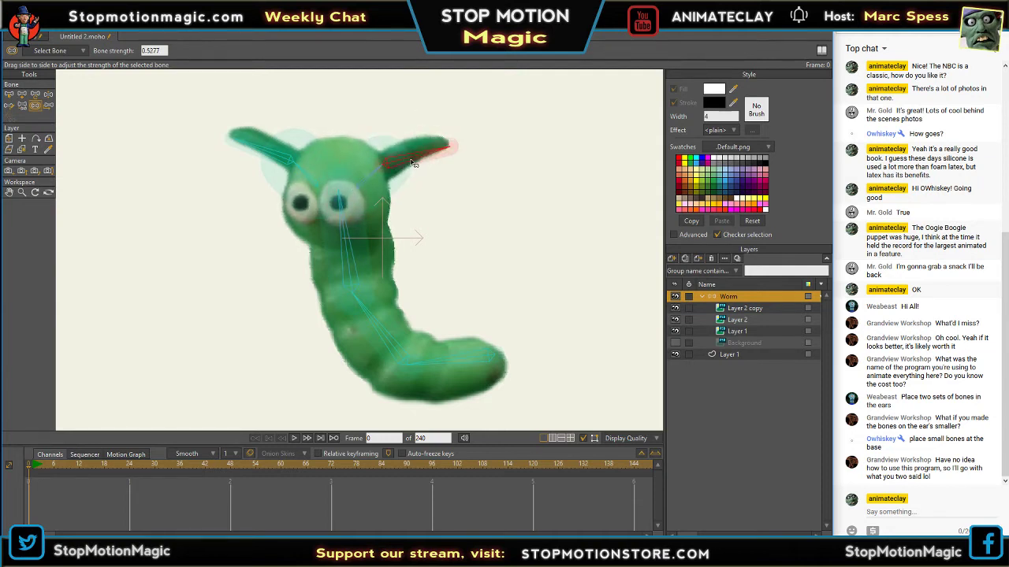
{"action": "left_click_drag", "start_coordinate": [414, 163], "coordinate": [405, 160]}
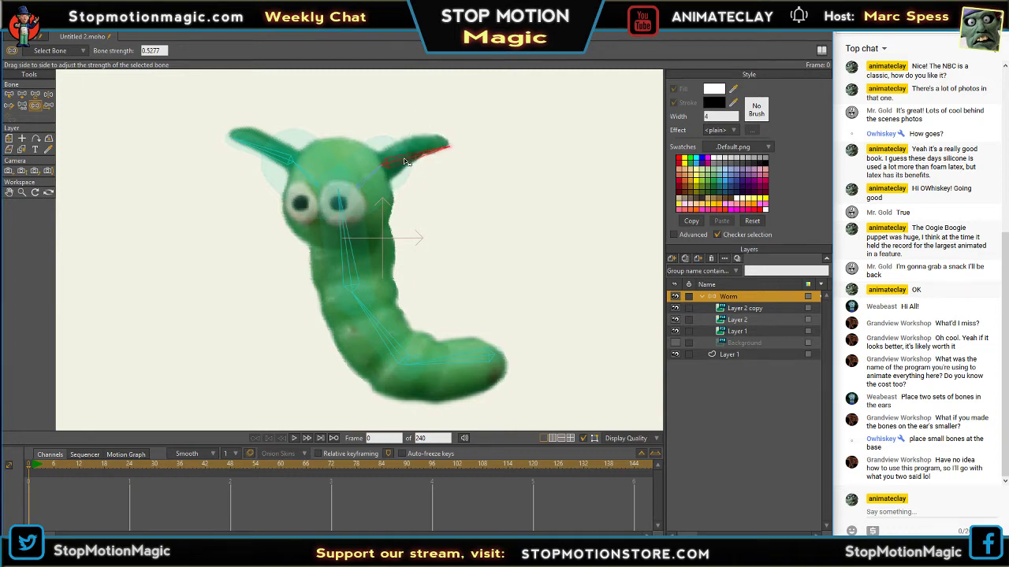
{"action": "left_click", "coordinate": [279, 157]}
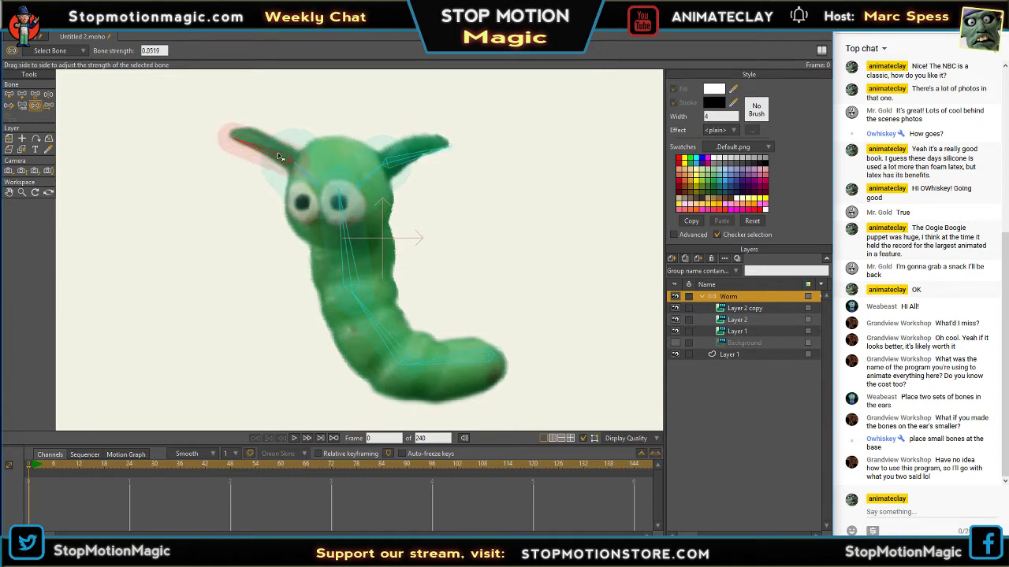
{"action": "left_click_drag", "start_coordinate": [278, 156], "coordinate": [268, 158]}
- Test the retuned antenna bones by swinging the left and right antennae upward, inward and outward several times
{"action": "left_click", "coordinate": [48, 94]}
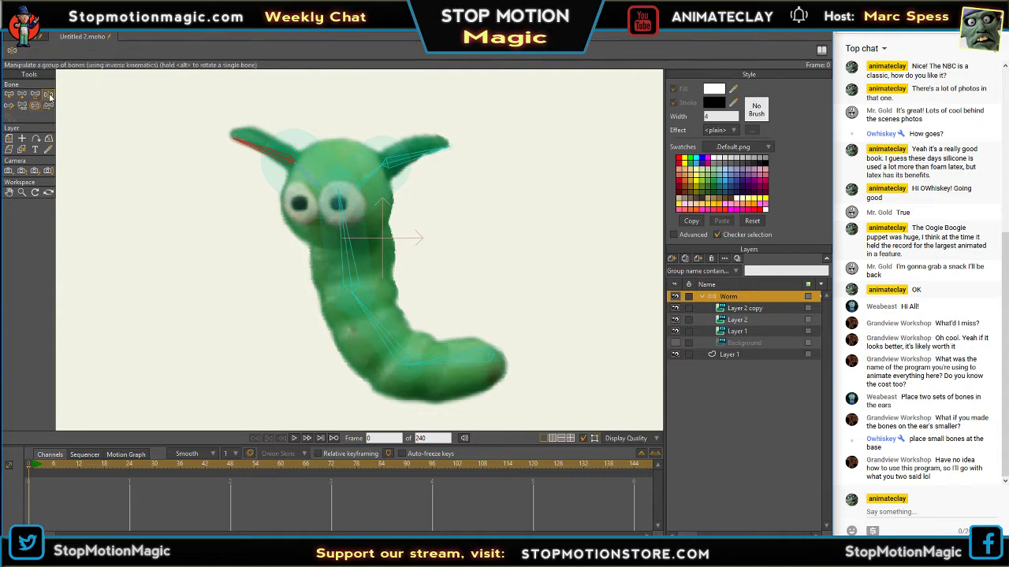
{"action": "left_click_drag", "start_coordinate": [252, 148], "coordinate": [311, 130]}
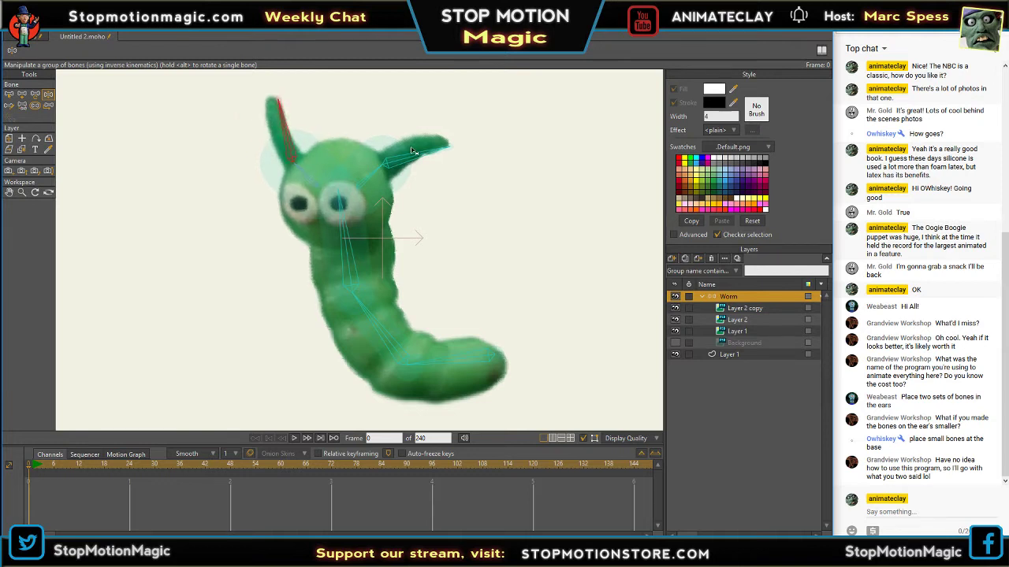
{"action": "left_click_drag", "start_coordinate": [441, 146], "coordinate": [379, 92]}
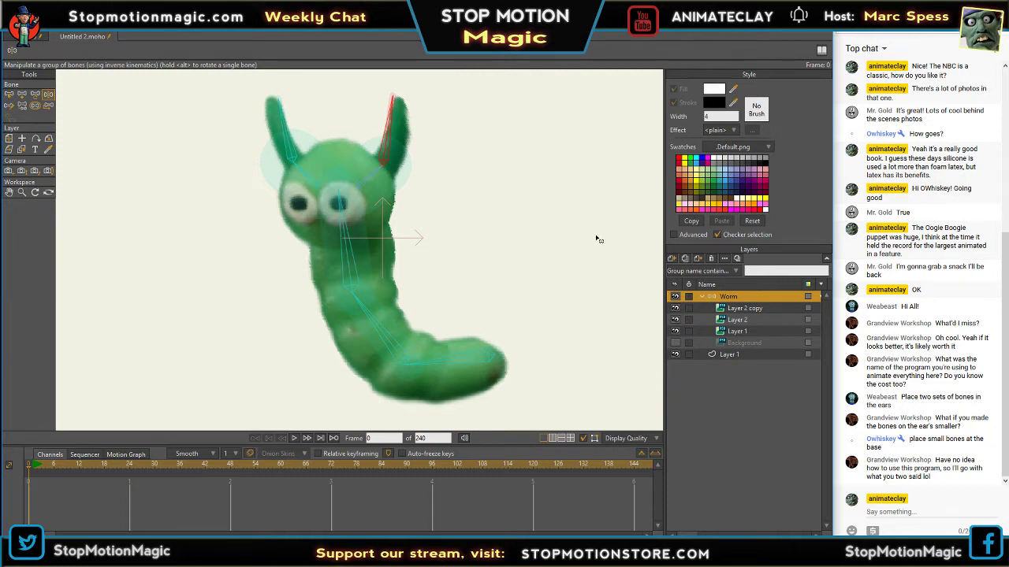
{"action": "left_click_drag", "start_coordinate": [389, 134], "coordinate": [442, 178]}
{"action": "left_click", "coordinate": [287, 134]}
{"action": "left_click_drag", "start_coordinate": [287, 134], "coordinate": [273, 164]}
{"action": "left_click", "coordinate": [407, 146]}
{"action": "left_click_drag", "start_coordinate": [406, 145], "coordinate": [378, 95]}
{"action": "left_click", "coordinate": [277, 135]}
{"action": "left_click_drag", "start_coordinate": [278, 136], "coordinate": [346, 89]}
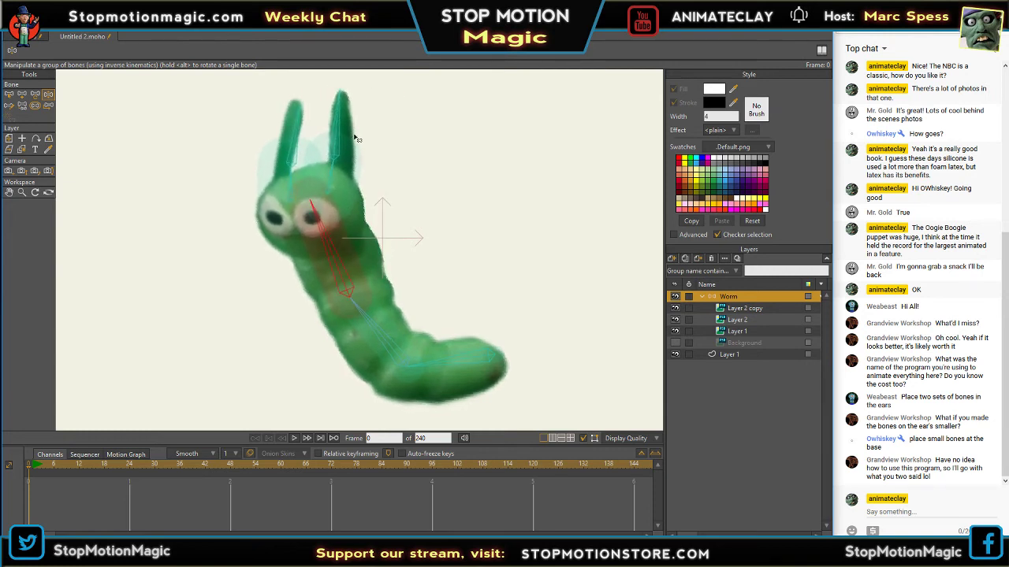
- Test the full rig by posing the antennae, head, body and tail bones together, and restore the rest pose at frame 0
{"action": "left_click_drag", "start_coordinate": [345, 126], "coordinate": [371, 112]}
{"action": "left_click_drag", "start_coordinate": [301, 131], "coordinate": [327, 125]}
{"action": "left_click_drag", "start_coordinate": [332, 251], "coordinate": [356, 267]}
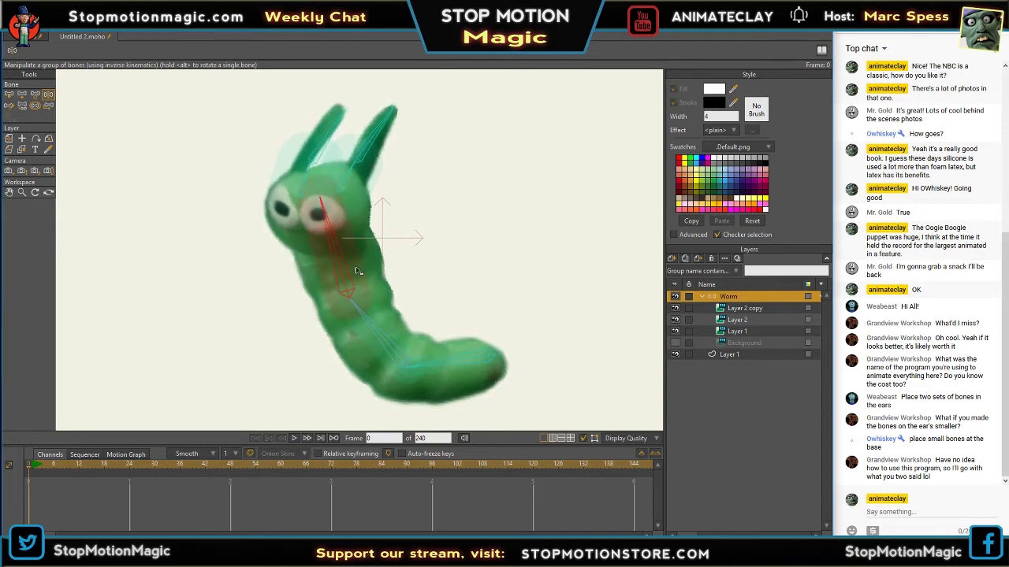
{"action": "left_click_drag", "start_coordinate": [380, 334], "coordinate": [379, 363]}
{"action": "mouse_move", "coordinate": [276, 197]}
{"action": "left_mouse_down"}
{"action": "mouse_move", "coordinate": [266, 188]}
{"action": "mouse_move", "coordinate": [211, 221]}
{"action": "mouse_move", "coordinate": [250, 192]}
{"action": "mouse_move", "coordinate": [258, 223]}
{"action": "mouse_move", "coordinate": [302, 215]}
{"action": "mouse_move", "coordinate": [303, 194]}
{"action": "mouse_move", "coordinate": [288, 211]}
{"action": "left_mouse_up"}
{"action": "left_click_drag", "start_coordinate": [319, 273], "coordinate": [284, 304]}
{"action": "left_click_drag", "start_coordinate": [455, 356], "coordinate": [465, 362]}
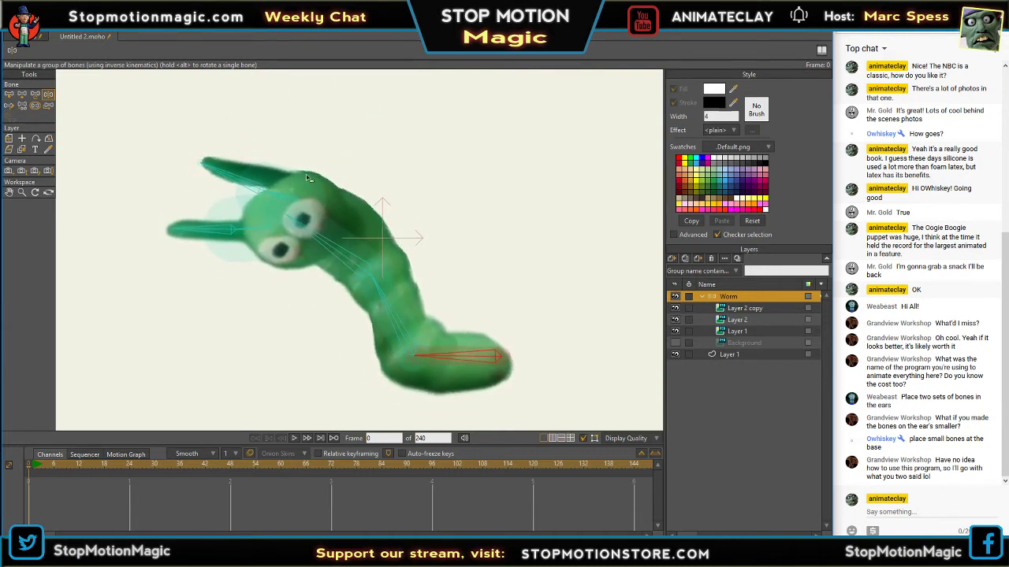
{"action": "left_click", "coordinate": [30, 467]}
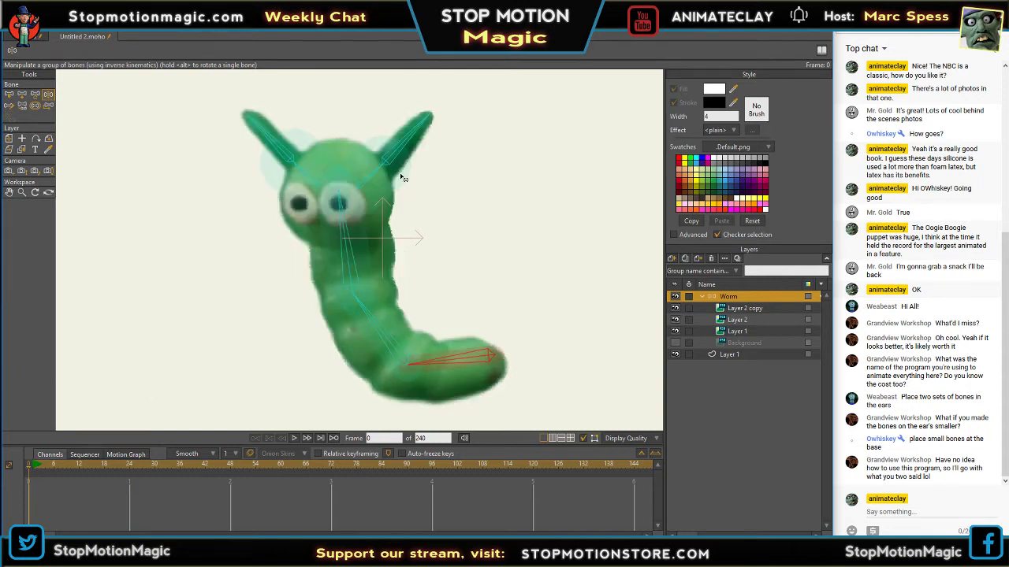
{"action": "left_click_drag", "start_coordinate": [416, 140], "coordinate": [421, 109]}
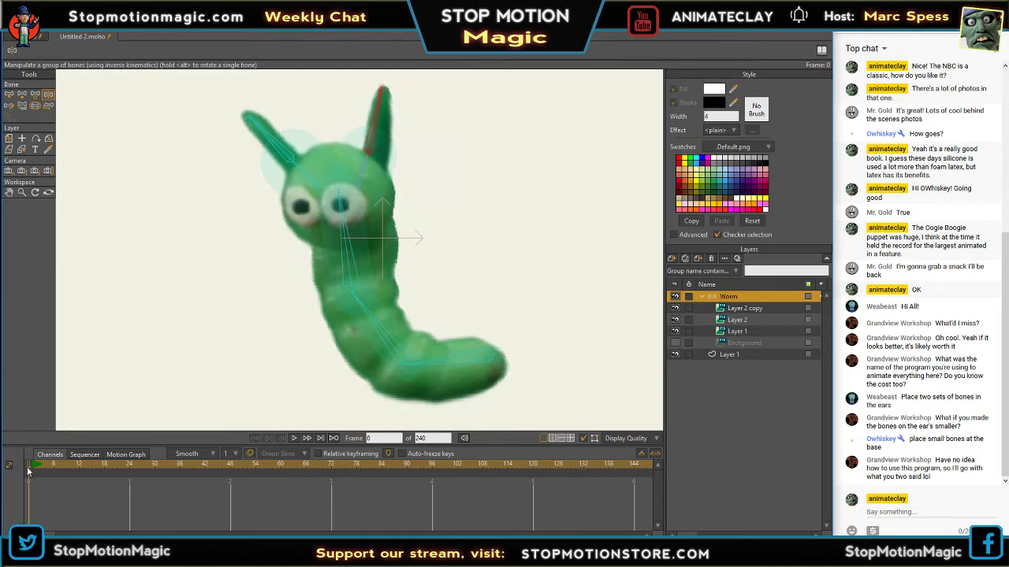
{"action": "key", "text": "ctrl+z"}
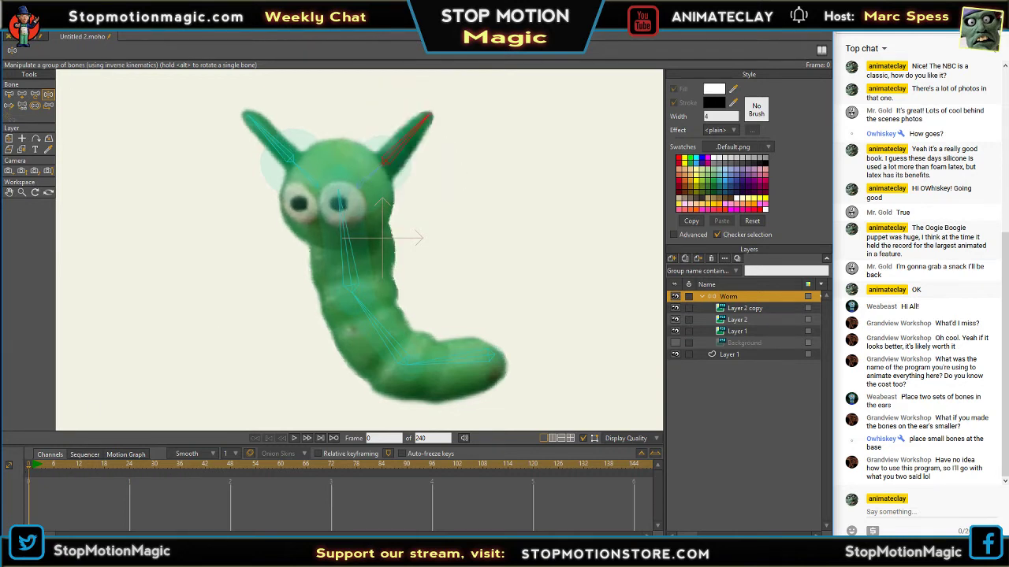
{"action": "left_click", "coordinate": [11, 24]}
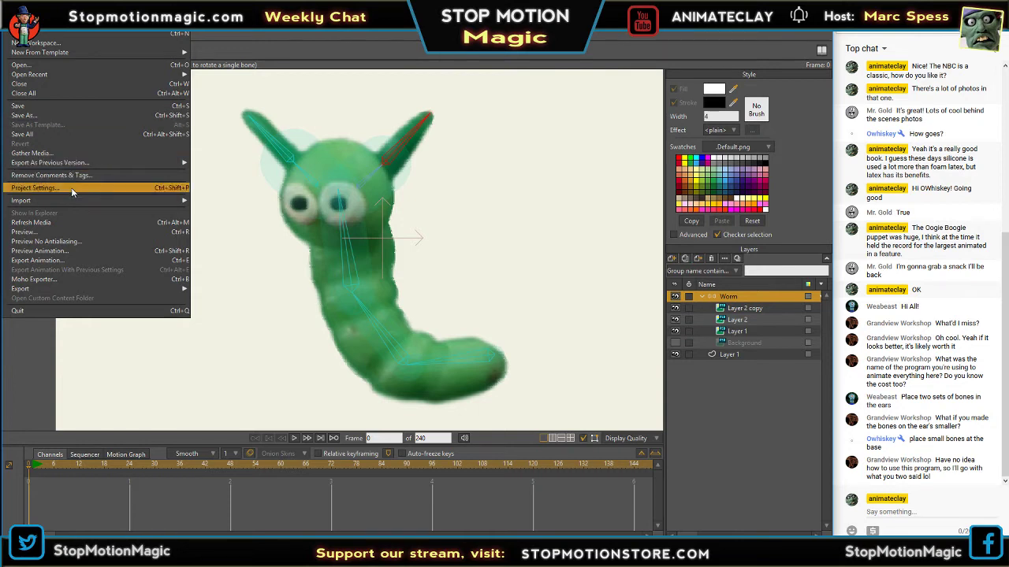
{"action": "mouse_move", "coordinate": [69, 165]}
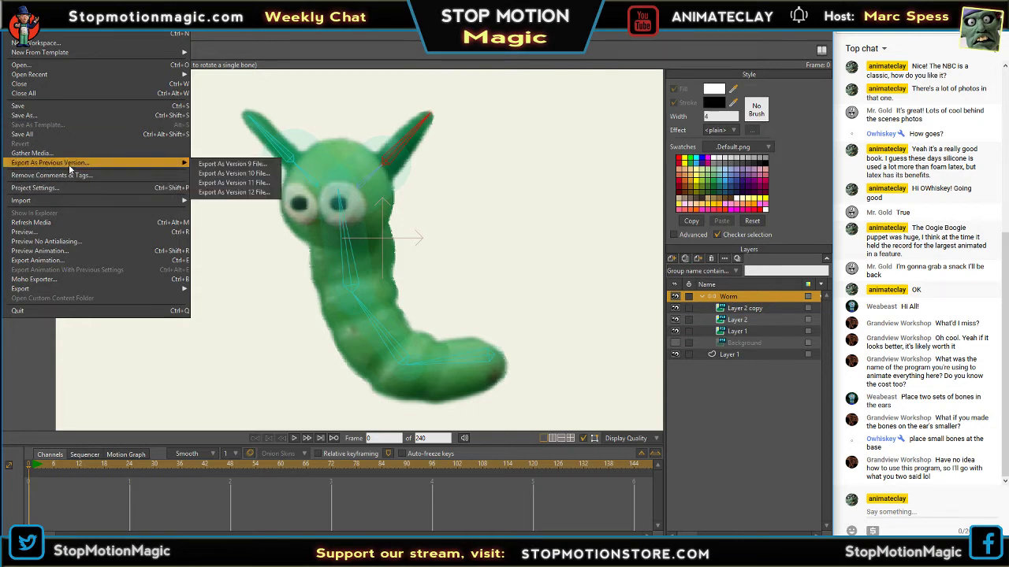
{"action": "left_click", "coordinate": [67, 117]}
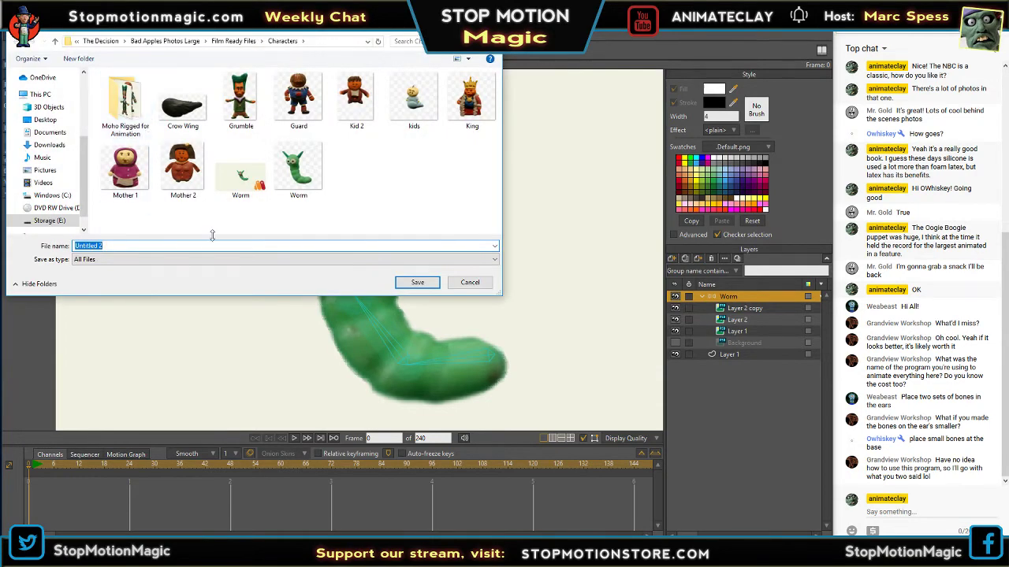
{"action": "left_click", "coordinate": [237, 184]}
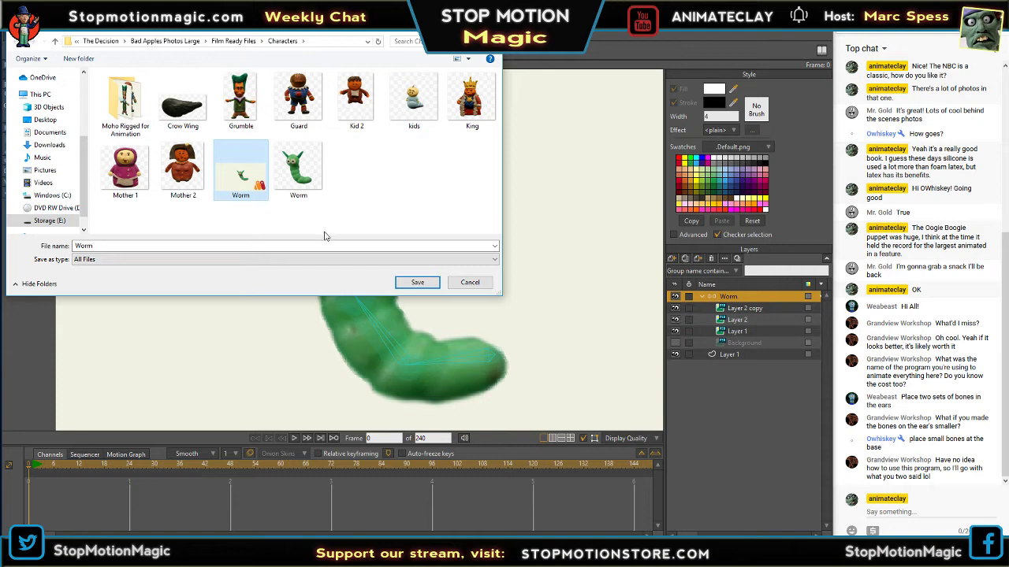
{"action": "left_click", "coordinate": [154, 247]}
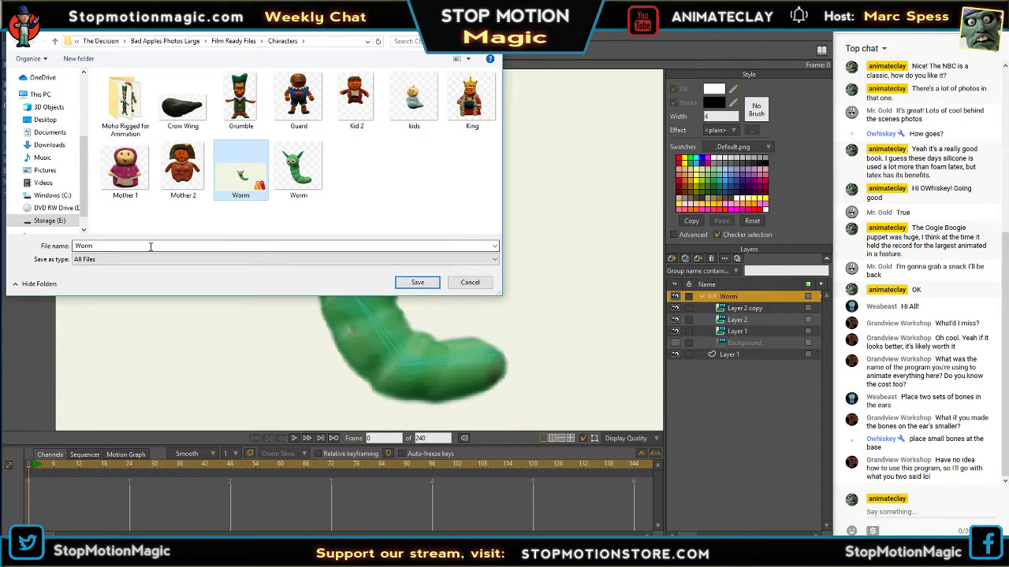
{"action": "left_click", "coordinate": [154, 259]}
{"action": "left_click", "coordinate": [470, 283]}
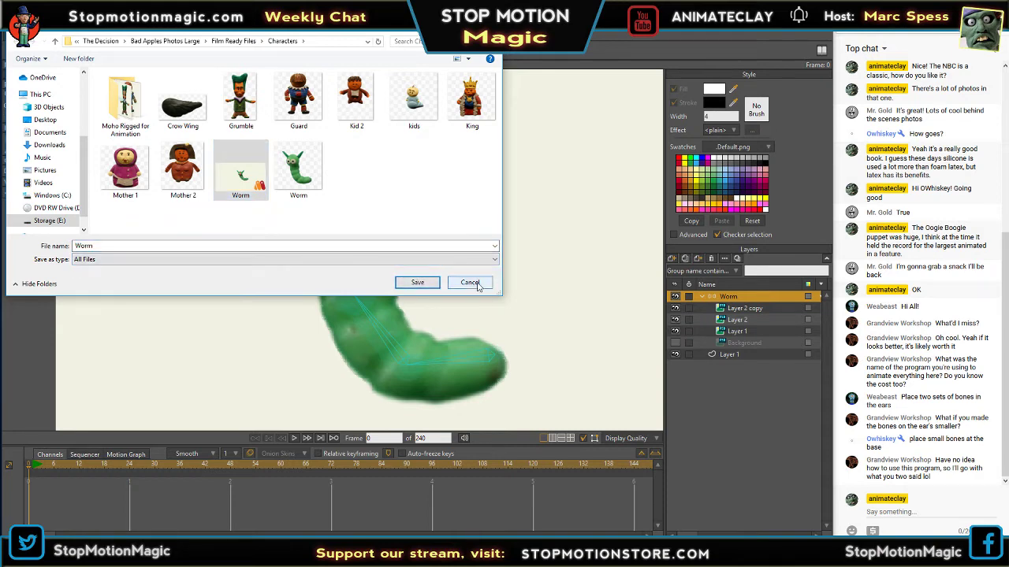
{"action": "left_click", "coordinate": [470, 282]}
- Save the rigged worm project as Worm Updated in the Moho Rigged for Animation folder
{"action": "left_click", "coordinate": [11, 23]}
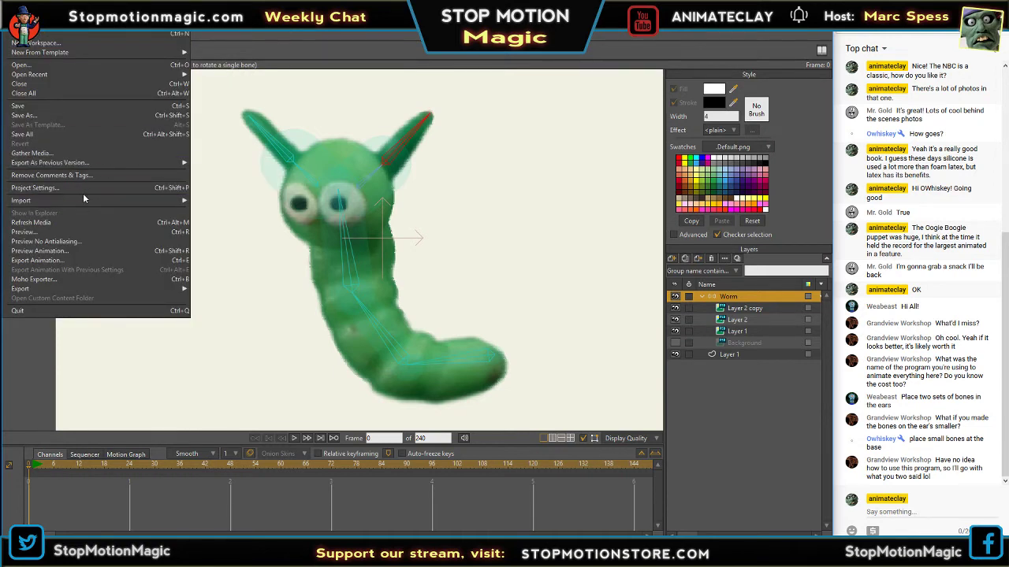
{"action": "mouse_move", "coordinate": [82, 201]}
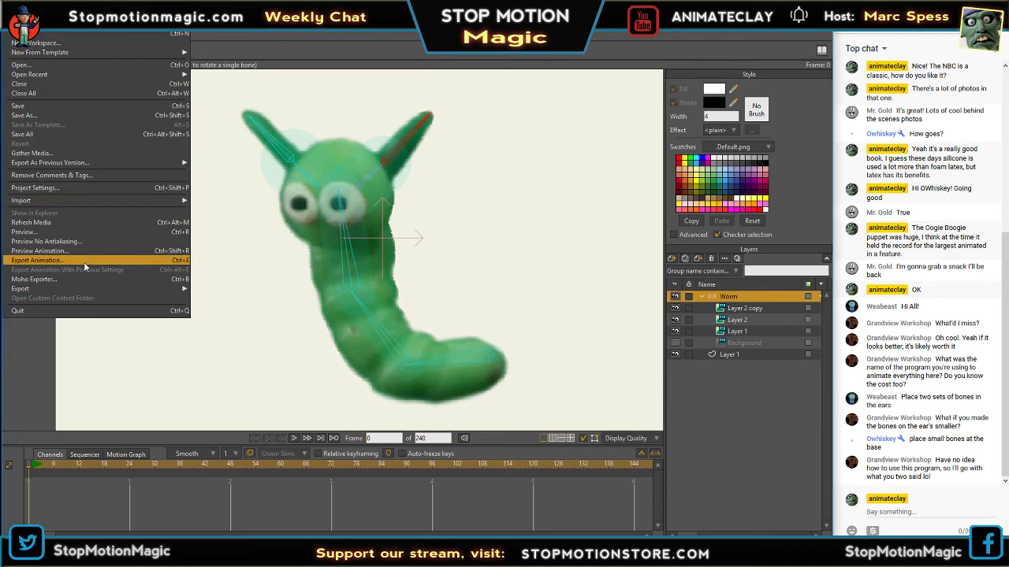
{"action": "mouse_move", "coordinate": [88, 289]}
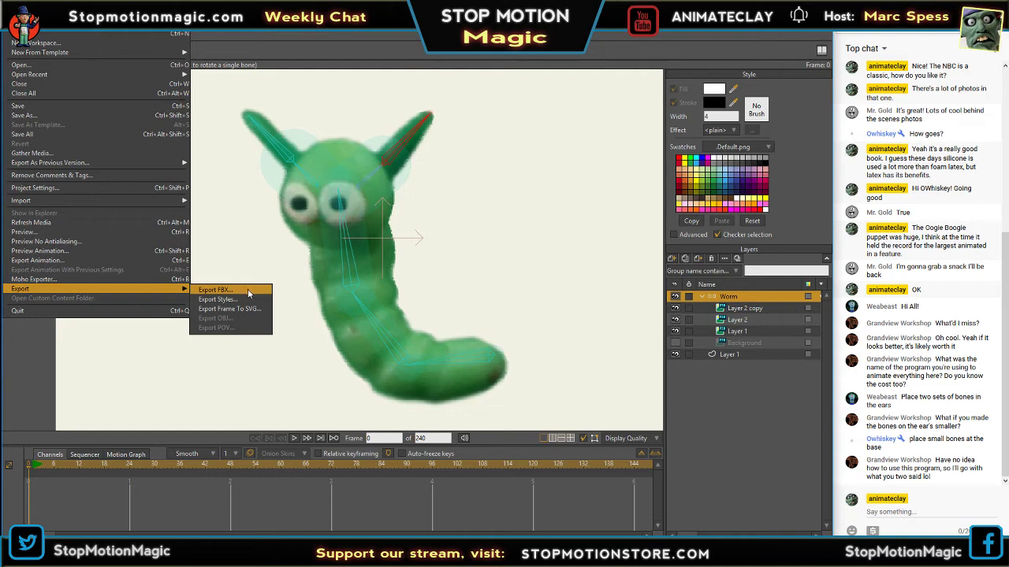
{"action": "mouse_move", "coordinate": [35, 25]}
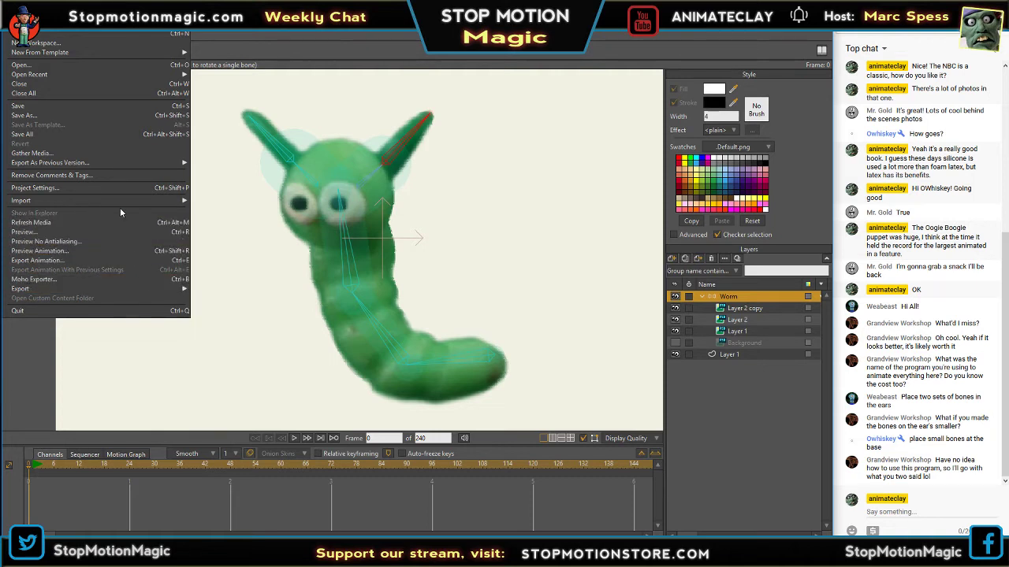
{"action": "left_click", "coordinate": [101, 116]}
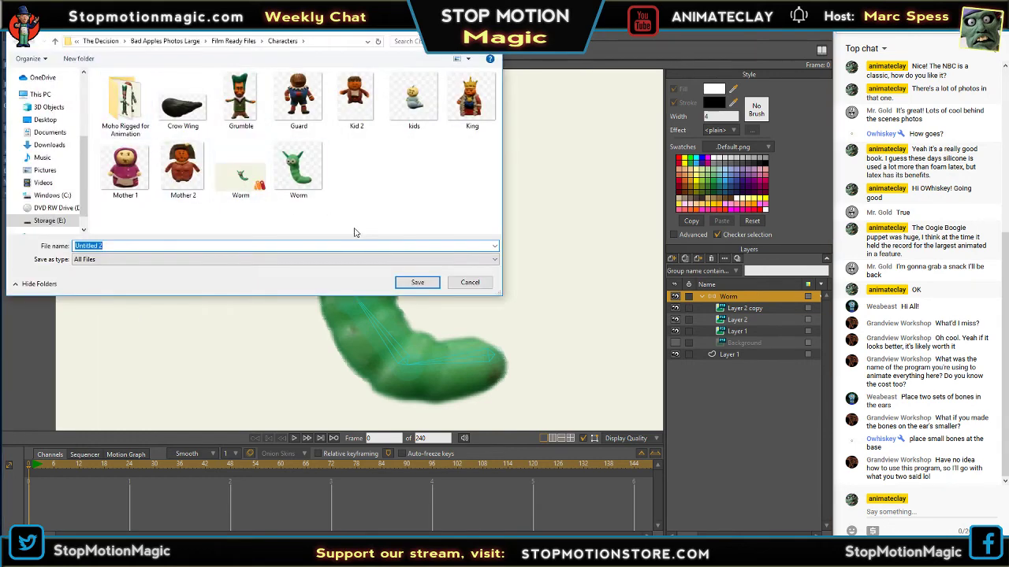
{"action": "left_click", "coordinate": [236, 177]}
{"action": "left_click", "coordinate": [125, 245]}
{"action": "left_click", "coordinate": [125, 245]}
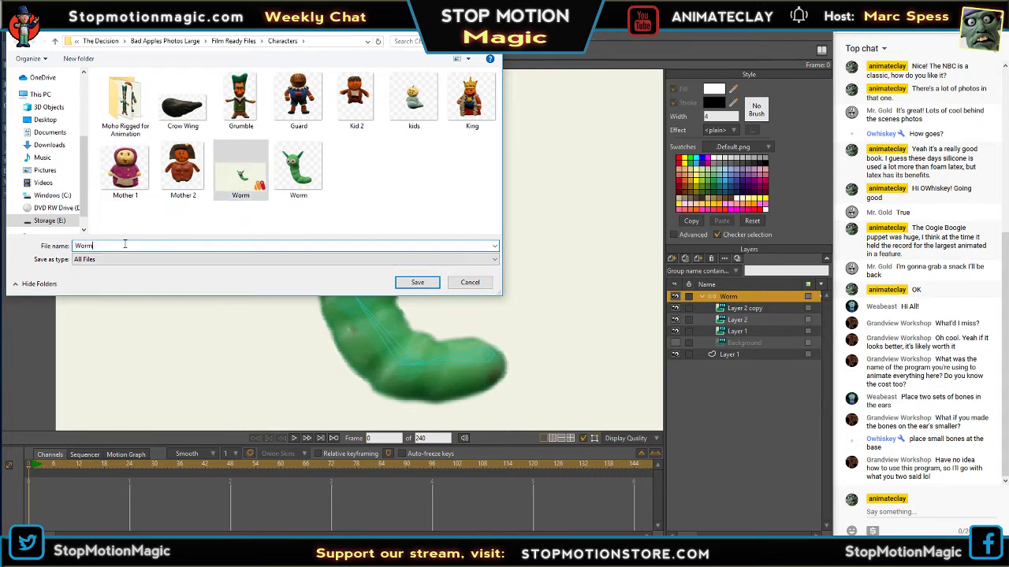
{"action": "type", "text": "Upda"}
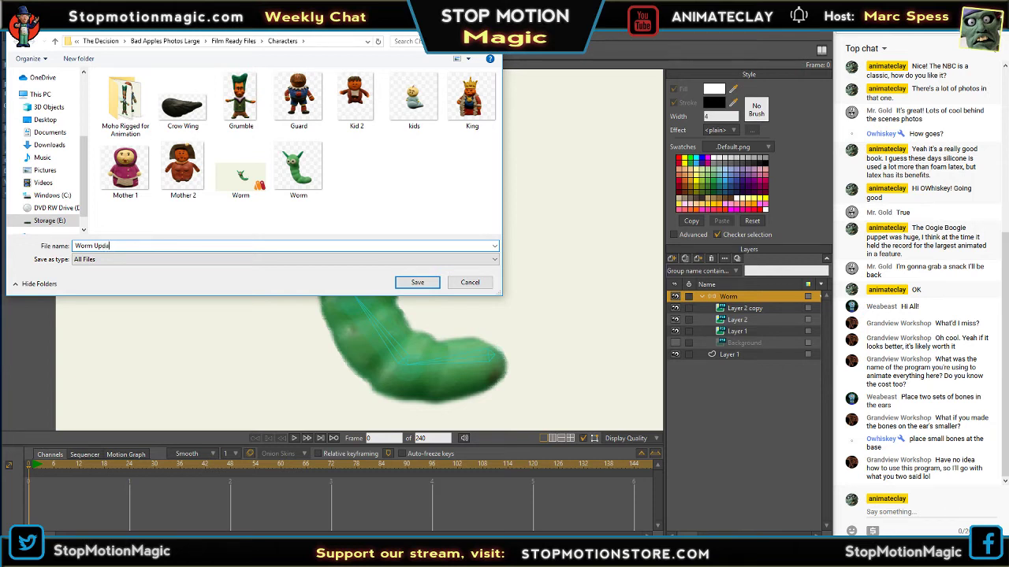
{"action": "type", "text": "ted"}
{"action": "double_click", "coordinate": [125, 103]}
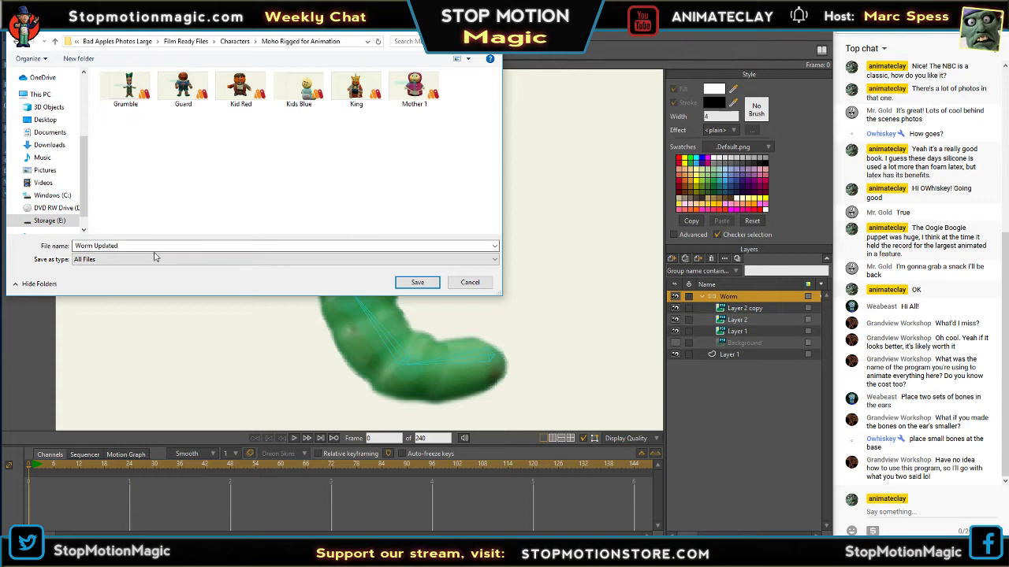
{"action": "left_click", "coordinate": [420, 283]}
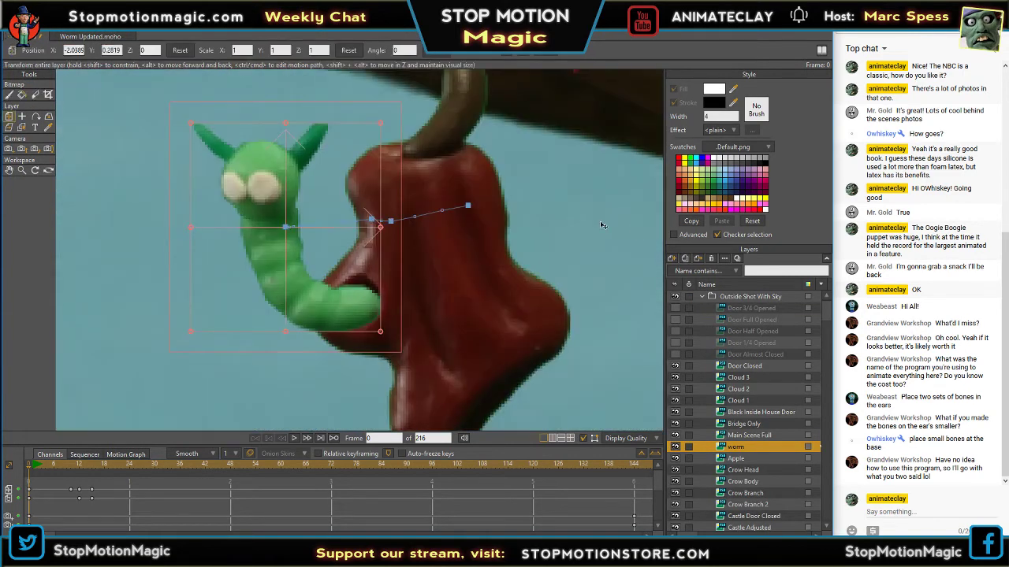
- Import all layers of the rigged Worm Updated project into the Outside Shot With Sky scene
{"action": "scroll", "coordinate": [602, 225], "scroll_direction": "down", "scroll_amount": 6}
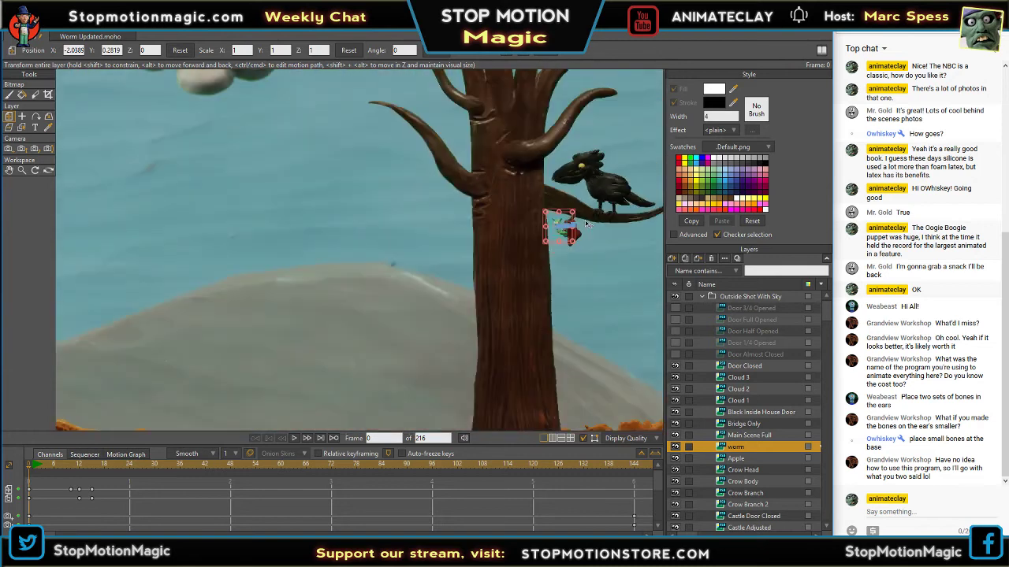
{"action": "scroll", "coordinate": [587, 224], "scroll_direction": "down", "scroll_amount": 5}
{"action": "scroll", "coordinate": [622, 220], "scroll_direction": "down", "scroll_amount": 2}
{"action": "left_click_drag", "start_coordinate": [622, 220], "coordinate": [424, 246]}
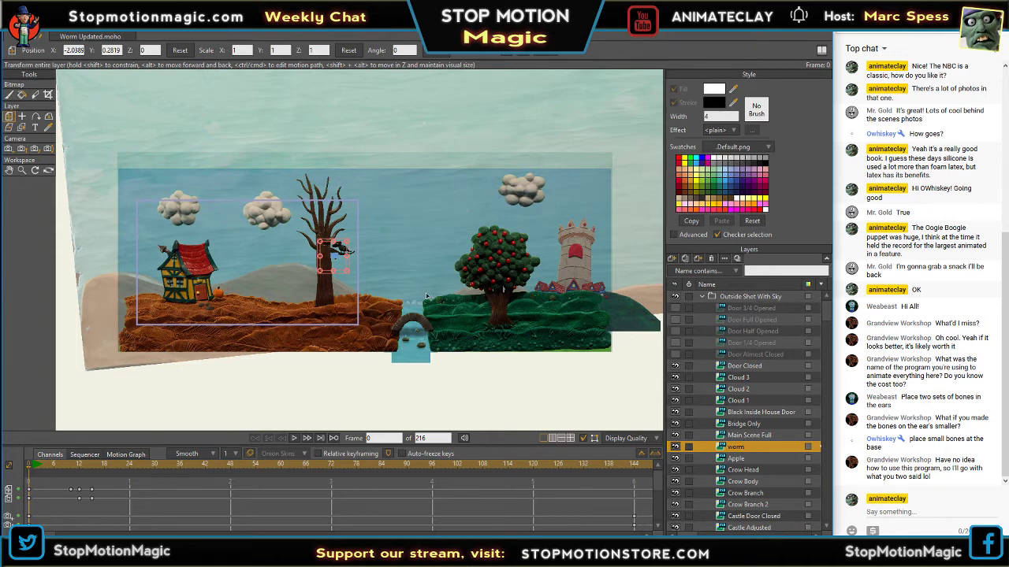
{"action": "left_click", "coordinate": [37, 42]}
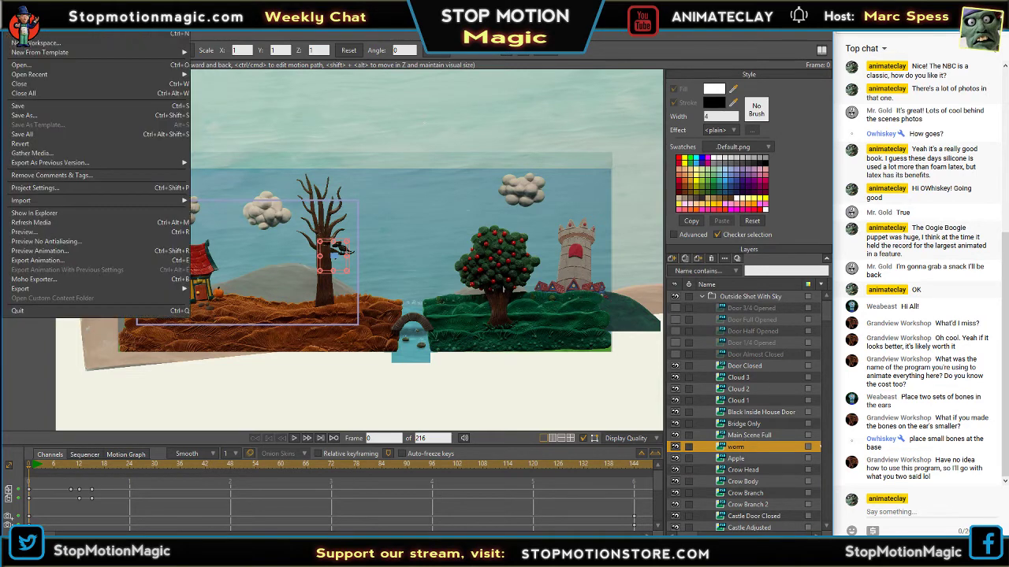
{"action": "mouse_move", "coordinate": [64, 200]}
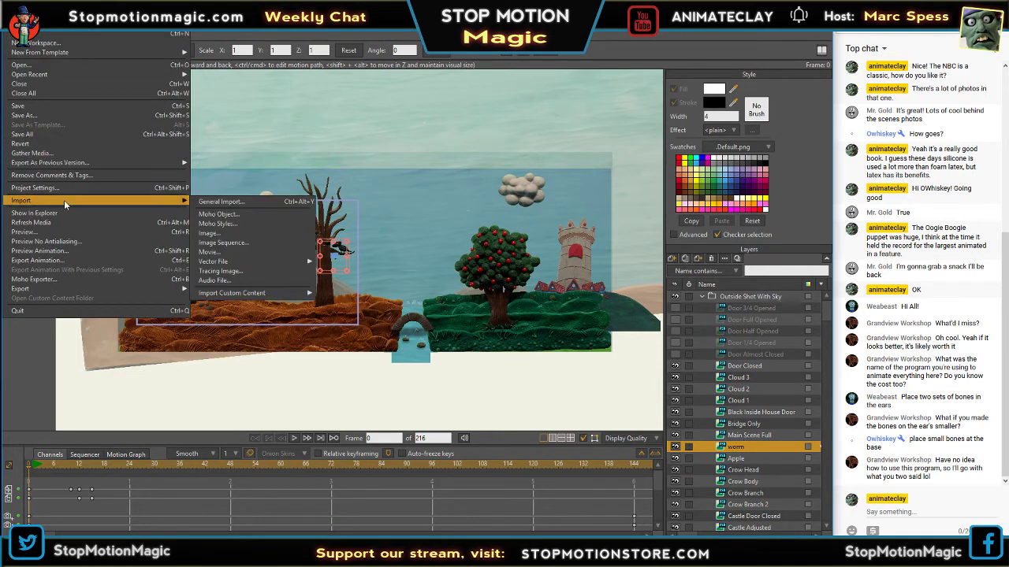
{"action": "left_click", "coordinate": [230, 204]}
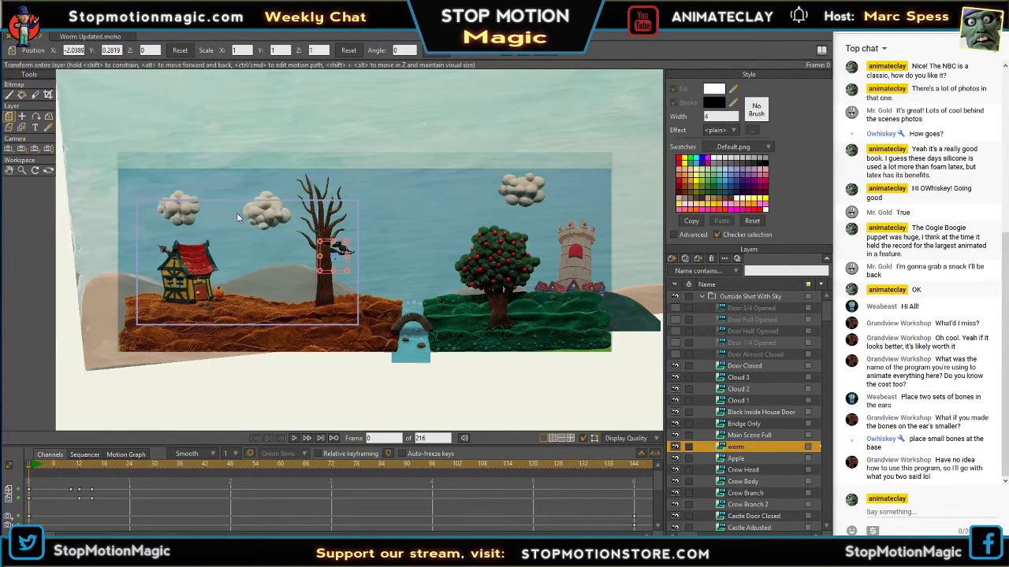
{"action": "double_click", "coordinate": [471, 107]}
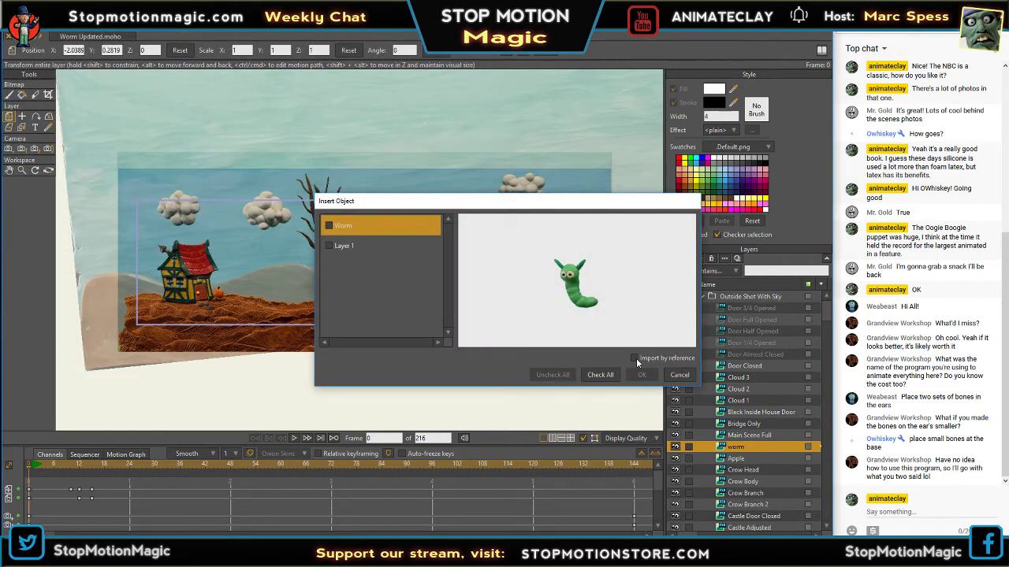
{"action": "left_click", "coordinate": [602, 375]}
{"action": "left_click", "coordinate": [643, 376]}
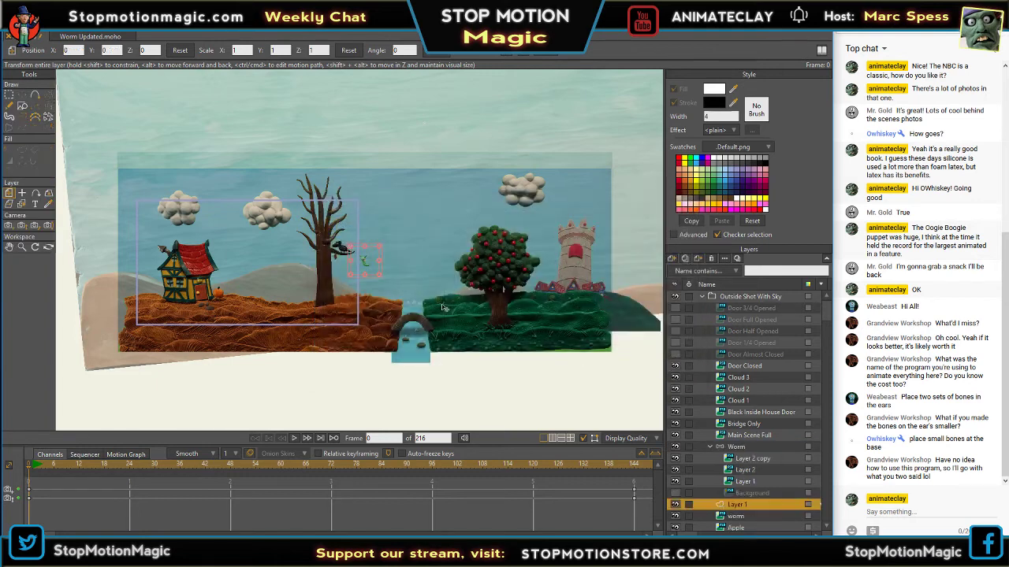
- Try to reposition the imported worm by transforming the imported top-level Layer 1
{"action": "scroll", "coordinate": [443, 307], "scroll_direction": "up", "scroll_amount": 6}
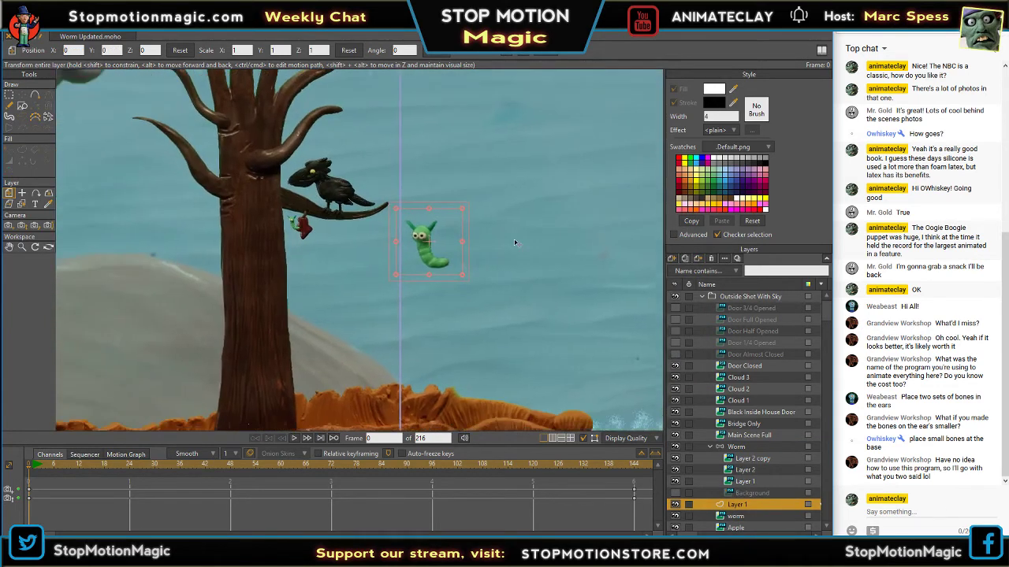
{"action": "scroll", "coordinate": [515, 243], "scroll_direction": "up", "scroll_amount": 4}
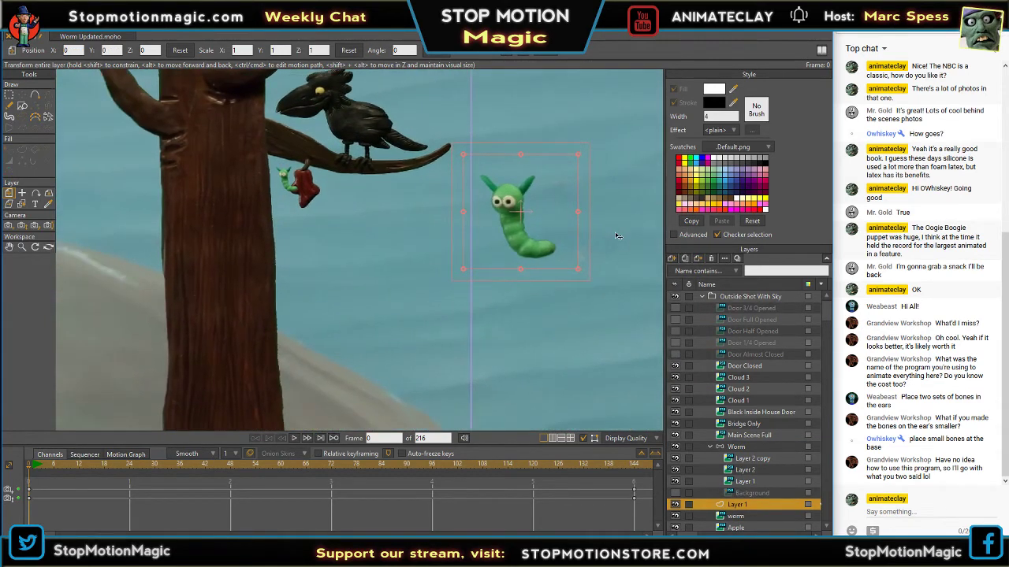
{"action": "scroll", "coordinate": [531, 197], "scroll_direction": "up", "scroll_amount": 2}
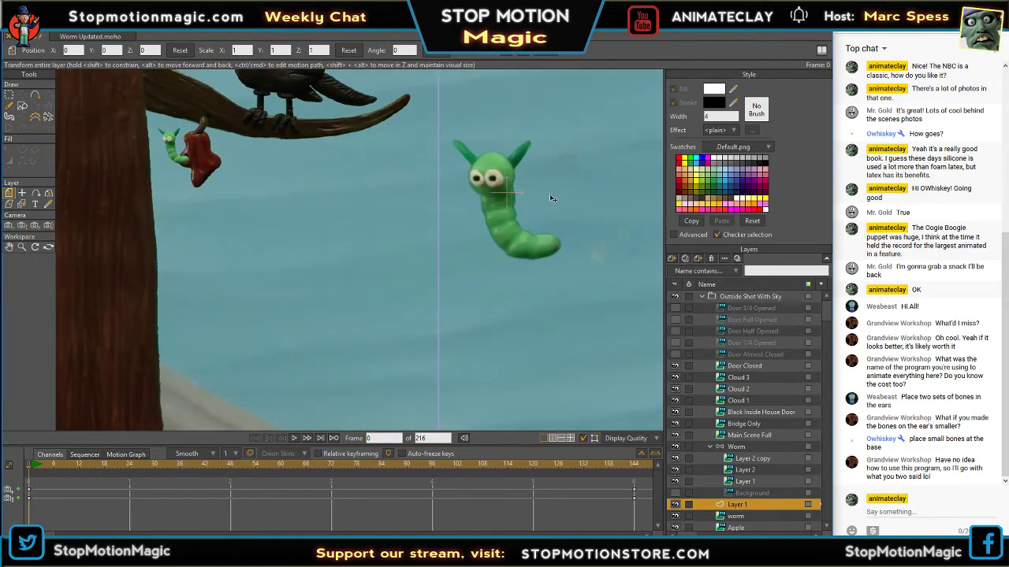
{"action": "left_click_drag", "start_coordinate": [557, 199], "coordinate": [497, 203]}
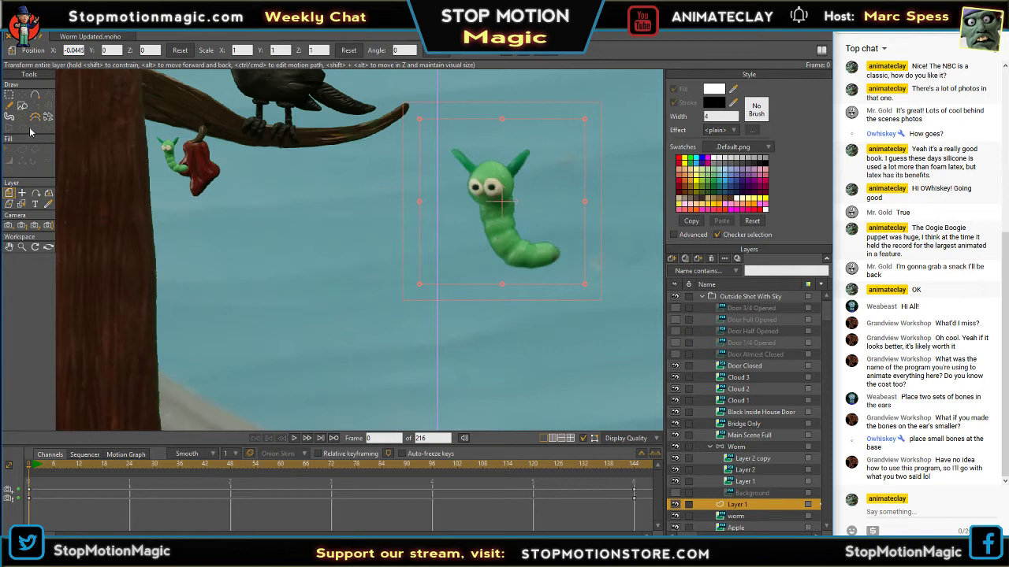
{"action": "left_click_drag", "start_coordinate": [510, 201], "coordinate": [507, 202]}
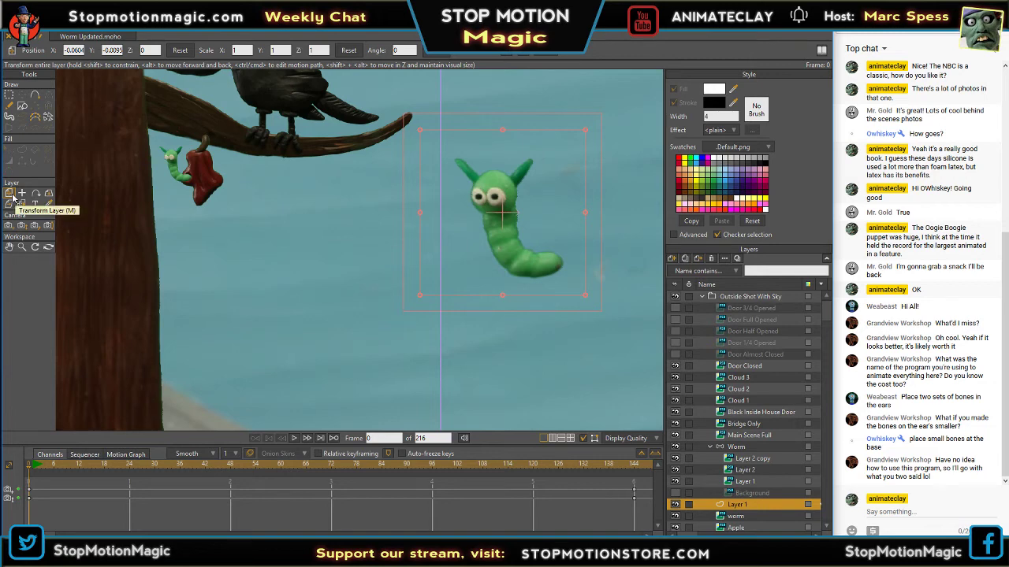
{"action": "left_click", "coordinate": [9, 247]}
{"action": "left_click_drag", "start_coordinate": [561, 218], "coordinate": [610, 262]}
{"action": "mouse_move", "coordinate": [538, 246]}
{"action": "left_mouse_down"}
{"action": "mouse_move", "coordinate": [418, 224]}
{"action": "mouse_move", "coordinate": [445, 217]}
{"action": "left_mouse_up"}
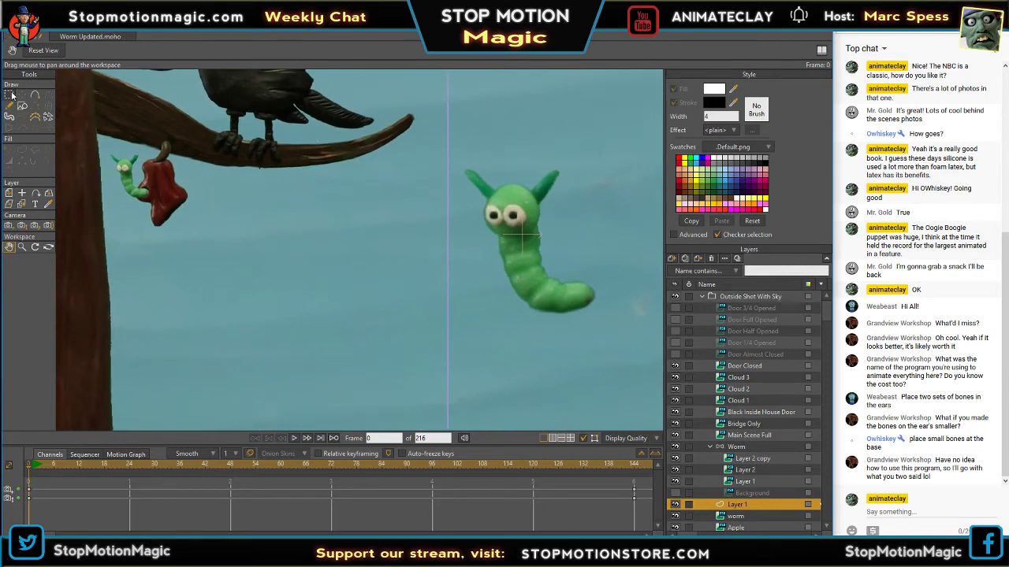
{"action": "left_click", "coordinate": [9, 194]}
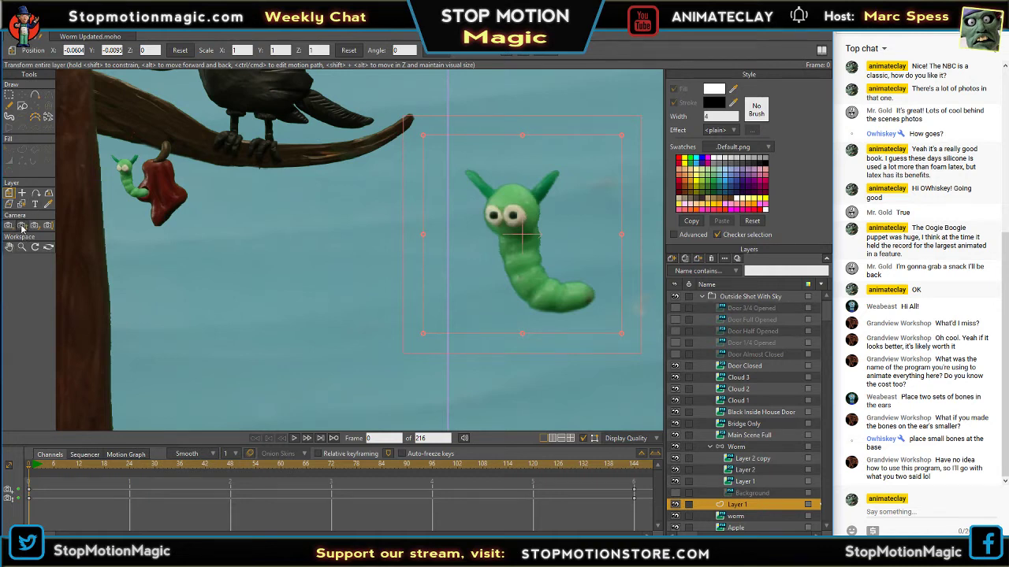
{"action": "left_click", "coordinate": [22, 227]}
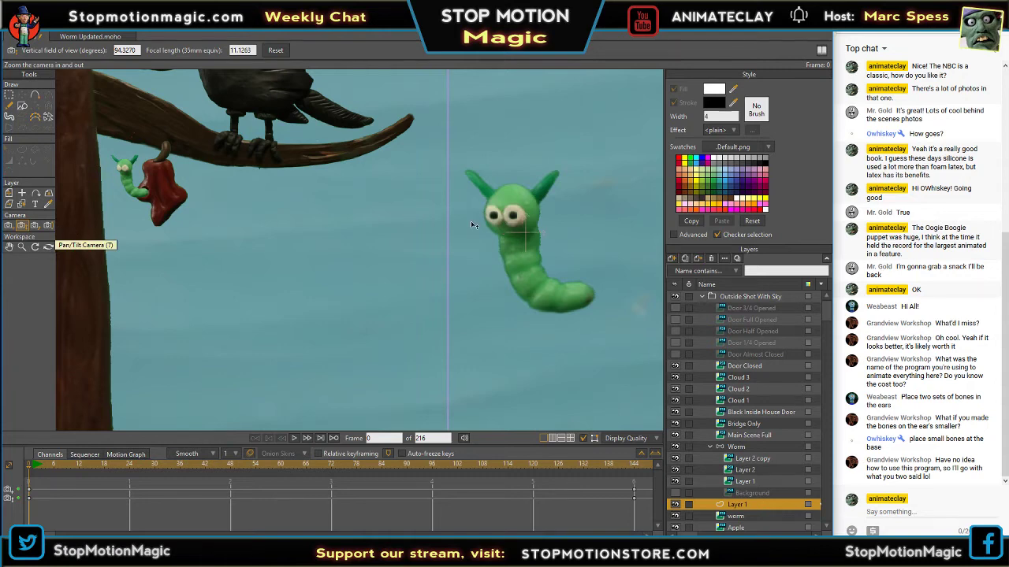
{"action": "scroll", "coordinate": [820, 327], "scroll_direction": "down", "scroll_amount": 5}
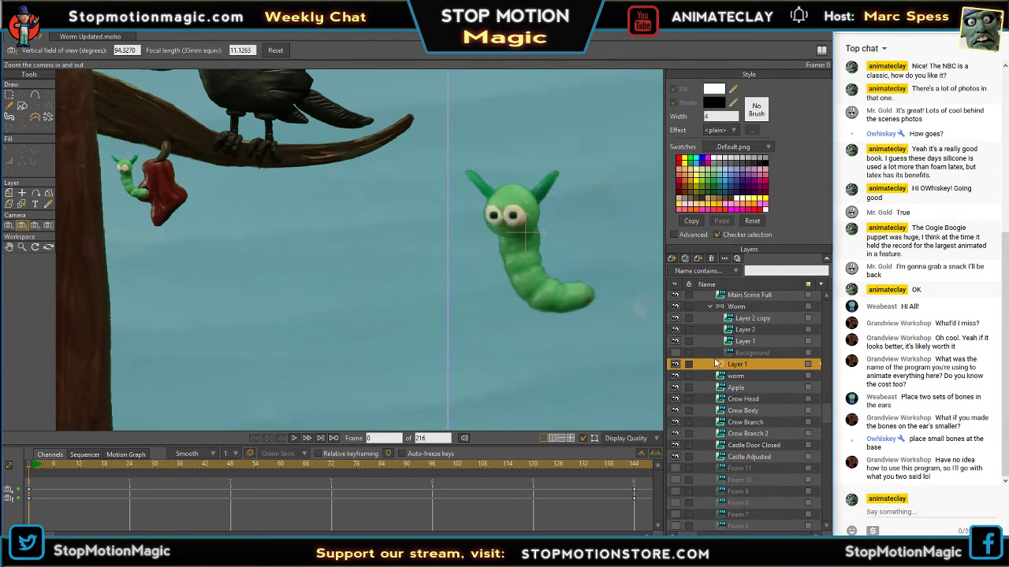
- Select the imported Worm bone layer and toggle its visibility to check that it holds the rigged worm
{"action": "left_click", "coordinate": [674, 364]}
{"action": "left_click", "coordinate": [743, 307]}
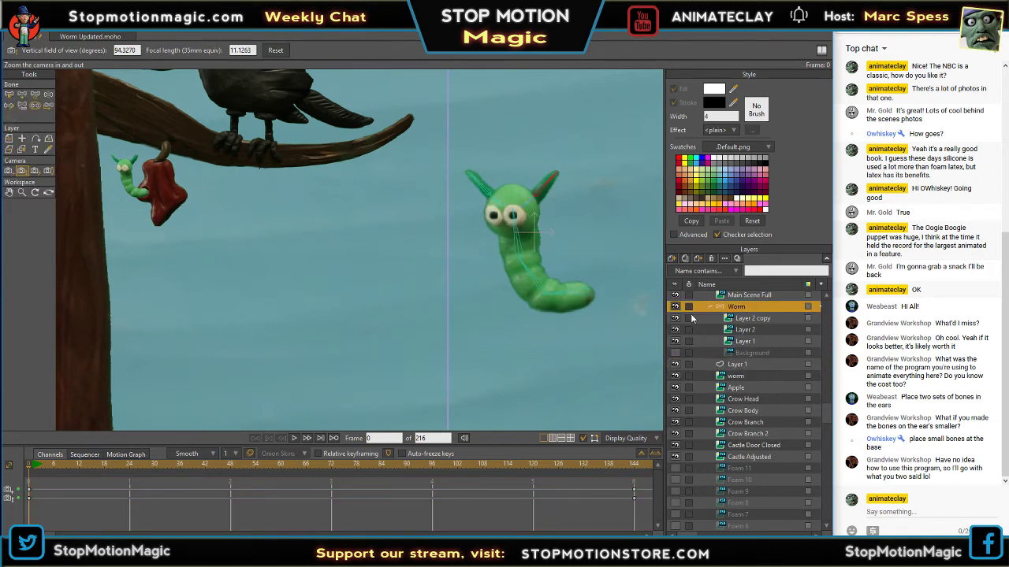
{"action": "left_click", "coordinate": [676, 307]}
{"action": "left_click", "coordinate": [676, 307]}
- Move the rigged worm next to the hanging rotten apple and scale it down uniformly to 0.3065
{"action": "scroll", "coordinate": [548, 235], "scroll_direction": "down", "scroll_amount": 3}
{"action": "scroll", "coordinate": [544, 237], "scroll_direction": "up", "scroll_amount": 2}
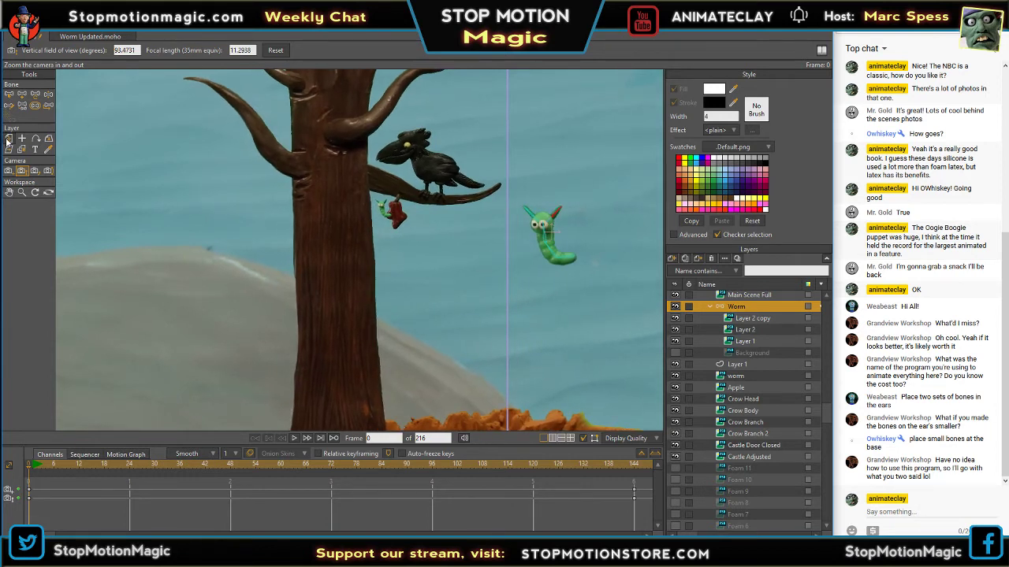
{"action": "left_click", "coordinate": [9, 138]}
{"action": "left_click_drag", "start_coordinate": [535, 235], "coordinate": [426, 251]}
{"action": "scroll", "coordinate": [428, 268], "scroll_direction": "up", "scroll_amount": 3}
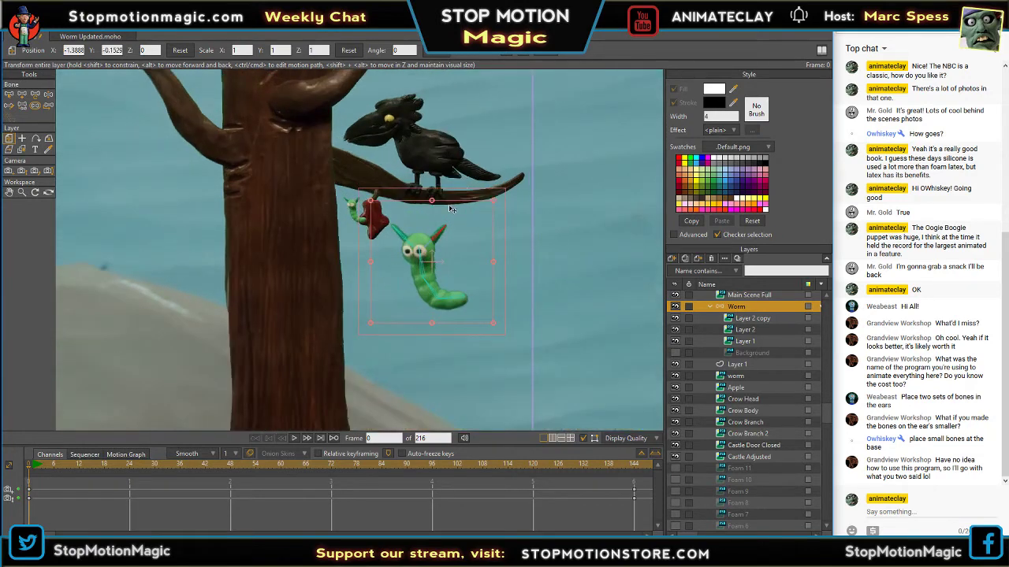
{"action": "left_click_drag", "start_coordinate": [526, 199], "coordinate": [296, 221]}
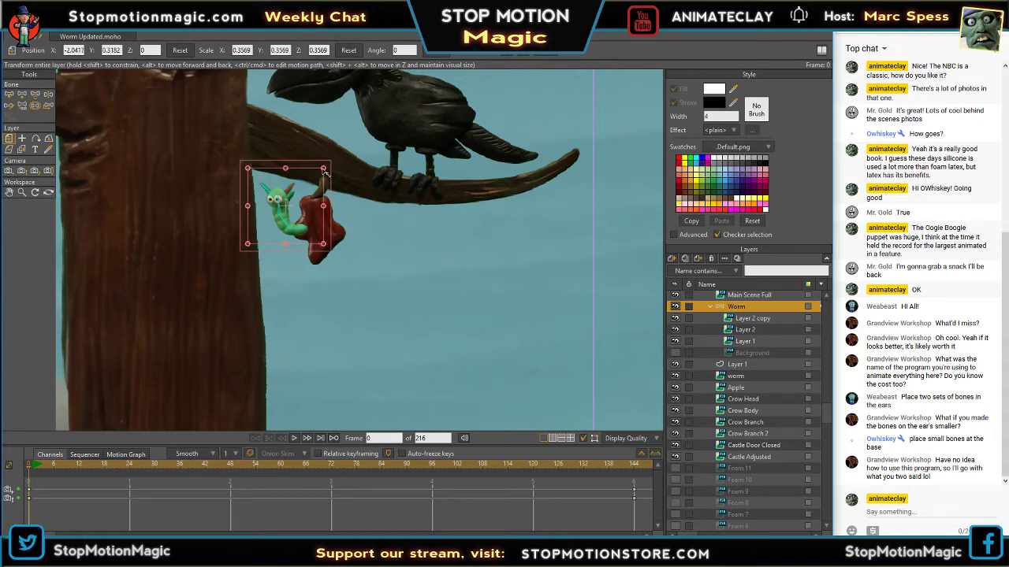
{"action": "left_click_drag", "start_coordinate": [325, 171], "coordinate": [321, 224]}
{"action": "scroll", "coordinate": [322, 224], "scroll_direction": "up", "scroll_amount": 6}
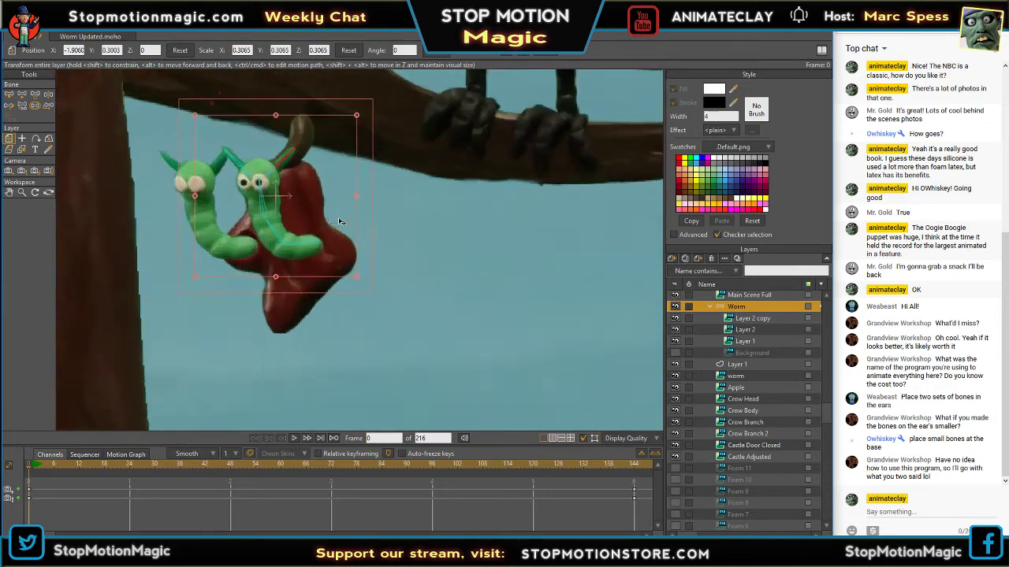
- Position the rigged worm over the old worm beside the apple, at about X -2.06, Y 0.30
{"action": "scroll", "coordinate": [591, 242], "scroll_direction": "up", "scroll_amount": 3}
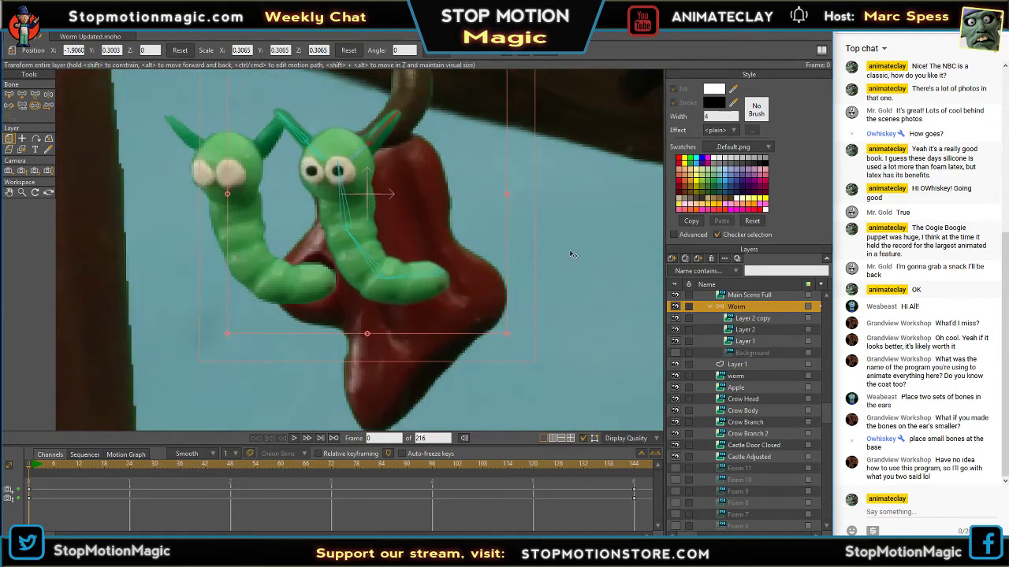
{"action": "left_click_drag", "start_coordinate": [414, 229], "coordinate": [236, 148]}
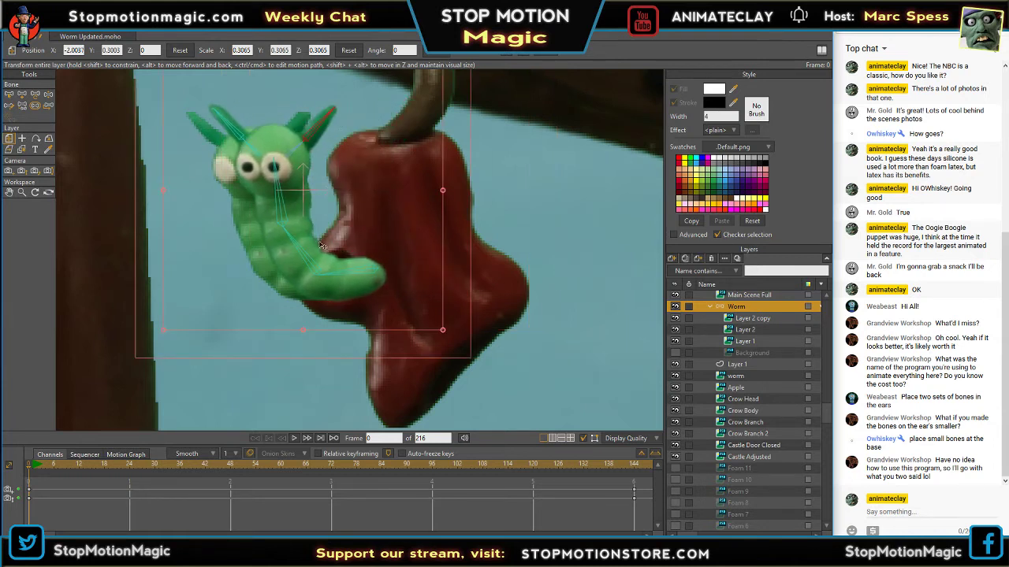
{"action": "left_click_drag", "start_coordinate": [362, 251], "coordinate": [313, 251]}
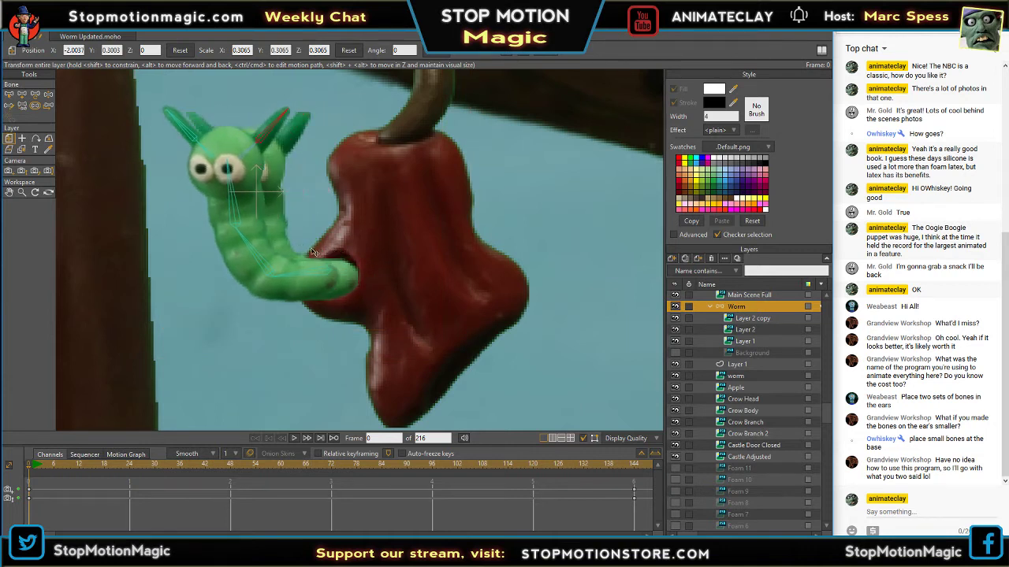
- Delete the old worm image layer and toggle the Apple layer's visibility to check it
{"action": "left_click", "coordinate": [745, 378]}
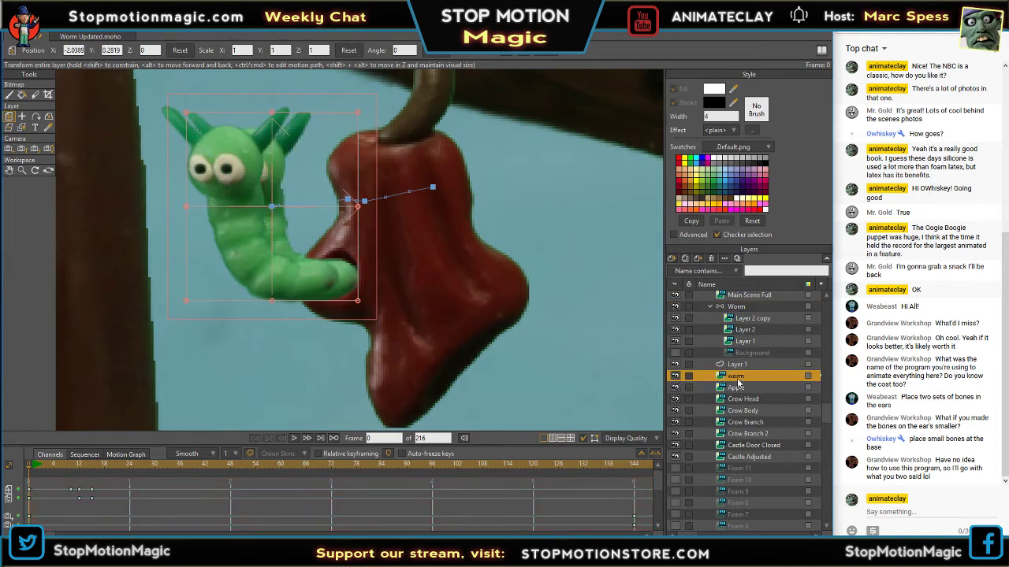
{"action": "right_click", "coordinate": [738, 382]}
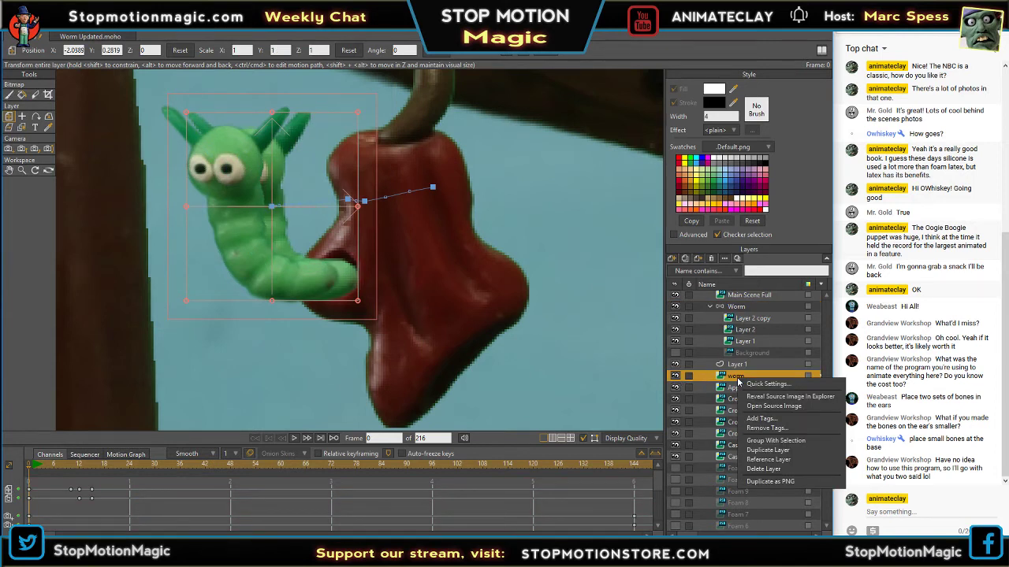
{"action": "left_click", "coordinate": [770, 471]}
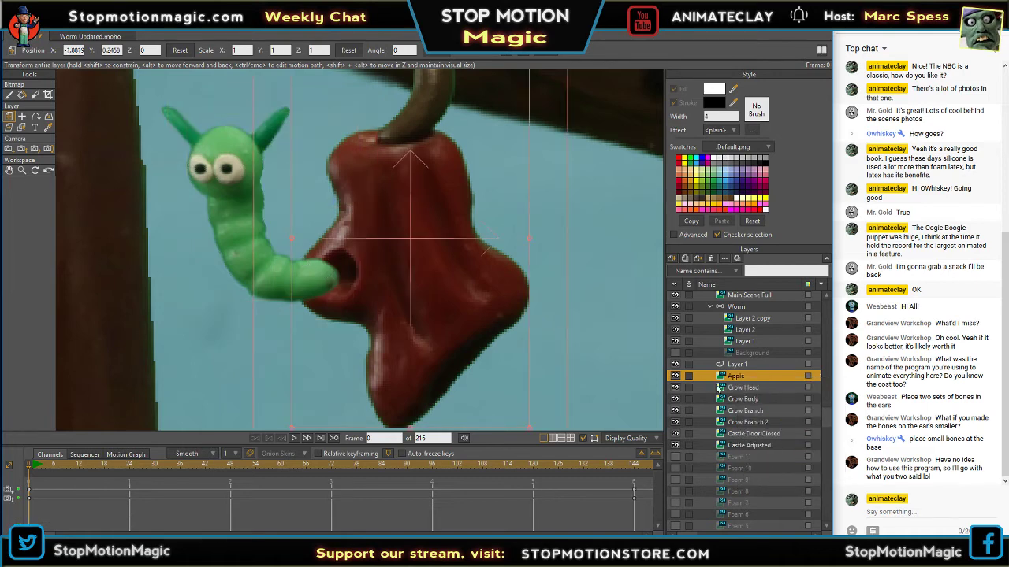
{"action": "left_click", "coordinate": [675, 376]}
{"action": "left_click", "coordinate": [675, 377]}
{"action": "scroll", "coordinate": [488, 230], "scroll_direction": "down", "scroll_amount": 5}
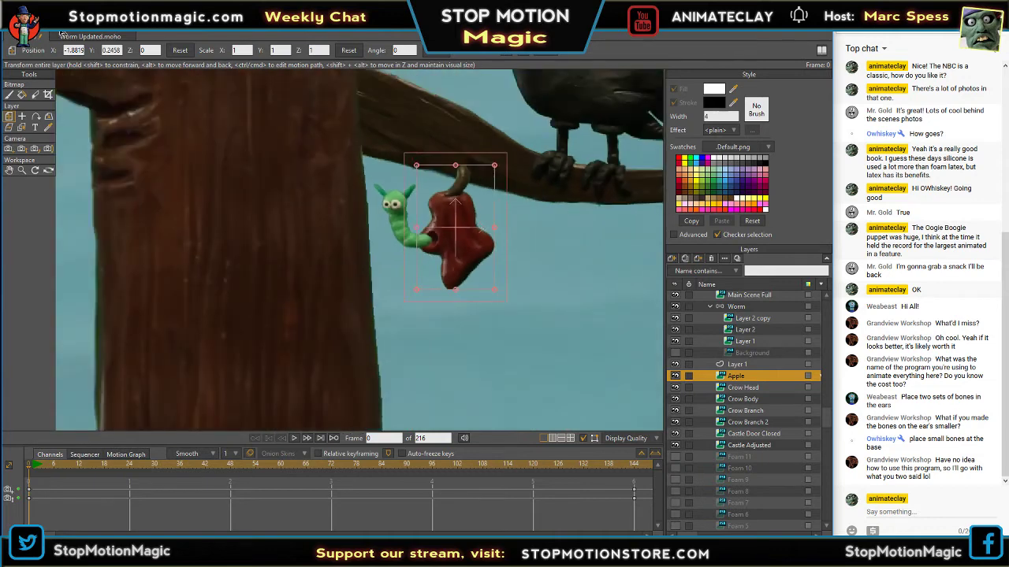
{"action": "left_click", "coordinate": [15, 38]}
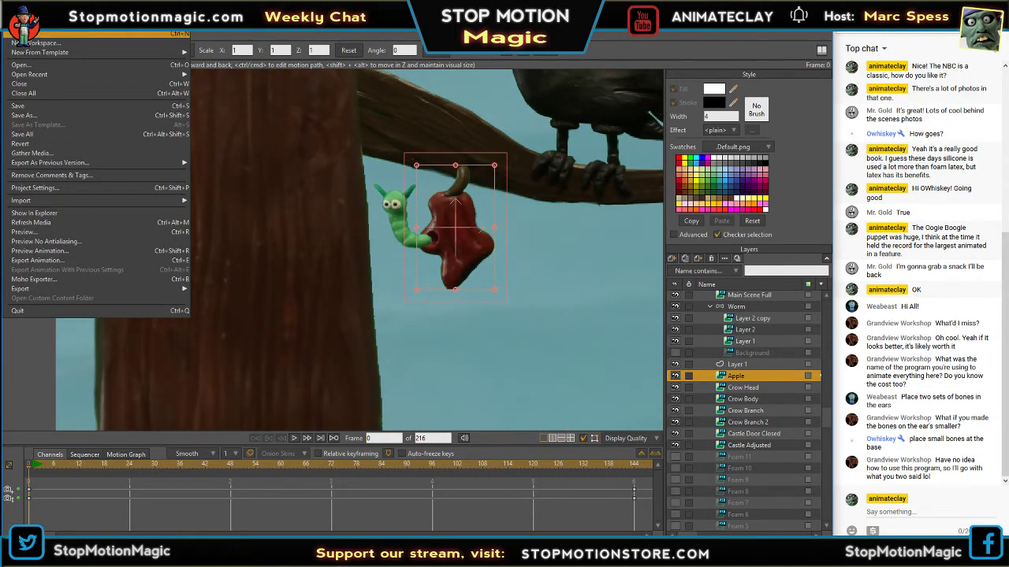
{"action": "left_click", "coordinate": [398, 229]}
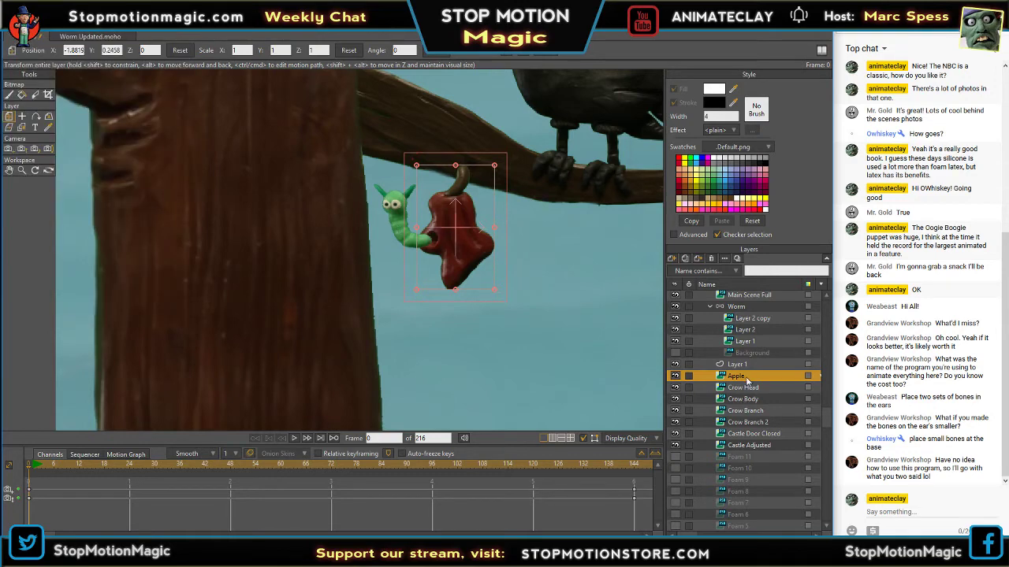
- Move the rigged worm's tail over the apple's hole, placing the Worm layer at about X -2.036, Y 0.305
{"action": "left_click", "coordinate": [738, 307]}
{"action": "scroll", "coordinate": [425, 237], "scroll_direction": "up", "scroll_amount": 2}
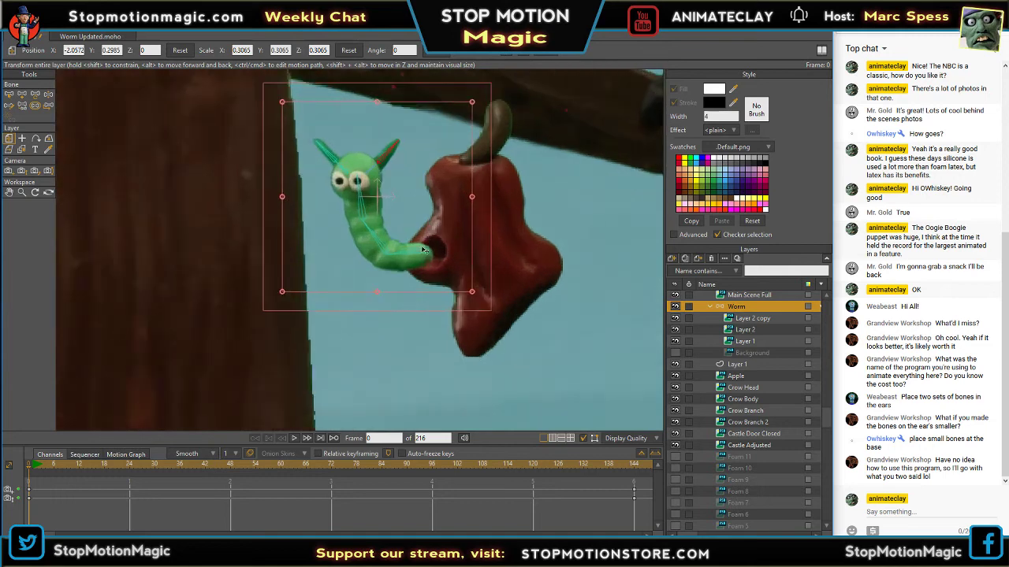
{"action": "left_click_drag", "start_coordinate": [403, 236], "coordinate": [409, 232]}
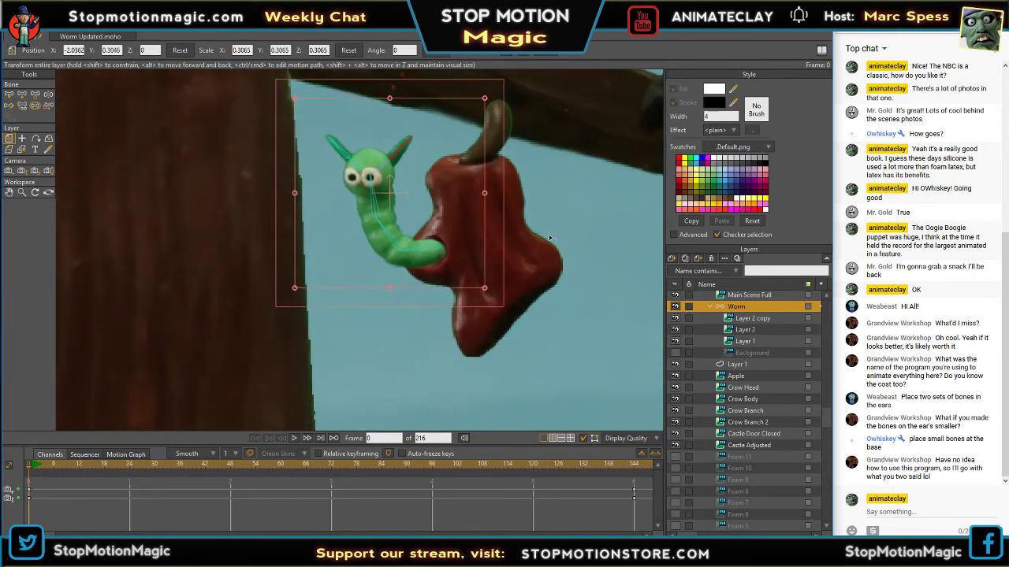
- Switch to Photoshop, close Worm.psd, and bring the Apple Rotten.psd window to the front
{"action": "left_click", "coordinate": [767, 15]}
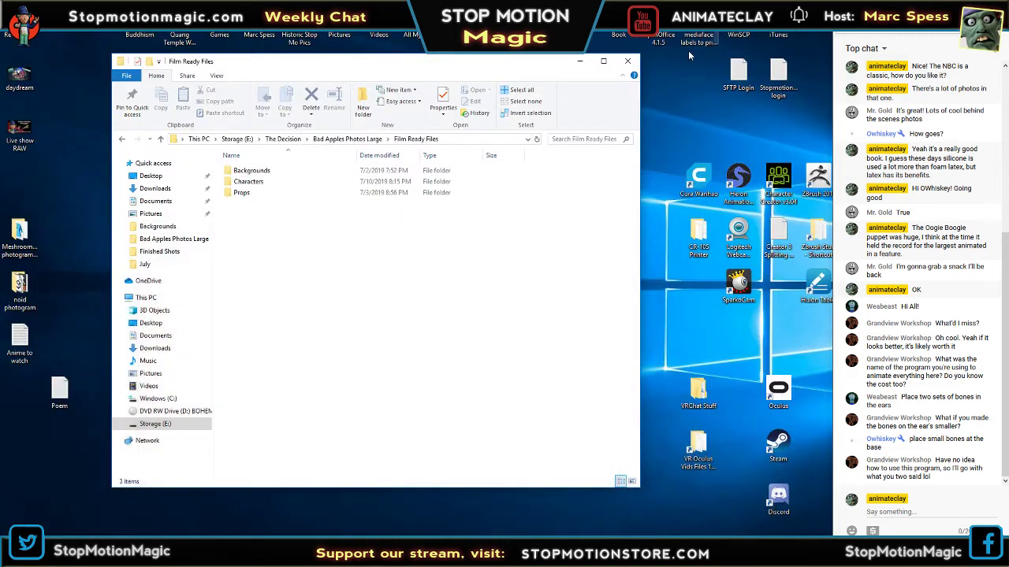
{"action": "left_click", "coordinate": [239, 546]}
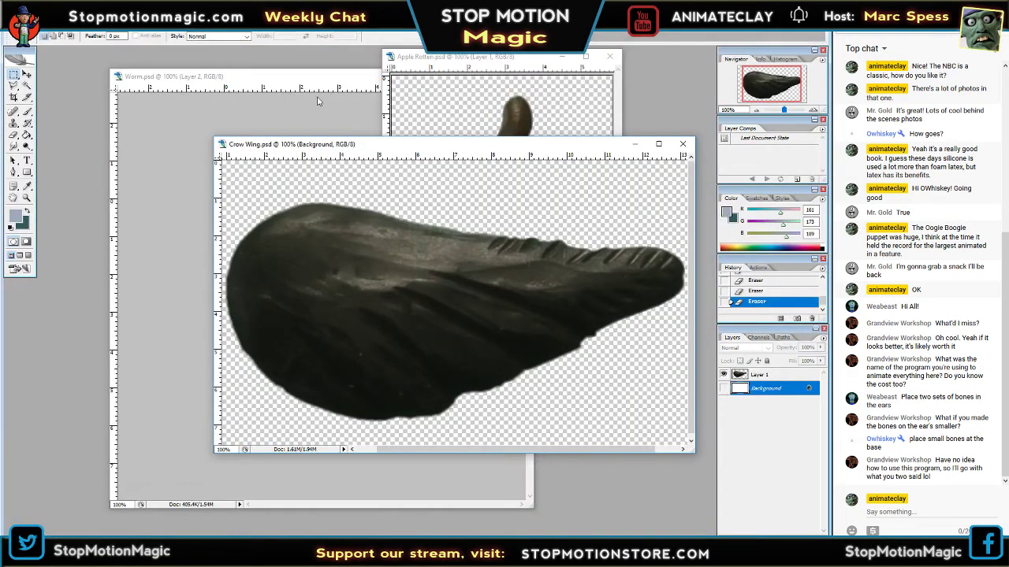
{"action": "left_click", "coordinate": [298, 79]}
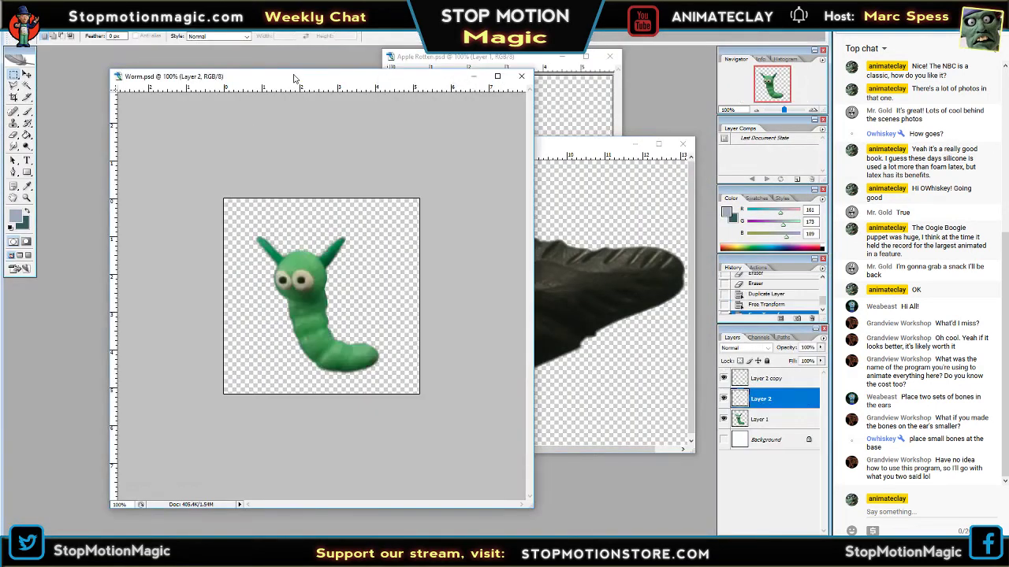
{"action": "left_click", "coordinate": [521, 77]}
{"action": "left_click_drag", "start_coordinate": [510, 66], "coordinate": [444, 70]}
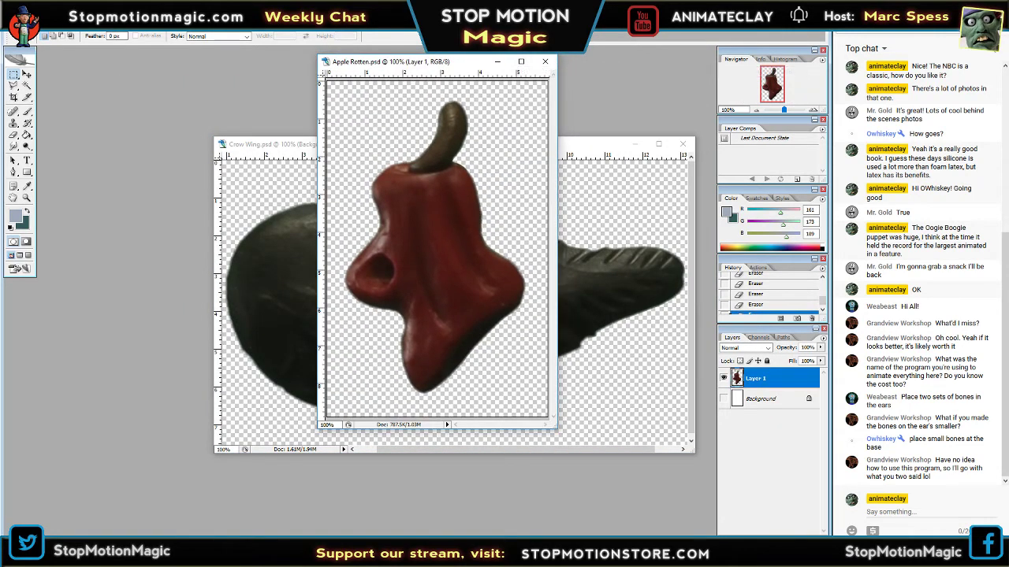
{"action": "left_click", "coordinate": [16, 25]}
{"action": "left_click", "coordinate": [32, 131]}
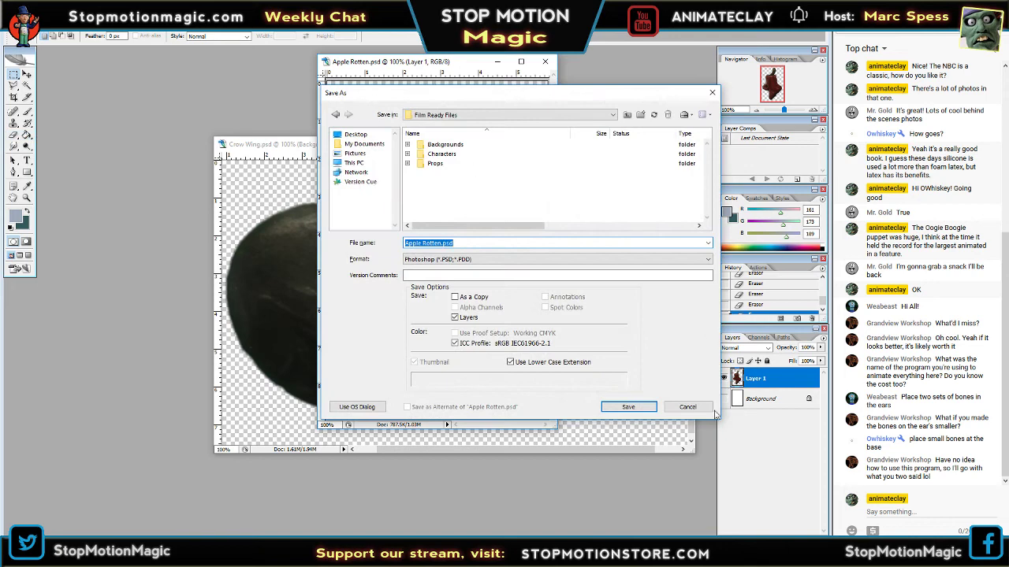
{"action": "left_click", "coordinate": [687, 407]}
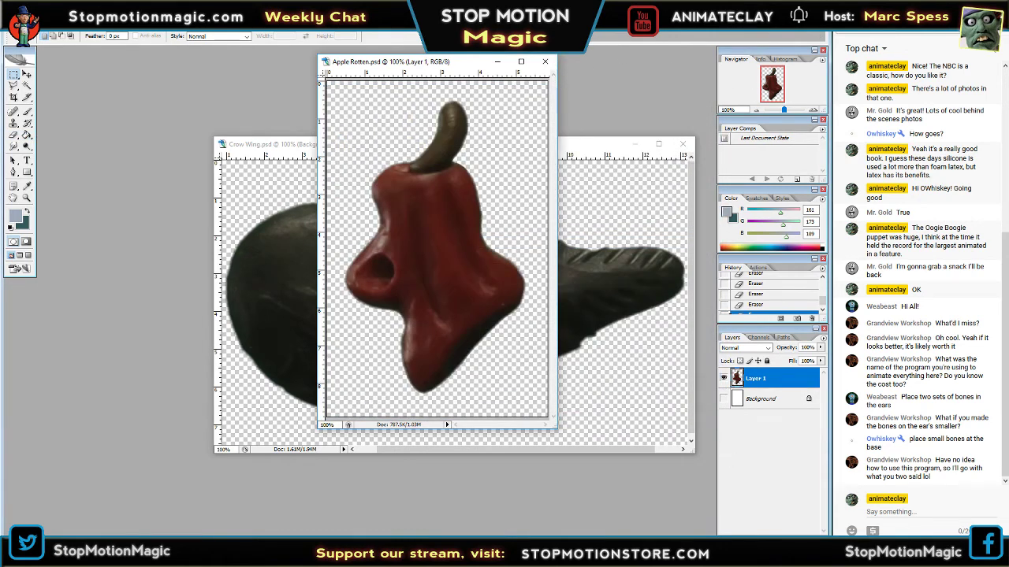
- Switch to Moho, close the separate Worm Updated project and create a new blank project
{"action": "left_click", "coordinate": [770, 11]}
{"action": "left_click", "coordinate": [177, 554]}
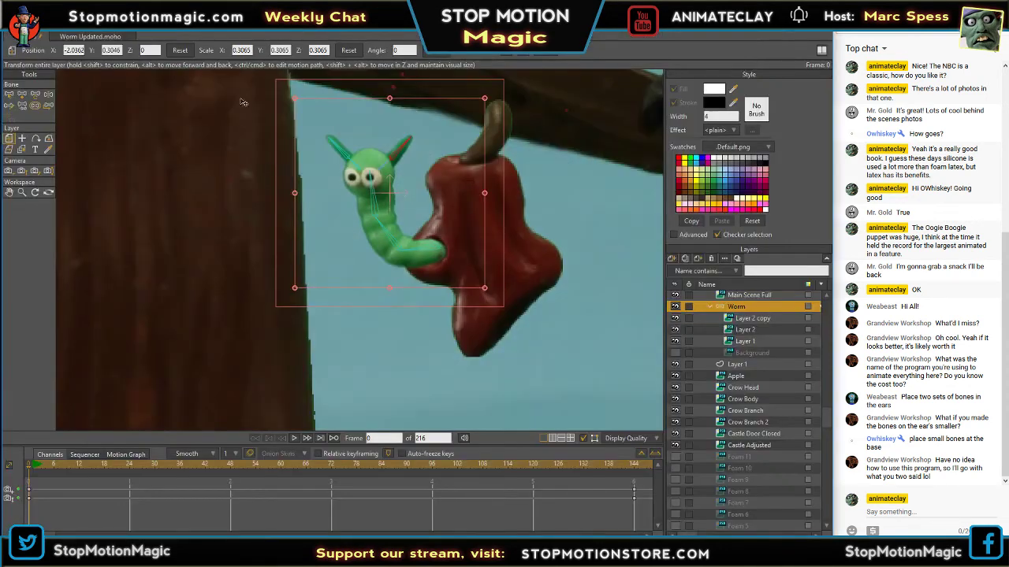
{"action": "left_click", "coordinate": [79, 36]}
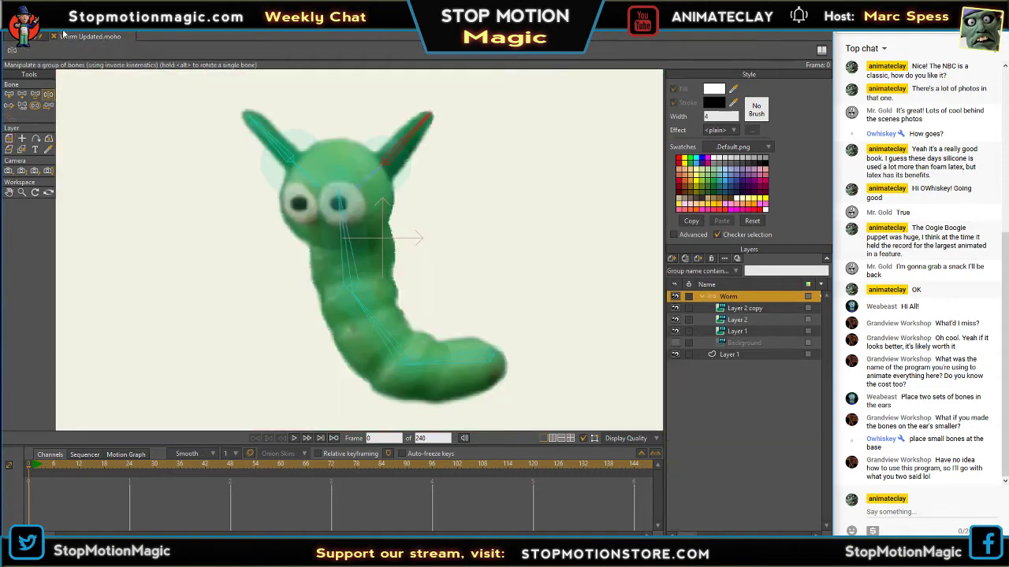
{"action": "left_click", "coordinate": [54, 36]}
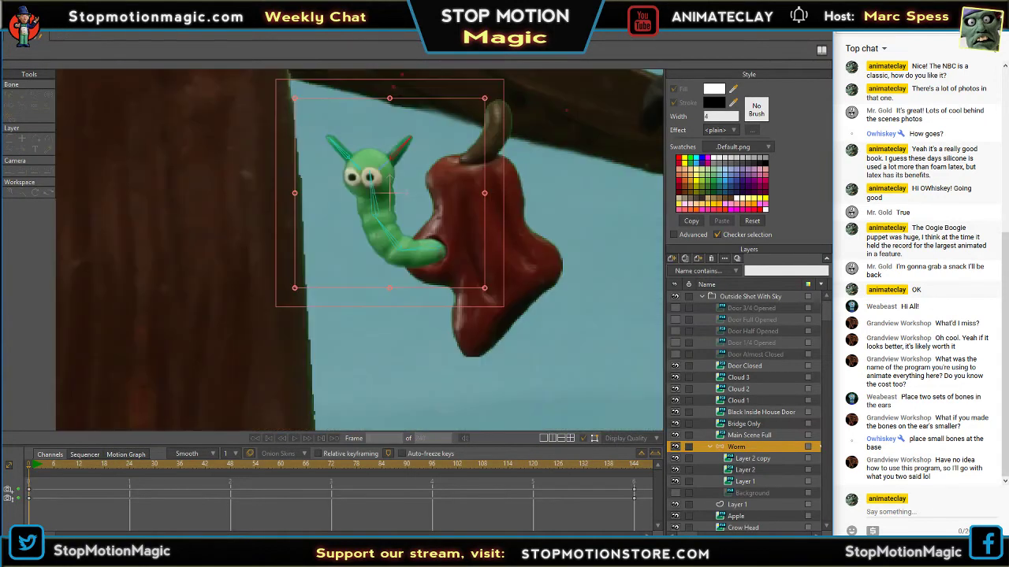
{"action": "left_click", "coordinate": [13, 26]}
{"action": "left_click", "coordinate": [18, 34]}
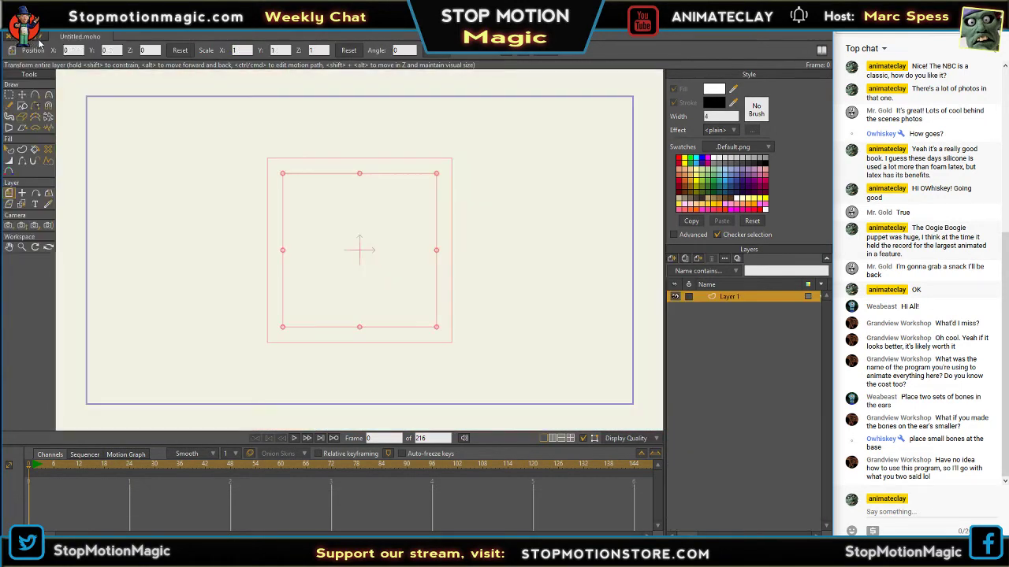
- Import the Crow Wing image file from the Characters folder into the new project
{"action": "left_click", "coordinate": [13, 27]}
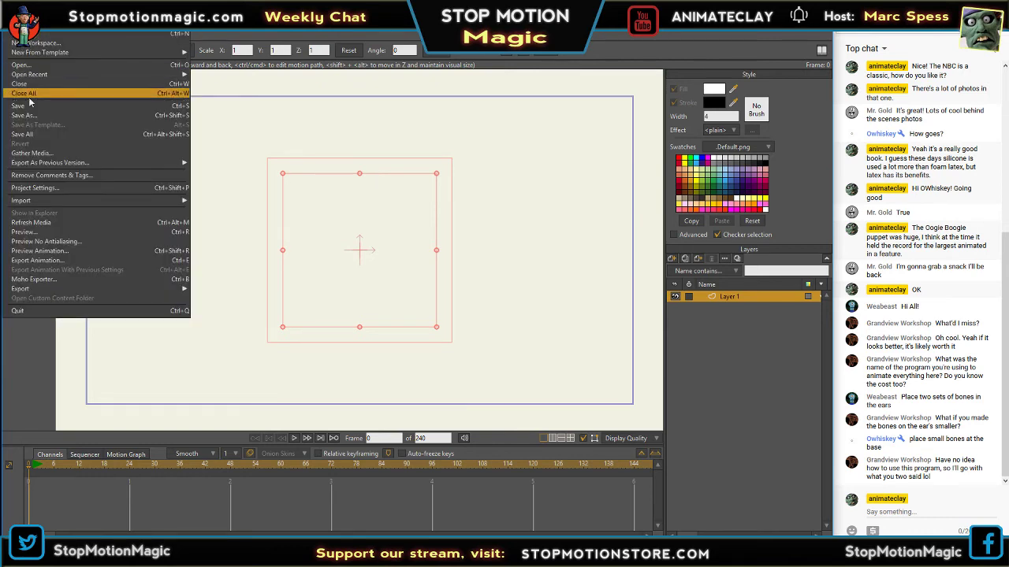
{"action": "mouse_move", "coordinate": [60, 202]}
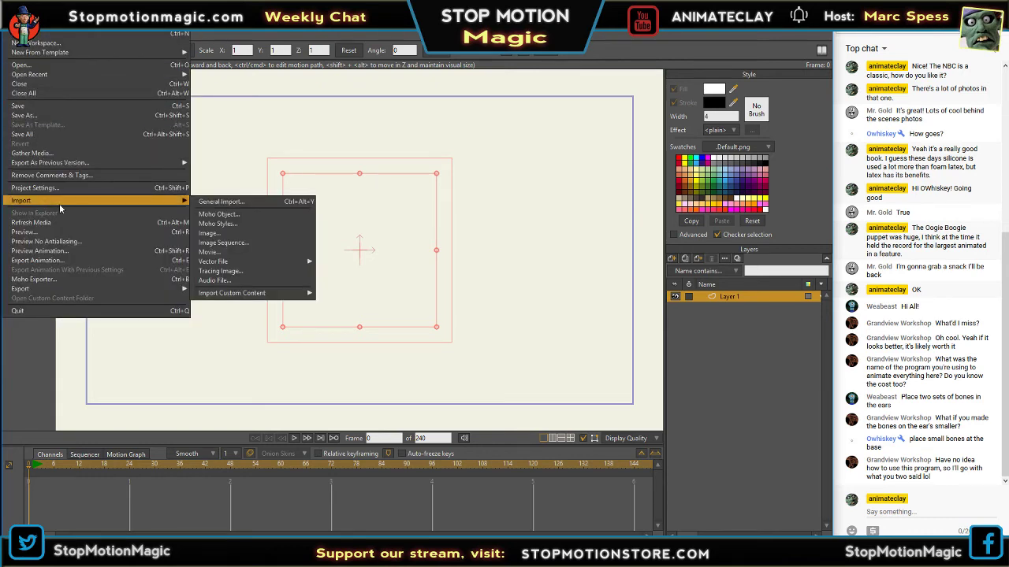
{"action": "left_click", "coordinate": [243, 200]}
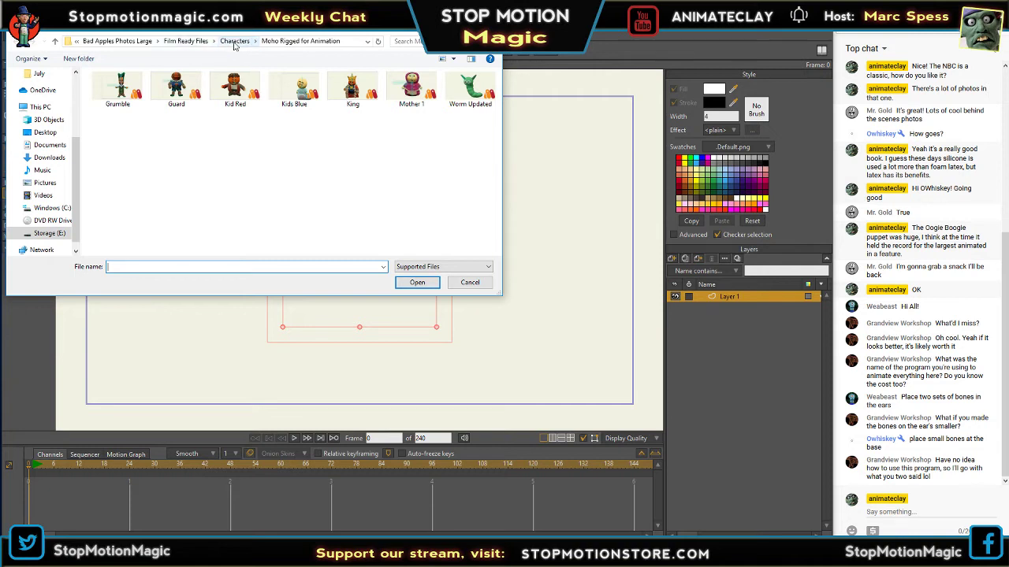
{"action": "left_click", "coordinate": [237, 43]}
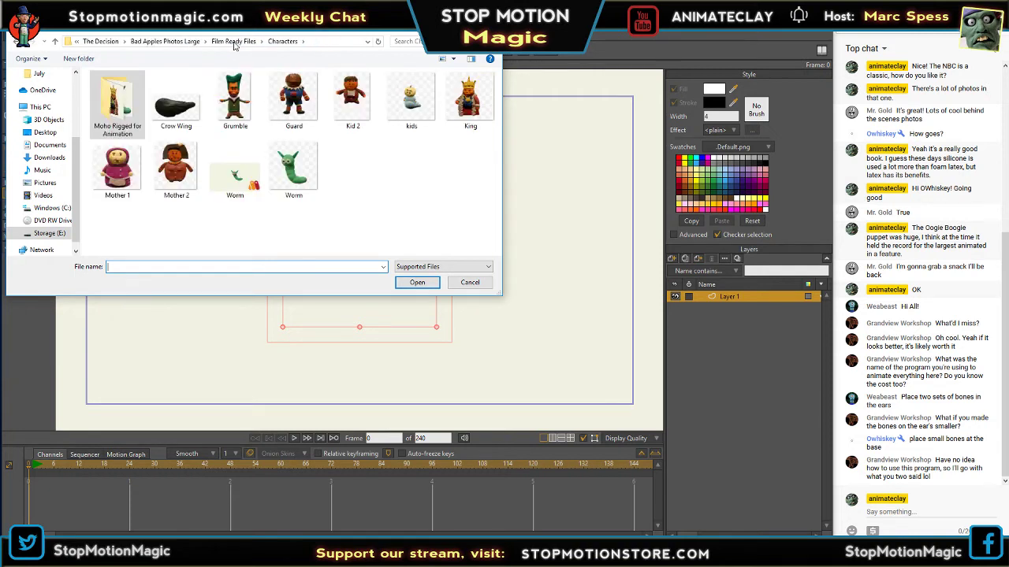
{"action": "double_click", "coordinate": [177, 104]}
{"action": "left_click", "coordinate": [461, 231]}
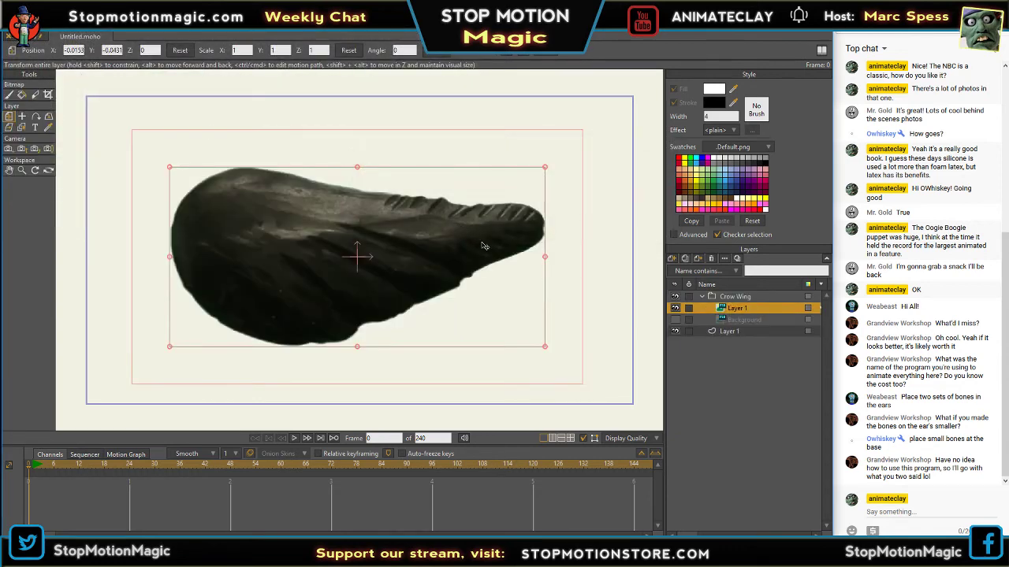
- Convert the Crow Wing group to a bone layer and draw a chain of three bones from the wing's base to its tip
{"action": "left_click", "coordinate": [675, 320]}
{"action": "left_click", "coordinate": [676, 320]}
{"action": "left_click", "coordinate": [735, 297]}
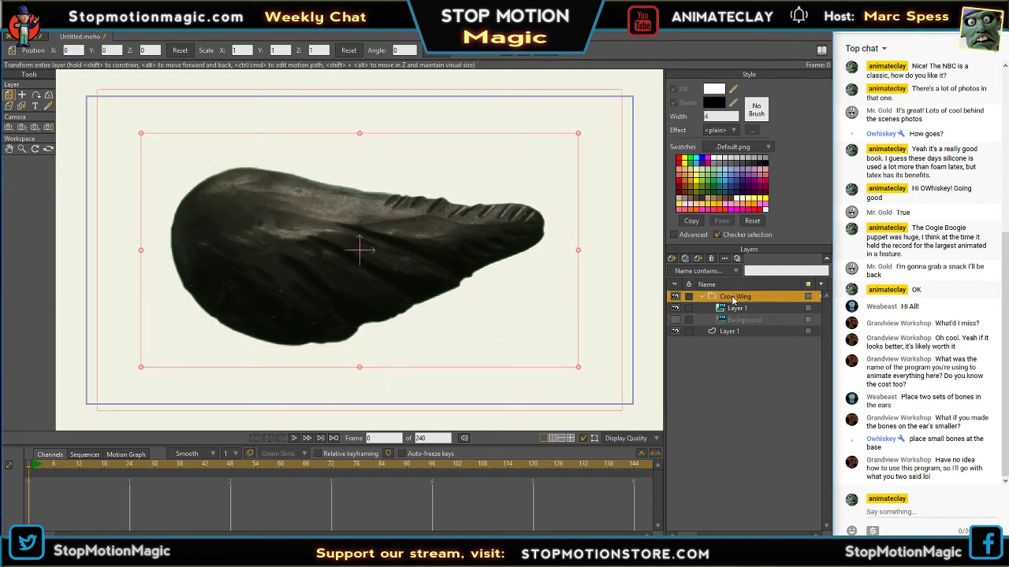
{"action": "right_click", "coordinate": [734, 298]}
{"action": "left_click", "coordinate": [758, 327]}
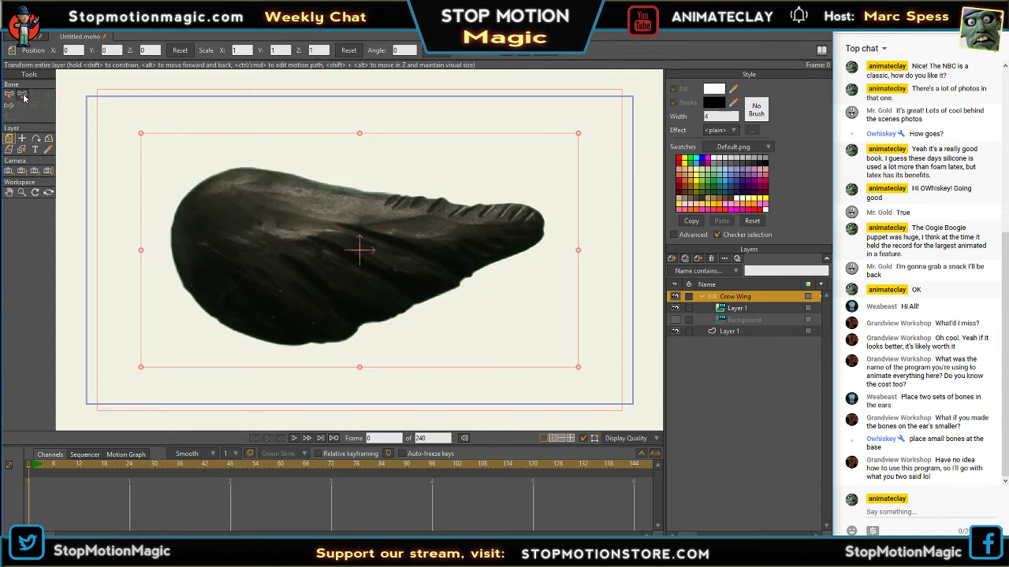
{"action": "left_click", "coordinate": [23, 94]}
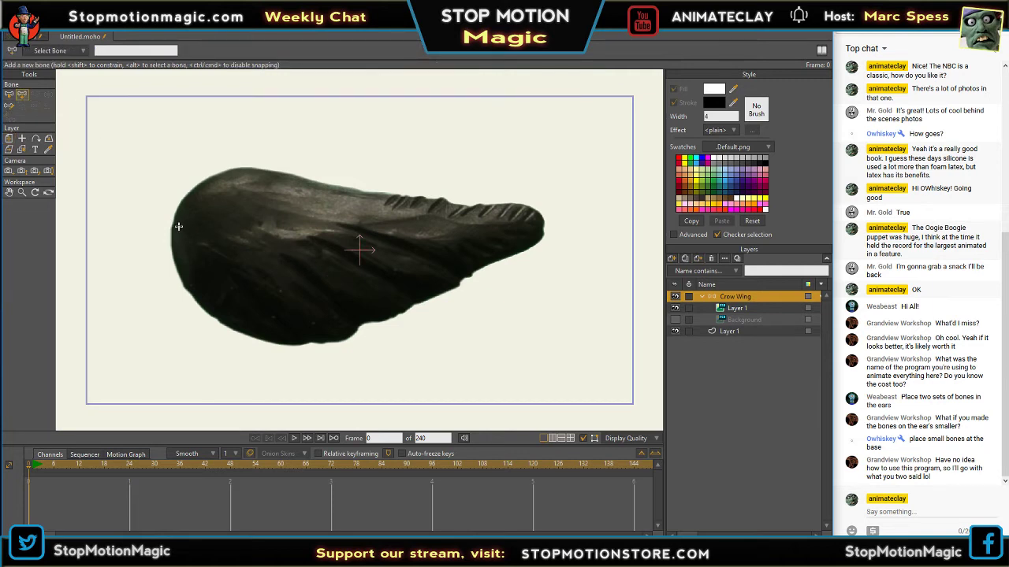
{"action": "left_click_drag", "start_coordinate": [178, 227], "coordinate": [543, 226]}
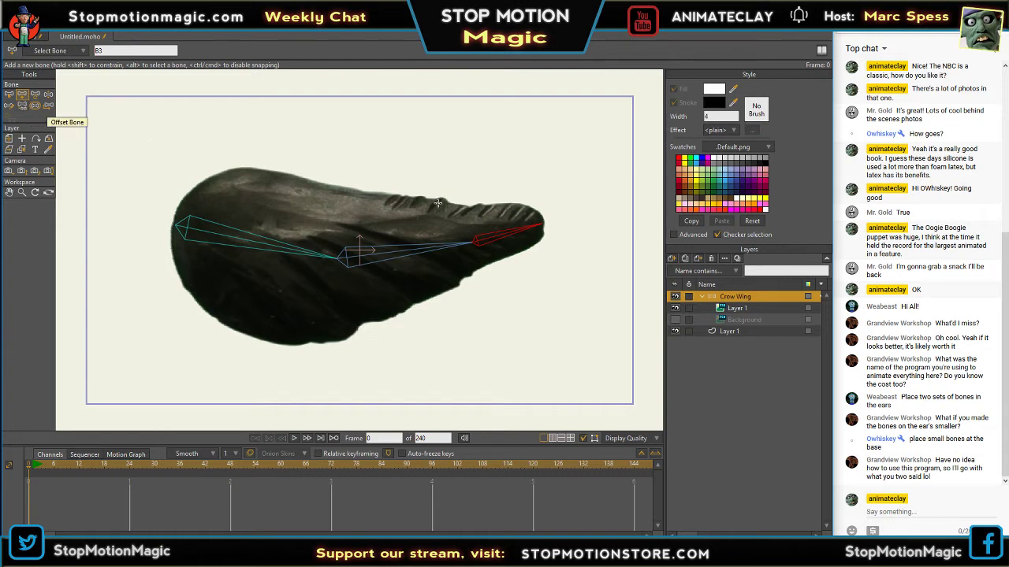
- Flexi-bind the wing image in Layer 1 to all three selected bones
{"action": "left_click", "coordinate": [738, 310]}
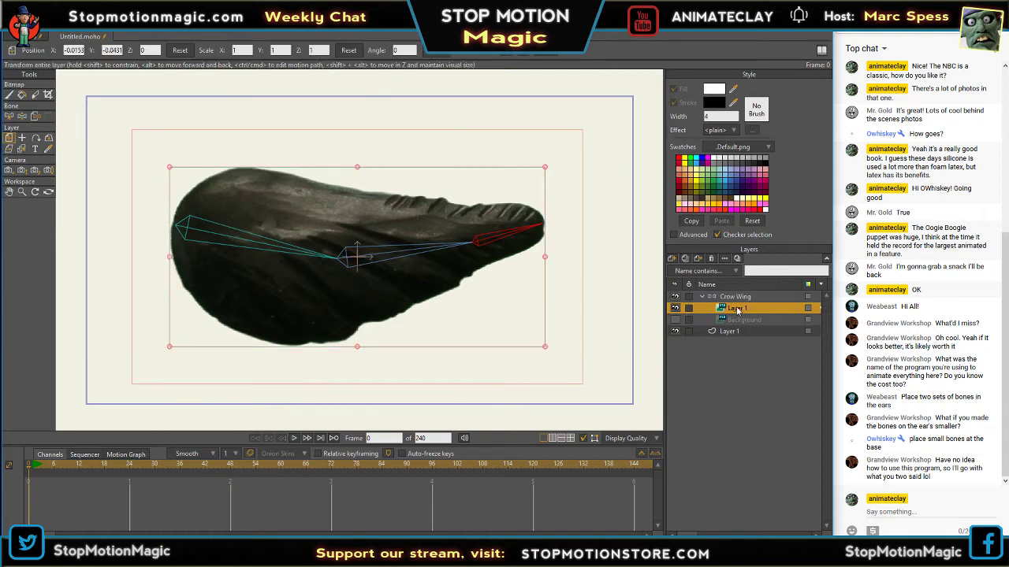
{"action": "left_click", "coordinate": [9, 116]}
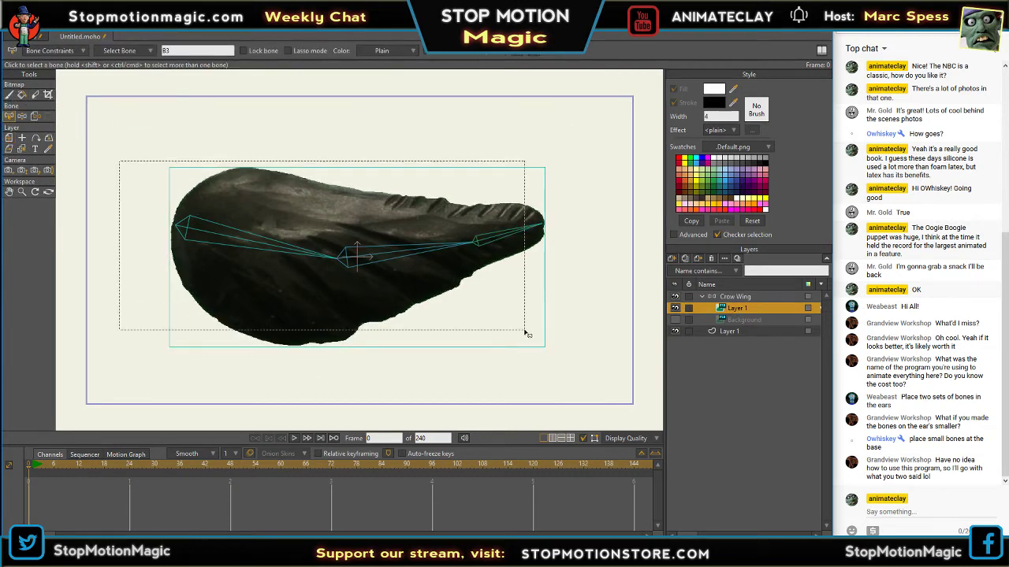
{"action": "key", "text": "ctrl+a"}
{"action": "left_click", "coordinate": [110, 26]}
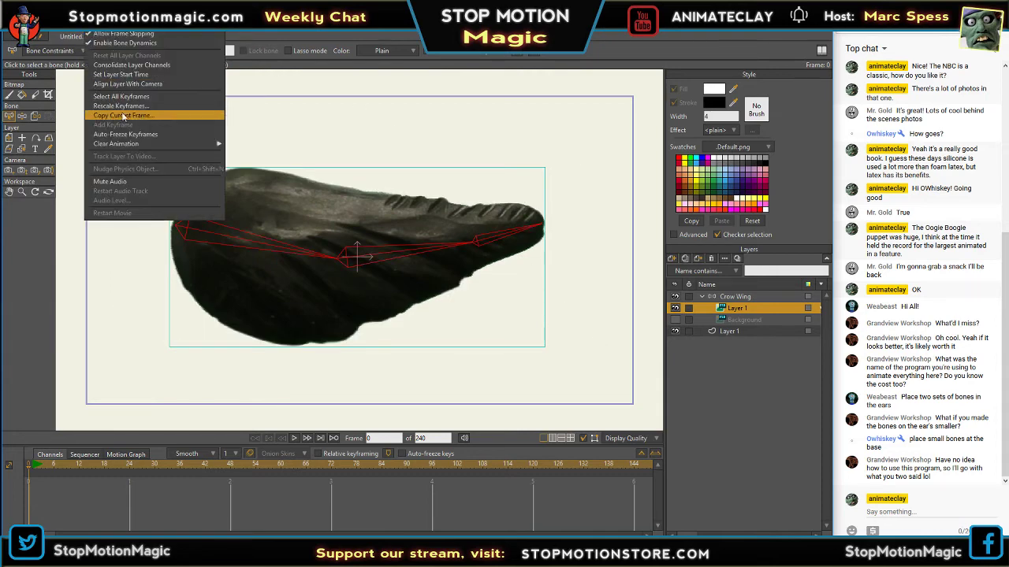
{"action": "mouse_move", "coordinate": [75, 25]}
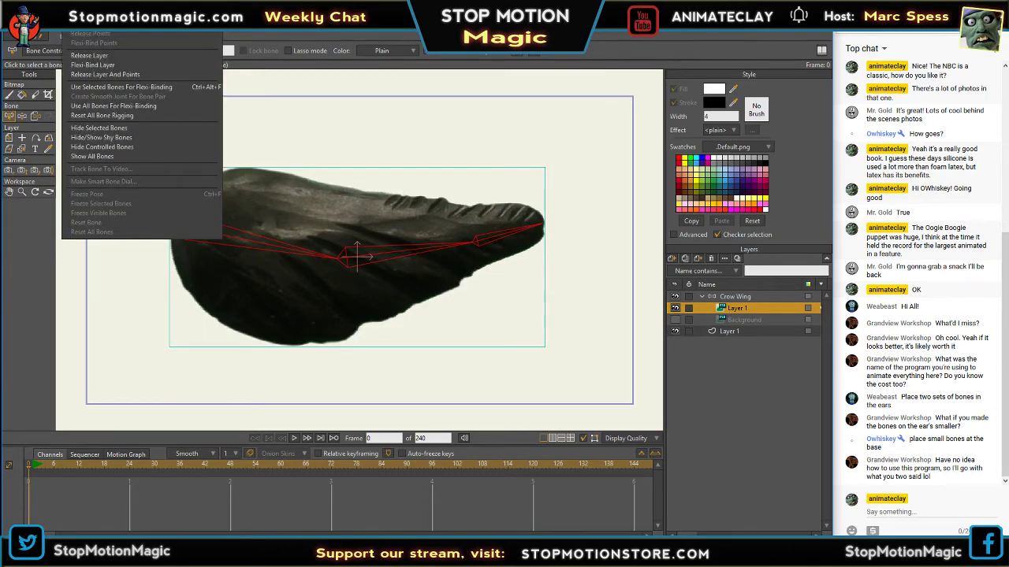
{"action": "left_click", "coordinate": [140, 86]}
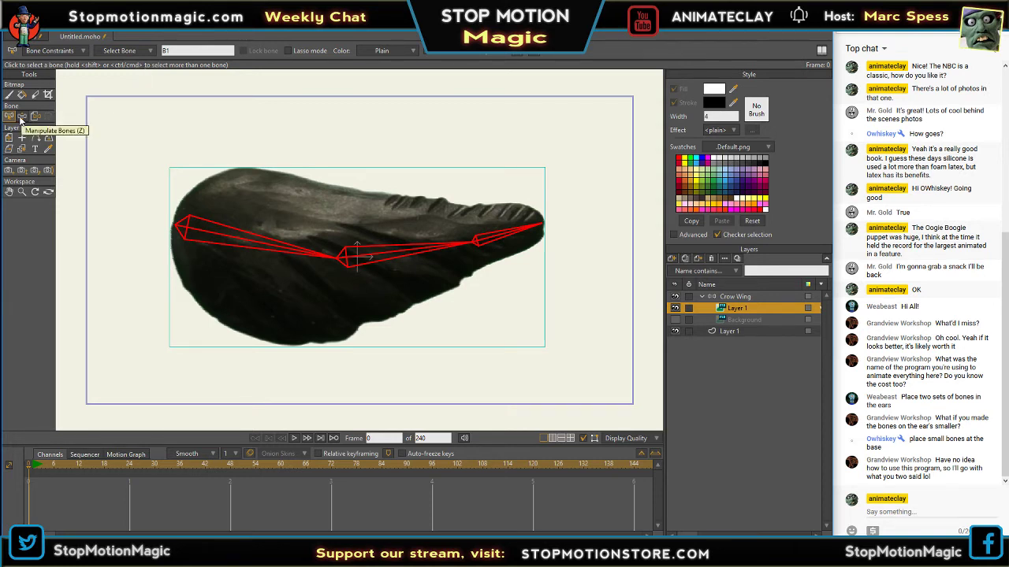
- Reduce the strength of all three Crow Wing bones to about 0.26
{"action": "left_click", "coordinate": [21, 118]}
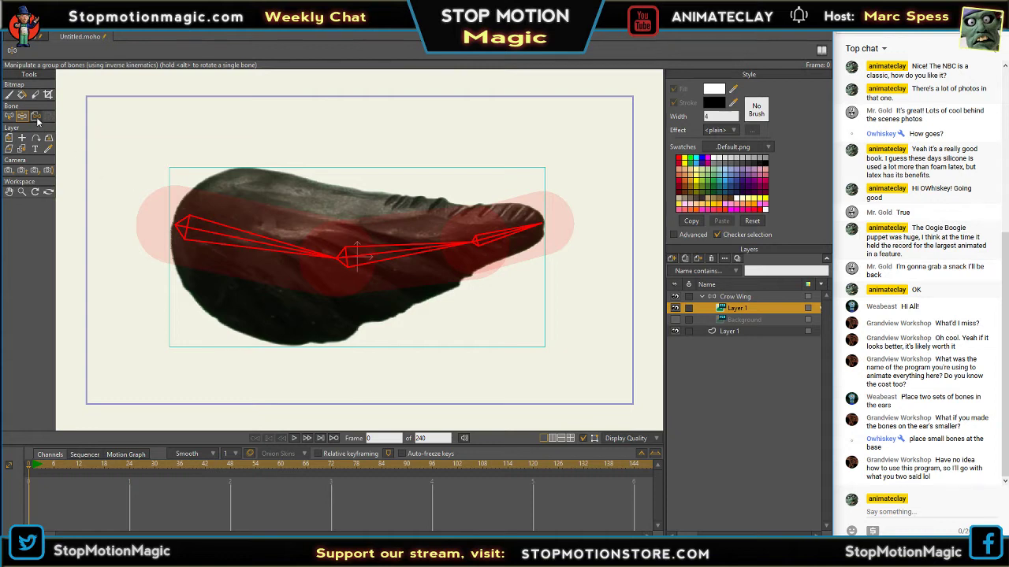
{"action": "left_click", "coordinate": [749, 297]}
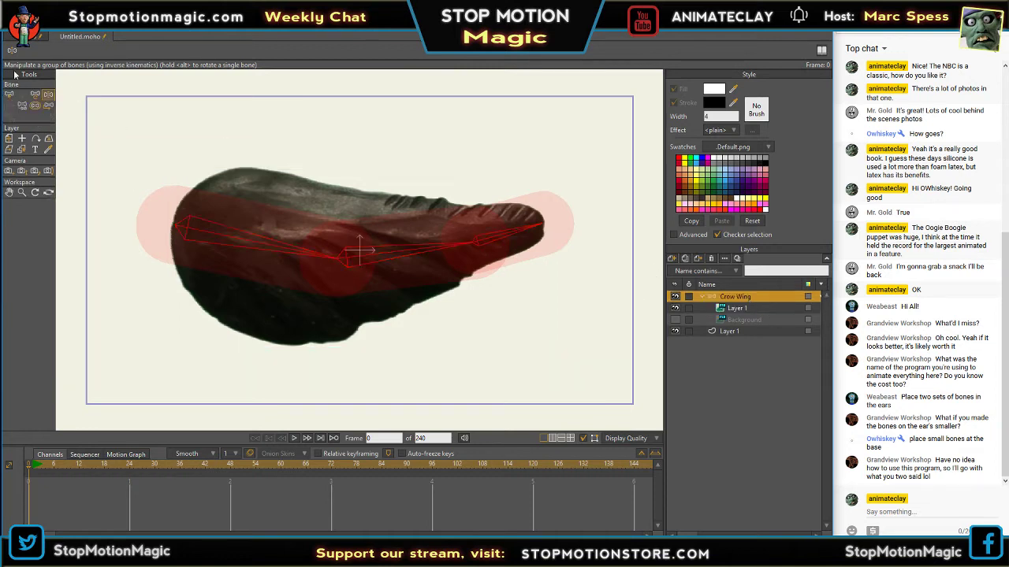
{"action": "left_click", "coordinate": [36, 105]}
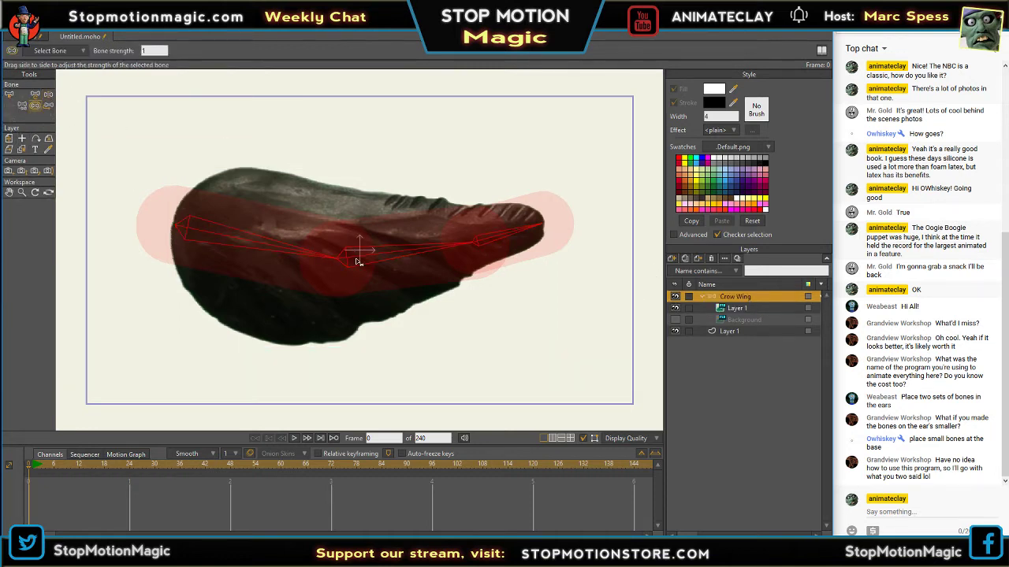
{"action": "left_click_drag", "start_coordinate": [412, 254], "coordinate": [369, 264]}
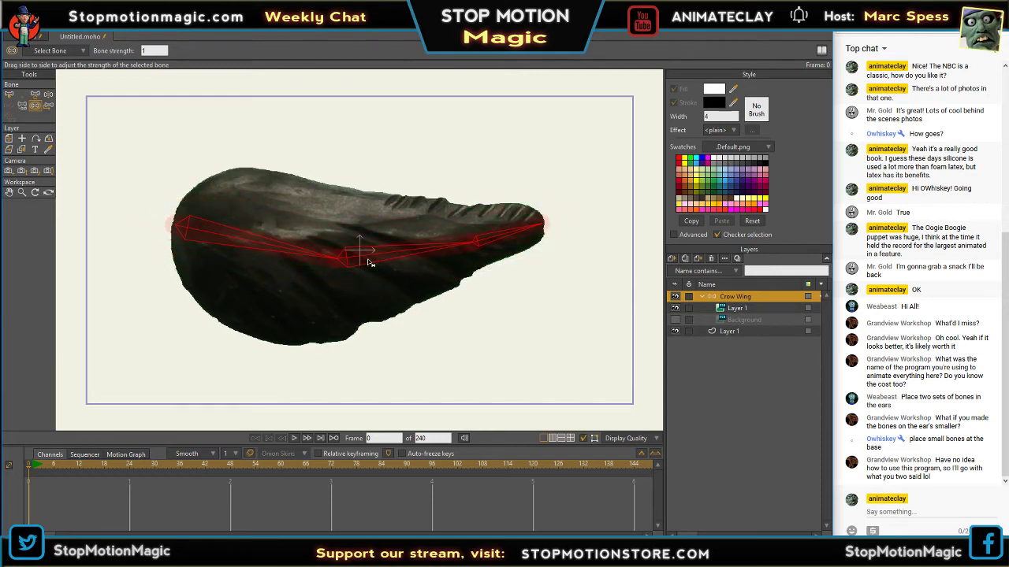
- Increase the strength of the bone at the wing's base to about 0.90
{"action": "left_click", "coordinate": [10, 95]}
{"action": "left_click", "coordinate": [227, 240]}
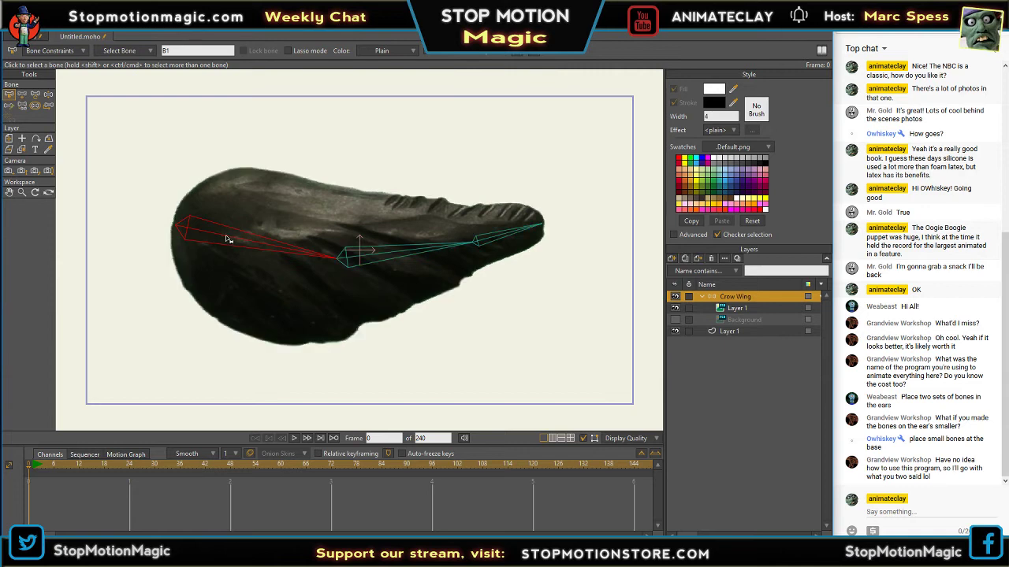
{"action": "left_click", "coordinate": [35, 106]}
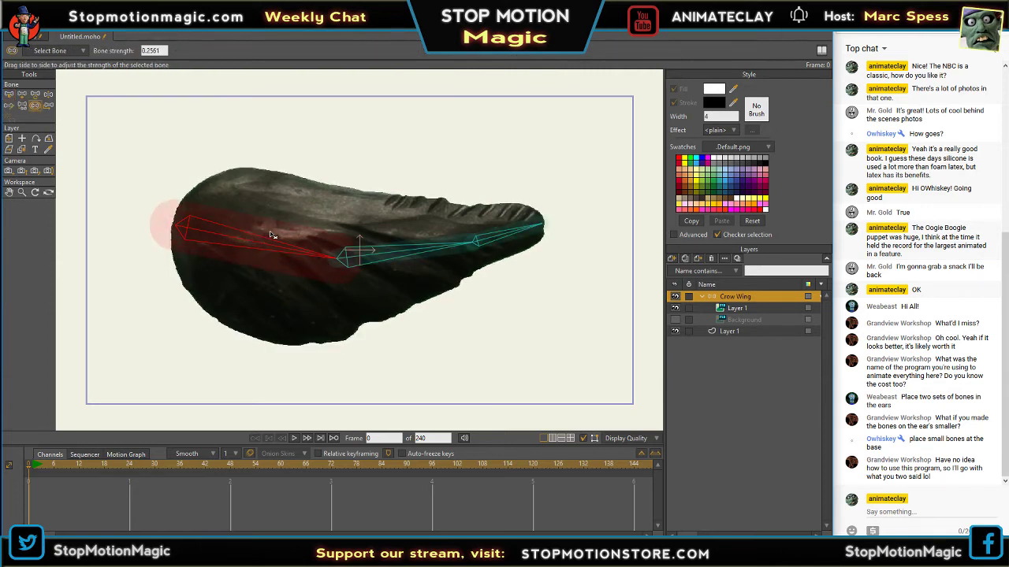
{"action": "left_click_drag", "start_coordinate": [271, 235], "coordinate": [362, 244]}
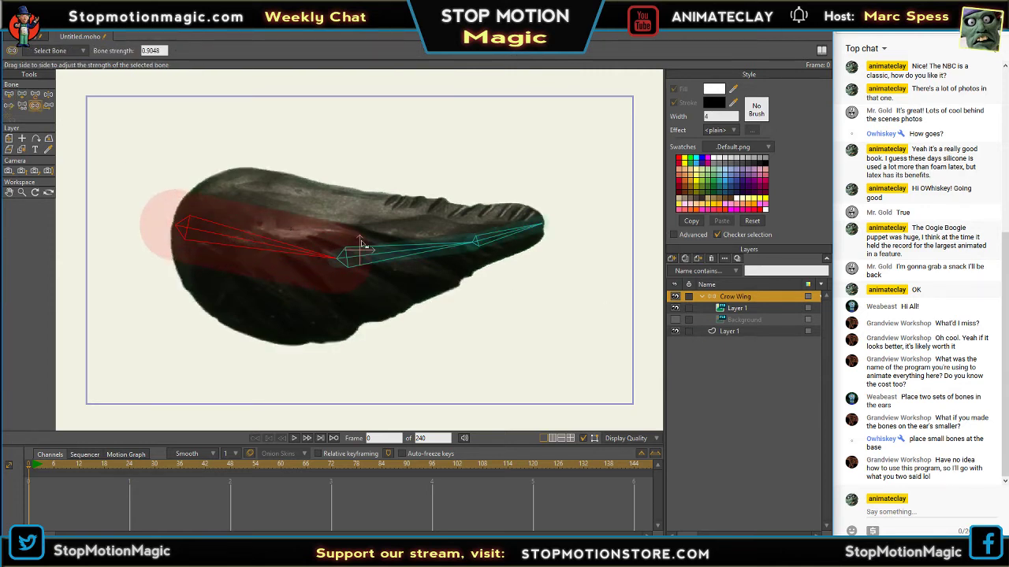
- Increase the middle wing bone's strength to about 0.78, bending the wing downward to check its deformation
{"action": "left_click", "coordinate": [10, 94]}
{"action": "left_click", "coordinate": [402, 250]}
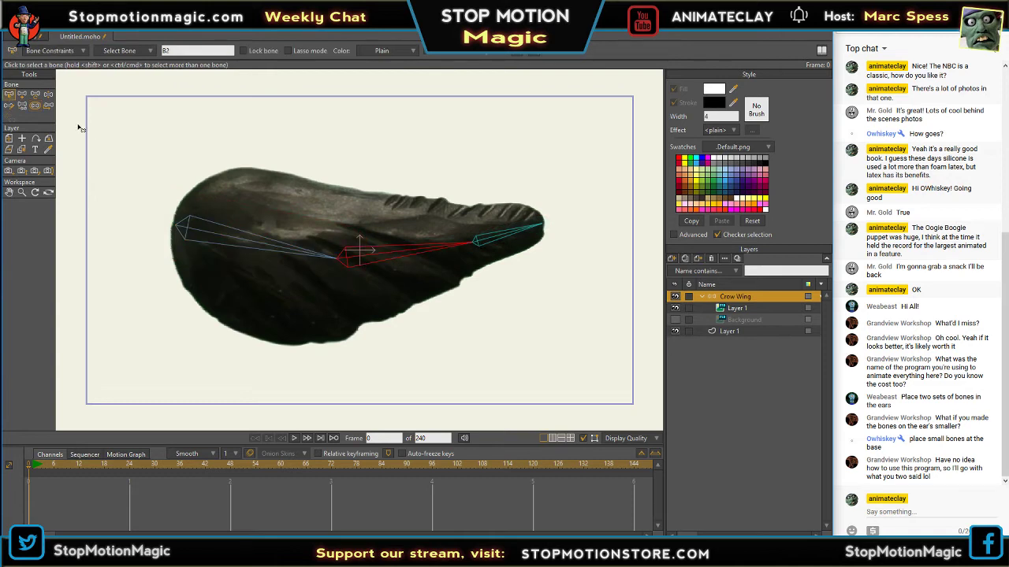
{"action": "left_click", "coordinate": [35, 106]}
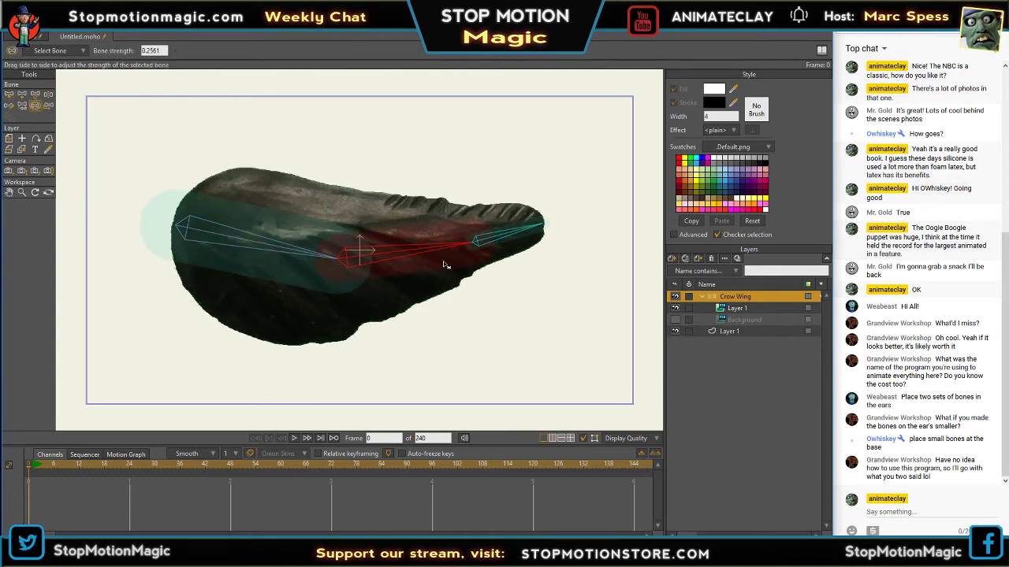
{"action": "mouse_move", "coordinate": [455, 268]}
{"action": "left_mouse_down"}
{"action": "mouse_move", "coordinate": [447, 264]}
{"action": "mouse_move", "coordinate": [497, 252]}
{"action": "mouse_move", "coordinate": [509, 266]}
{"action": "mouse_move", "coordinate": [446, 278]}
{"action": "mouse_move", "coordinate": [405, 348]}
{"action": "mouse_move", "coordinate": [423, 317]}
{"action": "mouse_move", "coordinate": [413, 327]}
{"action": "mouse_move", "coordinate": [415, 285]}
{"action": "left_mouse_up"}
{"action": "left_click", "coordinate": [48, 95]}
{"action": "left_click", "coordinate": [35, 105]}
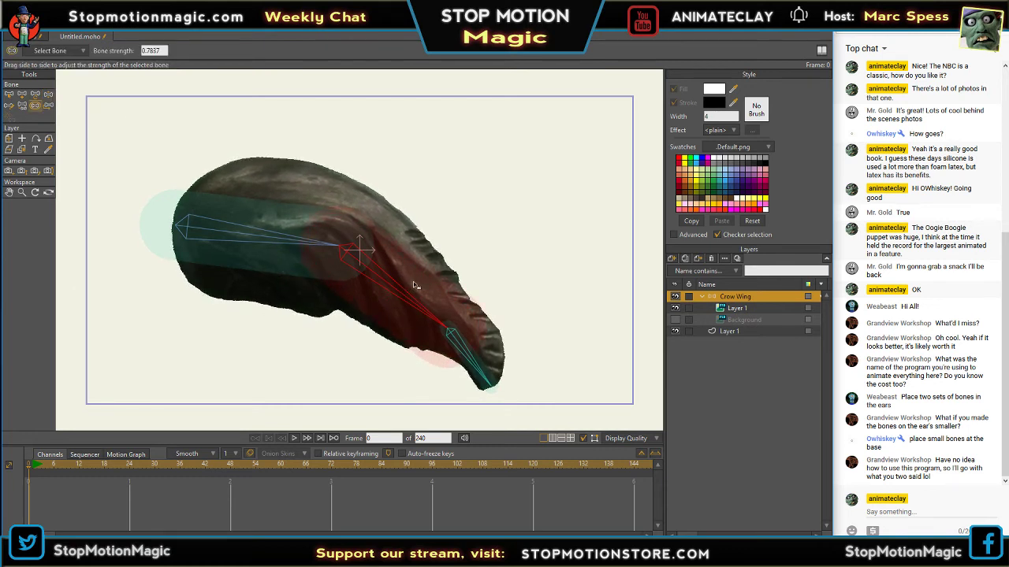
- Increase the tip bone's strength so its influence covers the wing's end, and pose the bones nearly straight
{"action": "left_click", "coordinate": [48, 103]}
{"action": "left_click_drag", "start_coordinate": [473, 356], "coordinate": [504, 208]}
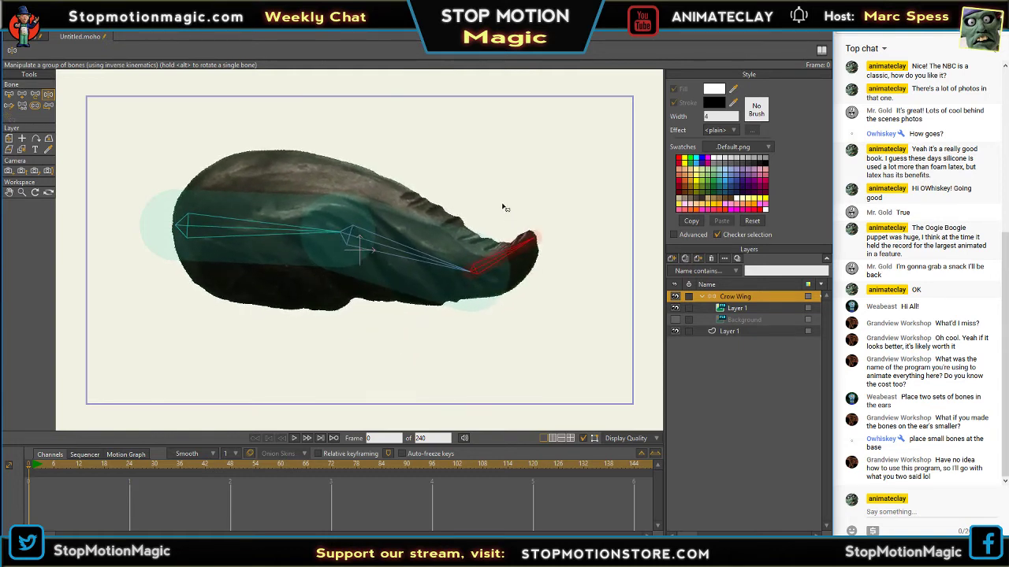
{"action": "left_click", "coordinate": [36, 105]}
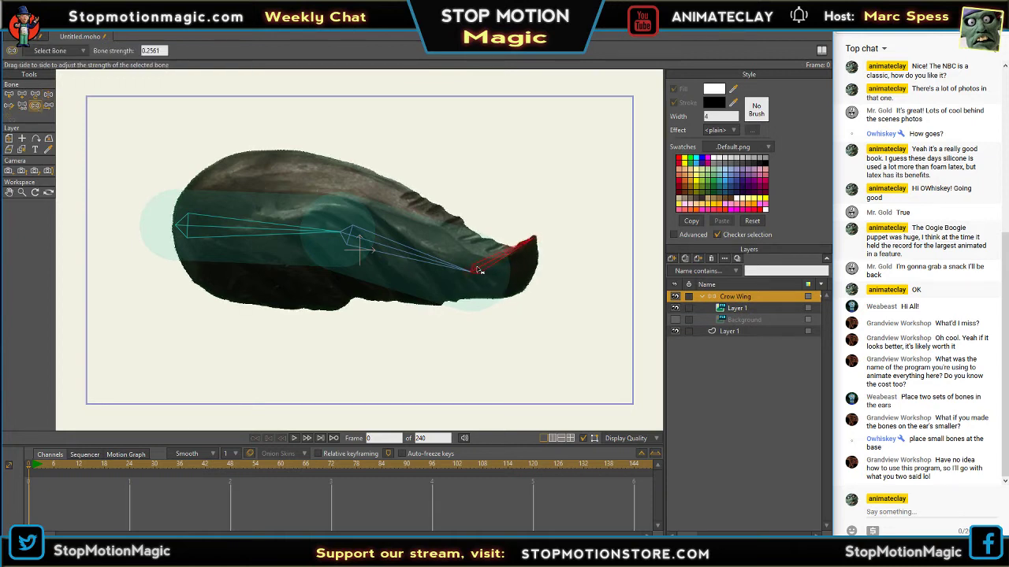
{"action": "left_click_drag", "start_coordinate": [492, 273], "coordinate": [473, 272]}
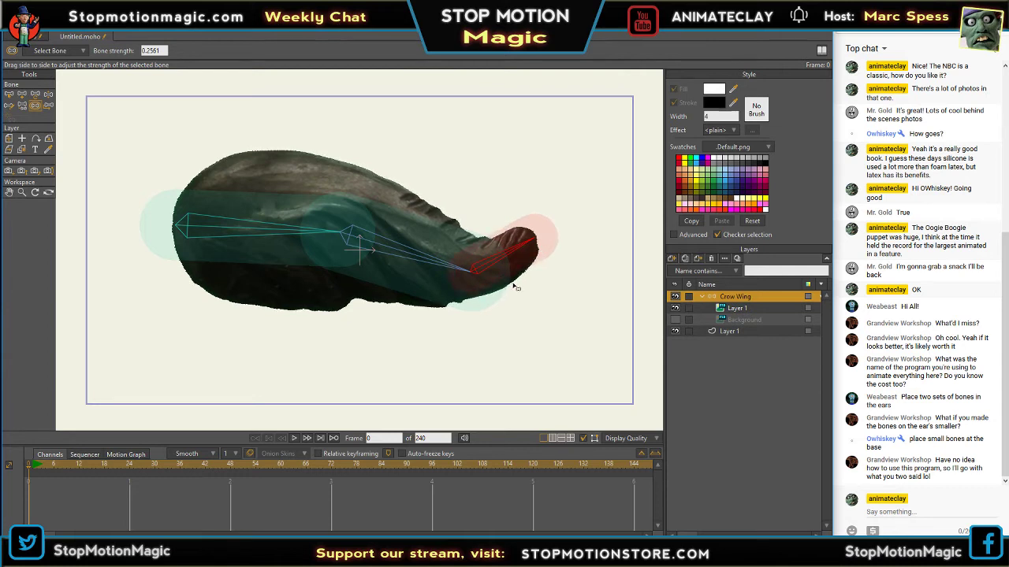
{"action": "left_click_drag", "start_coordinate": [516, 290], "coordinate": [631, 228]}
{"action": "left_click", "coordinate": [48, 96]}
- Save the project as Crow Wing in the Moho Rigged for Animation folder
{"action": "left_click", "coordinate": [11, 22]}
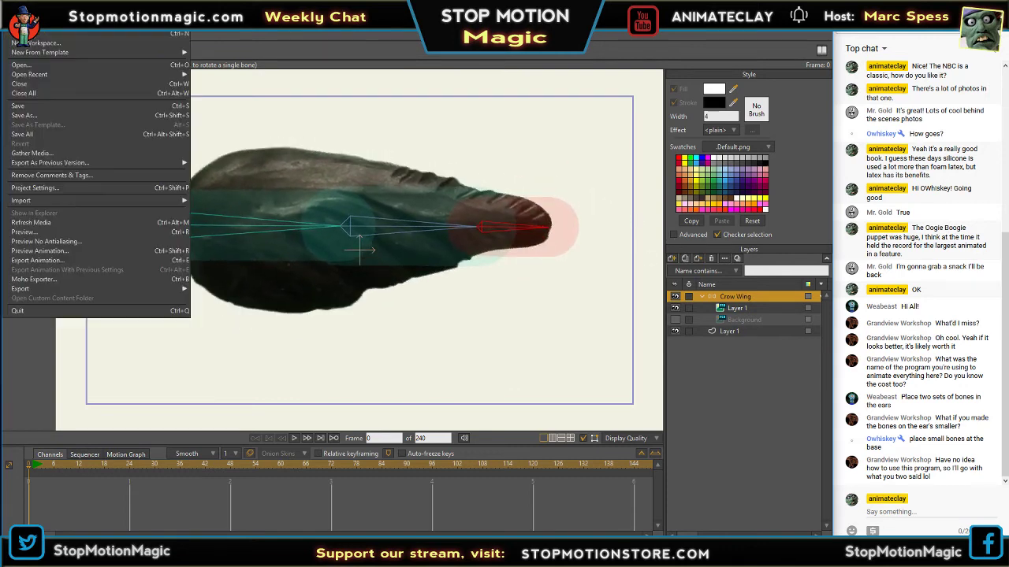
{"action": "left_click", "coordinate": [45, 115]}
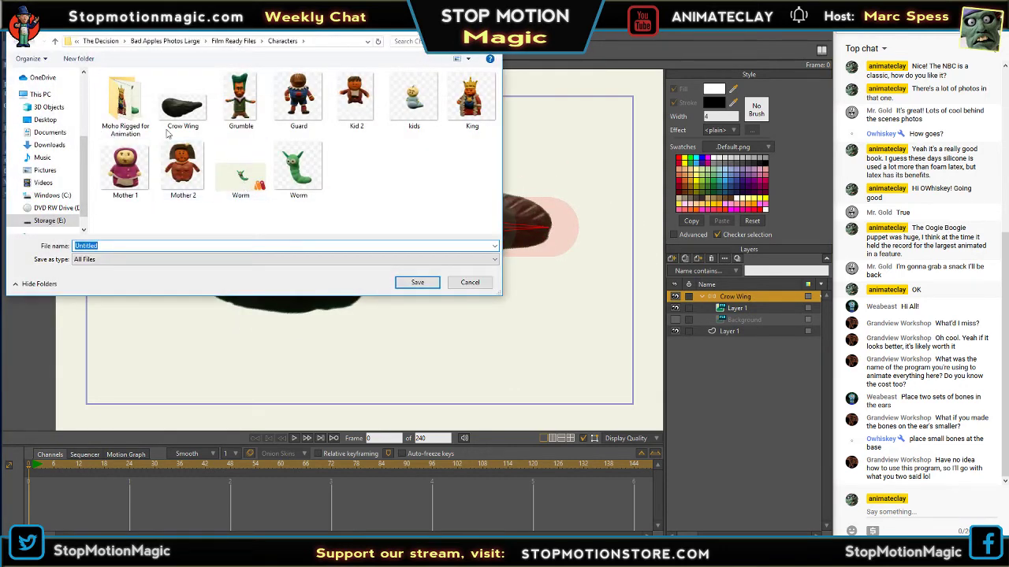
{"action": "double_click", "coordinate": [128, 106]}
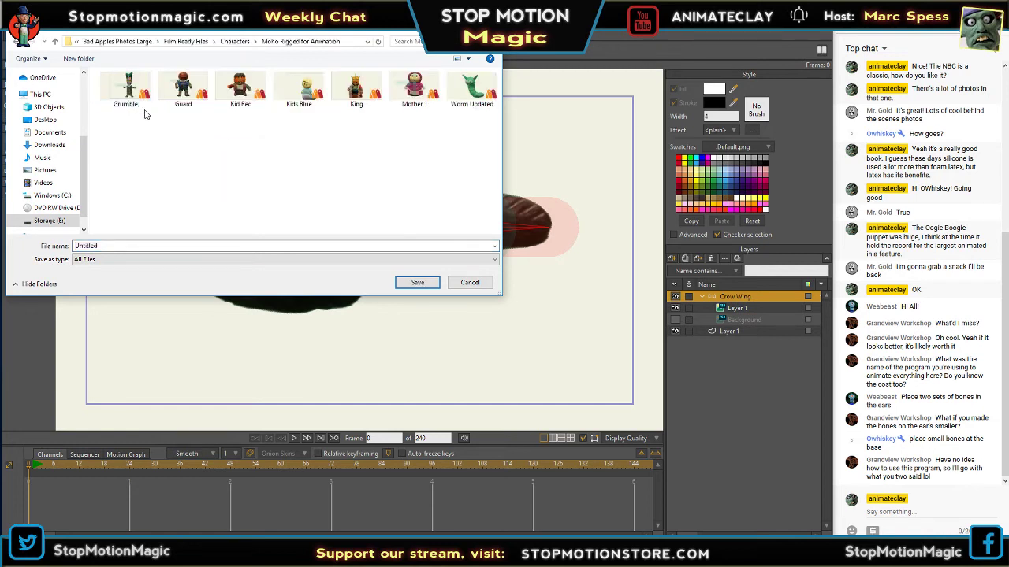
{"action": "double_click", "coordinate": [353, 246]}
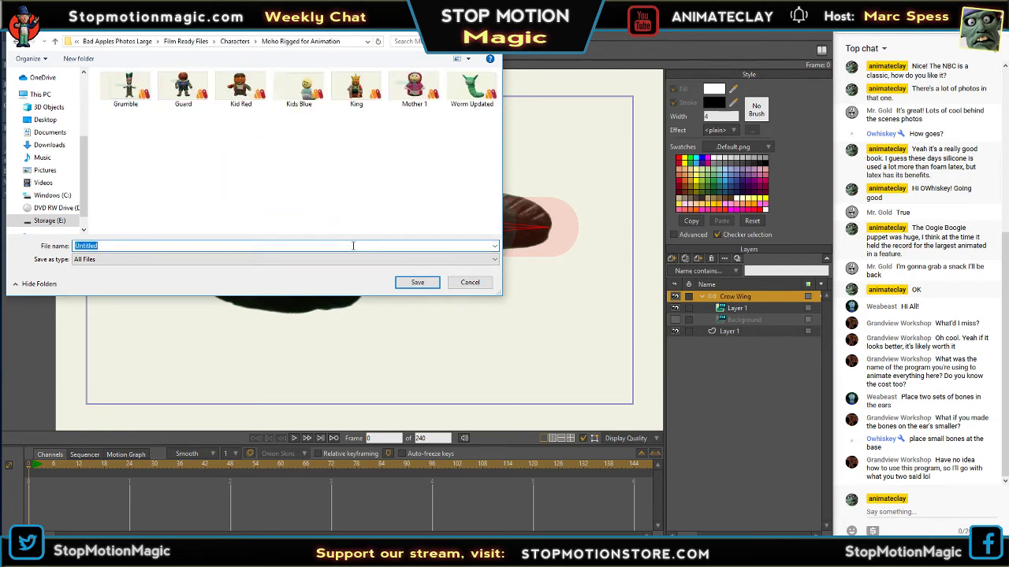
{"action": "type", "text": "Crow Wing"}
{"action": "key", "text": "Return"}
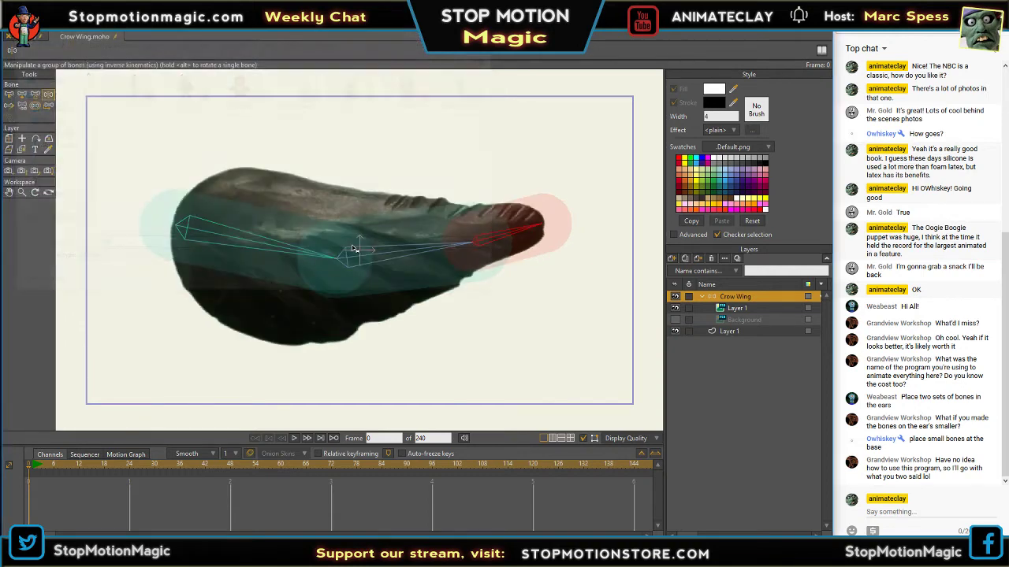
- Switch to the tree scene project and import the Crow Wing Moho object with all of its layers
{"action": "left_click", "coordinate": [35, 38]}
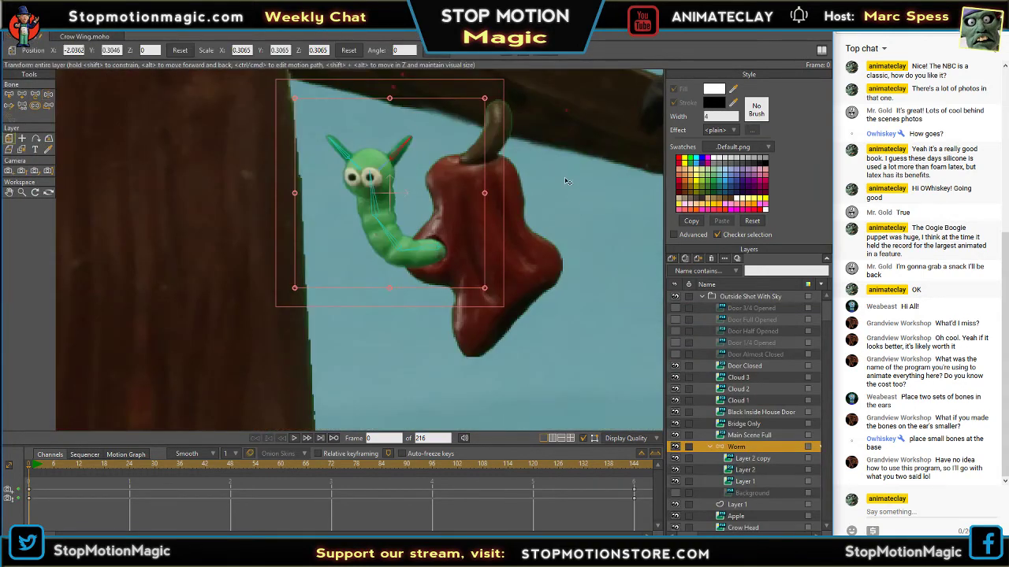
{"action": "scroll", "coordinate": [168, 79], "scroll_direction": "down", "scroll_amount": 5}
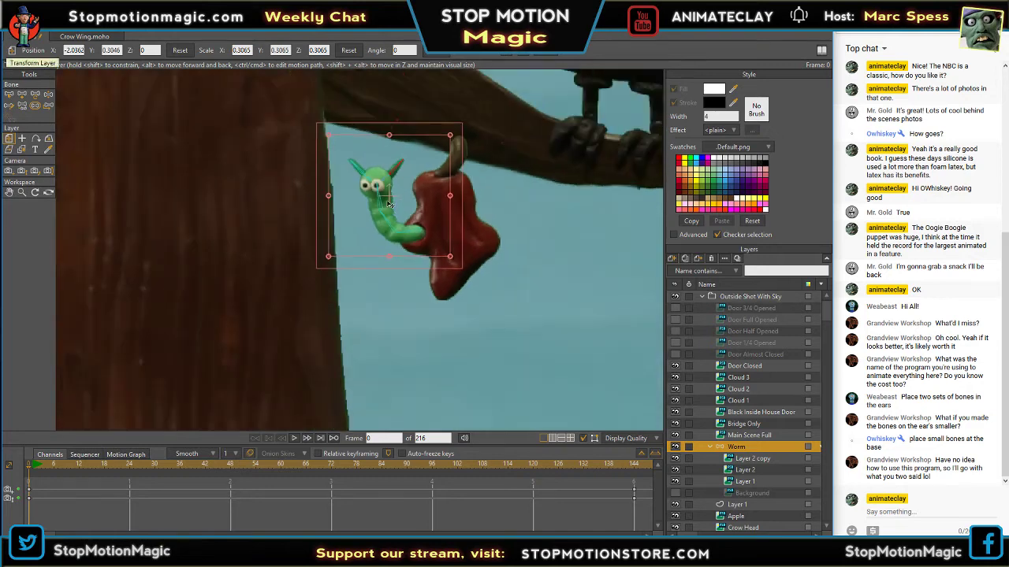
{"action": "left_click", "coordinate": [16, 26]}
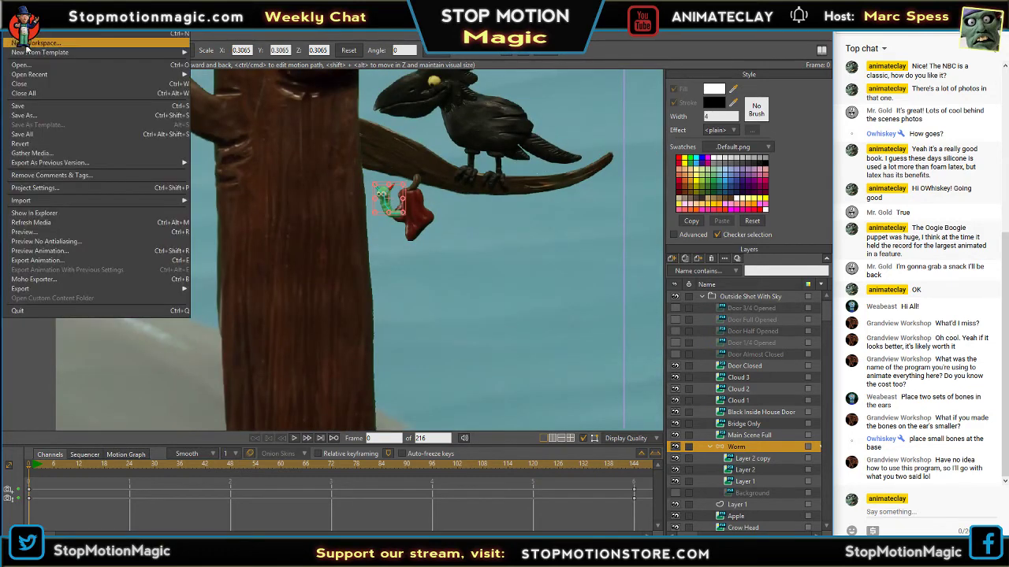
{"action": "mouse_move", "coordinate": [68, 164]}
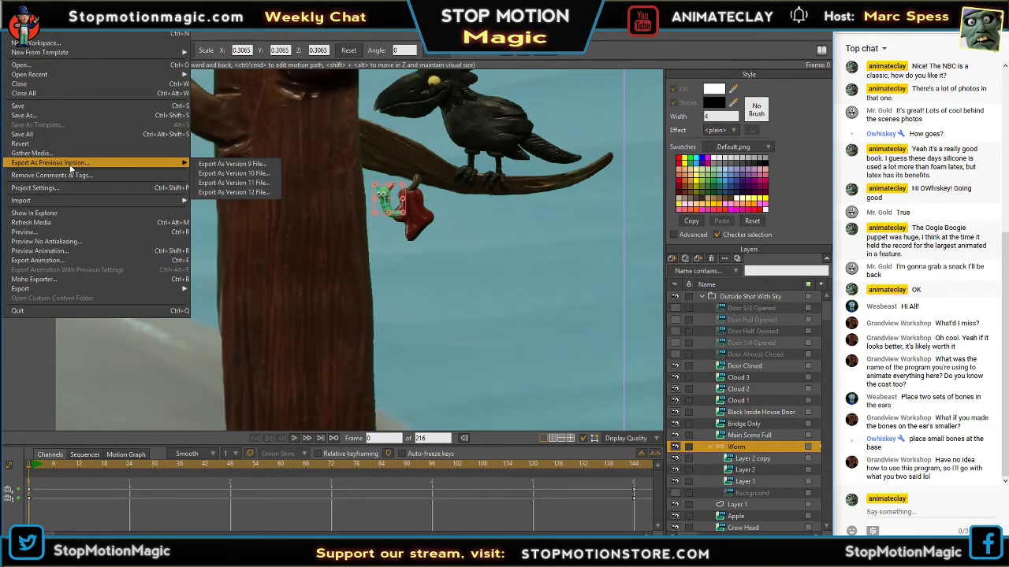
{"action": "mouse_move", "coordinate": [183, 208]}
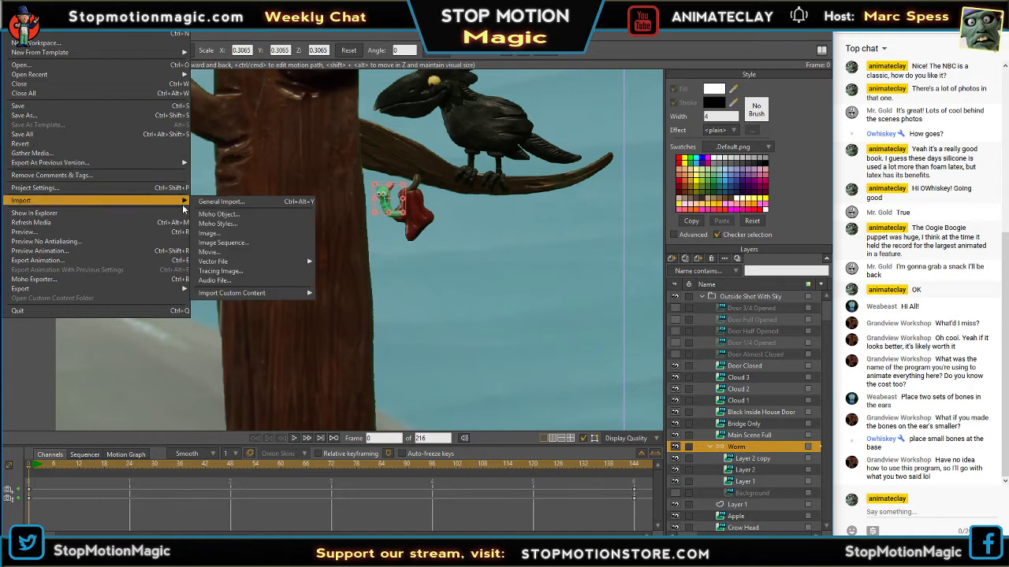
{"action": "left_click", "coordinate": [231, 219]}
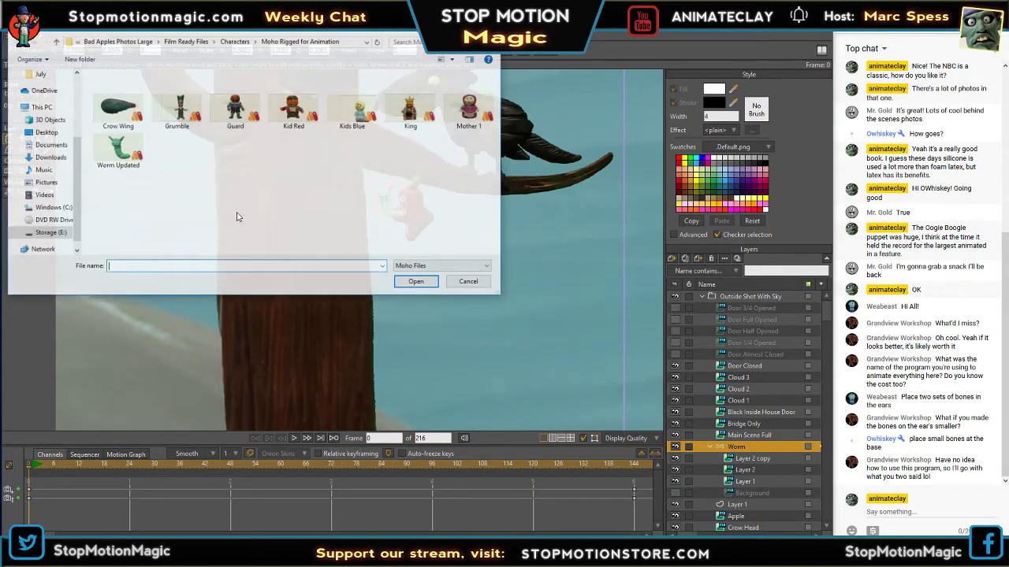
{"action": "left_click", "coordinate": [146, 115]}
{"action": "double_click", "coordinate": [146, 114]}
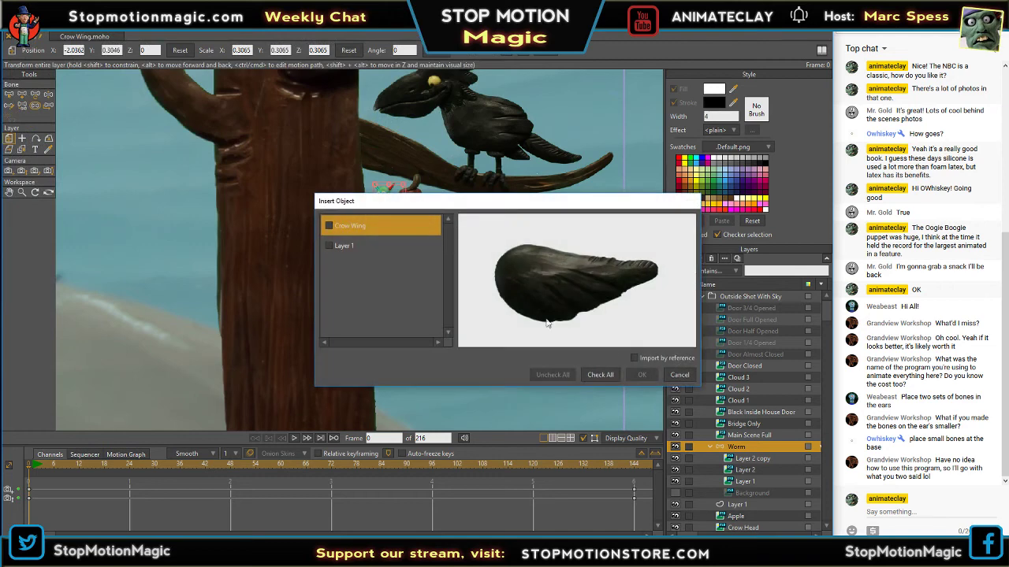
{"action": "left_click", "coordinate": [599, 374]}
{"action": "left_click", "coordinate": [644, 375]}
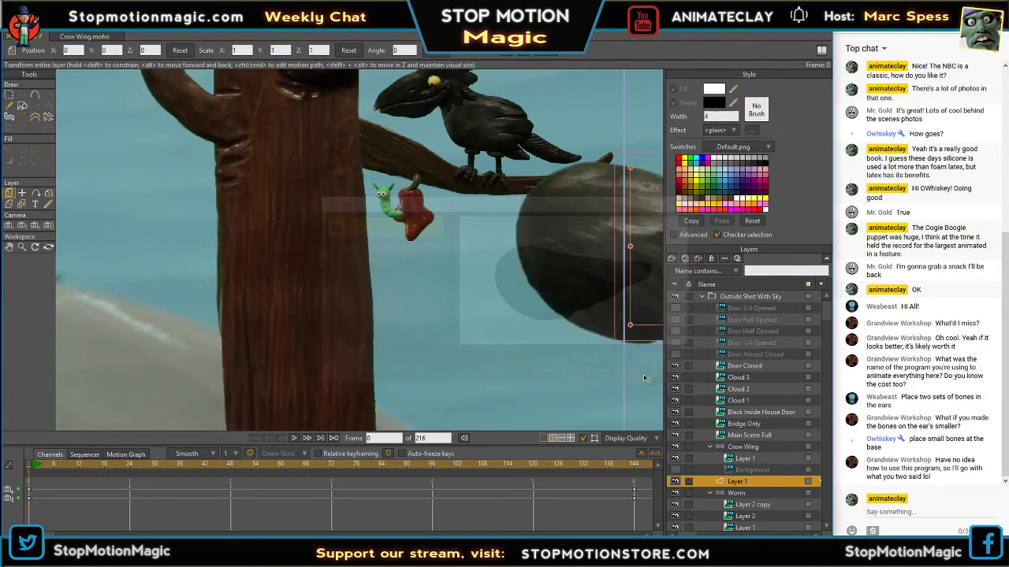
- Scale the imported Layer 1 to about 0.91 and move the Crow Wing layer below the crow's branch
{"action": "scroll", "coordinate": [653, 273], "scroll_direction": "down", "scroll_amount": 4}
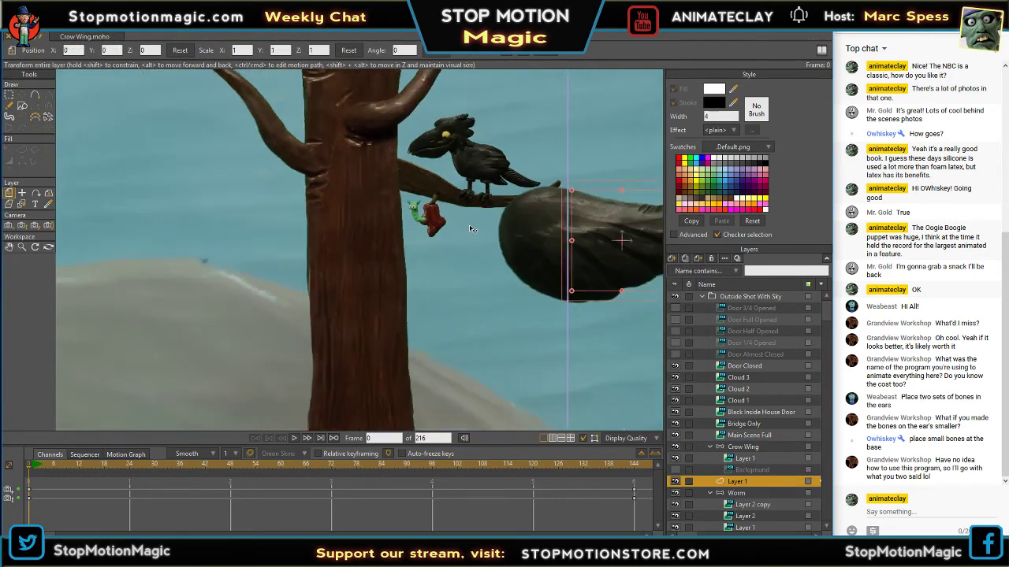
{"action": "left_click_drag", "start_coordinate": [576, 225], "coordinate": [623, 202]}
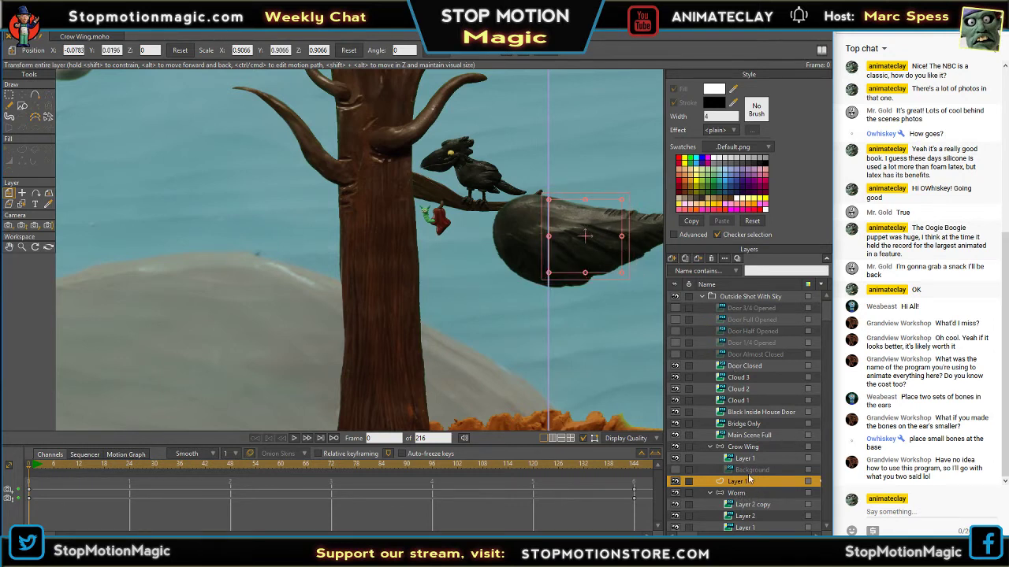
{"action": "left_click", "coordinate": [745, 447]}
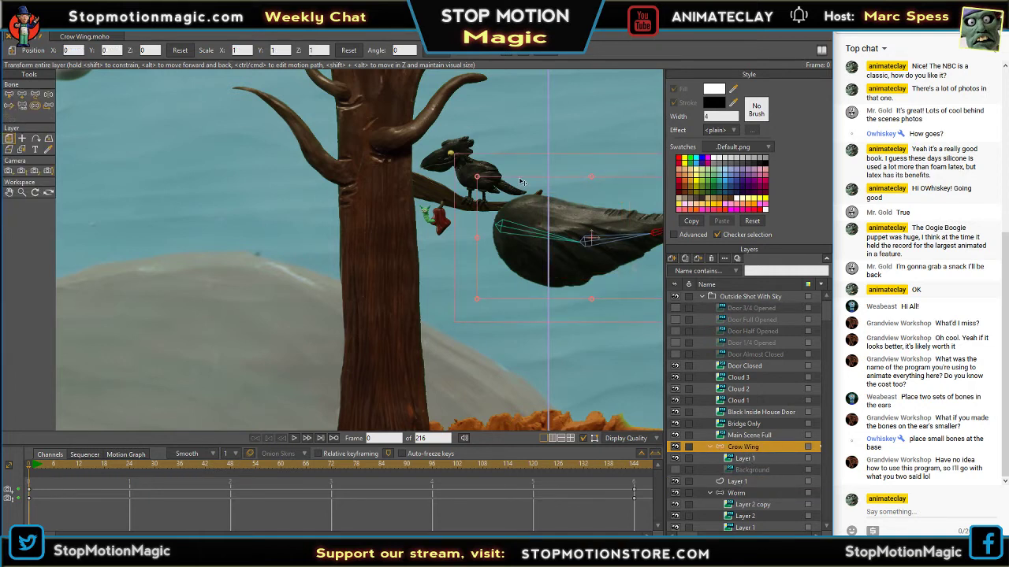
{"action": "left_click_drag", "start_coordinate": [451, 155], "coordinate": [555, 233]}
{"action": "left_click_drag", "start_coordinate": [632, 288], "coordinate": [466, 261]}
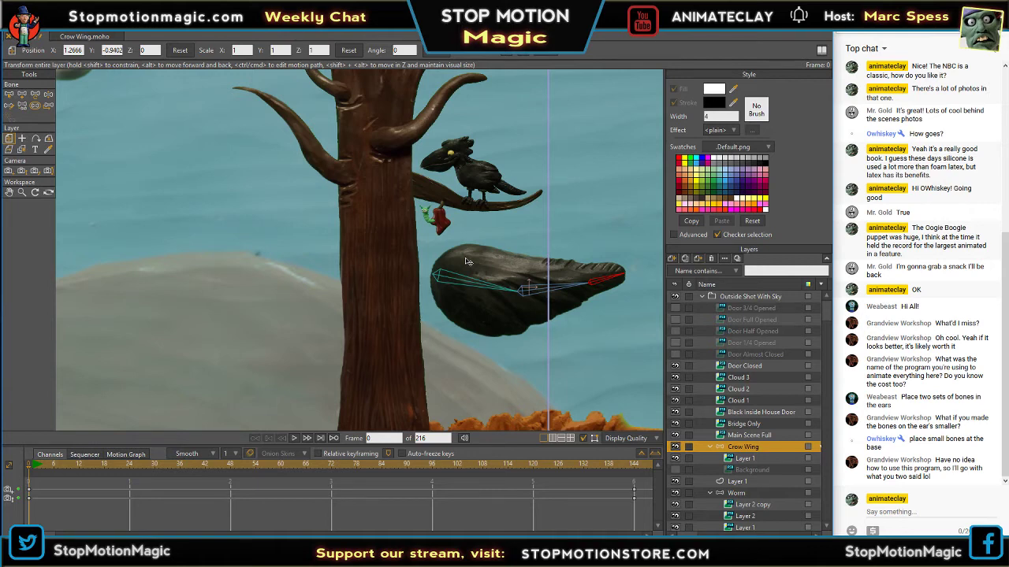
{"action": "left_click_drag", "start_coordinate": [465, 262], "coordinate": [387, 231]}
- Scale the Crow Wing layer to about 0.25 and place it over the crow's body on the branch
{"action": "scroll", "coordinate": [419, 263], "scroll_direction": "up", "scroll_amount": 3}
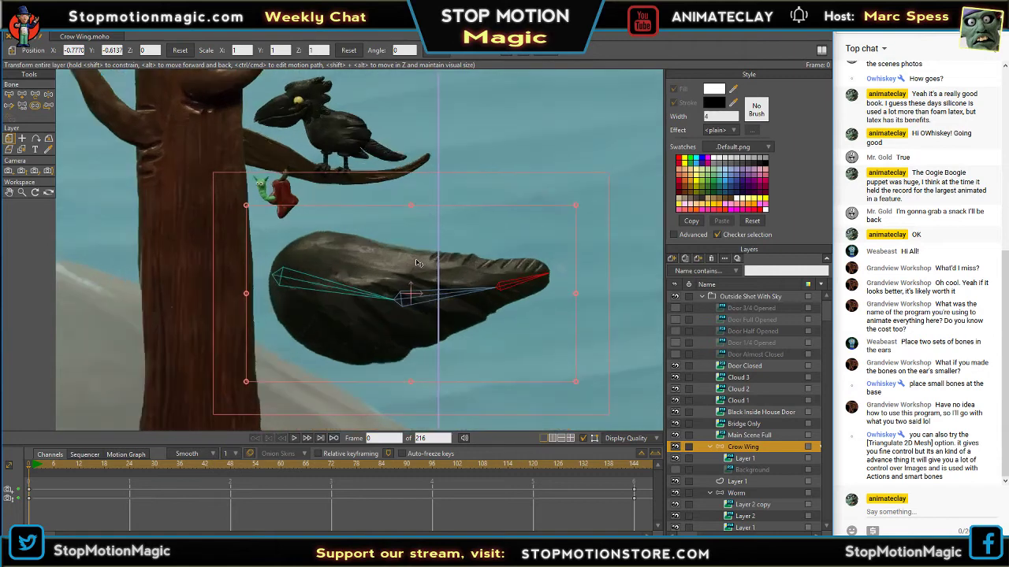
{"action": "left_click_drag", "start_coordinate": [246, 207], "coordinate": [336, 249]}
{"action": "left_click_drag", "start_coordinate": [392, 278], "coordinate": [353, 128]}
{"action": "scroll", "coordinate": [361, 169], "scroll_direction": "up", "scroll_amount": 5}
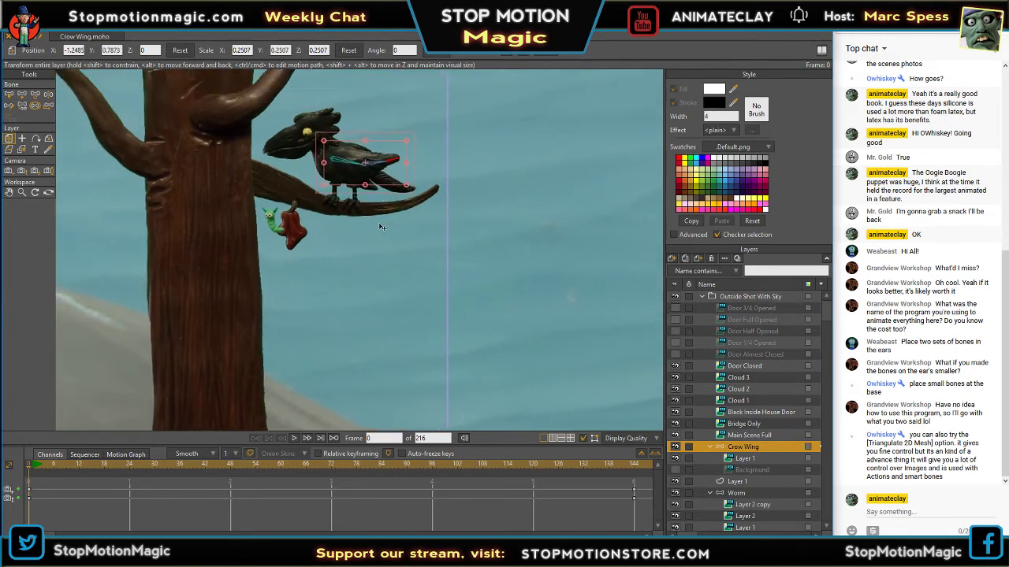
- Nudge the Crow Wing slightly toward the crow's head, to about X -1.27, Y 0.78, to align it with the body
{"action": "scroll", "coordinate": [410, 256], "scroll_direction": "up", "scroll_amount": 2}
{"action": "left_click_drag", "start_coordinate": [460, 295], "coordinate": [463, 325]}
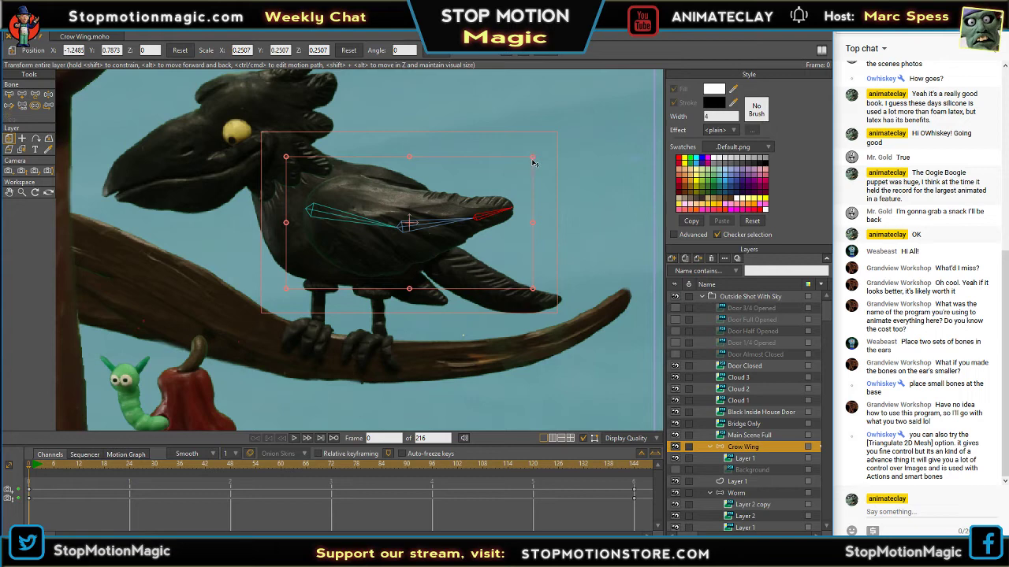
{"action": "left_click_drag", "start_coordinate": [532, 165], "coordinate": [527, 165]}
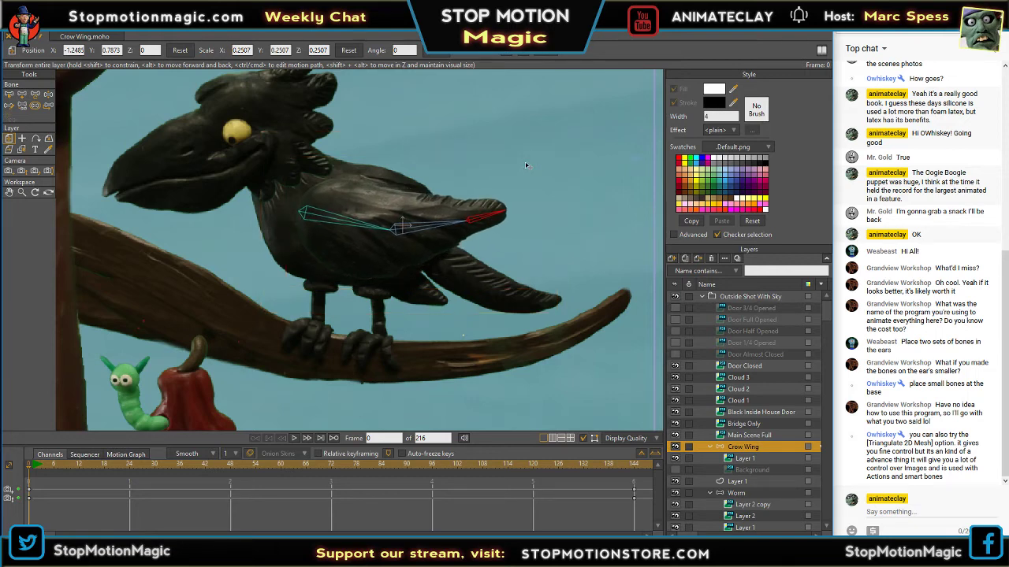
{"action": "scroll", "coordinate": [526, 166], "scroll_direction": "down", "scroll_amount": 3}
{"action": "scroll", "coordinate": [539, 208], "scroll_direction": "up", "scroll_amount": 2}
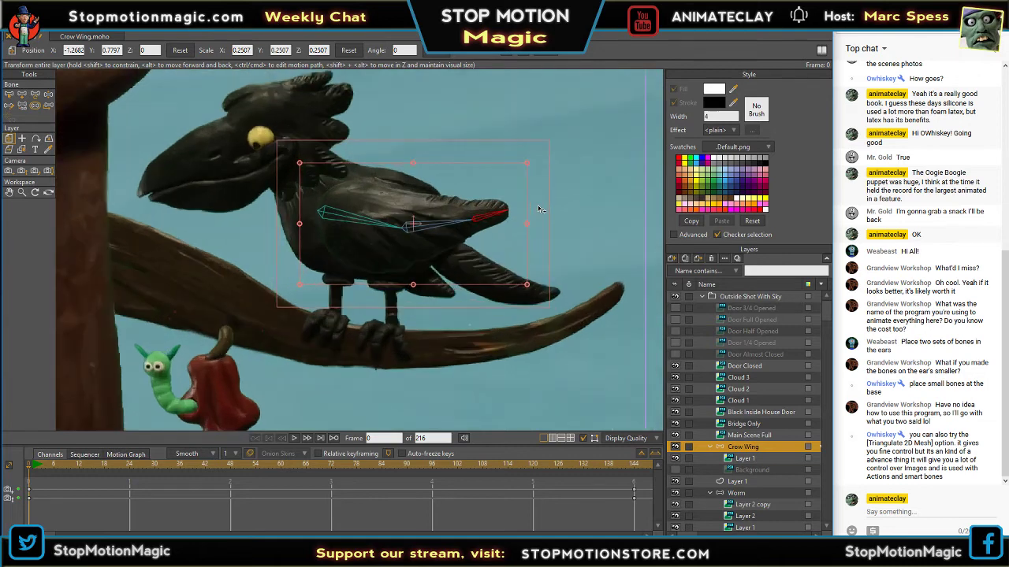
- Try raising the crow's wing by manipulating its three bones, and return the wing to its rest pose
{"action": "left_click", "coordinate": [48, 96]}
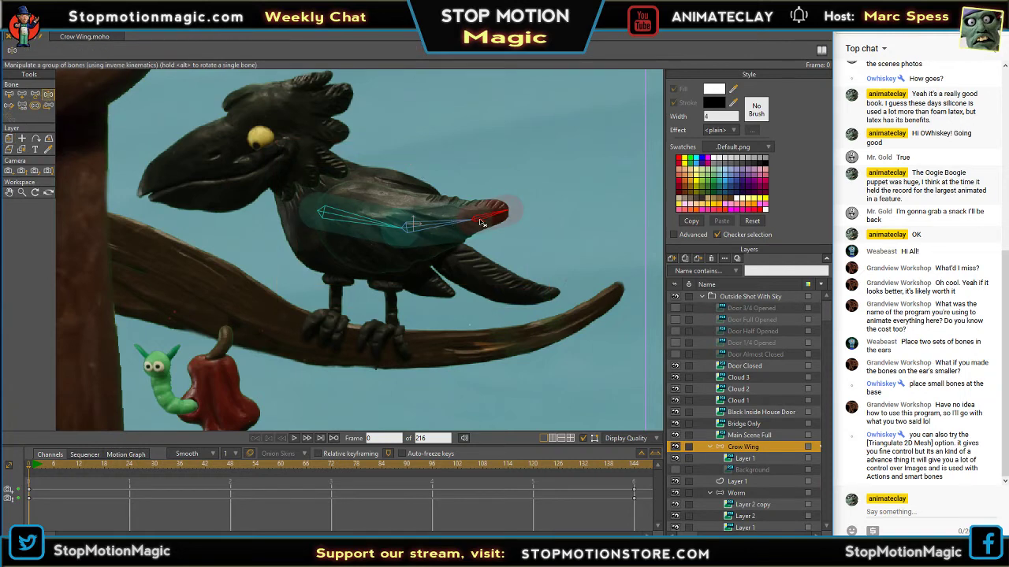
{"action": "left_click_drag", "start_coordinate": [497, 204], "coordinate": [433, 181]}
{"action": "left_click_drag", "start_coordinate": [455, 147], "coordinate": [445, 116]}
{"action": "mouse_move", "coordinate": [383, 202]}
{"action": "left_mouse_down"}
{"action": "mouse_move", "coordinate": [392, 192]}
{"action": "mouse_move", "coordinate": [387, 209]}
{"action": "mouse_move", "coordinate": [426, 195]}
{"action": "mouse_move", "coordinate": [381, 184]}
{"action": "mouse_move", "coordinate": [408, 168]}
{"action": "mouse_move", "coordinate": [401, 195]}
{"action": "left_mouse_up"}
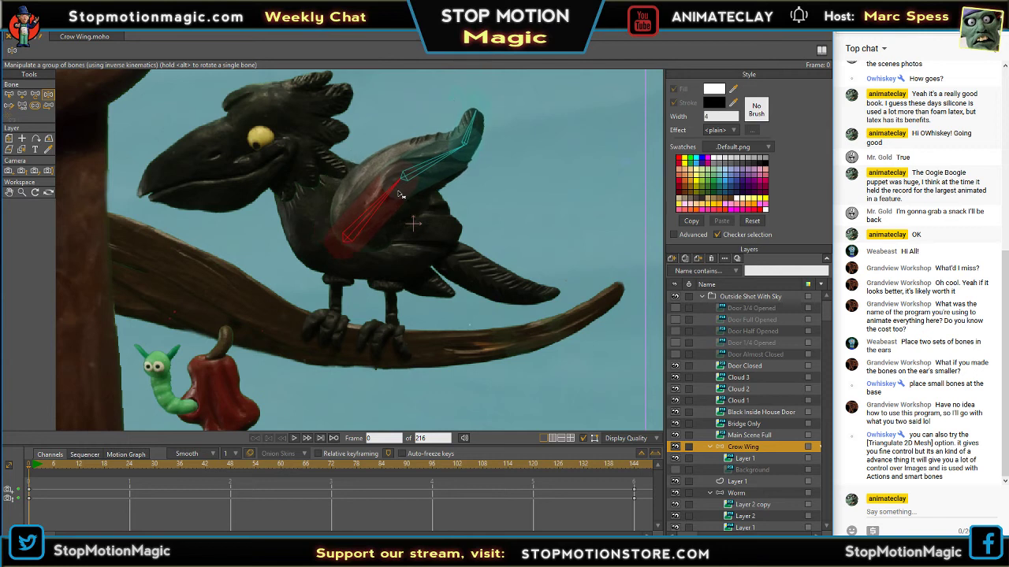
{"action": "left_click", "coordinate": [29, 468]}
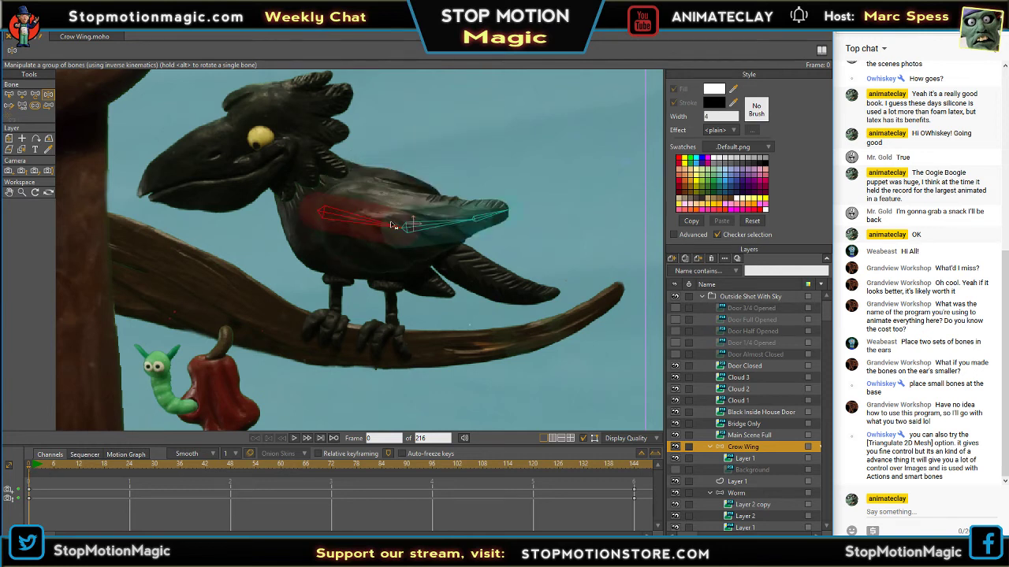
- Rotate the middle wing bone slightly upward with the Manipulate Bones tool
{"action": "left_click_drag", "start_coordinate": [443, 228], "coordinate": [446, 199]}
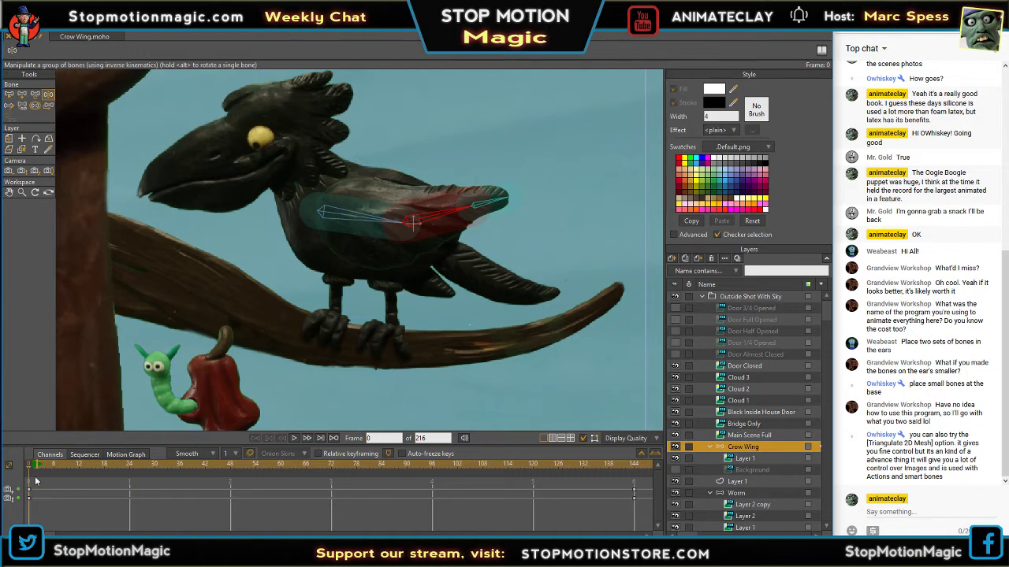
{"action": "scroll", "coordinate": [311, 357], "scroll_direction": "down", "scroll_amount": 2}
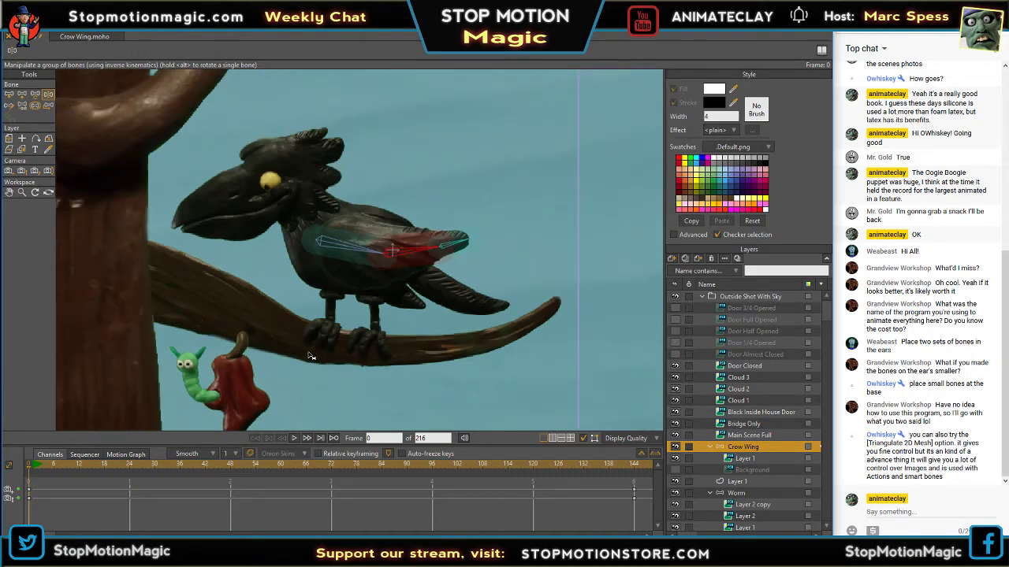
{"action": "left_click_drag", "start_coordinate": [285, 377], "coordinate": [352, 325]}
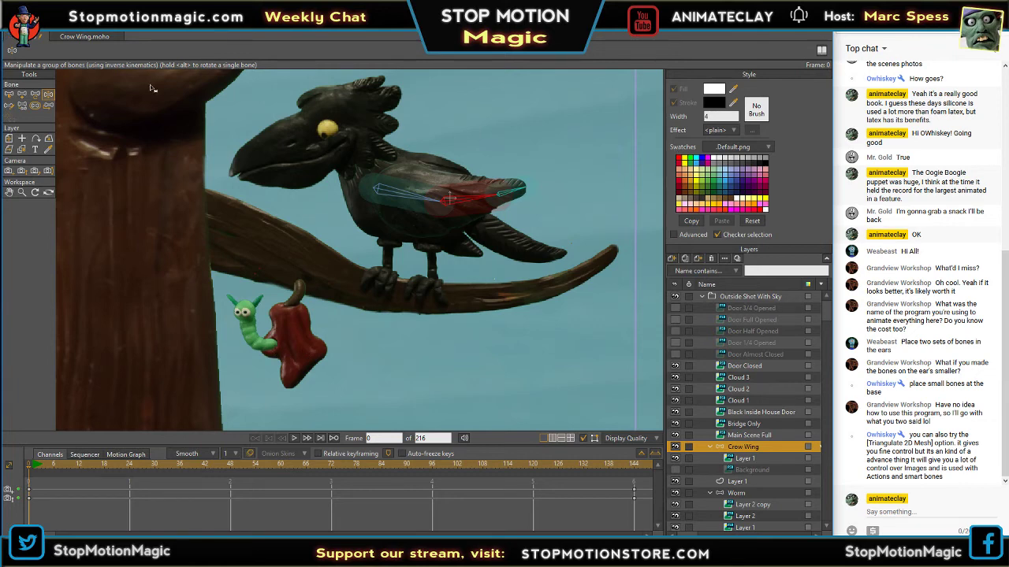
- Close the Crow Wing project and create a new blank project
{"action": "left_click", "coordinate": [16, 24]}
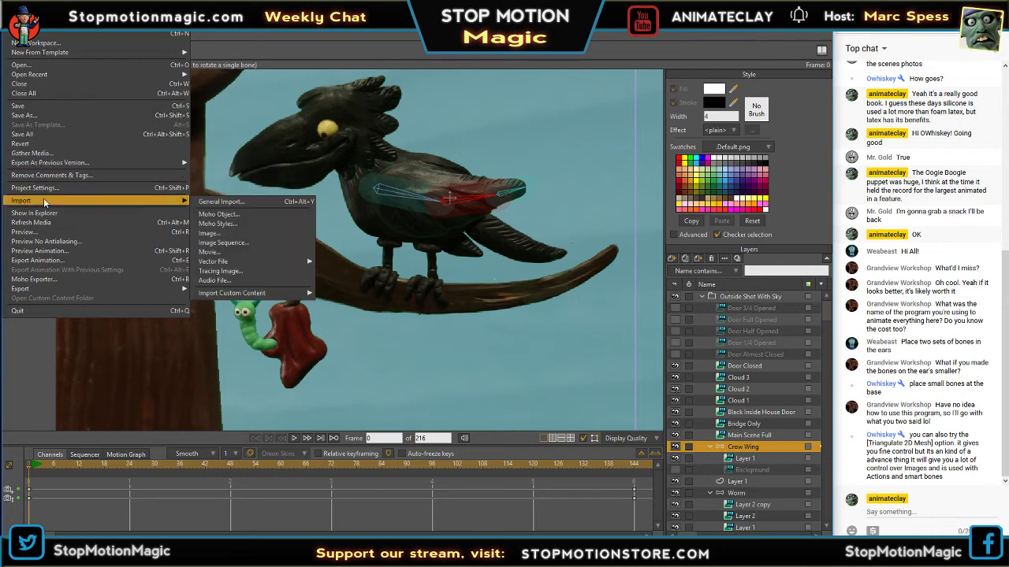
{"action": "left_click", "coordinate": [213, 23]}
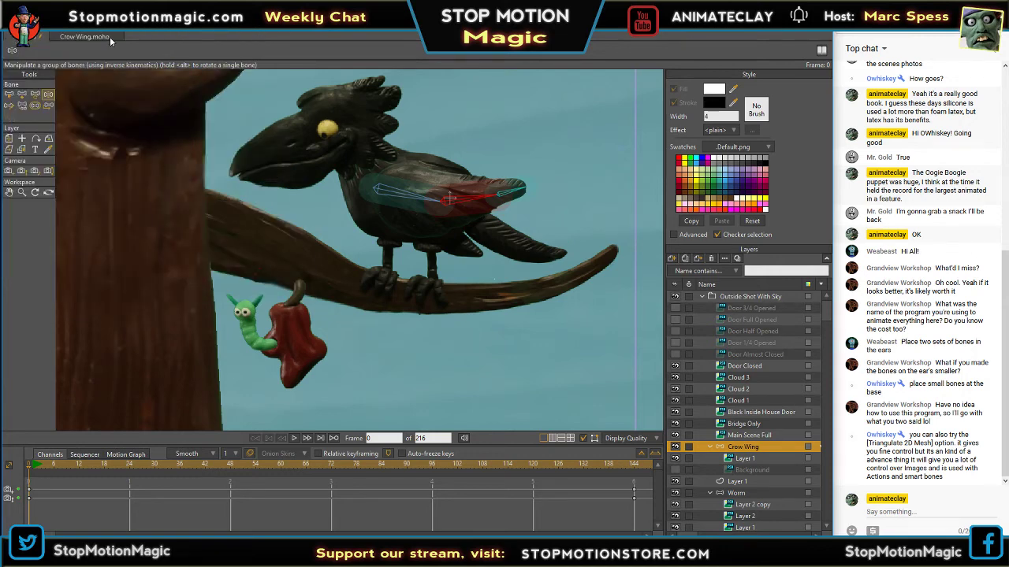
{"action": "left_click", "coordinate": [87, 37]}
{"action": "left_click", "coordinate": [54, 37]}
{"action": "left_click", "coordinate": [14, 25]}
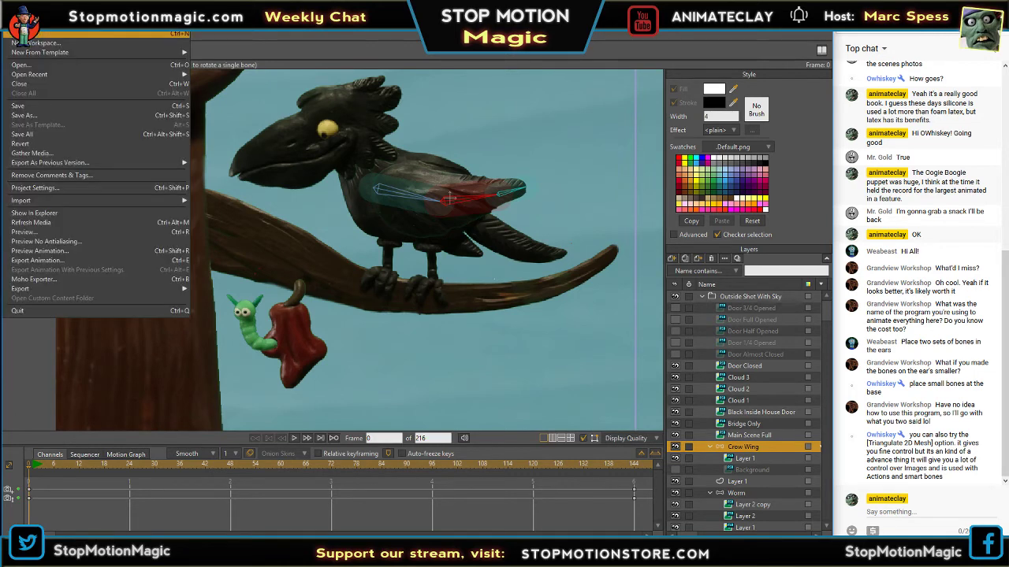
{"action": "left_click", "coordinate": [29, 33]}
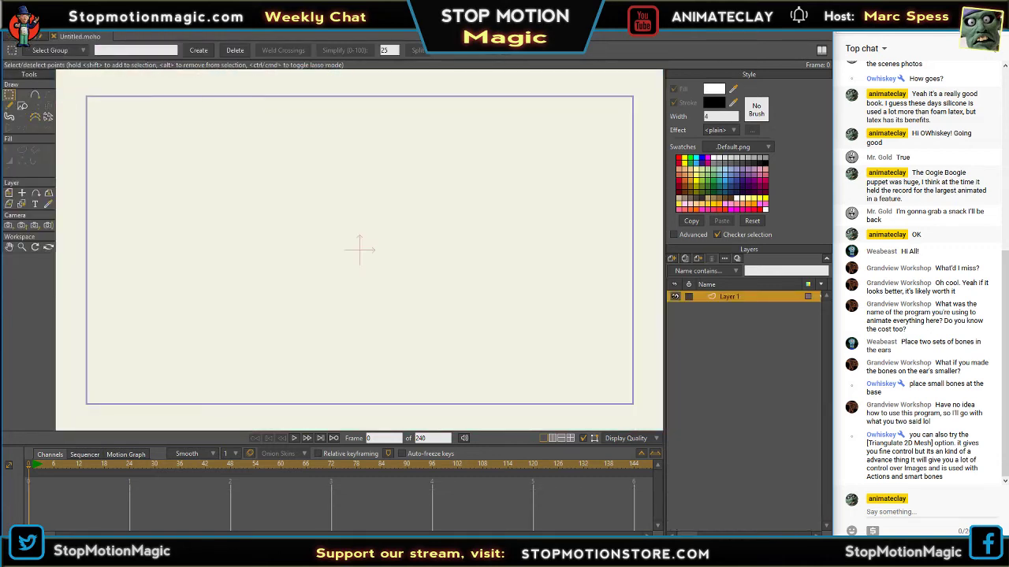
- Import the Apple Rotten artwork from the Props folder of Film Ready Files into the blank project
{"action": "left_click", "coordinate": [14, 25]}
{"action": "mouse_move", "coordinate": [46, 201]}
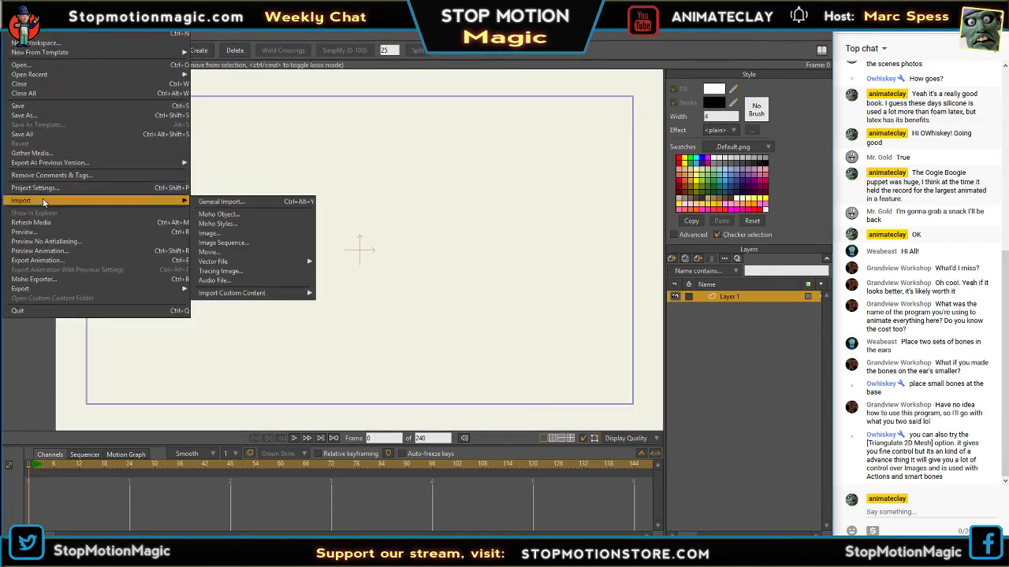
{"action": "left_click", "coordinate": [202, 203]}
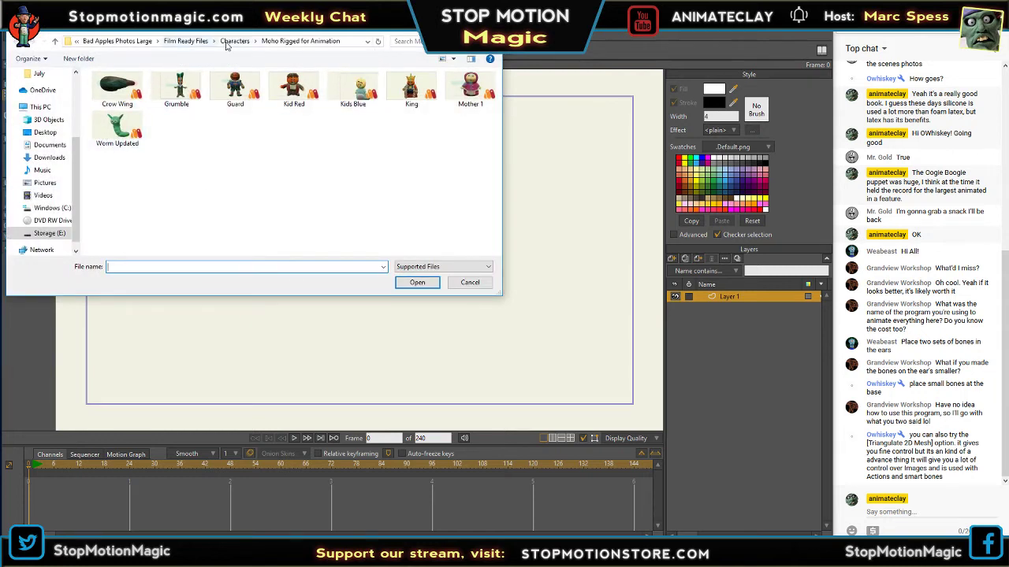
{"action": "left_click", "coordinate": [189, 42]}
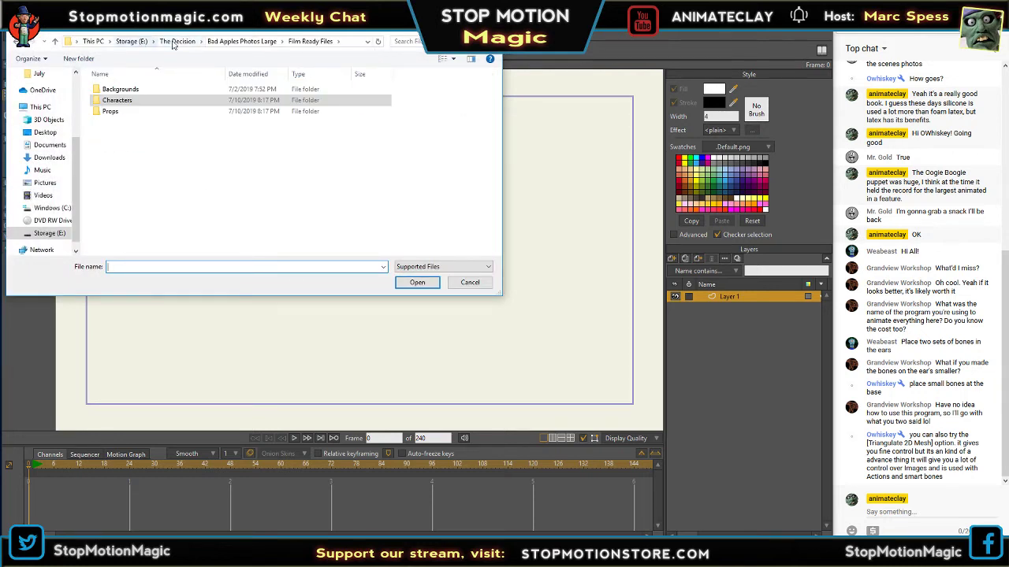
{"action": "double_click", "coordinate": [120, 115]}
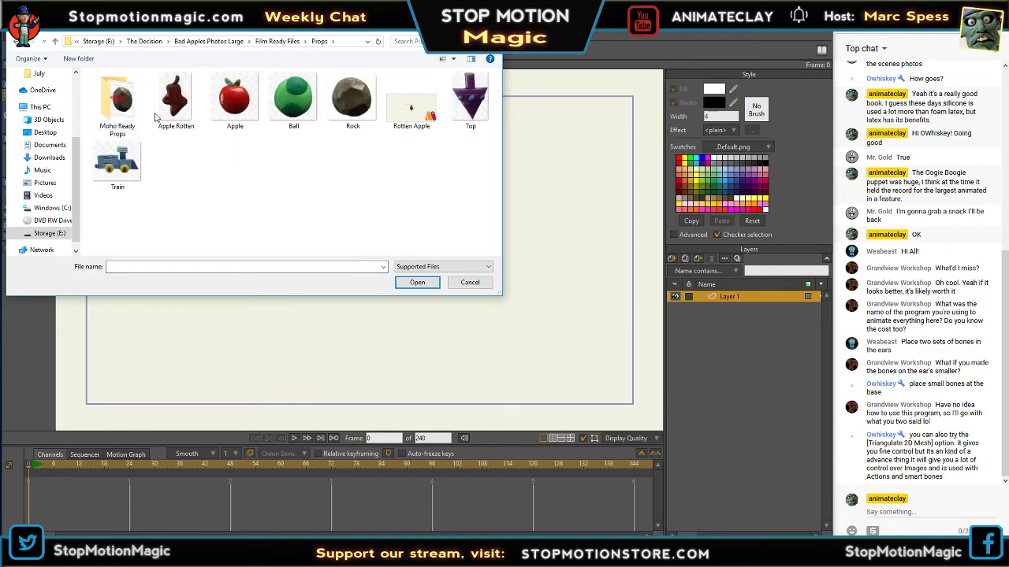
{"action": "left_click", "coordinate": [171, 101]}
{"action": "double_click", "coordinate": [172, 101]}
{"action": "left_click", "coordinate": [453, 230]}
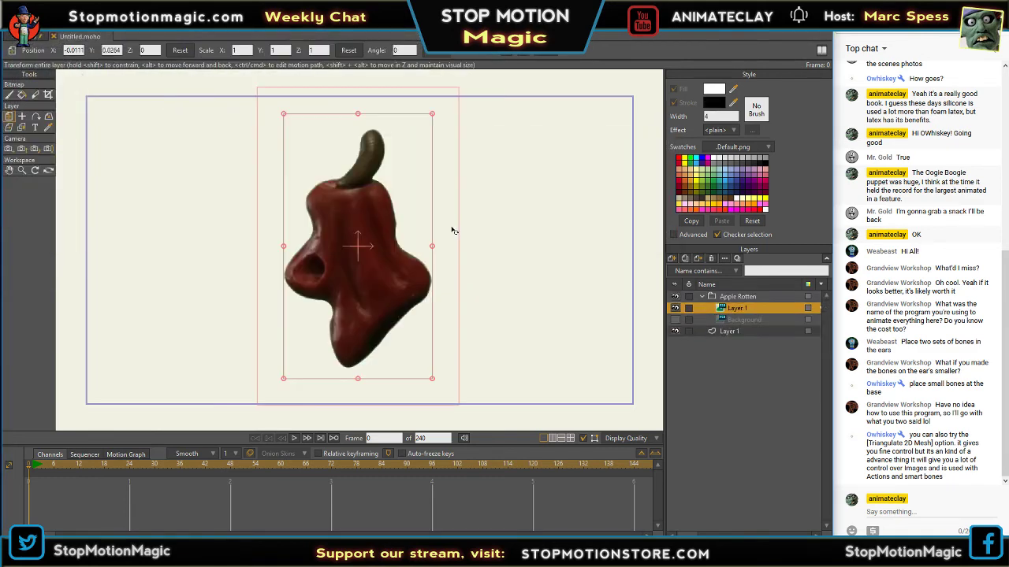
- Convert the Apple Rotten group to a bone layer and draw a four-bone chain from the stem's tip to the apple's lower point
{"action": "left_click", "coordinate": [751, 299]}
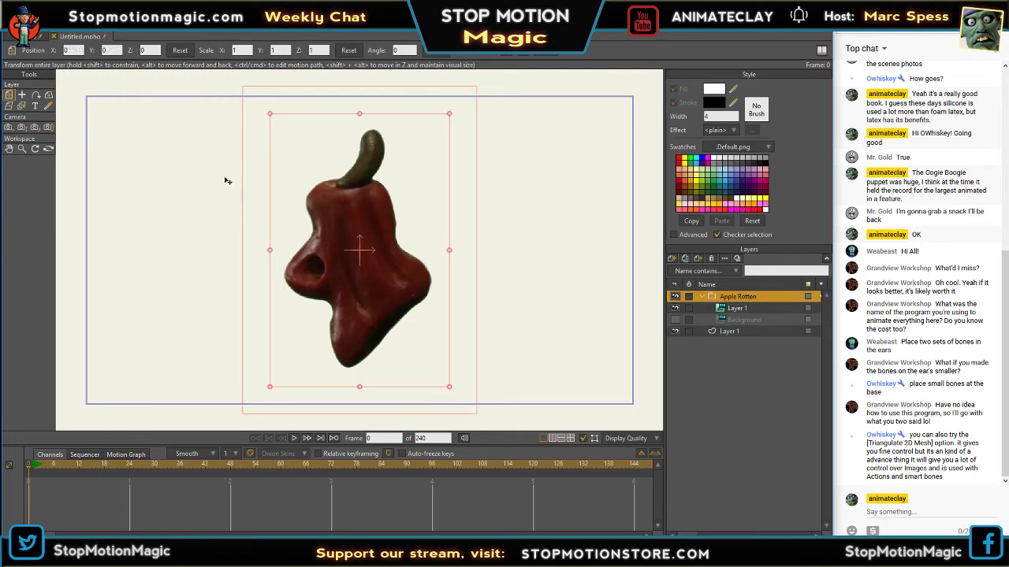
{"action": "right_click", "coordinate": [783, 300]}
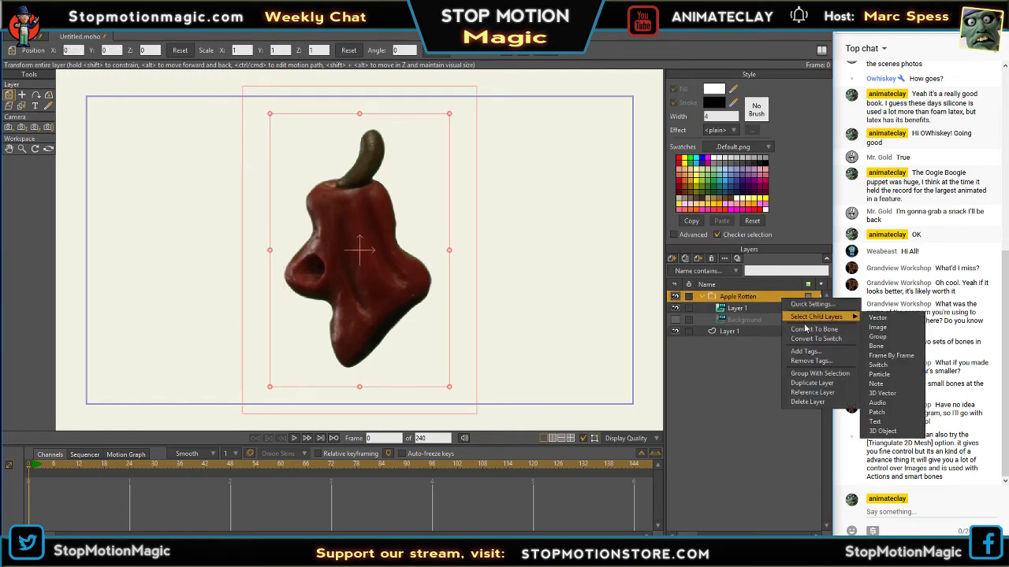
{"action": "left_click", "coordinate": [297, 192]}
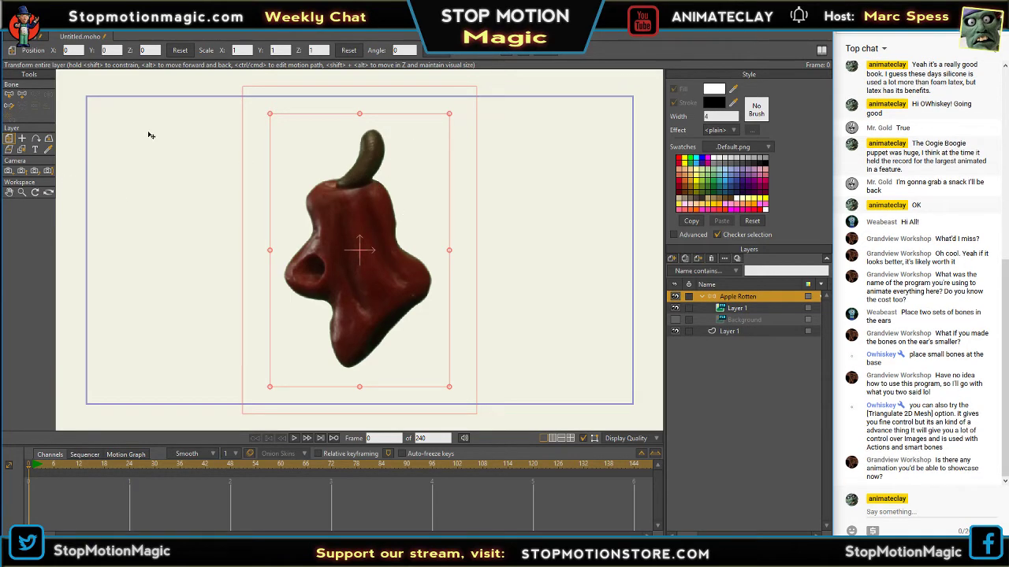
{"action": "left_click", "coordinate": [22, 95]}
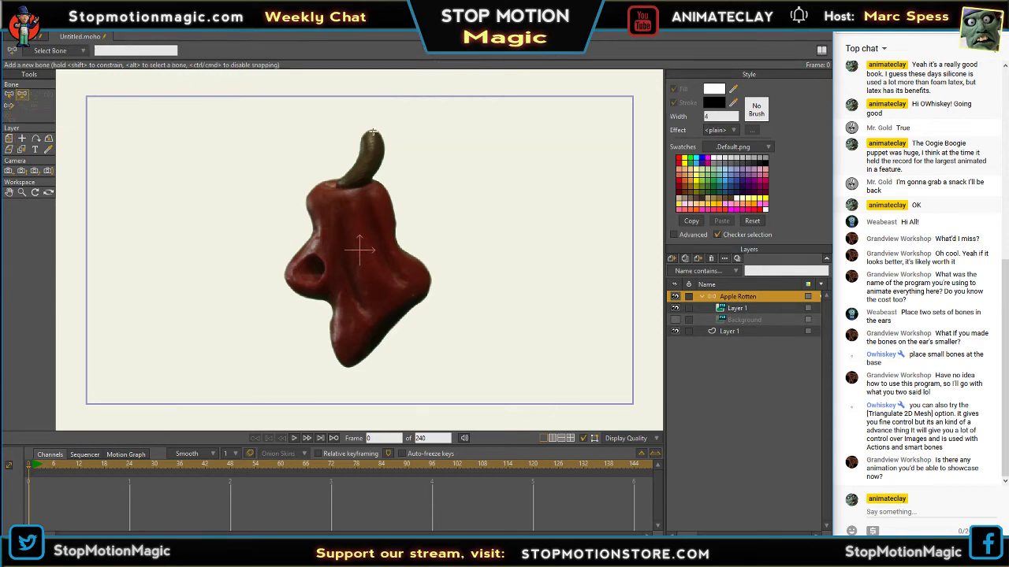
{"action": "mouse_move", "coordinate": [373, 134]}
{"action": "left_mouse_down"}
{"action": "mouse_move", "coordinate": [349, 186]}
{"action": "mouse_move", "coordinate": [364, 293]}
{"action": "mouse_move", "coordinate": [348, 365]}
{"action": "left_mouse_up"}
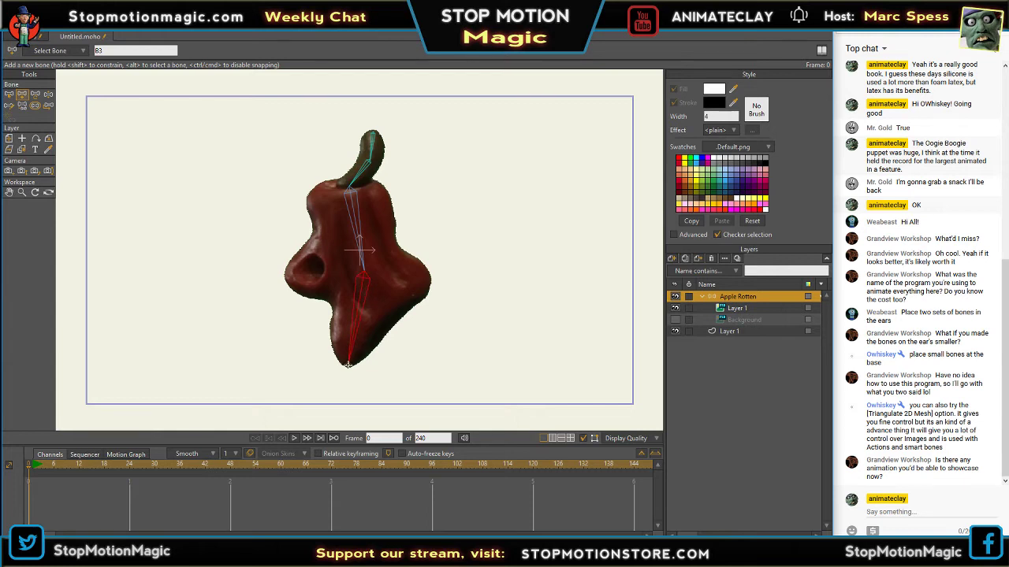
- Select all the apple's bones and flexi-bind its visible image layer, Layer 1, to them
{"action": "left_click", "coordinate": [9, 95]}
{"action": "left_click_drag", "start_coordinate": [295, 119], "coordinate": [465, 404]}
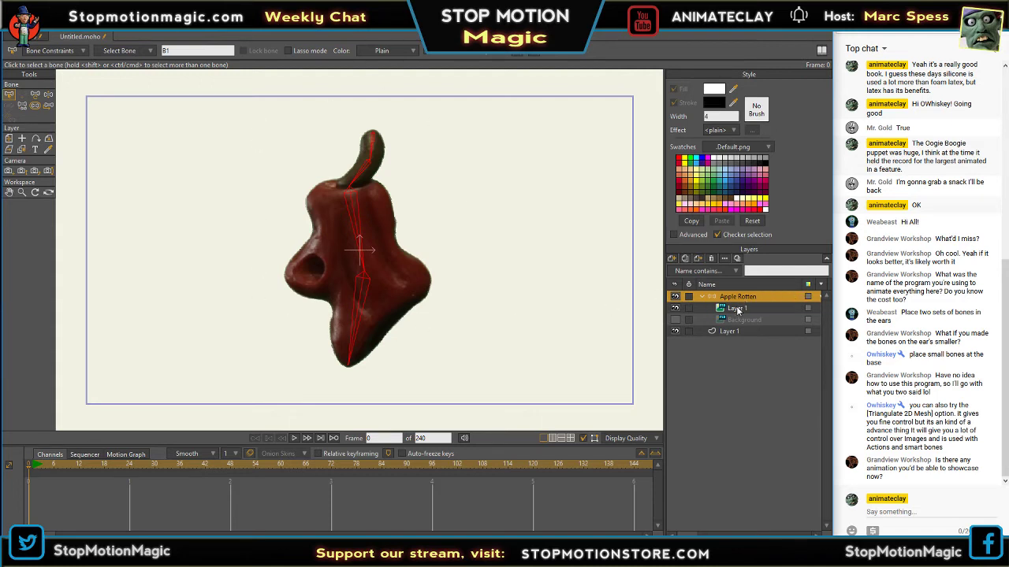
{"action": "left_click", "coordinate": [736, 308]}
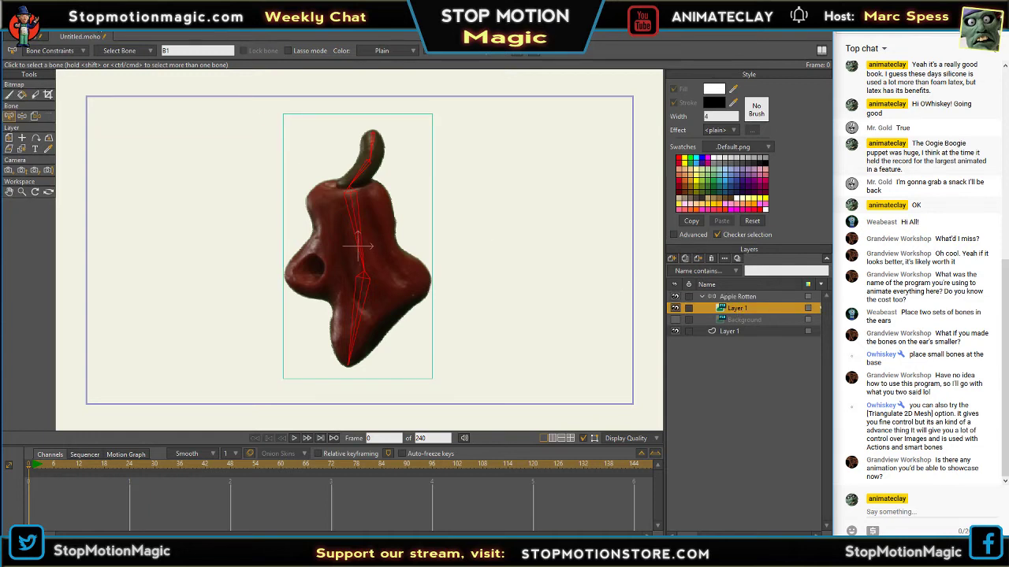
{"action": "left_click", "coordinate": [69, 32]}
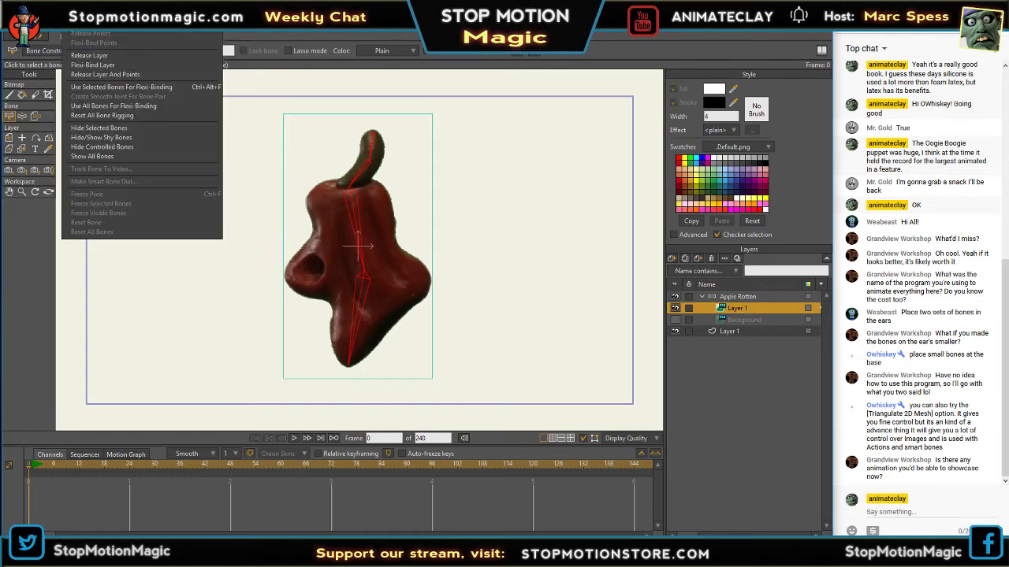
{"action": "left_click", "coordinate": [99, 108]}
- Try bending the rotten apple with its stem and body bones, and return it to its rest pose
{"action": "left_click", "coordinate": [22, 116]}
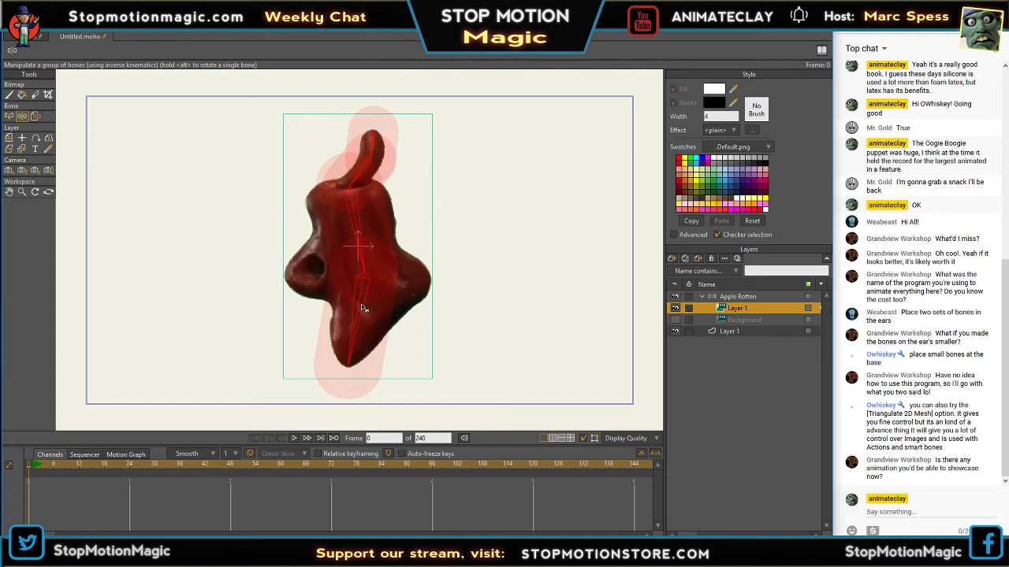
{"action": "left_click_drag", "start_coordinate": [363, 309], "coordinate": [290, 289]}
{"action": "left_click_drag", "start_coordinate": [370, 175], "coordinate": [349, 165]}
{"action": "left_click_drag", "start_coordinate": [351, 211], "coordinate": [251, 312]}
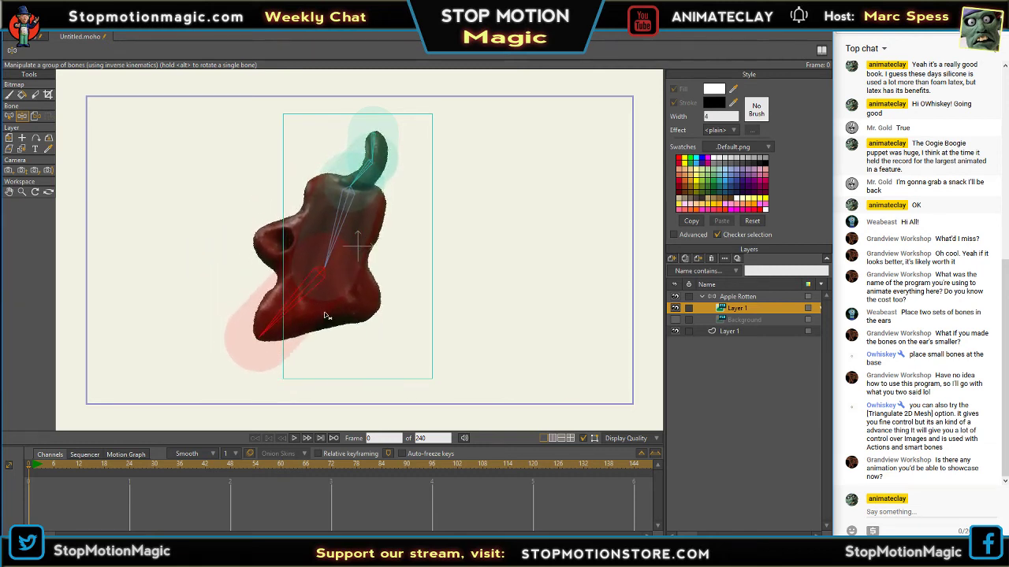
{"action": "mouse_move", "coordinate": [346, 217]}
{"action": "left_mouse_down"}
{"action": "mouse_move", "coordinate": [357, 219]}
{"action": "mouse_move", "coordinate": [346, 237]}
{"action": "mouse_move", "coordinate": [366, 213]}
{"action": "mouse_move", "coordinate": [347, 230]}
{"action": "mouse_move", "coordinate": [352, 219]}
{"action": "left_mouse_up"}
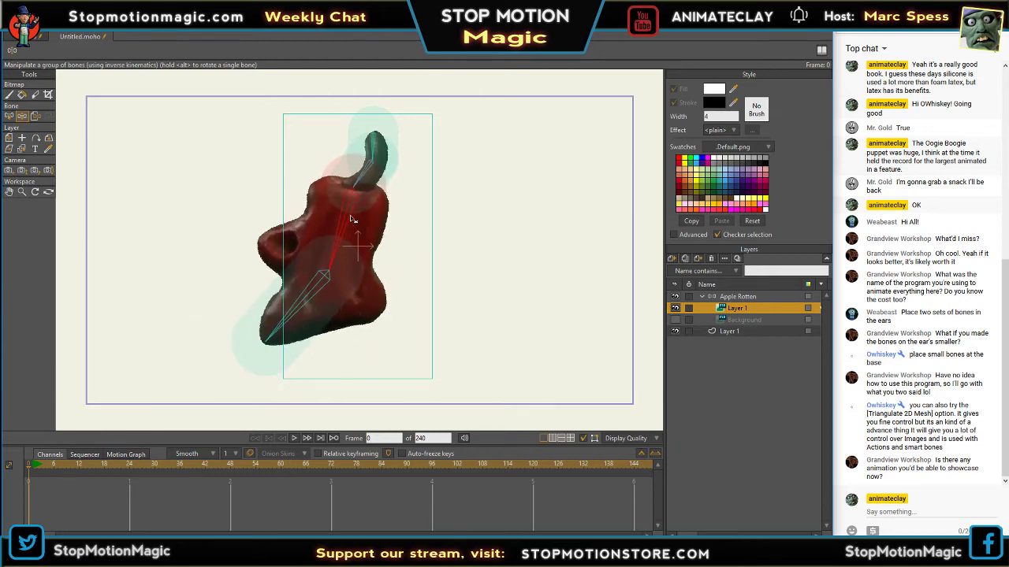
{"action": "left_click", "coordinate": [30, 466]}
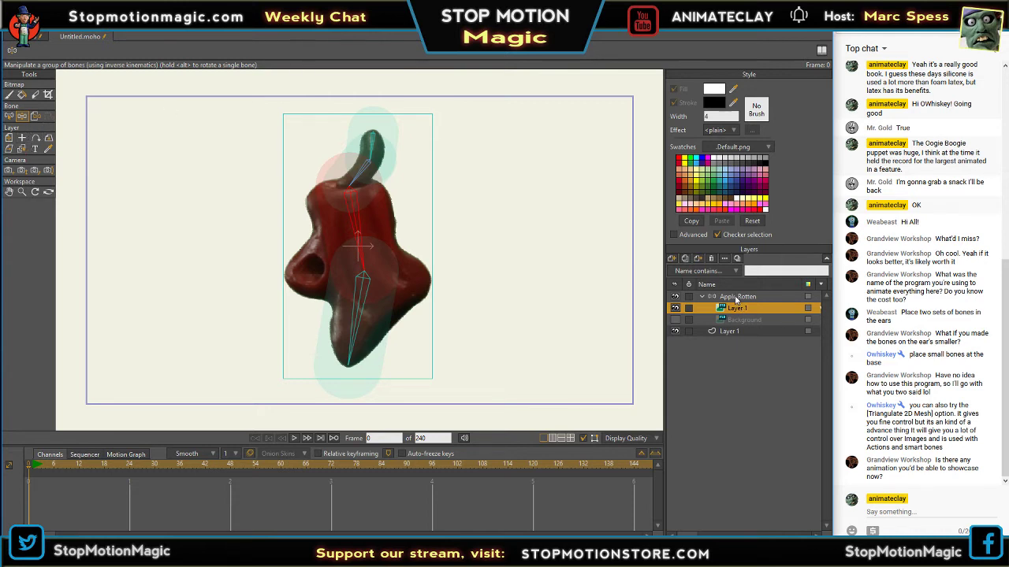
- Reduce the strength of the stem bones, the lower one to about 0.37, and the upper body bone to about 0.55
{"action": "left_click", "coordinate": [735, 297]}
{"action": "left_click", "coordinate": [36, 105]}
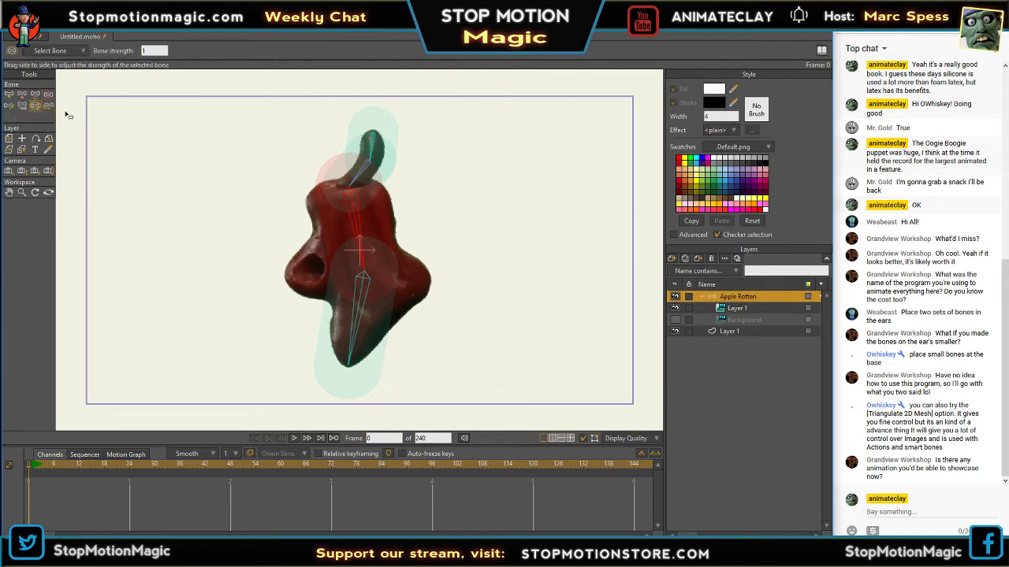
{"action": "left_click", "coordinate": [373, 148]}
{"action": "left_click_drag", "start_coordinate": [341, 149], "coordinate": [367, 172]}
{"action": "left_click", "coordinate": [348, 205]}
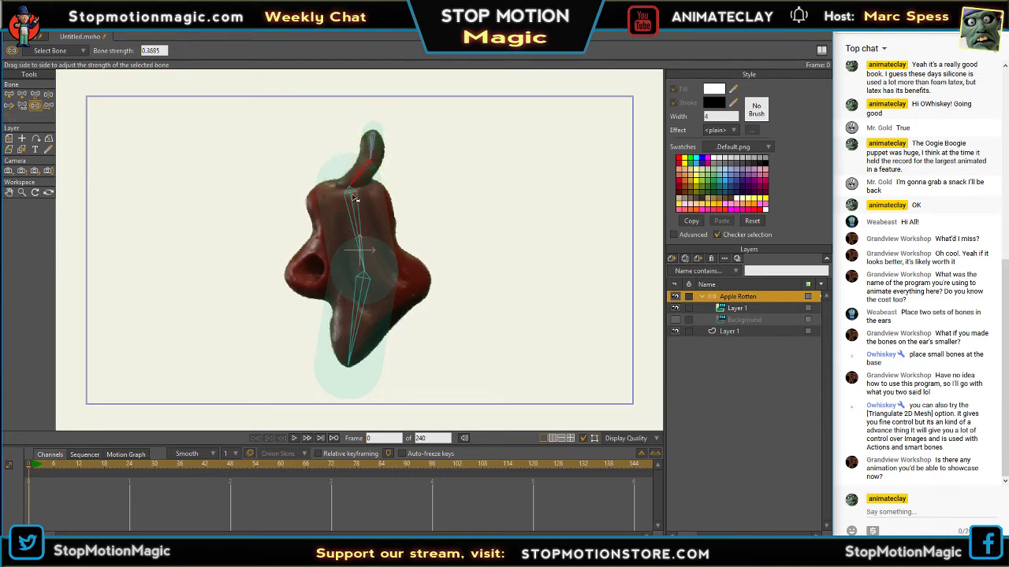
{"action": "left_click_drag", "start_coordinate": [330, 203], "coordinate": [330, 202]}
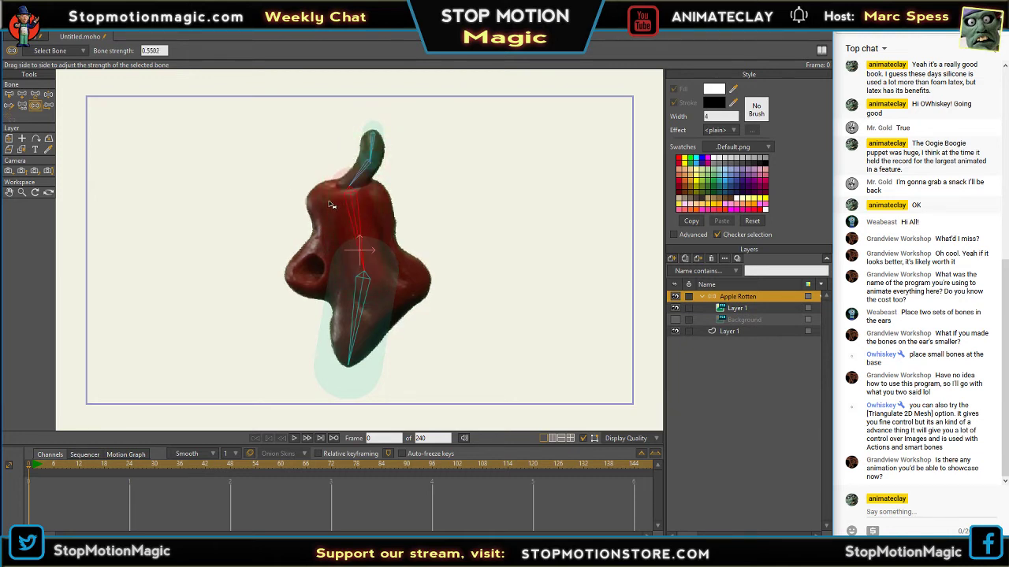
- Test the adjusted bone strengths by manipulating the apple's stem and body bones, and restore the rest pose
{"action": "left_click", "coordinate": [48, 95]}
{"action": "left_click_drag", "start_coordinate": [366, 178], "coordinate": [372, 152]}
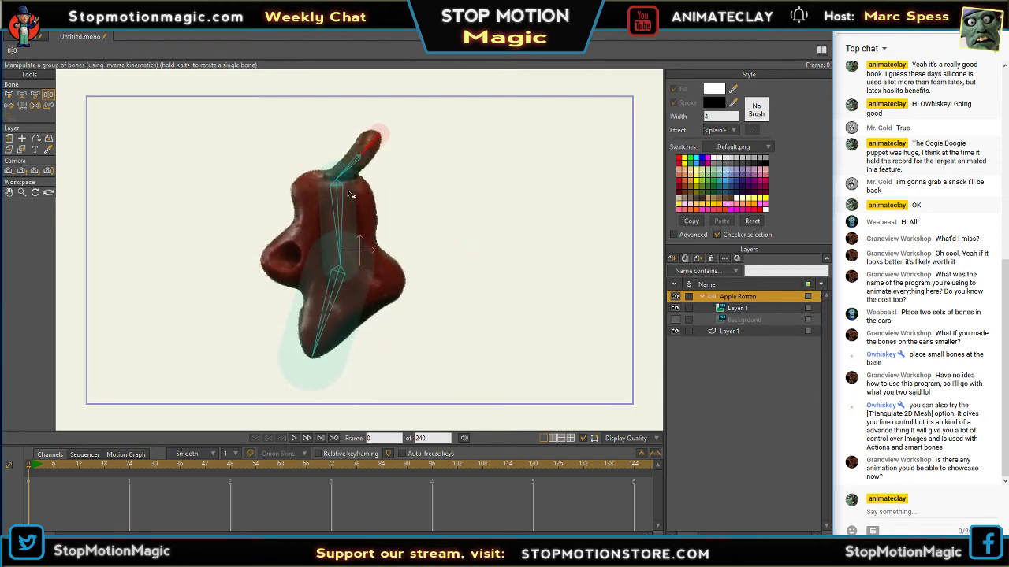
{"action": "left_click_drag", "start_coordinate": [351, 195], "coordinate": [371, 228]}
{"action": "left_click_drag", "start_coordinate": [368, 303], "coordinate": [383, 261]}
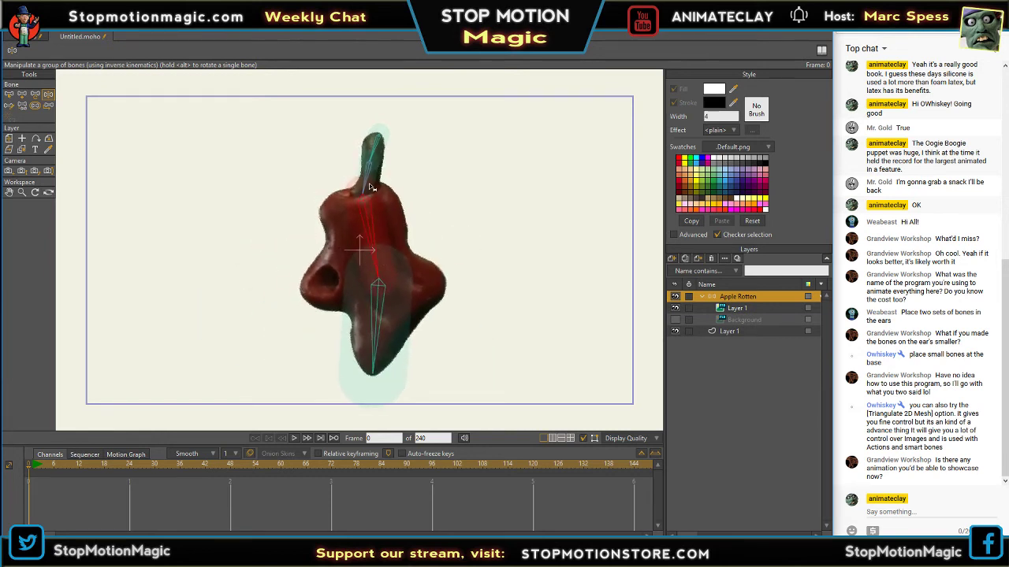
{"action": "left_click_drag", "start_coordinate": [372, 187], "coordinate": [354, 186]}
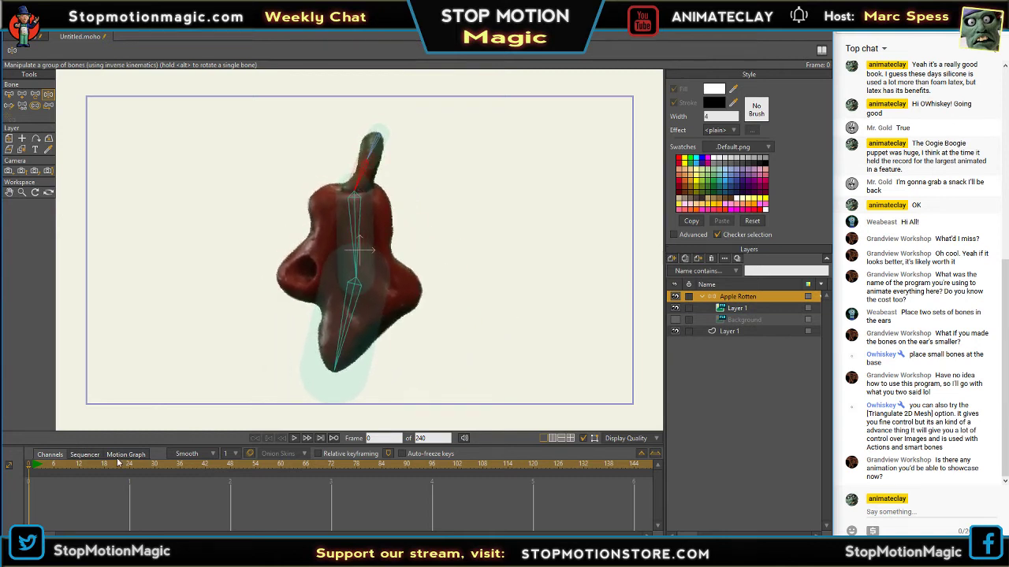
{"action": "left_click", "coordinate": [36, 471]}
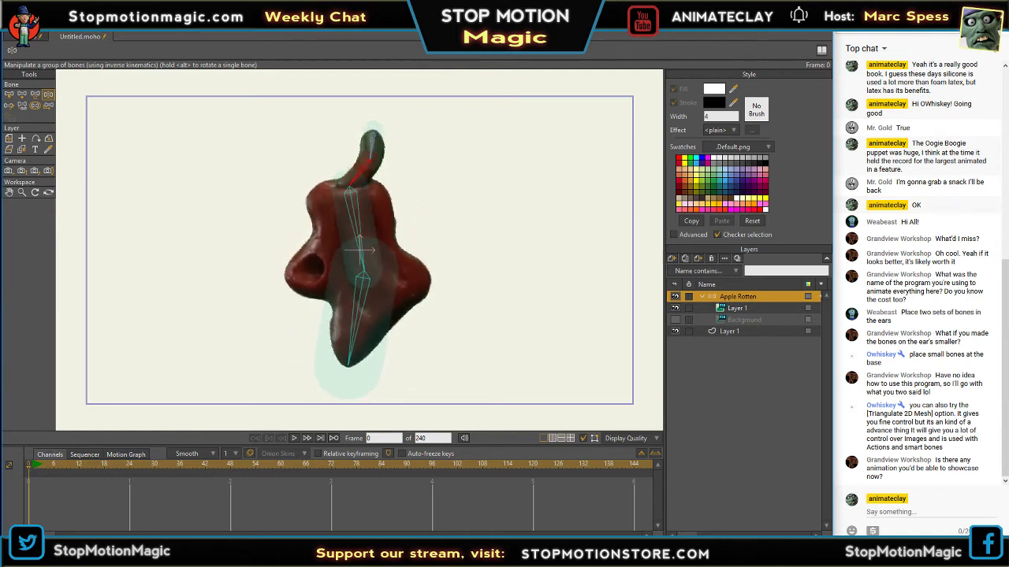
- Save the rigged apple project as "Rotten Apple" in the Moho Ready Props folder
{"action": "left_click", "coordinate": [11, 25]}
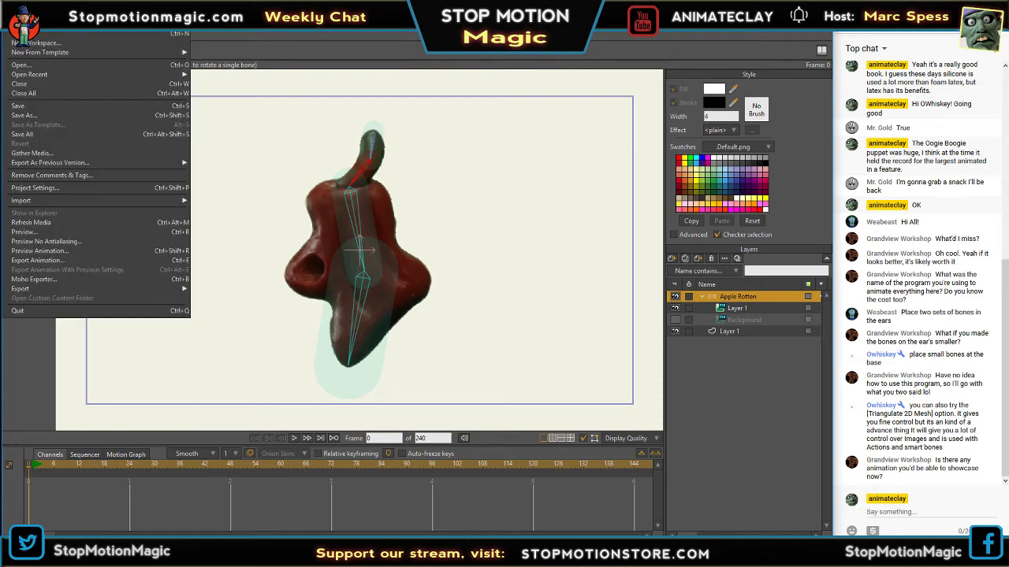
{"action": "left_click", "coordinate": [346, 181]}
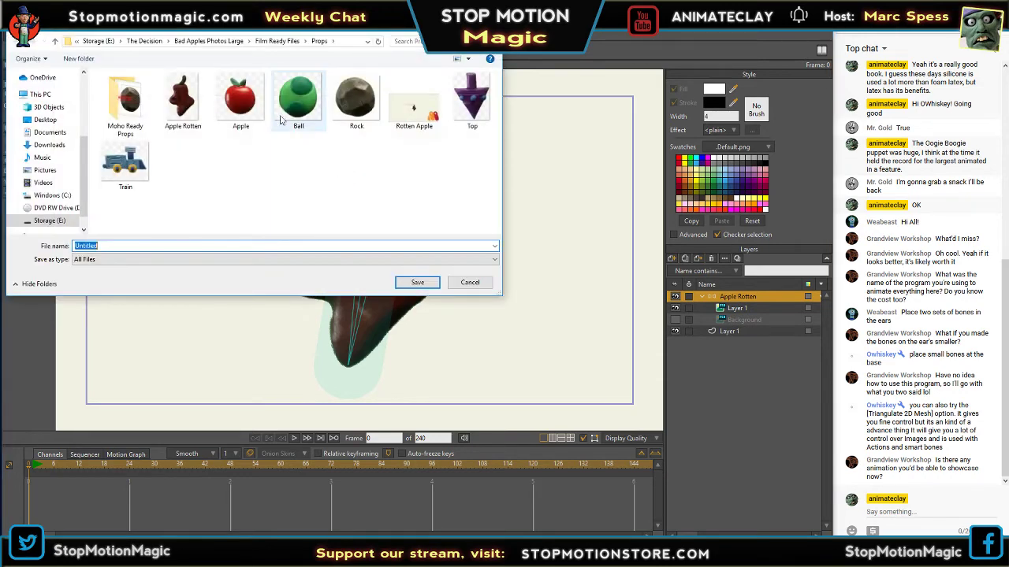
{"action": "double_click", "coordinate": [126, 109]}
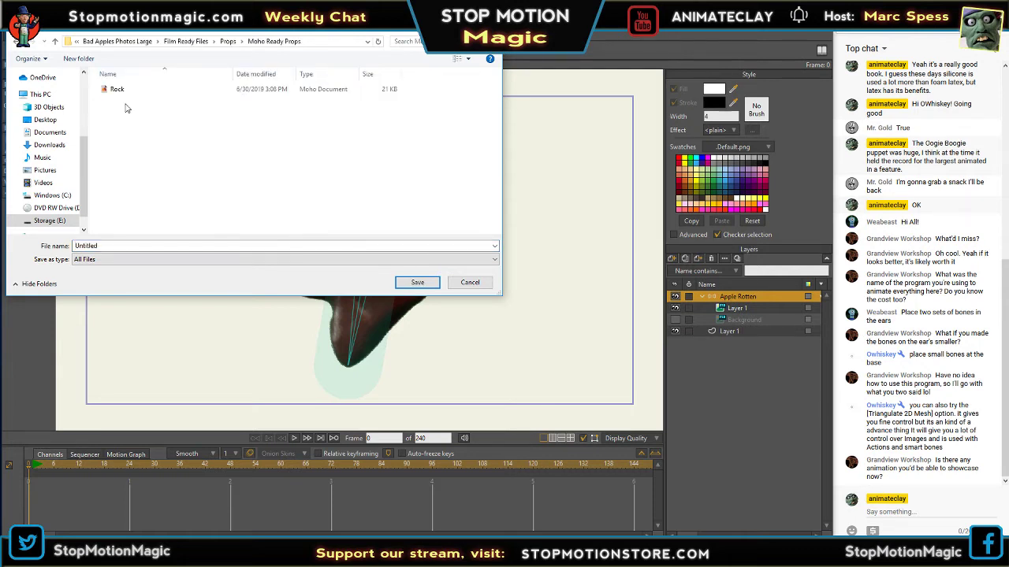
{"action": "double_click", "coordinate": [111, 247]}
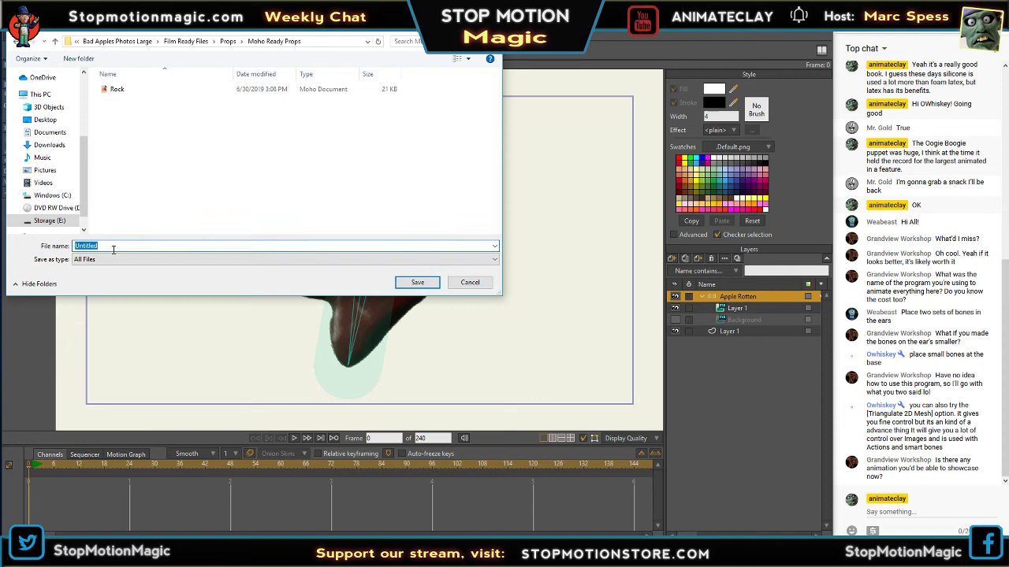
{"action": "type", "text": "Rotten Apple"}
{"action": "key", "text": "Return"}
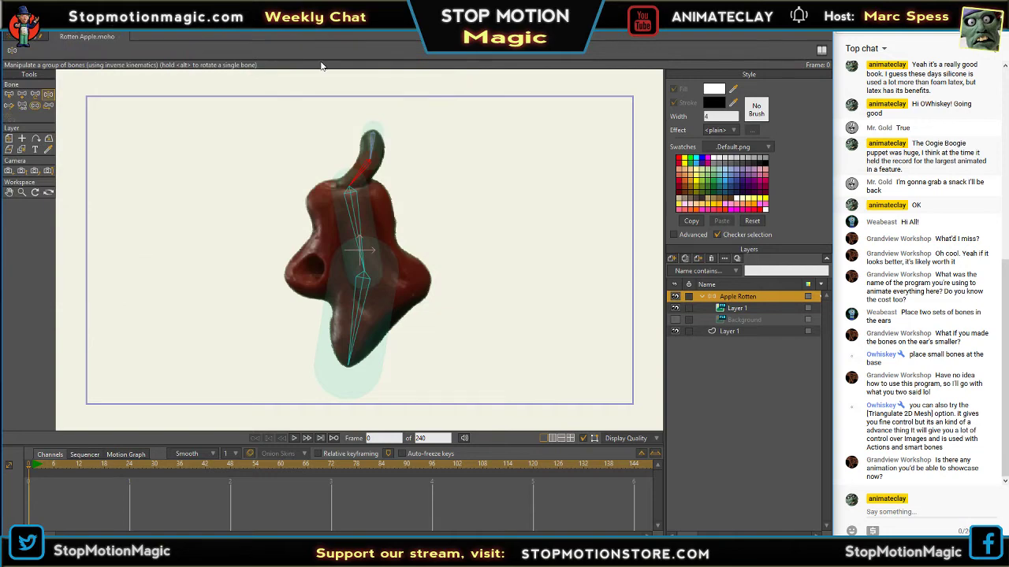
- Switch to the outdoor tree scene project and import all layers of the Rotten Apple project as a Moho object
{"action": "left_click", "coordinate": [36, 37]}
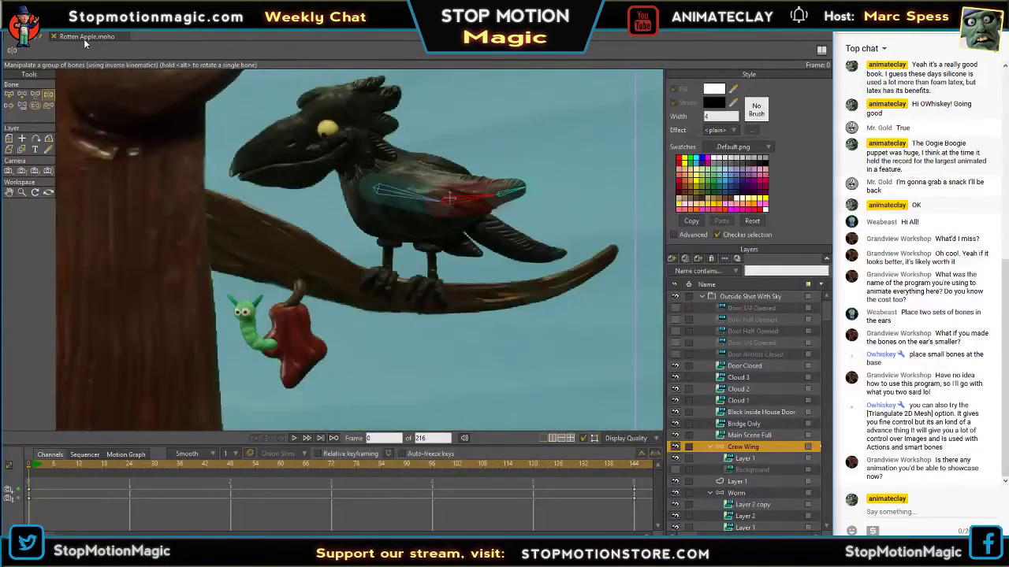
{"action": "left_click", "coordinate": [15, 24]}
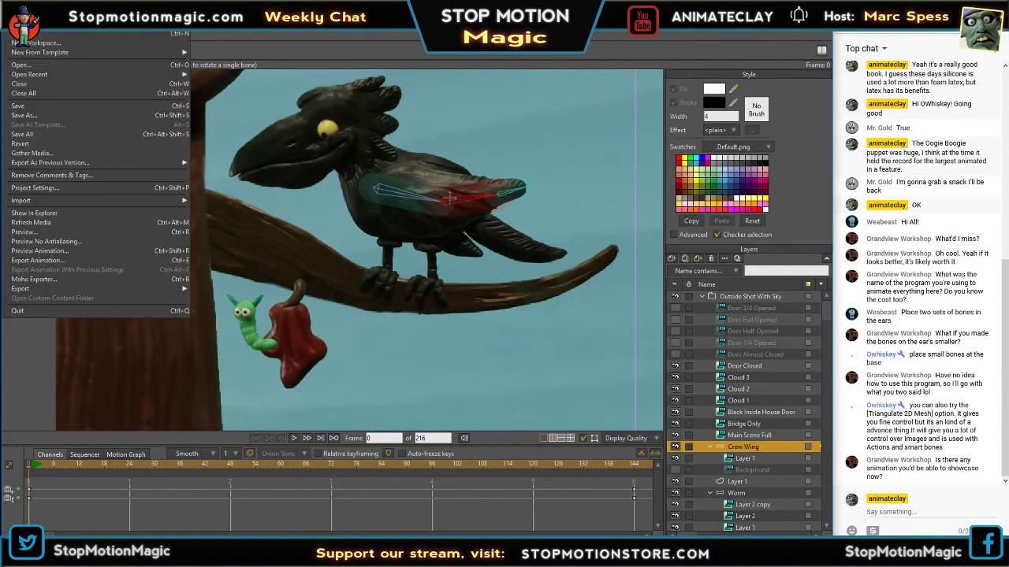
{"action": "mouse_move", "coordinate": [63, 202]}
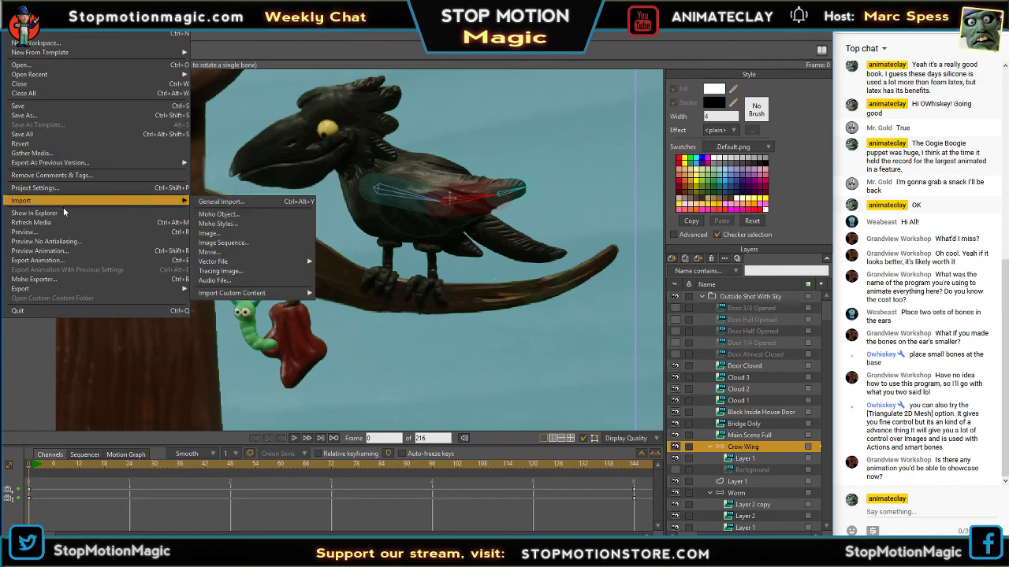
{"action": "left_click", "coordinate": [265, 215]}
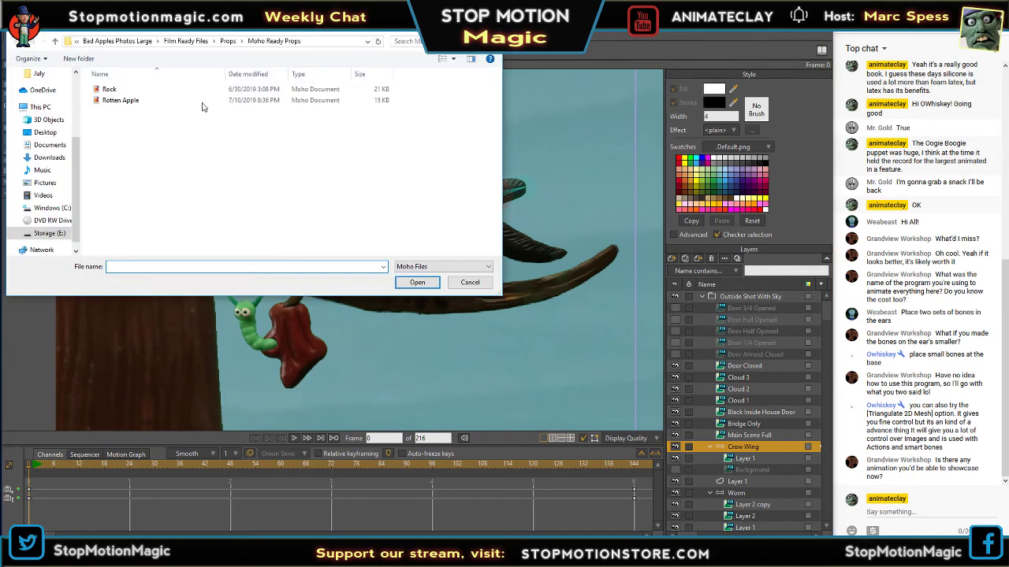
{"action": "double_click", "coordinate": [130, 101]}
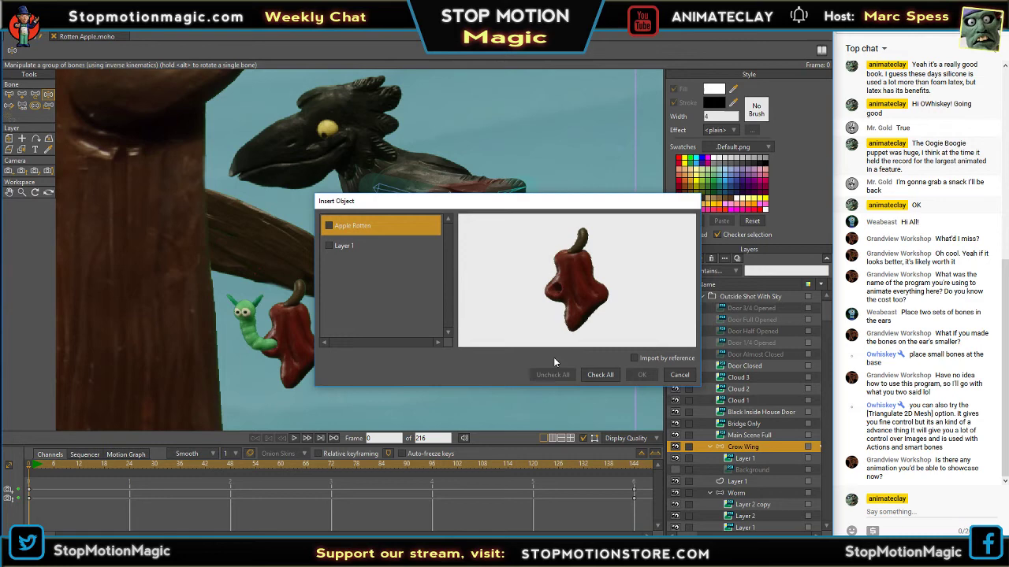
{"action": "left_click", "coordinate": [599, 375]}
{"action": "left_click", "coordinate": [642, 375]}
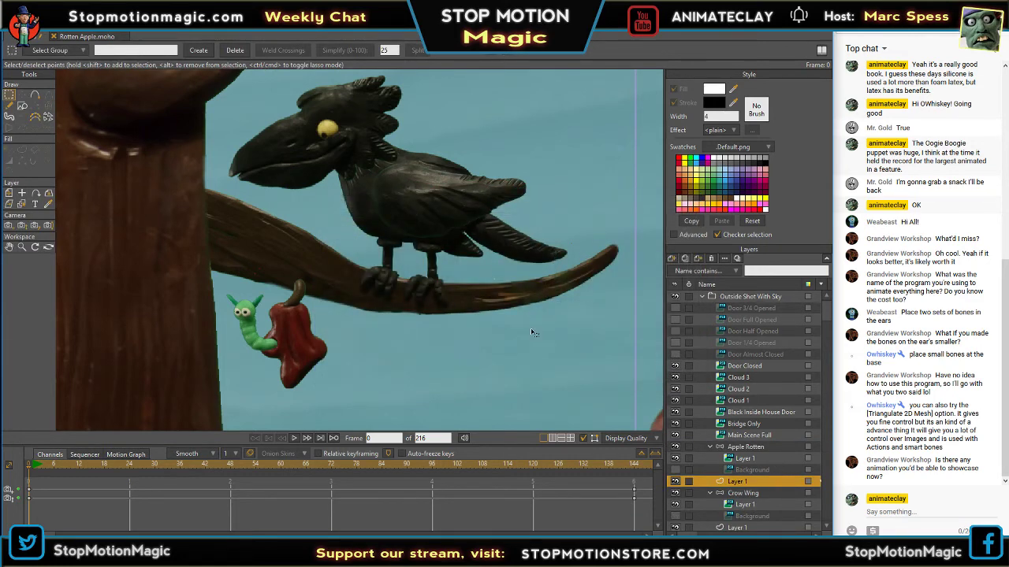
- Move the Apple Rotten layer beside the original apple under the crow's branch and scale it down to about 0.34
{"action": "scroll", "coordinate": [532, 333], "scroll_direction": "down", "scroll_amount": 5}
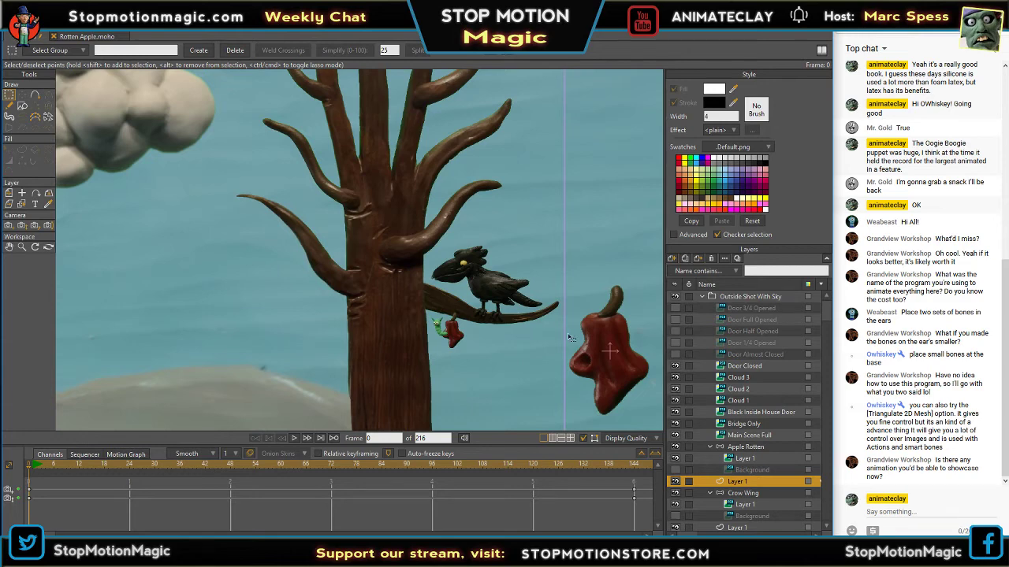
{"action": "left_click", "coordinate": [752, 449]}
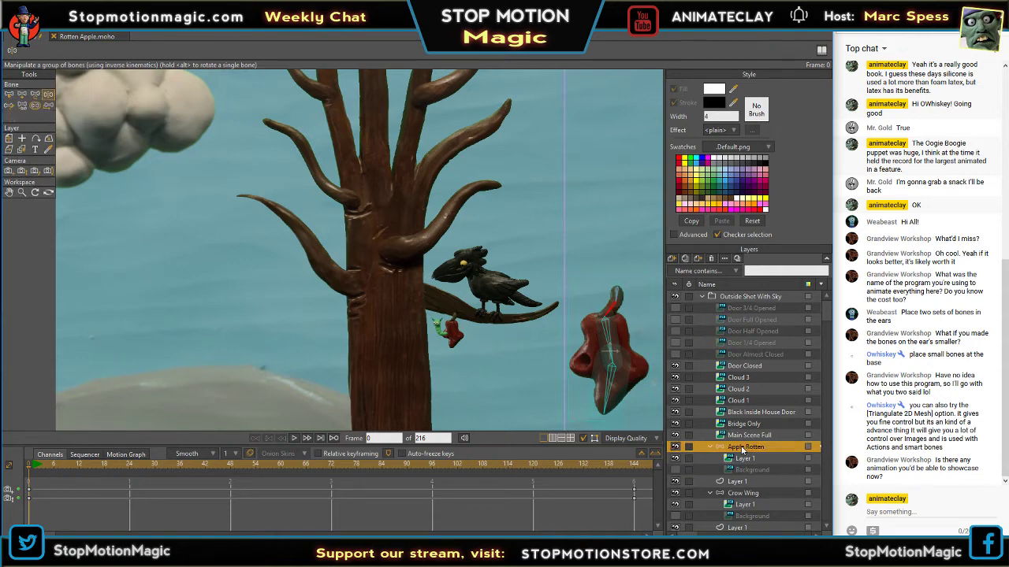
{"action": "left_click", "coordinate": [9, 139]}
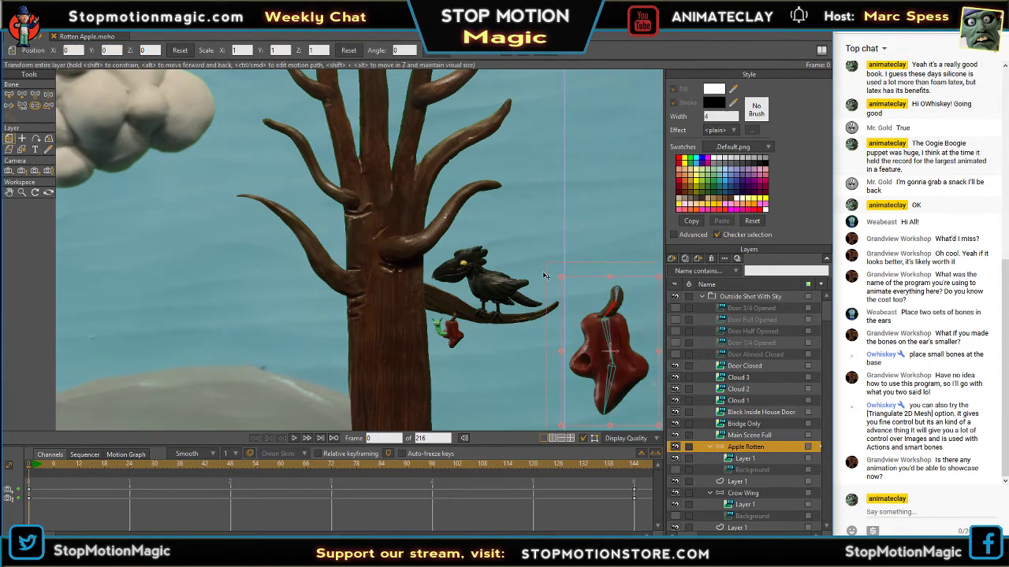
{"action": "left_click_drag", "start_coordinate": [583, 300], "coordinate": [458, 297]}
{"action": "scroll", "coordinate": [459, 297], "scroll_direction": "up", "scroll_amount": 5}
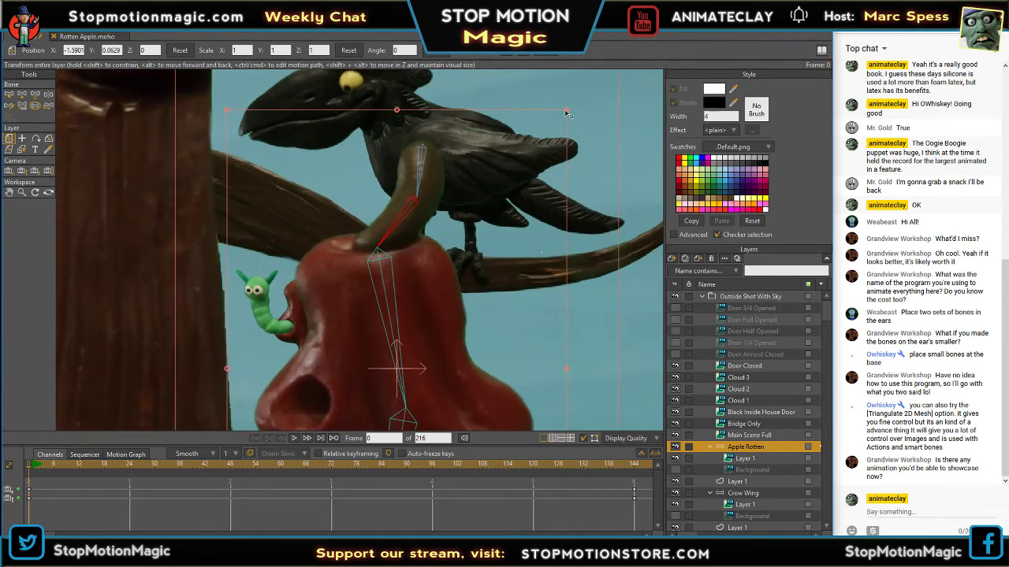
{"action": "scroll", "coordinate": [560, 120], "scroll_direction": "down", "scroll_amount": 5}
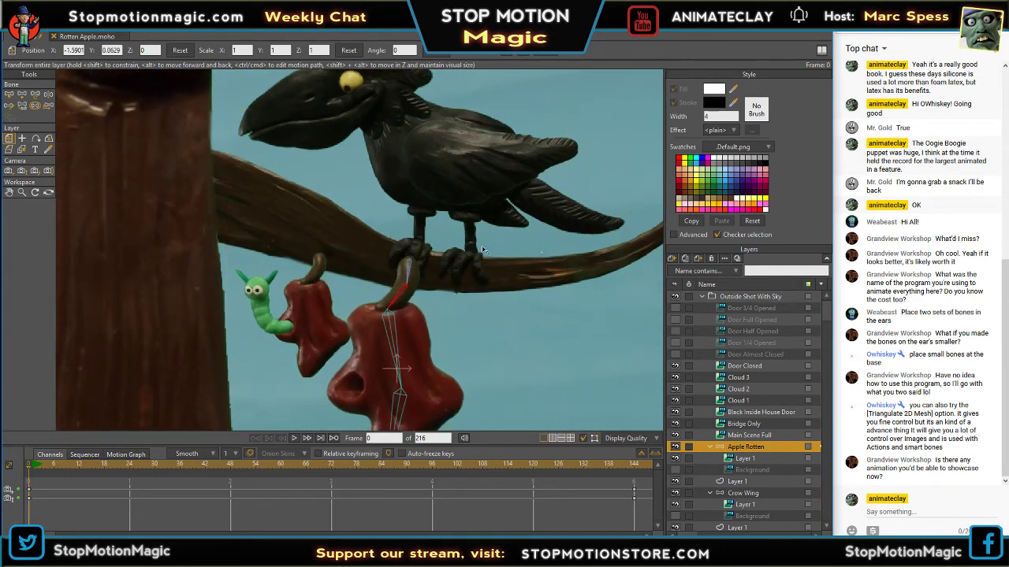
{"action": "left_click_drag", "start_coordinate": [416, 403], "coordinate": [376, 349]}
{"action": "scroll", "coordinate": [376, 349], "scroll_direction": "up", "scroll_amount": 5}
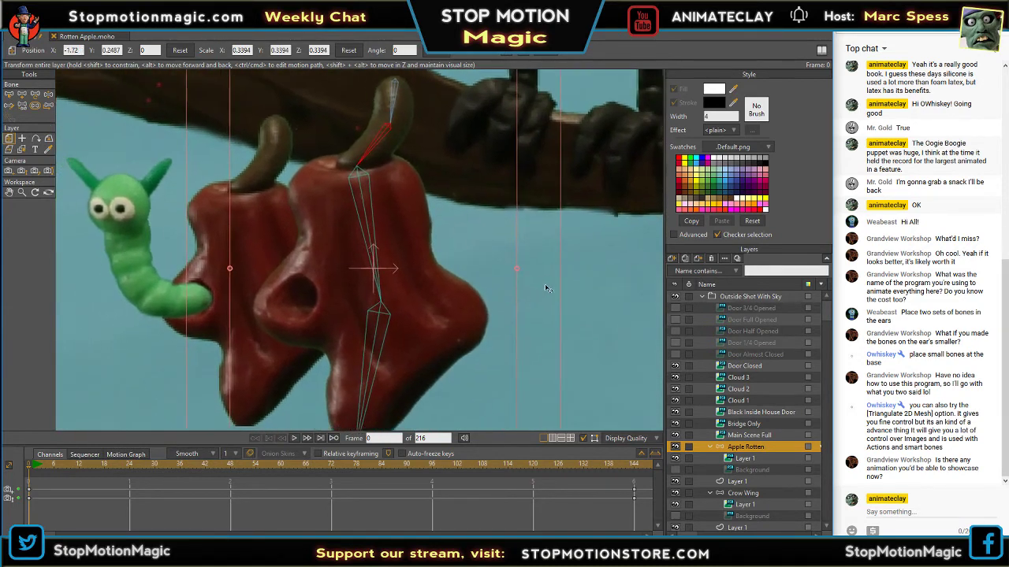
- Scale the Apple Rotten layer to about 0.29 and align it over the original apple at about X -1.875, Y 0.239
{"action": "scroll", "coordinate": [516, 222], "scroll_direction": "down", "scroll_amount": 2}
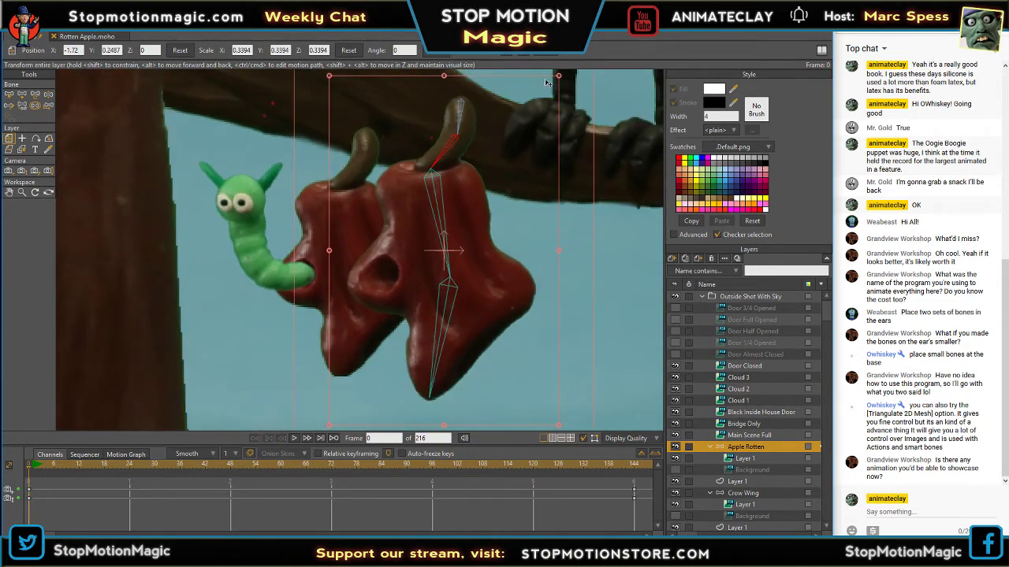
{"action": "left_click_drag", "start_coordinate": [558, 77], "coordinate": [533, 115]}
{"action": "left_click_drag", "start_coordinate": [463, 231], "coordinate": [417, 231]}
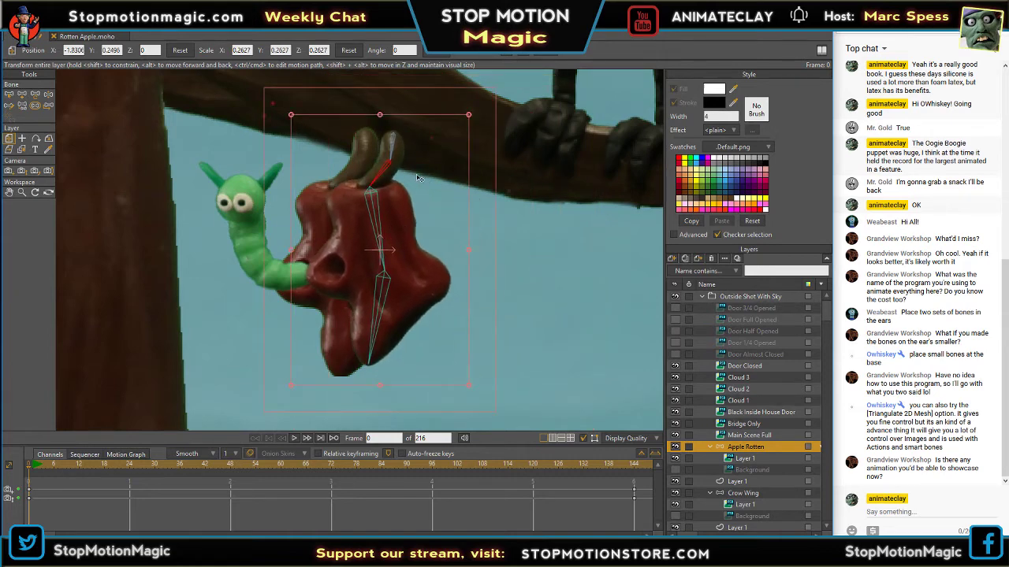
{"action": "scroll", "coordinate": [416, 174], "scroll_direction": "up", "scroll_amount": 3}
{"action": "scroll", "coordinate": [416, 174], "scroll_direction": "up", "scroll_amount": 5}
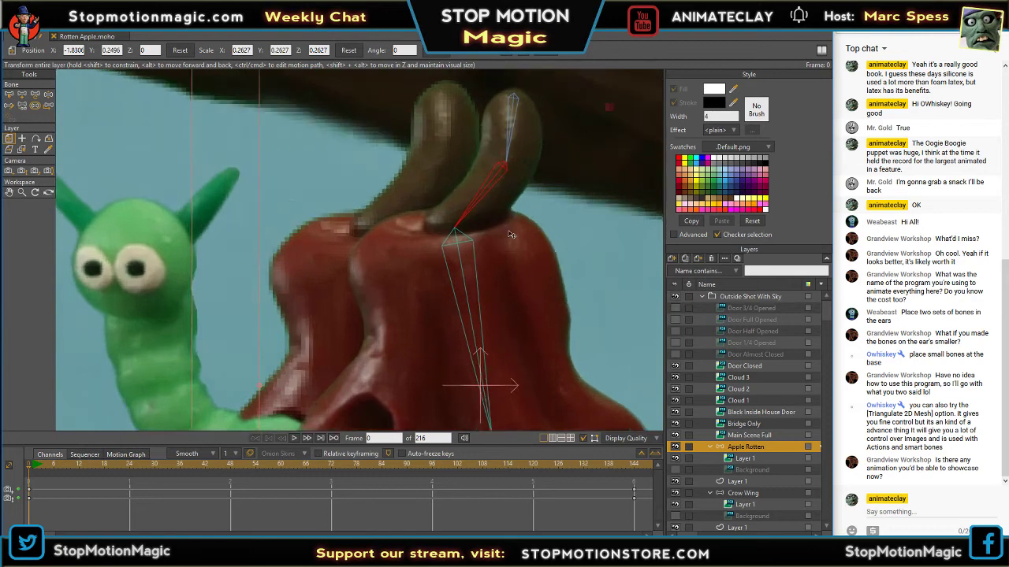
{"action": "scroll", "coordinate": [384, 264], "scroll_direction": "down", "scroll_amount": 4}
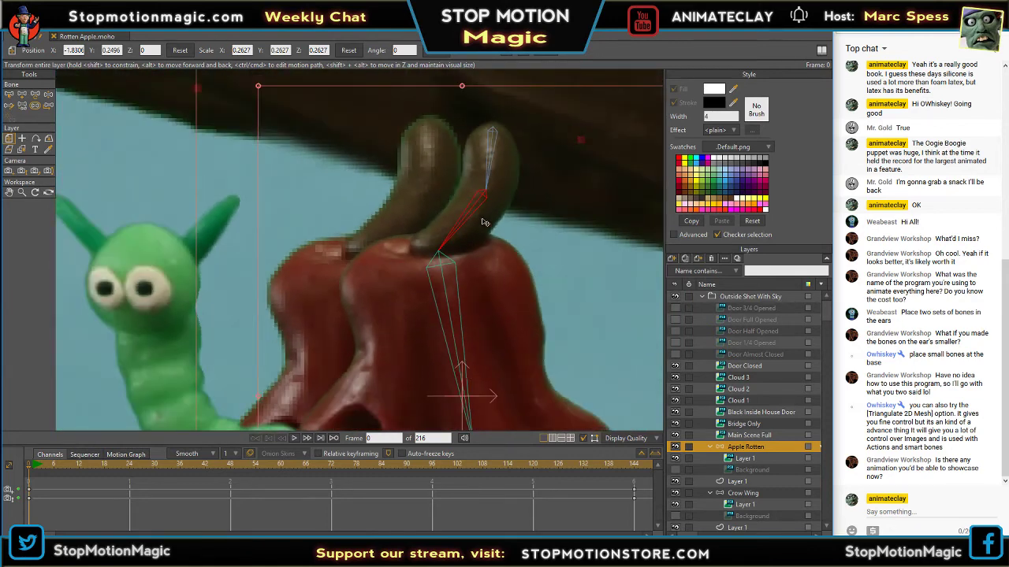
{"action": "left_click_drag", "start_coordinate": [484, 227], "coordinate": [432, 231]}
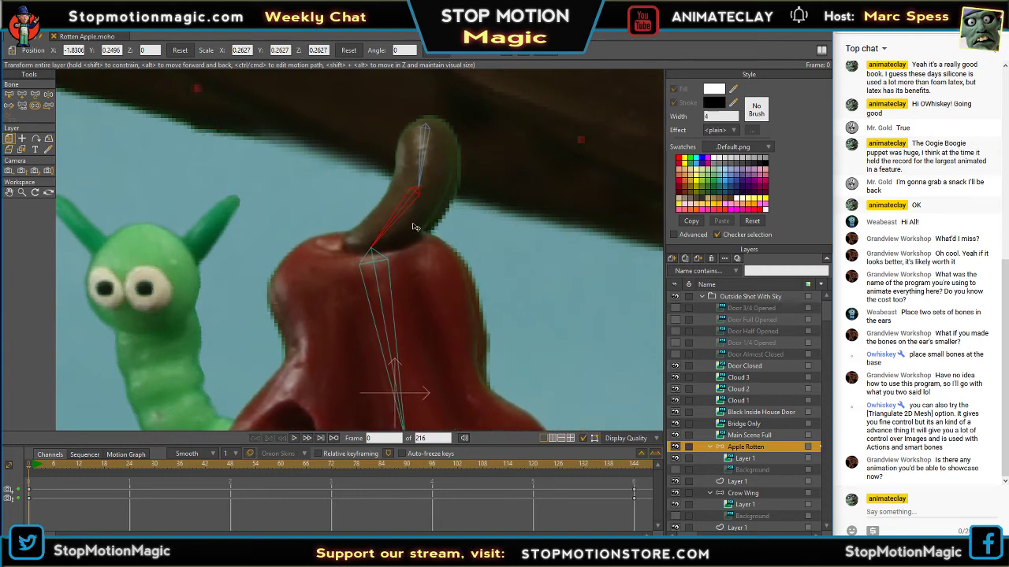
{"action": "scroll", "coordinate": [525, 232], "scroll_direction": "down", "scroll_amount": 3}
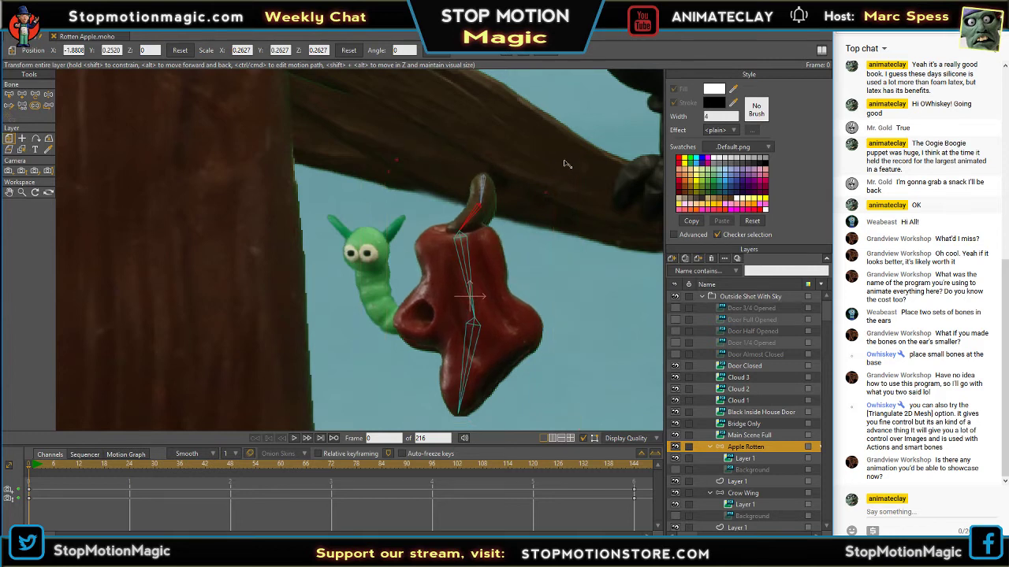
{"action": "left_click_drag", "start_coordinate": [566, 164], "coordinate": [493, 280]}
- Hide the Apple Rotten layer and delete the original Apple image layer
{"action": "scroll", "coordinate": [796, 376], "scroll_direction": "down", "scroll_amount": 2}
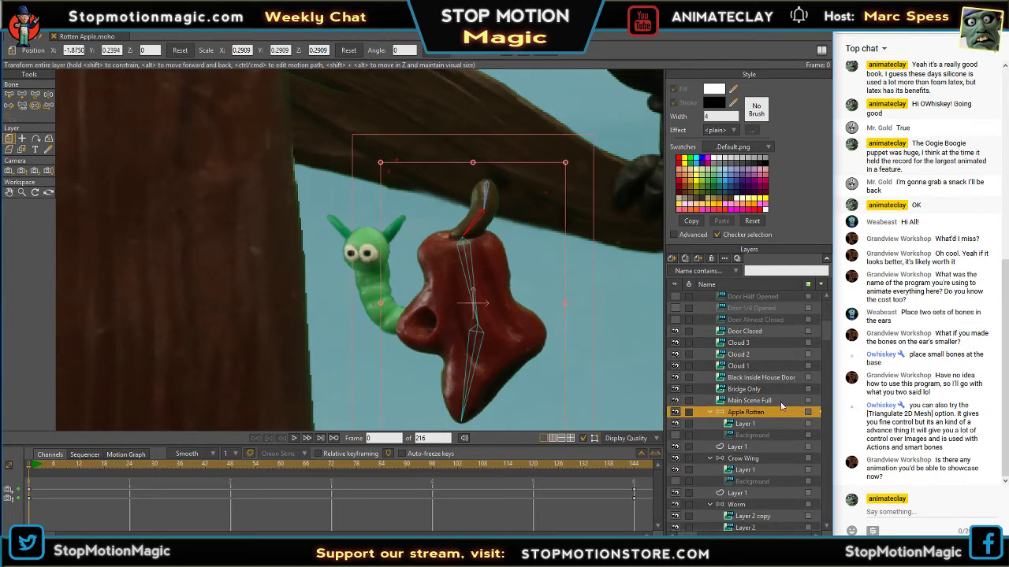
{"action": "left_click", "coordinate": [674, 423]}
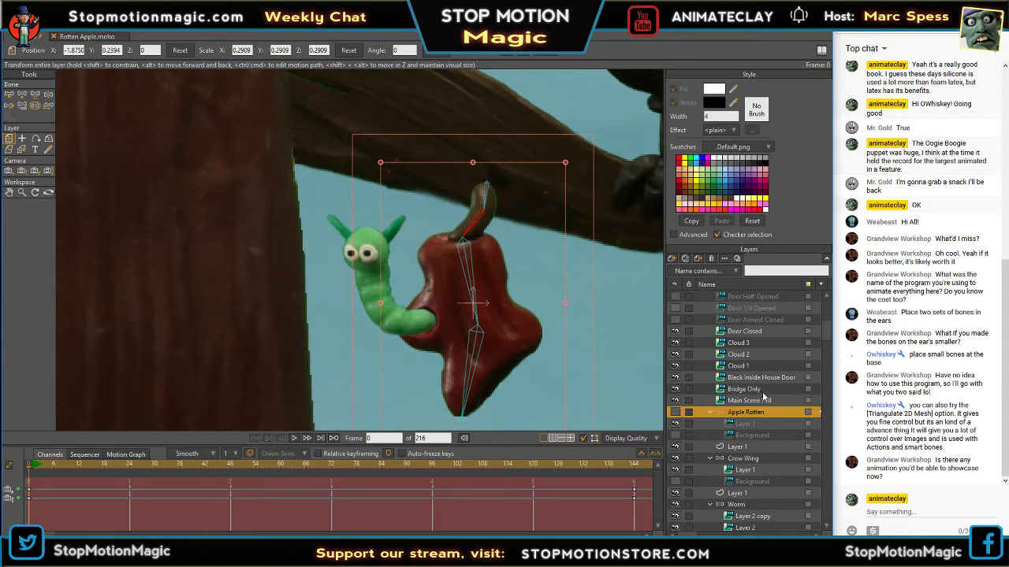
{"action": "scroll", "coordinate": [765, 391], "scroll_direction": "up", "scroll_amount": 2}
{"action": "scroll", "coordinate": [767, 390], "scroll_direction": "down", "scroll_amount": 5}
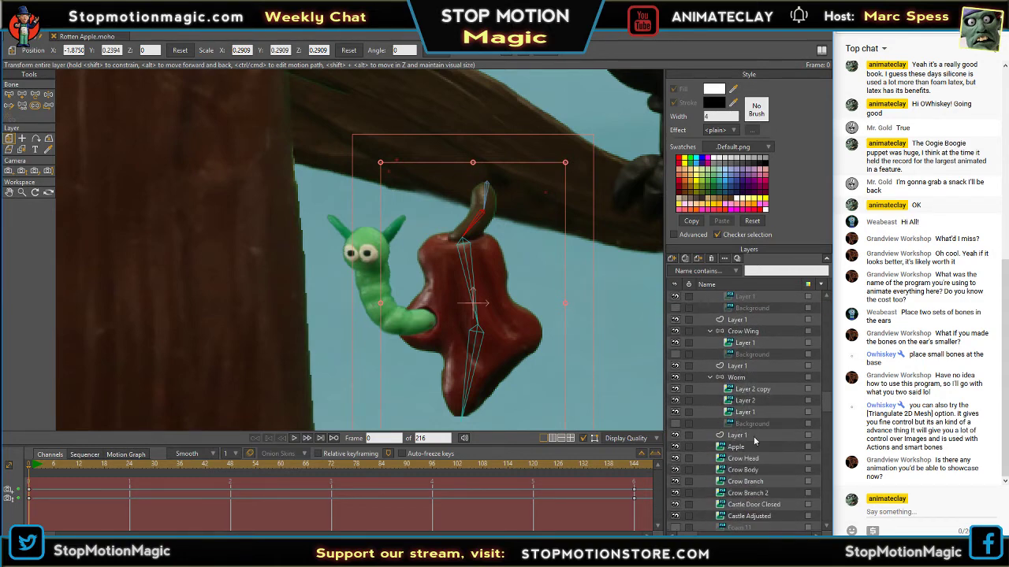
{"action": "left_click", "coordinate": [675, 447]}
{"action": "left_click", "coordinate": [675, 446]}
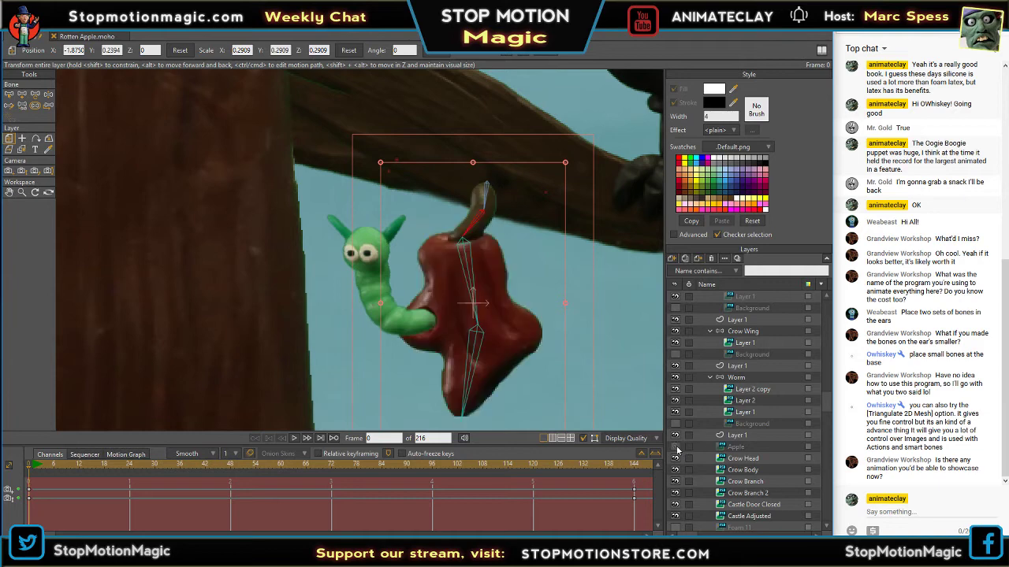
{"action": "right_click", "coordinate": [736, 449]}
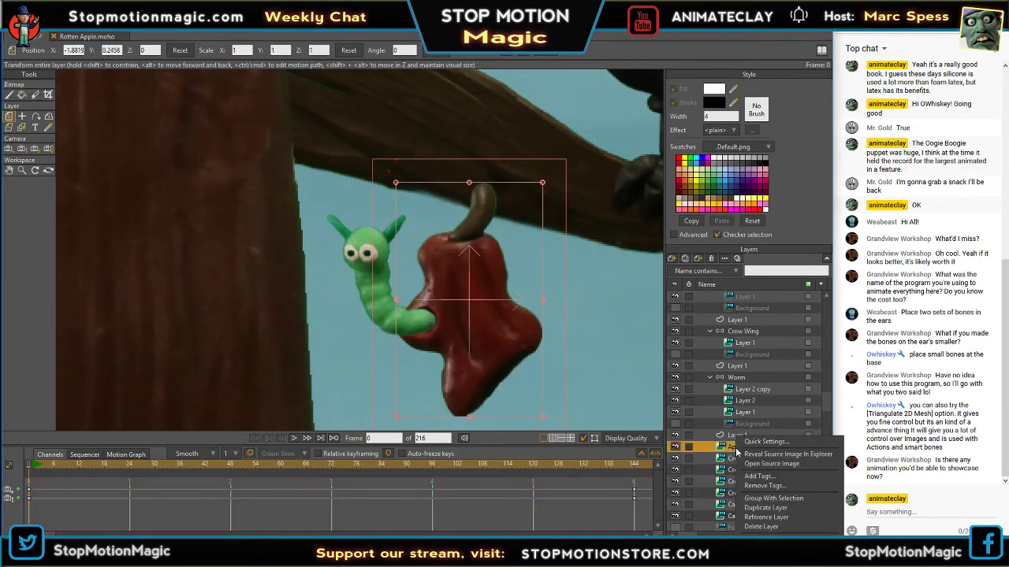
{"action": "left_click", "coordinate": [765, 527]}
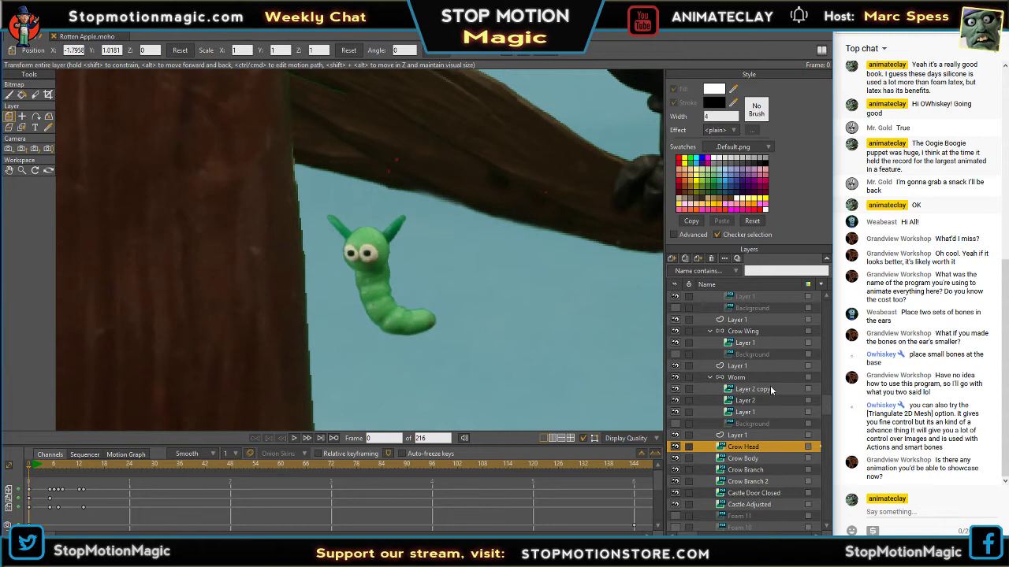
- Show the Apple Rotten layer again and move the Worm layer directly above it in the layer order
{"action": "scroll", "coordinate": [769, 382], "scroll_direction": "up", "scroll_amount": 3}
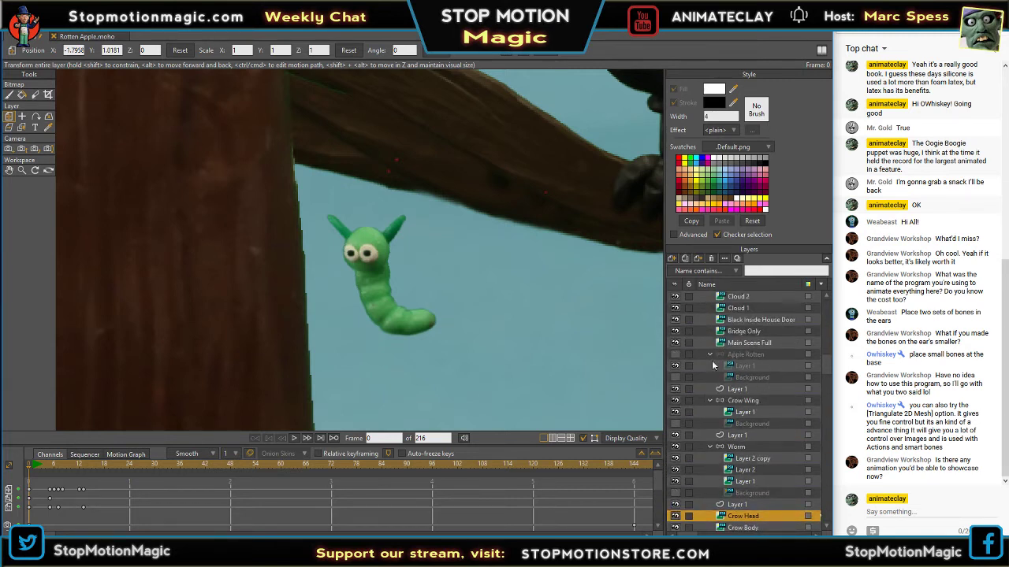
{"action": "left_click", "coordinate": [675, 355]}
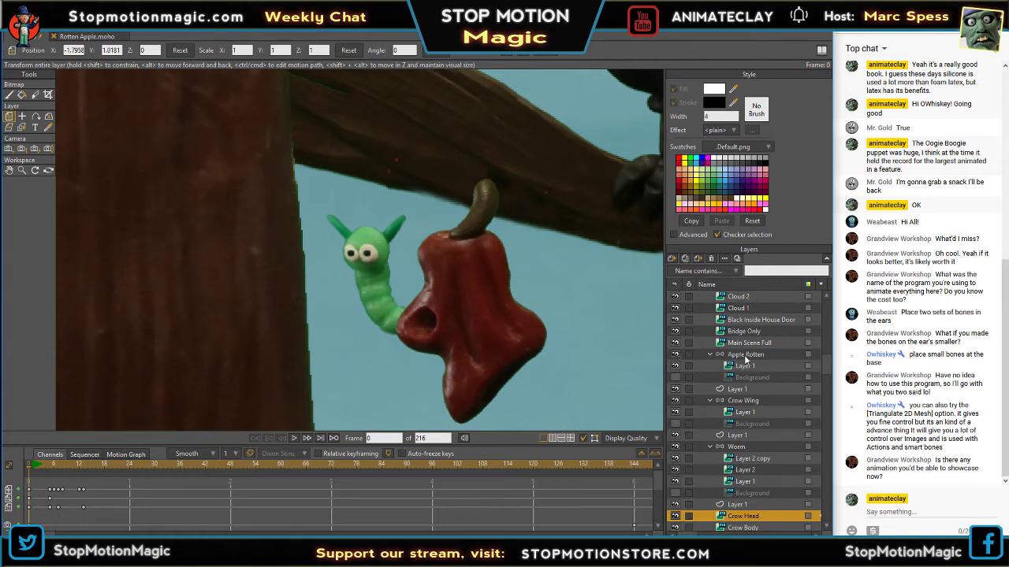
{"action": "left_click", "coordinate": [740, 449]}
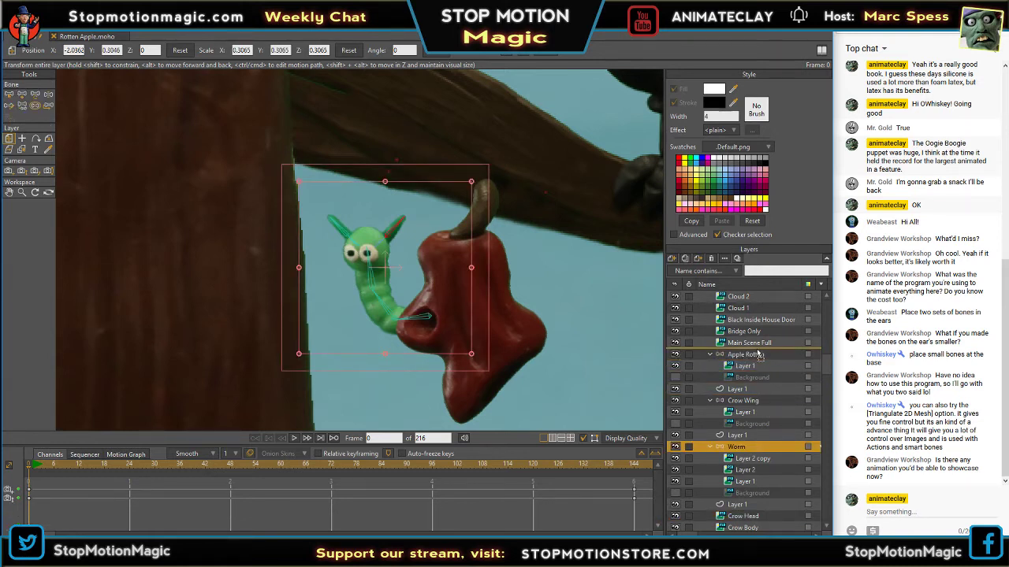
{"action": "left_click_drag", "start_coordinate": [759, 355], "coordinate": [759, 354]}
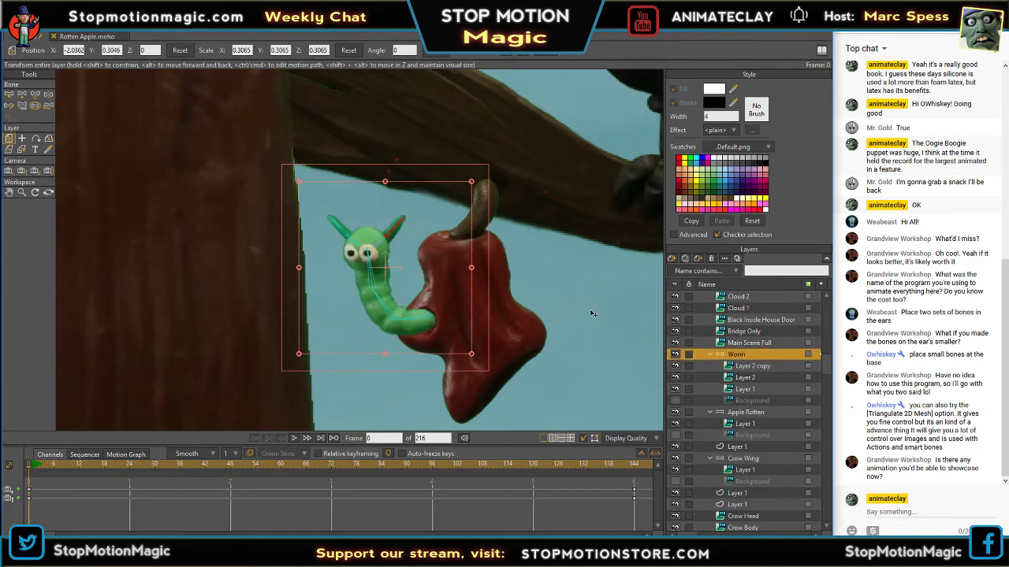
- Examine how the worm and rotten apple sit on the branch, both close up and within the whole scene
{"action": "scroll", "coordinate": [588, 294], "scroll_direction": "down", "scroll_amount": 1}
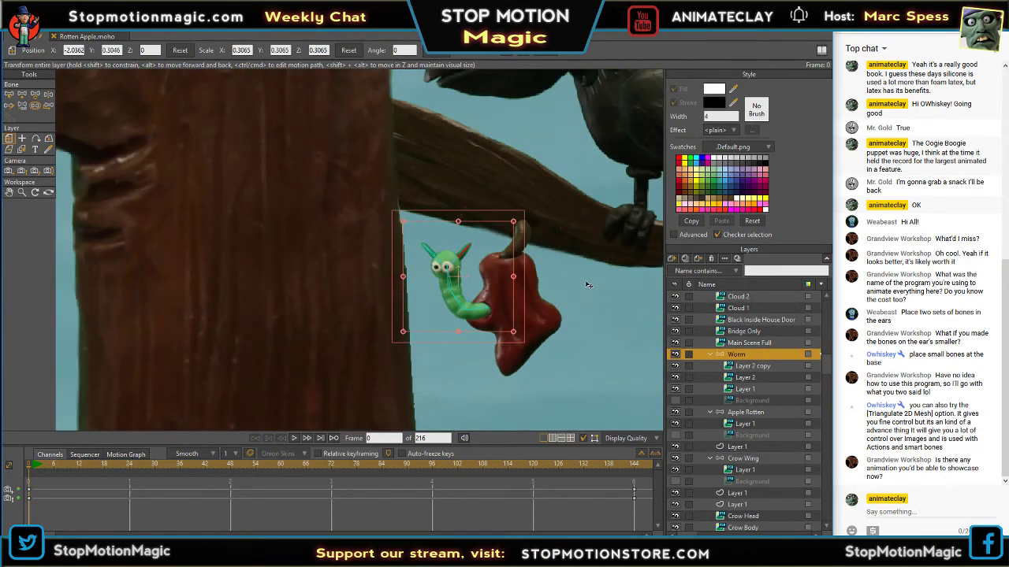
{"action": "scroll", "coordinate": [585, 286], "scroll_direction": "up", "scroll_amount": 3}
{"action": "scroll", "coordinate": [558, 295], "scroll_direction": "down", "scroll_amount": 5}
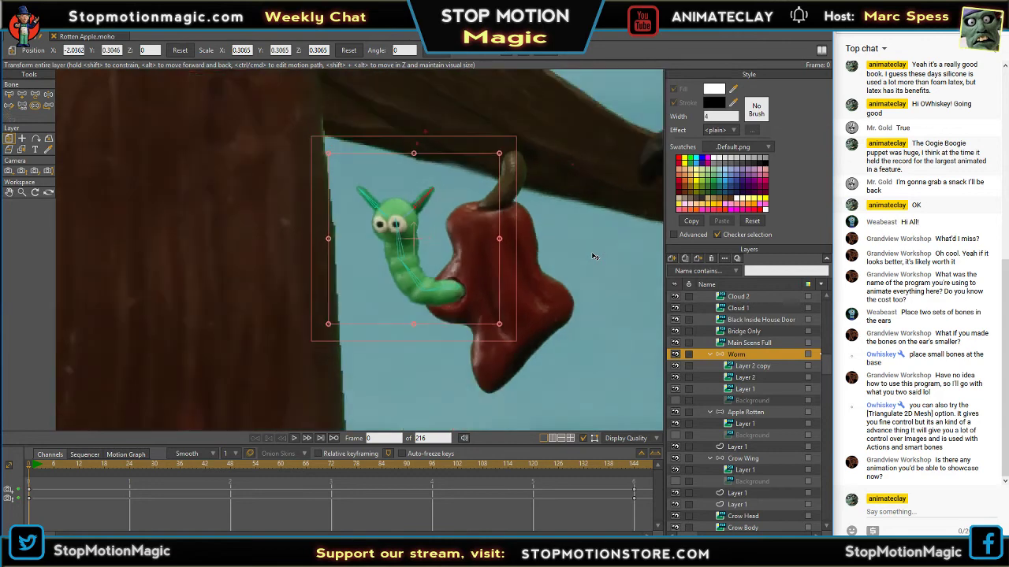
{"action": "scroll", "coordinate": [593, 257], "scroll_direction": "down", "scroll_amount": 2}
{"action": "scroll", "coordinate": [551, 280], "scroll_direction": "up", "scroll_amount": 2}
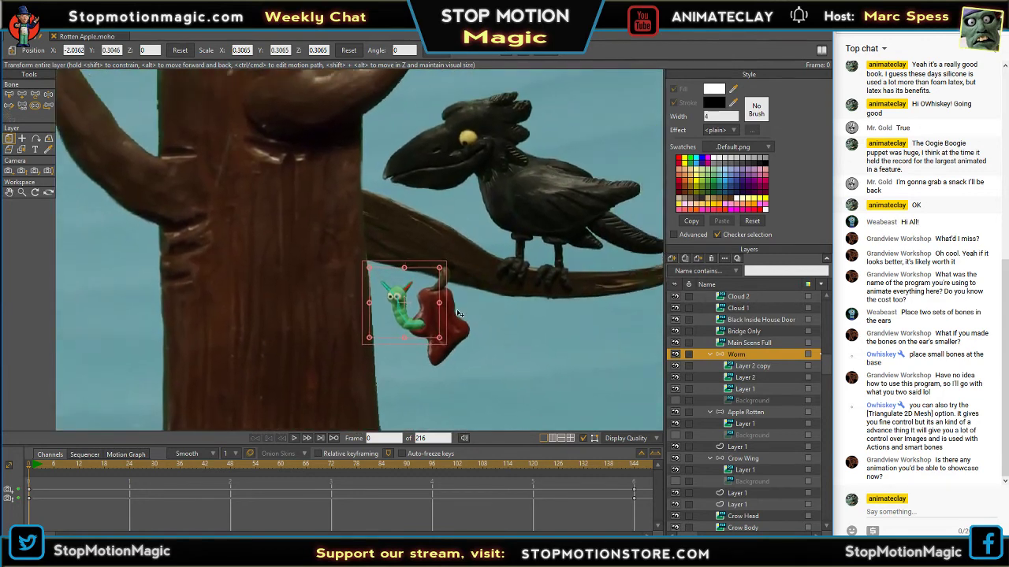
{"action": "scroll", "coordinate": [517, 298], "scroll_direction": "down", "scroll_amount": 1}
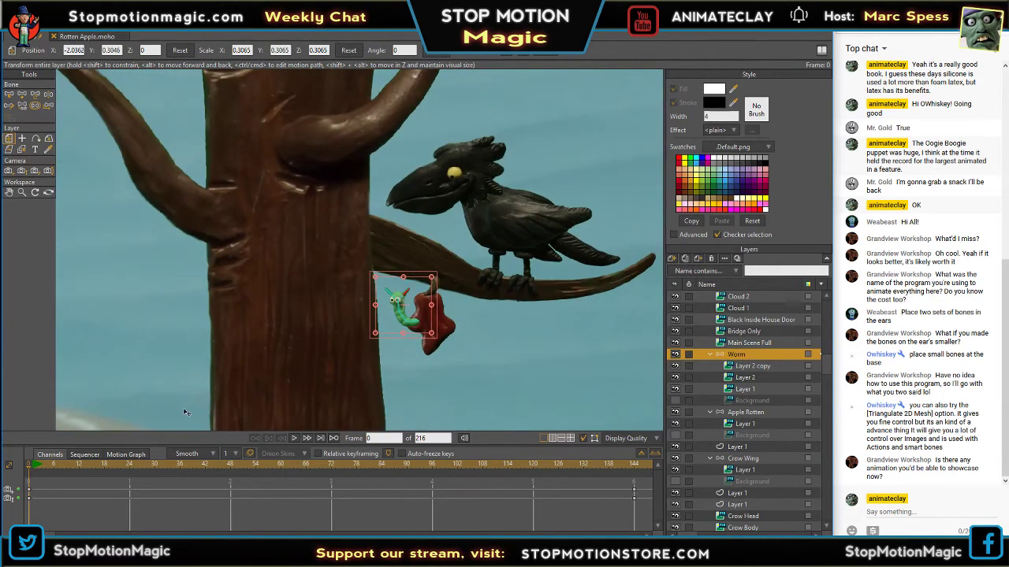
{"action": "mouse_move", "coordinate": [31, 471]}
{"action": "left_mouse_down"}
{"action": "mouse_move", "coordinate": [254, 475]}
{"action": "mouse_move", "coordinate": [30, 471]}
{"action": "left_mouse_up"}
{"action": "scroll", "coordinate": [469, 266], "scroll_direction": "down", "scroll_amount": 10}
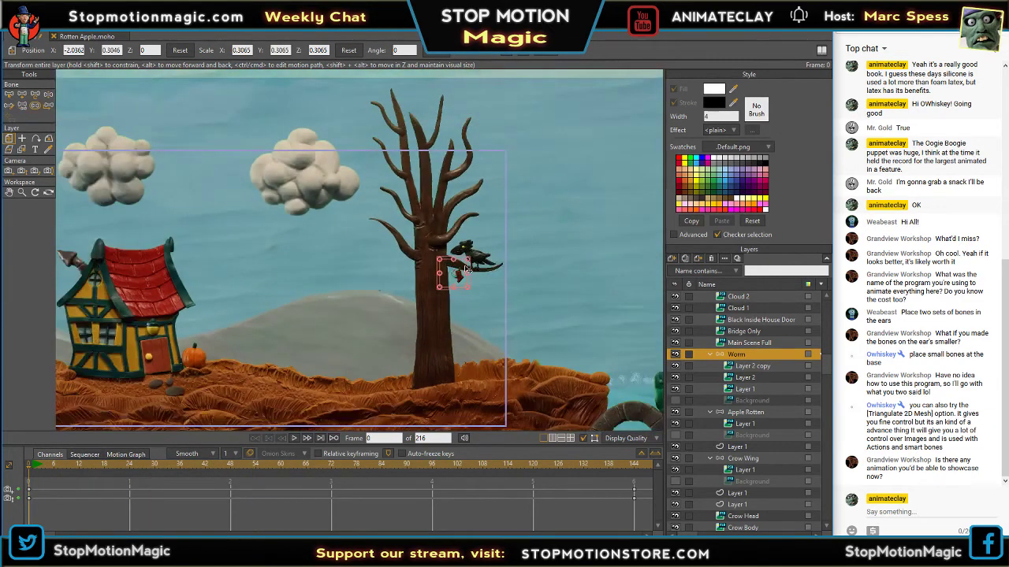
{"action": "scroll", "coordinate": [364, 302], "scroll_direction": "up", "scroll_amount": 6}
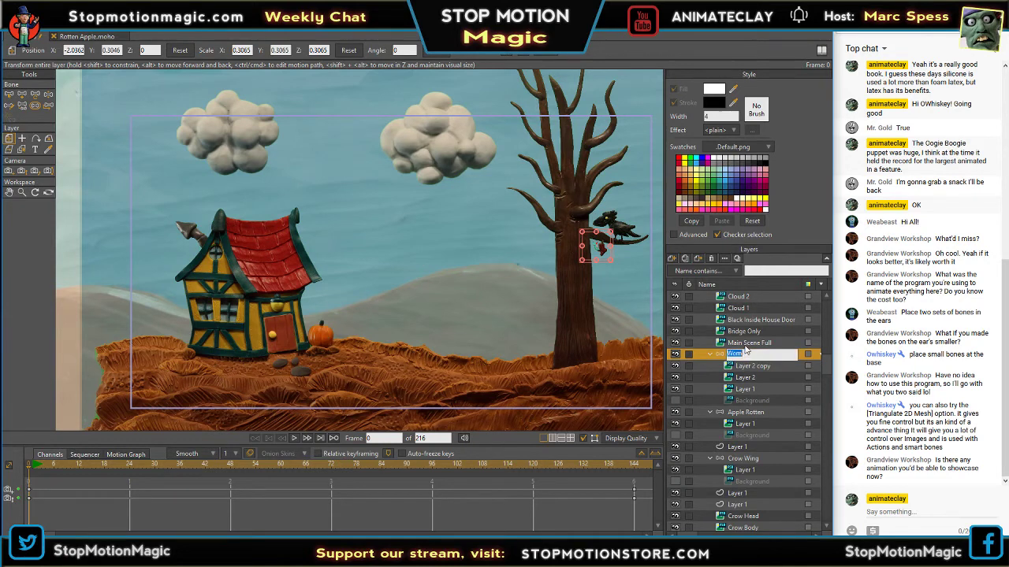
{"action": "scroll", "coordinate": [837, 387], "scroll_direction": "down", "scroll_amount": 1}
{"action": "scroll", "coordinate": [820, 394], "scroll_direction": "down", "scroll_amount": 6}
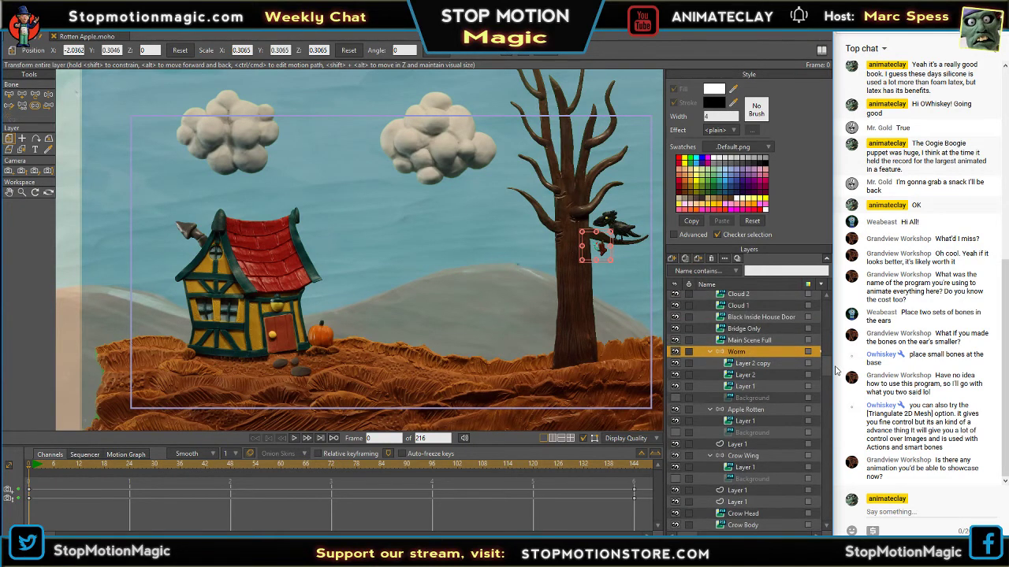
{"action": "left_click_drag", "start_coordinate": [829, 504], "coordinate": [805, 281]}
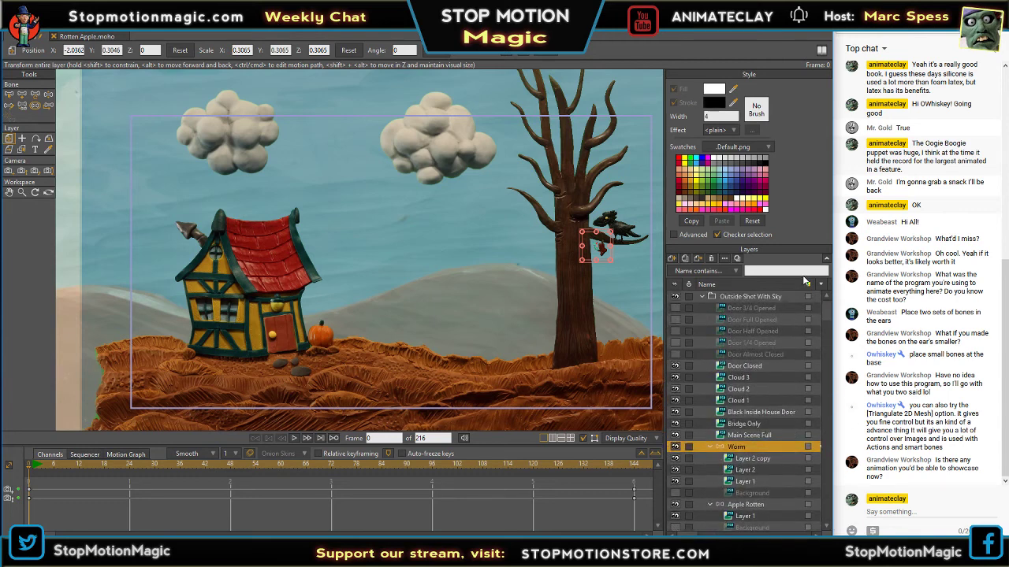
- Play back the scene's animation, stop it, and inspect the crow, worm and apple on the branch
{"action": "left_click", "coordinate": [292, 438]}
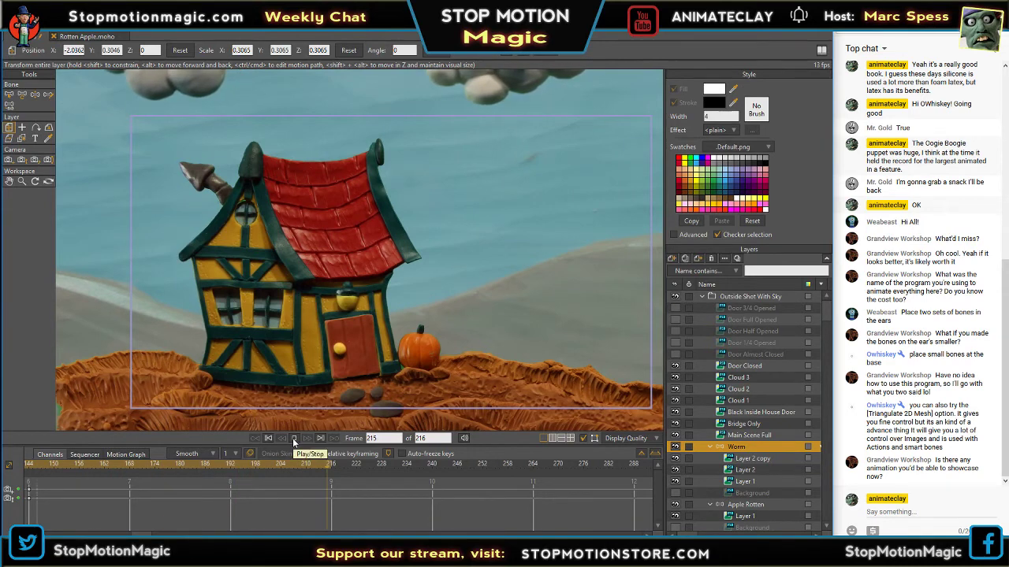
{"action": "left_click", "coordinate": [292, 439]}
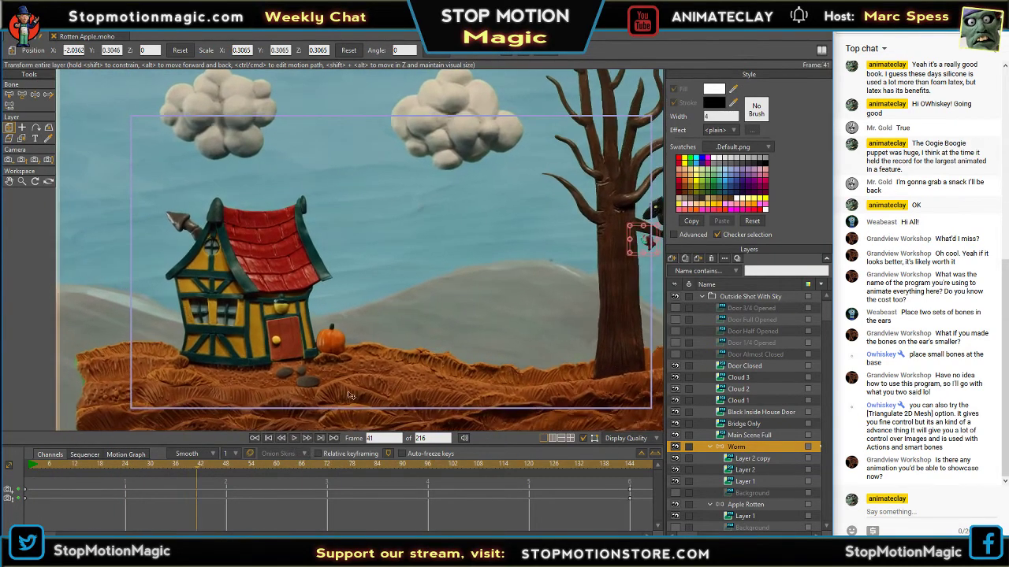
{"action": "scroll", "coordinate": [551, 273], "scroll_direction": "up", "scroll_amount": 5}
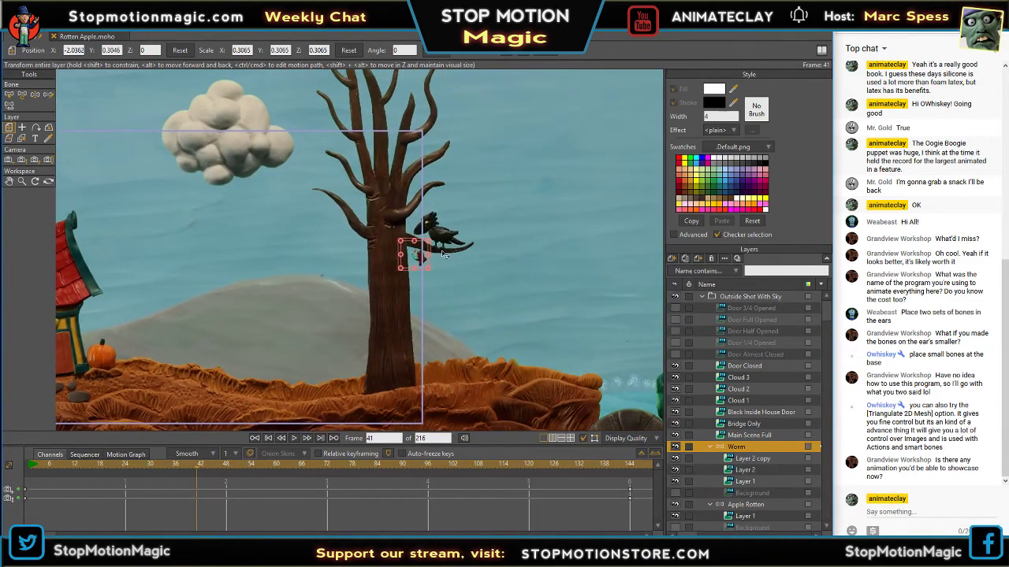
{"action": "scroll", "coordinate": [446, 250], "scroll_direction": "up", "scroll_amount": 4}
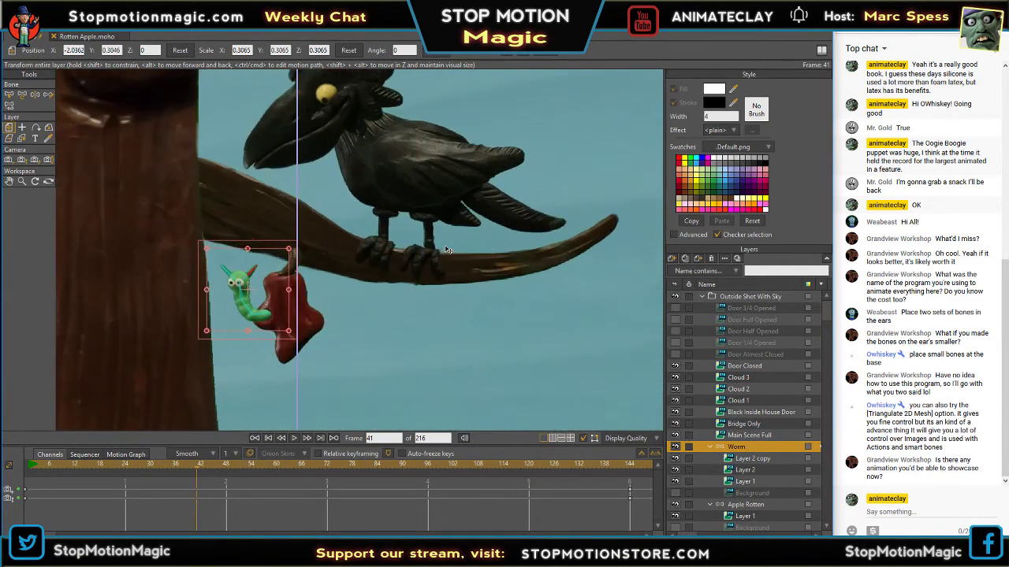
{"action": "scroll", "coordinate": [406, 315], "scroll_direction": "down", "scroll_amount": 6}
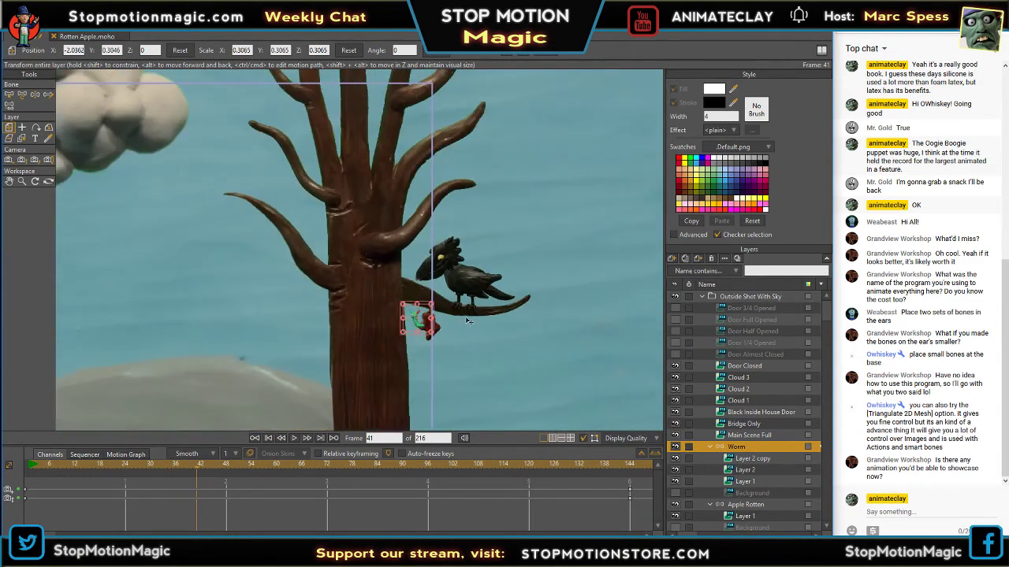
- Play the scene from frame 0, stop it, and scrub the opening frames to review the crow, worm and apple
{"action": "scroll", "coordinate": [408, 368], "scroll_direction": "up", "scroll_amount": 3}
{"action": "left_click_drag", "start_coordinate": [196, 465], "coordinate": [20, 473]}
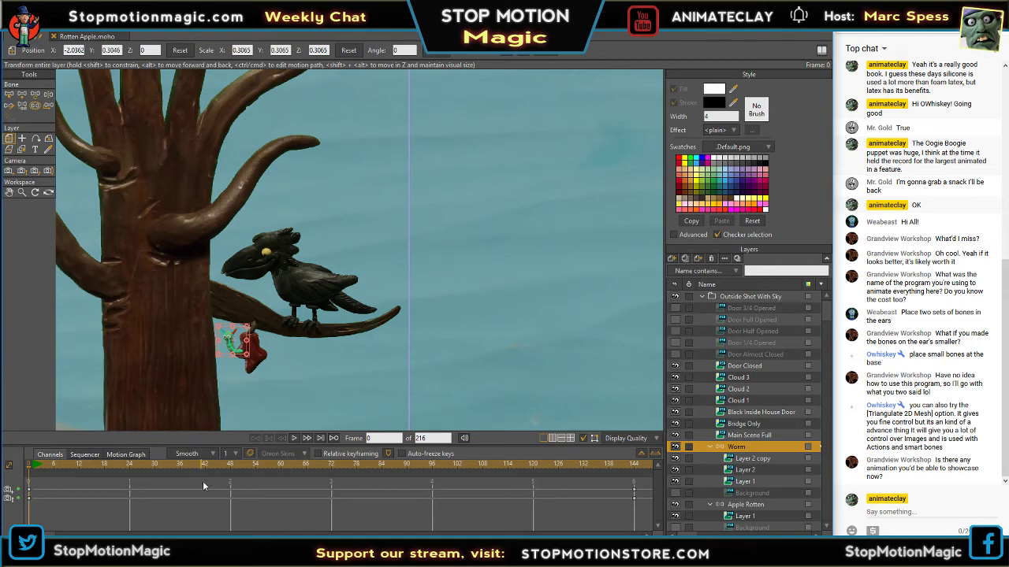
{"action": "left_click", "coordinate": [293, 438]}
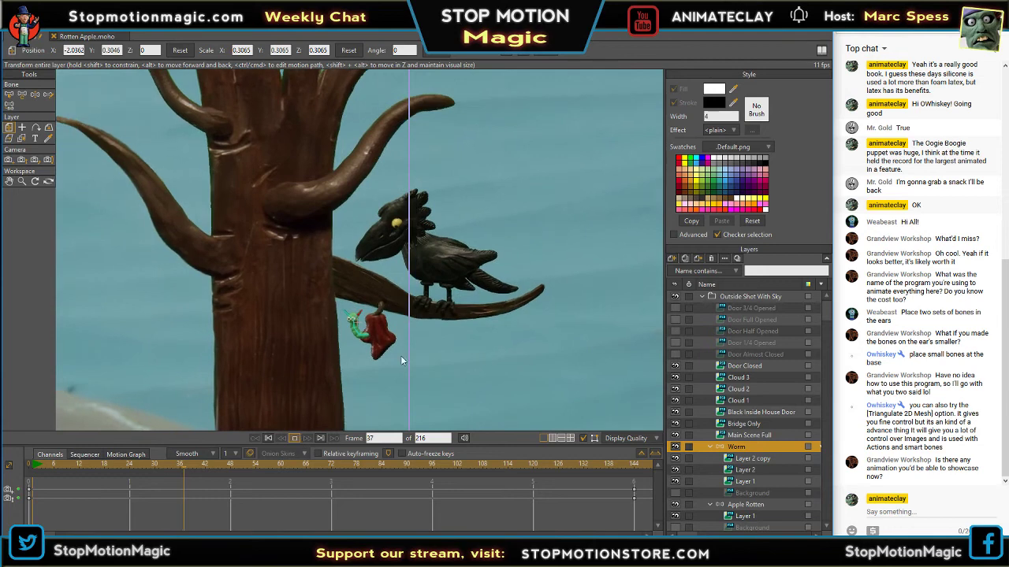
{"action": "scroll", "coordinate": [426, 320], "scroll_direction": "up", "scroll_amount": 3}
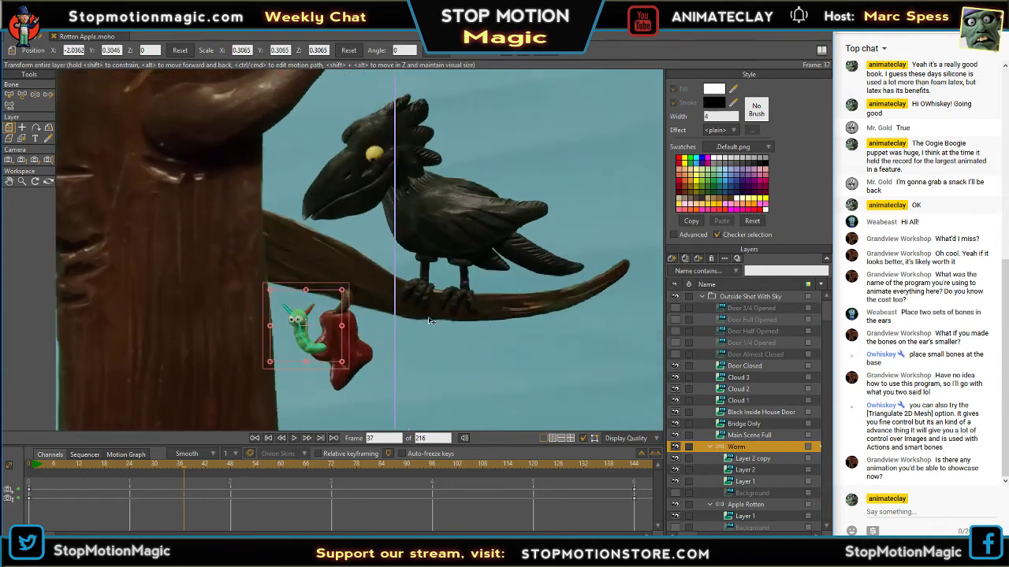
{"action": "left_click_drag", "start_coordinate": [187, 467], "coordinate": [32, 476]}
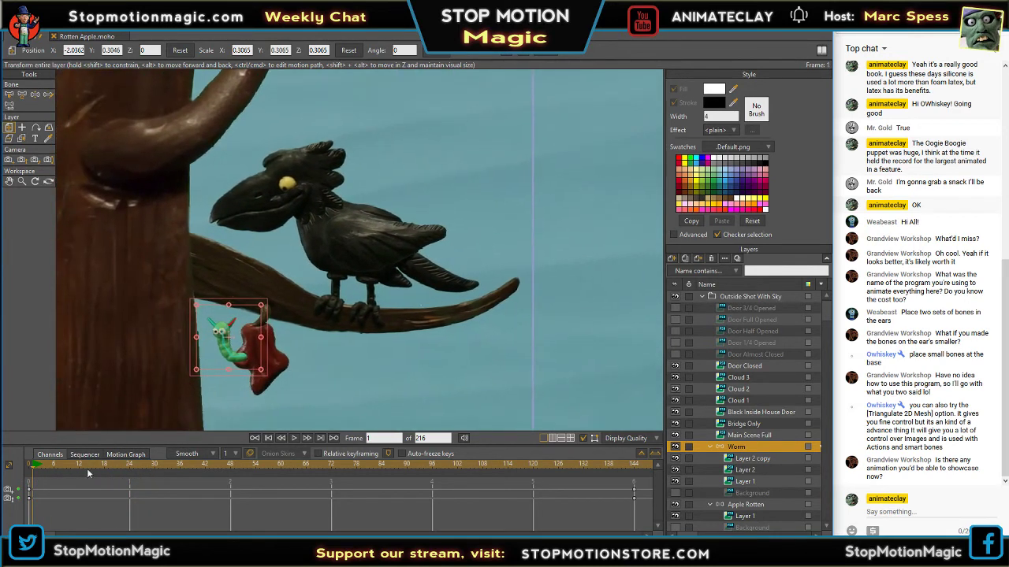
{"action": "mouse_move", "coordinate": [35, 470]}
{"action": "left_mouse_down"}
{"action": "mouse_move", "coordinate": [72, 471]}
{"action": "mouse_move", "coordinate": [51, 475]}
{"action": "left_mouse_up"}
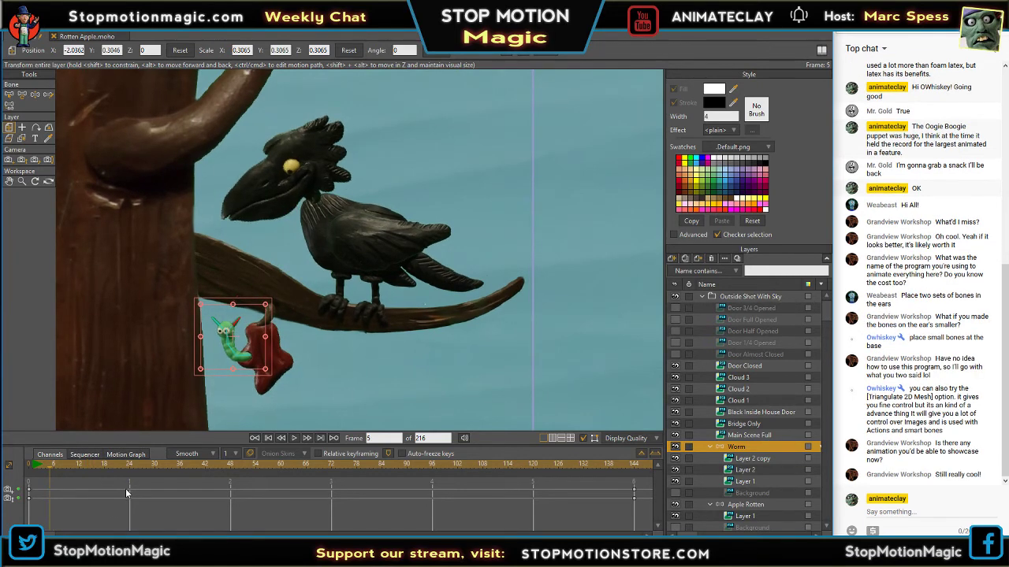
{"action": "left_click_drag", "start_coordinate": [54, 471], "coordinate": [50, 472]}
- Examine the crow, worm and rotten apple at frame 5, both close up and within the whole scene
{"action": "left_click_drag", "start_coordinate": [405, 219], "coordinate": [452, 189]}
{"action": "scroll", "coordinate": [452, 172], "scroll_direction": "up", "scroll_amount": 2}
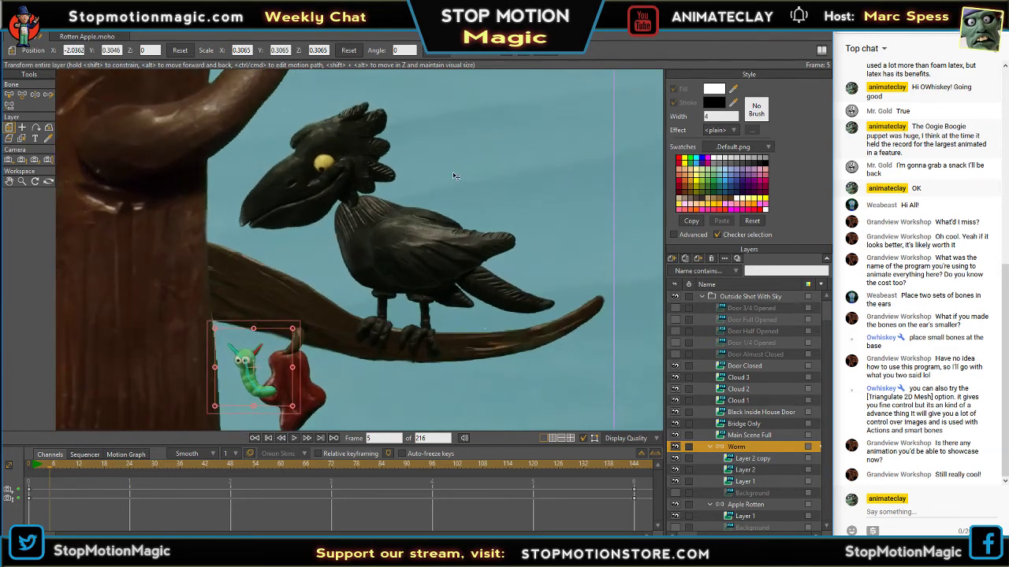
{"action": "scroll", "coordinate": [452, 172], "scroll_direction": "down", "scroll_amount": 2}
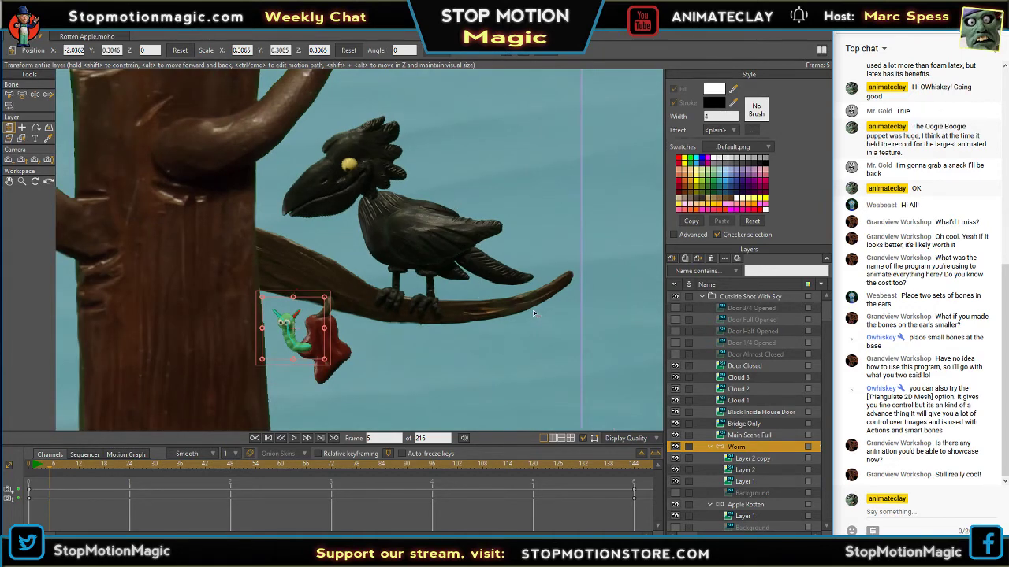
{"action": "scroll", "coordinate": [444, 282], "scroll_direction": "down", "scroll_amount": 6}
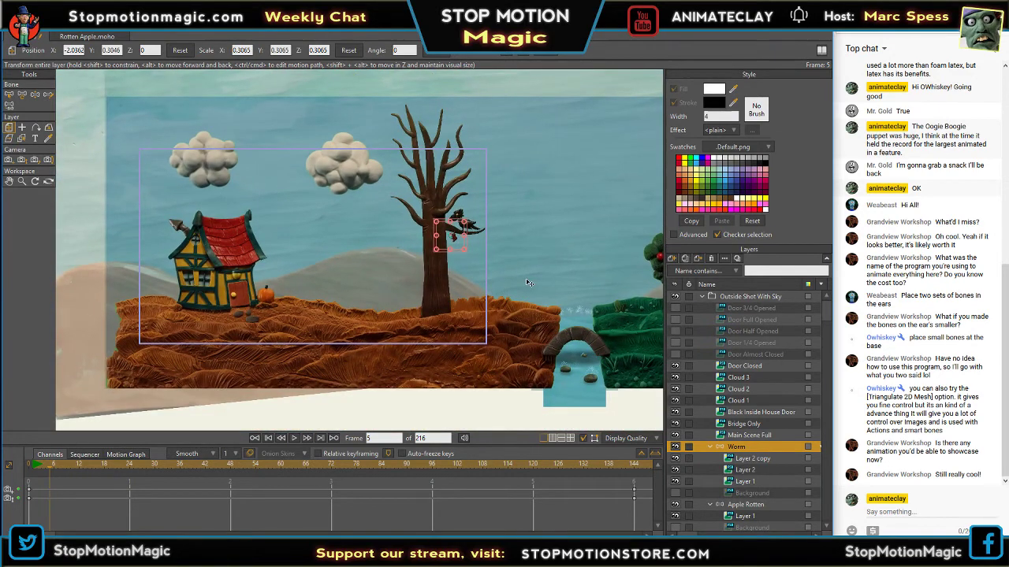
{"action": "scroll", "coordinate": [528, 282], "scroll_direction": "up", "scroll_amount": 3}
{"action": "scroll", "coordinate": [489, 213], "scroll_direction": "up", "scroll_amount": 8}
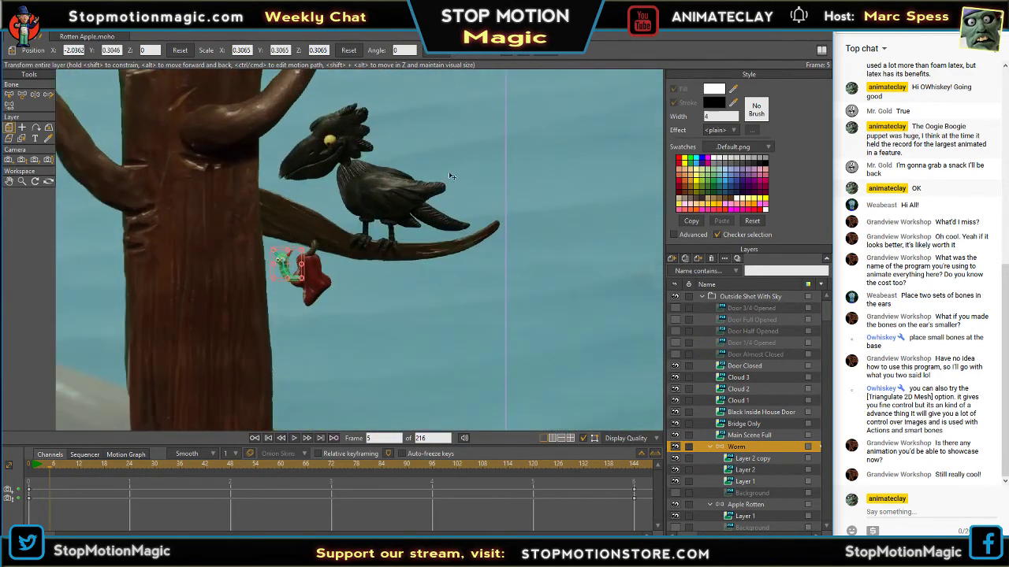
{"action": "scroll", "coordinate": [514, 222], "scroll_direction": "up", "scroll_amount": 2}
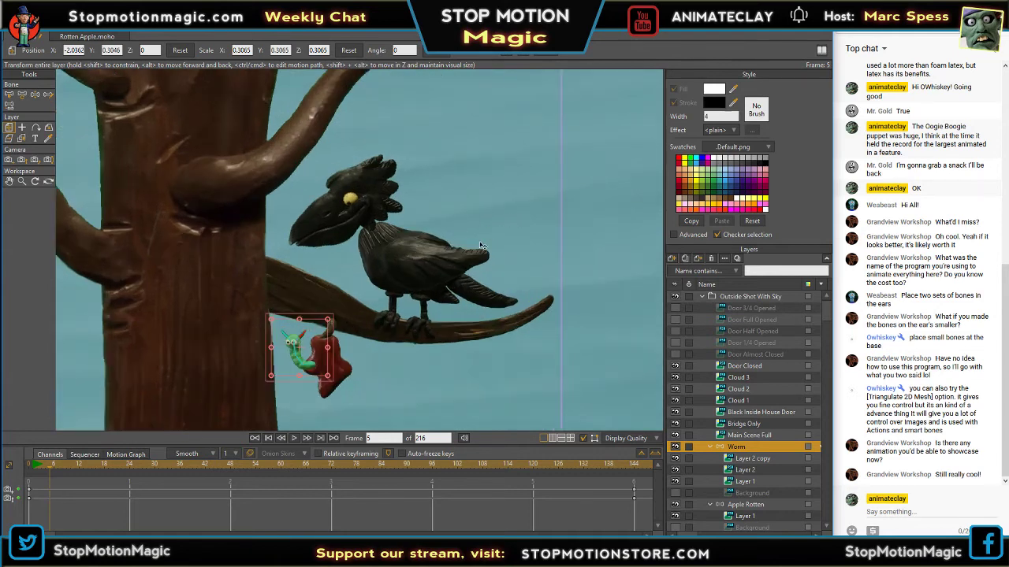
{"action": "left_click_drag", "start_coordinate": [482, 246], "coordinate": [488, 226]}
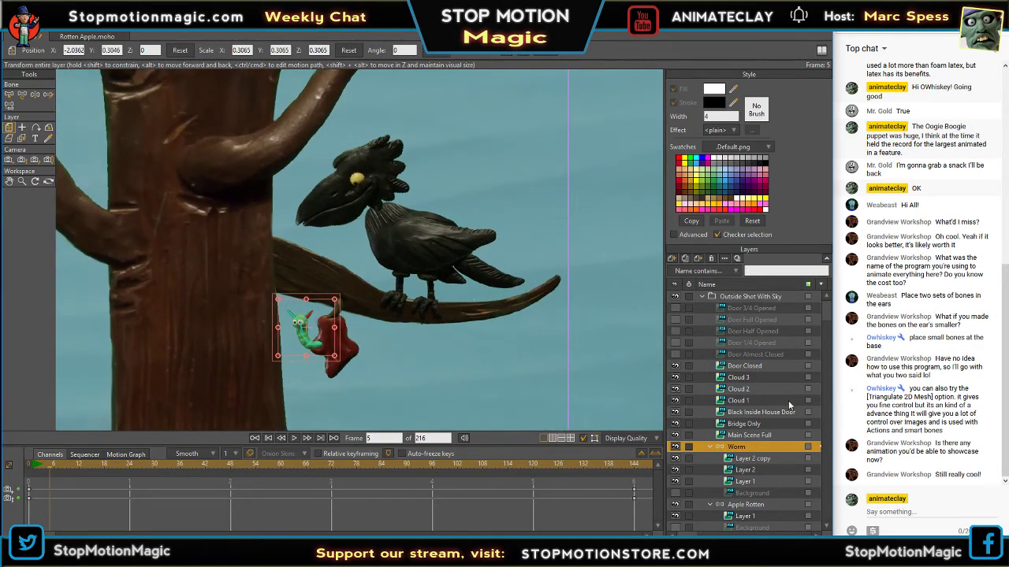
- Toggle the Apple Rotten and Crow Wing layers' visibility off and on to identify them, and select the Crow Wing layer
{"action": "scroll", "coordinate": [789, 396], "scroll_direction": "down", "scroll_amount": 3}
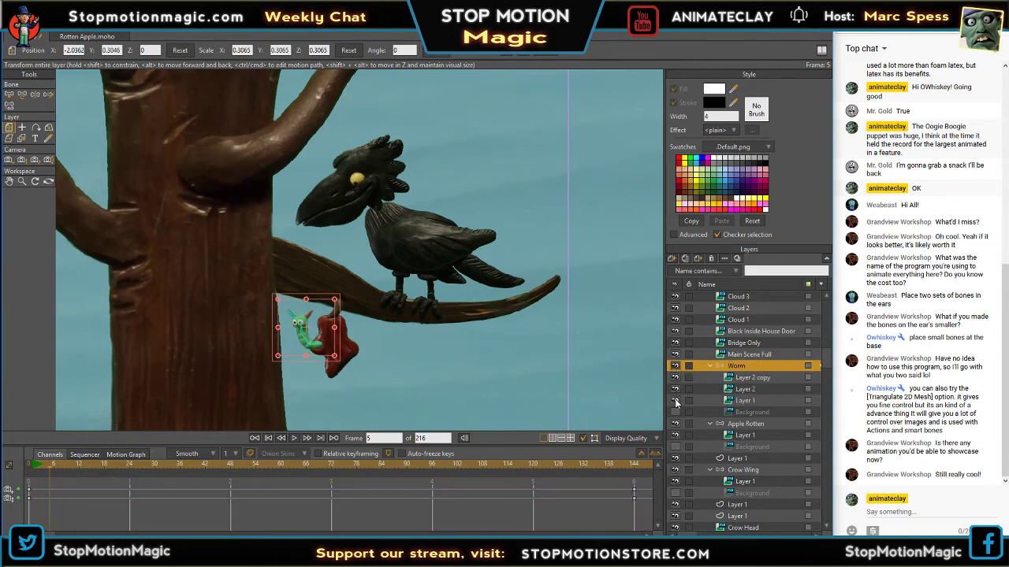
{"action": "left_click", "coordinate": [674, 424]}
{"action": "left_click", "coordinate": [675, 424]}
{"action": "left_click", "coordinate": [675, 470]}
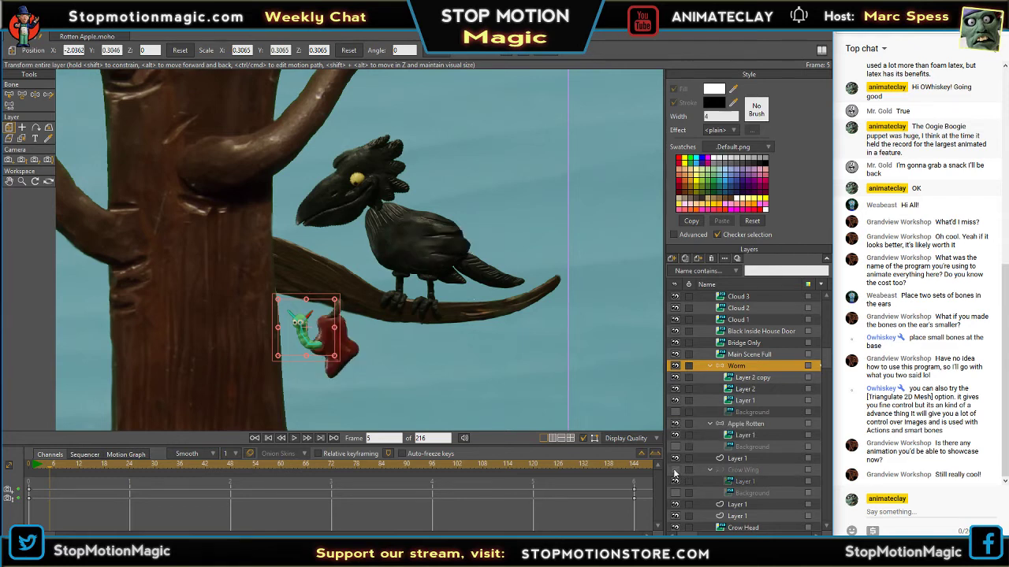
{"action": "left_click", "coordinate": [675, 470]}
{"action": "left_click", "coordinate": [738, 471]}
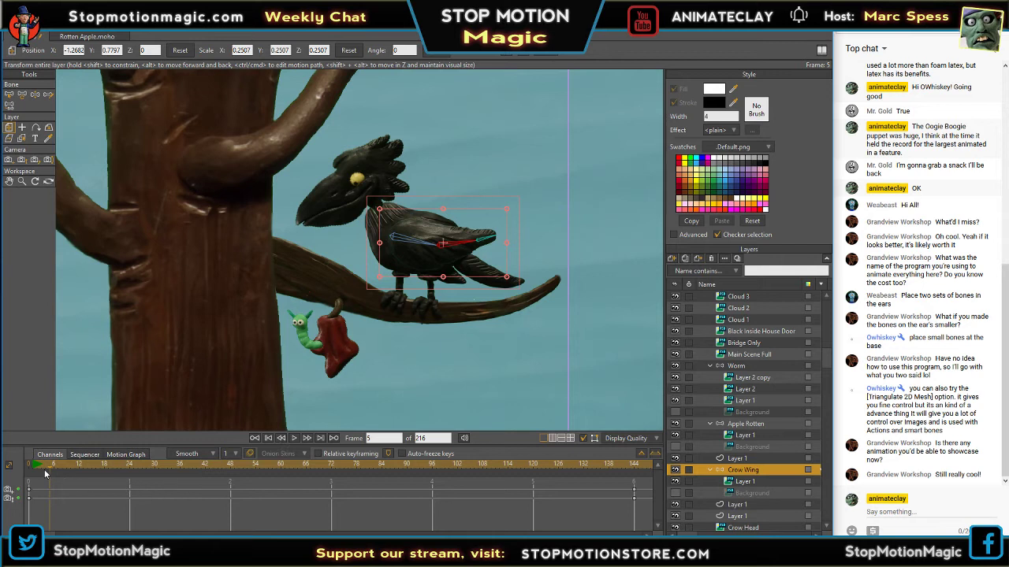
- At frame 6, pose the Crow Wing bones so the wing is raised above the crow's back
{"action": "mouse_move", "coordinate": [50, 471]}
{"action": "left_mouse_down"}
{"action": "mouse_move", "coordinate": [11, 471]}
{"action": "mouse_move", "coordinate": [56, 479]}
{"action": "left_mouse_up"}
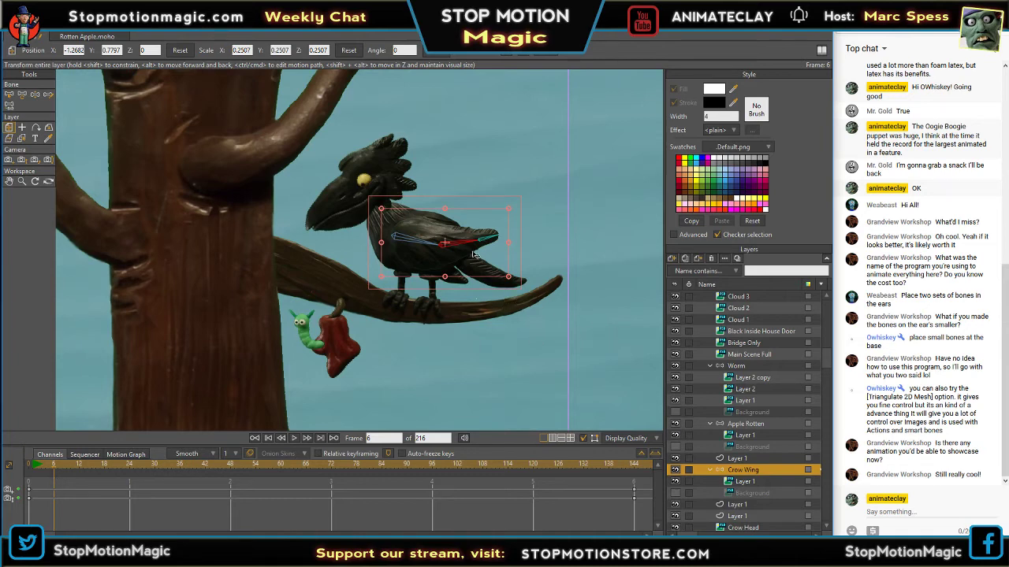
{"action": "scroll", "coordinate": [472, 256], "scroll_direction": "up", "scroll_amount": 2}
{"action": "left_click_drag", "start_coordinate": [470, 235], "coordinate": [473, 238]}
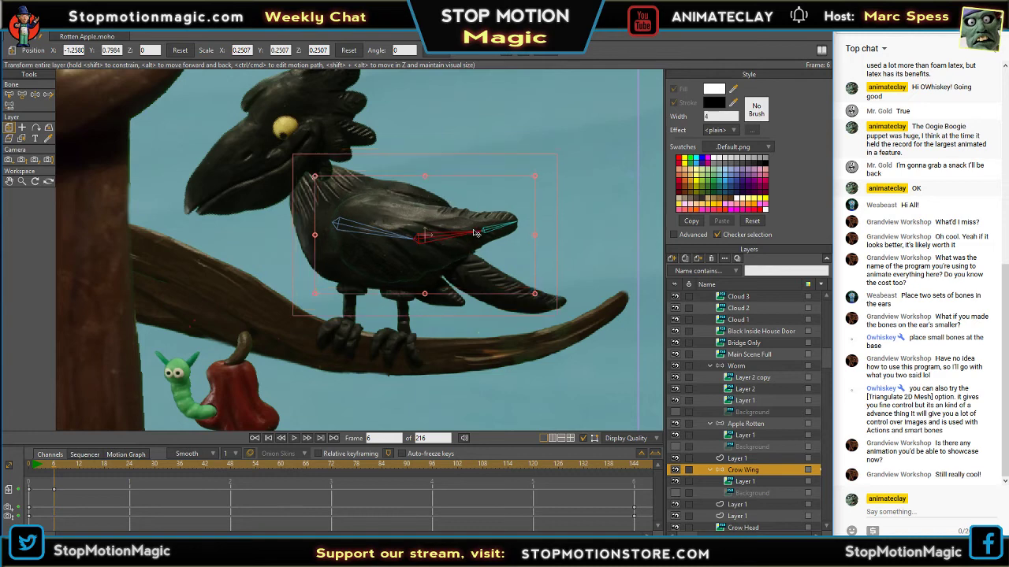
{"action": "left_click", "coordinate": [35, 95]}
{"action": "left_click_drag", "start_coordinate": [467, 238], "coordinate": [456, 134]}
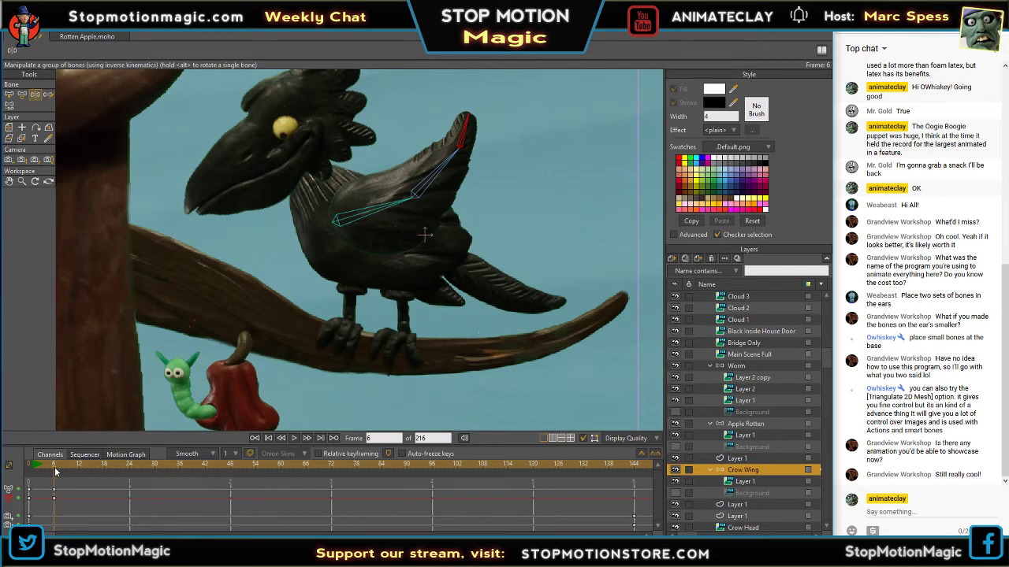
- At frame 14, swing the wing bones down so the wing points toward the crow's tail
{"action": "left_click_drag", "start_coordinate": [54, 471], "coordinate": [88, 470]}
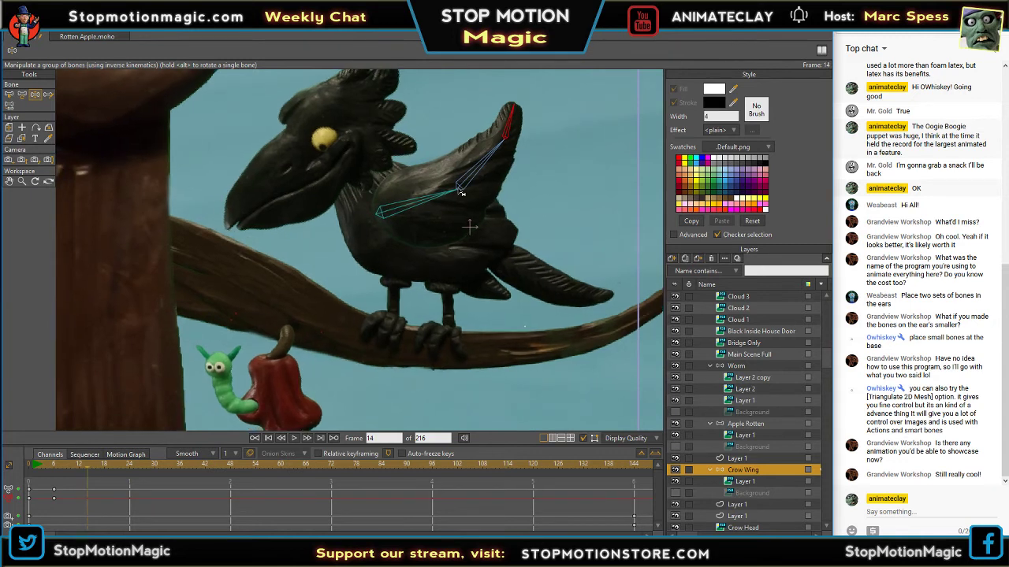
{"action": "left_click_drag", "start_coordinate": [469, 185], "coordinate": [490, 322]}
{"action": "left_click_drag", "start_coordinate": [548, 269], "coordinate": [554, 280]}
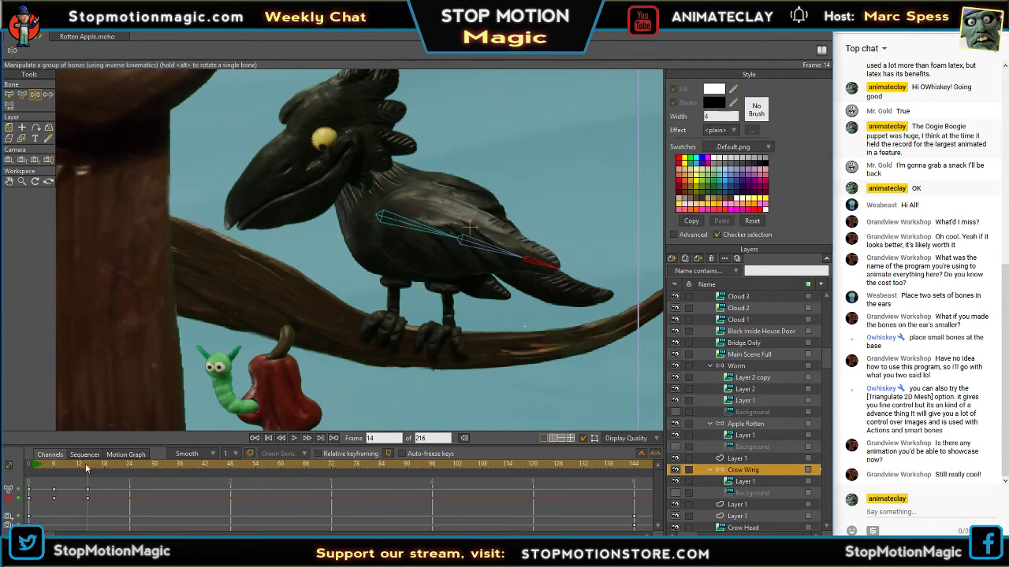
- Key the wing at frame 18 and bend its outer bones slightly further down along the tail
{"action": "left_click_drag", "start_coordinate": [89, 472], "coordinate": [103, 472]}
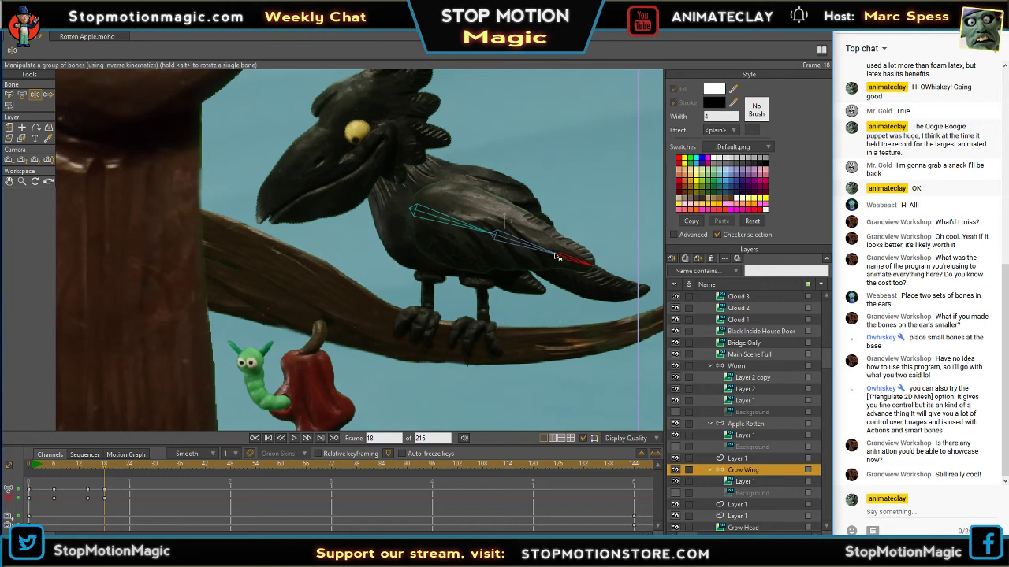
{"action": "left_click_drag", "start_coordinate": [556, 257], "coordinate": [548, 264]}
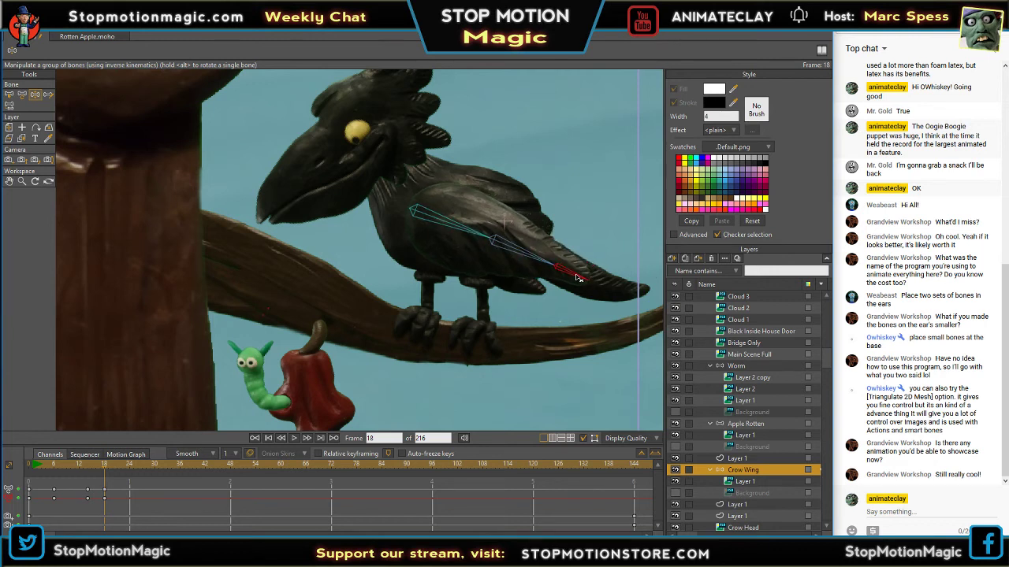
{"action": "left_click", "coordinate": [568, 278]}
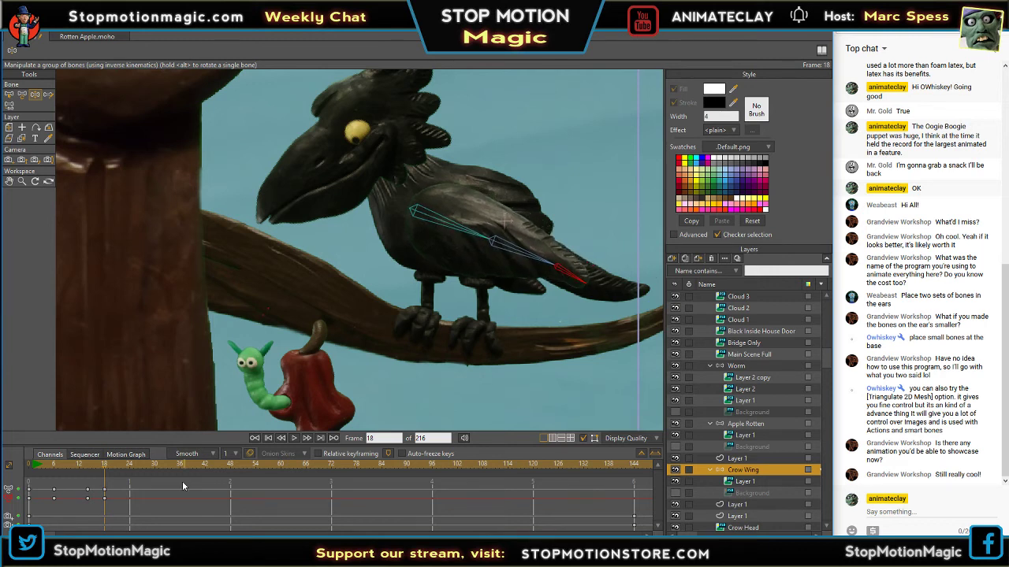
- At frame 24, lift the wing bones back to the folded resting pose along the crow's body
{"action": "left_click_drag", "start_coordinate": [105, 470], "coordinate": [133, 471]}
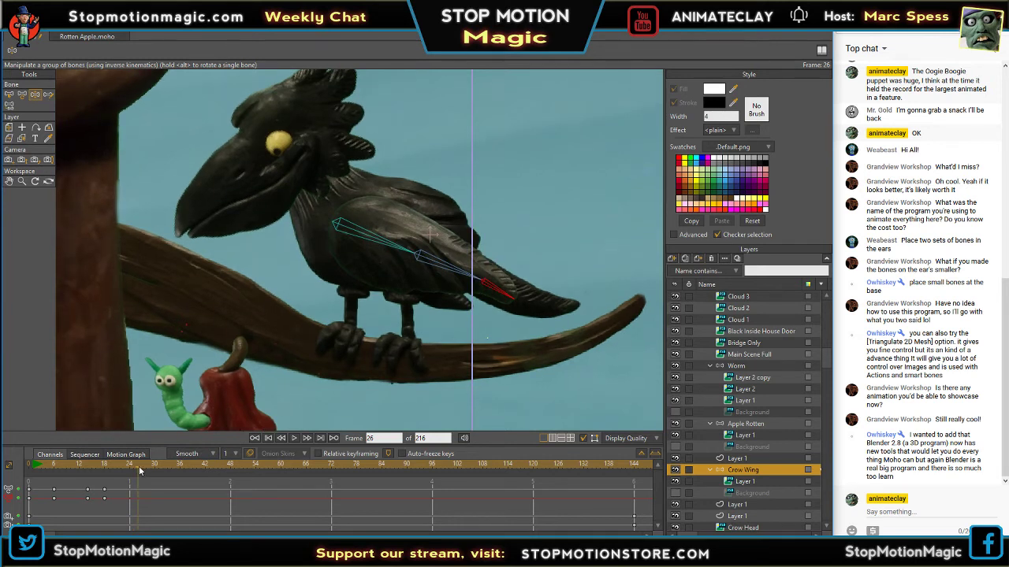
{"action": "left_click_drag", "start_coordinate": [138, 466], "coordinate": [132, 466]}
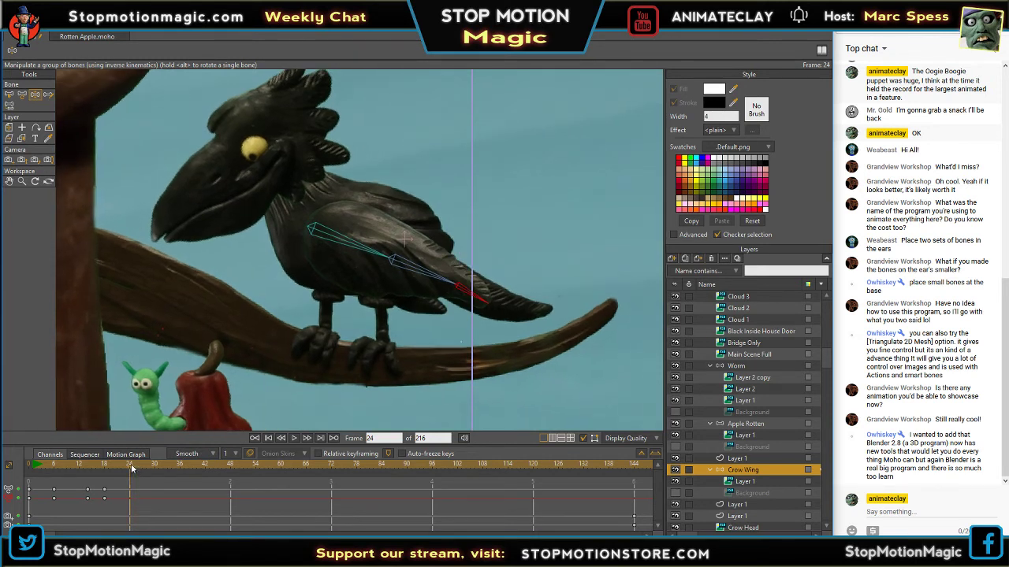
{"action": "left_click_drag", "start_coordinate": [405, 268], "coordinate": [492, 227]}
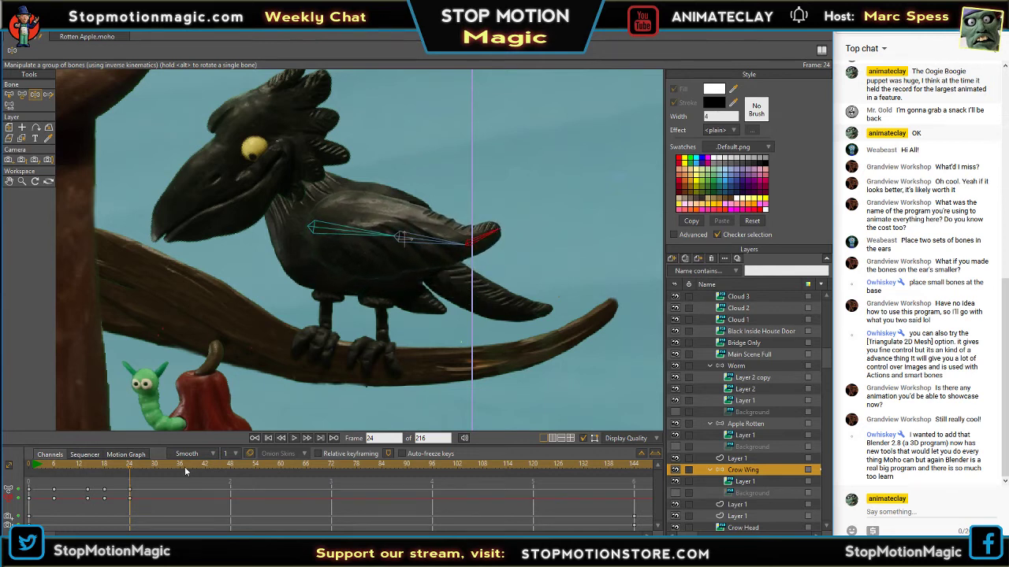
- Play the scene twice from frame 0 to review the crow's wing flap, stopping playback after each run
{"action": "left_click_drag", "start_coordinate": [120, 473], "coordinate": [24, 477]}
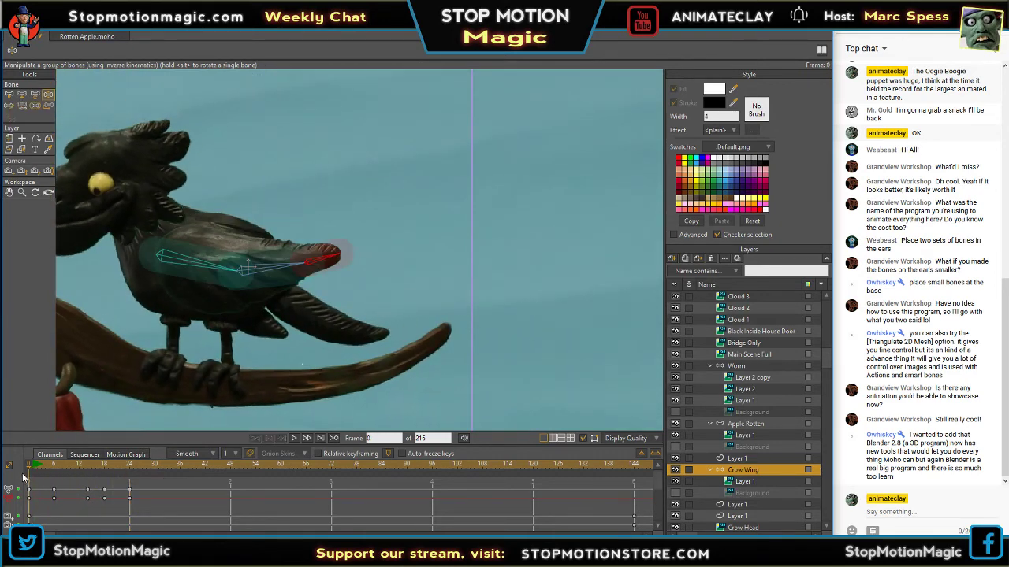
{"action": "left_click", "coordinate": [294, 439]}
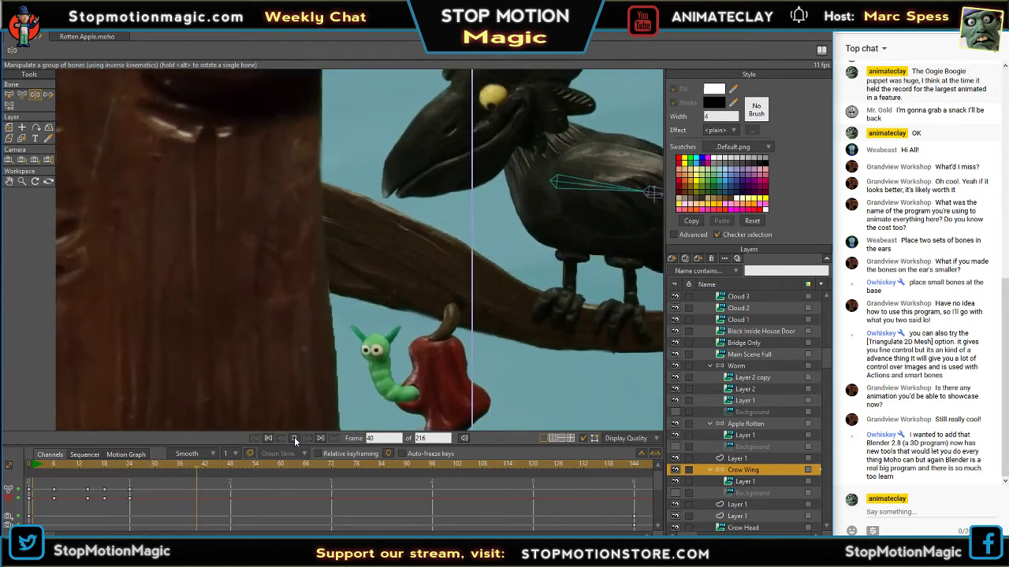
{"action": "left_click", "coordinate": [294, 439]}
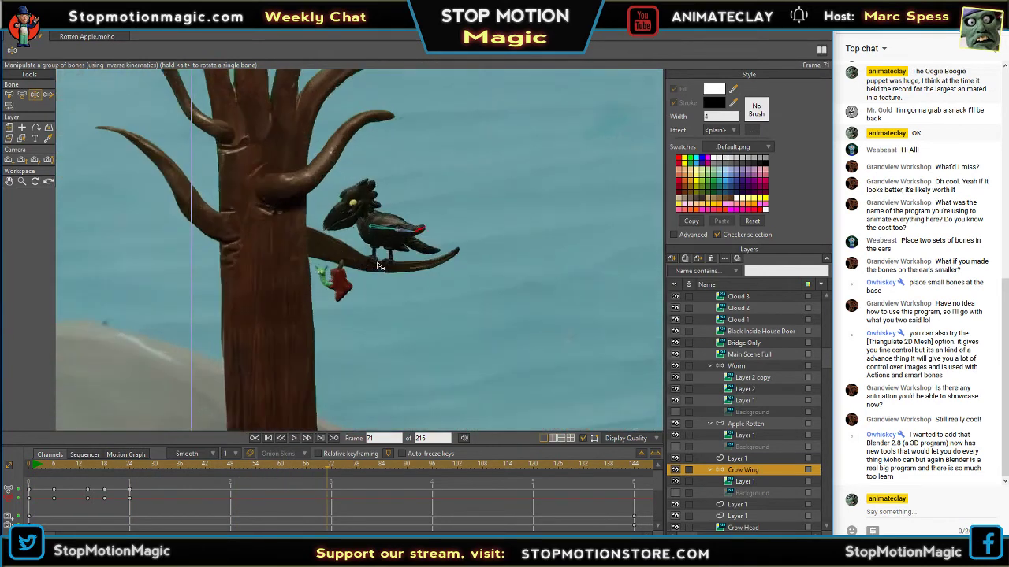
{"action": "scroll", "coordinate": [378, 265], "scroll_direction": "up", "scroll_amount": 1}
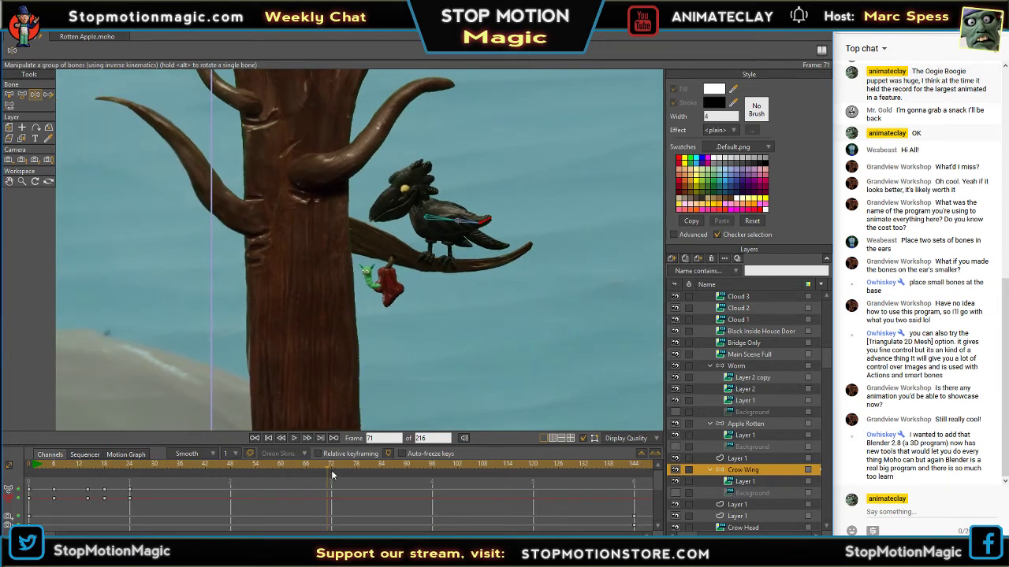
{"action": "left_click_drag", "start_coordinate": [331, 469], "coordinate": [9, 456]}
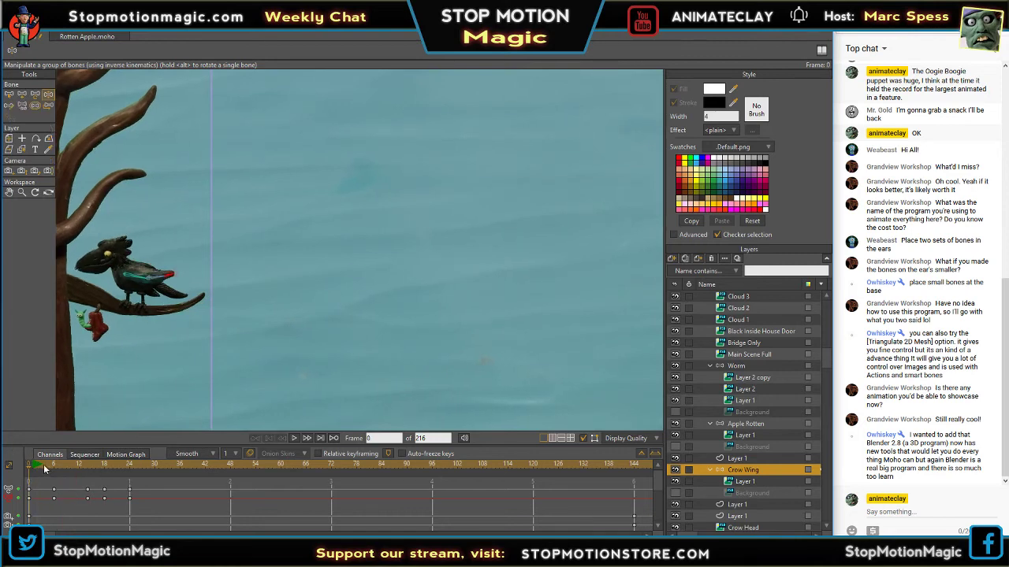
{"action": "left_click", "coordinate": [295, 437]}
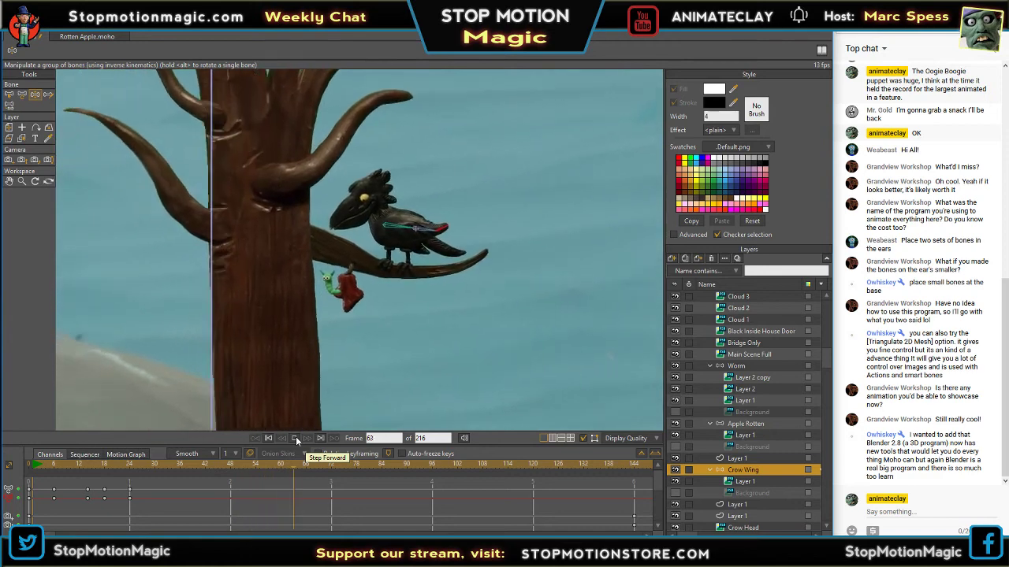
{"action": "left_click", "coordinate": [295, 439]}
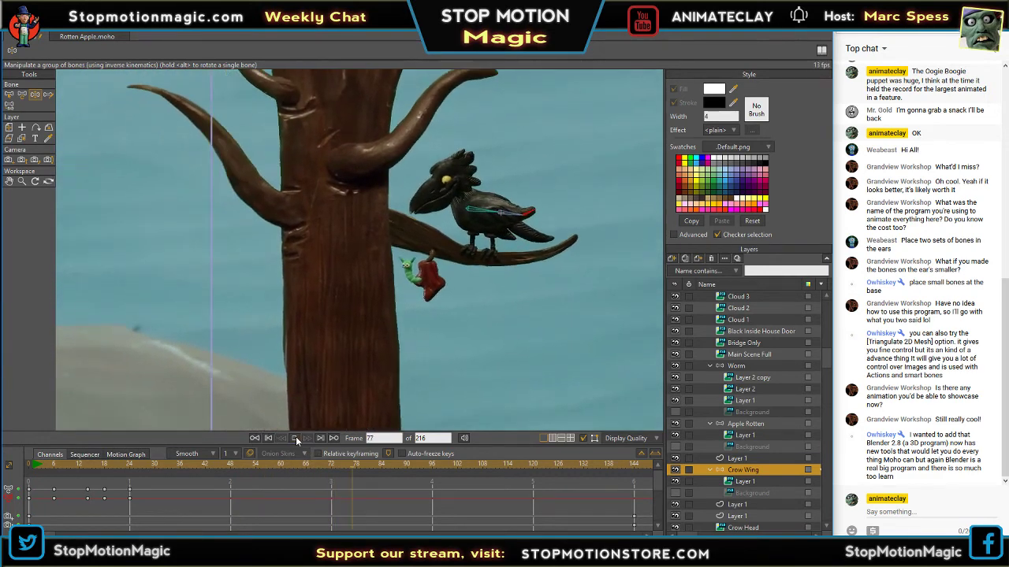
{"action": "left_click", "coordinate": [296, 439]}
- Try lowering the crow's wing bones at frame 82 and undo the pose change
{"action": "left_click_drag", "start_coordinate": [544, 225], "coordinate": [544, 298]}
{"action": "key", "text": "ctrl+z"}
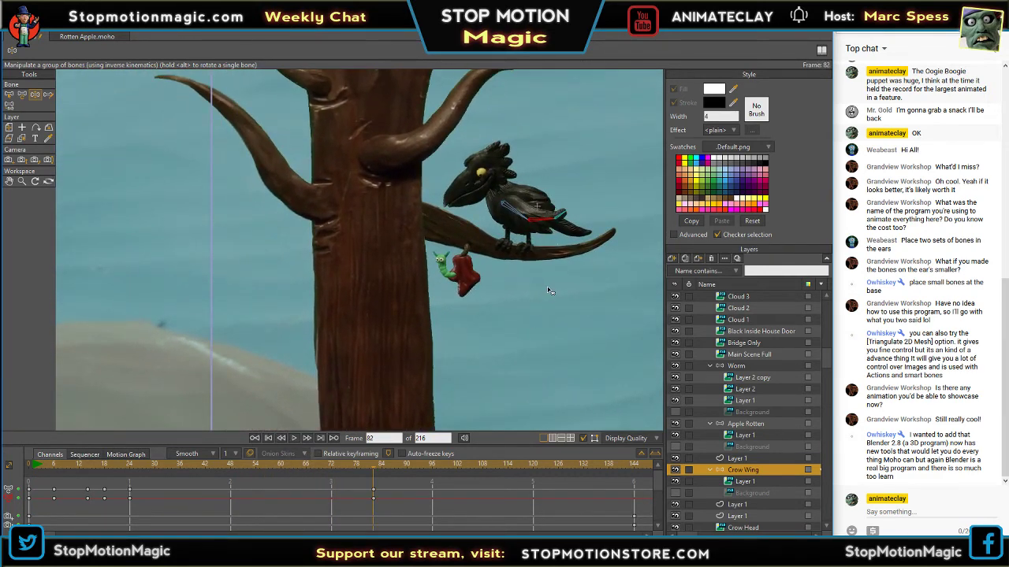
{"action": "key", "text": "ctrl+z"}
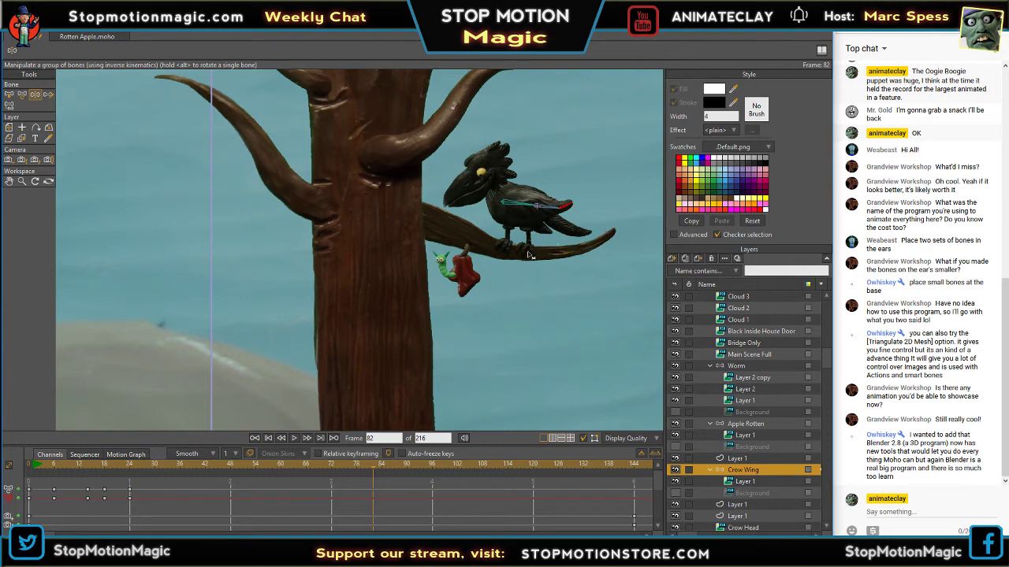
{"action": "scroll", "coordinate": [580, 188], "scroll_direction": "up", "scroll_amount": 3}
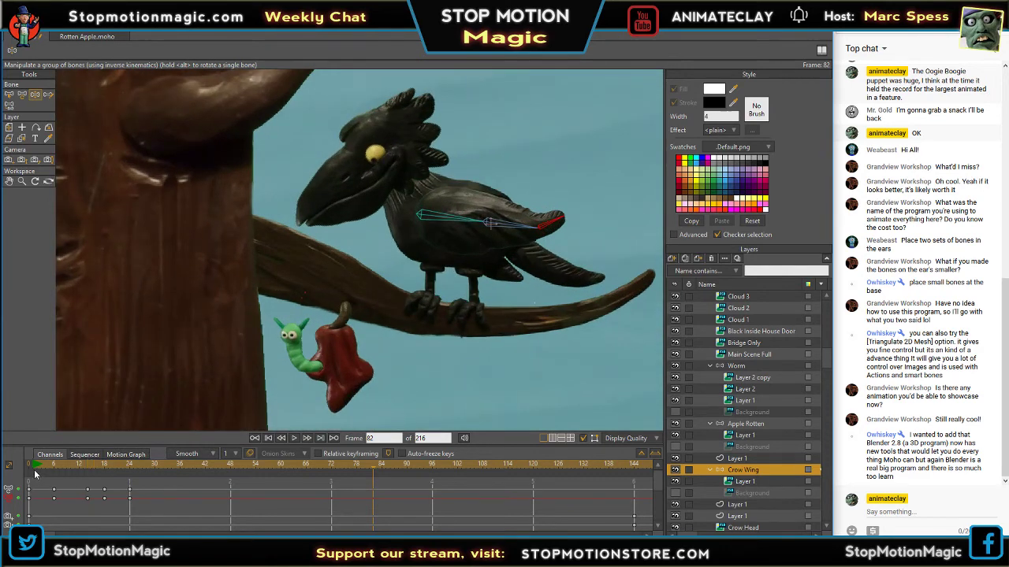
- At frame 5, shift the Crow Head layer slightly down toward the crow's body
{"action": "left_click_drag", "start_coordinate": [375, 472], "coordinate": [226, 473]}
{"action": "scroll", "coordinate": [550, 249], "scroll_direction": "down", "scroll_amount": 4}
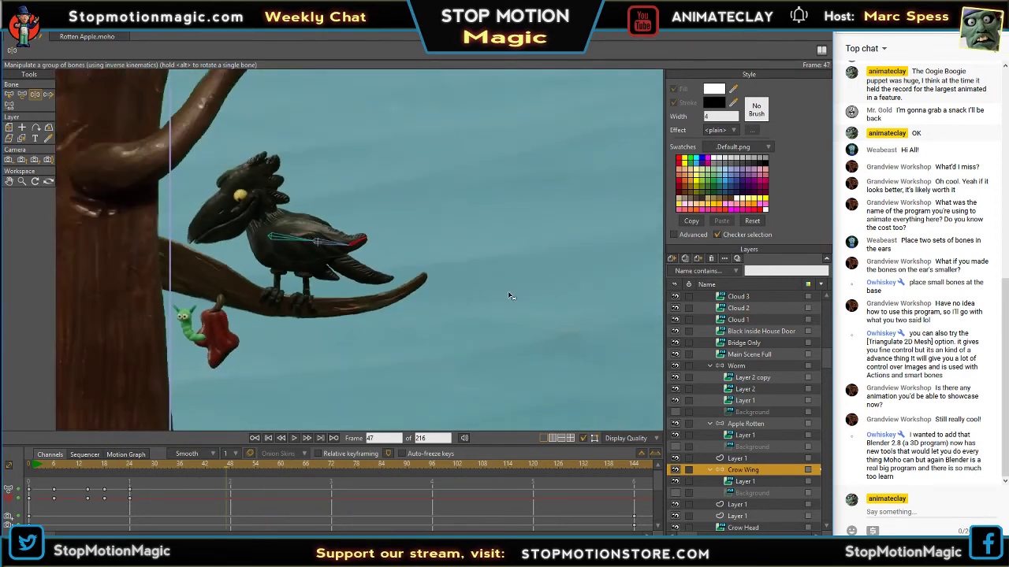
{"action": "scroll", "coordinate": [428, 344], "scroll_direction": "up", "scroll_amount": 2}
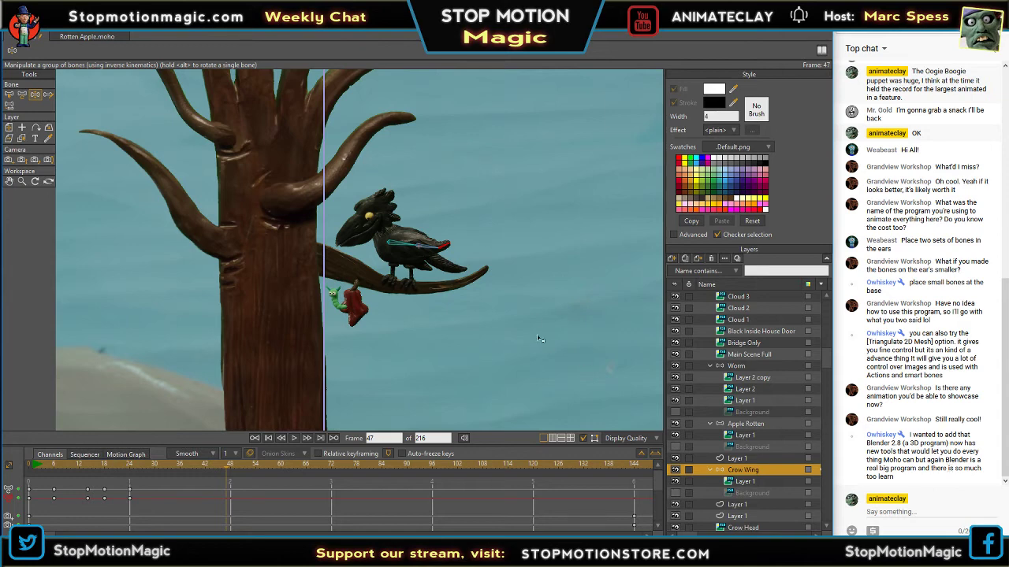
{"action": "scroll", "coordinate": [539, 339], "scroll_direction": "down", "scroll_amount": 3}
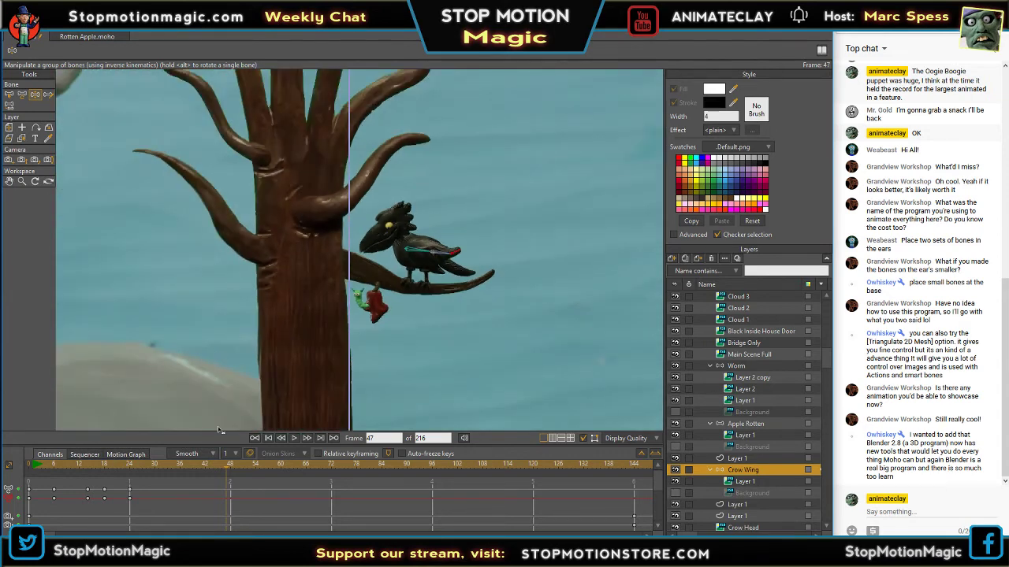
{"action": "left_click_drag", "start_coordinate": [228, 471], "coordinate": [50, 465]}
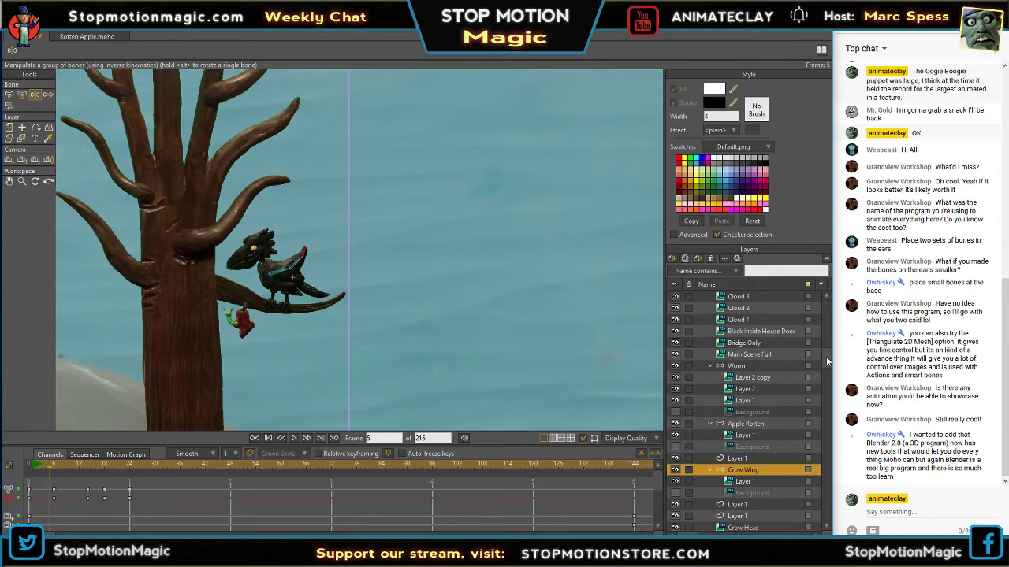
{"action": "left_click_drag", "start_coordinate": [826, 356], "coordinate": [831, 432]}
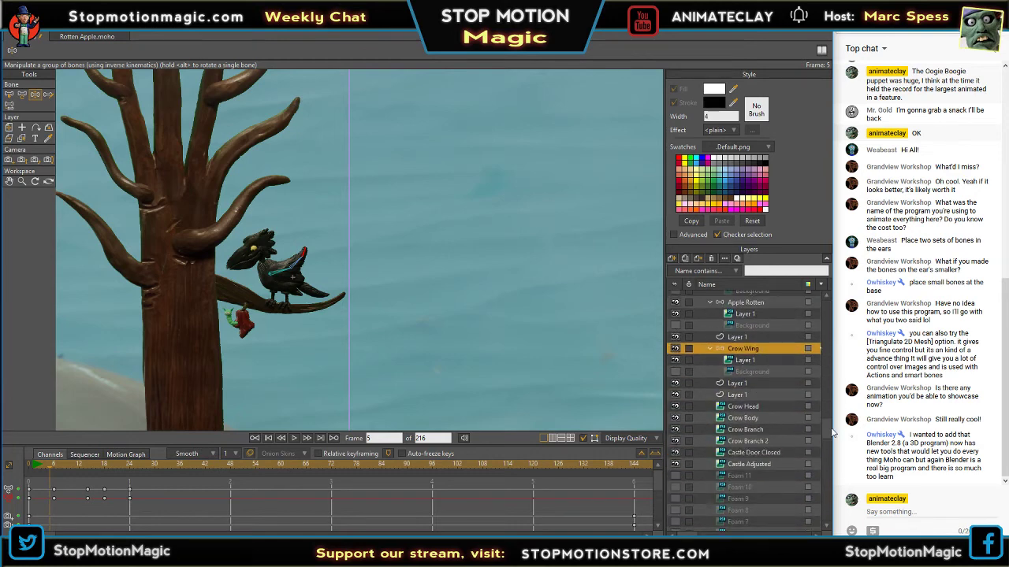
{"action": "left_click", "coordinate": [757, 405]}
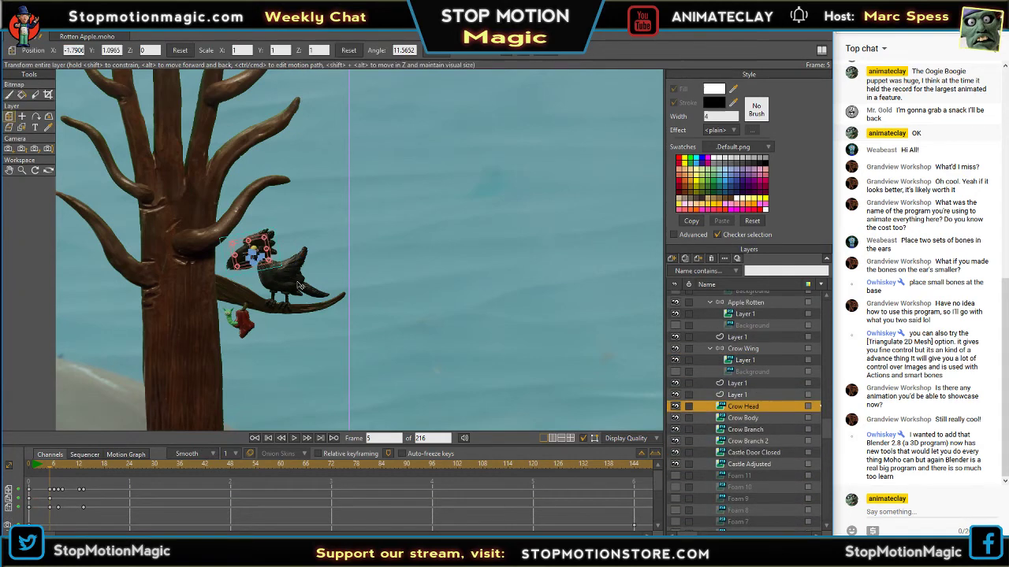
{"action": "scroll", "coordinate": [298, 271], "scroll_direction": "up", "scroll_amount": 5}
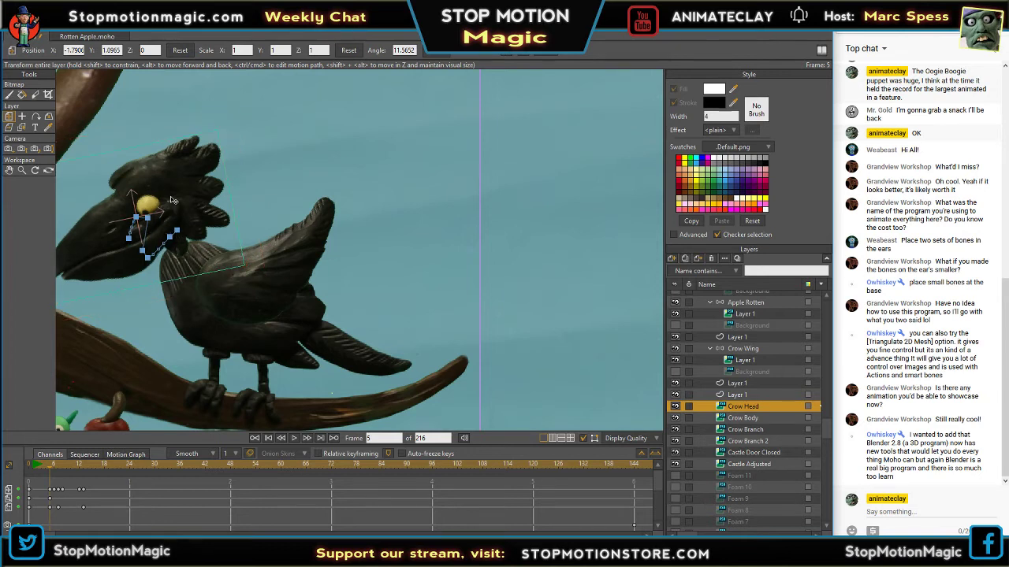
{"action": "left_click_drag", "start_coordinate": [172, 200], "coordinate": [180, 208]}
{"action": "scroll", "coordinate": [311, 326], "scroll_direction": "down", "scroll_amount": 2}
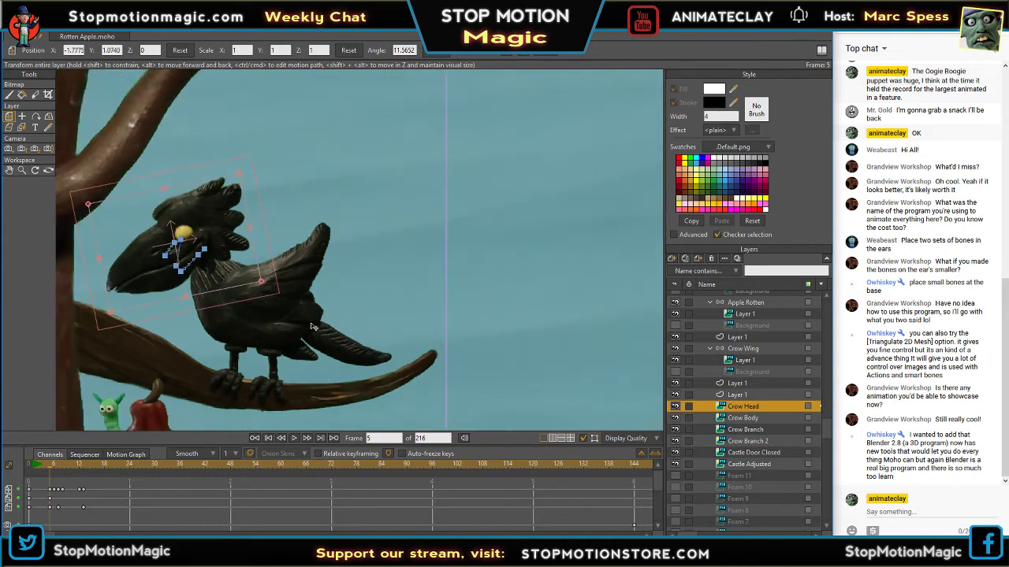
{"action": "scroll", "coordinate": [311, 327], "scroll_direction": "down", "scroll_amount": 1}
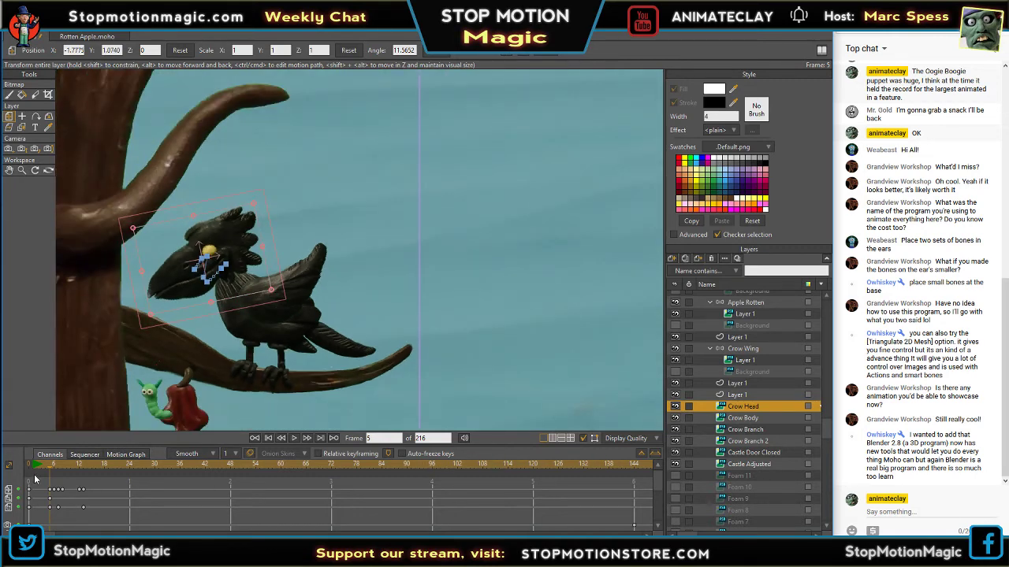
- Move the Crow Wing's frame 24 bone keys to frame 30, and raise the outer wing bones at frame 24
{"action": "left_click_drag", "start_coordinate": [49, 470], "coordinate": [128, 468]}
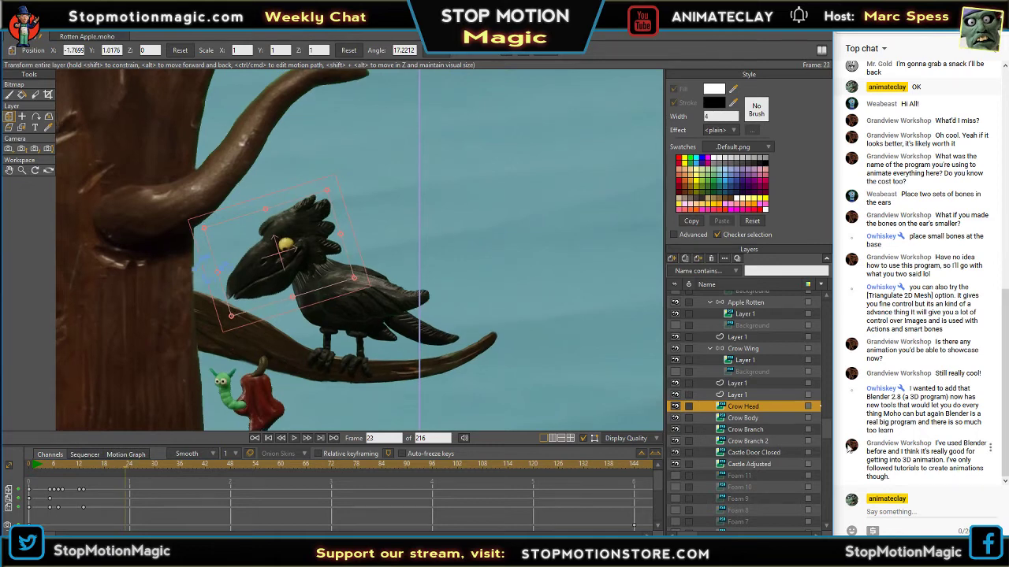
{"action": "left_click", "coordinate": [745, 361]}
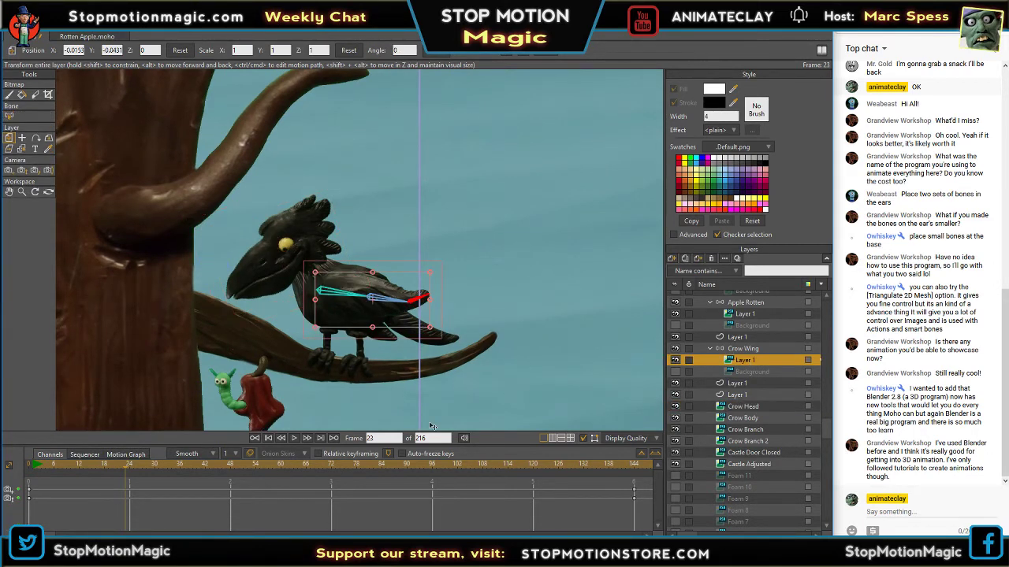
{"action": "mouse_move", "coordinate": [123, 466]}
{"action": "left_mouse_down"}
{"action": "mouse_move", "coordinate": [82, 472]}
{"action": "mouse_move", "coordinate": [135, 477]}
{"action": "left_mouse_up"}
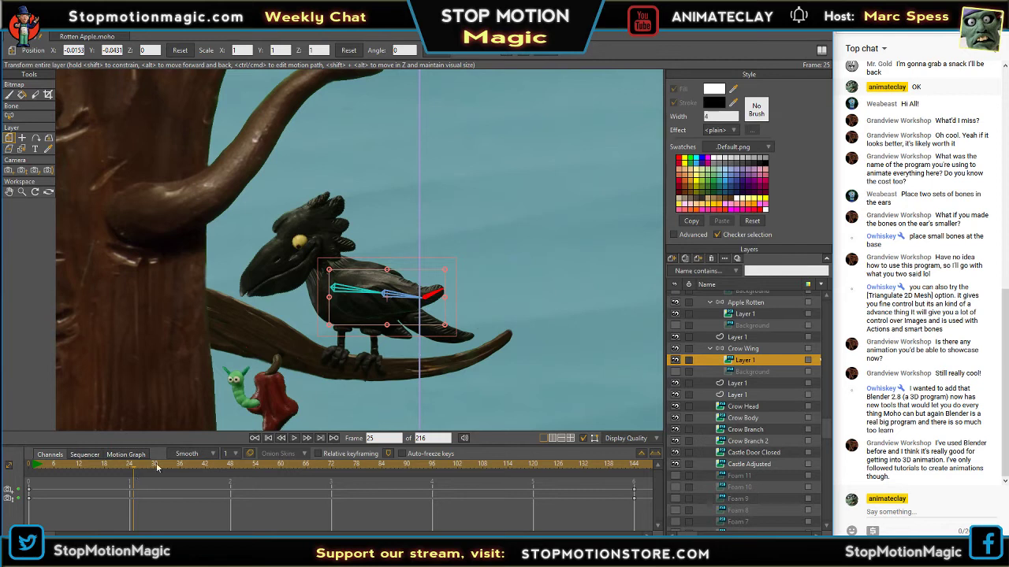
{"action": "left_click", "coordinate": [408, 296]}
{"action": "left_click", "coordinate": [744, 348]}
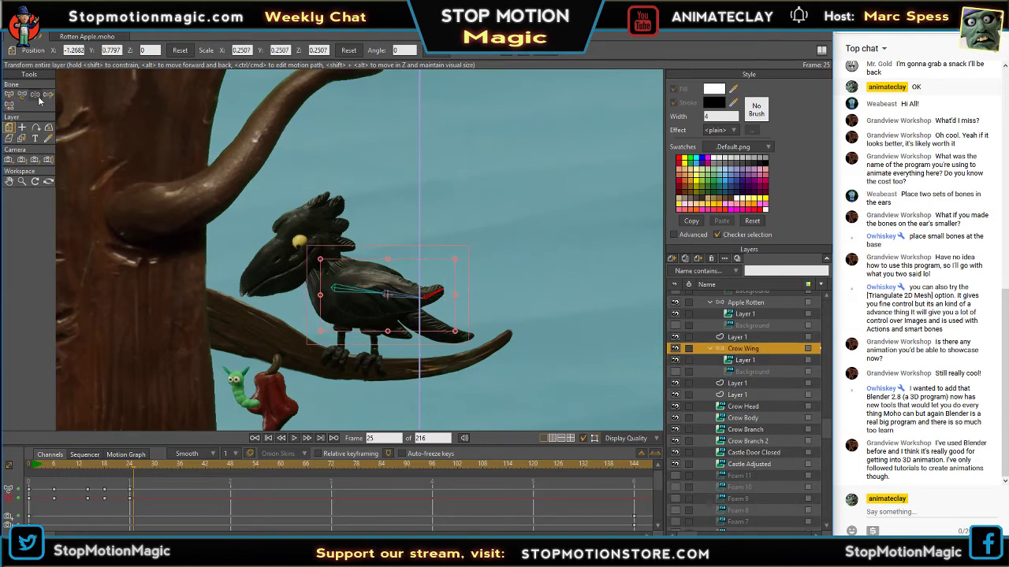
{"action": "left_click", "coordinate": [35, 94]}
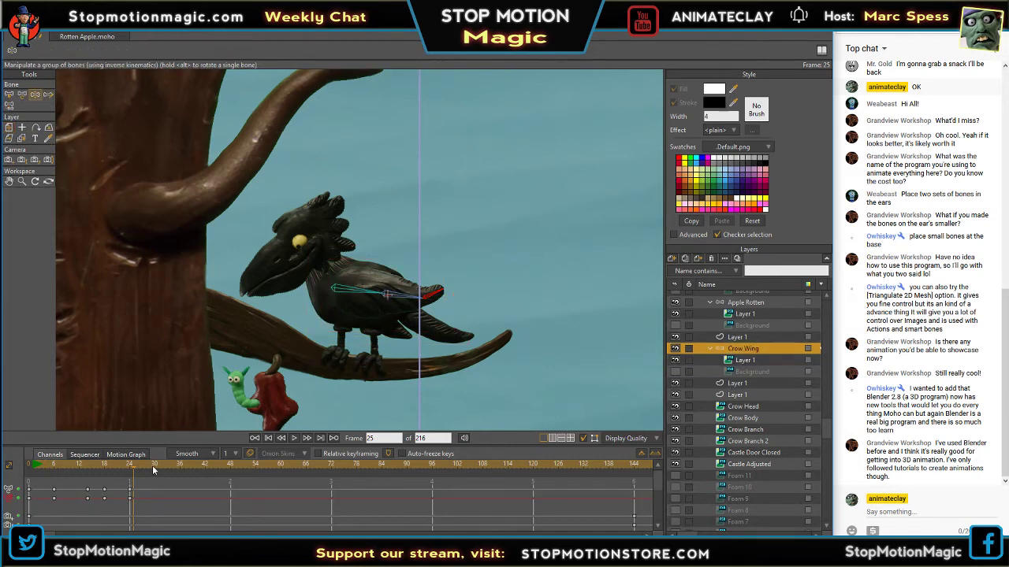
{"action": "mouse_move", "coordinate": [136, 470]}
{"action": "left_mouse_down"}
{"action": "mouse_move", "coordinate": [104, 468]}
{"action": "mouse_move", "coordinate": [131, 469]}
{"action": "left_mouse_up"}
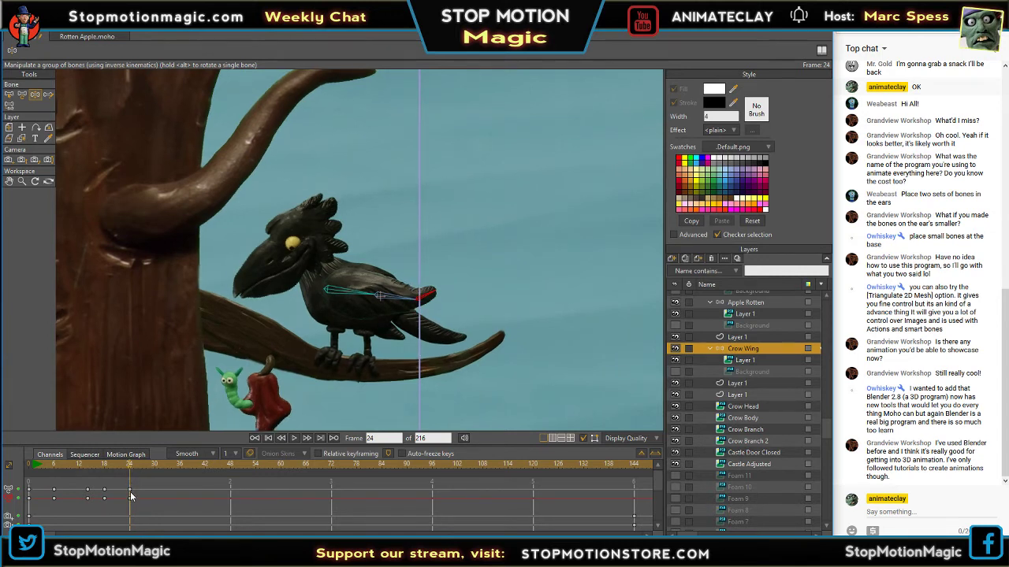
{"action": "left_click_drag", "start_coordinate": [131, 494], "coordinate": [154, 494]}
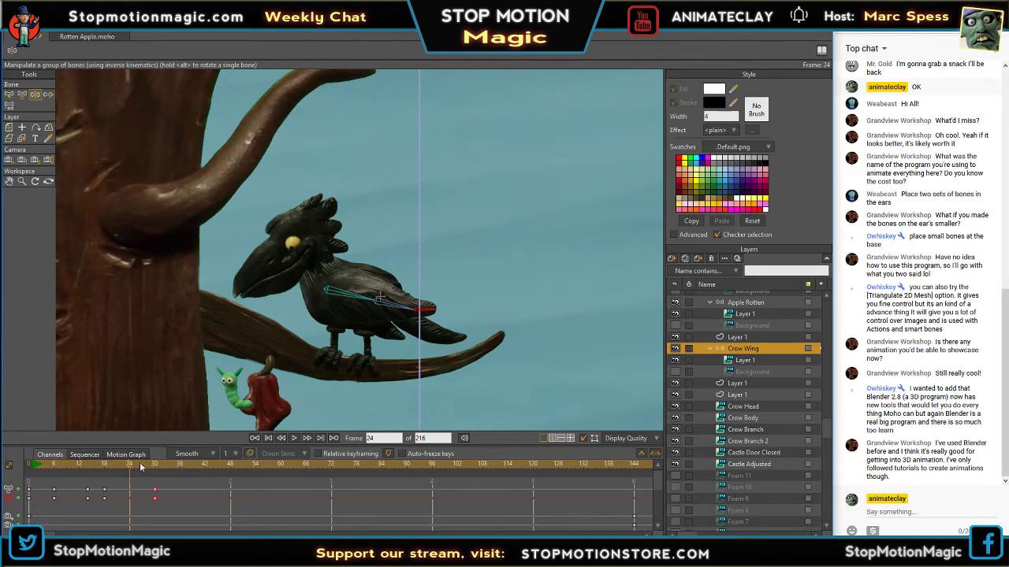
{"action": "left_click_drag", "start_coordinate": [407, 310], "coordinate": [428, 264]}
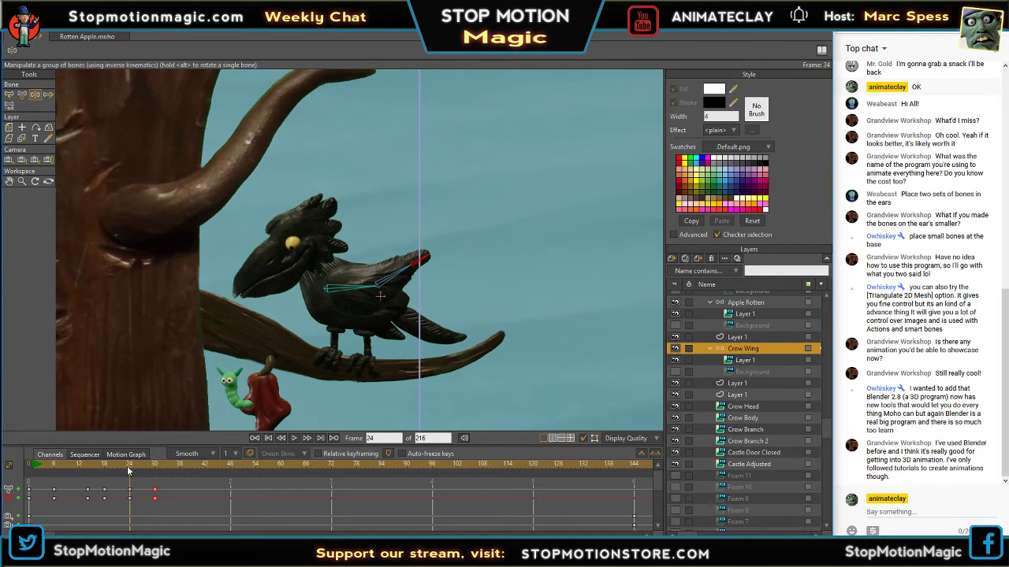
{"action": "mouse_move", "coordinate": [131, 469]}
{"action": "left_mouse_down"}
{"action": "mouse_move", "coordinate": [122, 469]}
{"action": "mouse_move", "coordinate": [165, 460]}
{"action": "mouse_move", "coordinate": [72, 469]}
{"action": "mouse_move", "coordinate": [177, 469]}
{"action": "mouse_move", "coordinate": [83, 478]}
{"action": "mouse_move", "coordinate": [146, 478]}
{"action": "left_mouse_up"}
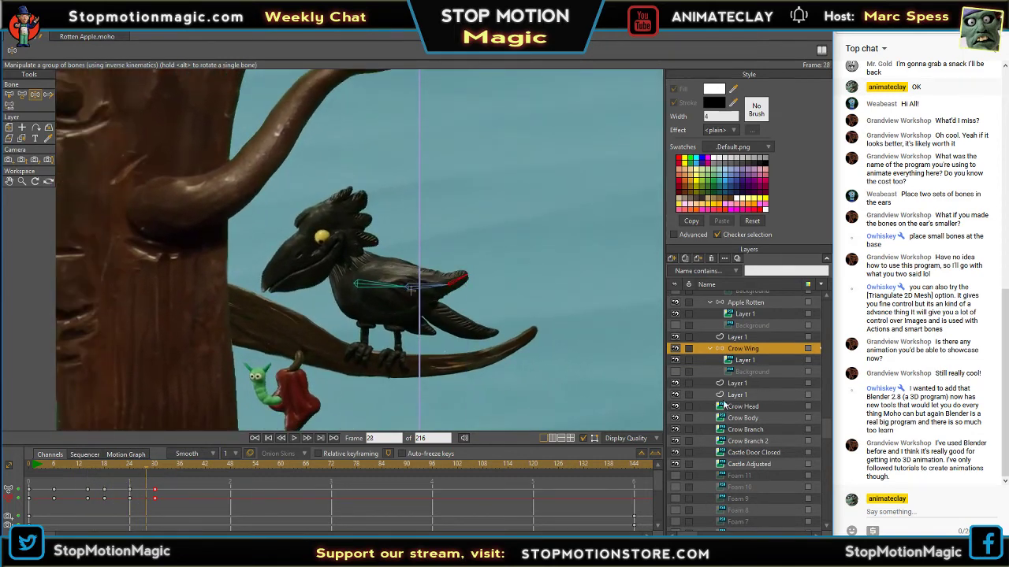
- Nudge the Crow Head layer slightly down and toward the trunk at frame 20, and tilt it to about 21.5 degrees at frame 27
{"action": "left_click", "coordinate": [729, 407]}
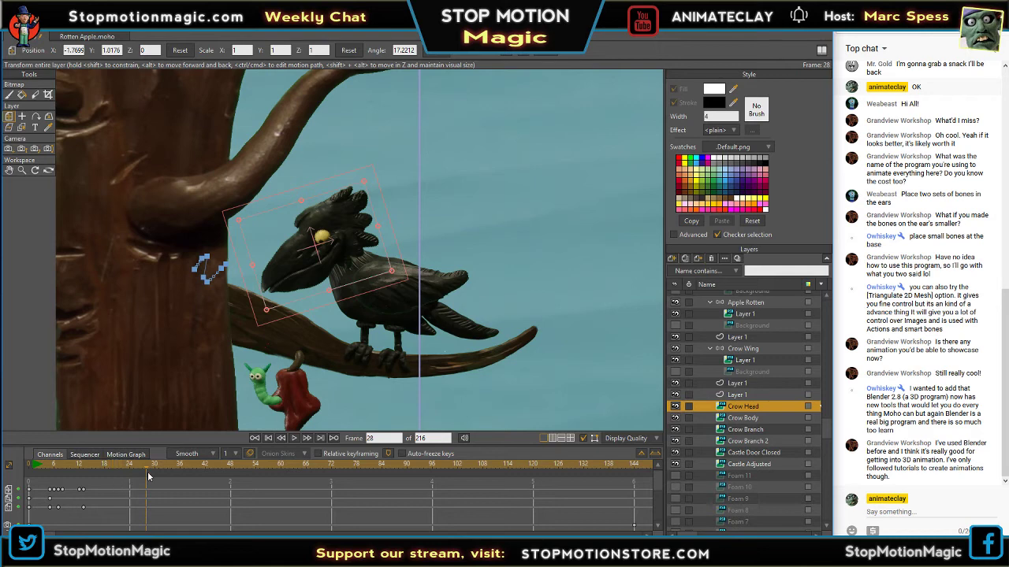
{"action": "left_click_drag", "start_coordinate": [146, 471], "coordinate": [106, 466]}
{"action": "mouse_move", "coordinate": [112, 465]}
{"action": "left_mouse_down"}
{"action": "mouse_move", "coordinate": [133, 465]}
{"action": "mouse_move", "coordinate": [103, 464]}
{"action": "mouse_move", "coordinate": [112, 464]}
{"action": "left_mouse_up"}
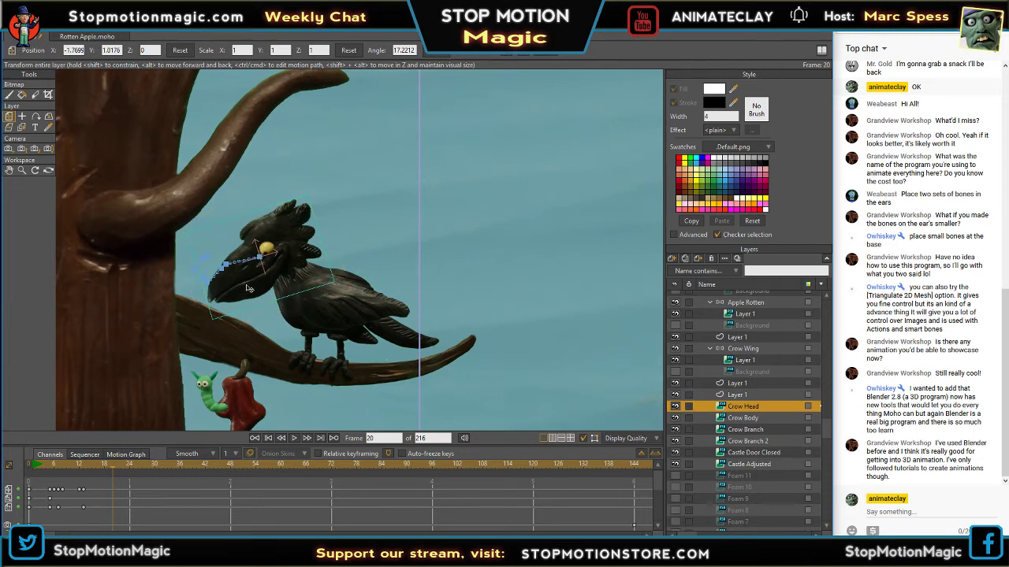
{"action": "left_click_drag", "start_coordinate": [247, 289], "coordinate": [246, 291]}
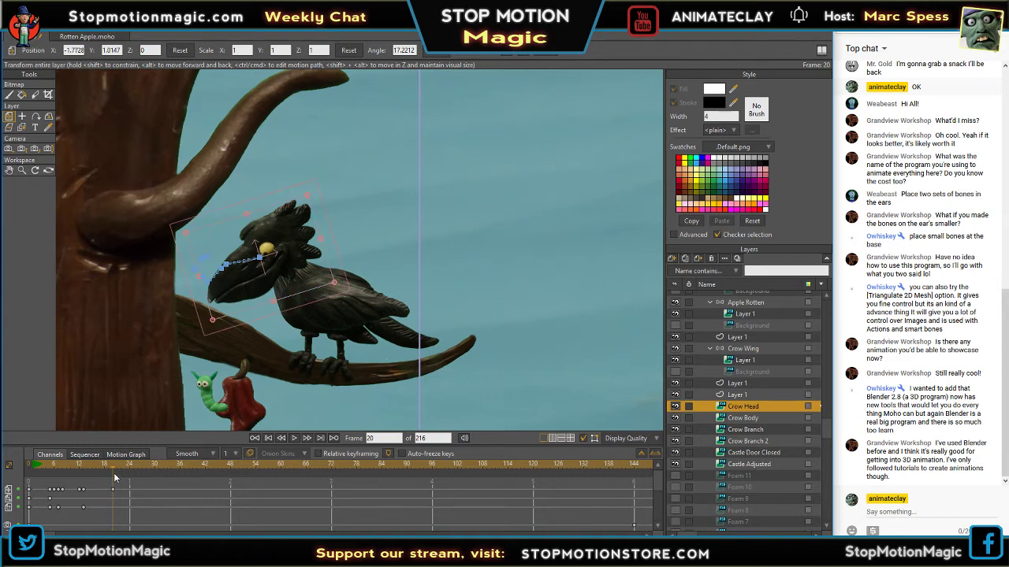
{"action": "left_click_drag", "start_coordinate": [112, 467], "coordinate": [142, 472]}
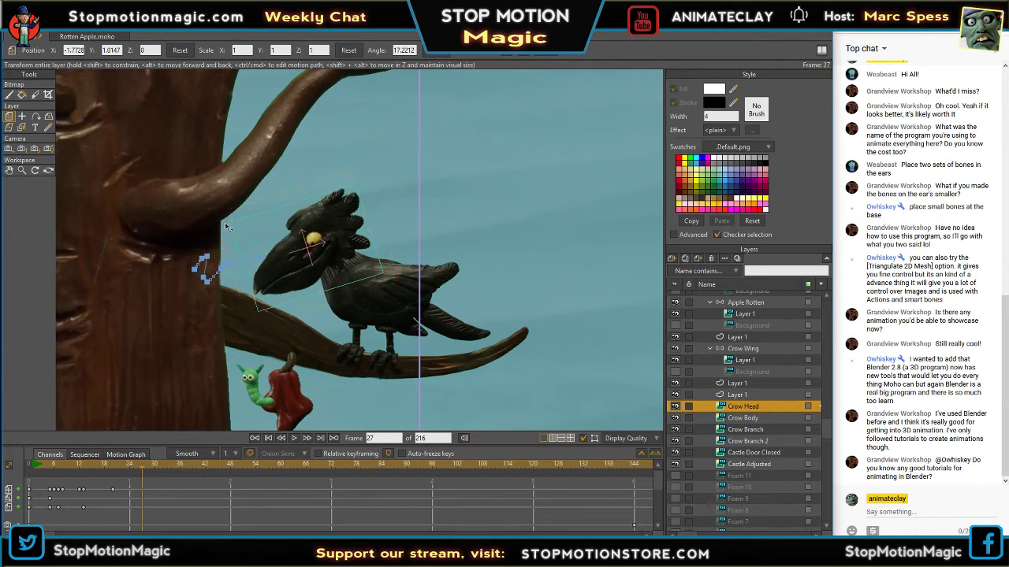
{"action": "left_click_drag", "start_coordinate": [226, 226], "coordinate": [280, 263]}
- Scrub the timeline between frames 14 and 34 to review the crow's combined head and wing movement
{"action": "left_click_drag", "start_coordinate": [145, 470], "coordinate": [173, 471]}
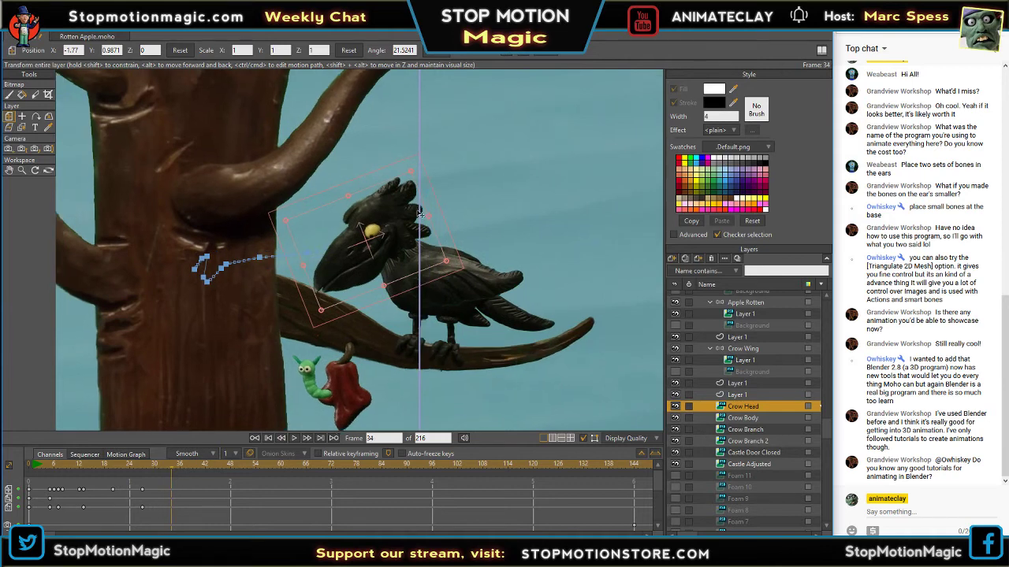
{"action": "scroll", "coordinate": [436, 279], "scroll_direction": "down", "scroll_amount": 8}
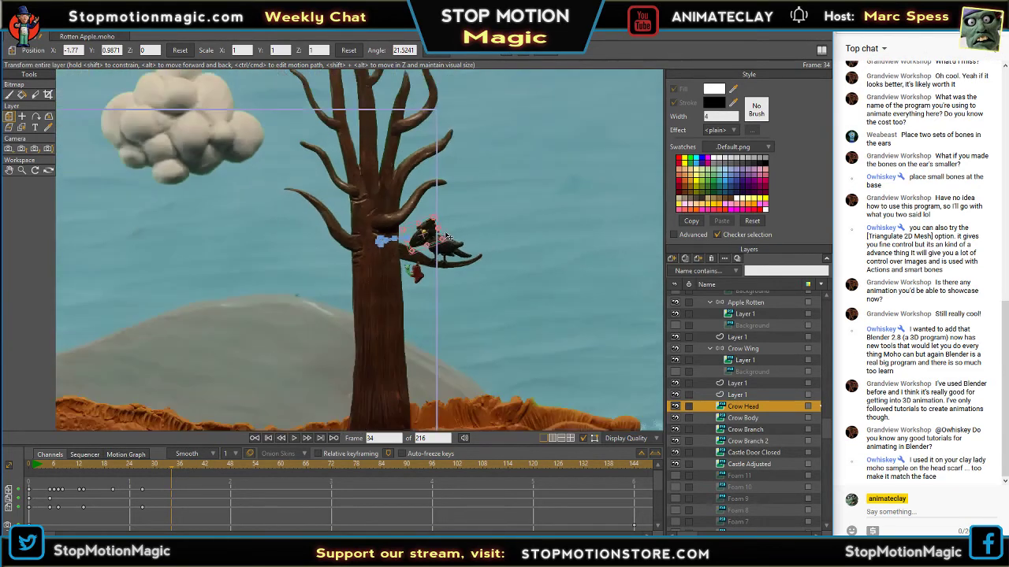
{"action": "scroll", "coordinate": [455, 245], "scroll_direction": "up", "scroll_amount": 8}
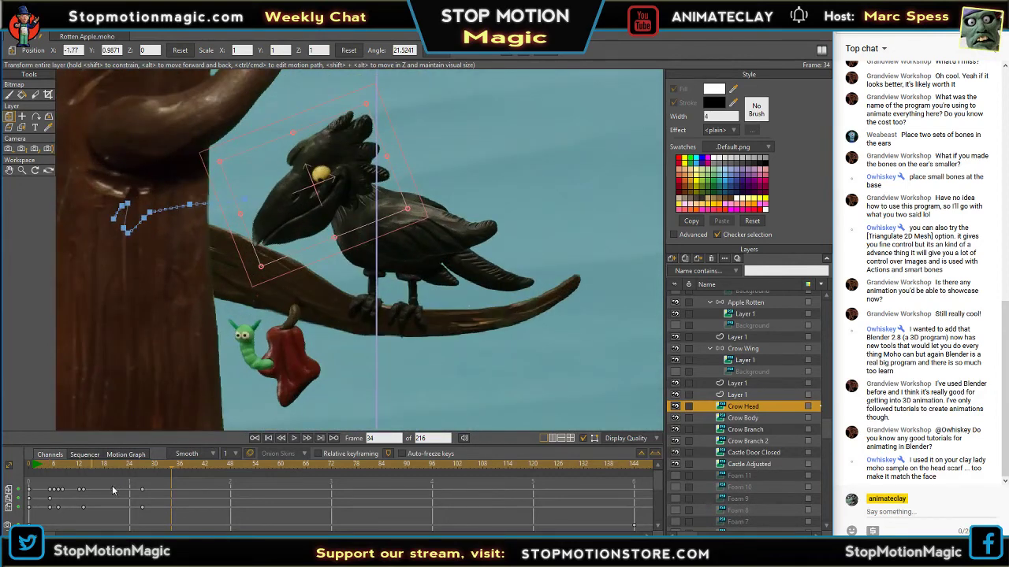
{"action": "left_click_drag", "start_coordinate": [171, 466], "coordinate": [87, 472]}
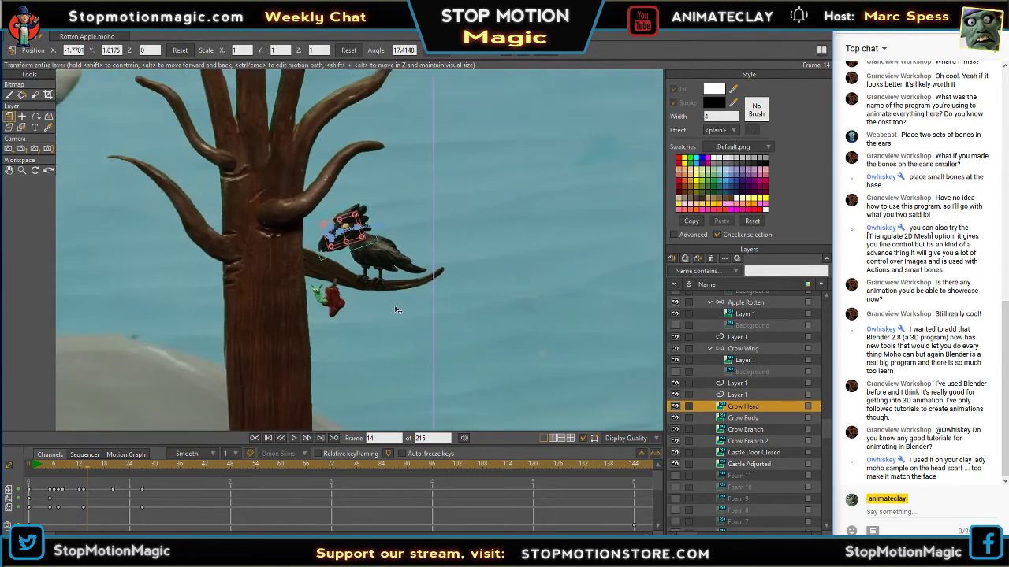
{"action": "left_click_drag", "start_coordinate": [88, 466], "coordinate": [139, 467]}
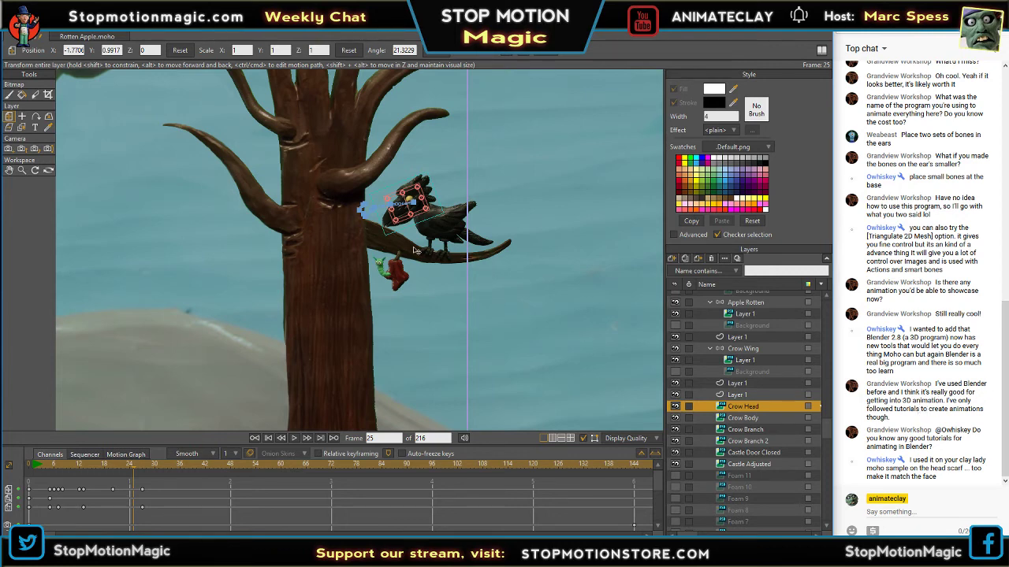
{"action": "scroll", "coordinate": [415, 251], "scroll_direction": "up", "scroll_amount": 5}
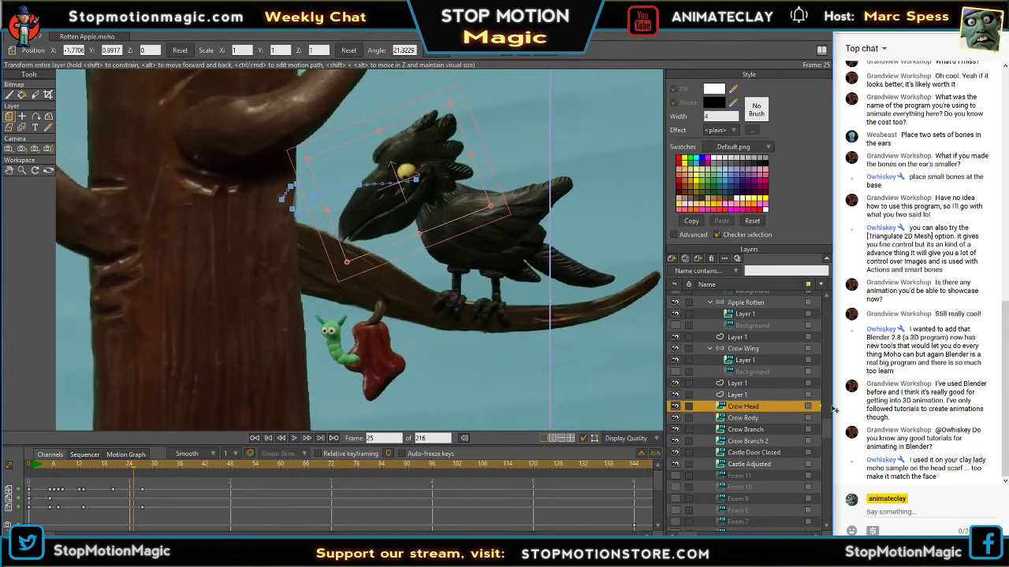
- At frame 6, bend the Worm rig's head bone slightly toward the rotten apple
{"action": "left_click_drag", "start_coordinate": [829, 427], "coordinate": [834, 404]}
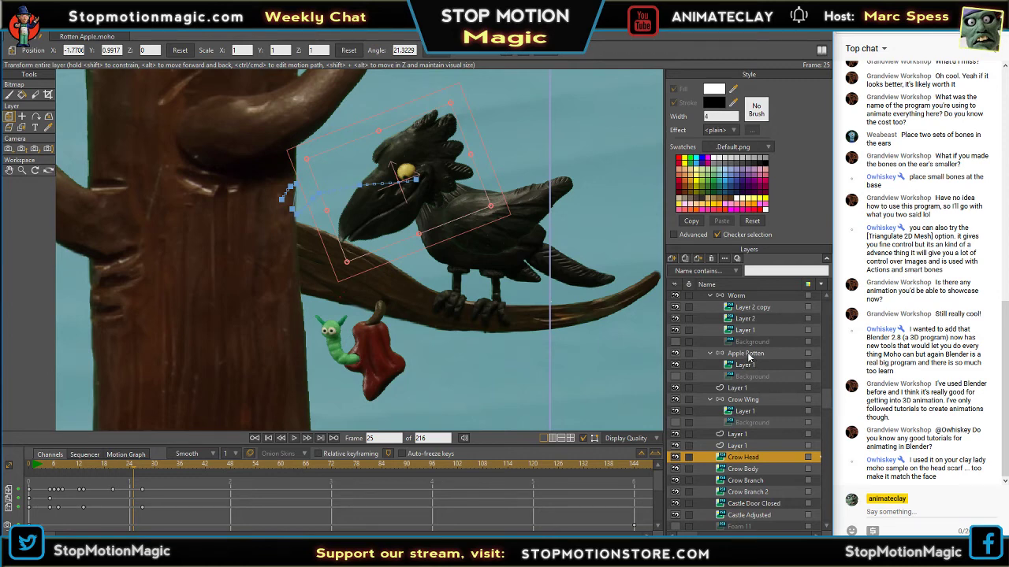
{"action": "mouse_move", "coordinate": [832, 399]}
{"action": "left_mouse_down"}
{"action": "mouse_move", "coordinate": [828, 432]}
{"action": "mouse_move", "coordinate": [821, 386]}
{"action": "left_mouse_up"}
{"action": "left_click", "coordinate": [736, 325]}
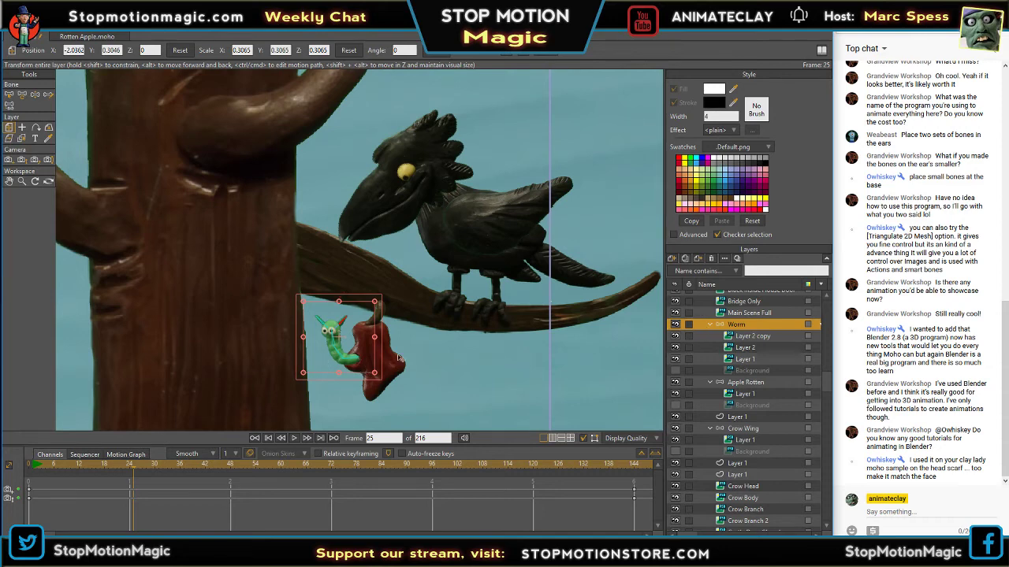
{"action": "left_click_drag", "start_coordinate": [134, 465], "coordinate": [53, 480]}
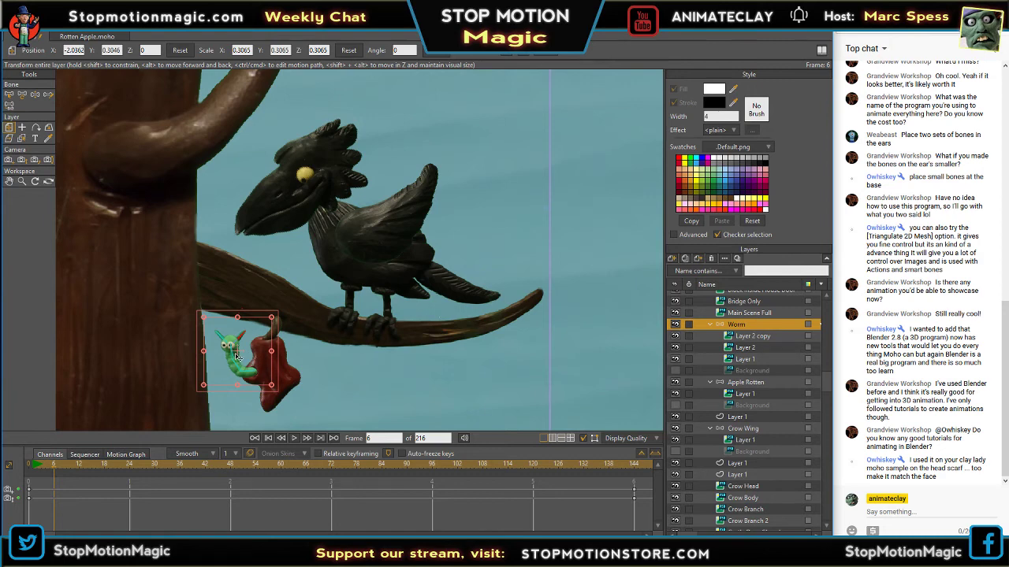
{"action": "left_click_drag", "start_coordinate": [233, 351], "coordinate": [237, 354]}
{"action": "key", "text": "ctrl+z"}
{"action": "left_click", "coordinate": [35, 94]}
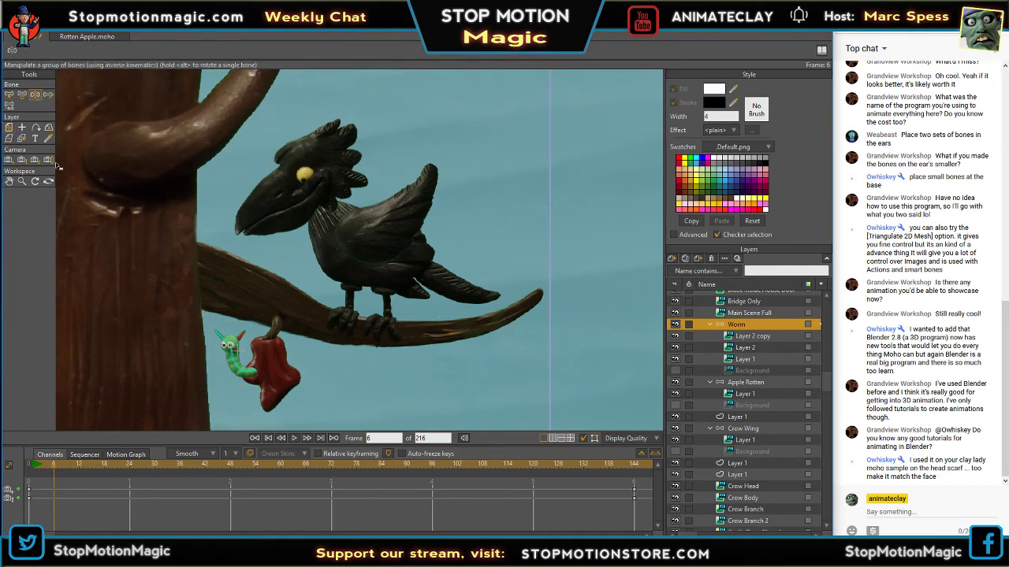
{"action": "scroll", "coordinate": [252, 324], "scroll_direction": "up", "scroll_amount": 3}
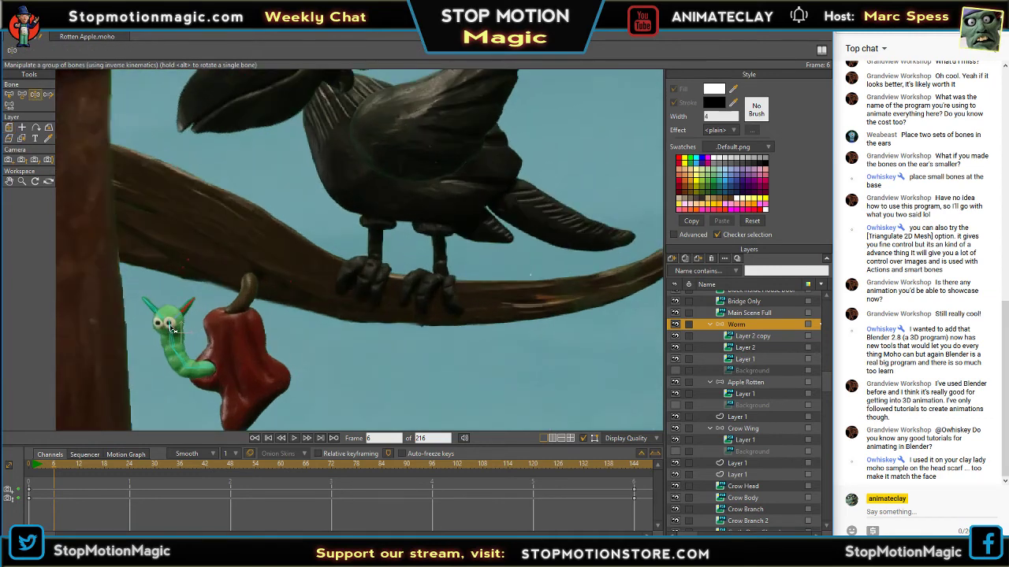
{"action": "left_click_drag", "start_coordinate": [171, 329], "coordinate": [179, 331]}
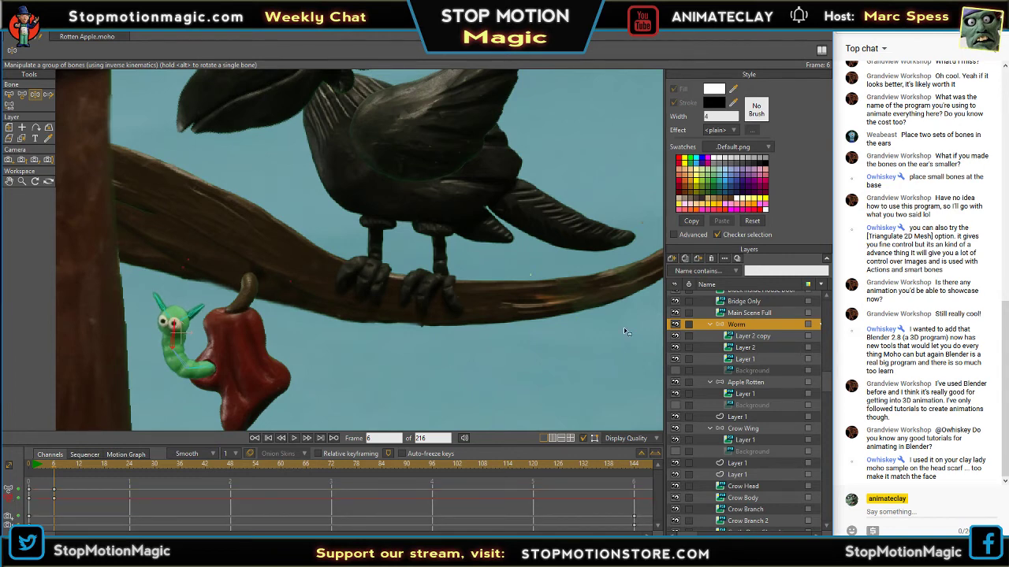
- At frame 6, move the worm's two pupil layers, Layer 2 and Layer 2 copy, slightly down inside the eyes
{"action": "left_click", "coordinate": [743, 352]}
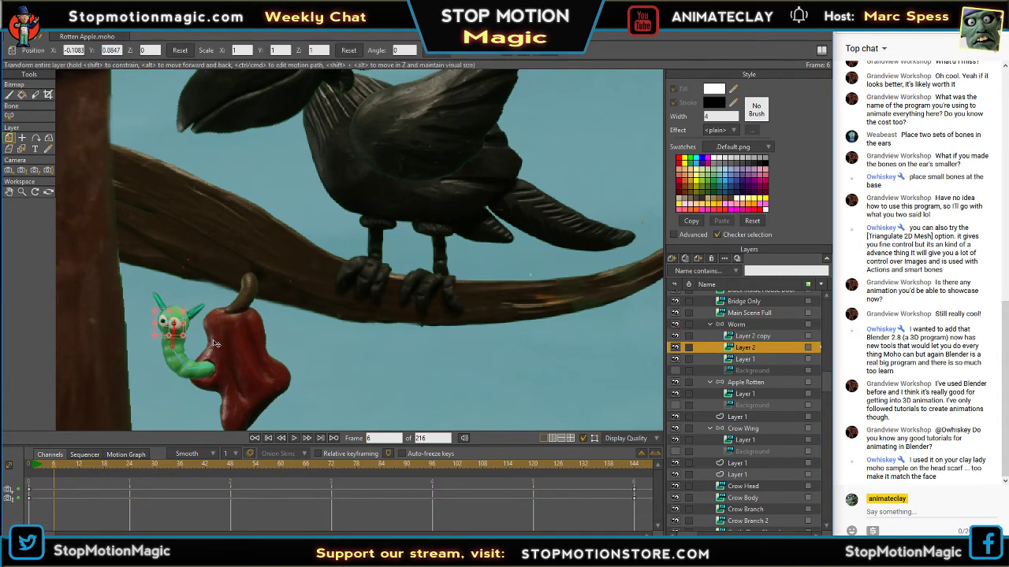
{"action": "scroll", "coordinate": [214, 343], "scroll_direction": "up", "scroll_amount": 3}
{"action": "left_click_drag", "start_coordinate": [213, 340], "coordinate": [383, 314]}
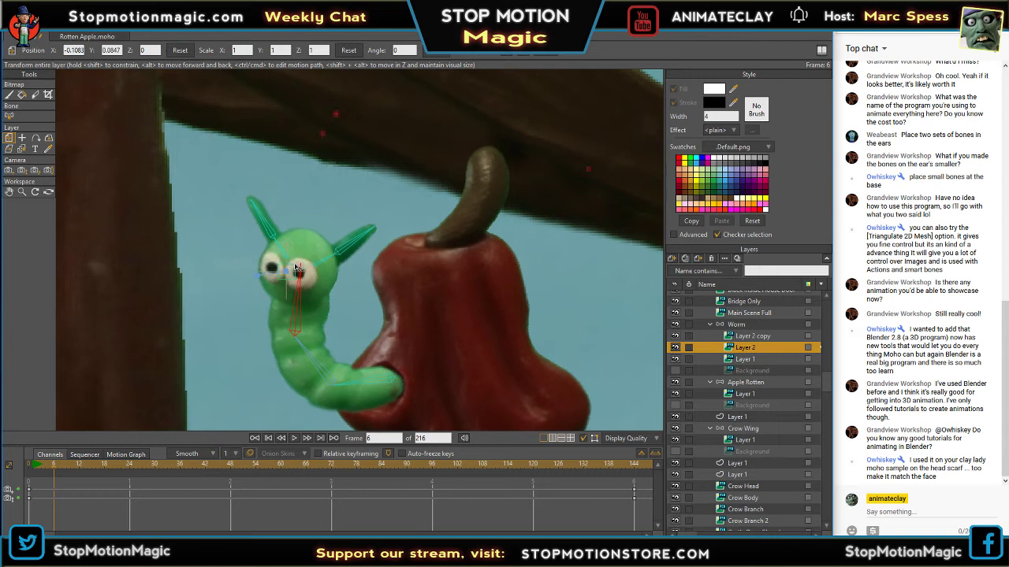
{"action": "left_click_drag", "start_coordinate": [294, 273], "coordinate": [292, 277]}
{"action": "left_click", "coordinate": [745, 360]}
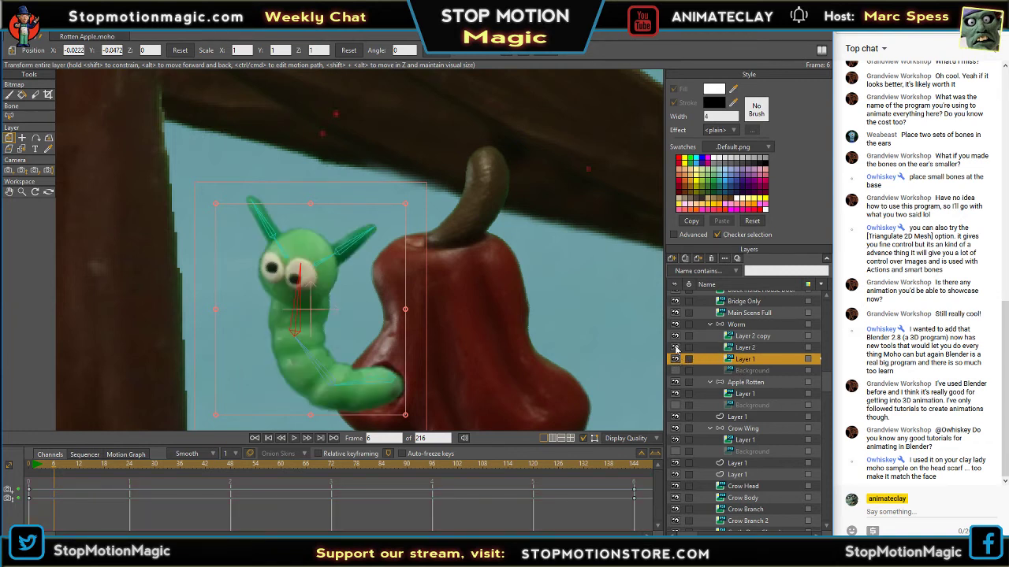
{"action": "left_click", "coordinate": [741, 337]}
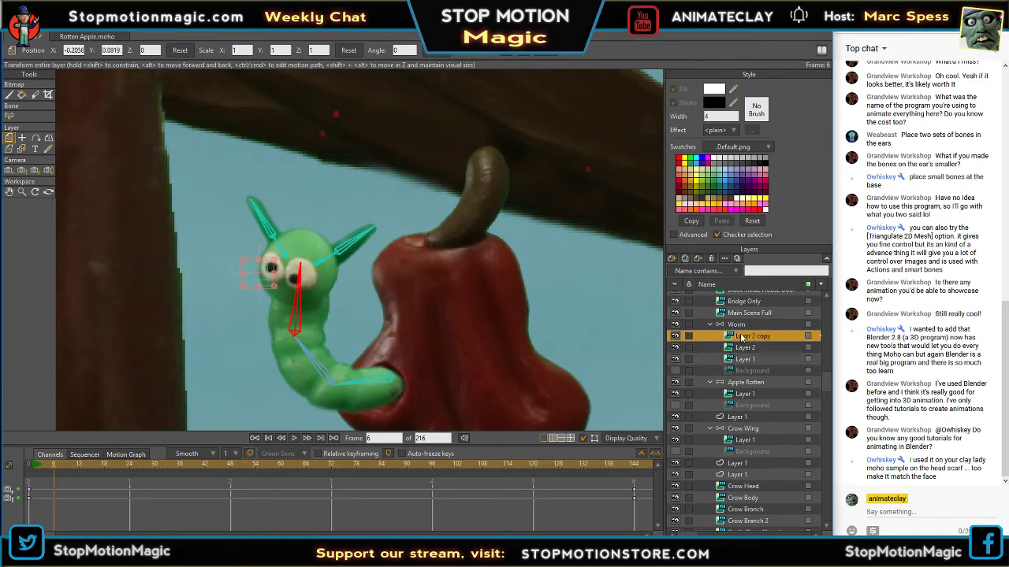
{"action": "left_click_drag", "start_coordinate": [269, 271], "coordinate": [271, 282]}
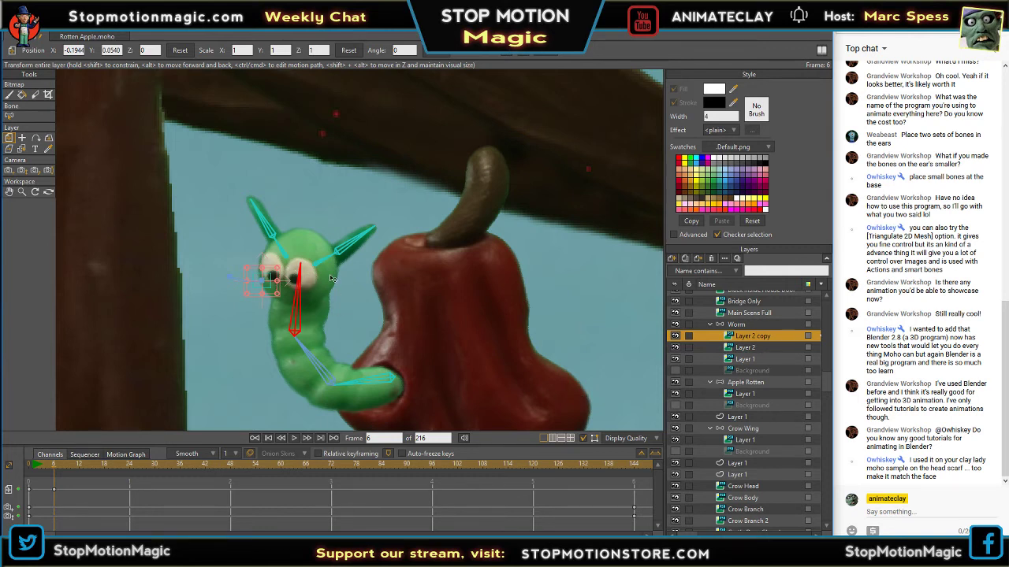
- At frame 6, bend both ear bones of the Worm rig slightly outward and down
{"action": "left_click", "coordinate": [737, 327]}
{"action": "left_click", "coordinate": [34, 95]}
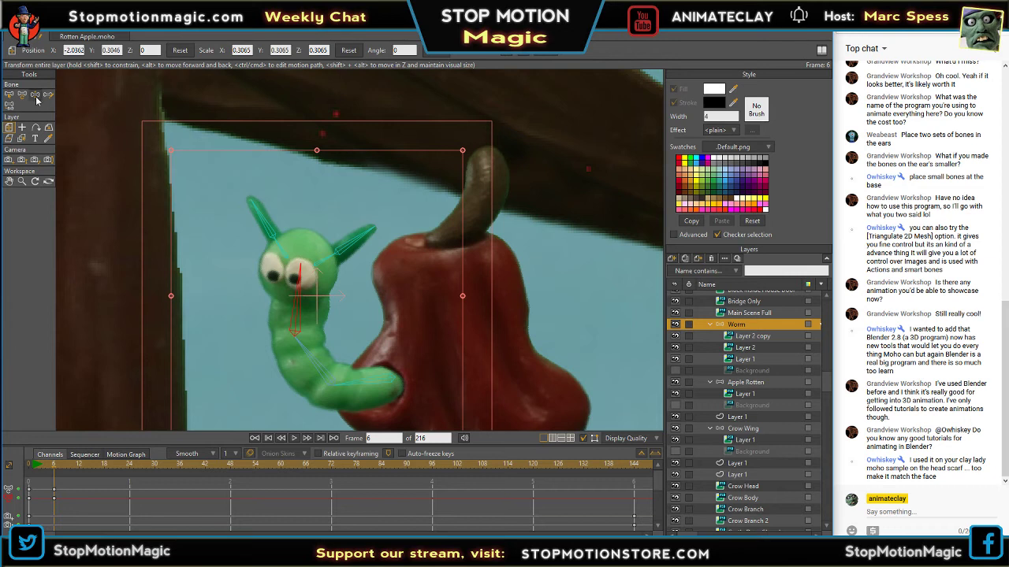
{"action": "left_click_drag", "start_coordinate": [347, 250], "coordinate": [353, 261]}
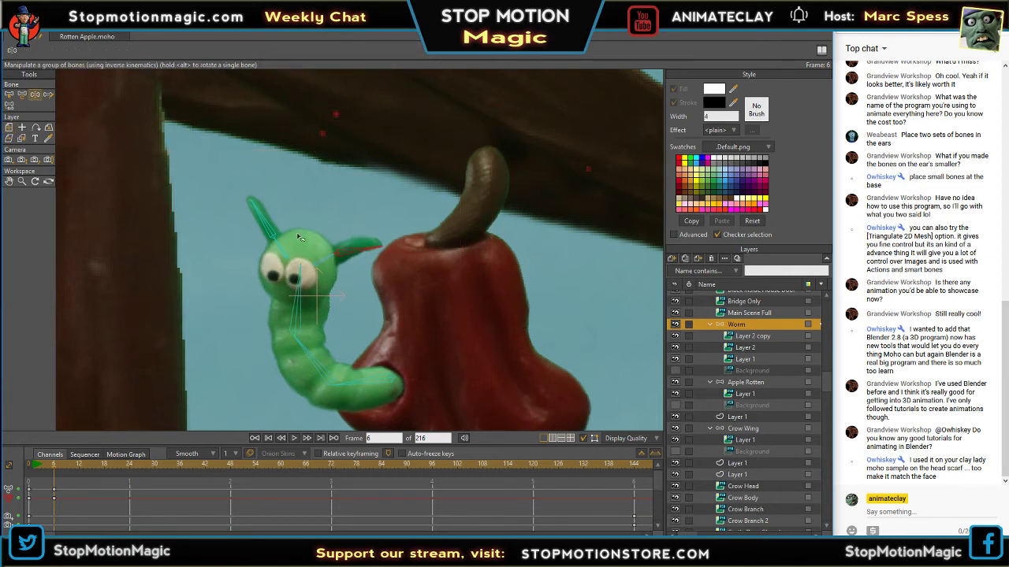
{"action": "left_click_drag", "start_coordinate": [260, 219], "coordinate": [260, 236]}
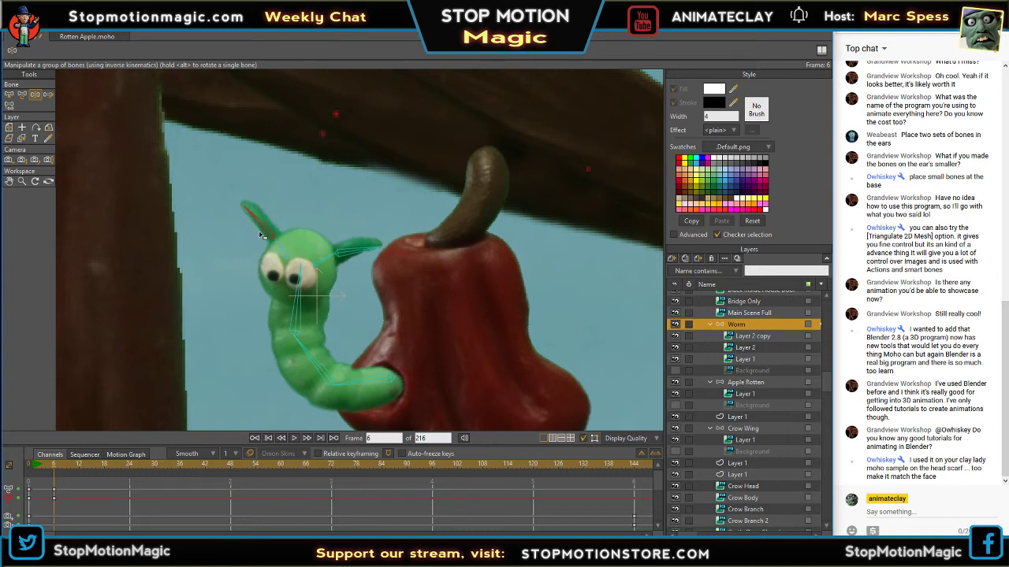
- At frame 9, lower the Worm rig's head bone in two stages so the body sags below the apple hole
{"action": "mouse_move", "coordinate": [51, 469]}
{"action": "left_mouse_down"}
{"action": "mouse_move", "coordinate": [19, 471]}
{"action": "mouse_move", "coordinate": [59, 478]}
{"action": "left_mouse_up"}
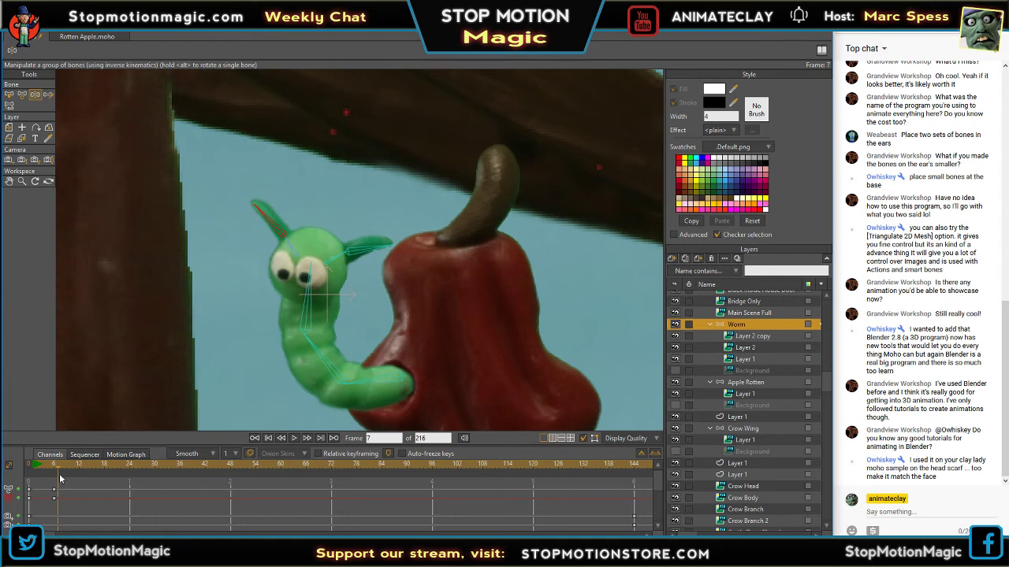
{"action": "left_click_drag", "start_coordinate": [59, 479], "coordinate": [67, 479]}
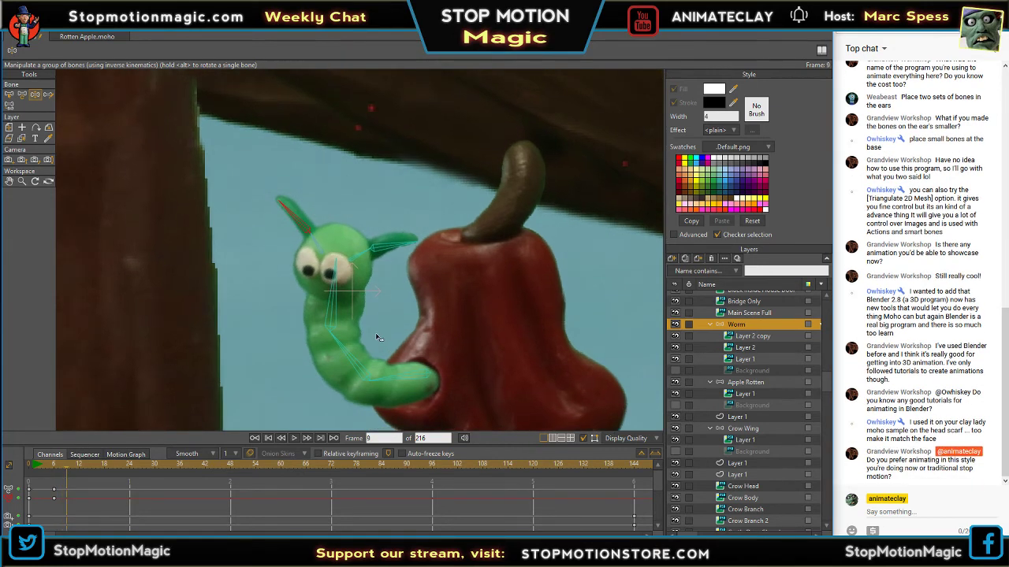
{"action": "left_click", "coordinate": [339, 314]}
{"action": "left_click_drag", "start_coordinate": [337, 314], "coordinate": [342, 356]}
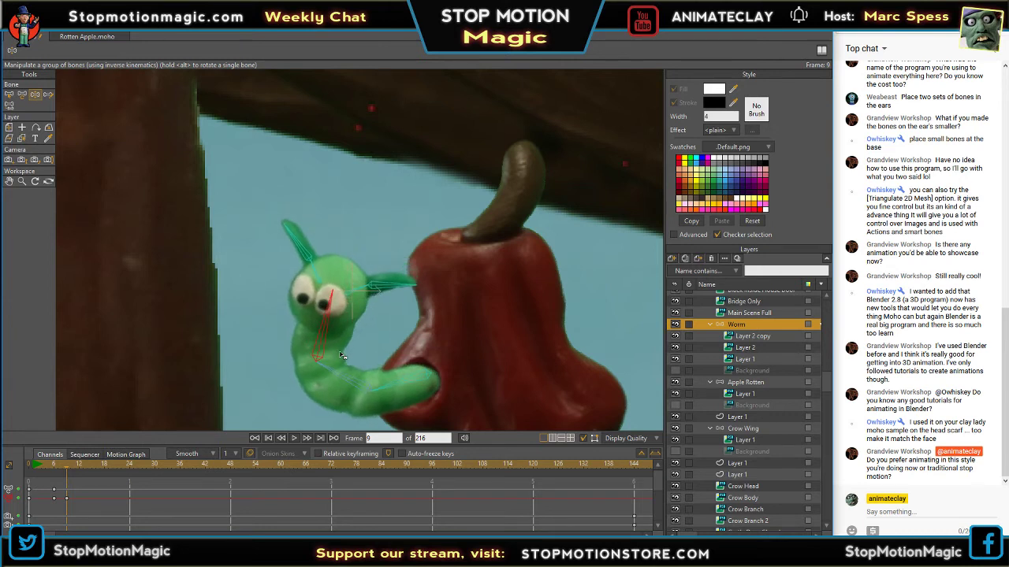
{"action": "mouse_move", "coordinate": [67, 470]}
{"action": "left_mouse_down"}
{"action": "mouse_move", "coordinate": [79, 484]}
{"action": "mouse_move", "coordinate": [33, 474]}
{"action": "mouse_move", "coordinate": [77, 479]}
{"action": "mouse_move", "coordinate": [66, 477]}
{"action": "left_mouse_up"}
{"action": "left_click_drag", "start_coordinate": [327, 335], "coordinate": [332, 375]}
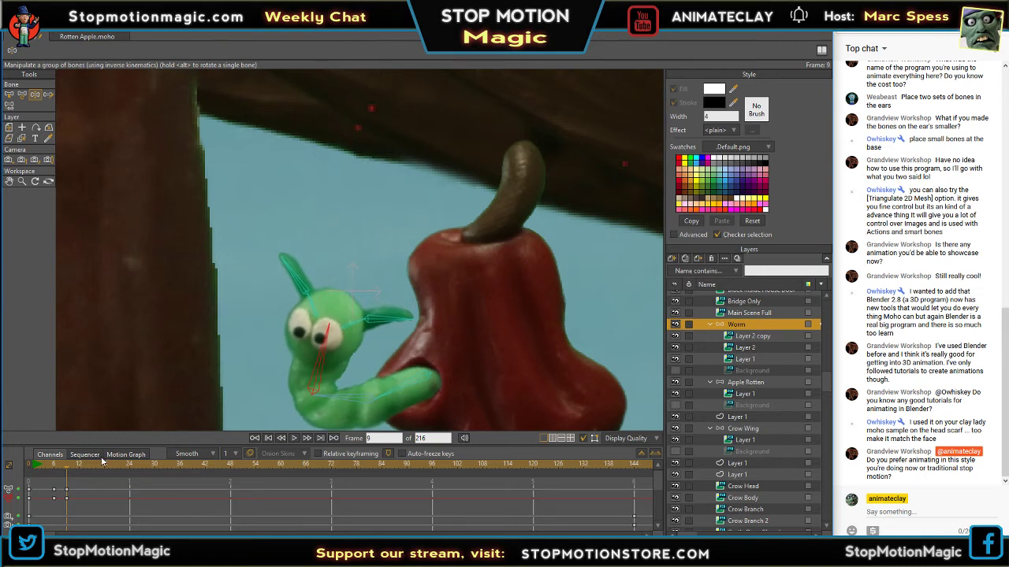
- At frame 9, fold the worm's ears down, one toward the apple and the other nearly horizontal toward the trunk
{"action": "mouse_move", "coordinate": [72, 469]}
{"action": "left_mouse_down"}
{"action": "mouse_move", "coordinate": [17, 473]}
{"action": "mouse_move", "coordinate": [68, 477]}
{"action": "left_mouse_up"}
{"action": "left_click_drag", "start_coordinate": [409, 323], "coordinate": [400, 356]}
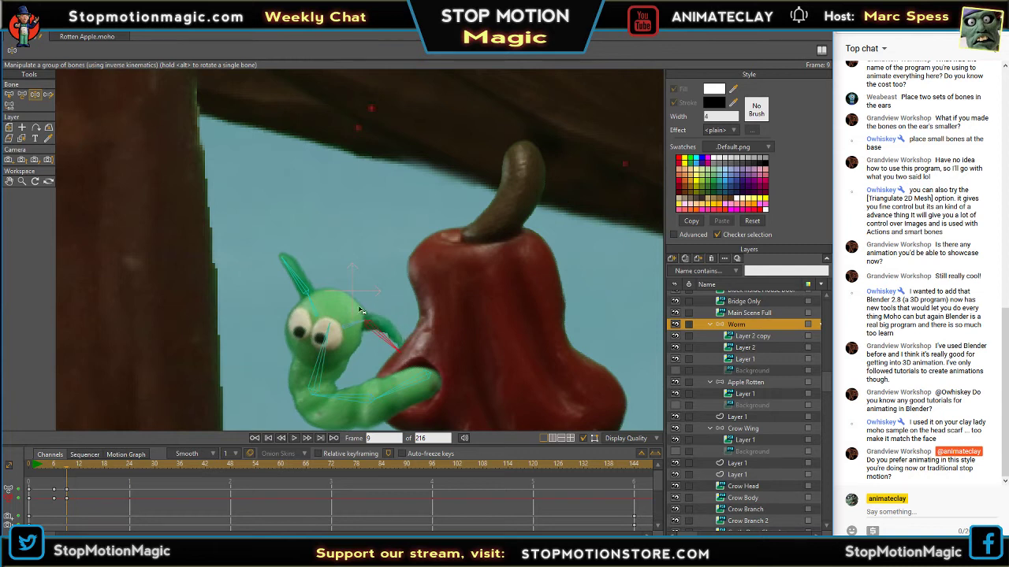
{"action": "left_click_drag", "start_coordinate": [288, 275], "coordinate": [283, 318]}
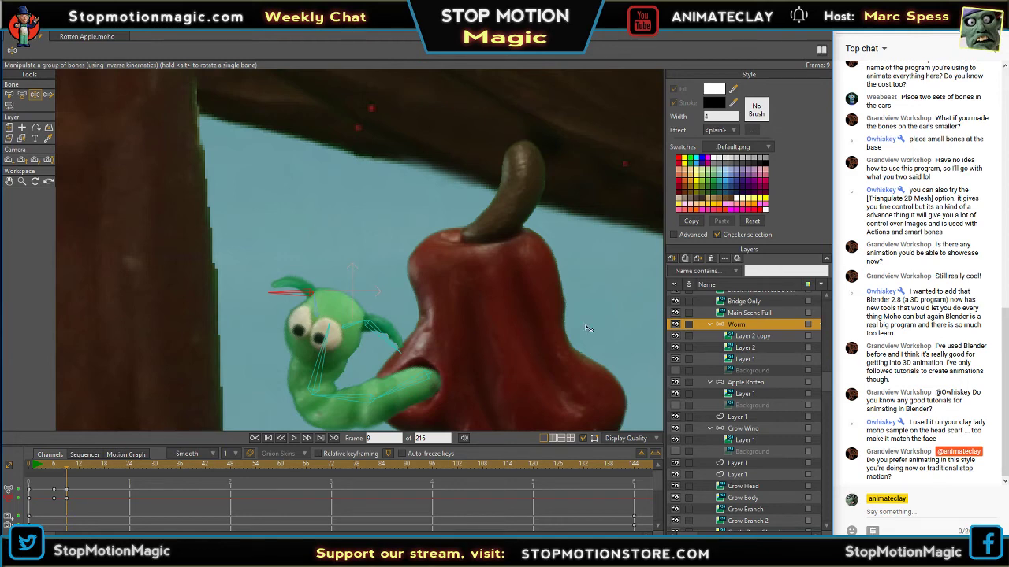
{"action": "mouse_move", "coordinate": [68, 469]}
{"action": "left_mouse_down"}
{"action": "mouse_move", "coordinate": [41, 471]}
{"action": "mouse_move", "coordinate": [66, 475]}
{"action": "left_mouse_up"}
- Raise both of the worm's outer ear bones slightly at frame 9
{"action": "scroll", "coordinate": [491, 208], "scroll_direction": "down", "scroll_amount": 5}
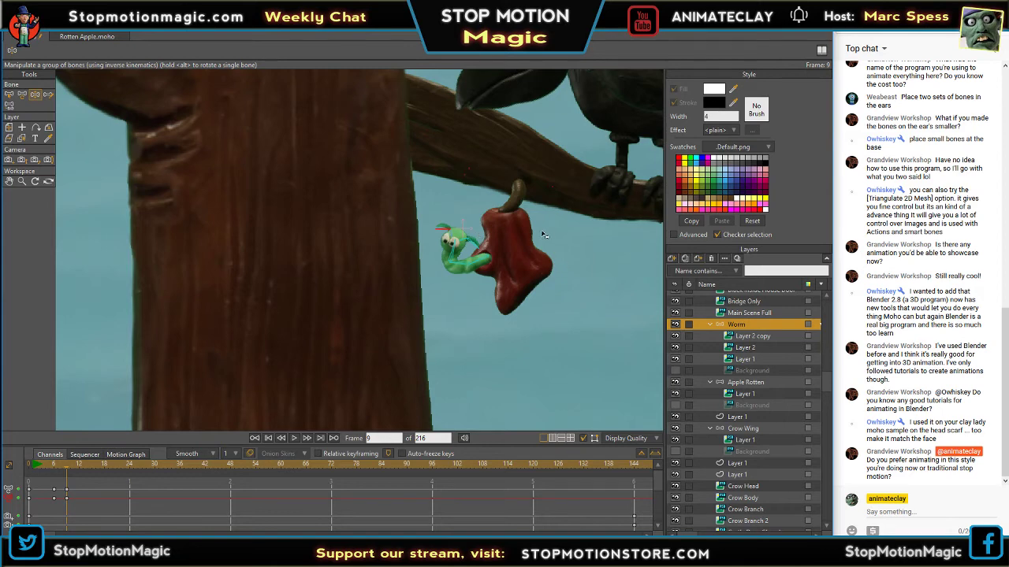
{"action": "scroll", "coordinate": [564, 221], "scroll_direction": "down", "scroll_amount": 5}
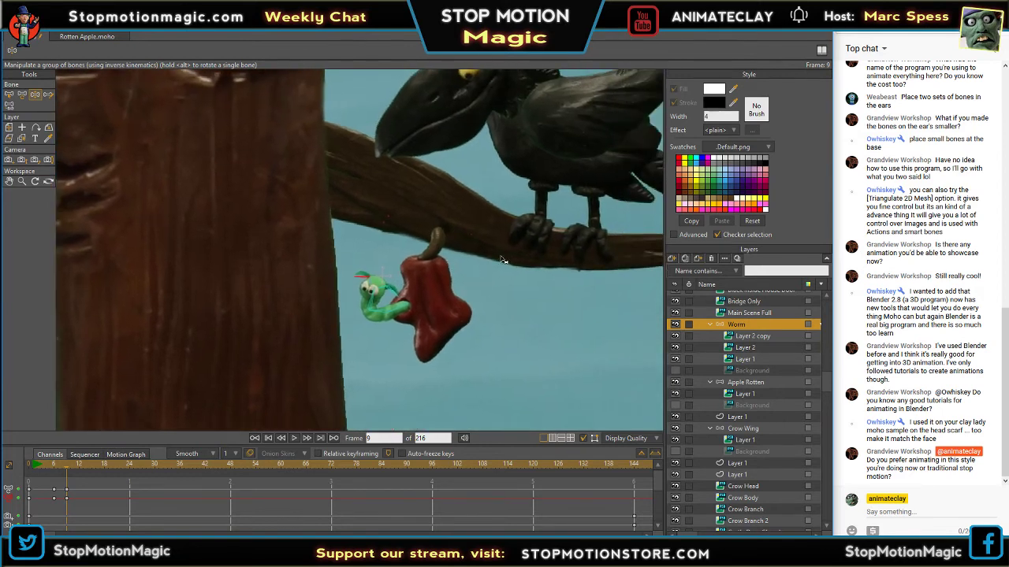
{"action": "scroll", "coordinate": [506, 260], "scroll_direction": "up", "scroll_amount": 5}
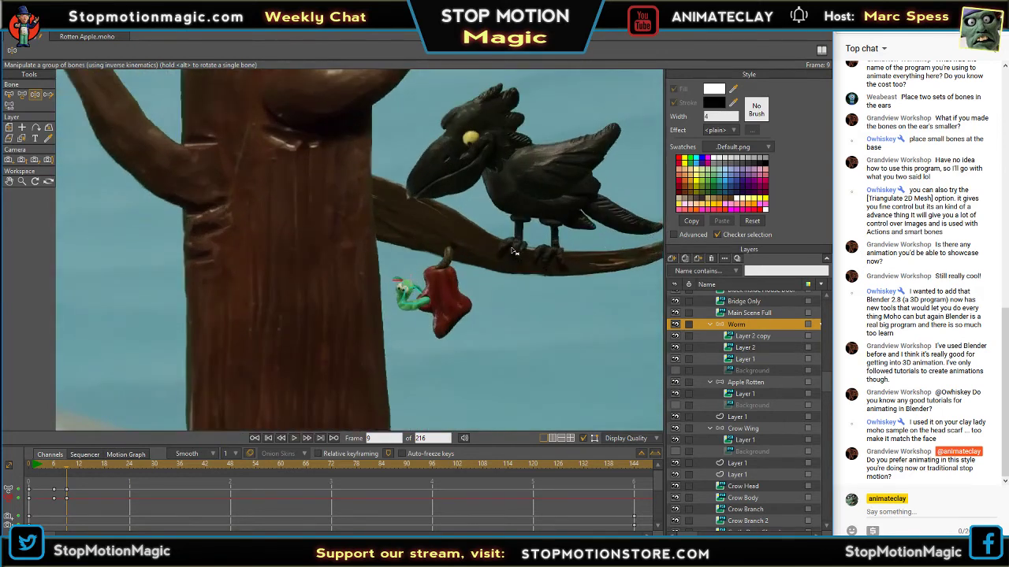
{"action": "scroll", "coordinate": [508, 261], "scroll_direction": "up", "scroll_amount": 5}
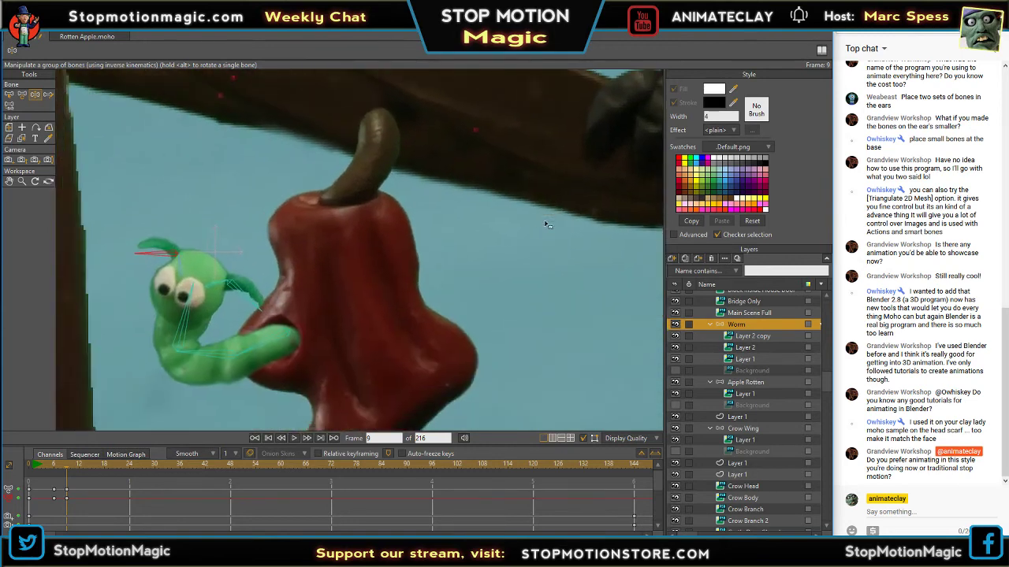
{"action": "left_click_drag", "start_coordinate": [449, 301], "coordinate": [439, 266]}
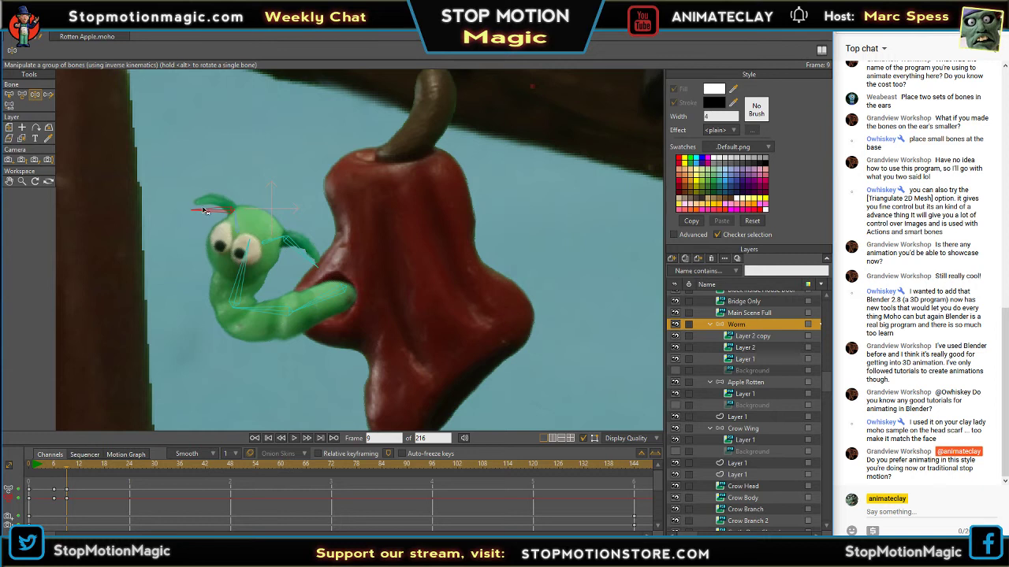
{"action": "left_click_drag", "start_coordinate": [204, 213], "coordinate": [199, 200]}
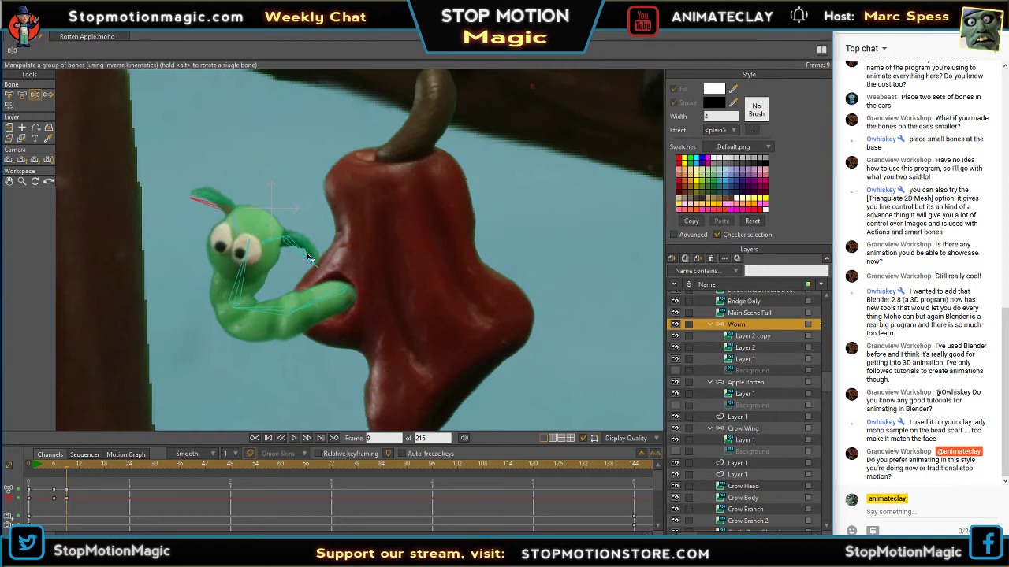
{"action": "left_click_drag", "start_coordinate": [309, 258], "coordinate": [323, 238]}
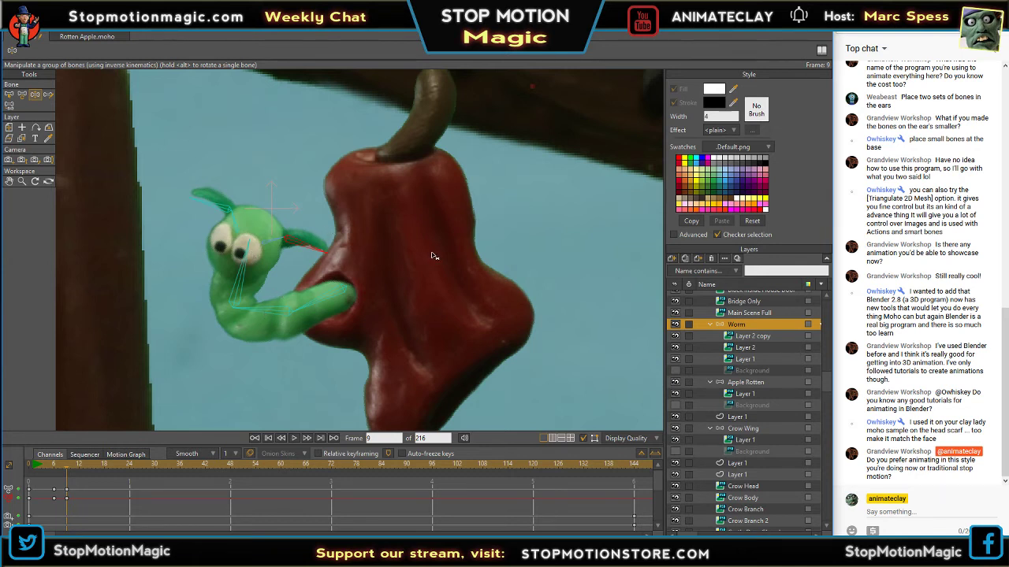
- Check the worm's pose against the whole crow scene and lower both outer ear bones a little at frame 9
{"action": "scroll", "coordinate": [435, 254], "scroll_direction": "down", "scroll_amount": 5}
{"action": "scroll", "coordinate": [435, 254], "scroll_direction": "down", "scroll_amount": 3}
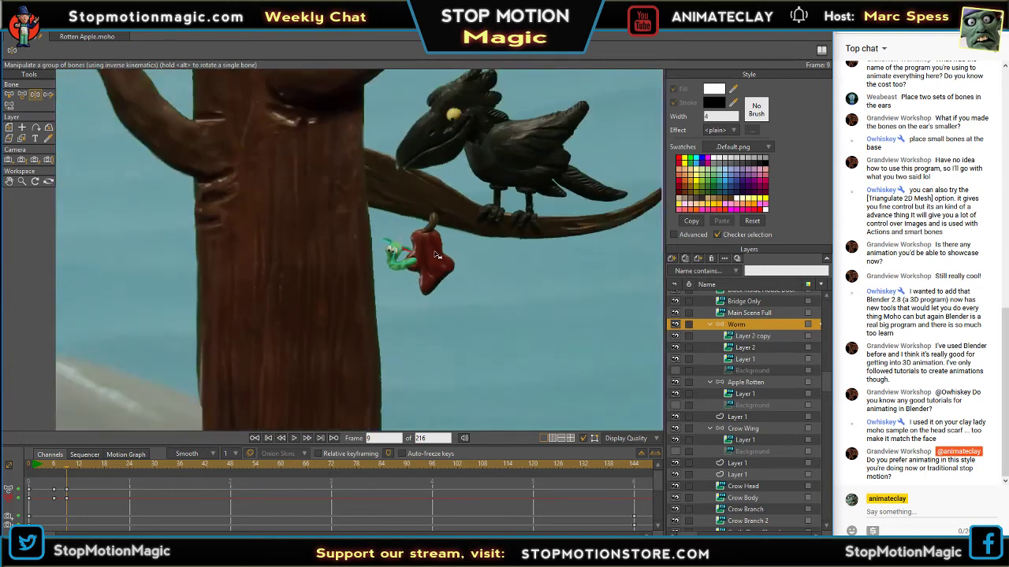
{"action": "scroll", "coordinate": [436, 254], "scroll_direction": "up", "scroll_amount": 2}
{"action": "scroll", "coordinate": [435, 255], "scroll_direction": "up", "scroll_amount": 3}
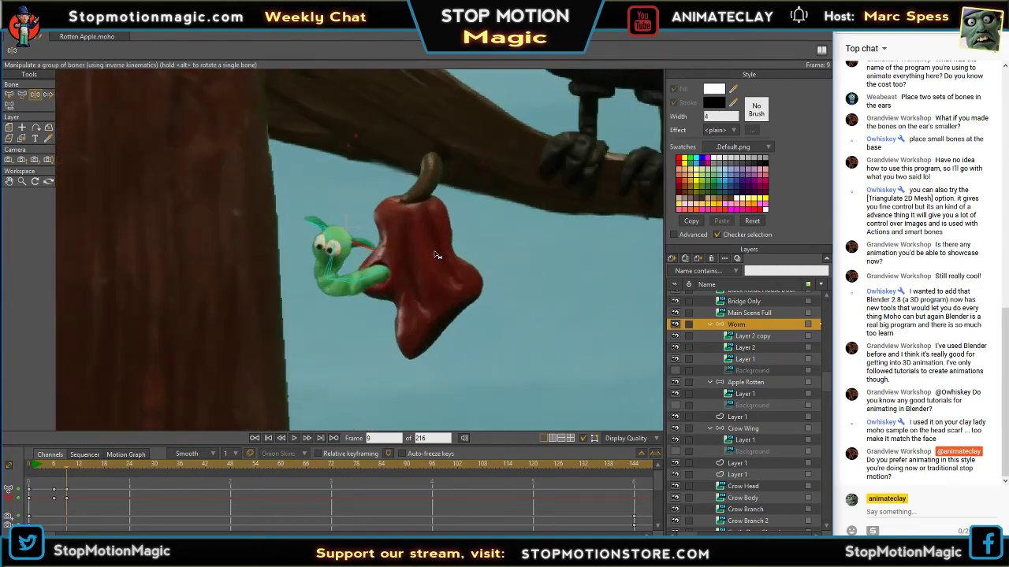
{"action": "scroll", "coordinate": [436, 254], "scroll_direction": "down", "scroll_amount": 3}
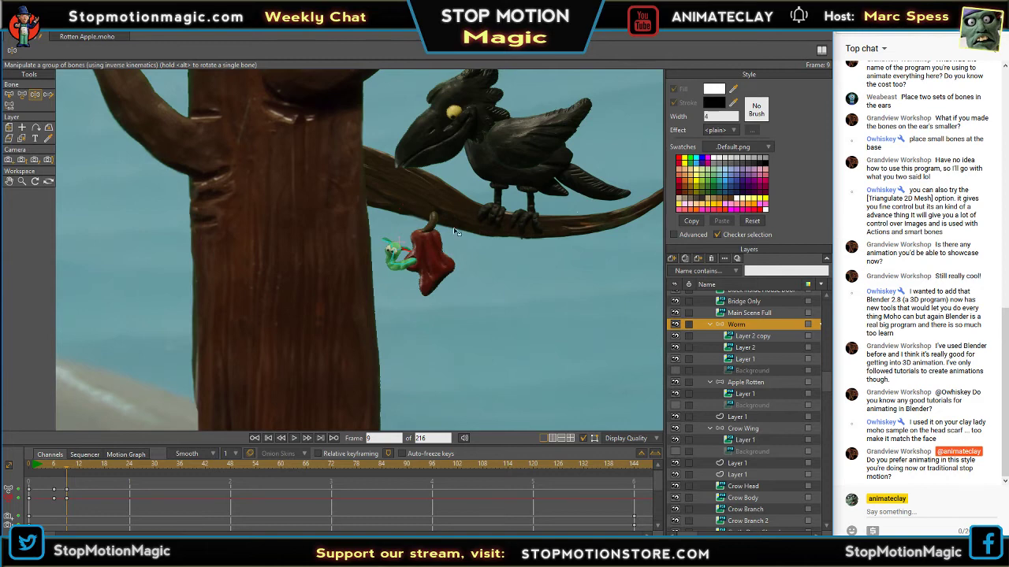
{"action": "scroll", "coordinate": [455, 231], "scroll_direction": "up", "scroll_amount": 3}
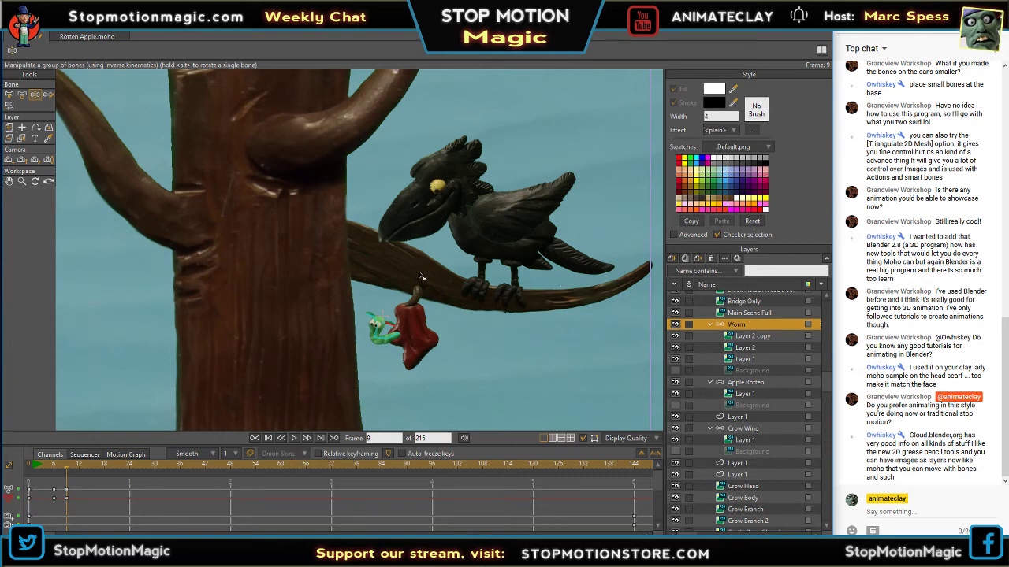
{"action": "scroll", "coordinate": [422, 329], "scroll_direction": "up", "scroll_amount": 5}
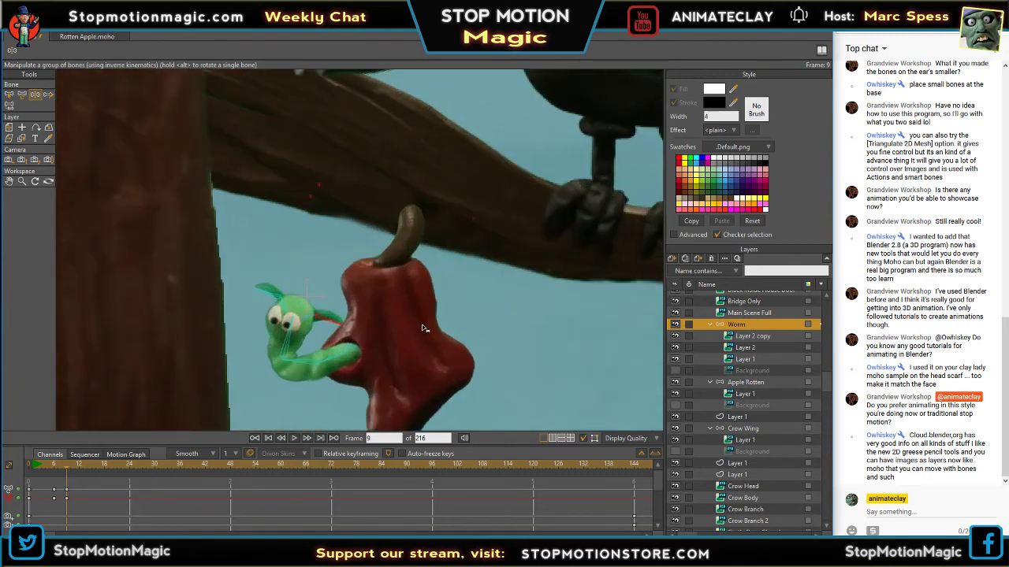
{"action": "left_click_drag", "start_coordinate": [454, 315], "coordinate": [486, 264]}
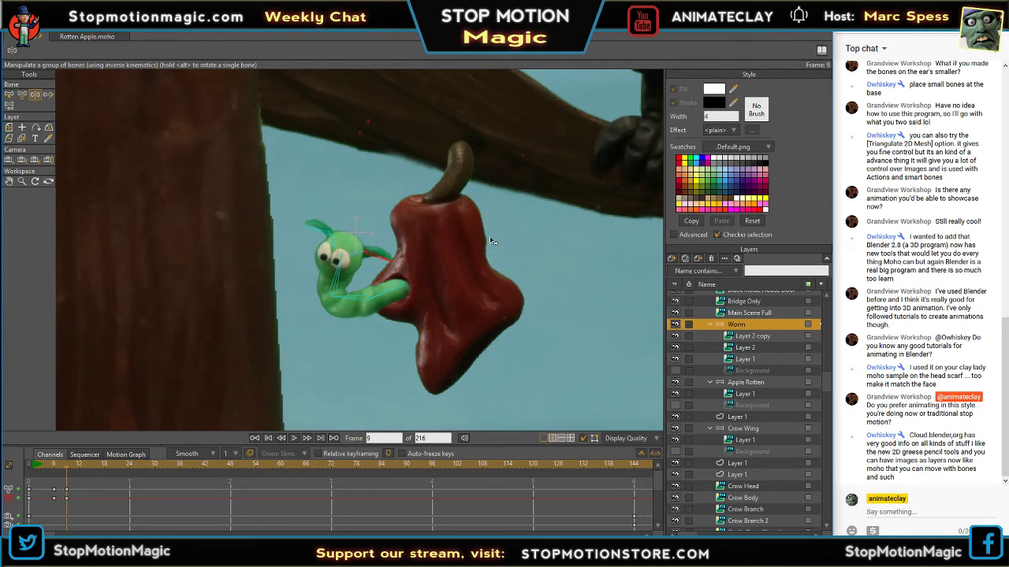
{"action": "left_click_drag", "start_coordinate": [385, 265], "coordinate": [383, 274]}
{"action": "left_click", "coordinate": [312, 232]}
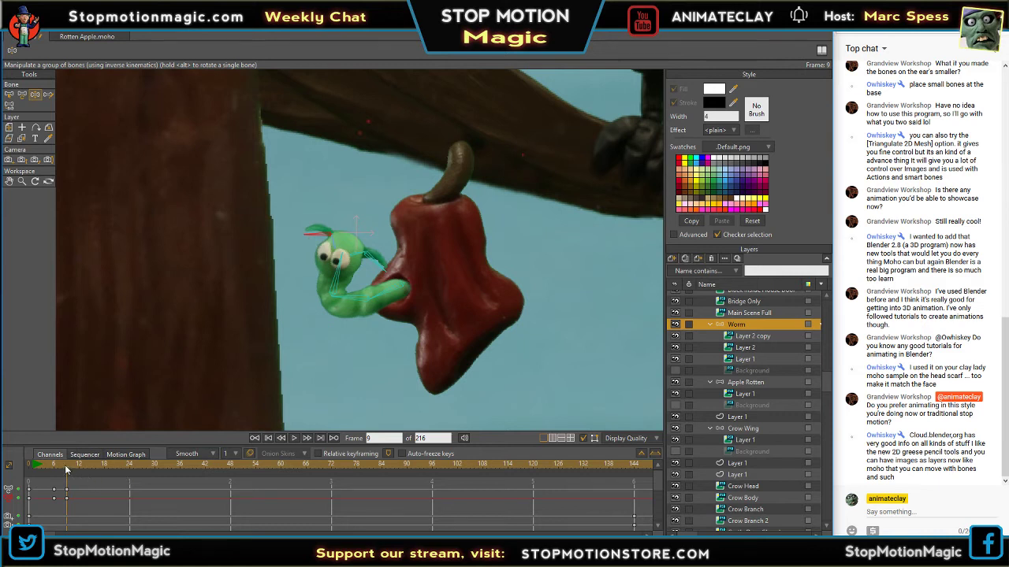
- At frame 8, hide and reshow the Worm's Layer 1, Layer 2 and Layer 2 copy to identify which parts they hold
{"action": "mouse_move", "coordinate": [66, 470]}
{"action": "left_mouse_down"}
{"action": "mouse_move", "coordinate": [48, 472]}
{"action": "mouse_move", "coordinate": [82, 487]}
{"action": "mouse_move", "coordinate": [41, 480]}
{"action": "mouse_move", "coordinate": [63, 486]}
{"action": "left_mouse_up"}
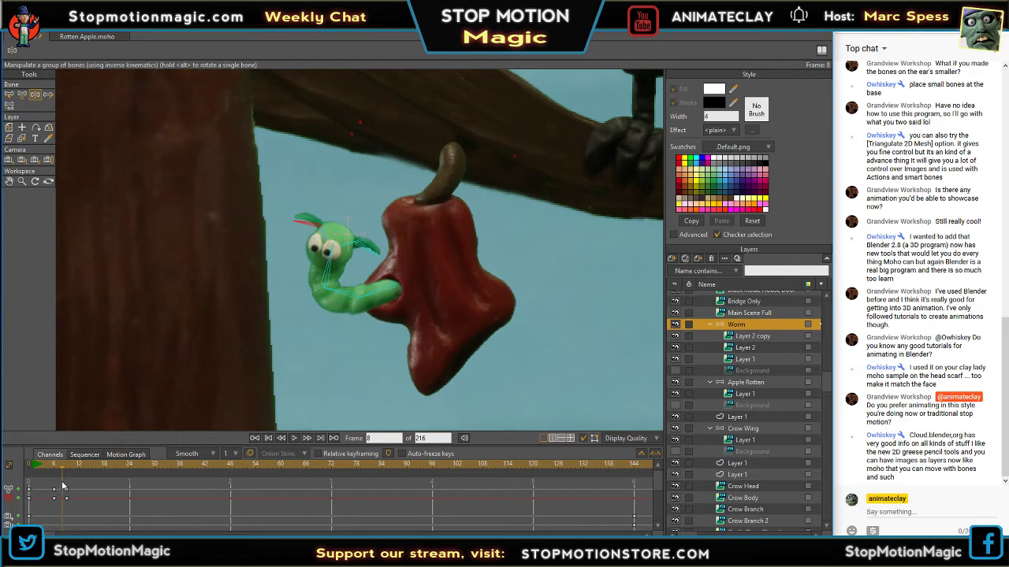
{"action": "left_click", "coordinate": [675, 359]}
{"action": "left_click", "coordinate": [675, 359]}
{"action": "left_click", "coordinate": [675, 348]}
{"action": "left_click", "coordinate": [674, 348]}
{"action": "left_click", "coordinate": [674, 337]}
{"action": "left_click", "coordinate": [675, 337]}
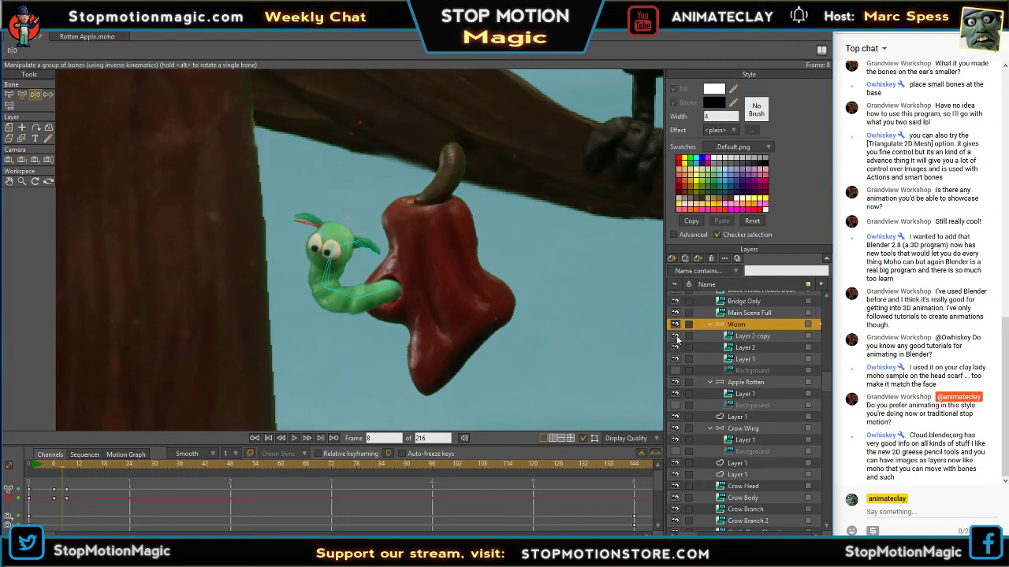
- At frame 8, move both of the worm's pupils, Layer 2 copy and Layer 2, upward in the eyes
{"action": "left_click", "coordinate": [748, 336]}
{"action": "scroll", "coordinate": [609, 322], "scroll_direction": "up", "scroll_amount": 4}
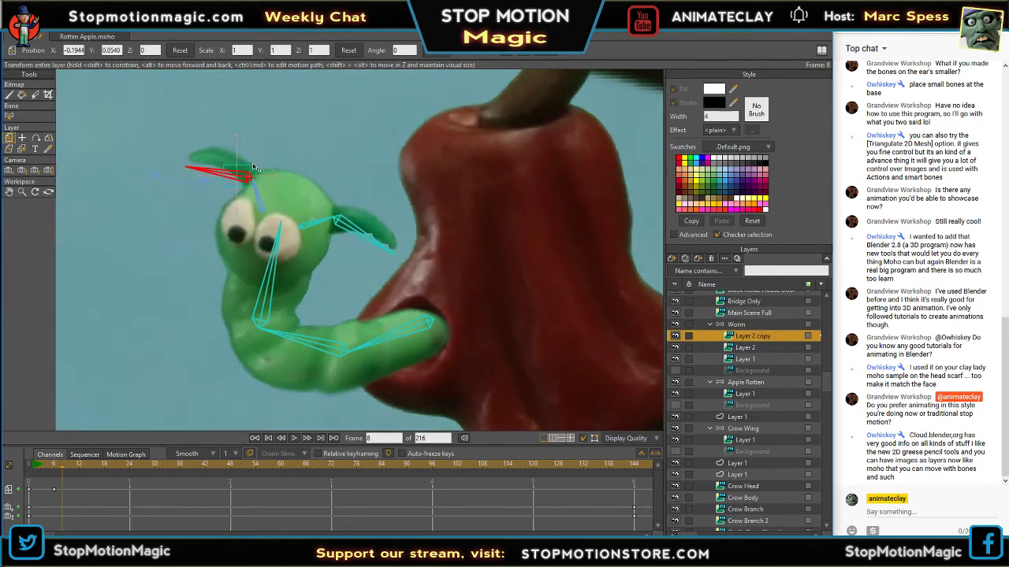
{"action": "left_click_drag", "start_coordinate": [254, 163], "coordinate": [250, 164]}
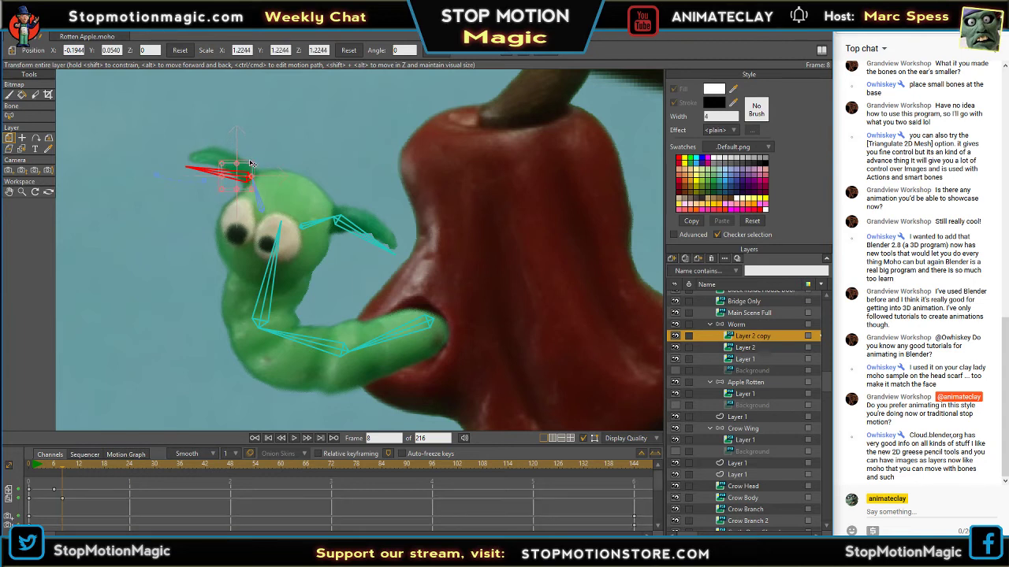
{"action": "key", "text": "ctrl+z"}
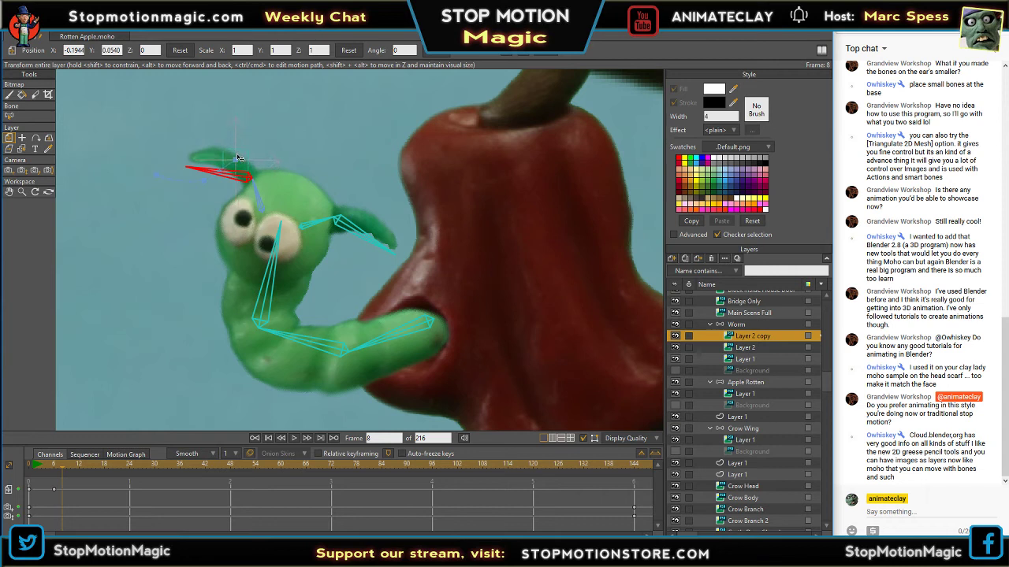
{"action": "left_click_drag", "start_coordinate": [239, 158], "coordinate": [239, 150]}
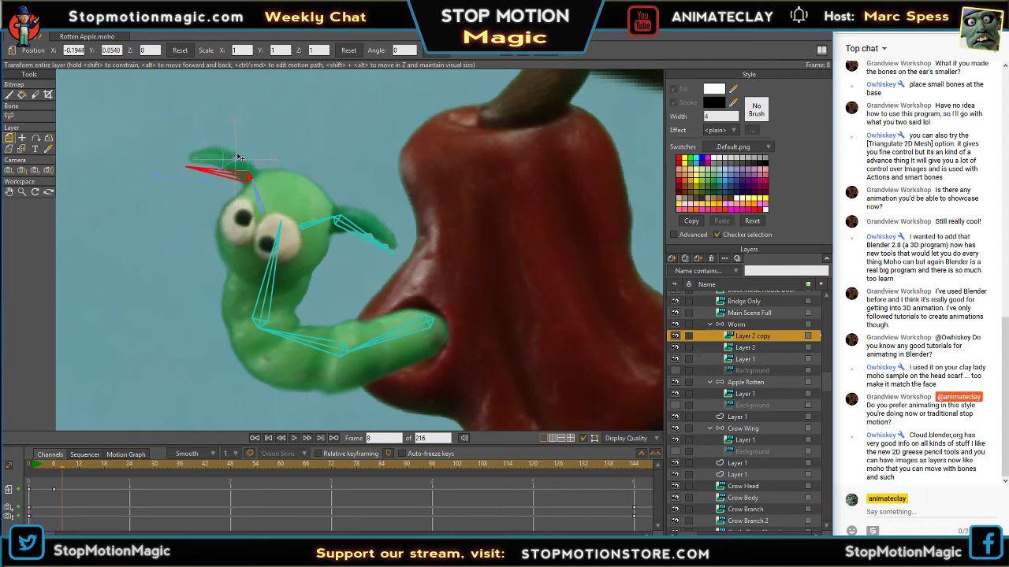
{"action": "left_click", "coordinate": [729, 352]}
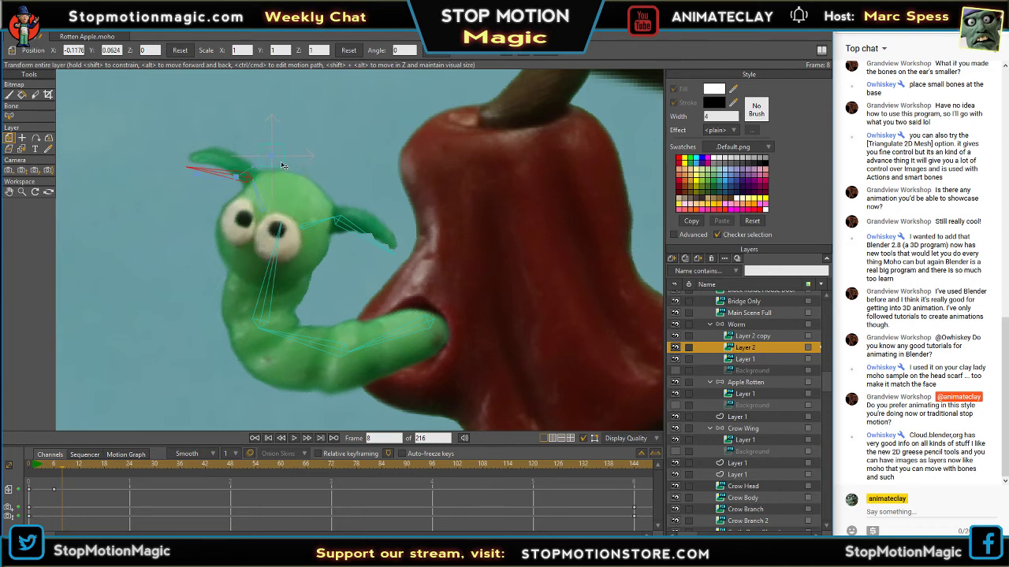
{"action": "left_click_drag", "start_coordinate": [284, 162], "coordinate": [284, 157]}
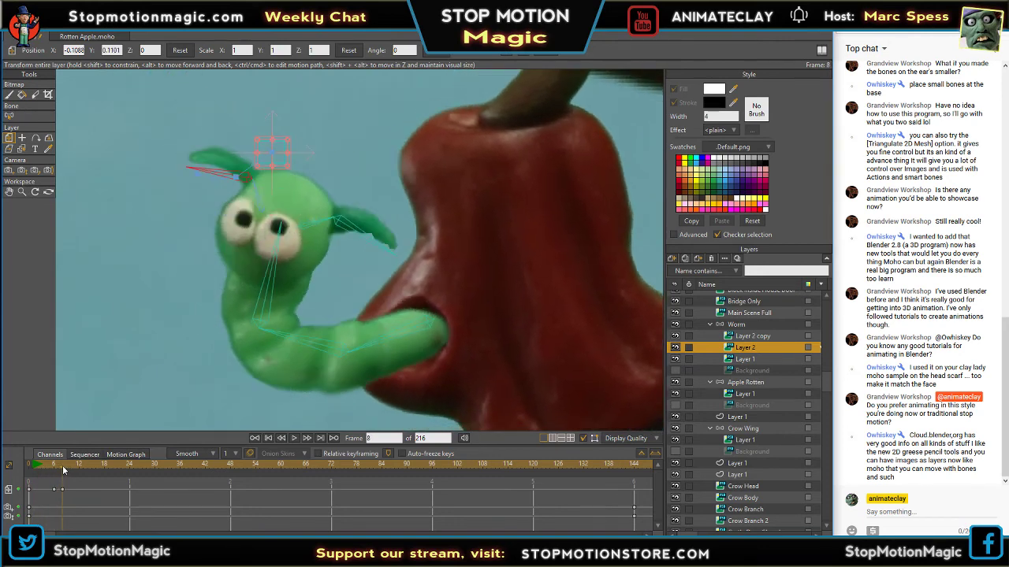
- At frame 13, bend the Worm layer's body bones so the head drops below the apple's hole toward the trunk
{"action": "mouse_move", "coordinate": [64, 470]}
{"action": "left_mouse_down"}
{"action": "mouse_move", "coordinate": [75, 469]}
{"action": "mouse_move", "coordinate": [57, 470]}
{"action": "left_mouse_up"}
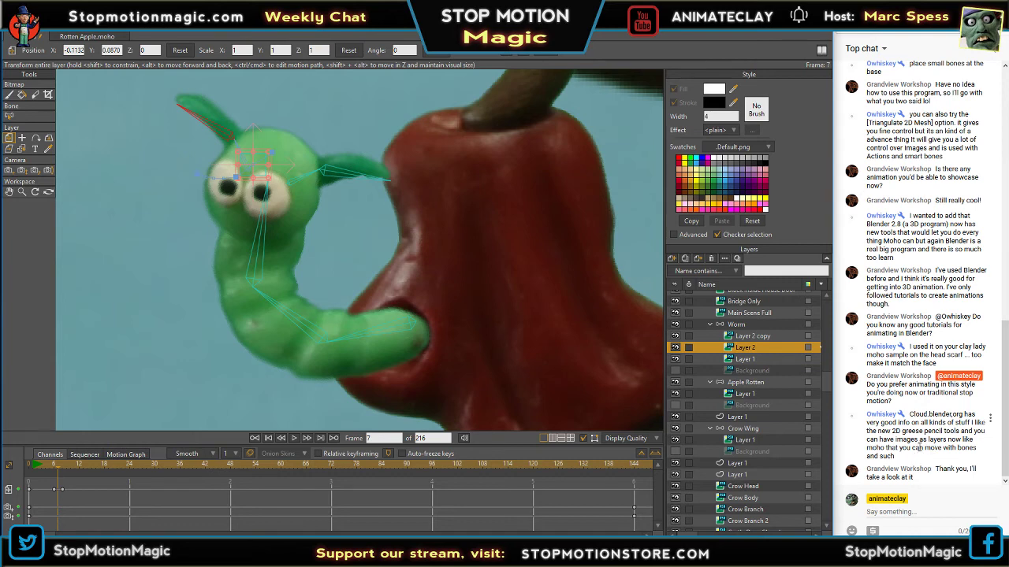
{"action": "left_click_drag", "start_coordinate": [345, 265], "coordinate": [413, 285]}
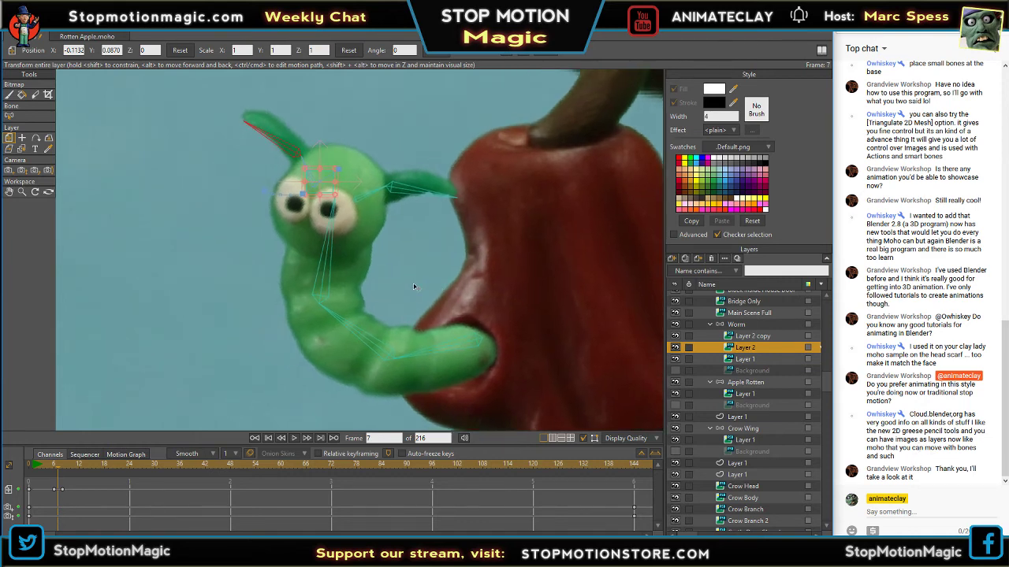
{"action": "scroll", "coordinate": [413, 285], "scroll_direction": "down", "scroll_amount": 3}
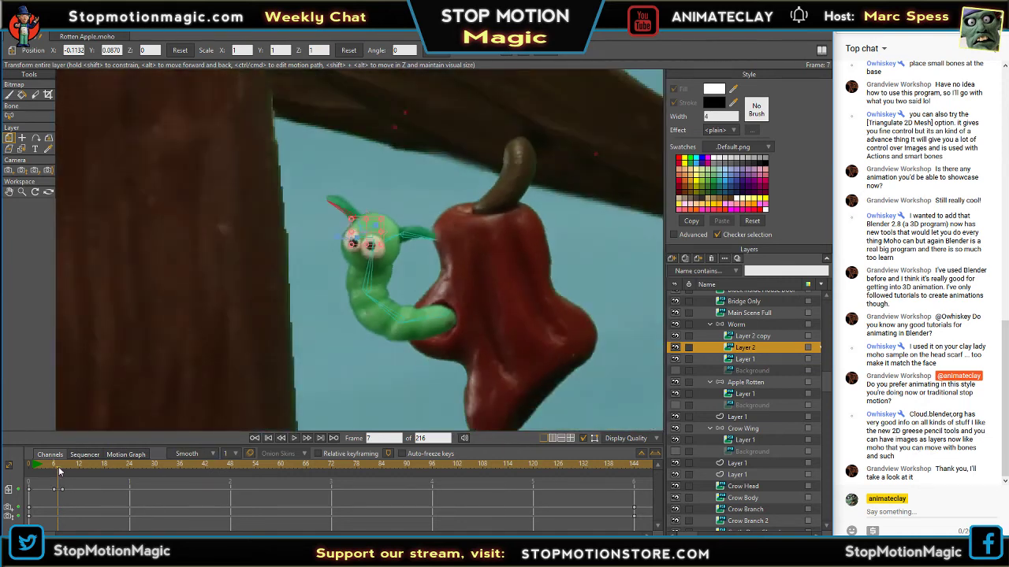
{"action": "left_click_drag", "start_coordinate": [59, 470], "coordinate": [82, 470]}
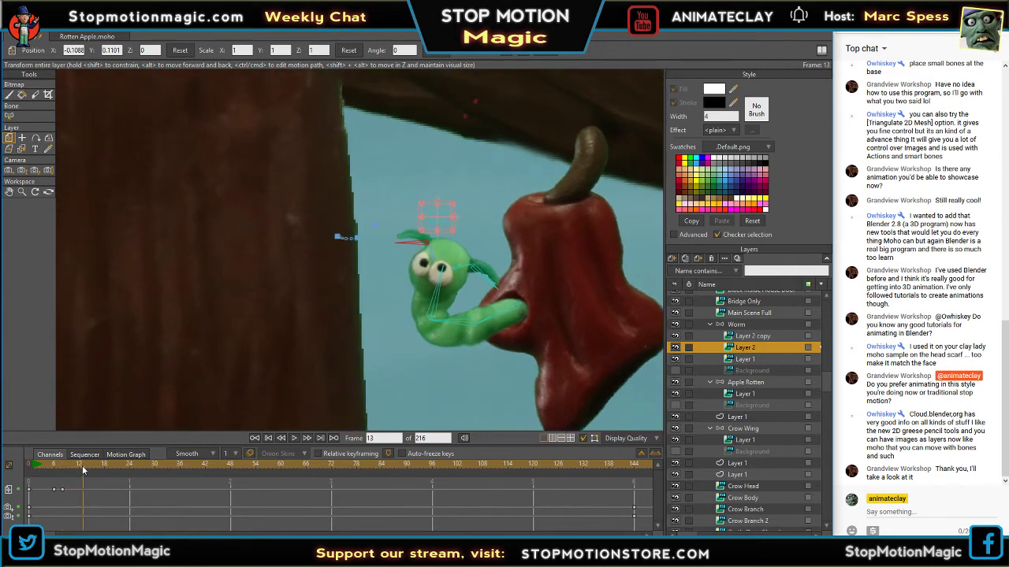
{"action": "left_click", "coordinate": [783, 335]}
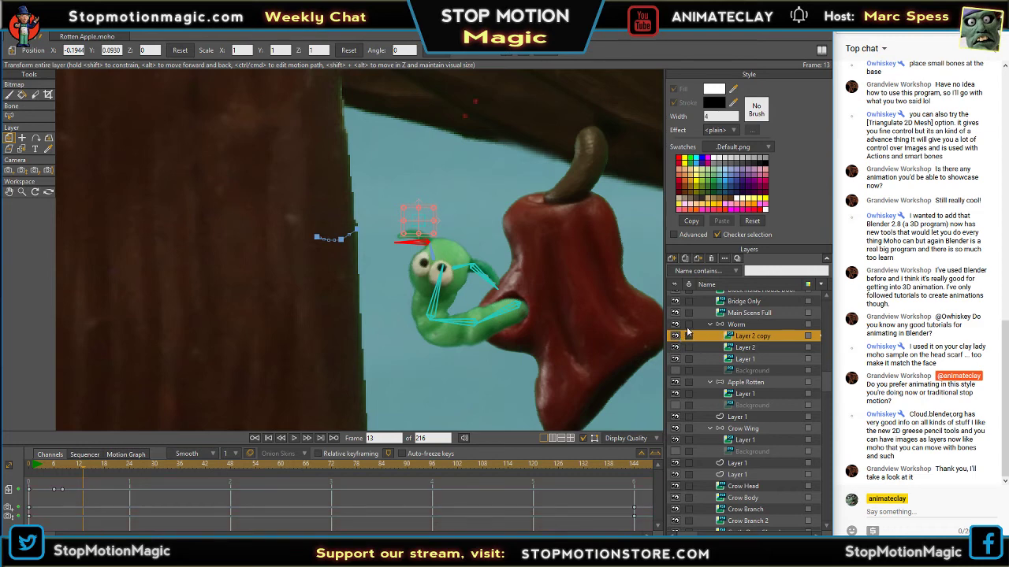
{"action": "left_click", "coordinate": [737, 325]}
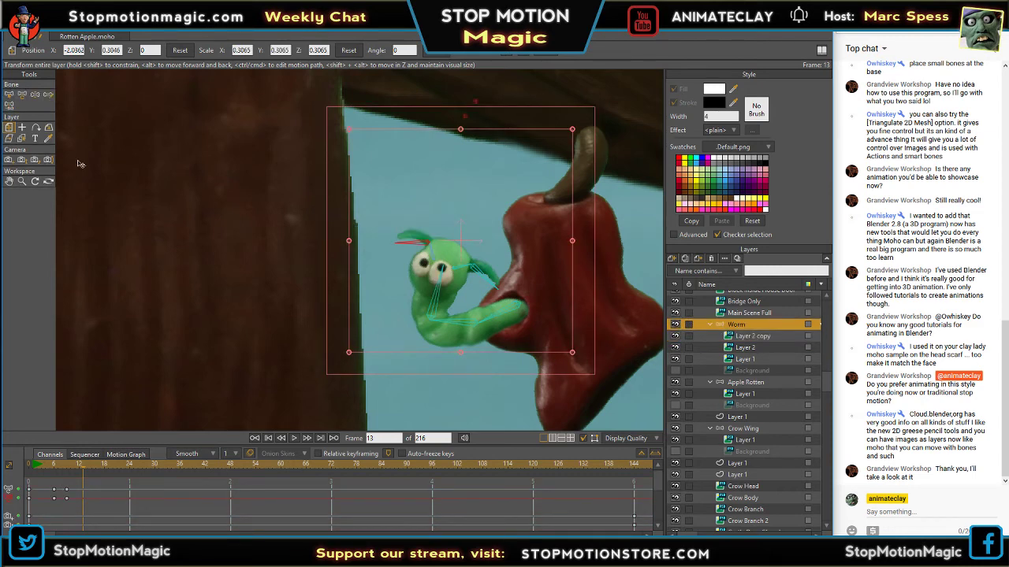
{"action": "left_click", "coordinate": [36, 95]}
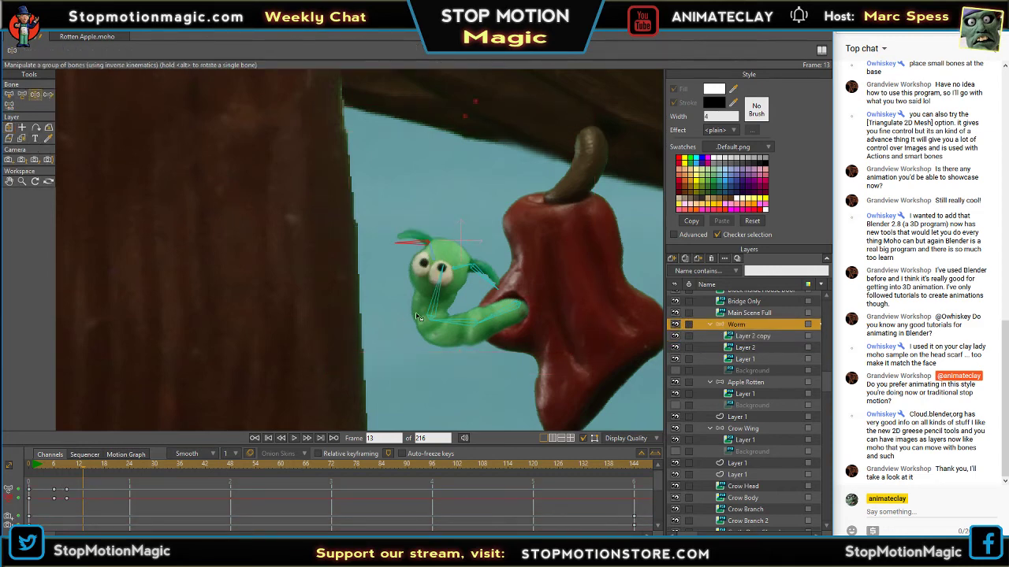
{"action": "left_click_drag", "start_coordinate": [465, 327], "coordinate": [488, 346]}
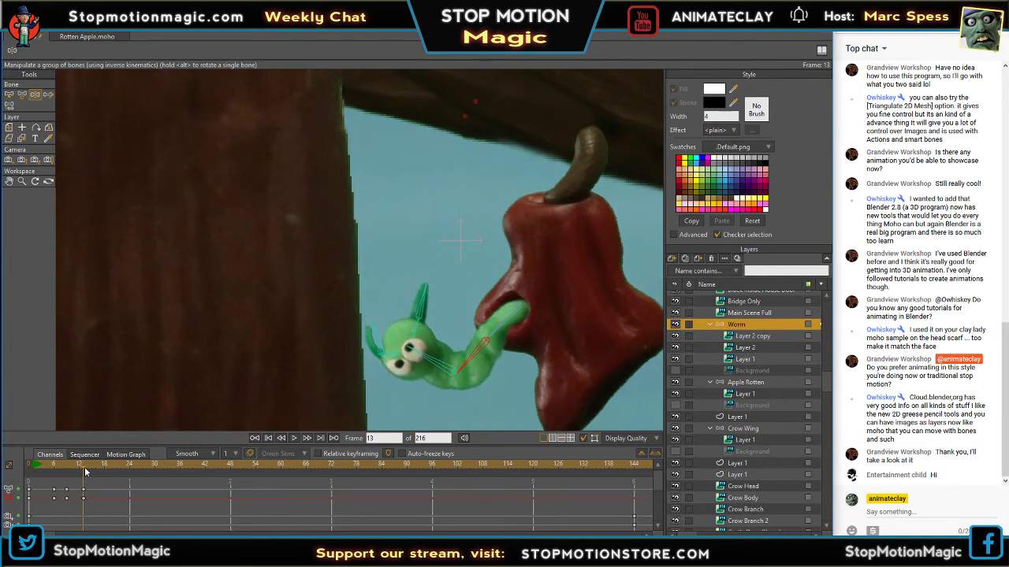
- Shift the worm's bone keys at frames 9 and 13 one frame later, to frames 10 and 14
{"action": "mouse_move", "coordinate": [85, 471]}
{"action": "left_mouse_down"}
{"action": "mouse_move", "coordinate": [57, 465]}
{"action": "mouse_move", "coordinate": [113, 462]}
{"action": "mouse_move", "coordinate": [55, 466]}
{"action": "mouse_move", "coordinate": [84, 468]}
{"action": "left_mouse_up"}
{"action": "left_click", "coordinate": [84, 492]}
{"action": "left_click_drag", "start_coordinate": [86, 493], "coordinate": [104, 478]}
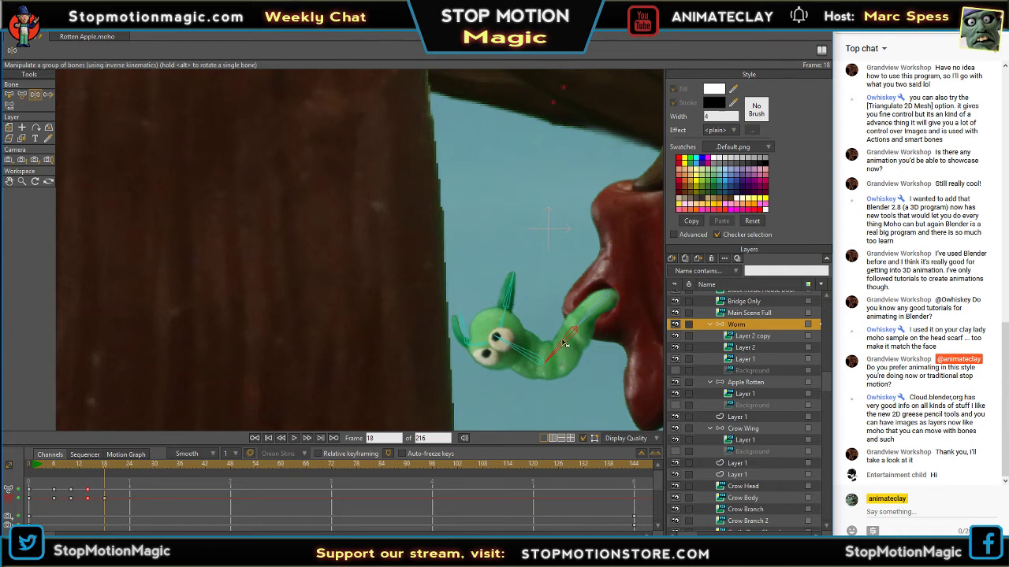
- At frame 18, lift the worm's body out from the apple and swing its head sideways toward the trunk
{"action": "left_click_drag", "start_coordinate": [565, 344], "coordinate": [495, 271]}
{"action": "left_click_drag", "start_coordinate": [470, 229], "coordinate": [542, 241]}
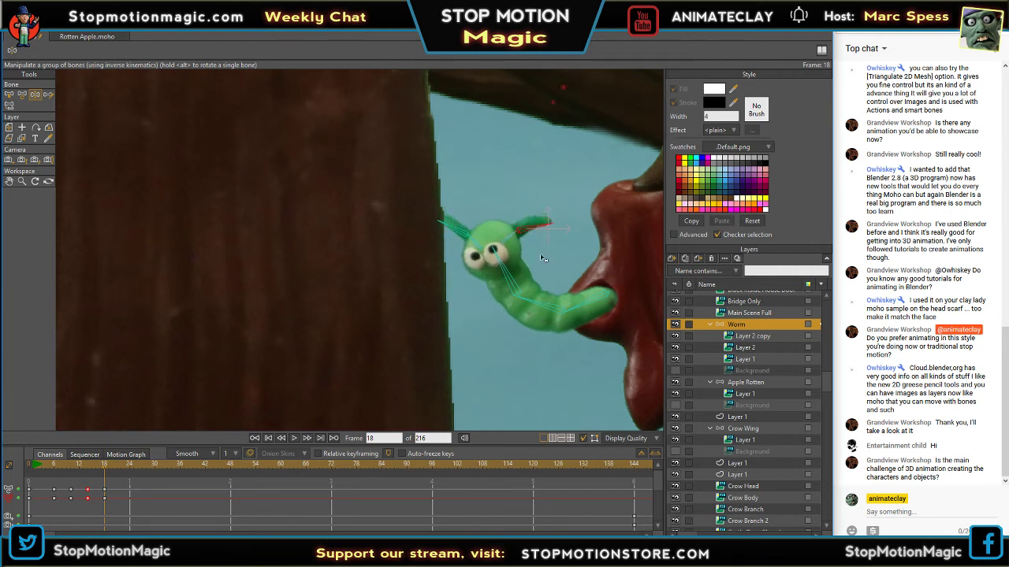
{"action": "mouse_move", "coordinate": [106, 466]}
{"action": "left_mouse_down"}
{"action": "mouse_move", "coordinate": [44, 467]}
{"action": "mouse_move", "coordinate": [105, 470]}
{"action": "left_mouse_up"}
{"action": "left_click_drag", "start_coordinate": [509, 280], "coordinate": [463, 275]}
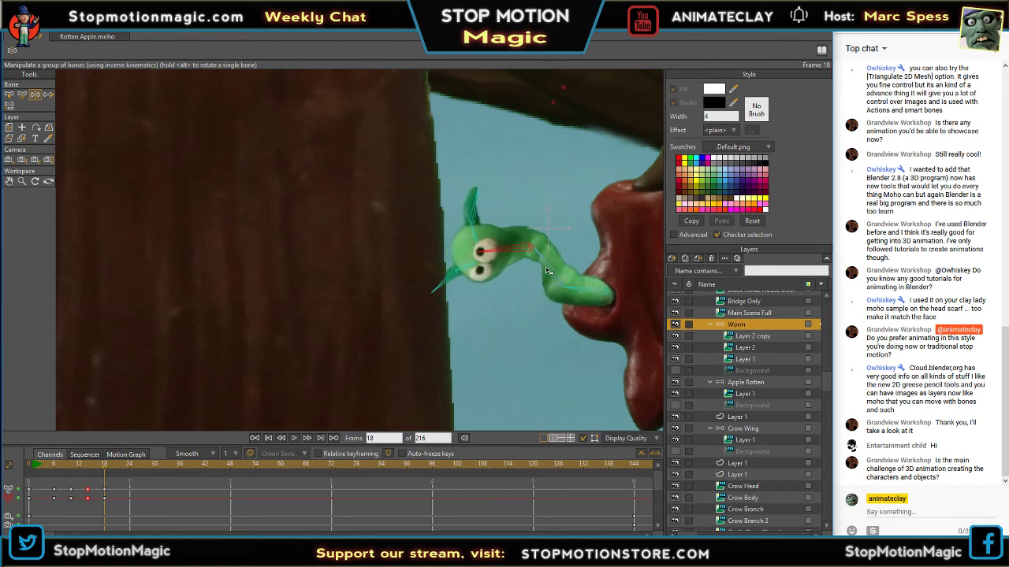
{"action": "left_click_drag", "start_coordinate": [545, 267], "coordinate": [542, 274]}
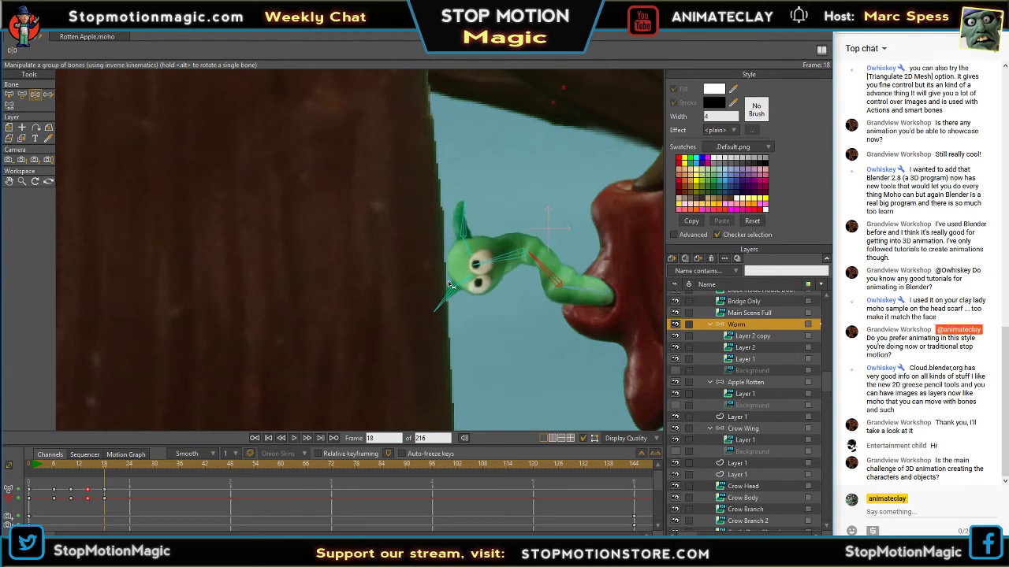
- Rotate both of the worm's ears at frame 18, swinging the lower one up and tilting the upper one toward the trunk
{"action": "left_click_drag", "start_coordinate": [447, 298], "coordinate": [439, 252]}
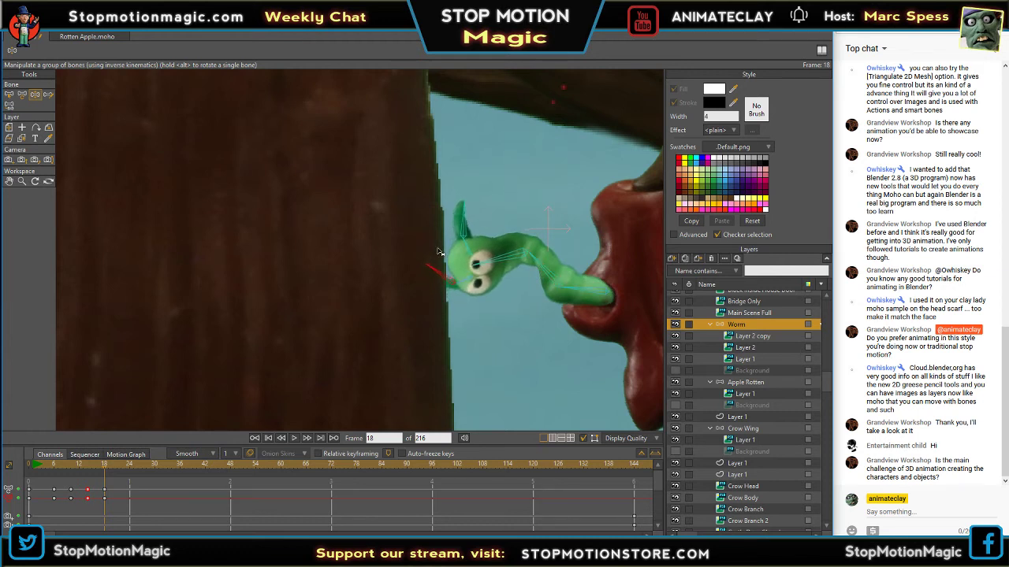
{"action": "left_click", "coordinate": [460, 219]}
{"action": "left_click_drag", "start_coordinate": [464, 221], "coordinate": [453, 211]}
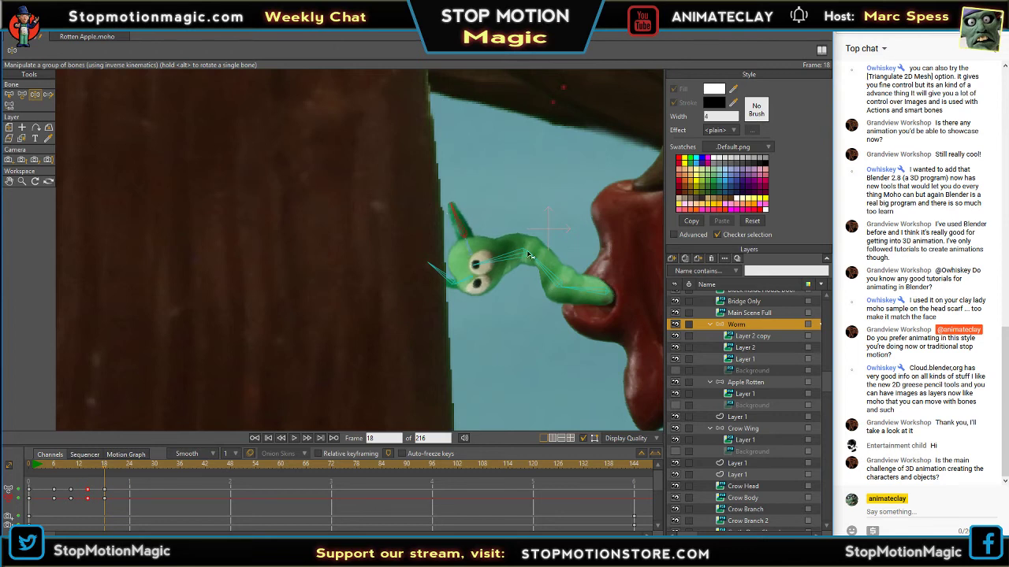
- At frame 18, bring the worm's head upright and curve its body back close to the apple
{"action": "left_click_drag", "start_coordinate": [542, 265], "coordinate": [532, 215]}
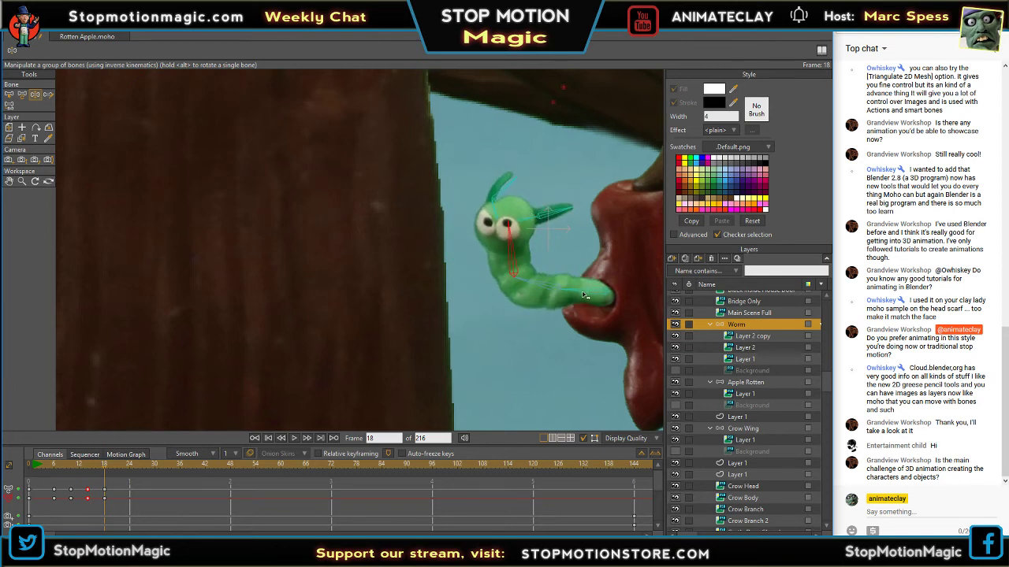
{"action": "mouse_move", "coordinate": [554, 291]}
{"action": "left_mouse_down"}
{"action": "mouse_move", "coordinate": [544, 298]}
{"action": "mouse_move", "coordinate": [562, 260]}
{"action": "mouse_move", "coordinate": [552, 299]}
{"action": "left_mouse_up"}
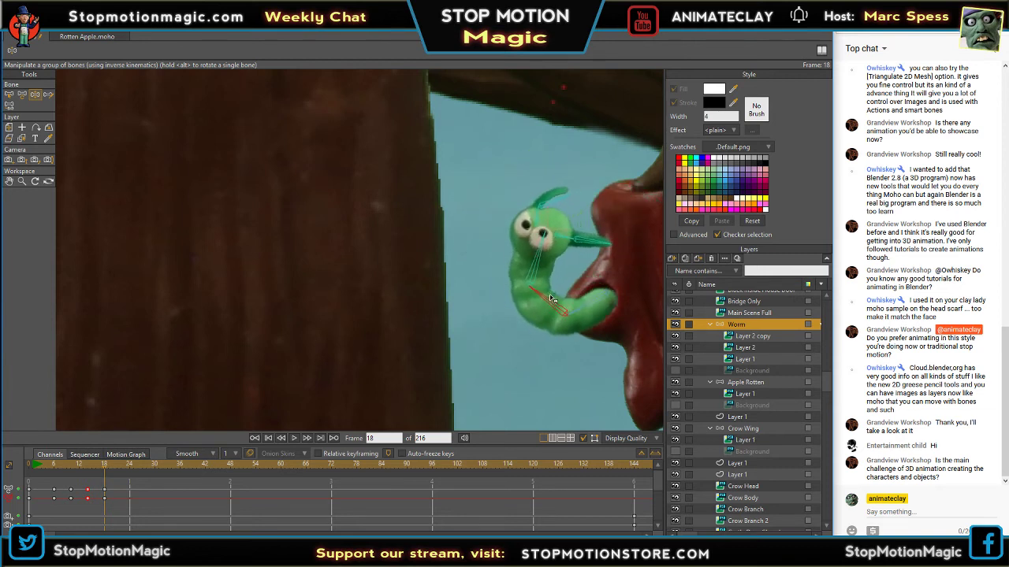
{"action": "left_click_drag", "start_coordinate": [542, 254], "coordinate": [525, 239]}
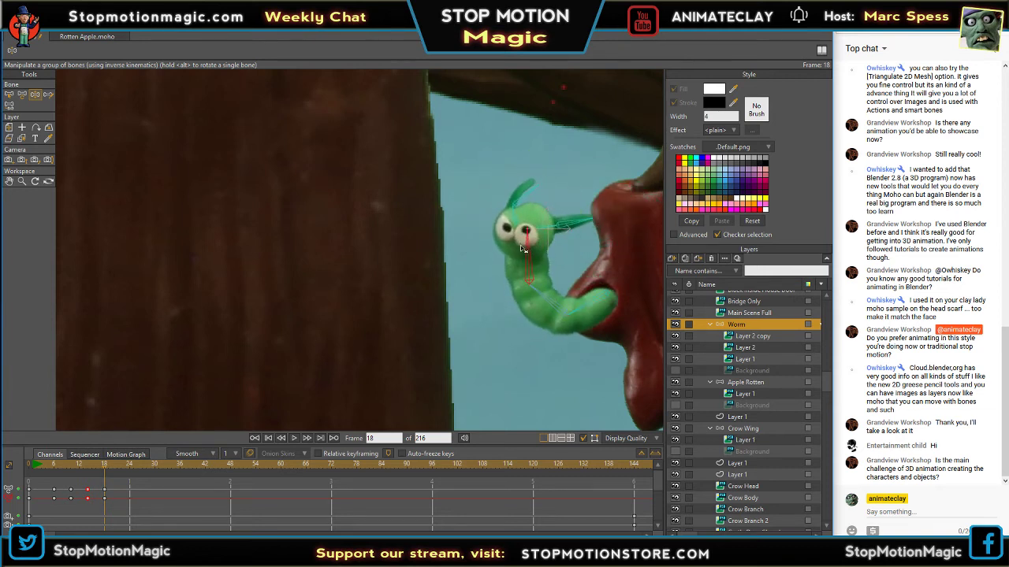
- At frame 15, raise the worm's head and body above the apple's hole
{"action": "mouse_move", "coordinate": [108, 468]}
{"action": "left_mouse_down"}
{"action": "mouse_move", "coordinate": [53, 469]}
{"action": "mouse_move", "coordinate": [104, 474]}
{"action": "mouse_move", "coordinate": [72, 472]}
{"action": "mouse_move", "coordinate": [101, 473]}
{"action": "mouse_move", "coordinate": [91, 473]}
{"action": "left_mouse_up"}
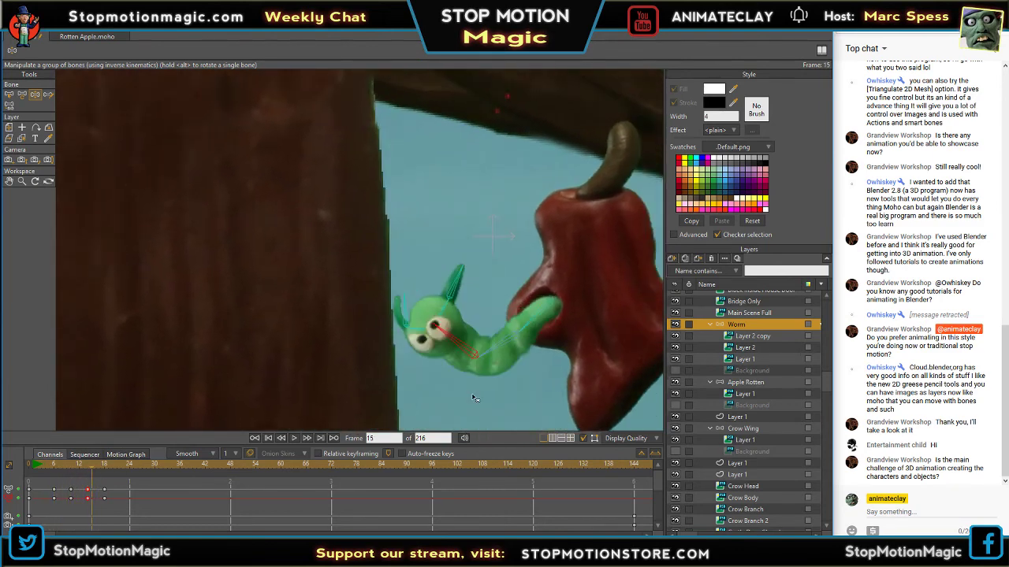
{"action": "left_click_drag", "start_coordinate": [489, 357], "coordinate": [494, 261]}
{"action": "left_click", "coordinate": [540, 290]}
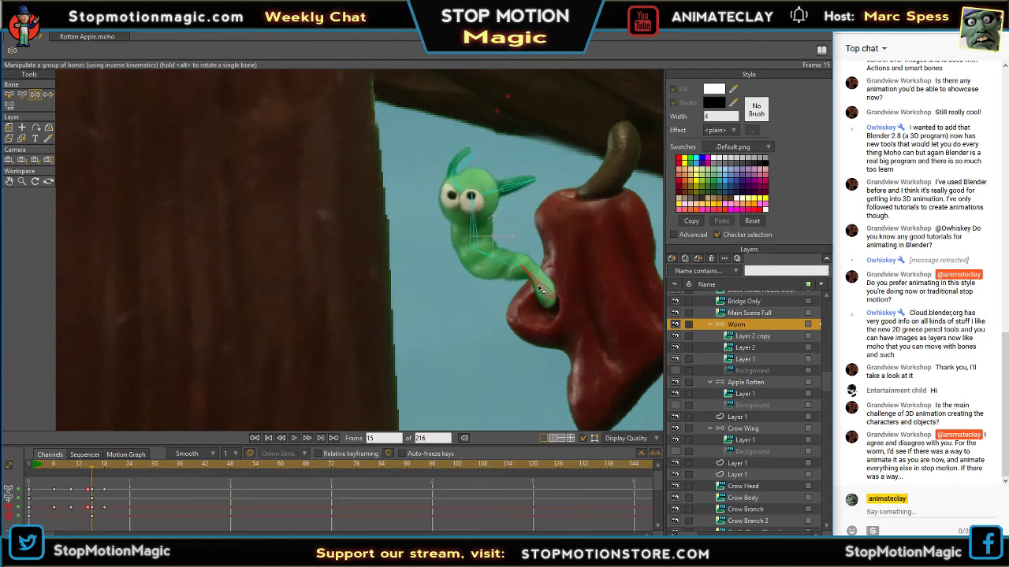
{"action": "left_click", "coordinate": [748, 336]}
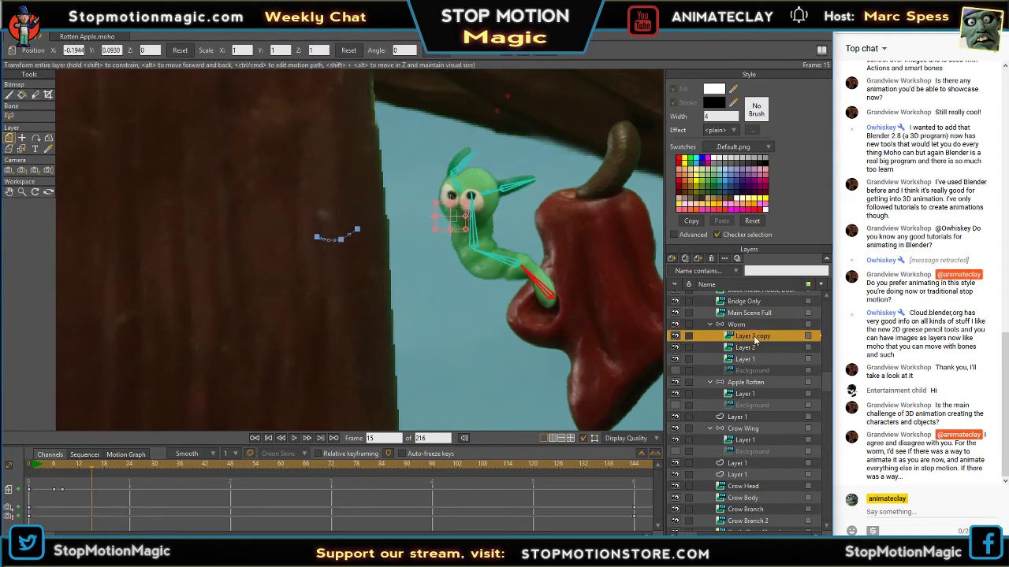
{"action": "left_click", "coordinate": [754, 327]}
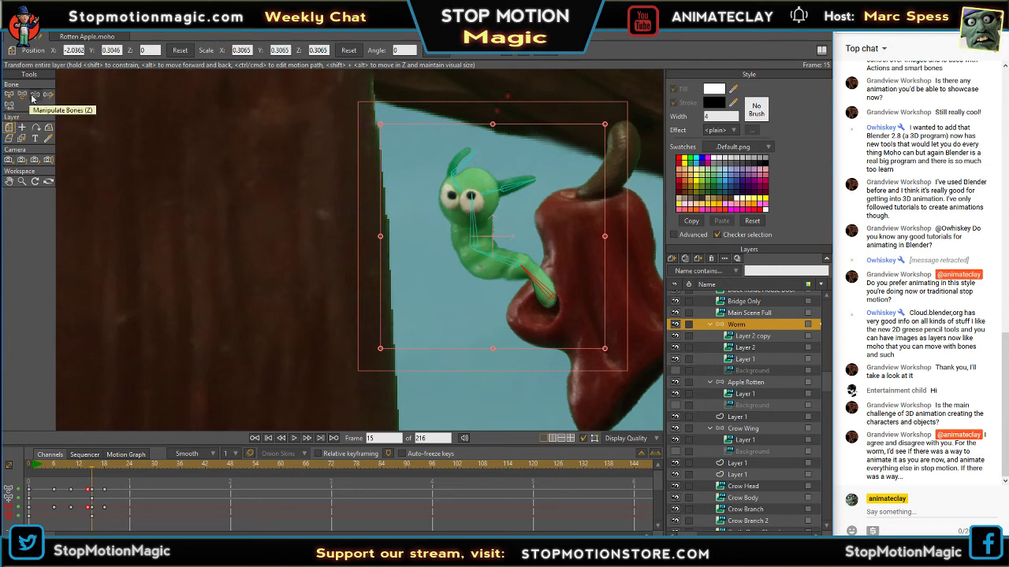
{"action": "left_click", "coordinate": [745, 340]}
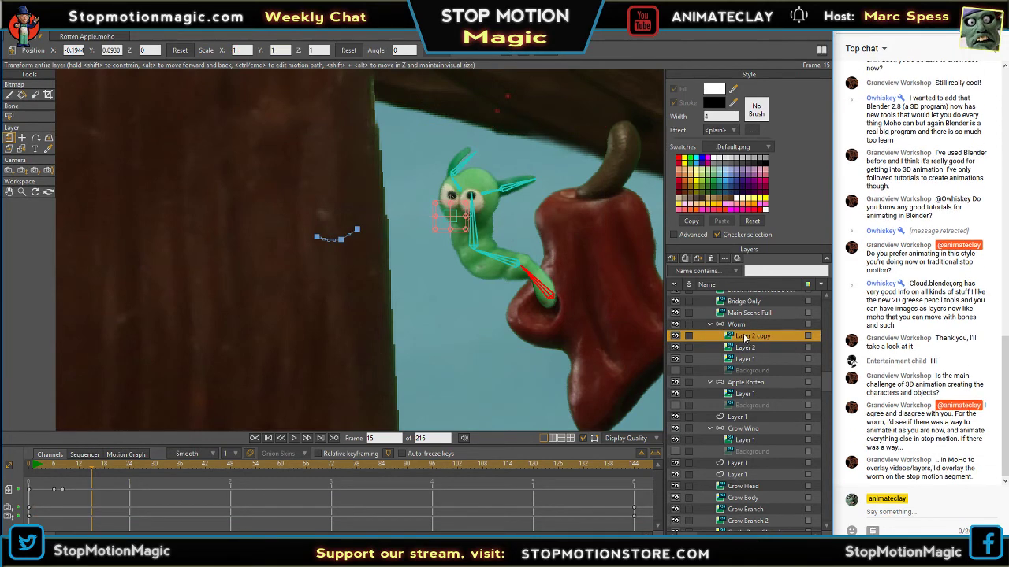
{"action": "left_click", "coordinate": [741, 325]}
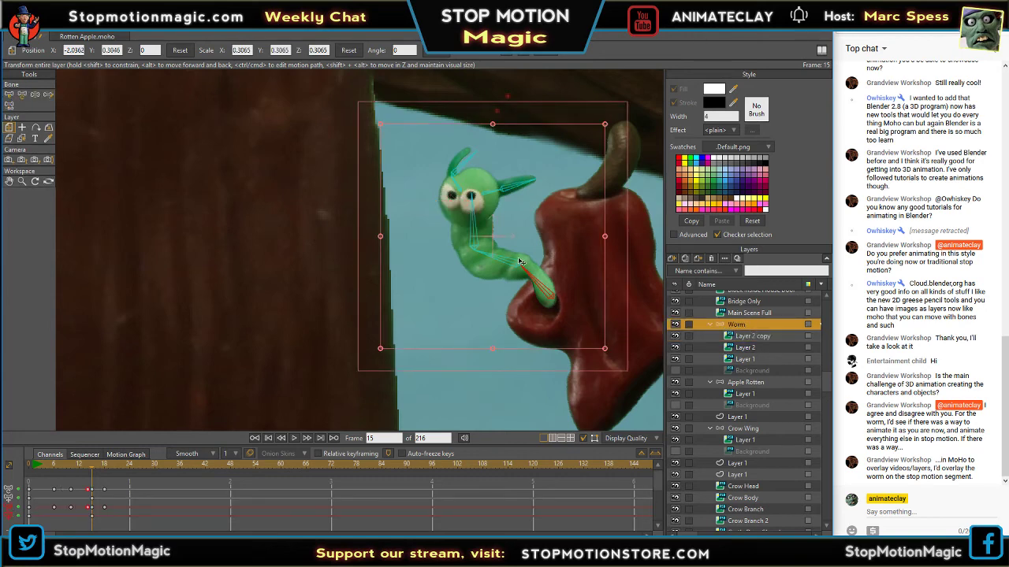
{"action": "left_click", "coordinate": [35, 95]}
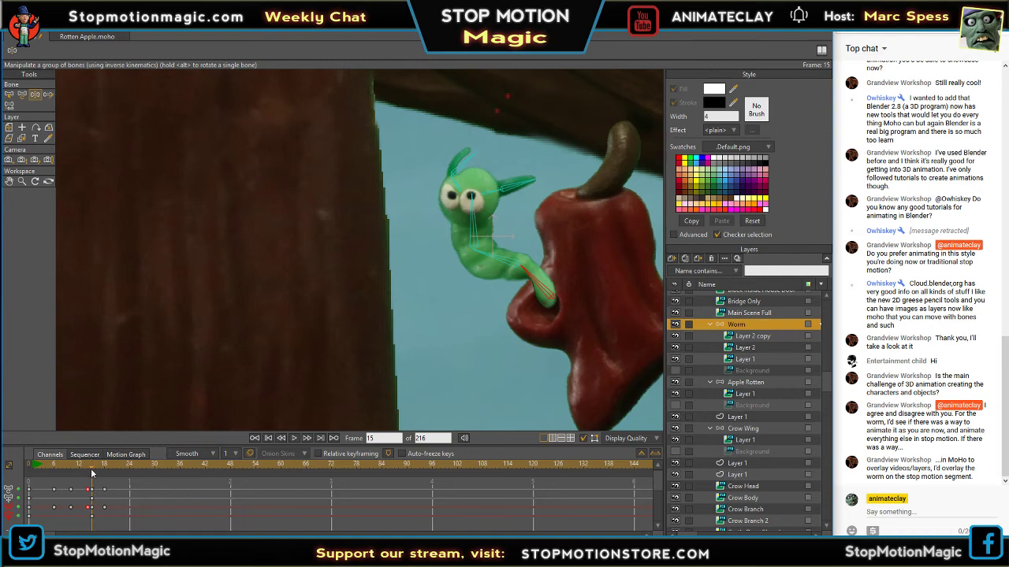
- Delete the worm's bone keys at frame 15 and review the motion up to frame 17
{"action": "mouse_move", "coordinate": [91, 471]}
{"action": "left_mouse_down"}
{"action": "mouse_move", "coordinate": [106, 469]}
{"action": "mouse_move", "coordinate": [84, 467]}
{"action": "mouse_move", "coordinate": [91, 490]}
{"action": "left_mouse_up"}
{"action": "right_click", "coordinate": [93, 494]}
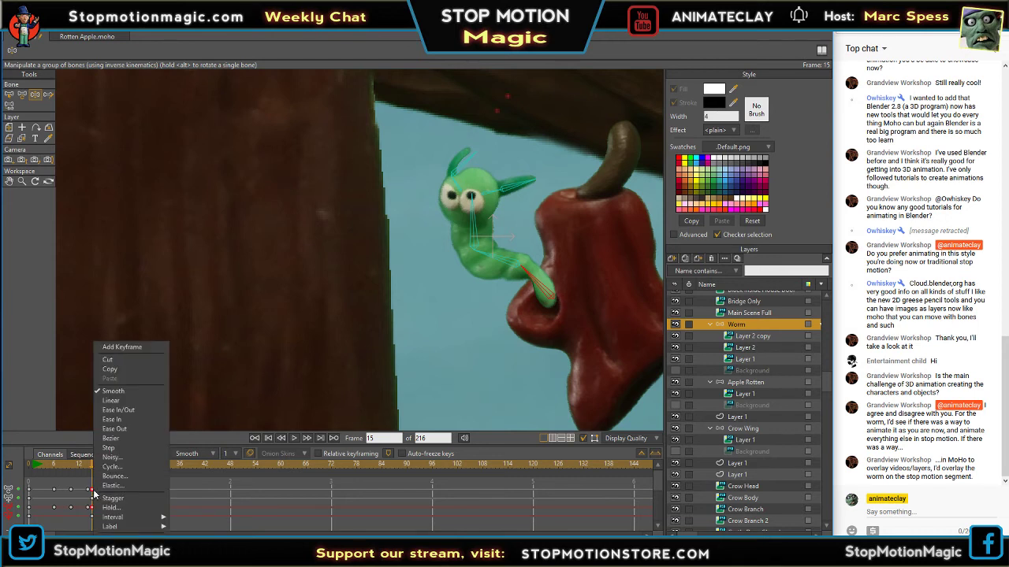
{"action": "key", "text": "Escape"}
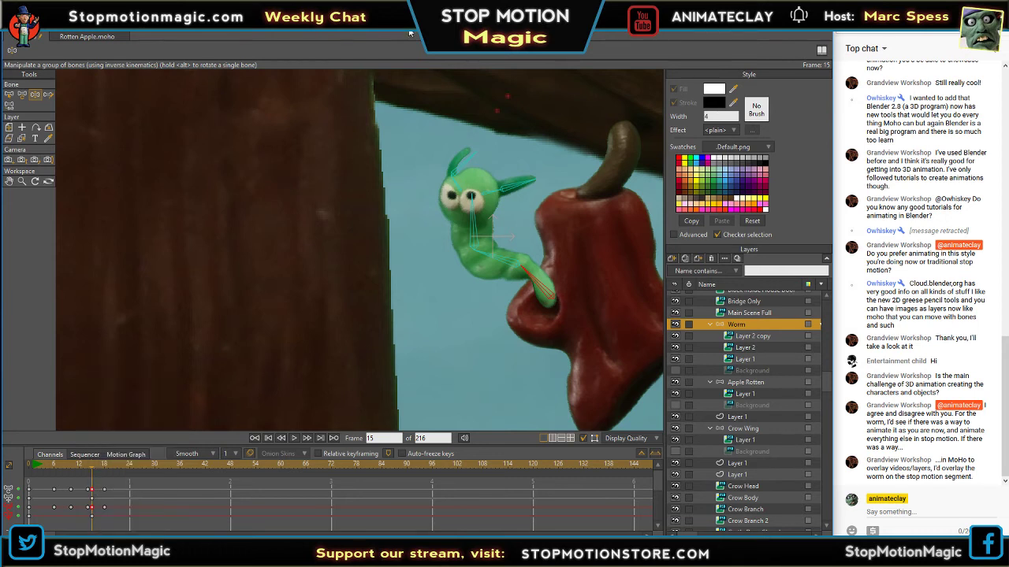
{"action": "key", "text": "Delete"}
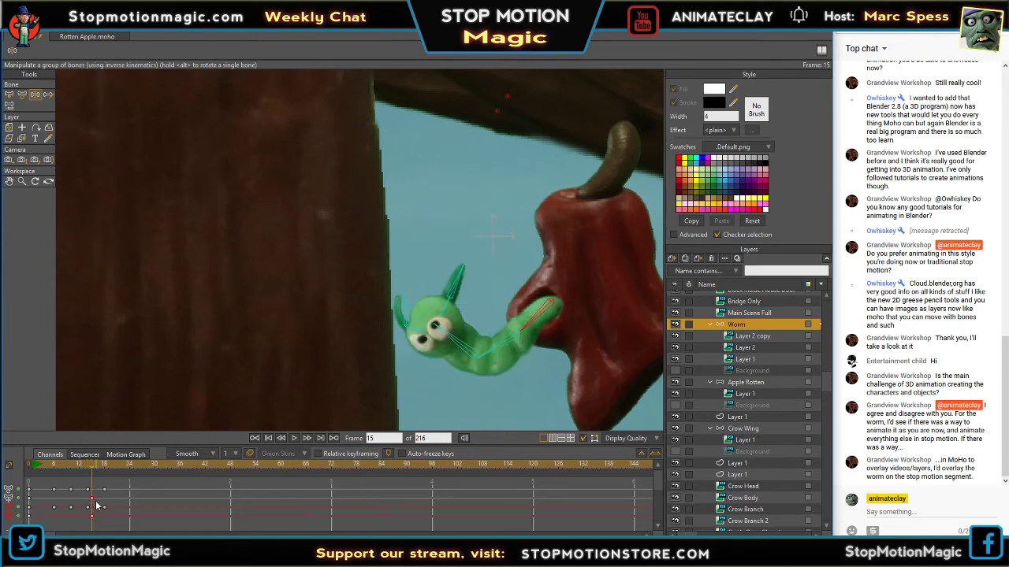
{"action": "left_click_drag", "start_coordinate": [96, 505], "coordinate": [104, 510]}
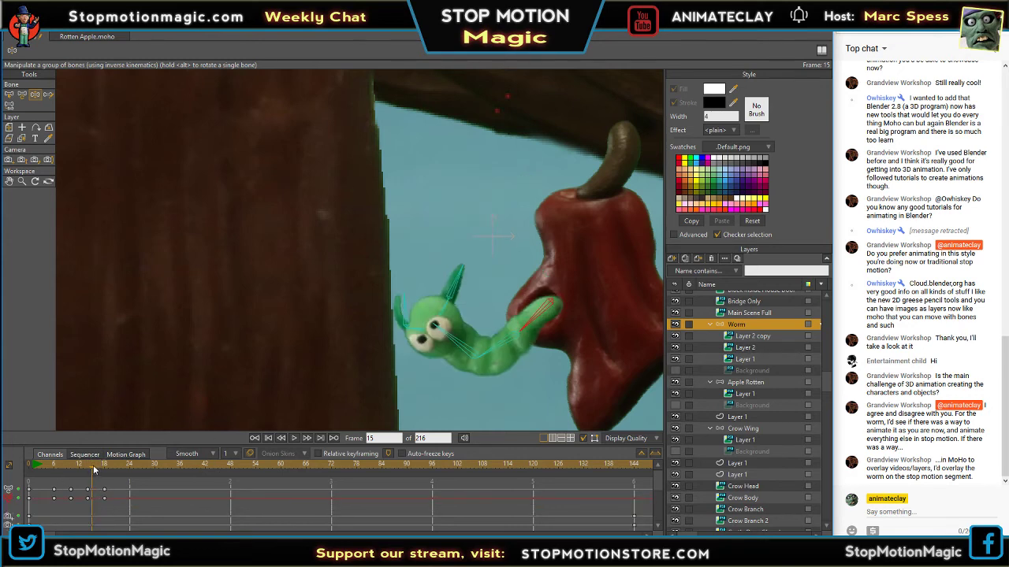
{"action": "mouse_move", "coordinate": [93, 469]}
{"action": "left_mouse_down"}
{"action": "mouse_move", "coordinate": [62, 463]}
{"action": "mouse_move", "coordinate": [99, 474]}
{"action": "left_mouse_up"}
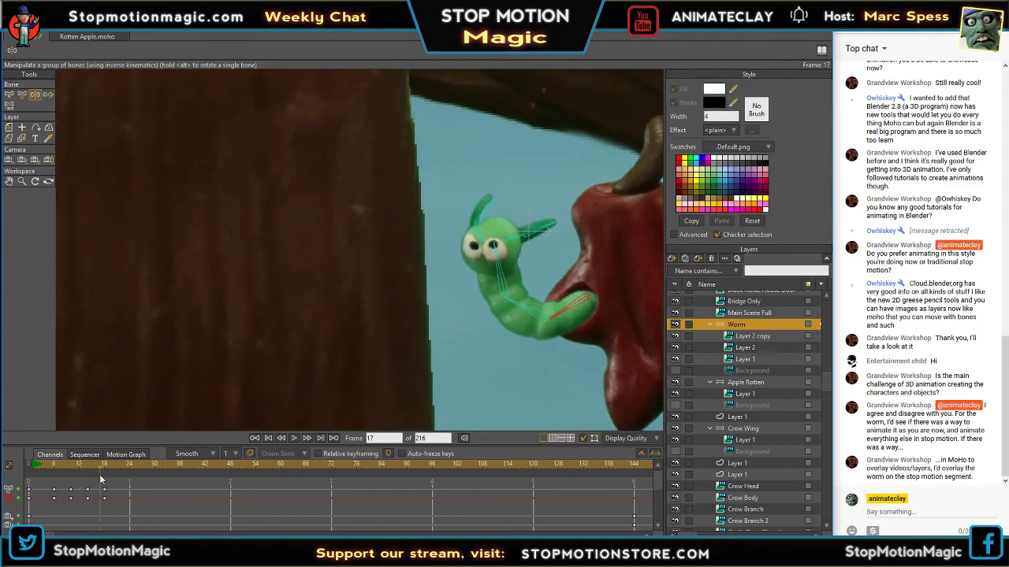
- At frame 17, swing the worm's trunk-side ear down toward the trunk and lower the ear beside the apple
{"action": "left_click", "coordinate": [487, 215]}
{"action": "left_click_drag", "start_coordinate": [487, 215], "coordinate": [439, 257]}
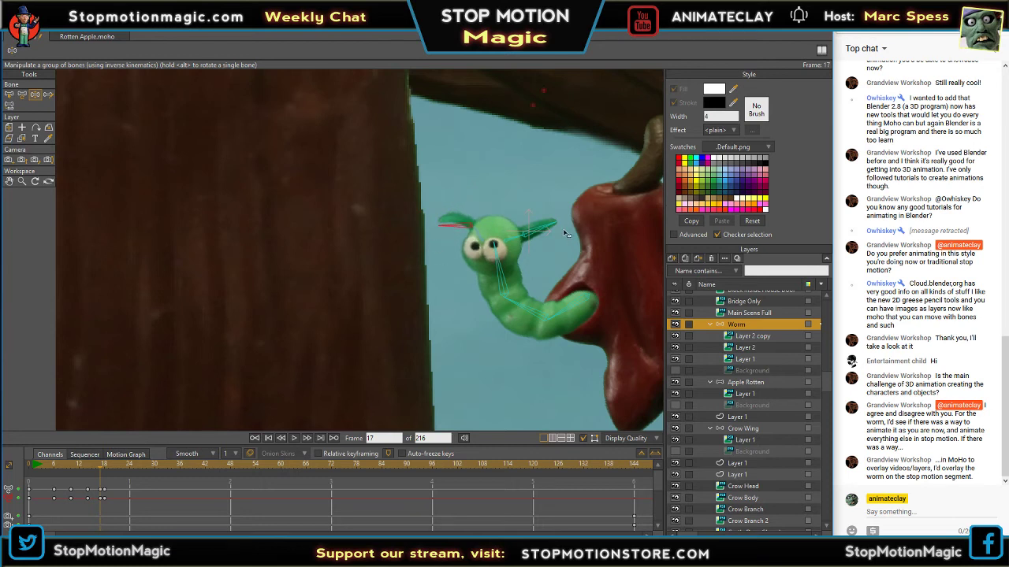
{"action": "left_click_drag", "start_coordinate": [552, 229], "coordinate": [548, 248]}
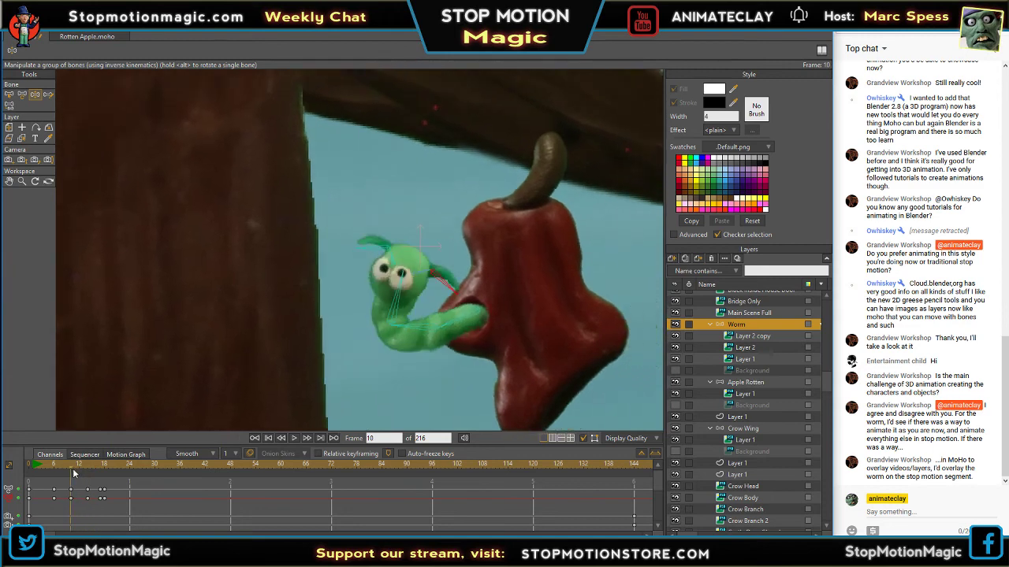
- Review the motion from frame 10 to 18 and delete the worm's newest bone keys at frames 17 and 18
{"action": "mouse_move", "coordinate": [104, 472]}
{"action": "left_mouse_down"}
{"action": "mouse_move", "coordinate": [82, 472]}
{"action": "mouse_move", "coordinate": [105, 469]}
{"action": "left_mouse_up"}
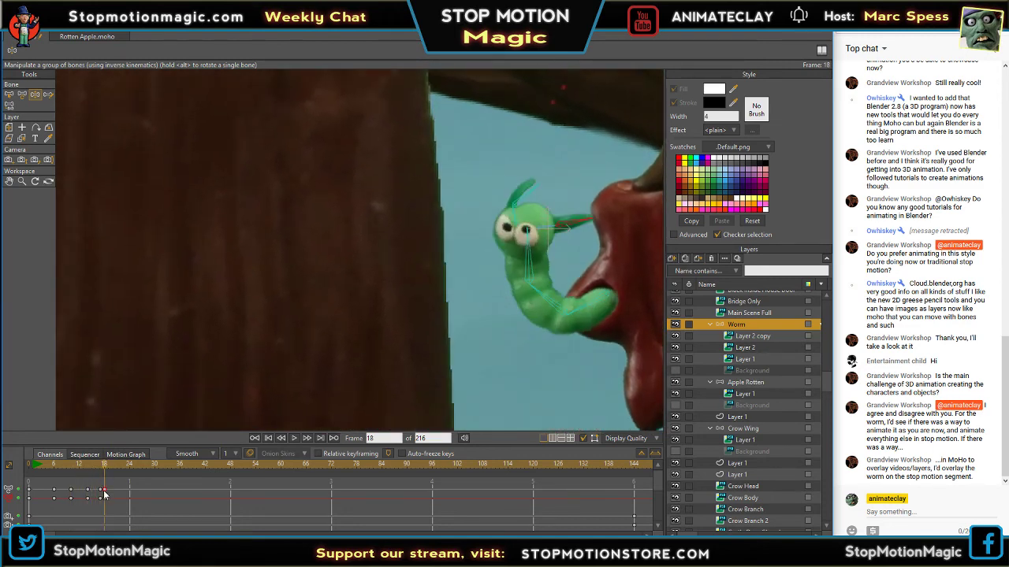
{"action": "right_click", "coordinate": [103, 490]}
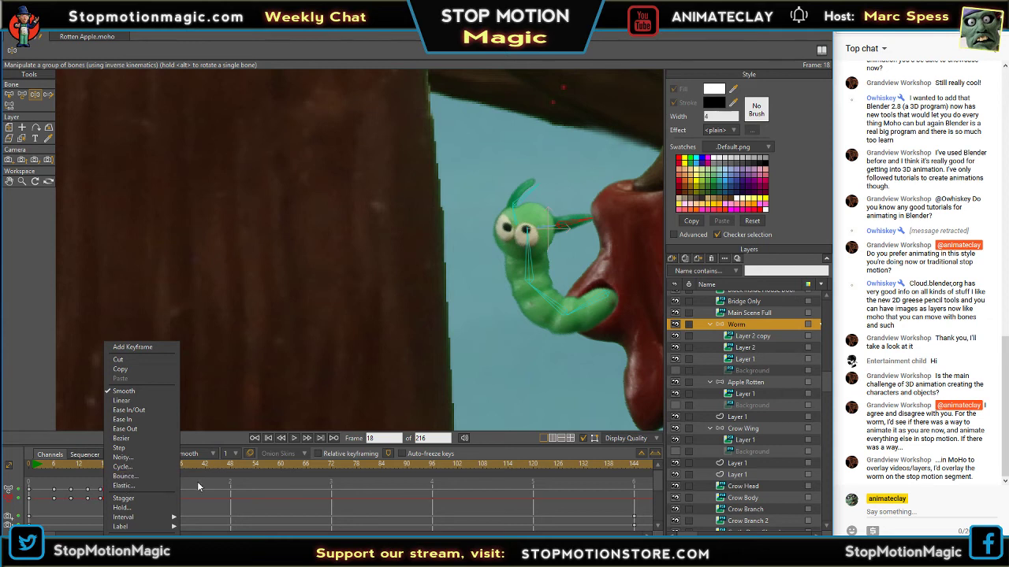
{"action": "left_click", "coordinate": [129, 490]}
{"action": "key", "text": "Delete"}
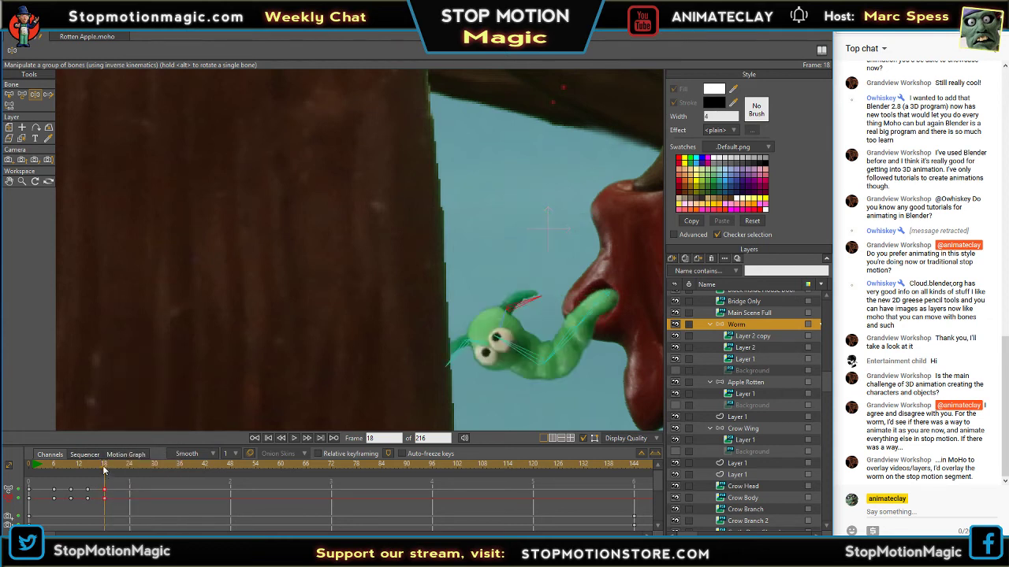
- At frame 18, bend the worm's head upright close to the apple and tilt its trunk-side ear down slightly
{"action": "mouse_move", "coordinate": [103, 468]}
{"action": "left_mouse_down"}
{"action": "mouse_move", "coordinate": [72, 472]}
{"action": "mouse_move", "coordinate": [124, 474]}
{"action": "mouse_move", "coordinate": [39, 472]}
{"action": "mouse_move", "coordinate": [105, 484]}
{"action": "left_mouse_up"}
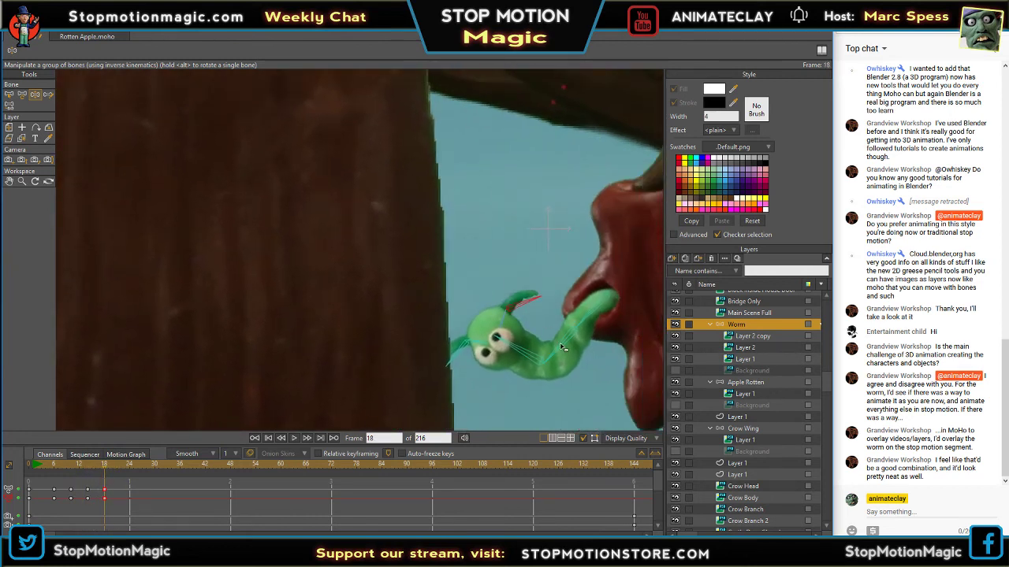
{"action": "left_click_drag", "start_coordinate": [562, 346], "coordinate": [550, 330]}
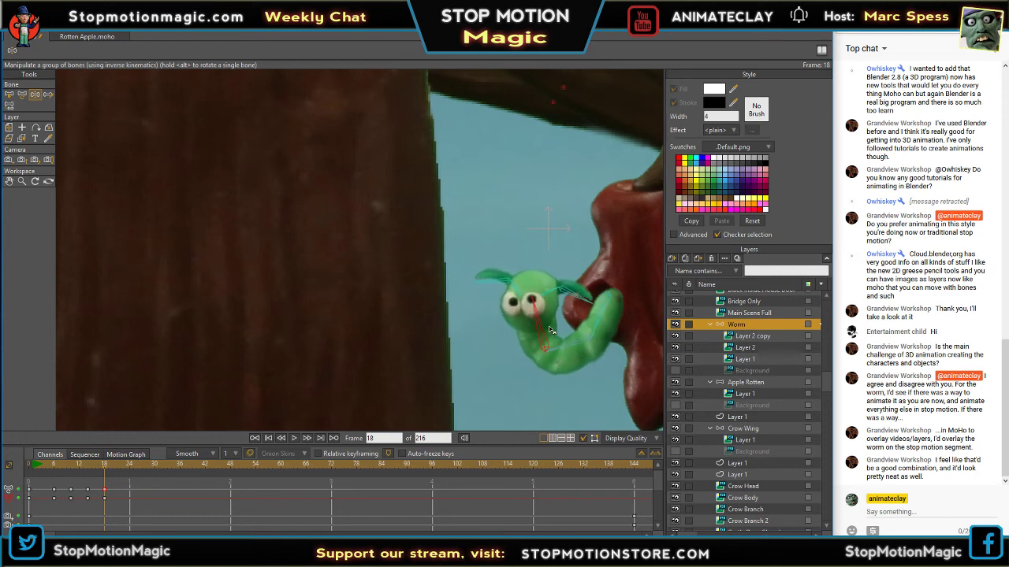
{"action": "left_click", "coordinate": [490, 288]}
{"action": "left_click_drag", "start_coordinate": [490, 289], "coordinate": [498, 295]}
- At frame 19, nudge the worm's head slightly toward the apple
{"action": "mouse_move", "coordinate": [105, 472]}
{"action": "left_mouse_down"}
{"action": "mouse_move", "coordinate": [69, 478]}
{"action": "mouse_move", "coordinate": [110, 490]}
{"action": "left_mouse_up"}
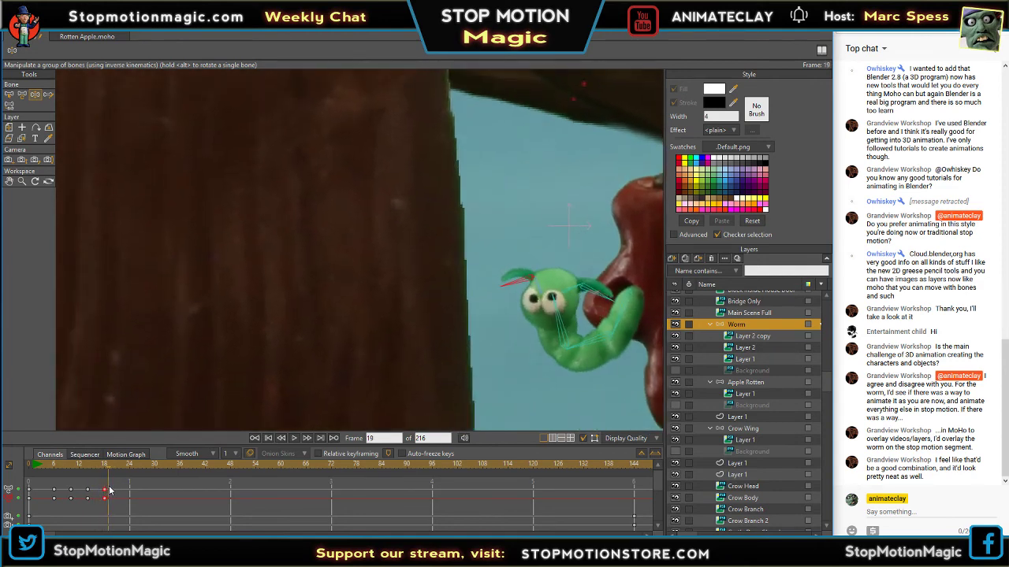
{"action": "left_click", "coordinate": [561, 316]}
{"action": "left_click_drag", "start_coordinate": [560, 316], "coordinate": [566, 317]}
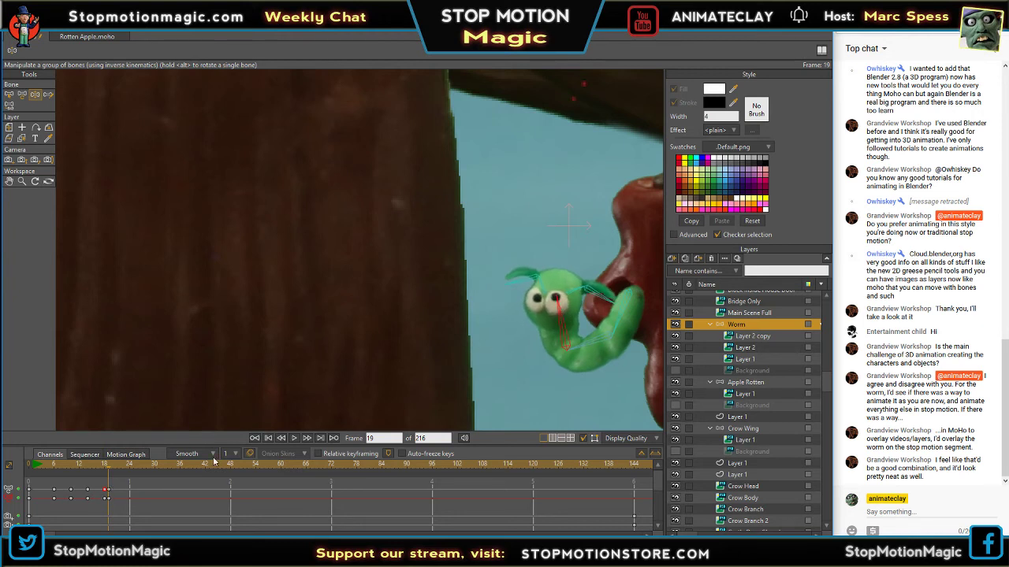
- At frame 20, make small rotations to both of the worm's ears
{"action": "left_click", "coordinate": [114, 472]}
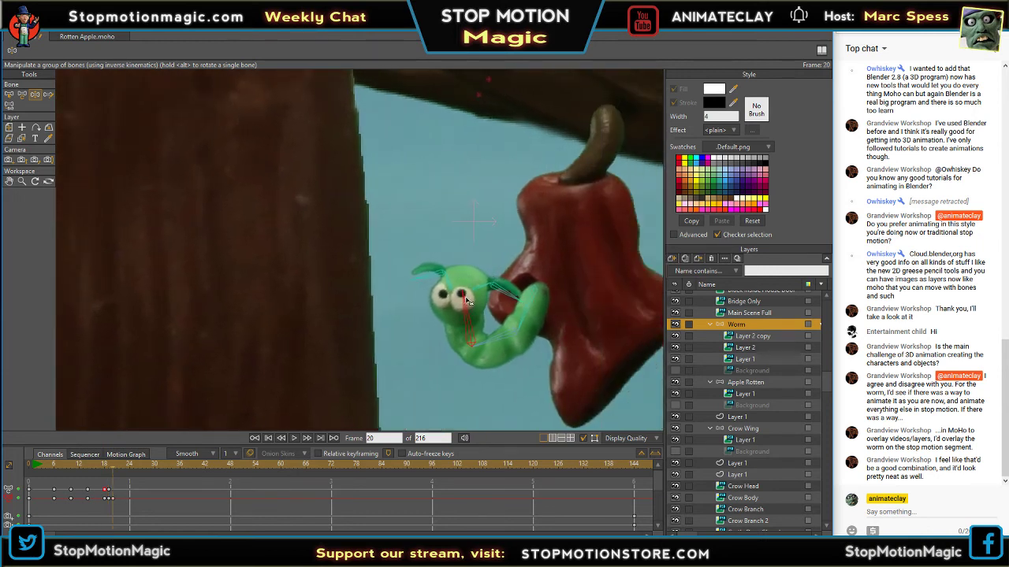
{"action": "left_click", "coordinate": [424, 278]}
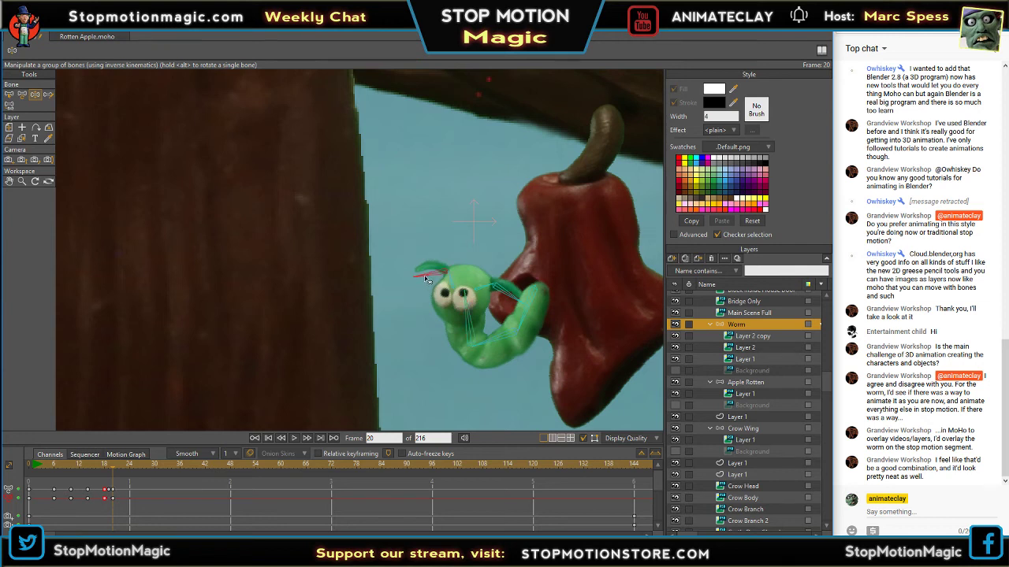
{"action": "left_click_drag", "start_coordinate": [426, 280], "coordinate": [429, 284]}
{"action": "left_click_drag", "start_coordinate": [527, 309], "coordinate": [517, 307]}
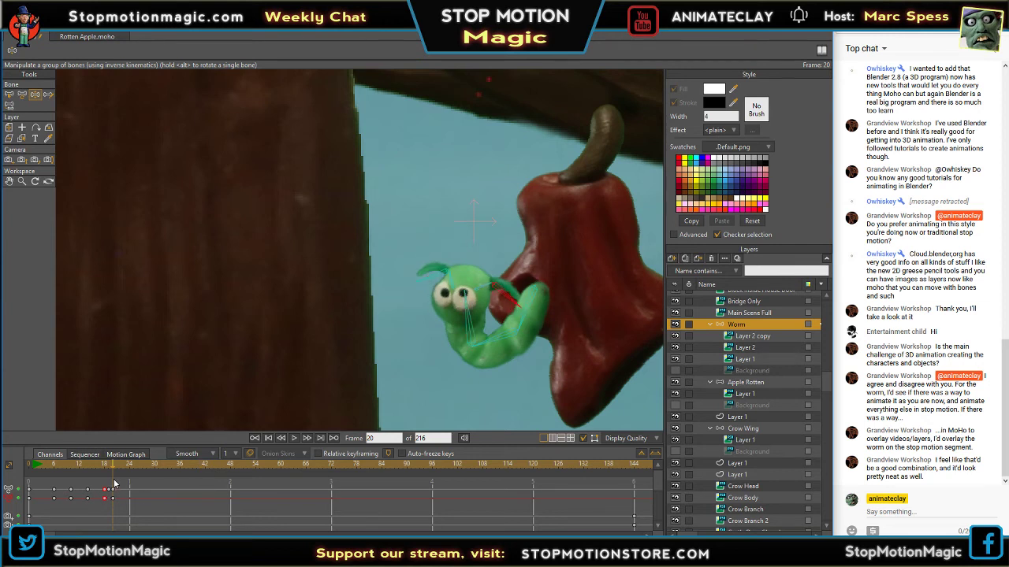
- Switch to the Apple Rotten bone layer and key the apple's lower bone at frame 10
{"action": "left_click_drag", "start_coordinate": [109, 470], "coordinate": [126, 484]}
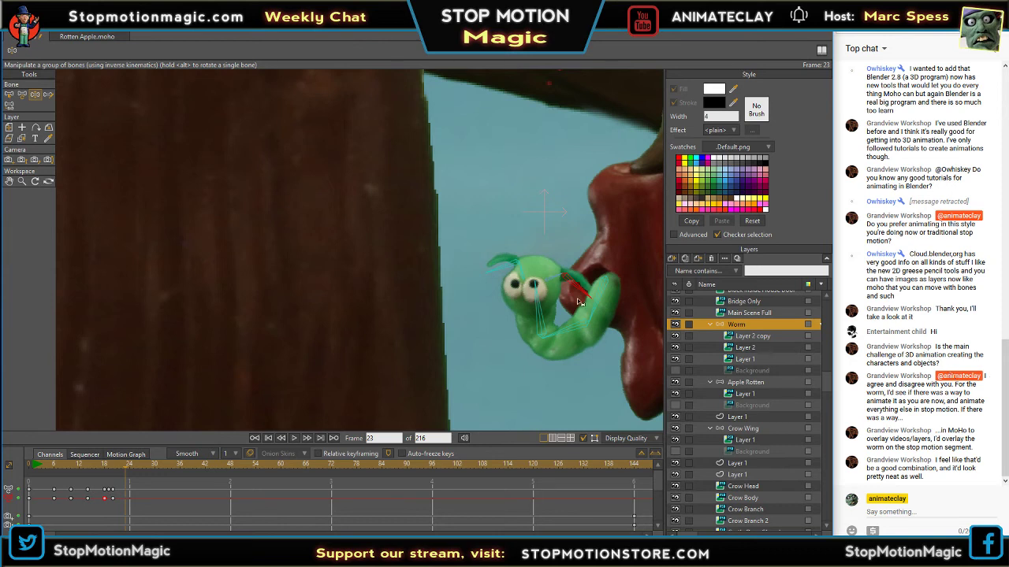
{"action": "left_click_drag", "start_coordinate": [580, 302], "coordinate": [462, 307]}
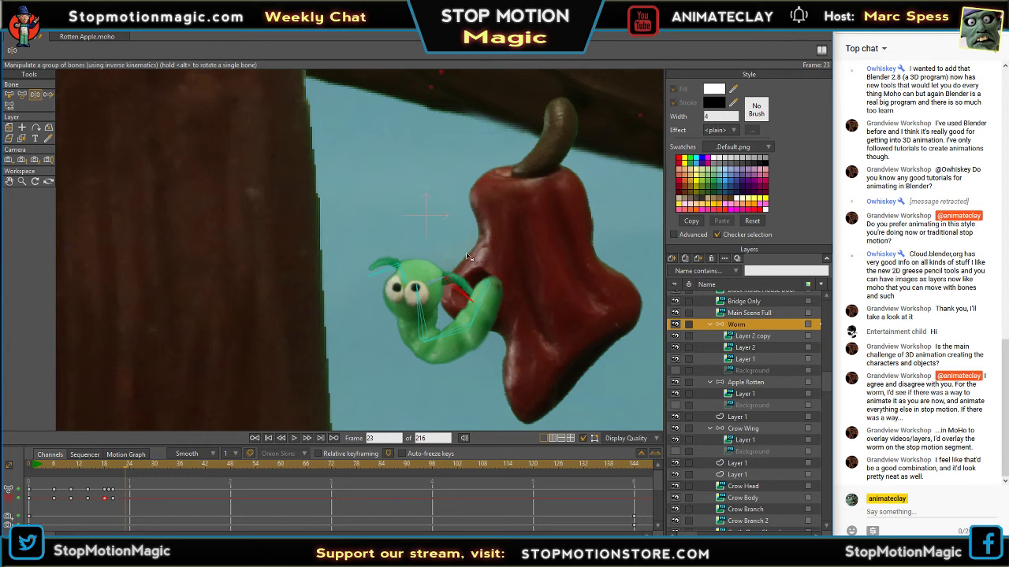
{"action": "left_click", "coordinate": [464, 296]}
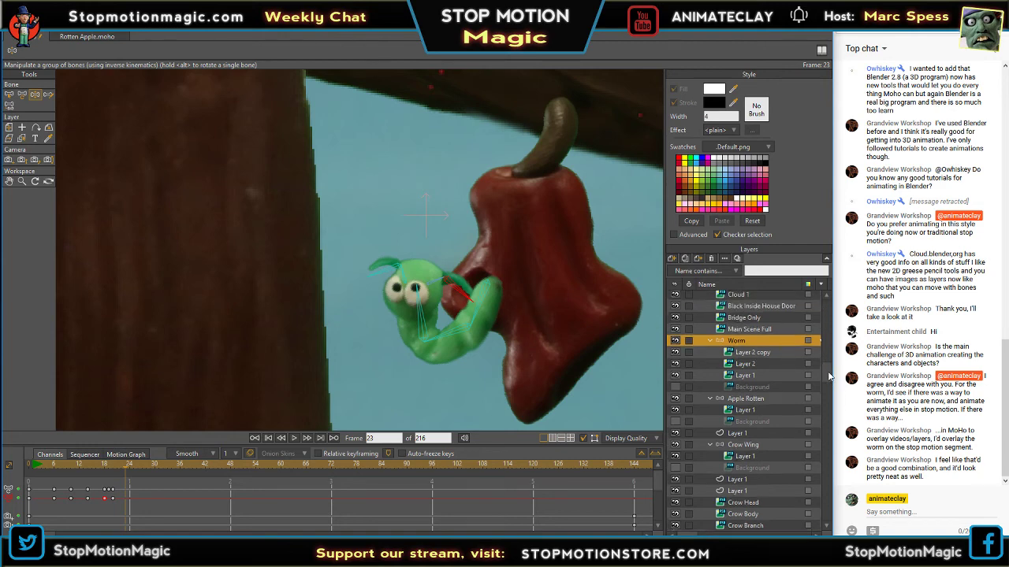
{"action": "mouse_move", "coordinate": [830, 385]}
{"action": "left_mouse_down"}
{"action": "mouse_move", "coordinate": [837, 328]}
{"action": "mouse_move", "coordinate": [827, 395]}
{"action": "left_mouse_up"}
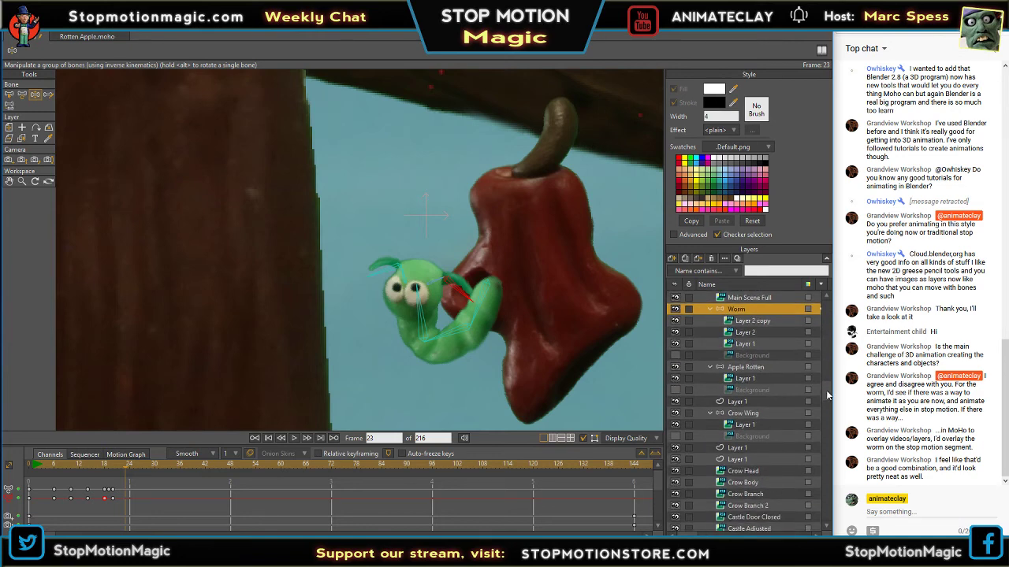
{"action": "left_click_drag", "start_coordinate": [826, 396], "coordinate": [826, 390]}
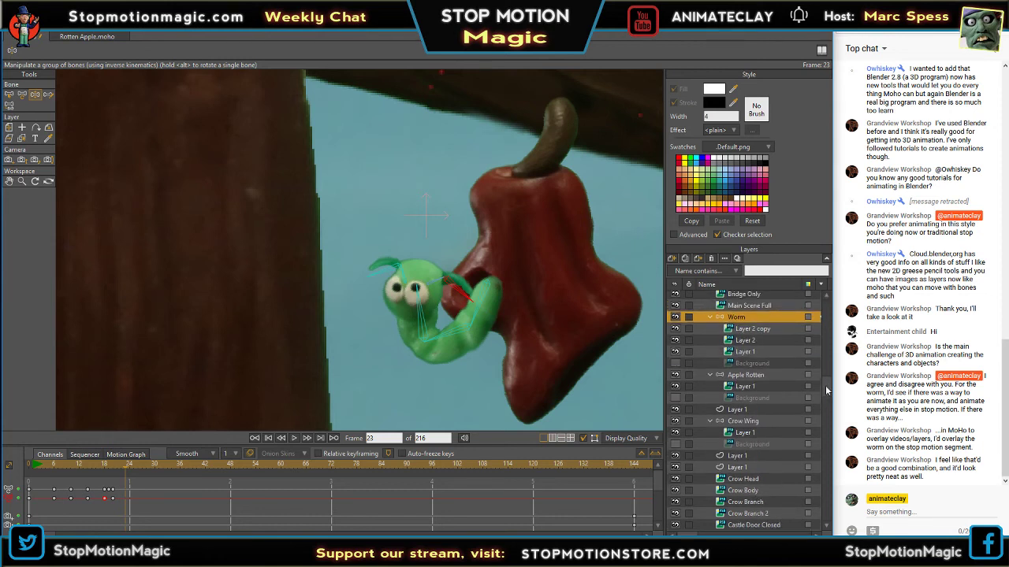
{"action": "left_click", "coordinate": [756, 376]}
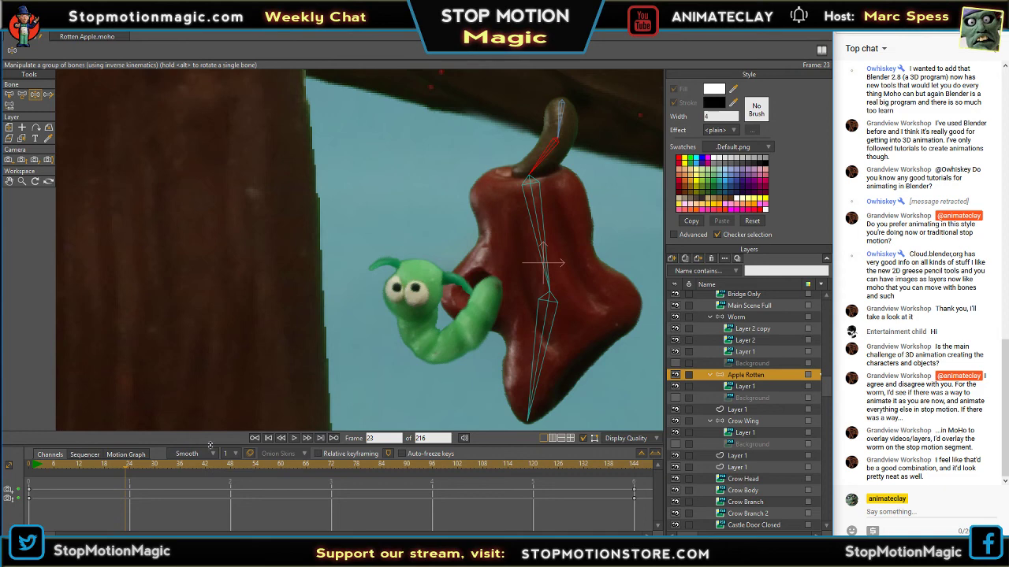
{"action": "left_click_drag", "start_coordinate": [127, 468], "coordinate": [72, 472]}
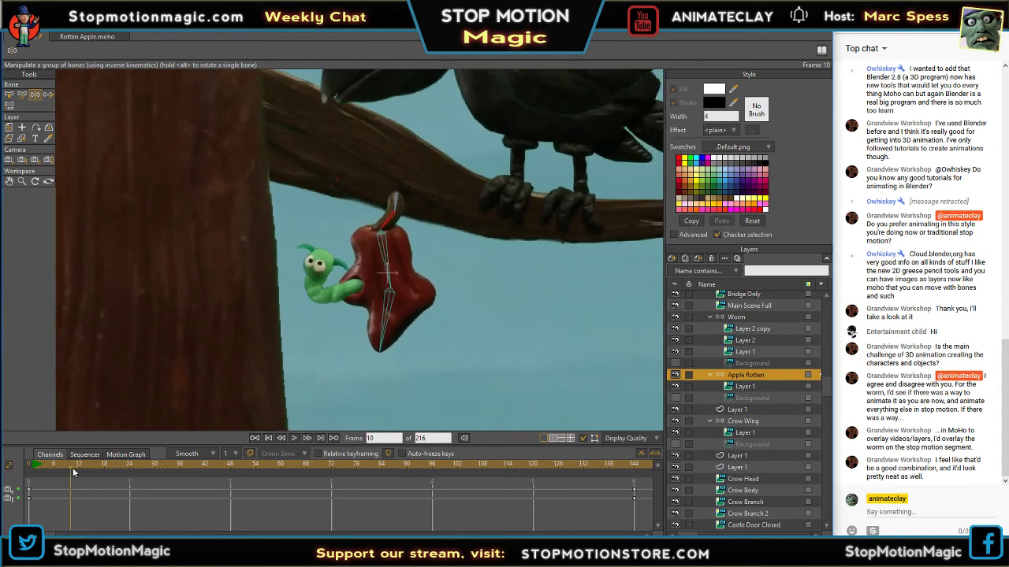
{"action": "left_click", "coordinate": [391, 295]}
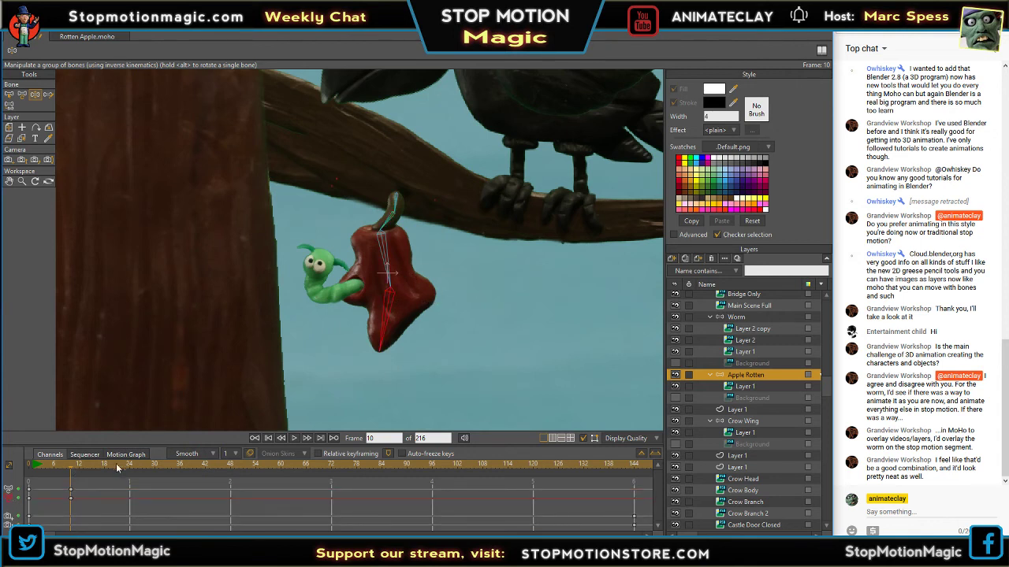
- At frame 13, swing the apple's lower and middle bones slightly away from the trunk
{"action": "left_click_drag", "start_coordinate": [70, 470], "coordinate": [83, 470]}
{"action": "left_click_drag", "start_coordinate": [410, 312], "coordinate": [415, 314]}
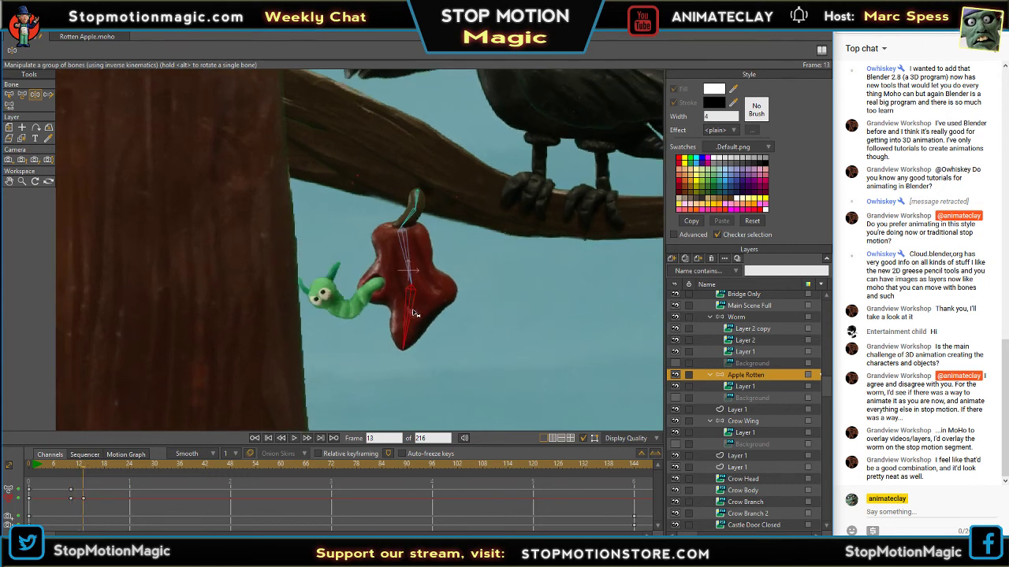
{"action": "left_click_drag", "start_coordinate": [412, 277], "coordinate": [414, 277]}
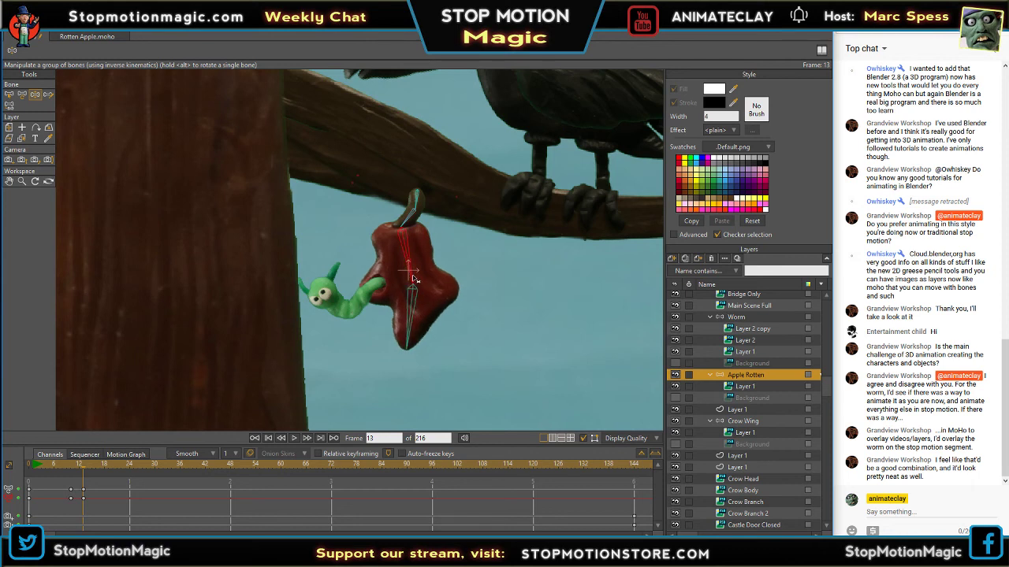
- At frame 21, swing the apple's middle bone away from the trunk and turn its lower tip slightly back
{"action": "left_click", "coordinate": [91, 472]}
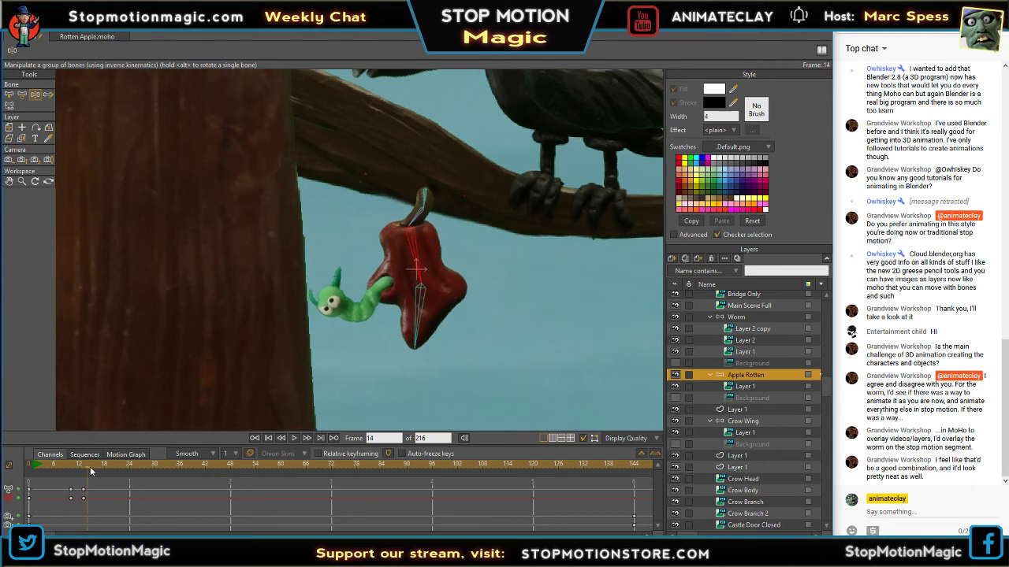
{"action": "left_click_drag", "start_coordinate": [90, 471], "coordinate": [116, 471]}
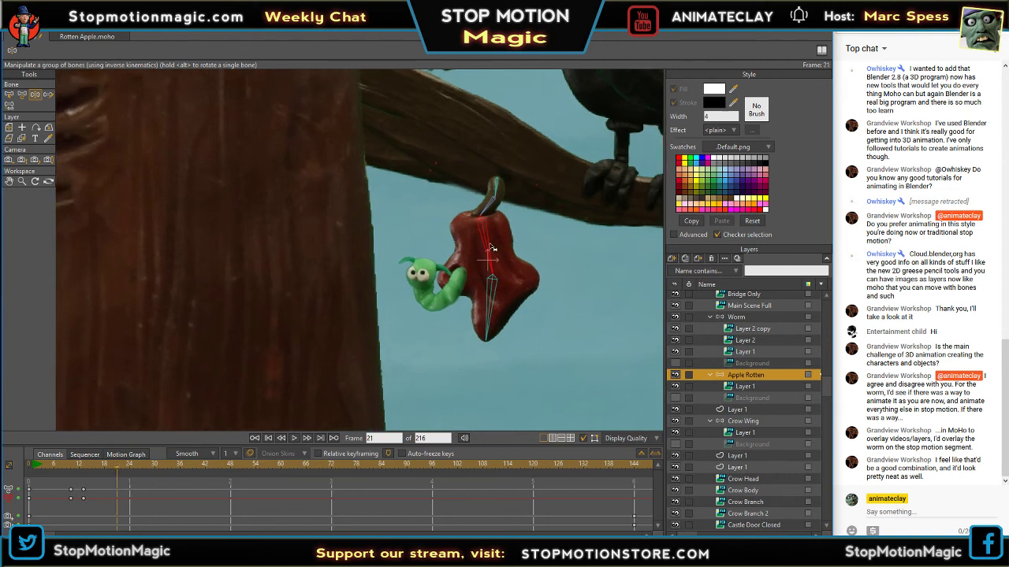
{"action": "left_click", "coordinate": [93, 470]}
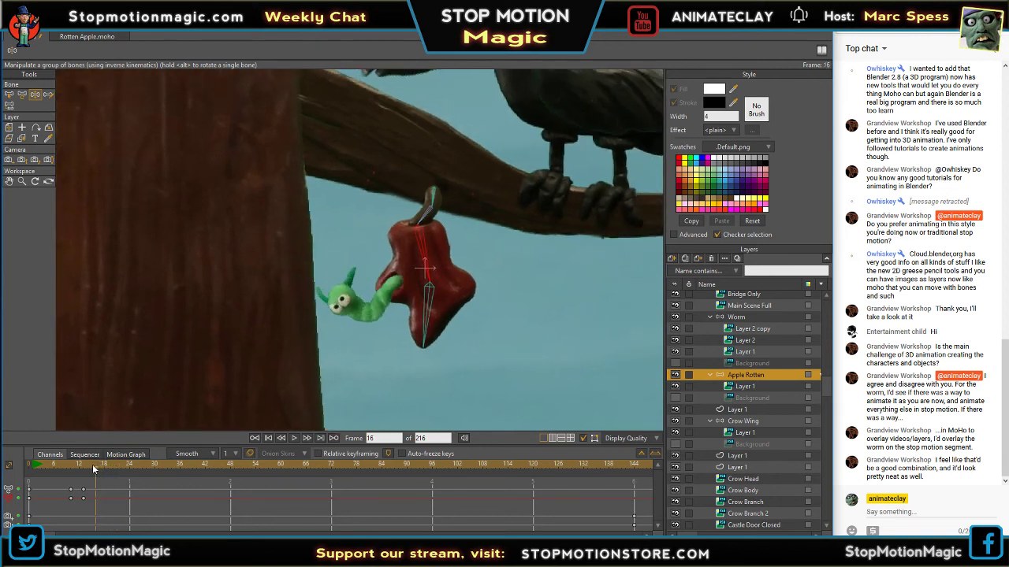
{"action": "left_click_drag", "start_coordinate": [94, 470], "coordinate": [117, 469]}
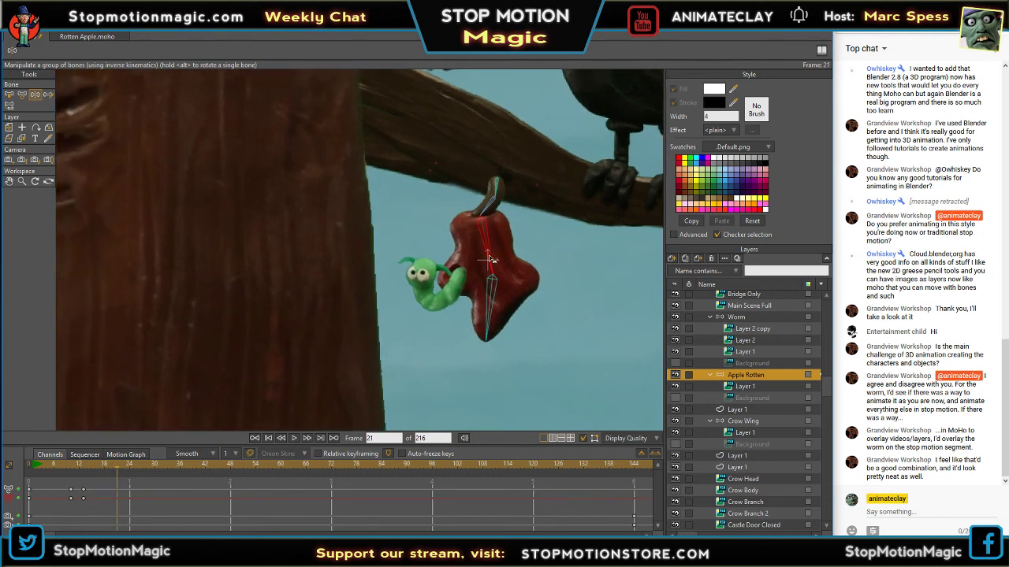
{"action": "left_click_drag", "start_coordinate": [491, 259], "coordinate": [491, 254]}
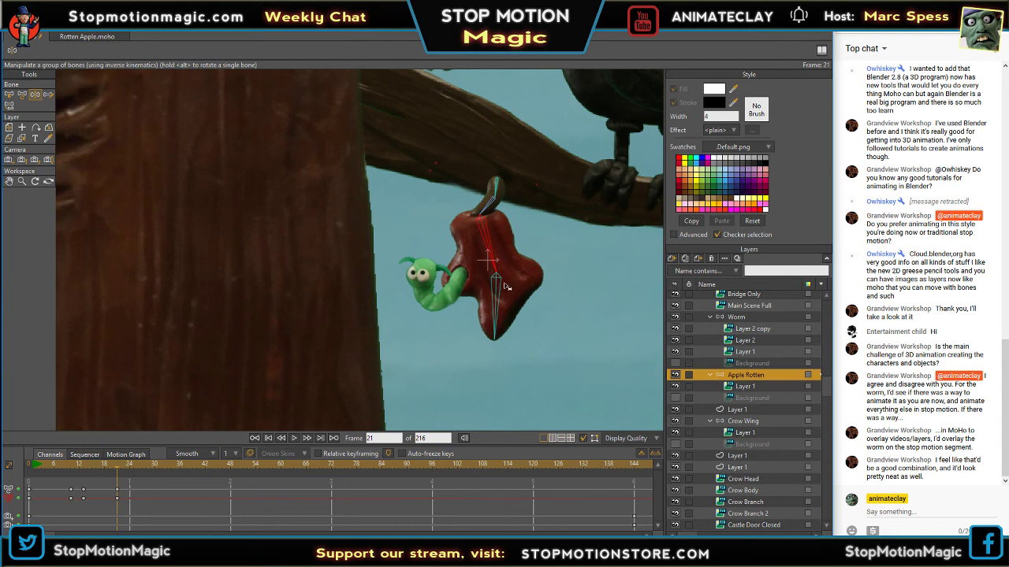
{"action": "left_click_drag", "start_coordinate": [495, 317], "coordinate": [492, 315]}
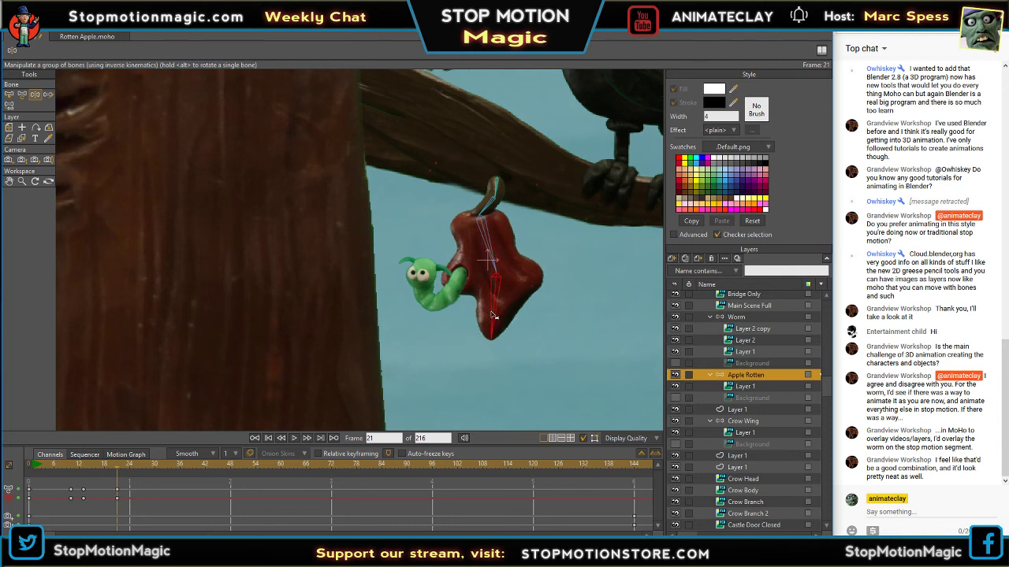
- Review the worm and apple motion, return to frame 0 and examine the whole scene with the house and tree
{"action": "left_click_drag", "start_coordinate": [119, 469], "coordinate": [49, 464]}
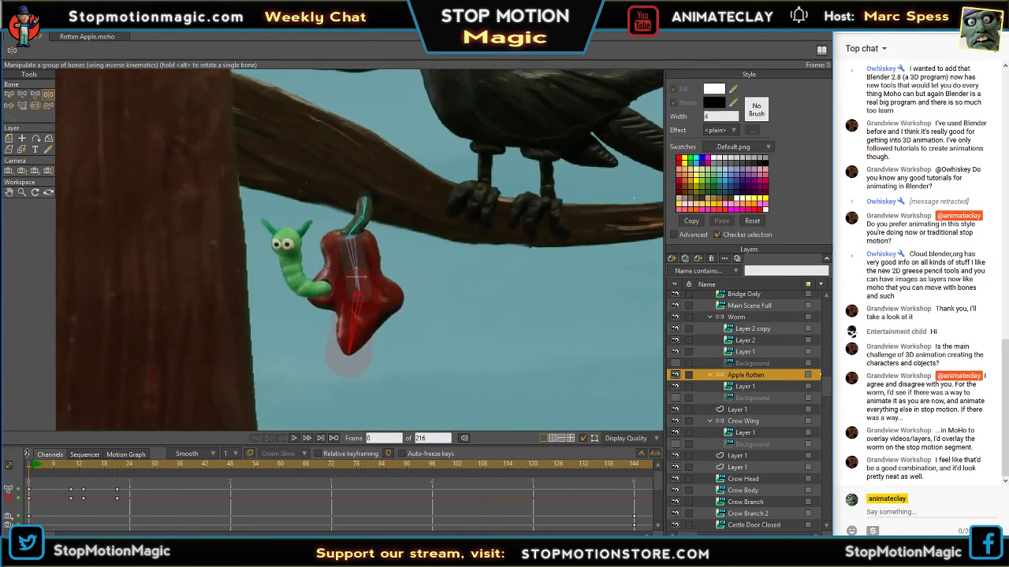
{"action": "left_click_drag", "start_coordinate": [47, 462], "coordinate": [75, 464]}
{"action": "scroll", "coordinate": [446, 276], "scroll_direction": "down", "scroll_amount": 5}
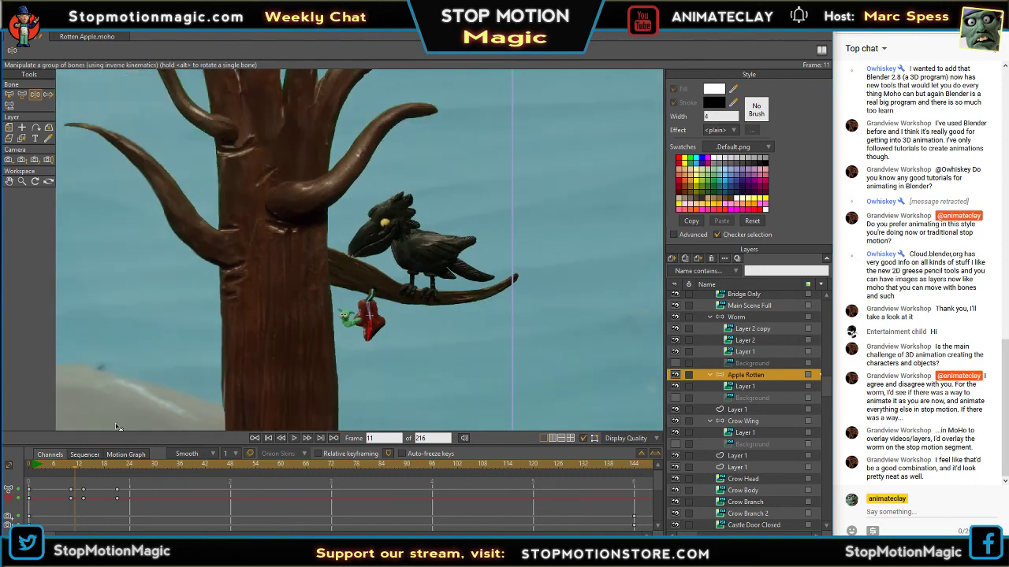
{"action": "left_click_drag", "start_coordinate": [72, 470], "coordinate": [29, 473]}
{"action": "left_click_drag", "start_coordinate": [265, 349], "coordinate": [443, 257]}
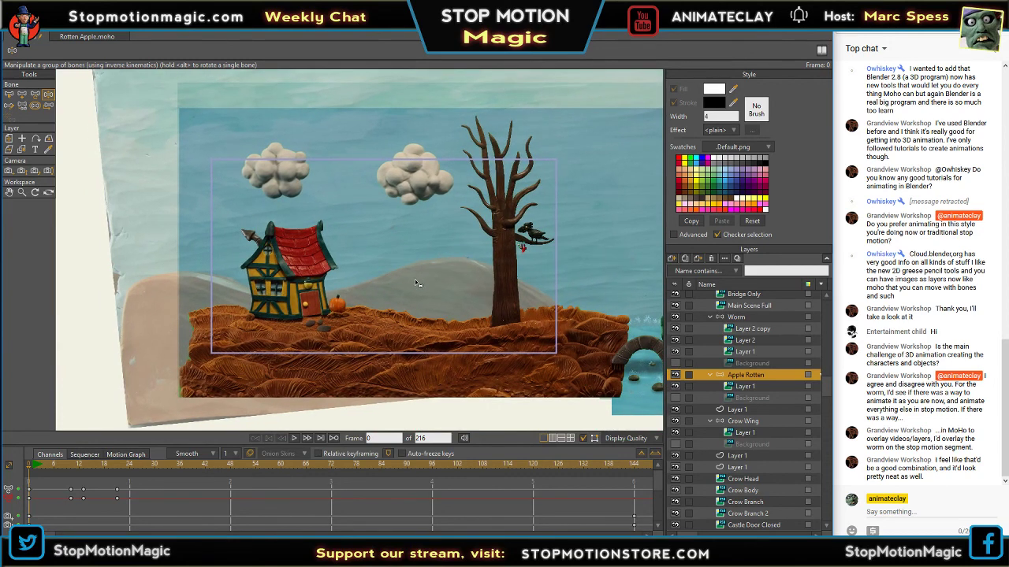
{"action": "scroll", "coordinate": [417, 285], "scroll_direction": "up", "scroll_amount": 3}
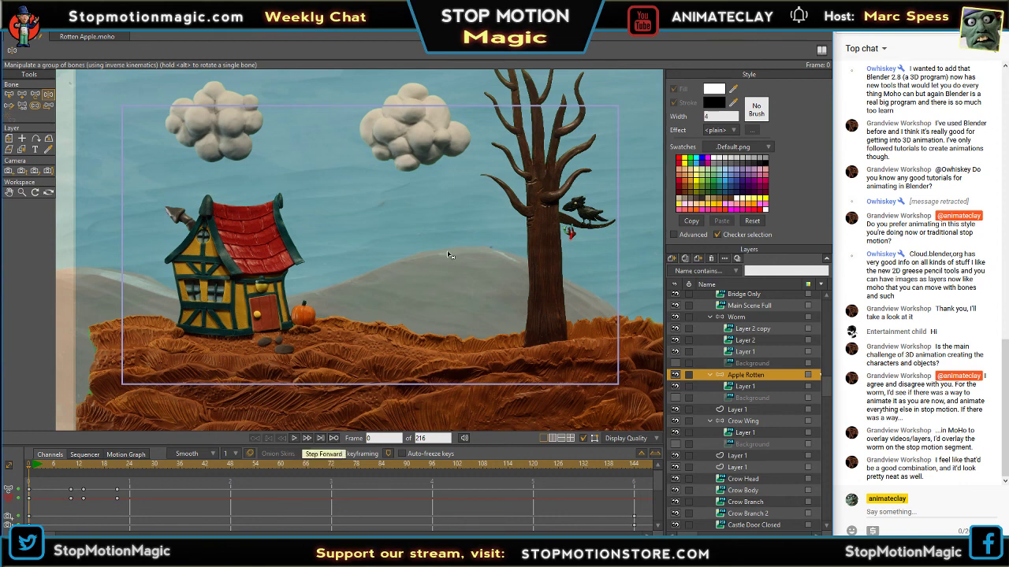
{"action": "scroll", "coordinate": [443, 264], "scroll_direction": "up", "scroll_amount": 1}
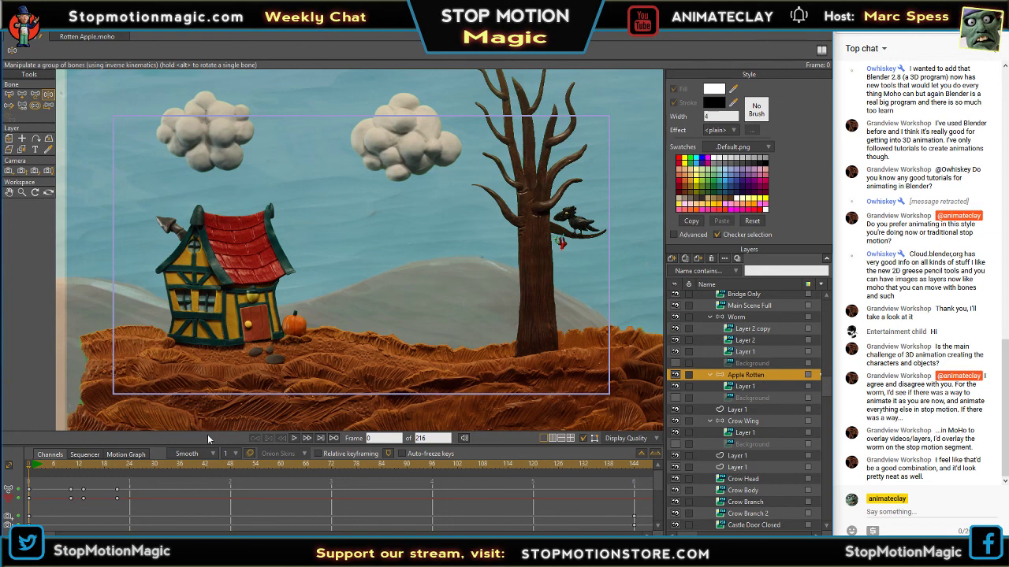
{"action": "scroll", "coordinate": [150, 74], "scroll_direction": "up", "scroll_amount": 1}
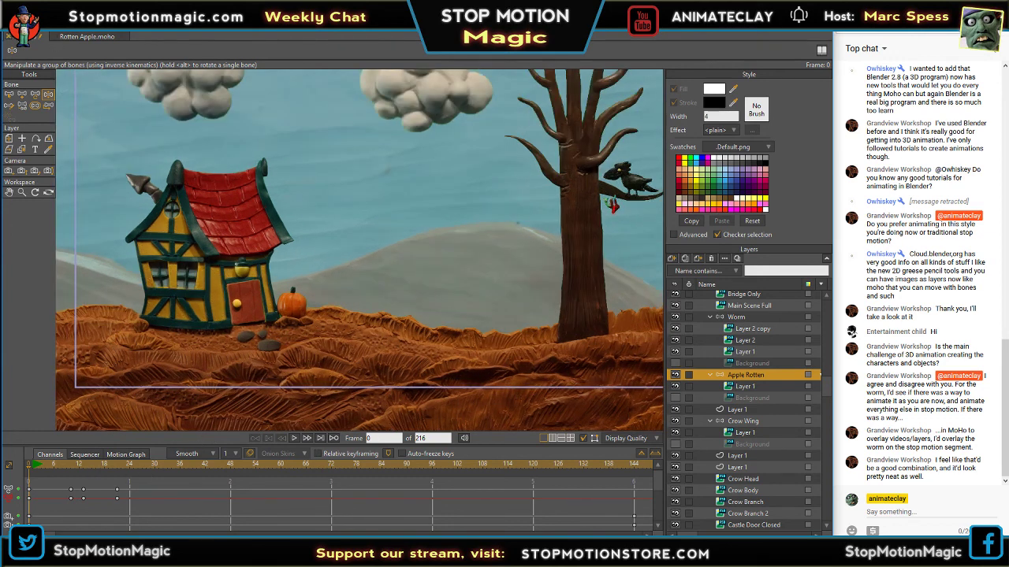
- Save the project and look over the full outdoor scene with the house, clouds and tree
{"action": "left_click", "coordinate": [12, 25]}
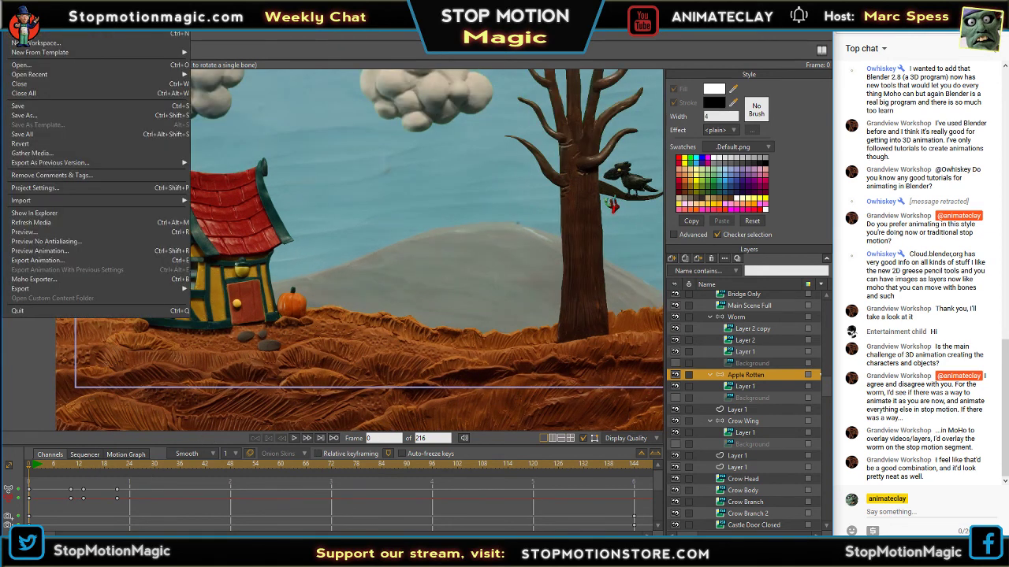
{"action": "left_click", "coordinate": [19, 107]}
{"action": "scroll", "coordinate": [440, 282], "scroll_direction": "down", "scroll_amount": 2}
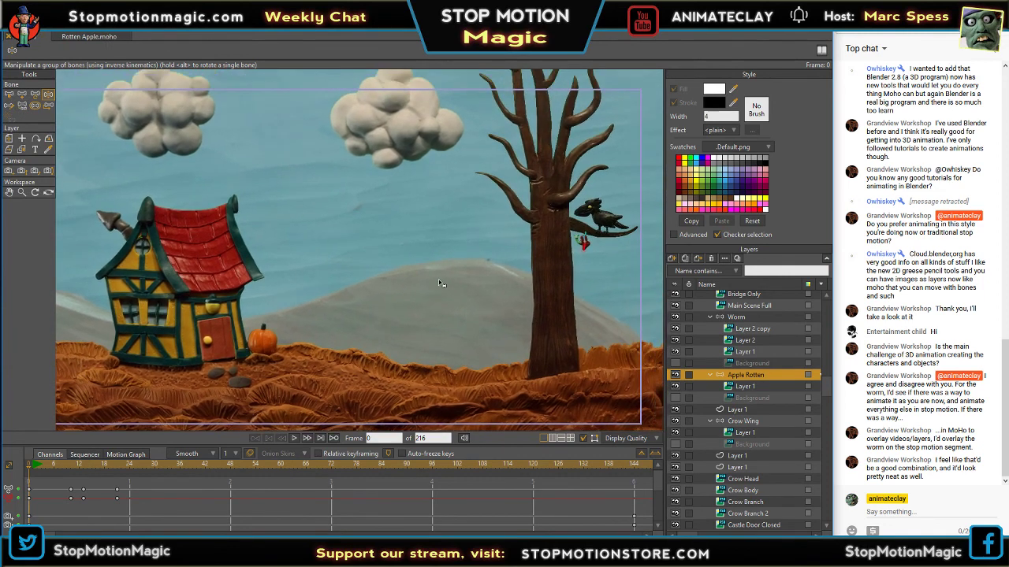
{"action": "scroll", "coordinate": [439, 279], "scroll_direction": "down", "scroll_amount": 1}
{"action": "scroll", "coordinate": [337, 255], "scroll_direction": "down", "scroll_amount": 1}
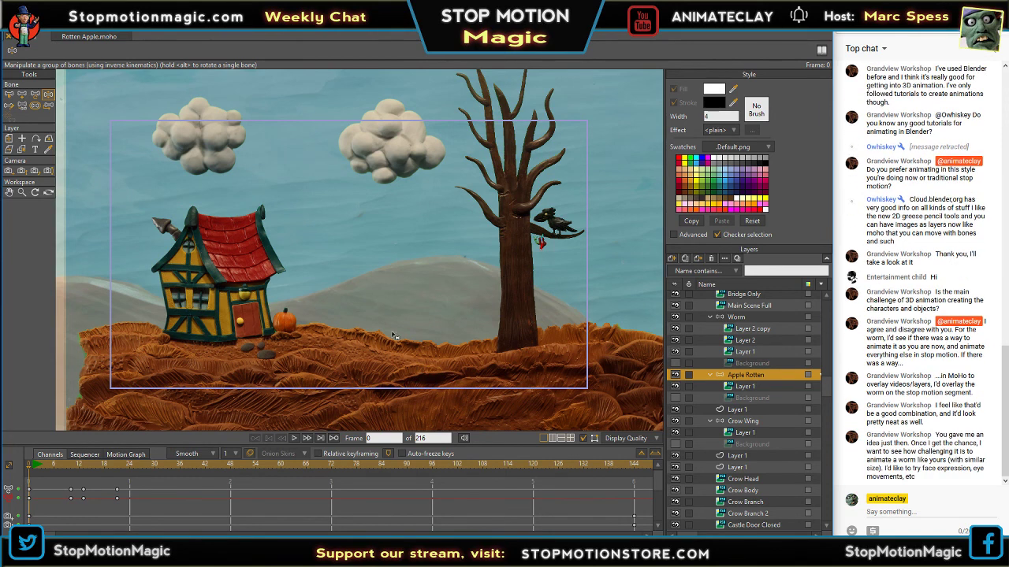
- Switch to the web browser and open the Feedback Week page of the Stop Motion Magic site
{"action": "mouse_move", "coordinate": [142, 551]}
{"action": "left_click", "coordinate": [114, 508]}
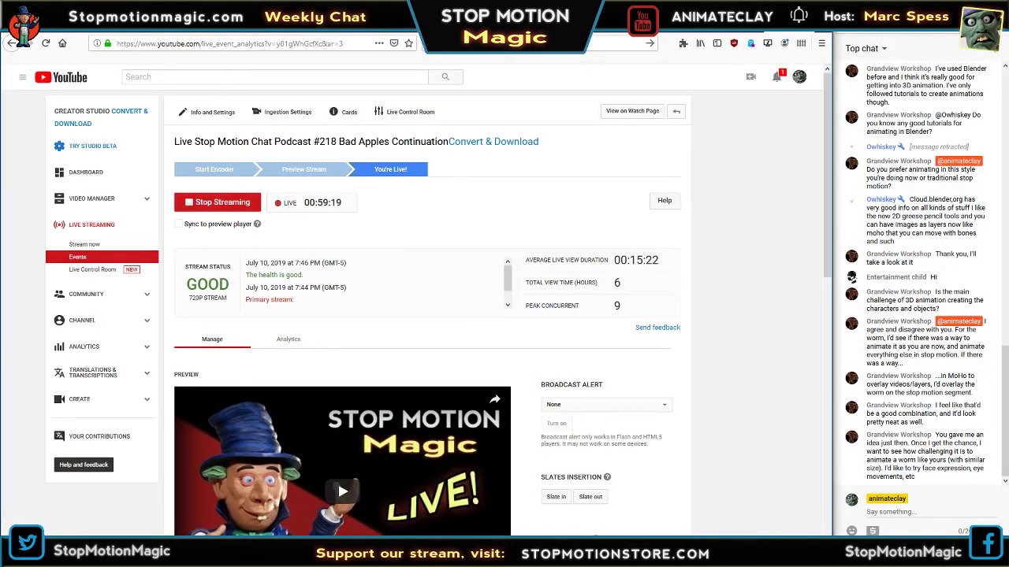
{"action": "key", "text": "alt+Tab"}
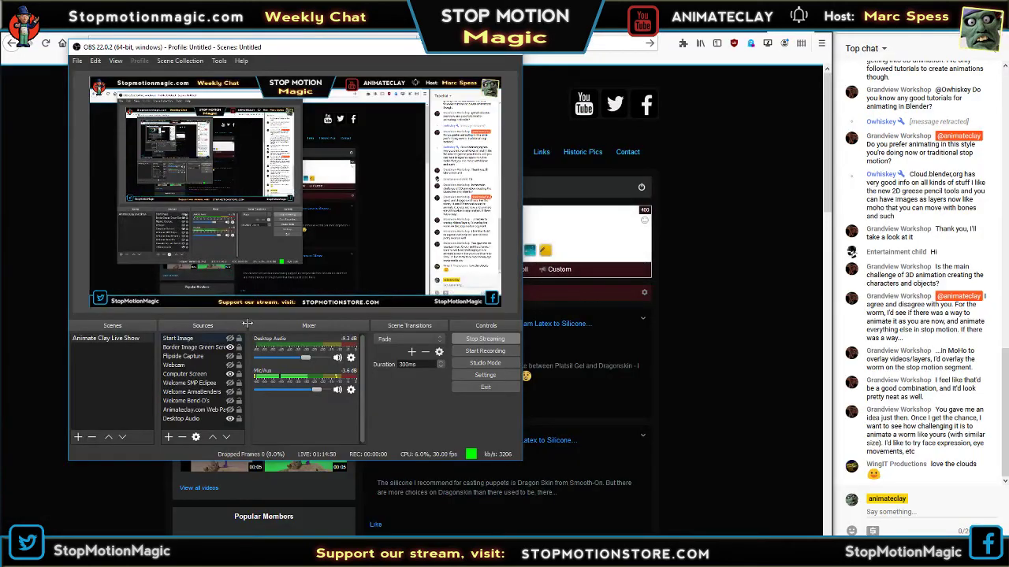
{"action": "key", "text": "alt+Tab"}
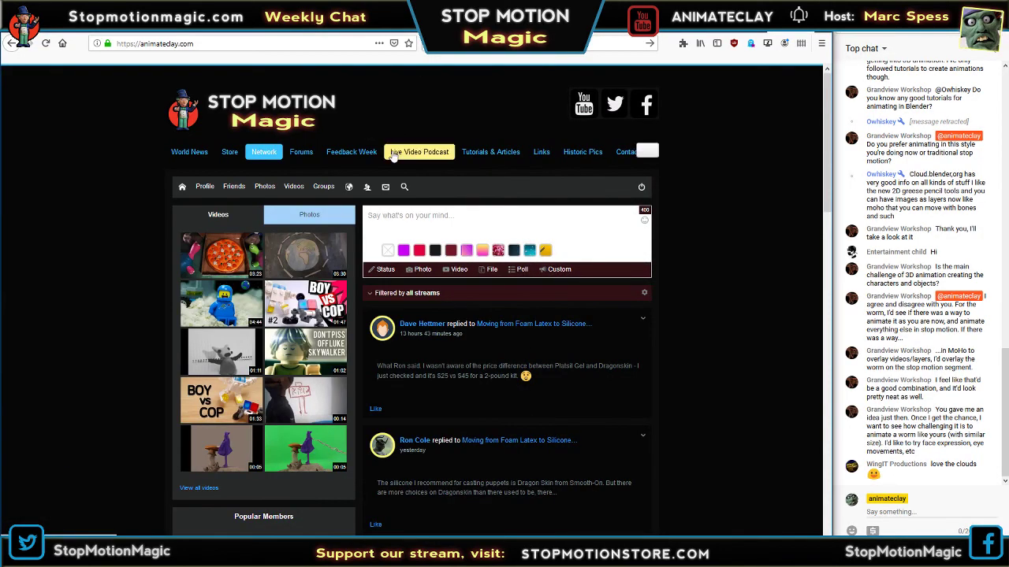
{"action": "left_click", "coordinate": [351, 152]}
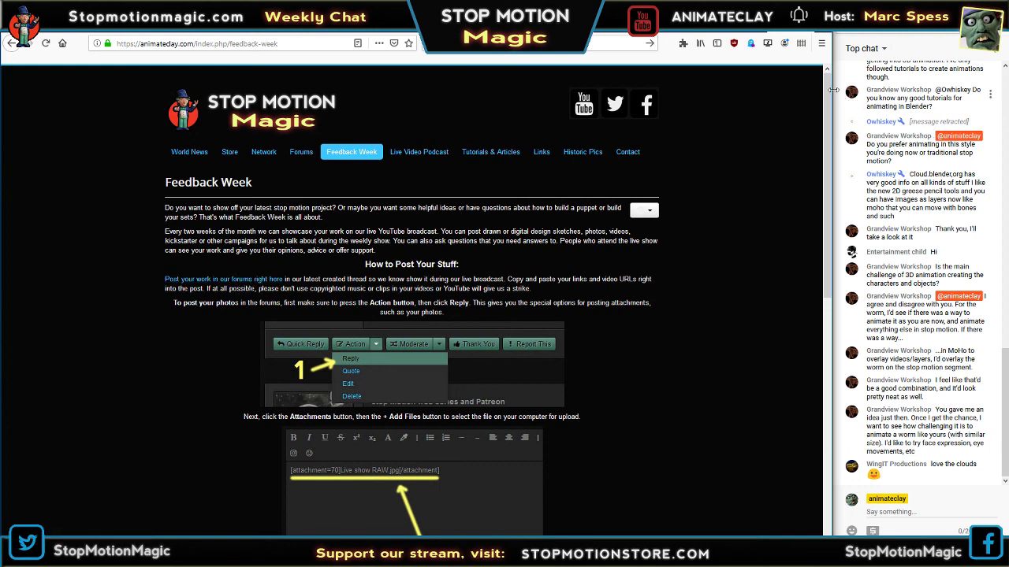
- Review the posting instructions, follow the forum link and open the thread "Feedback Week #14: July 17th Live Show Discussion"
{"action": "scroll", "coordinate": [833, 91], "scroll_direction": "down", "scroll_amount": 6}
{"action": "scroll", "coordinate": [833, 90], "scroll_direction": "up", "scroll_amount": 2}
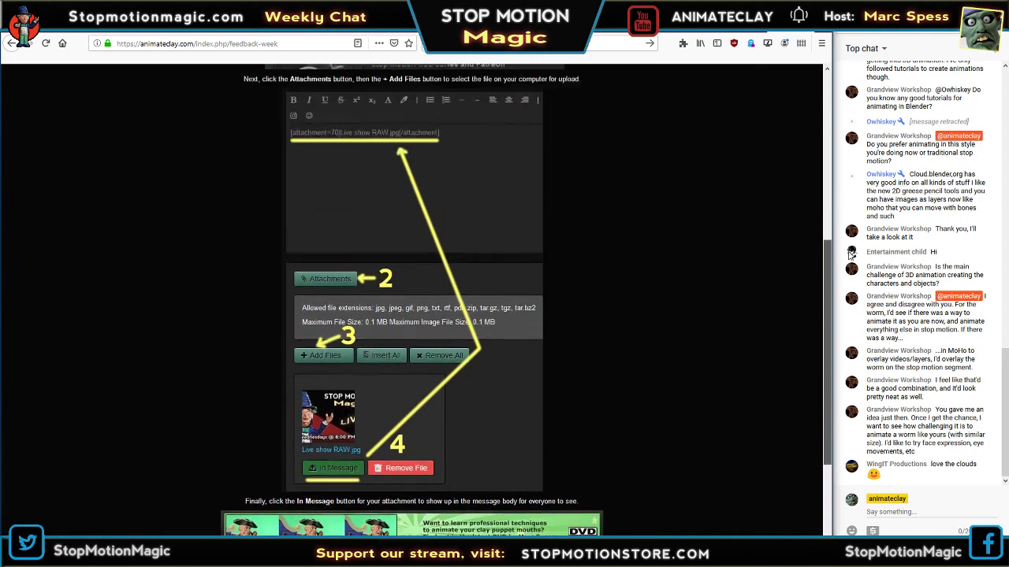
{"action": "scroll", "coordinate": [435, 343], "scroll_direction": "up", "scroll_amount": 5}
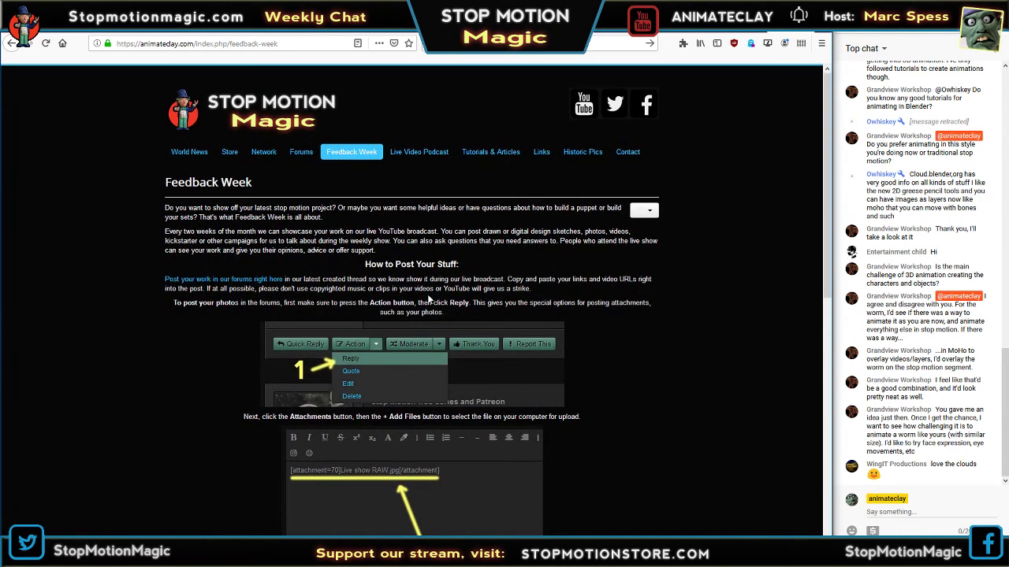
{"action": "left_click_drag", "start_coordinate": [825, 153], "coordinate": [835, 253]}
{"action": "scroll", "coordinate": [252, 206], "scroll_direction": "up", "scroll_amount": 3}
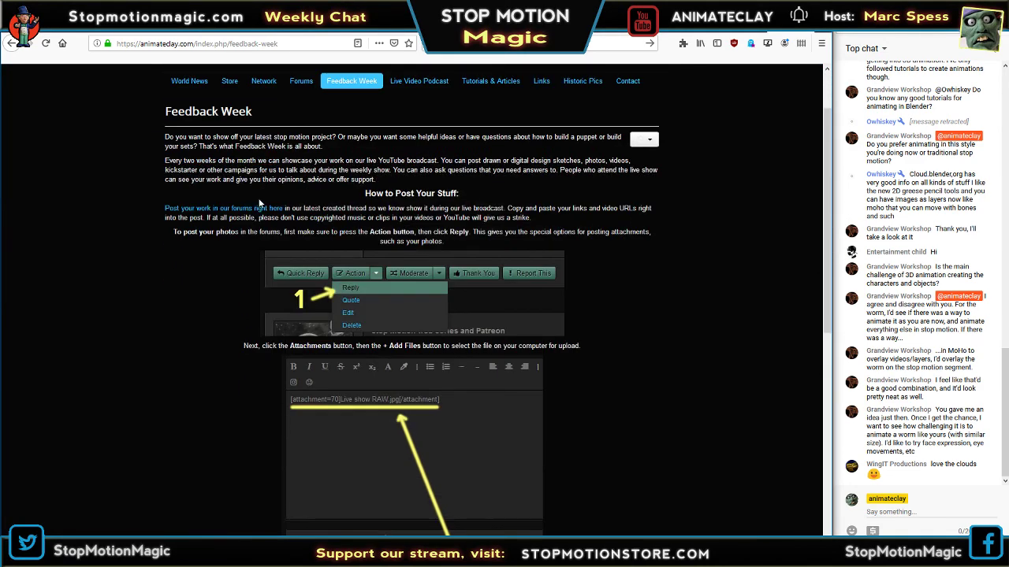
{"action": "left_click", "coordinate": [249, 211]}
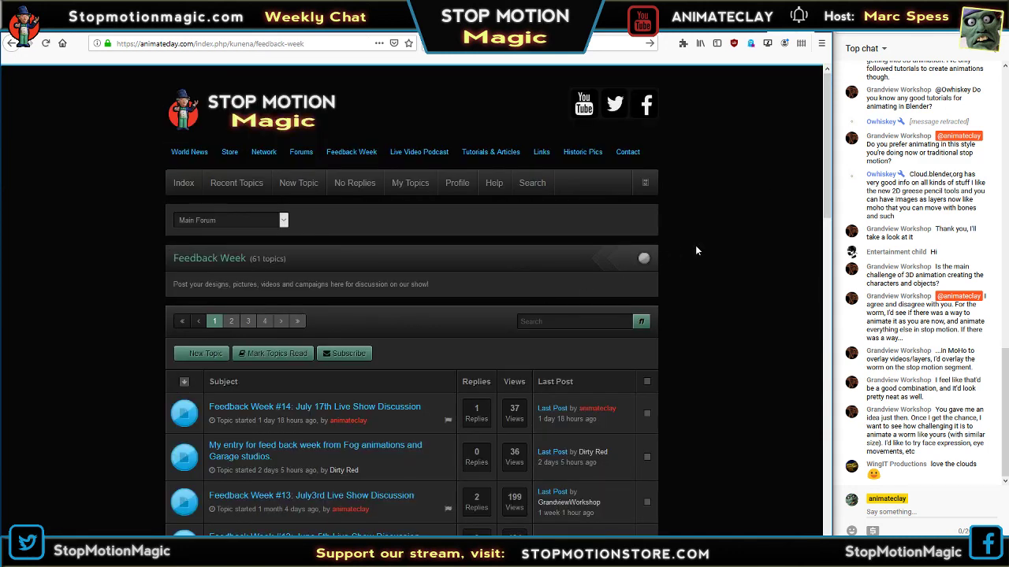
{"action": "scroll", "coordinate": [696, 245], "scroll_direction": "down", "scroll_amount": 3}
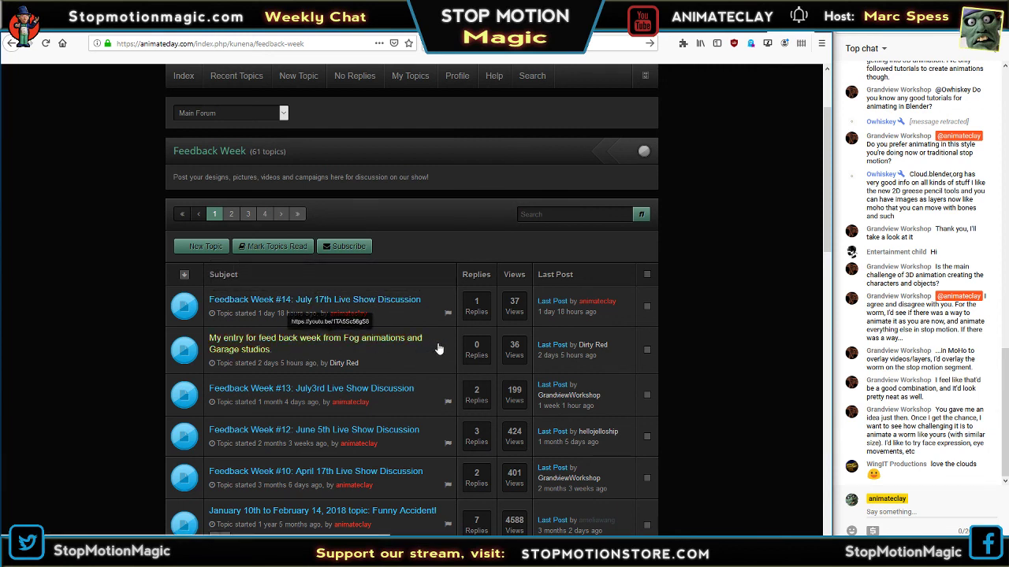
{"action": "left_click", "coordinate": [361, 303]}
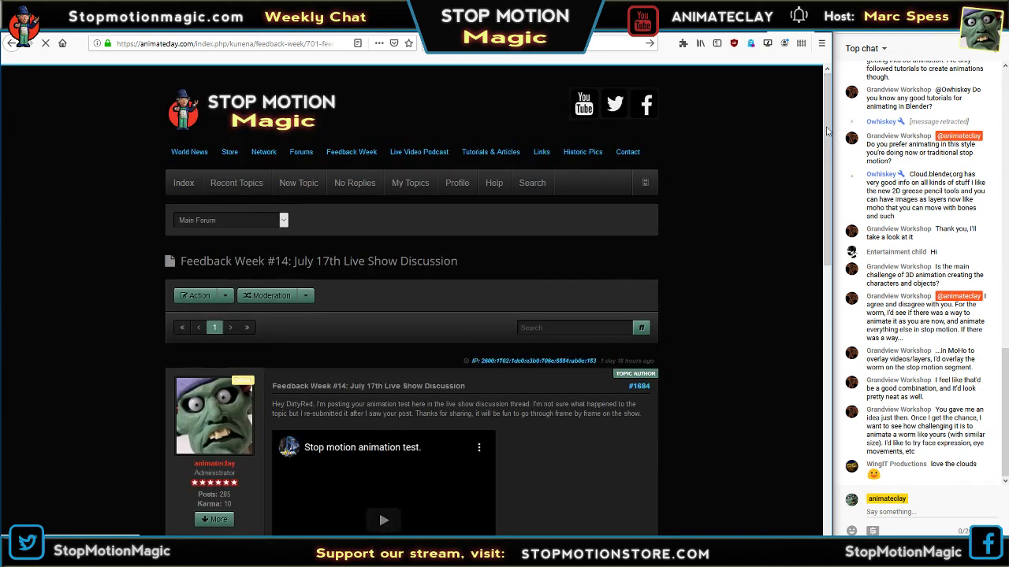
- Look through the thread's animation test video post and announcement, and return to the YouTube live event page
{"action": "scroll", "coordinate": [848, 200], "scroll_direction": "down", "scroll_amount": 2}
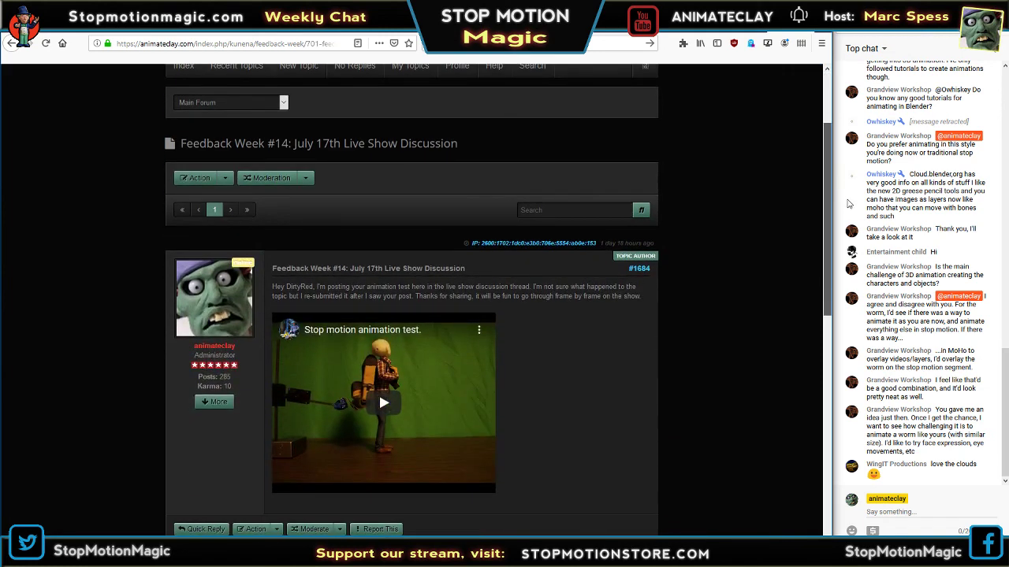
{"action": "scroll", "coordinate": [848, 200], "scroll_direction": "down", "scroll_amount": 2}
{"action": "scroll", "coordinate": [851, 254], "scroll_direction": "down", "scroll_amount": 3}
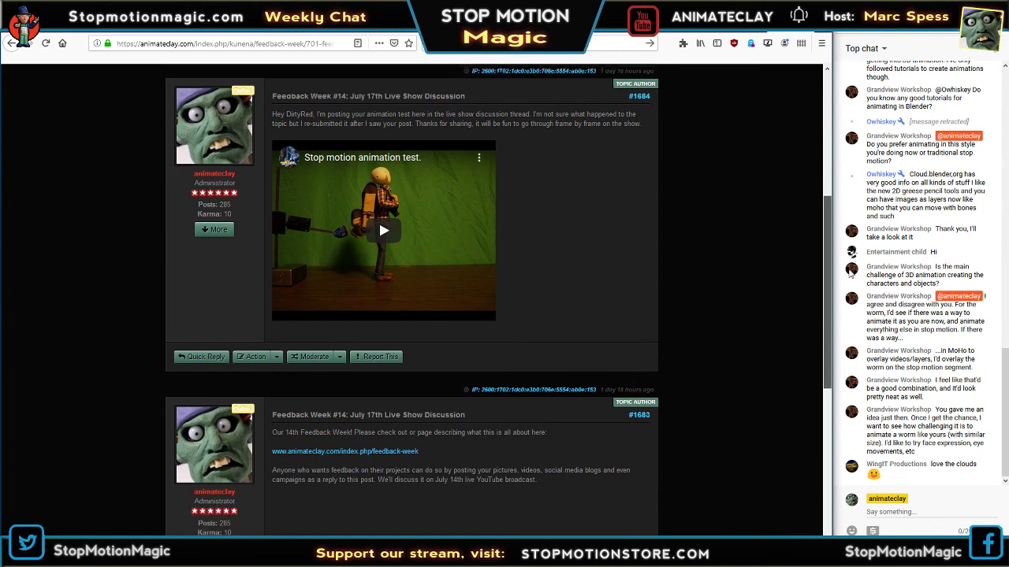
{"action": "scroll", "coordinate": [851, 254], "scroll_direction": "up", "scroll_amount": 2}
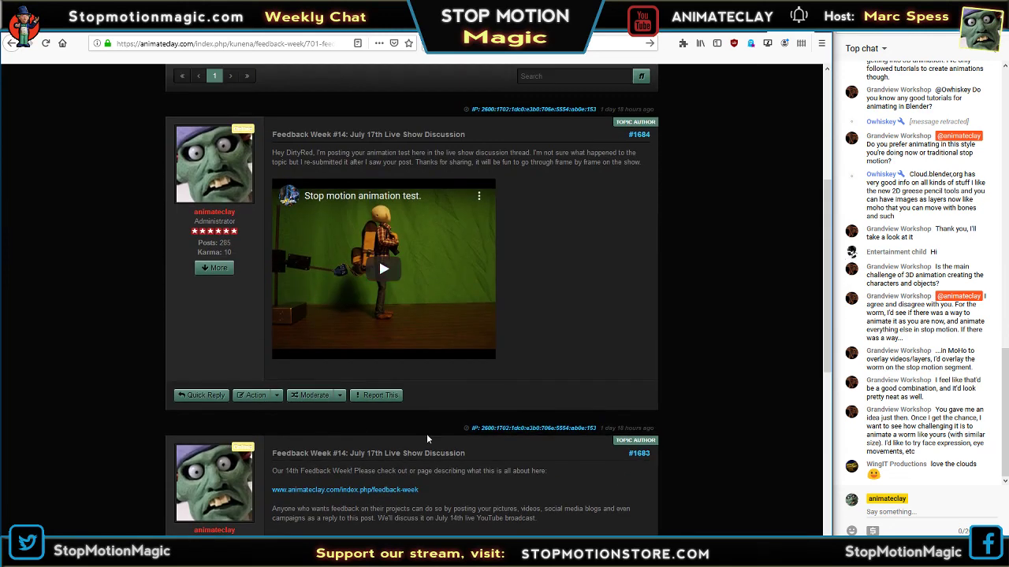
{"action": "scroll", "coordinate": [379, 256], "scroll_direction": "down", "scroll_amount": 3}
{"action": "scroll", "coordinate": [619, 218], "scroll_direction": "up", "scroll_amount": 4}
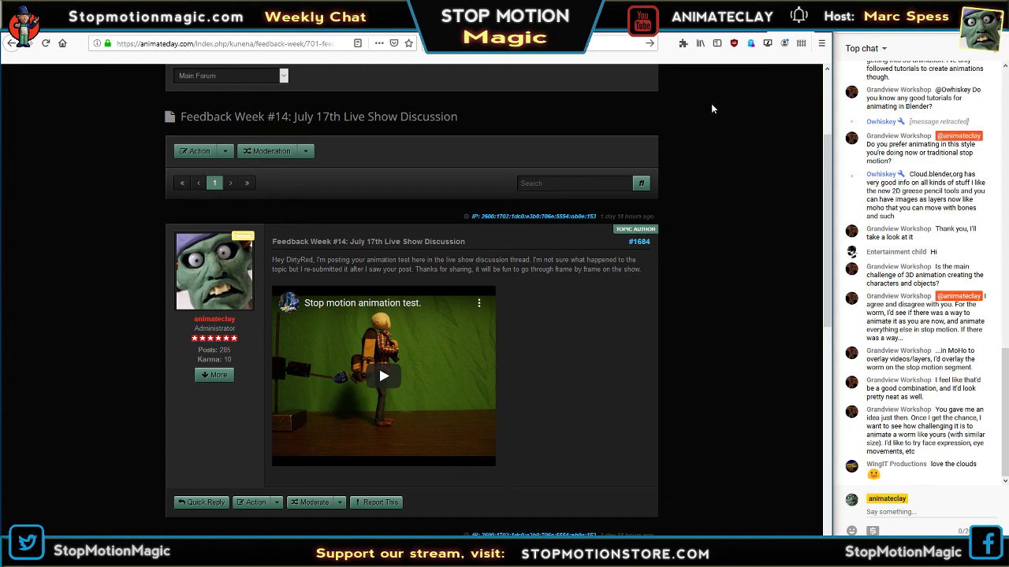
{"action": "key", "text": "ctrl+Tab"}
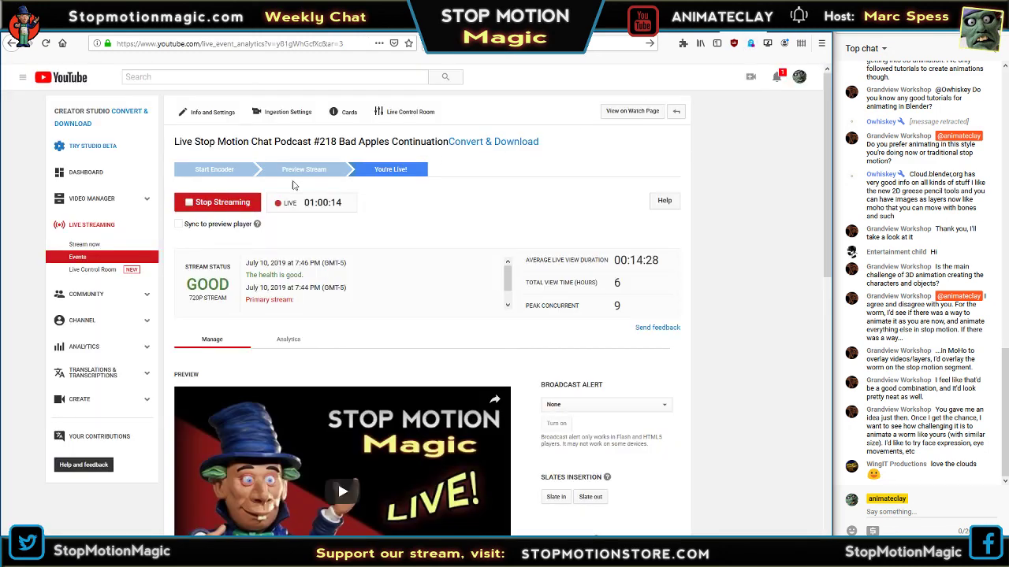